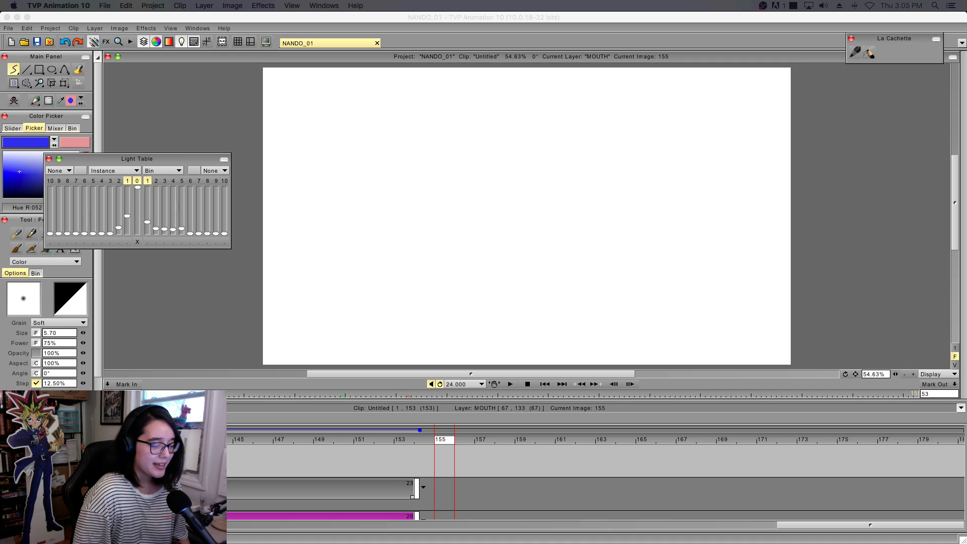
- Scrub through the early part of the timeline to review the rough head animation around frames 14 to 29
left_click_drag(799, 525, 264, 508)
left_click_drag(352, 525, 266, 524)
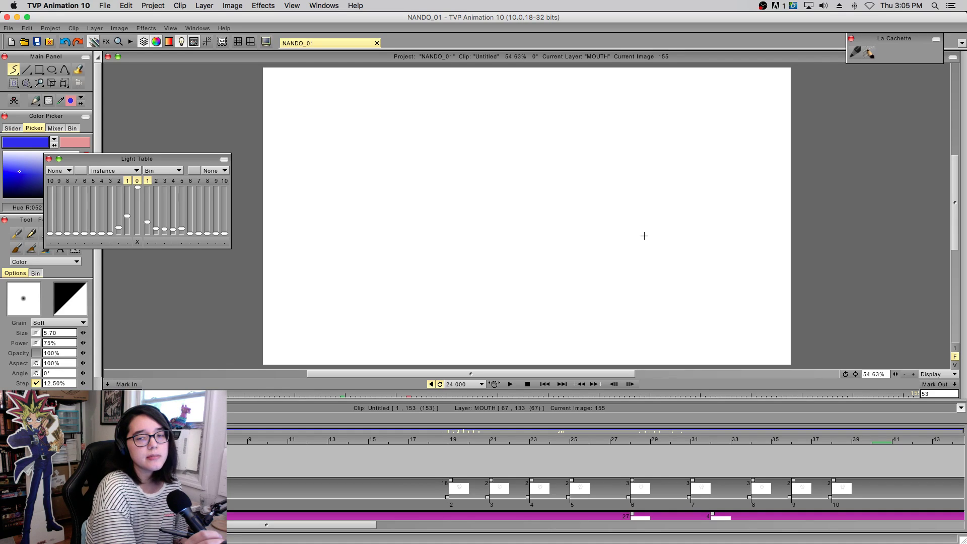
left_click(364, 437)
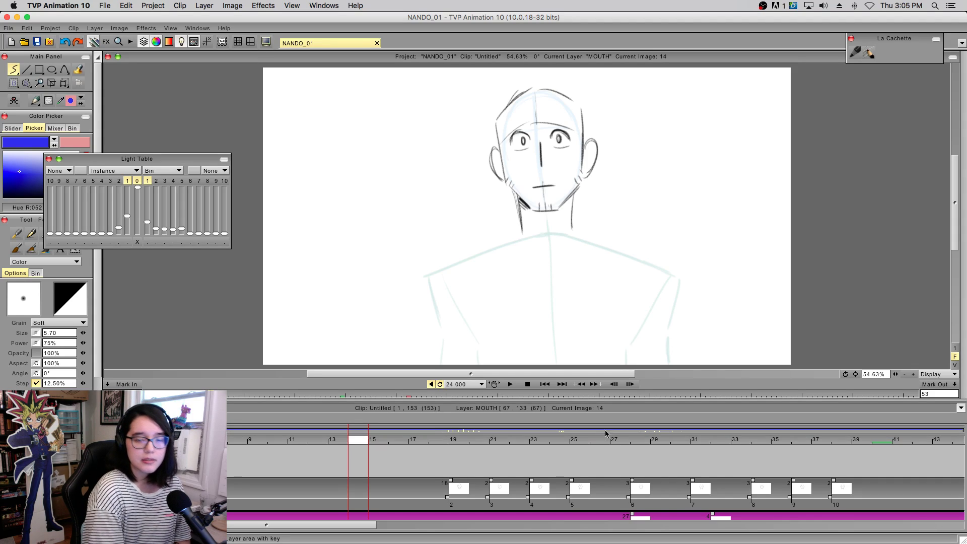
mouse_move(549, 442)
left_mouse_down()
mouse_move(417, 442)
mouse_move(580, 441)
left_mouse_up()
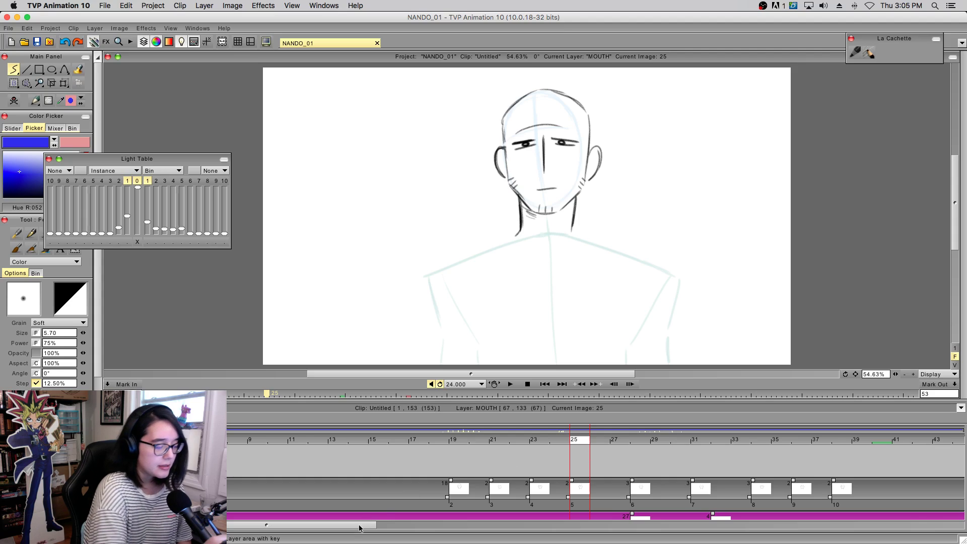
scroll(386, 506, "right", 3)
left_click(592, 442)
- Add a new drawing to the MOUTH layer at frame 135, with the canvas displayed at 100%
left_click_drag(392, 524, 894, 495)
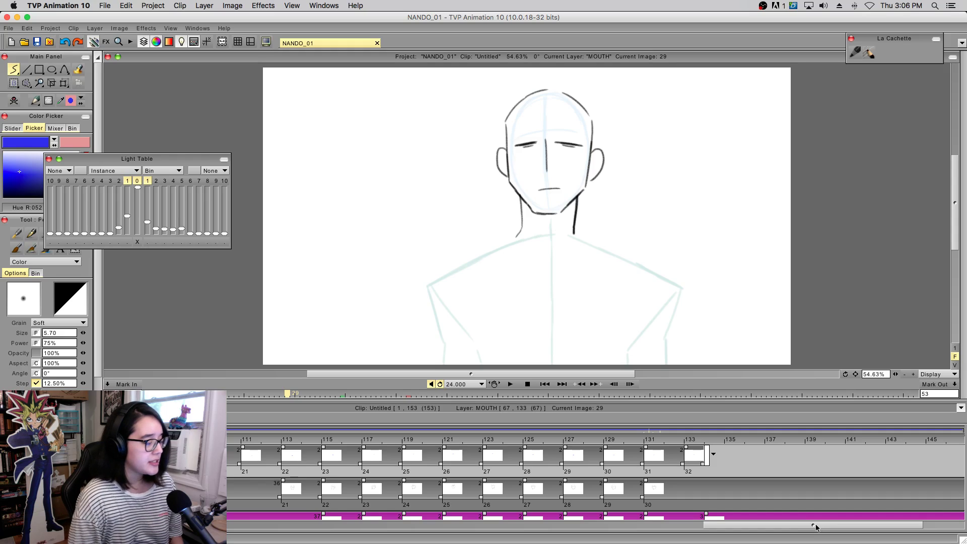
mouse_move(670, 447)
left_mouse_down()
mouse_move(713, 445)
mouse_move(491, 470)
mouse_move(738, 467)
mouse_move(685, 468)
left_mouse_up()
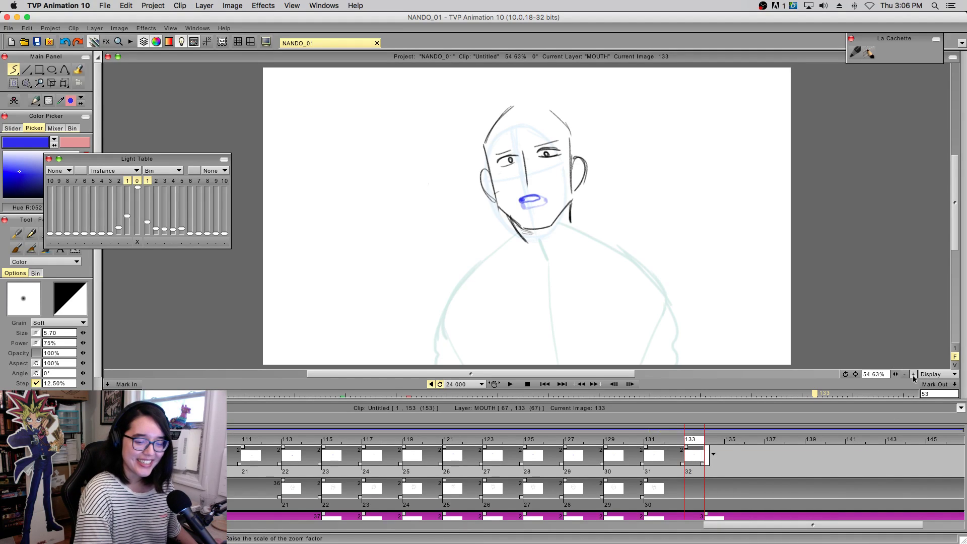
left_click(856, 375)
mouse_move(858, 376)
left_mouse_down()
mouse_move(741, 447)
mouse_move(655, 441)
mouse_move(708, 446)
left_mouse_up()
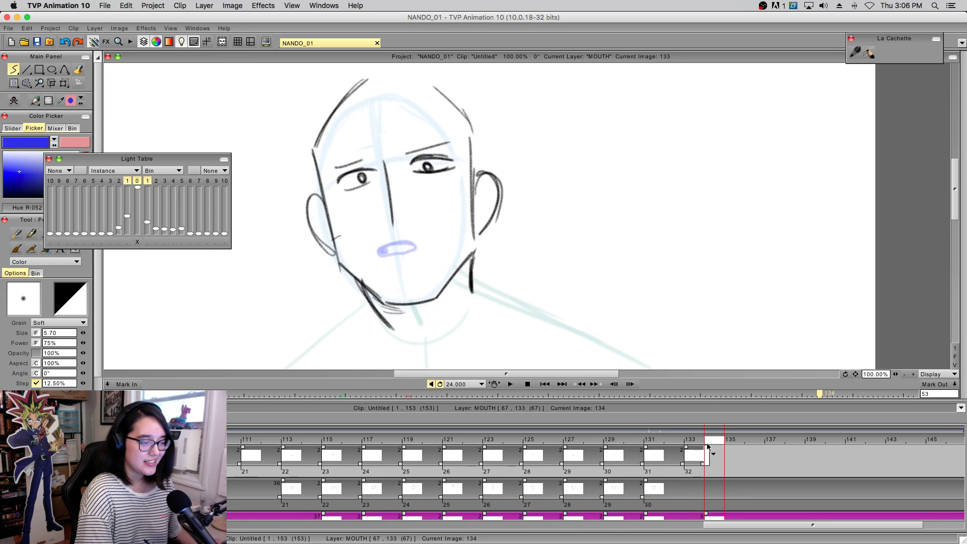
left_click(731, 453)
- Draw a wide open mouth in blue at frame 135, with a slanted inner line and hatching below it
mouse_move(398, 244)
left_mouse_down()
mouse_move(381, 267)
mouse_move(426, 246)
left_mouse_up()
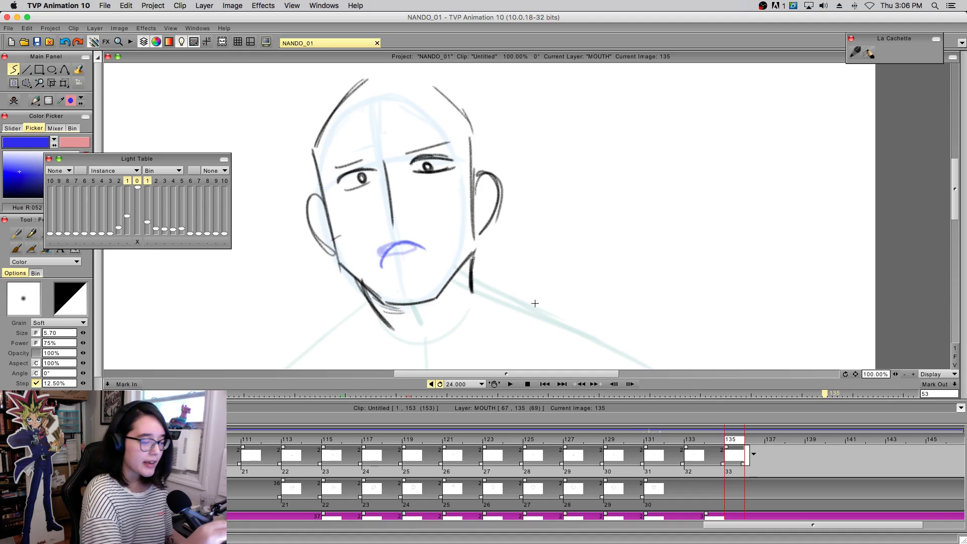
mouse_move(382, 266)
left_mouse_down()
mouse_move(412, 247)
mouse_move(400, 244)
mouse_move(430, 261)
mouse_move(382, 263)
mouse_move(414, 257)
mouse_move(385, 266)
mouse_move(426, 260)
left_mouse_up()
key("ctrl+z")
key("ctrl+z")
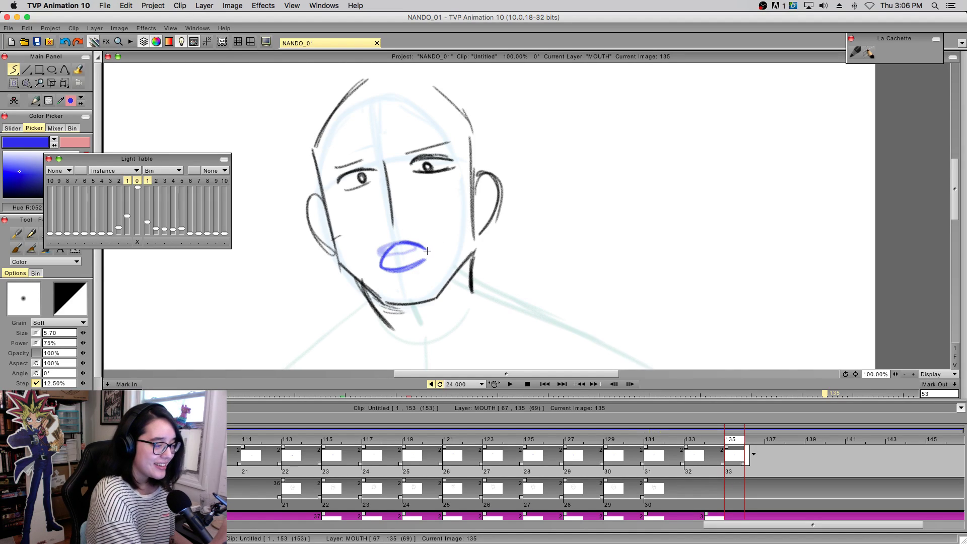
mouse_move(389, 259)
left_mouse_down()
mouse_move(420, 240)
mouse_move(409, 251)
mouse_move(429, 260)
left_mouse_up()
key("ctrl+z")
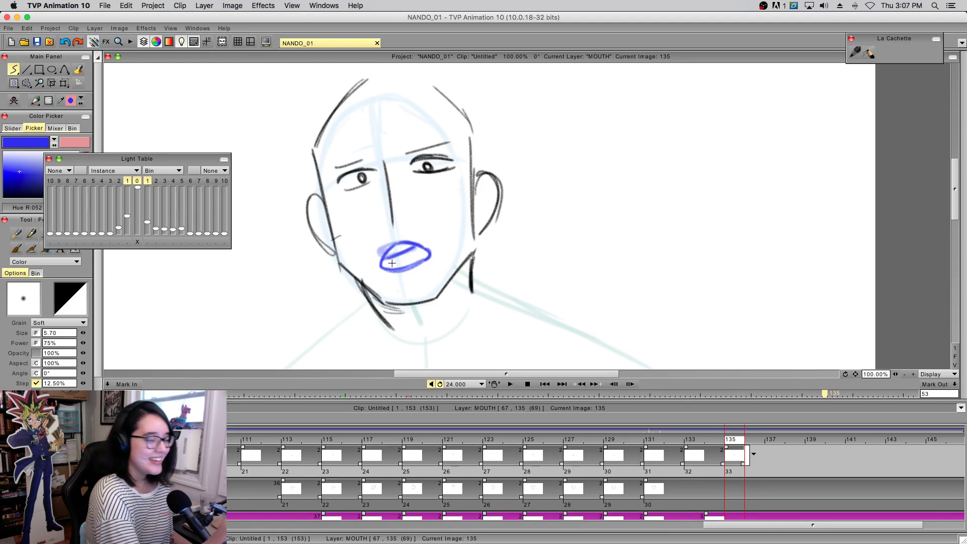
left_click_drag(383, 267, 419, 258)
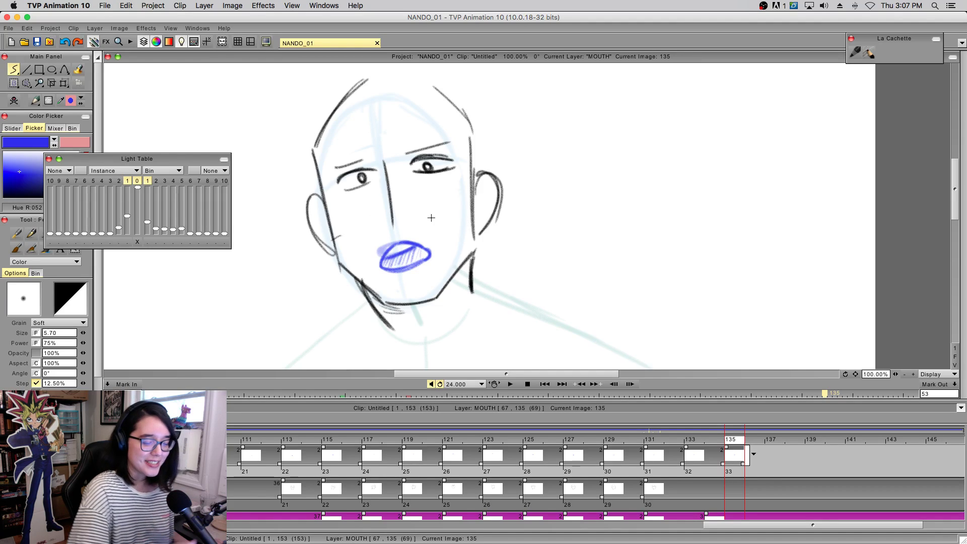
- Add a new blank drawing to the MOUTH layer at frame 137
mouse_move(713, 443)
left_mouse_down()
mouse_move(712, 454)
mouse_move(744, 457)
left_mouse_up()
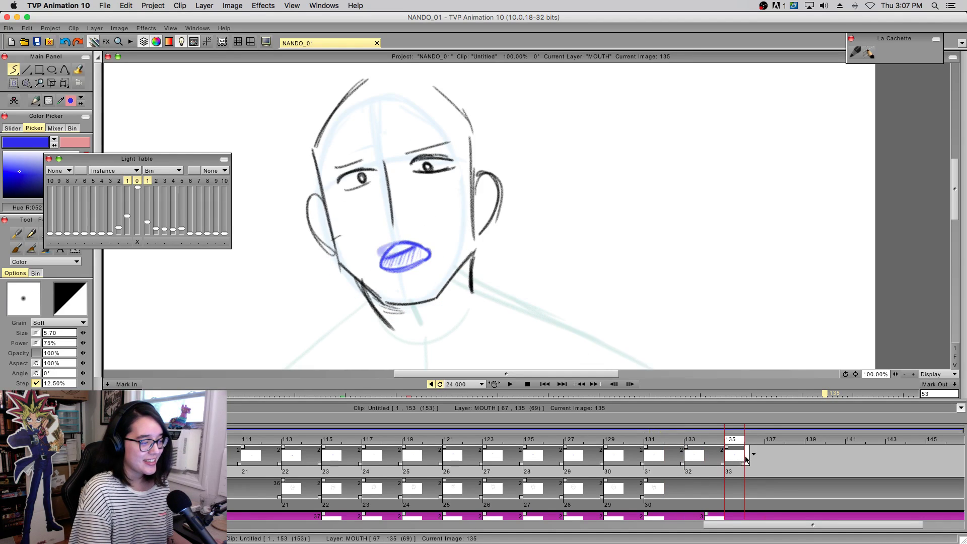
key("Right")
key("Right")
key("Right")
left_click(776, 459)
key("BackSpace")
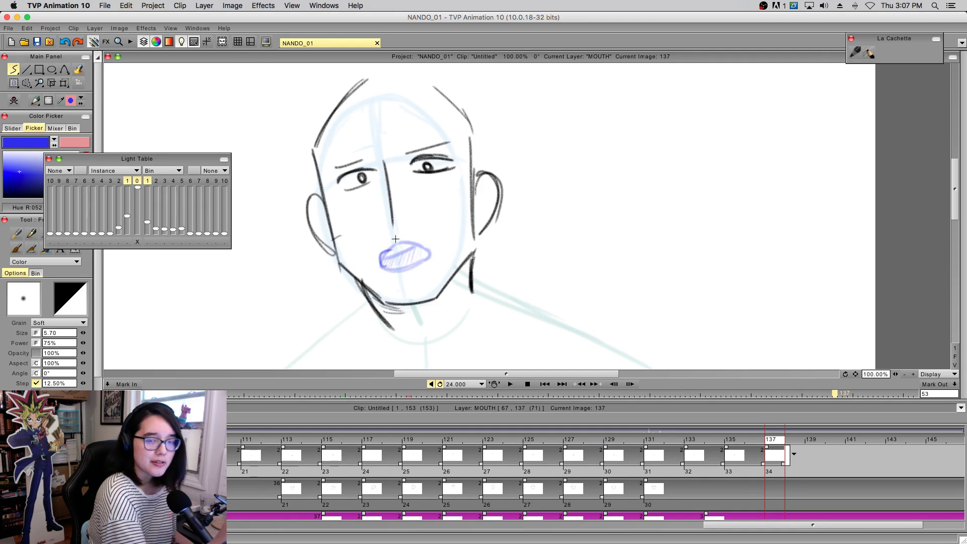
mouse_move(387, 253)
left_mouse_down()
mouse_move(413, 236)
mouse_move(394, 251)
mouse_move(417, 243)
mouse_move(428, 252)
mouse_move(420, 256)
mouse_move(431, 247)
mouse_move(383, 254)
left_mouse_up()
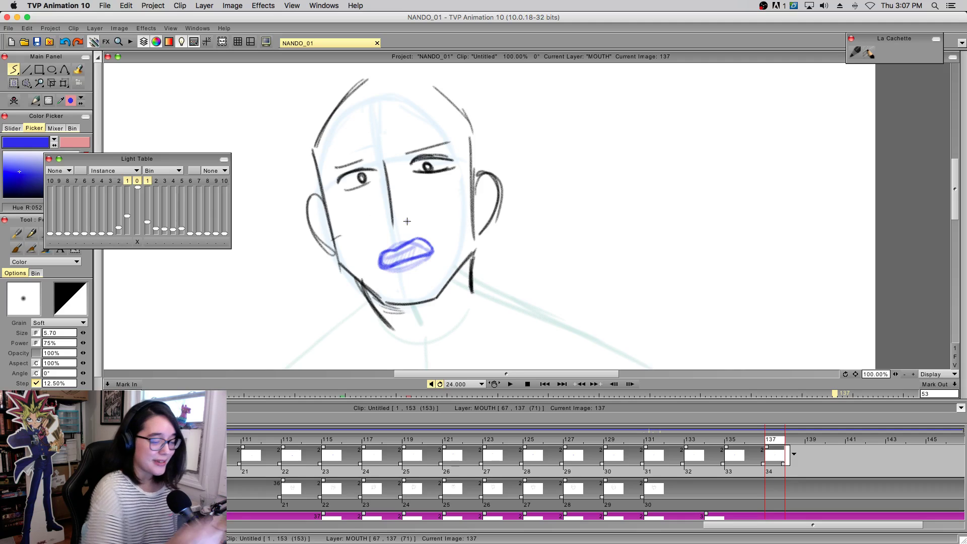
mouse_move(771, 439)
left_mouse_down()
mouse_move(757, 442)
mouse_move(785, 448)
mouse_move(767, 447)
left_mouse_up()
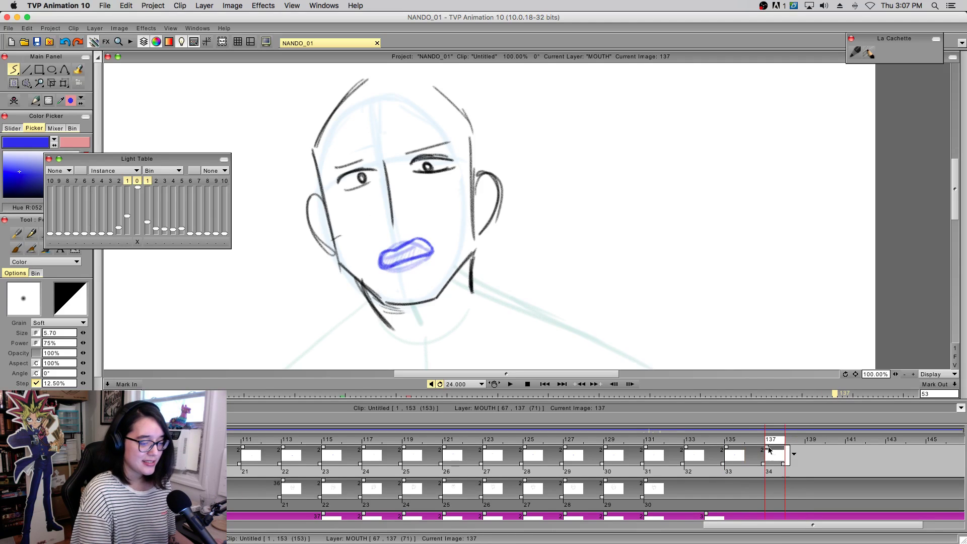
key("Delete")
- Draw a narrow slanted open mouth in blue with filled-in corners at frame 137
left_click_drag(378, 265, 426, 239)
key("super+z")
mouse_move(377, 261)
left_mouse_down()
mouse_move(407, 260)
mouse_move(430, 241)
mouse_move(381, 260)
mouse_move(427, 242)
left_mouse_up()
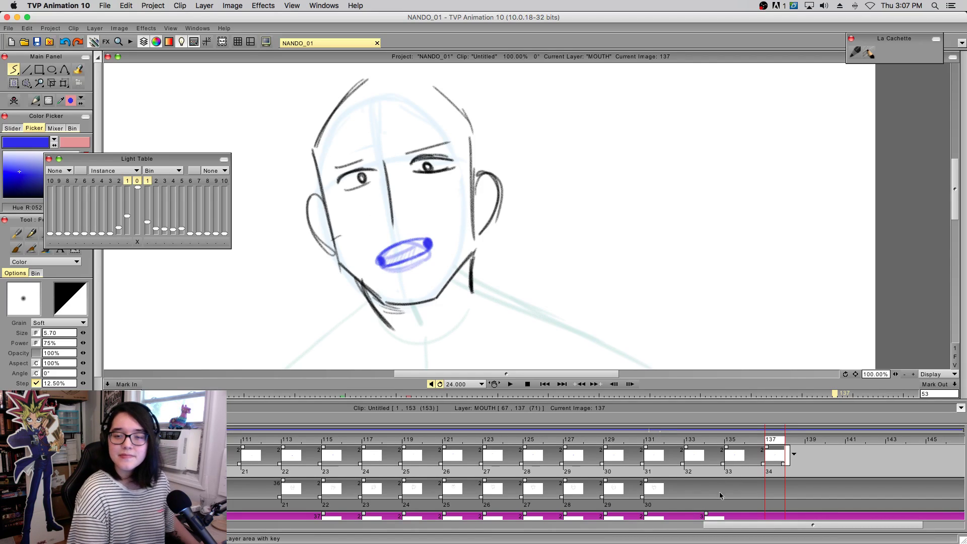
- Add a drawing to the MOUTH layer at frame 139 and sketch a thinner, slanted, nearly closed mouth in blue
left_click_drag(721, 525, 756, 528)
left_click_drag(641, 443, 676, 450)
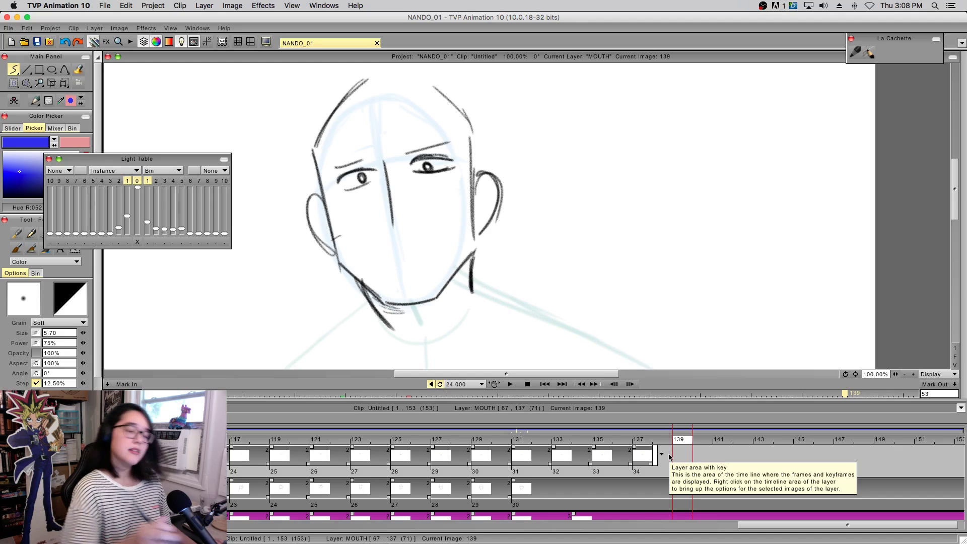
mouse_move(582, 442)
left_mouse_down()
mouse_move(697, 449)
mouse_move(682, 445)
left_mouse_up()
key("Return")
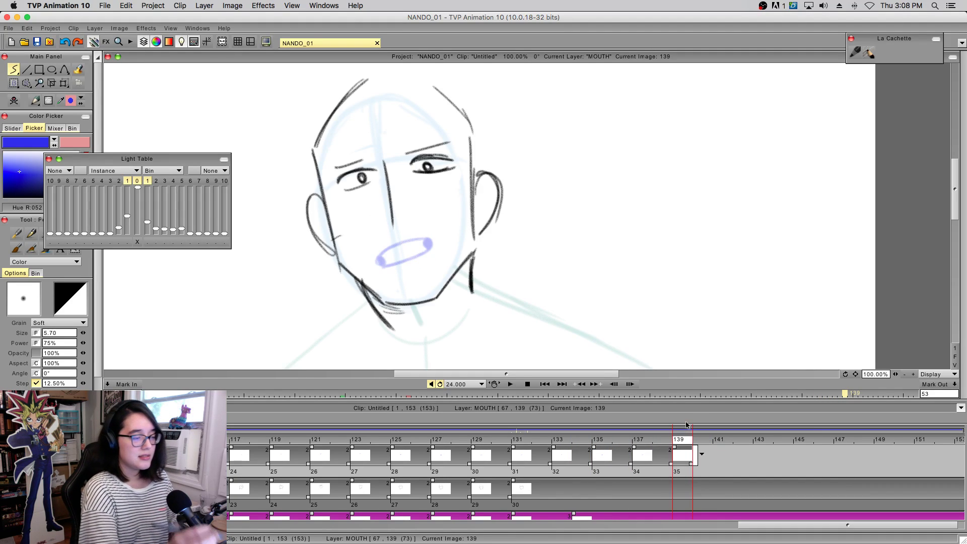
mouse_move(376, 258)
left_mouse_down()
mouse_move(431, 241)
mouse_move(373, 259)
left_mouse_up()
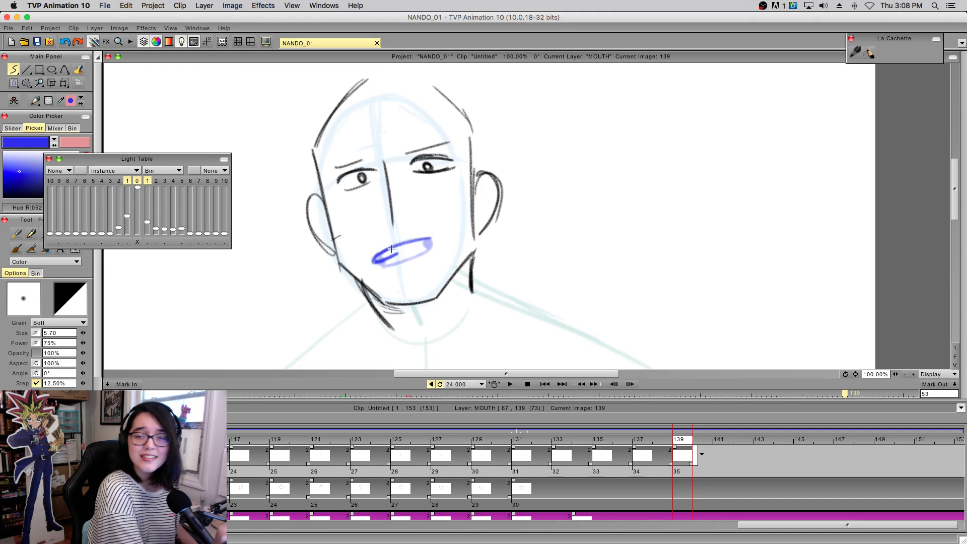
mouse_move(378, 259)
left_mouse_down()
mouse_move(400, 251)
mouse_move(384, 259)
mouse_move(436, 241)
mouse_move(413, 248)
mouse_move(437, 241)
left_mouse_up()
left_click_drag(374, 259, 380, 261)
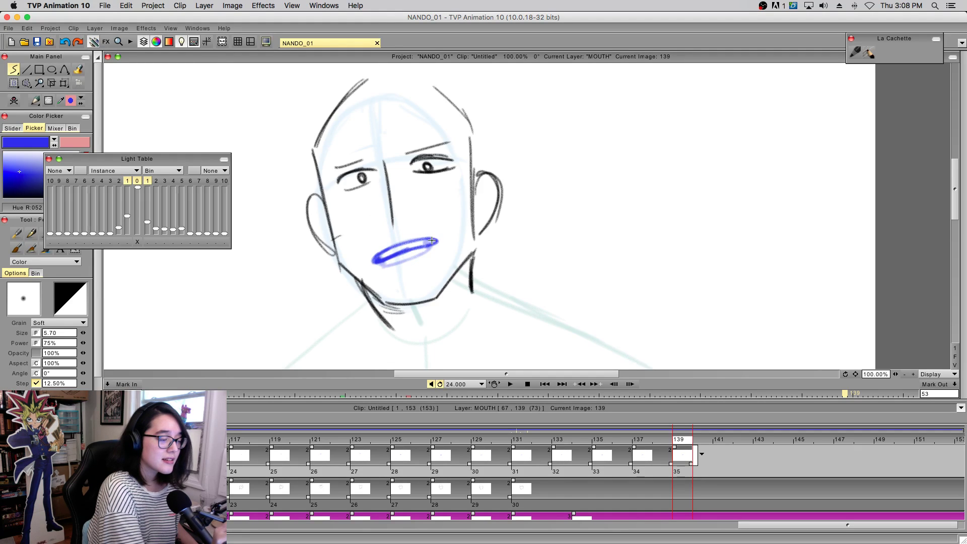
- Flip back and forth between the frames around 137 to 141 to check the flow of the mouth shapes
left_click(669, 450)
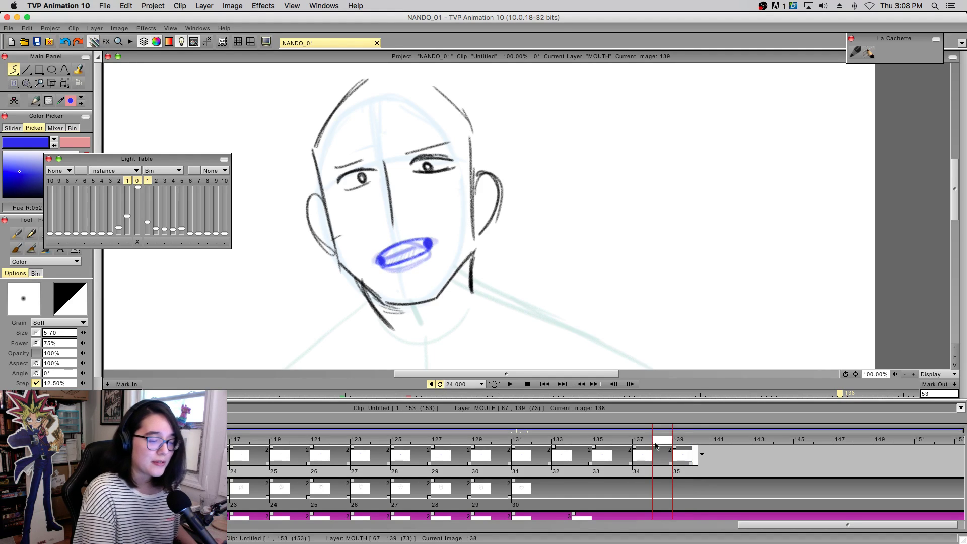
left_click(681, 450)
left_click(707, 443)
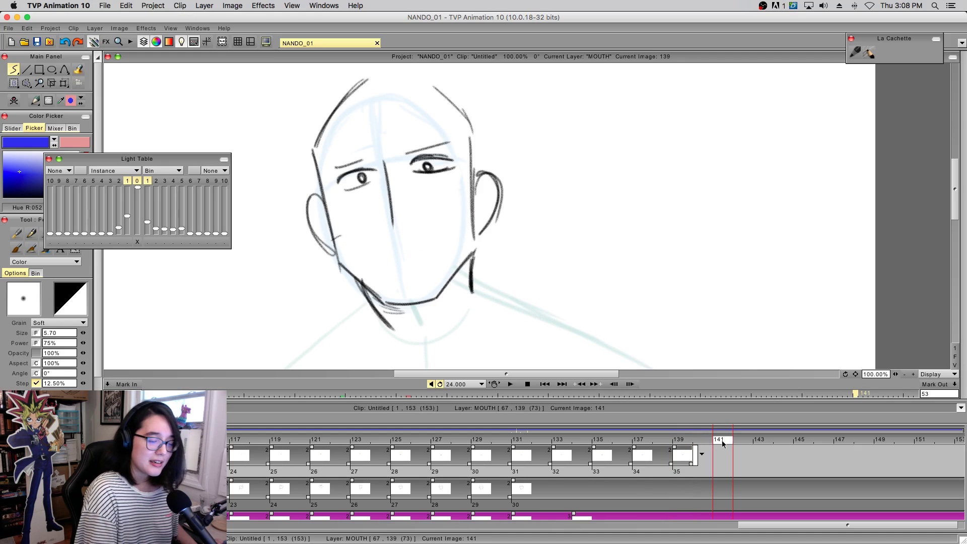
mouse_move(683, 449)
left_mouse_down()
mouse_move(578, 462)
mouse_move(706, 456)
mouse_move(639, 447)
left_mouse_up()
left_click(682, 452)
left_click(703, 456)
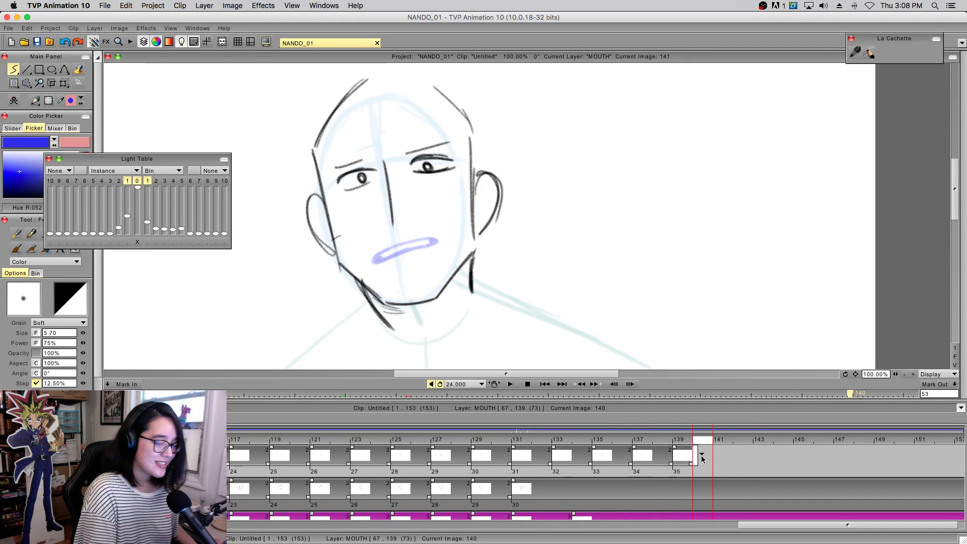
left_click(659, 453)
left_click(682, 451)
left_click(703, 455)
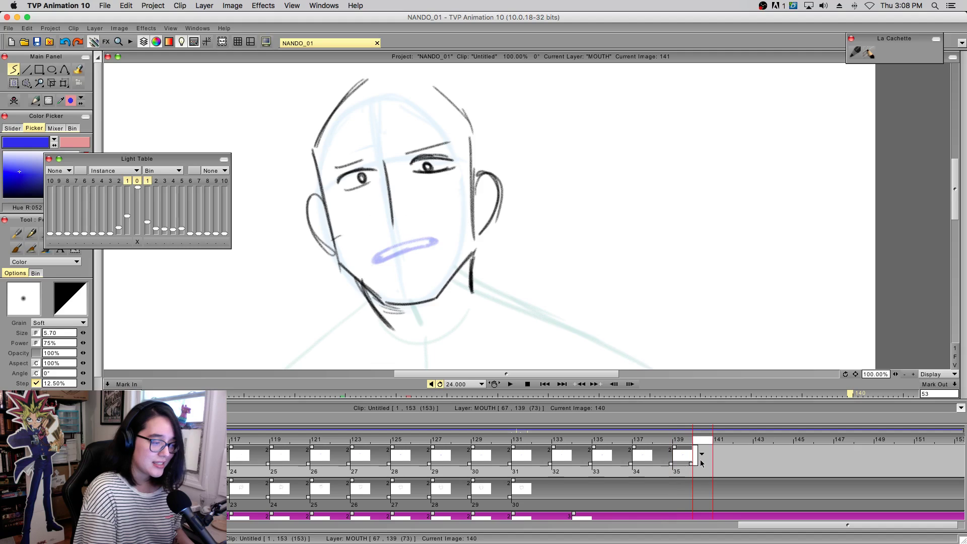
- Add a drawing to the MOUTH layer at frame 141 and sketch a small round open mouth with hatching inside
left_click_drag(710, 461, 717, 461)
key("F4")
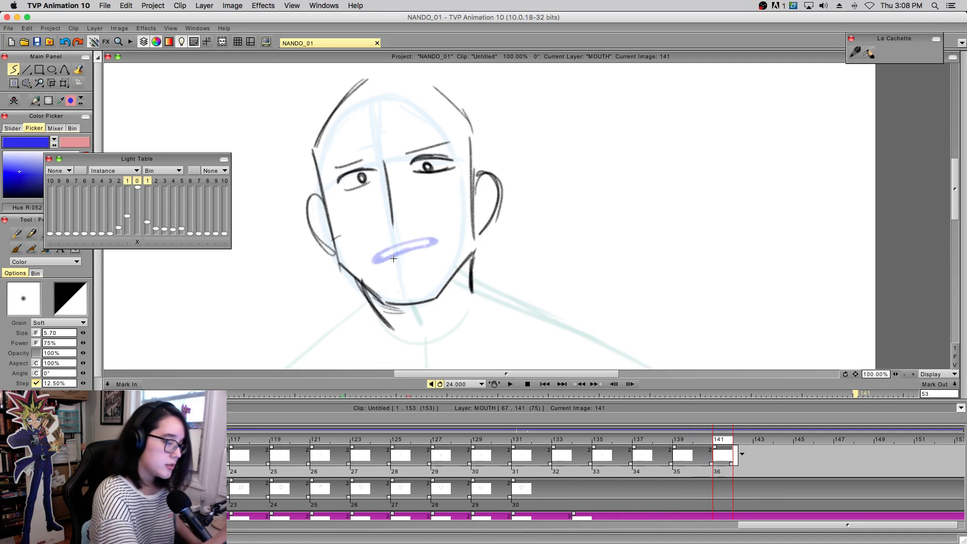
mouse_move(388, 265)
left_mouse_down()
mouse_move(406, 244)
mouse_move(412, 268)
mouse_move(397, 272)
mouse_move(406, 254)
mouse_move(395, 270)
mouse_move(416, 257)
left_mouse_up()
key("super+z")
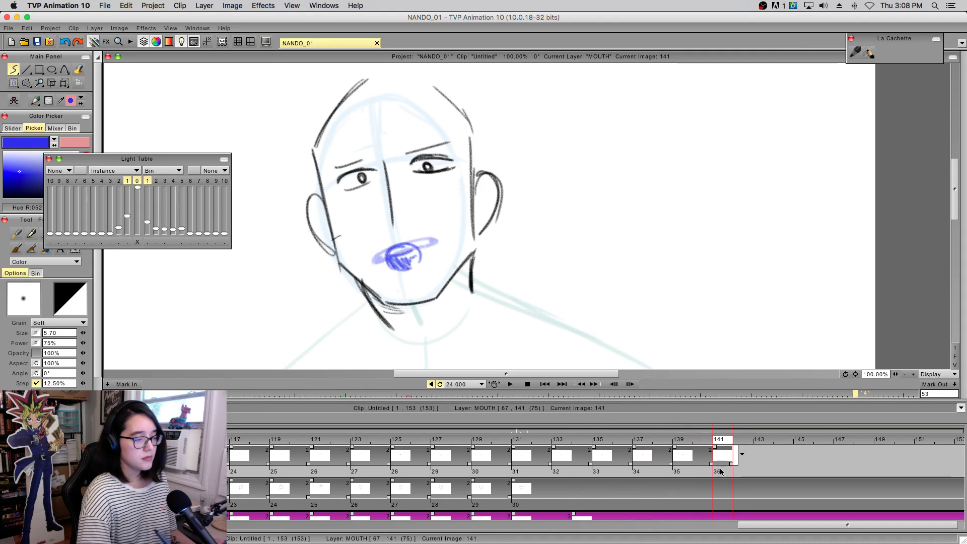
- Add a drawing at frame 143 and sketch a small oval mouth with a shaded lower part, clearing the fully filled first attempt
left_click(763, 469)
mouse_move(395, 234)
left_mouse_down()
mouse_move(391, 260)
mouse_move(404, 244)
mouse_move(413, 260)
mouse_move(388, 259)
mouse_move(413, 259)
mouse_move(399, 243)
mouse_move(418, 252)
left_mouse_up()
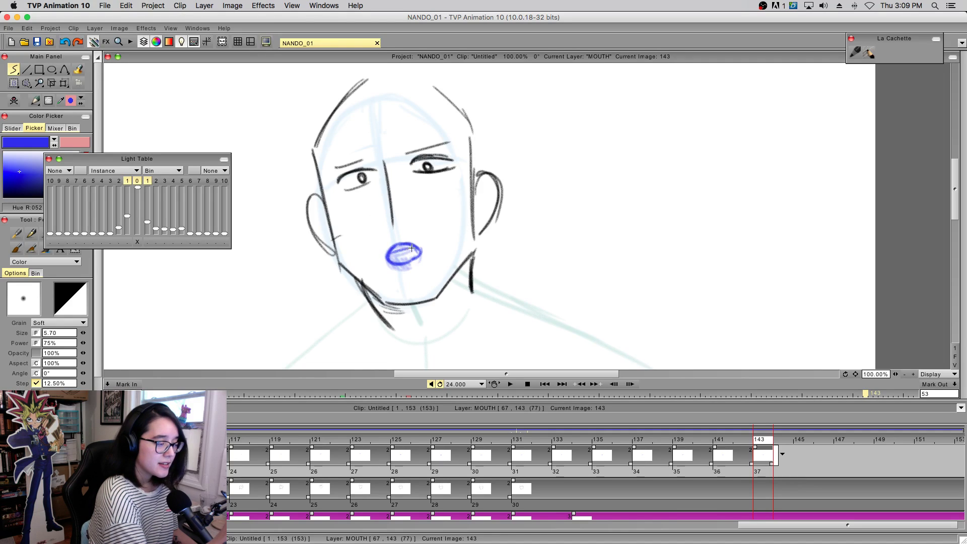
mouse_move(393, 256)
left_mouse_down()
mouse_move(418, 253)
mouse_move(390, 259)
mouse_move(419, 253)
mouse_move(391, 258)
mouse_move(417, 249)
mouse_move(400, 262)
left_mouse_up()
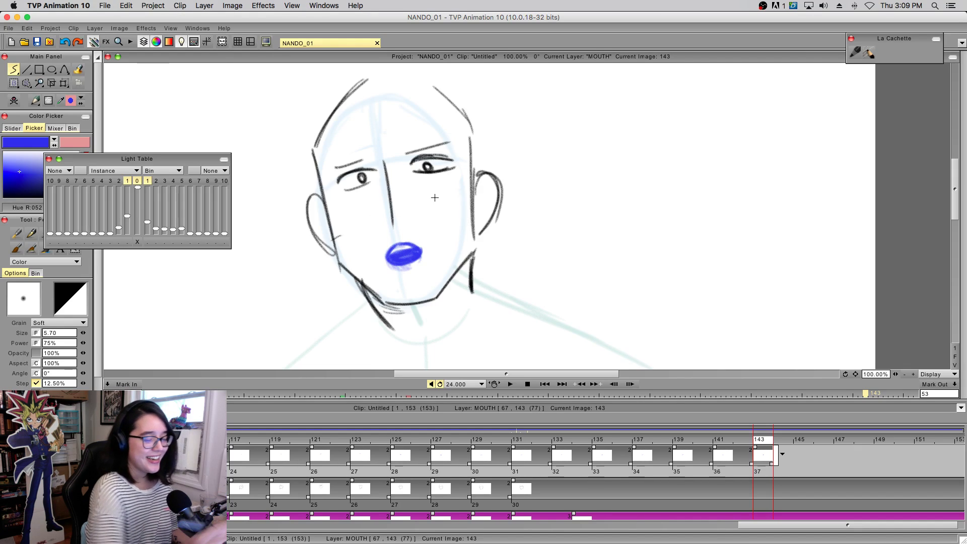
mouse_move(759, 442)
left_mouse_down()
mouse_move(696, 465)
mouse_move(779, 469)
mouse_move(702, 479)
mouse_move(764, 471)
left_mouse_up()
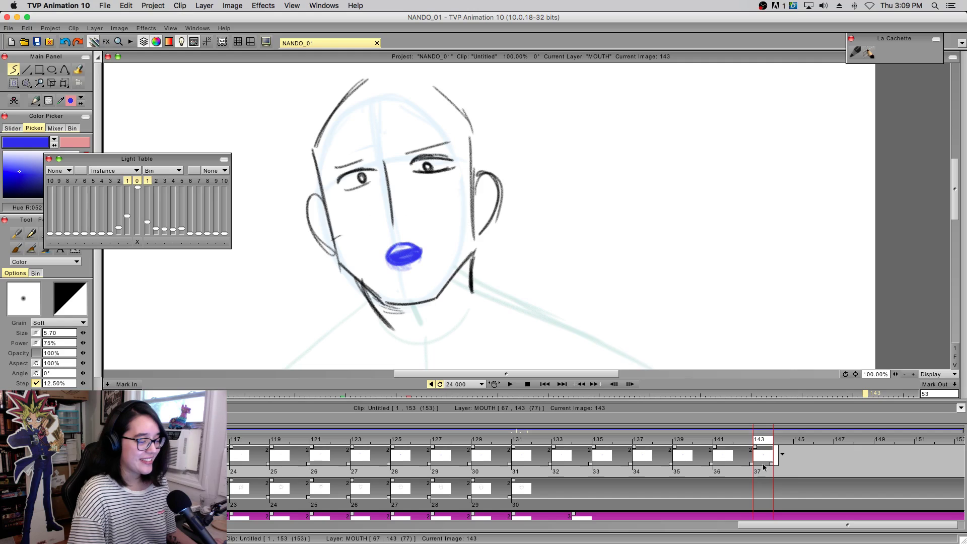
key("Delete")
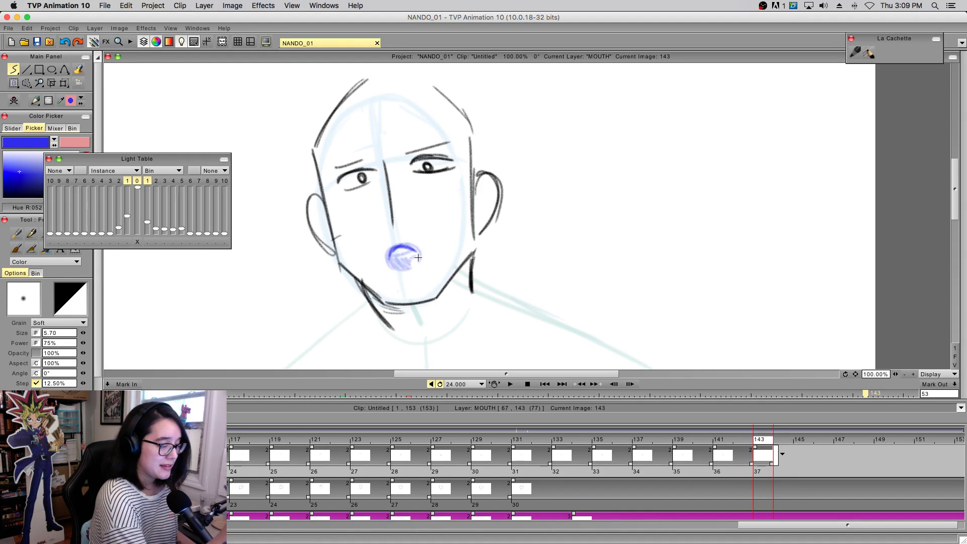
mouse_move(390, 256)
left_mouse_down()
mouse_move(407, 262)
mouse_move(418, 251)
left_mouse_up()
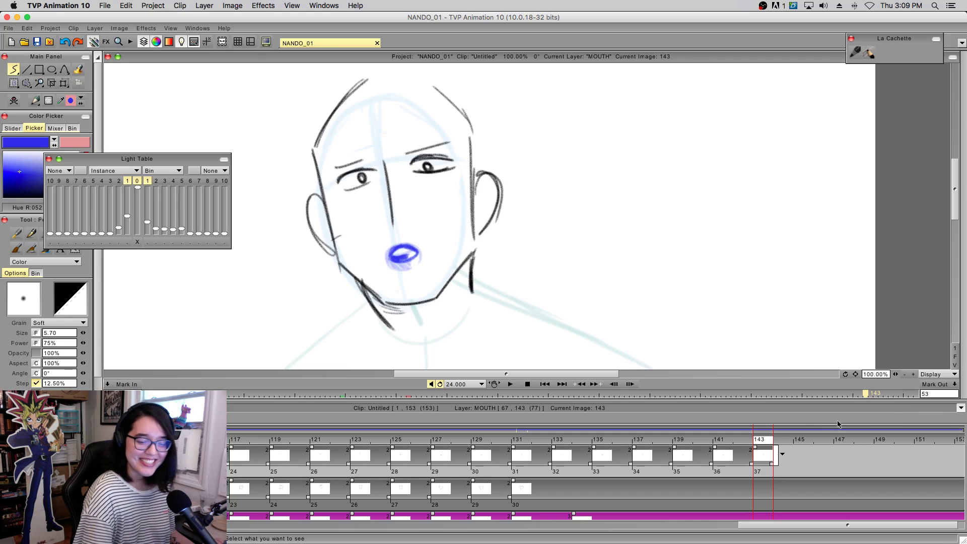
- Add a new blank drawing to the MOUTH layer at frame 145
mouse_move(766, 440)
left_mouse_down()
mouse_move(716, 453)
mouse_move(790, 457)
mouse_move(701, 457)
mouse_move(805, 459)
mouse_move(513, 484)
mouse_move(797, 472)
left_mouse_up()
key("Left")
double_click(799, 455)
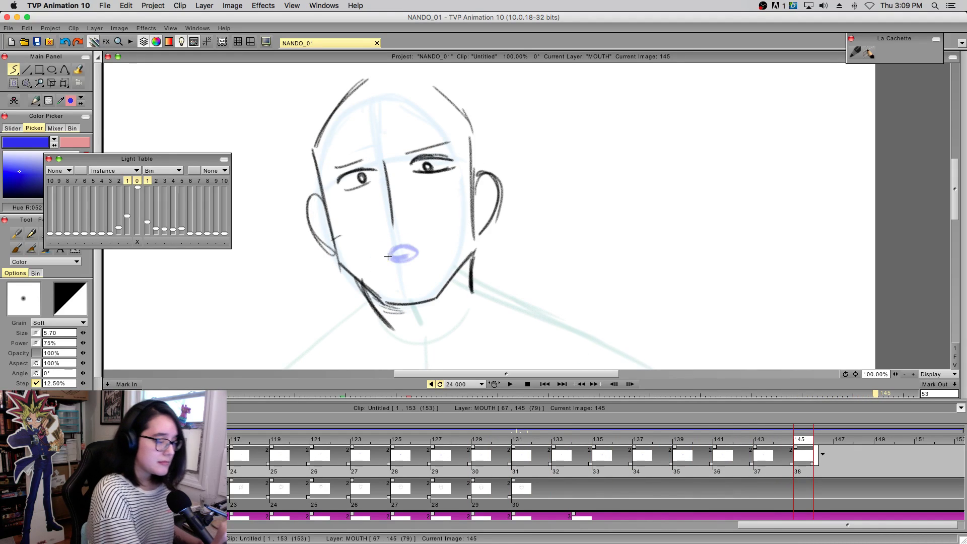
- Shift the mouth at frame 143 by Panning X -4.50 and Y 1.00 using the Transform tool, and return to frame 145
left_click(770, 456)
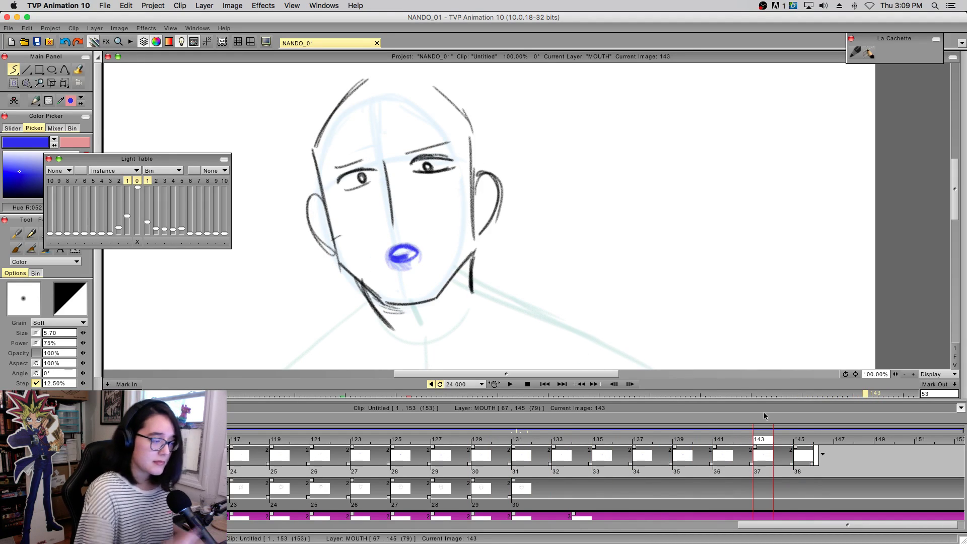
left_click(66, 83)
left_click_drag(406, 254, 404, 254)
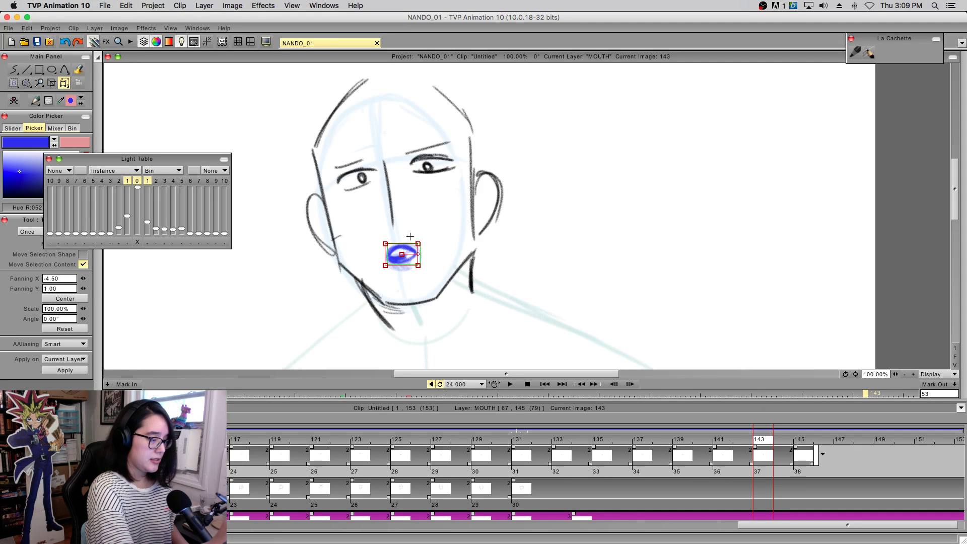
key("Return")
left_click(15, 69)
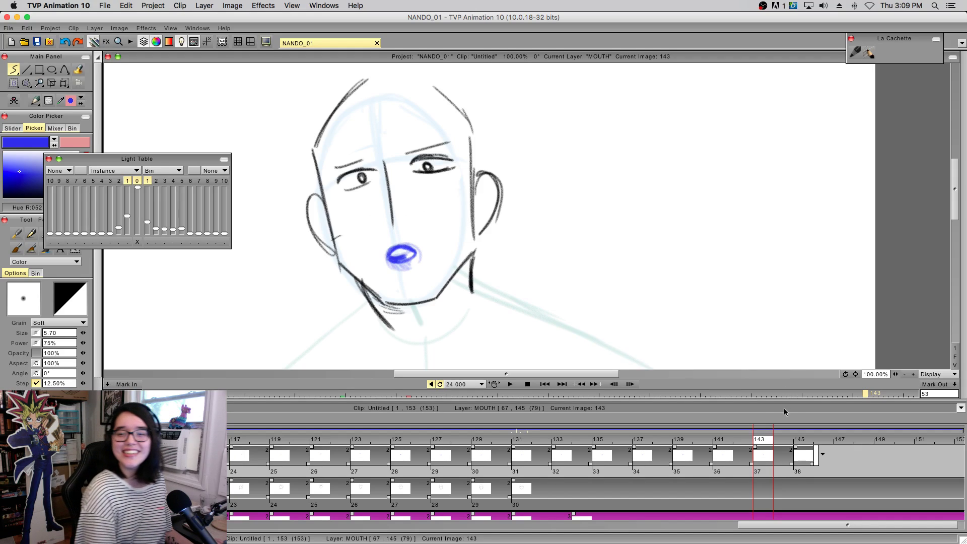
left_click(796, 448)
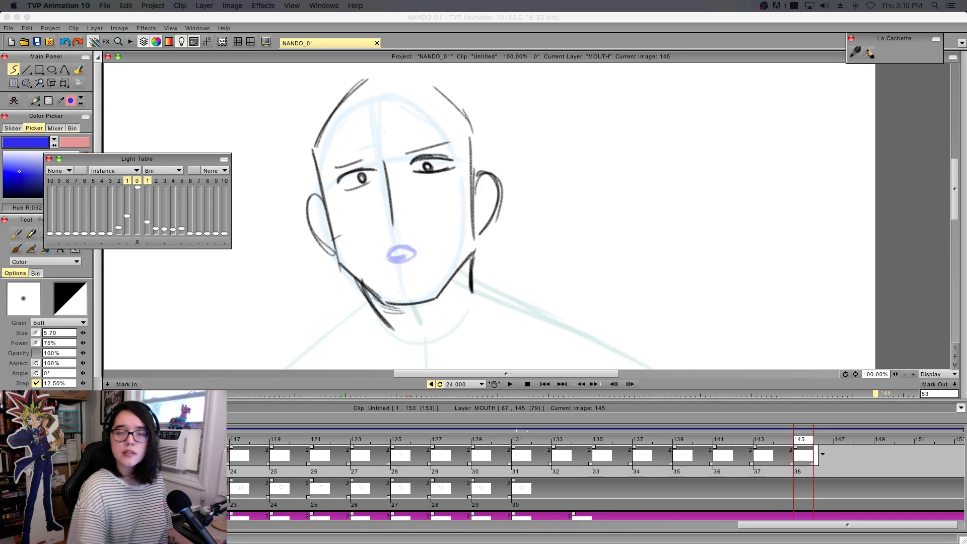
left_click_drag(428, 290, 433, 292)
key("super+z")
left_click_drag(391, 258, 415, 257)
key("super+z")
- Add a new blank drawing to the MOUTH layer at frame 147 and return to frame 145
left_click_drag(650, 447, 837, 453)
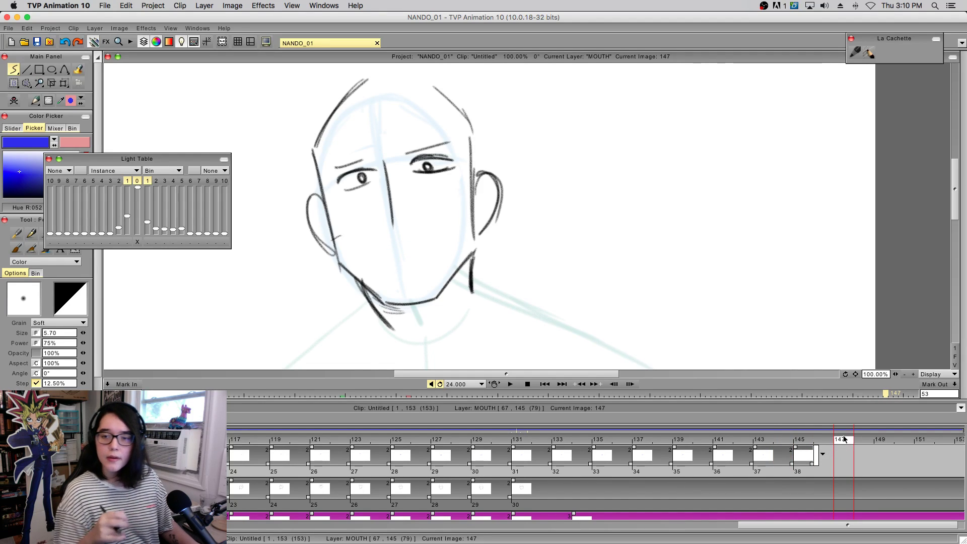
key("Insert")
mouse_move(819, 443)
left_mouse_down()
mouse_move(763, 448)
mouse_move(800, 448)
left_mouse_up()
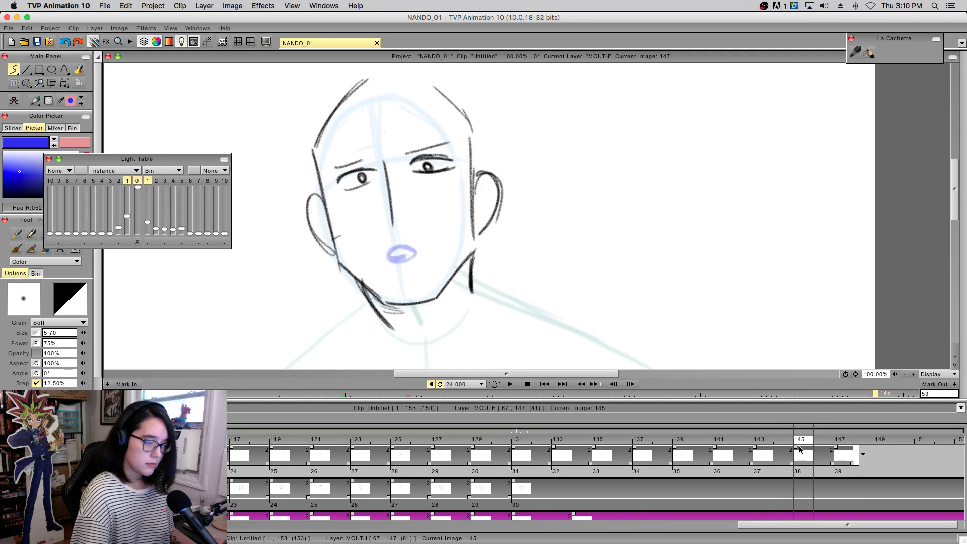
mouse_move(393, 252)
left_mouse_down()
mouse_move(419, 253)
mouse_move(385, 257)
mouse_move(434, 251)
left_mouse_up()
key("super+z")
key("super+z")
- Extend the exposure of the MOUTH layer's last drawing at frame 147 through frame 153
left_click(845, 439)
mouse_move(496, 440)
left_mouse_down()
mouse_move(377, 446)
mouse_move(425, 432)
mouse_move(708, 464)
mouse_move(722, 446)
left_mouse_up()
mouse_move(405, 442)
left_mouse_down()
mouse_move(822, 471)
mouse_move(879, 466)
mouse_move(802, 469)
mouse_move(813, 465)
left_mouse_up()
left_click(954, 358)
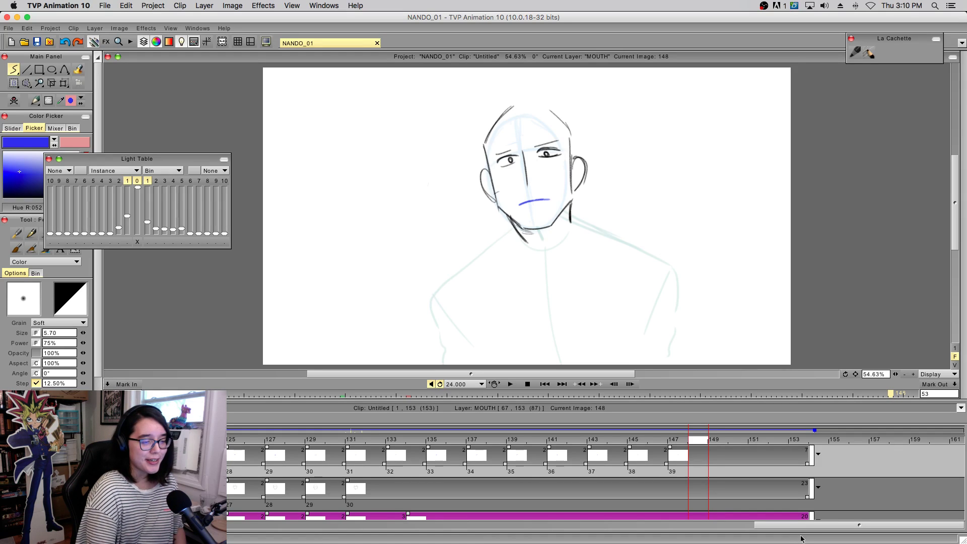
- Raise the opacity of the teal body sketch layer and play back the lip sync animation
scroll(596, 482, "down", 3)
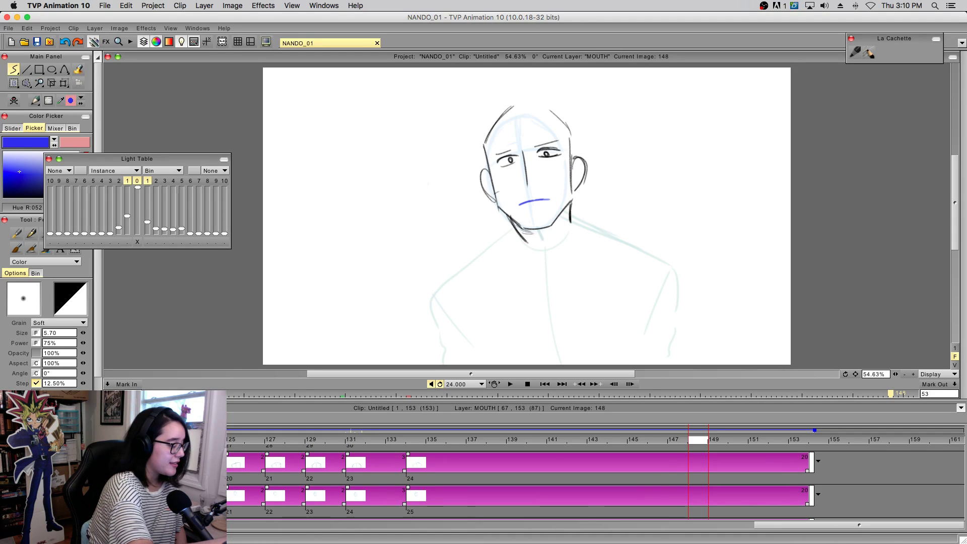
left_click_drag(169, 468, 189, 468)
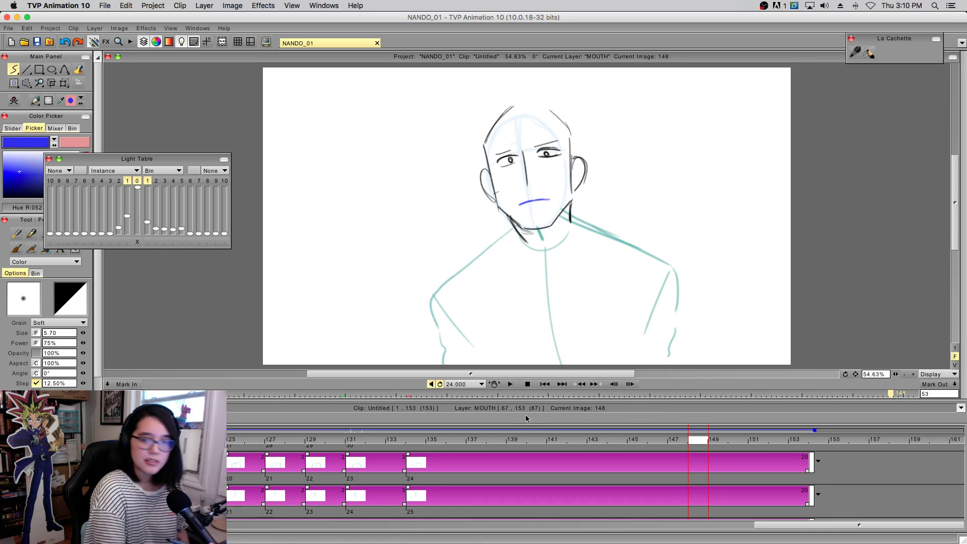
left_click(512, 385)
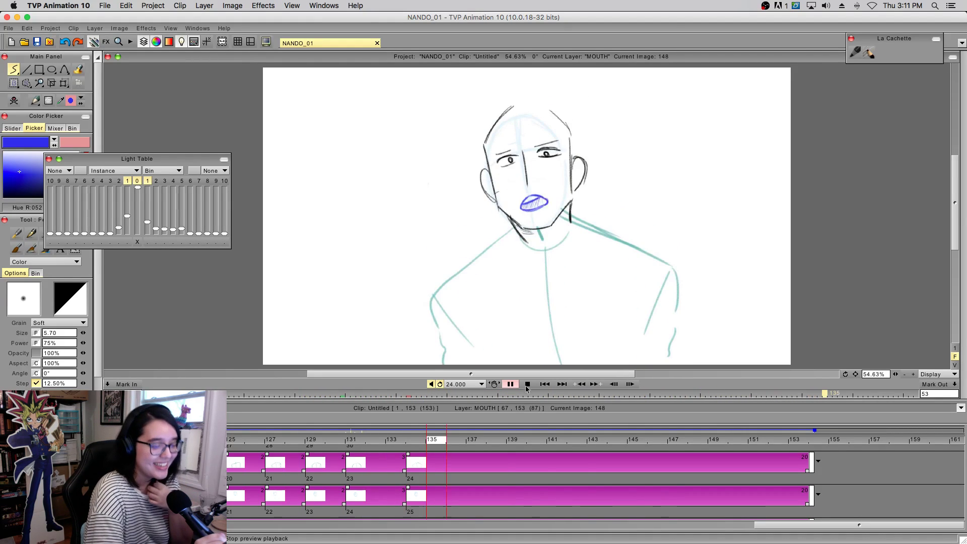
left_click(529, 385)
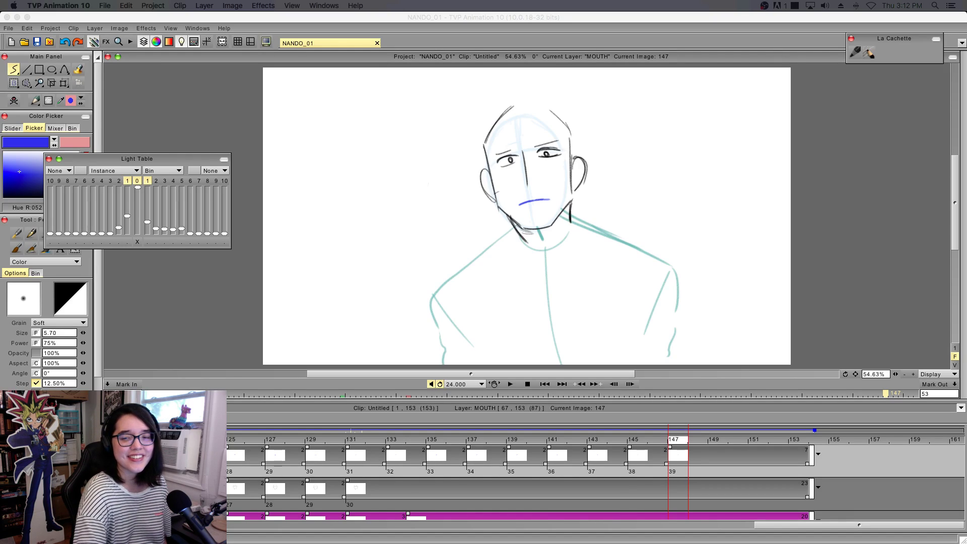
- Switch to Chrome and place the window with the Neopets home page over the animation workspace
left_click_drag(966, 125, 661, 56)
left_click_drag(751, 90, 873, 90)
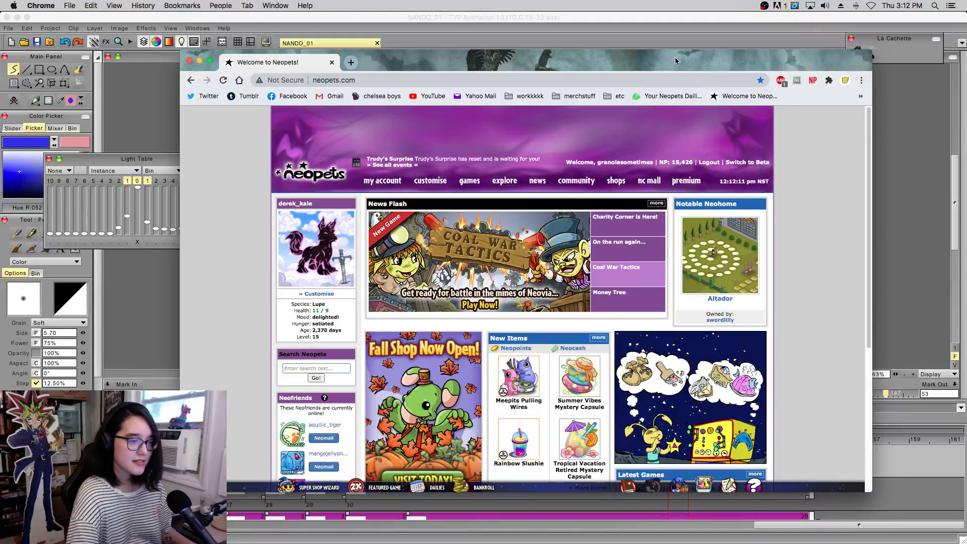
left_click(114, 6)
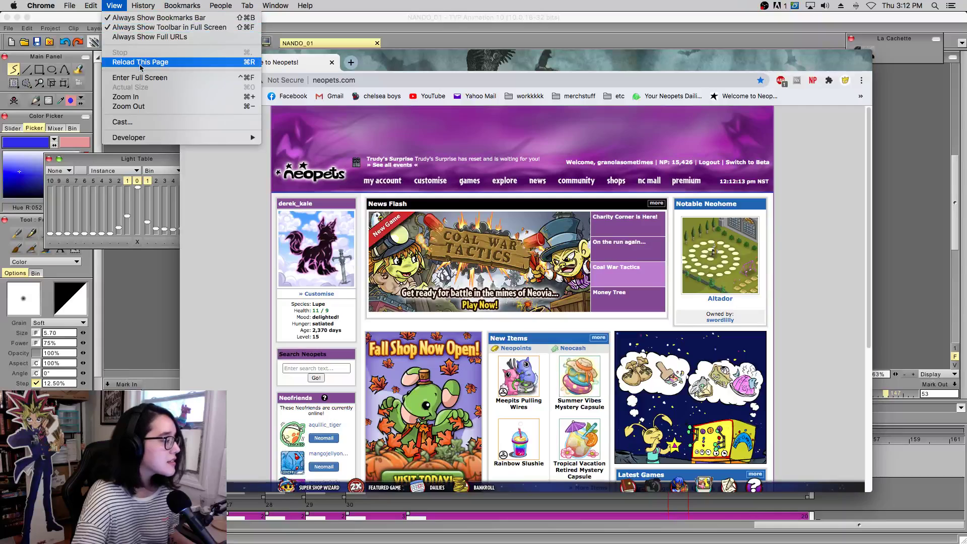
left_click(200, 3)
left_click(177, 6)
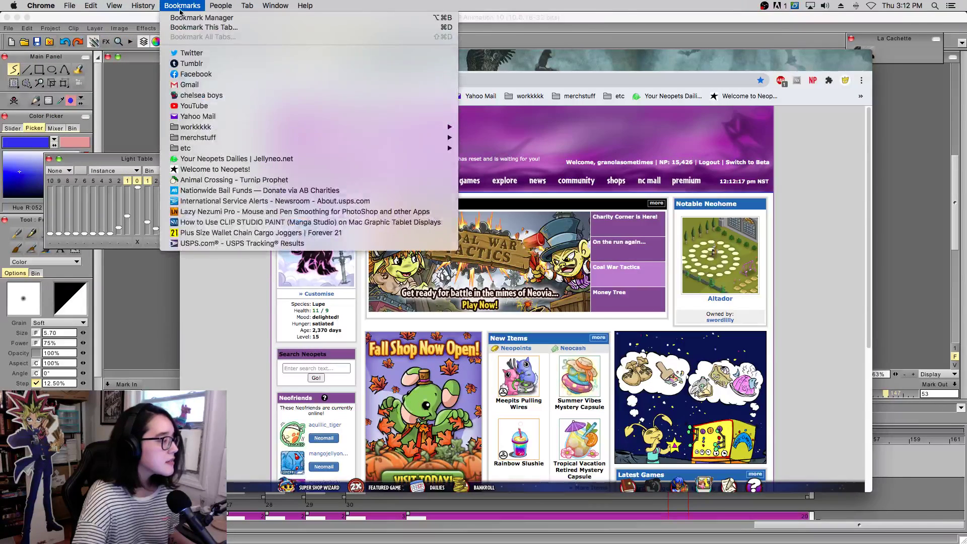
left_click(203, 4)
mouse_move(430, 184)
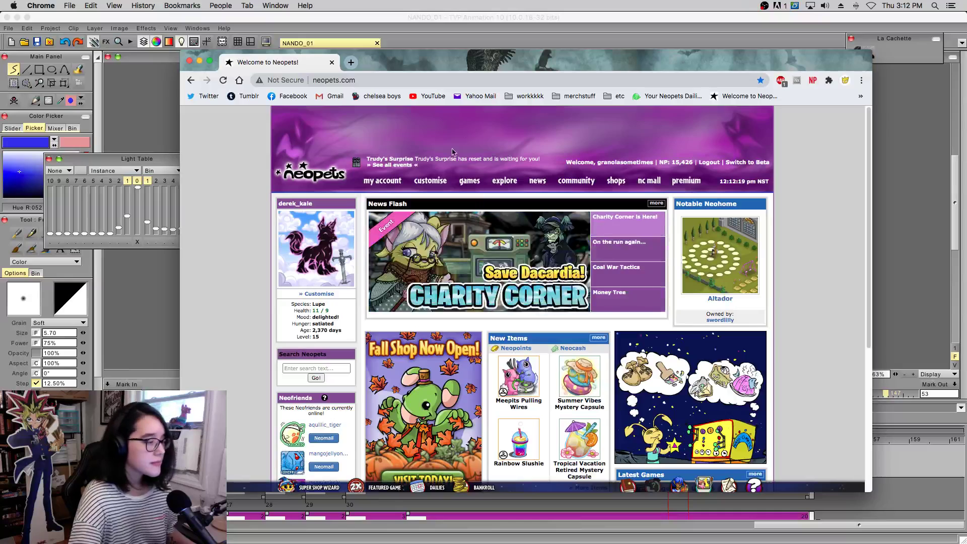
right_click(497, 55)
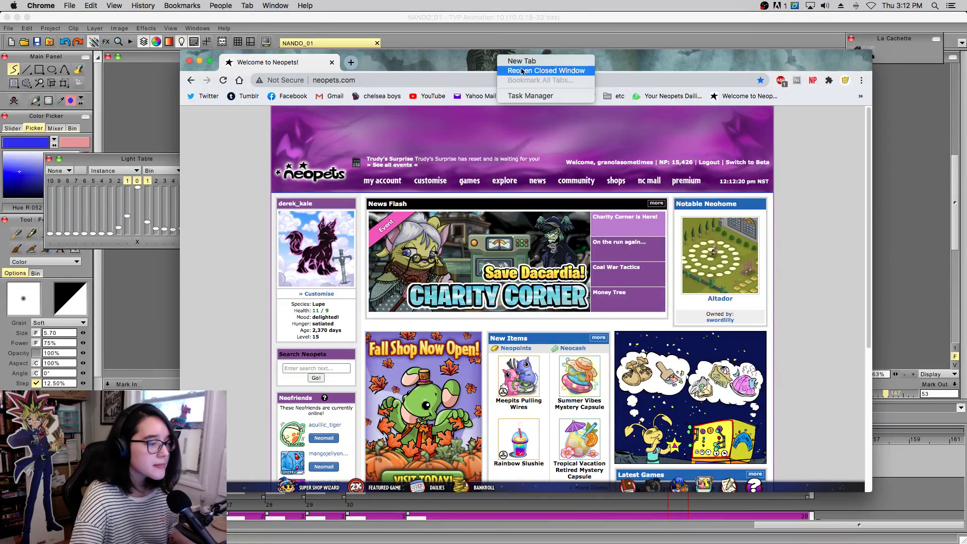
left_click(633, 58)
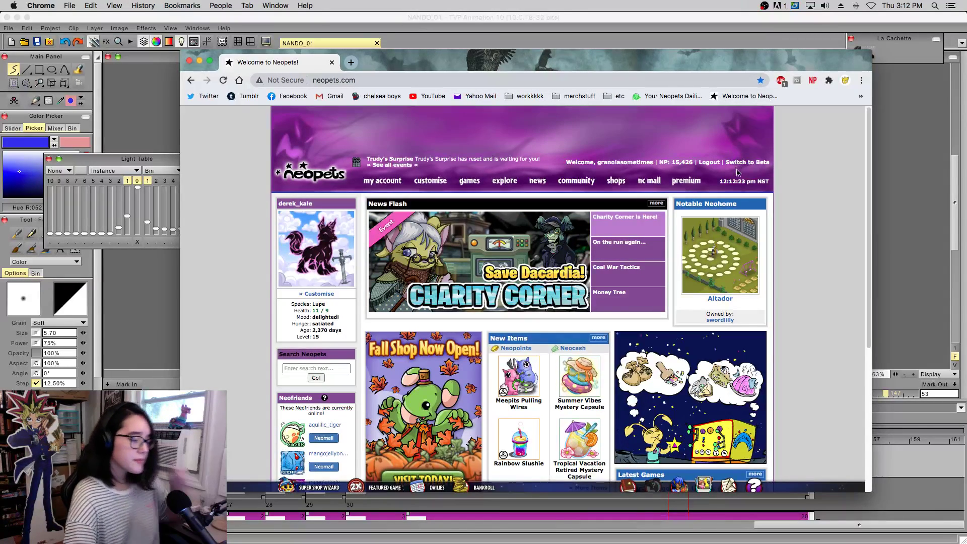
- Open the full list of Neopets events and examine the event inbox
scroll(738, 169, "down", 1)
left_click(402, 151)
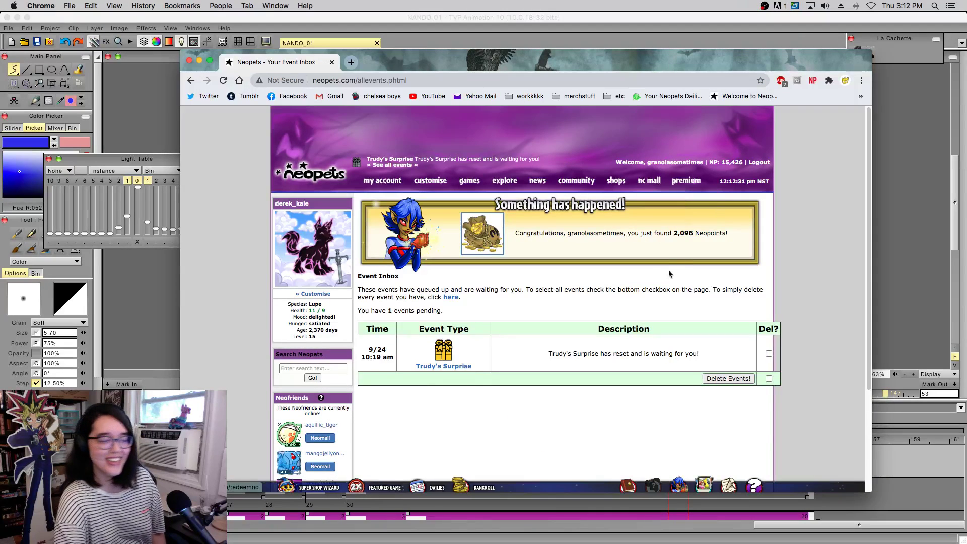
scroll(678, 318, "down", 1)
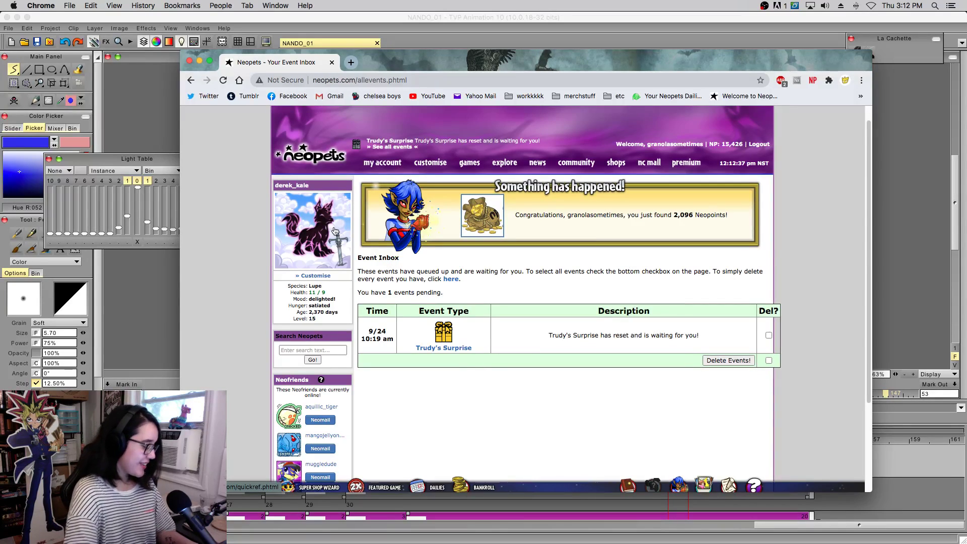
- Enlarge the event inbox page to 125% zoom
right_click(251, 246)
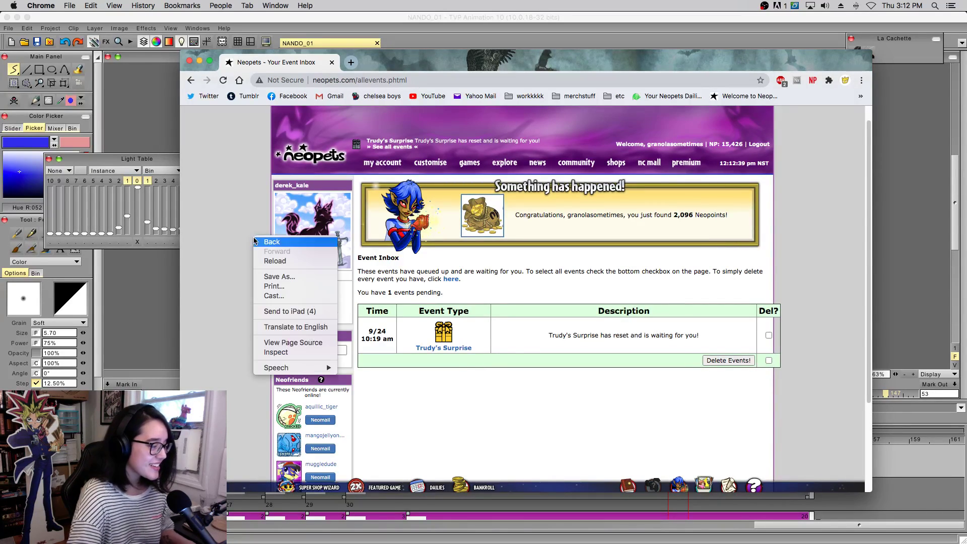
left_click(111, 5)
left_click(112, 5)
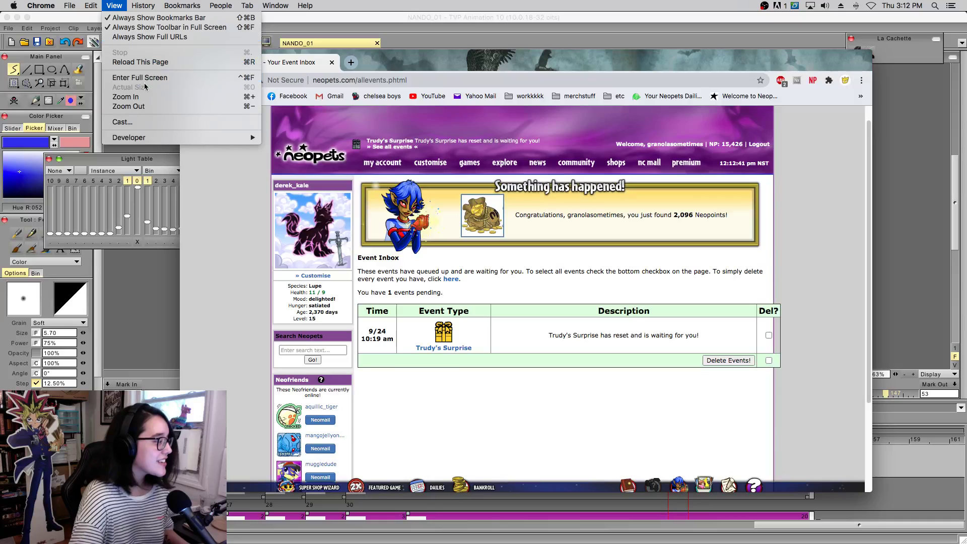
left_click(143, 99)
left_click(115, 5)
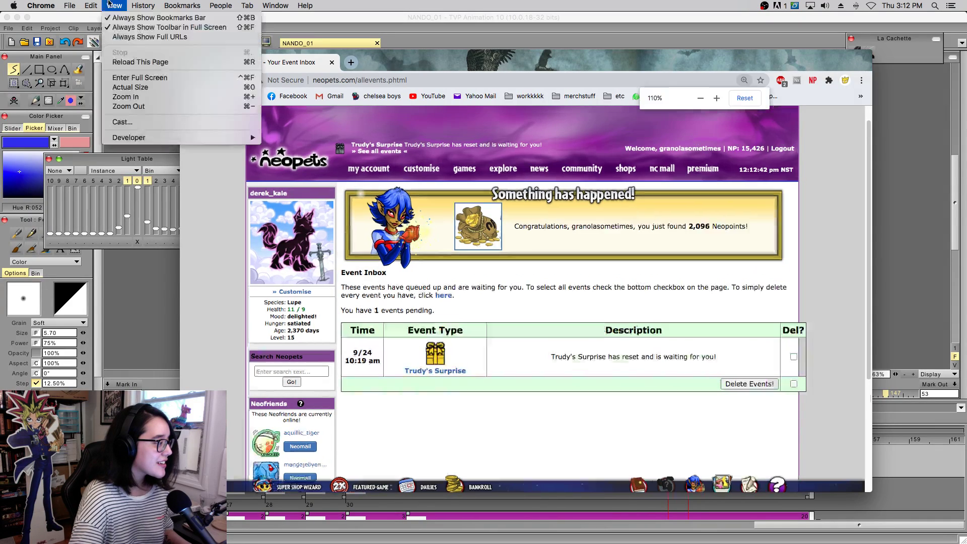
left_click(133, 98)
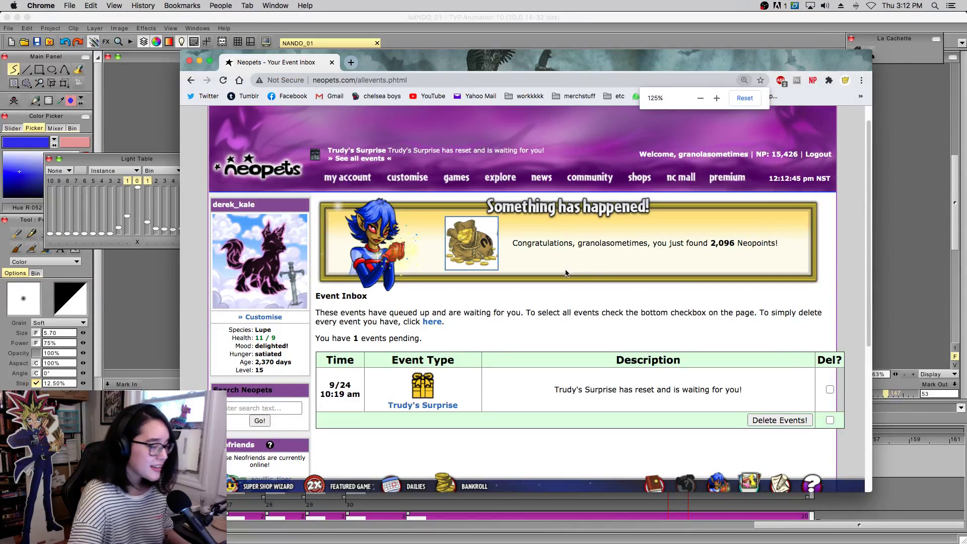
scroll(565, 277, "down", 1)
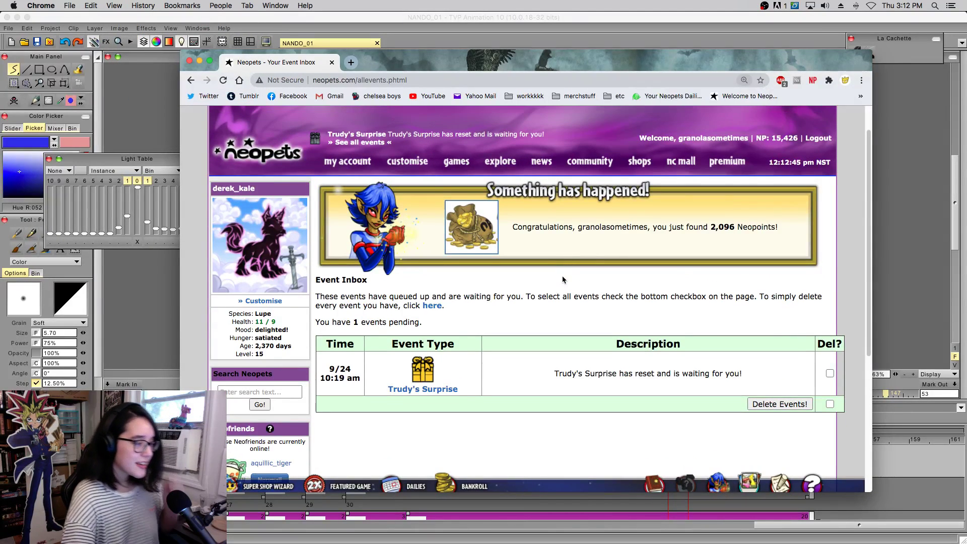
- Open Trudy's Surprise from its event, play the daily spin and dismiss the prize message
left_click(441, 392)
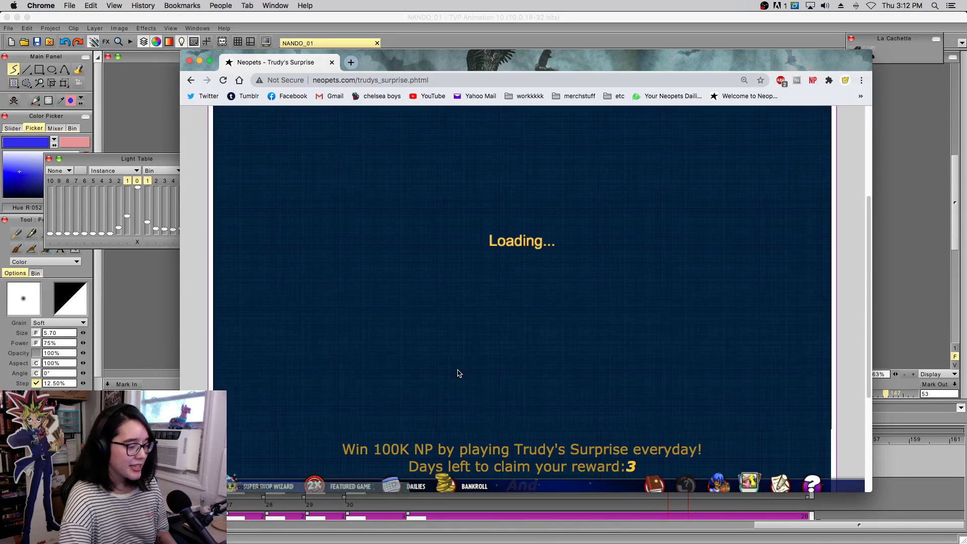
left_click(521, 403)
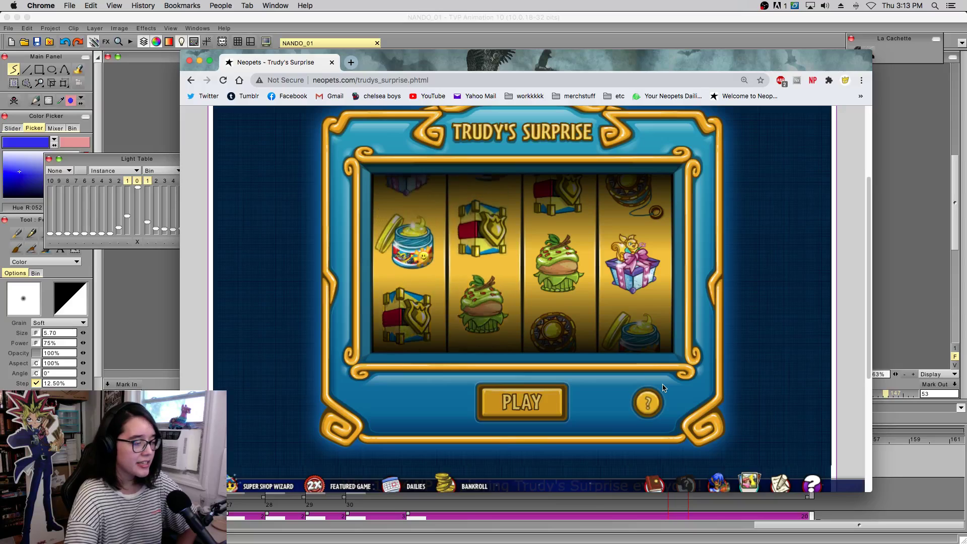
left_click(537, 413)
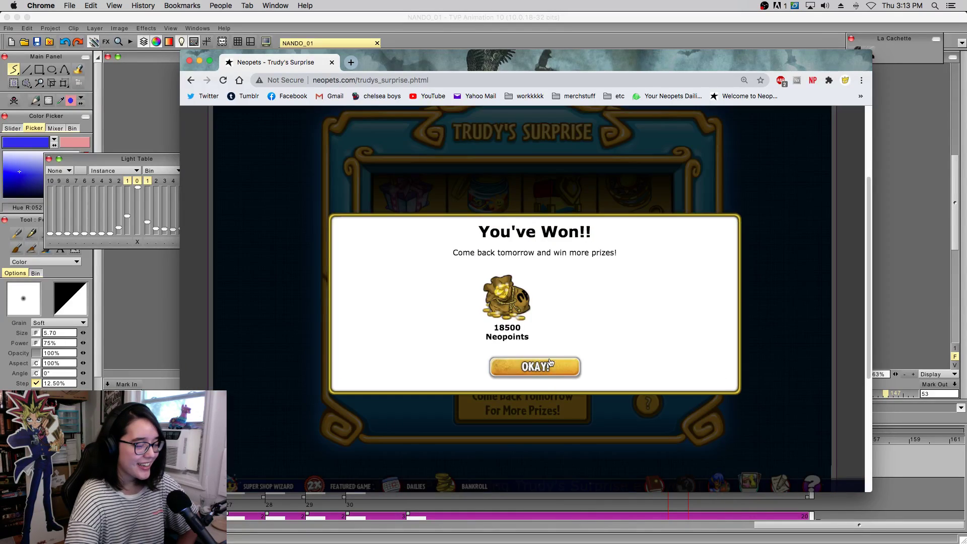
left_click(551, 366)
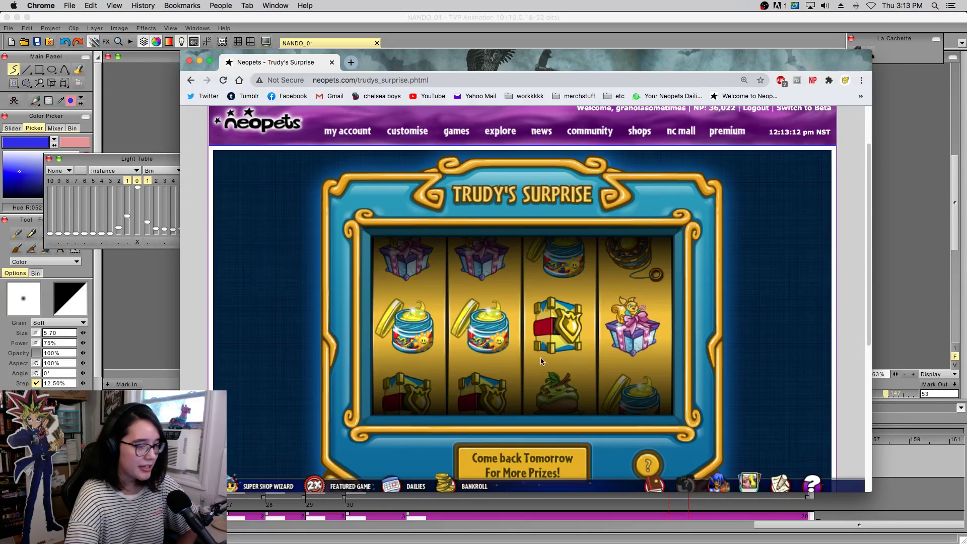
- Open the Neopets Stock Market from the bankroll summary and examine the holdings in the portfolio
scroll(302, 483, "down", 5)
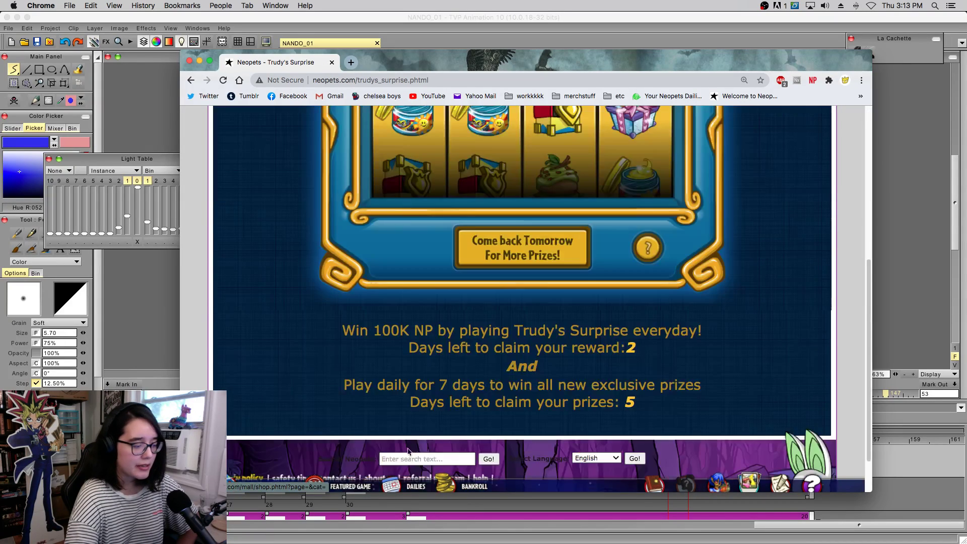
left_click(462, 488)
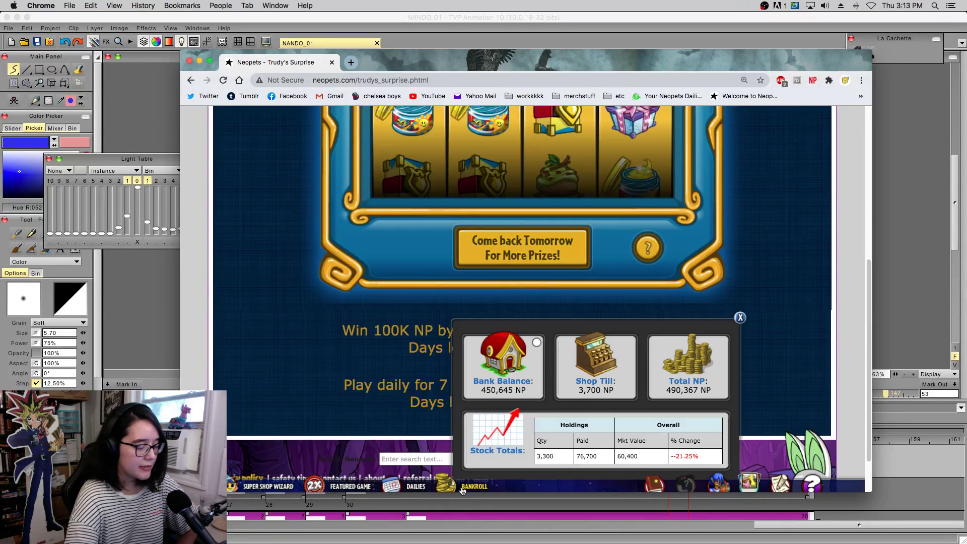
left_click(513, 456)
scroll(645, 352, "down", 5)
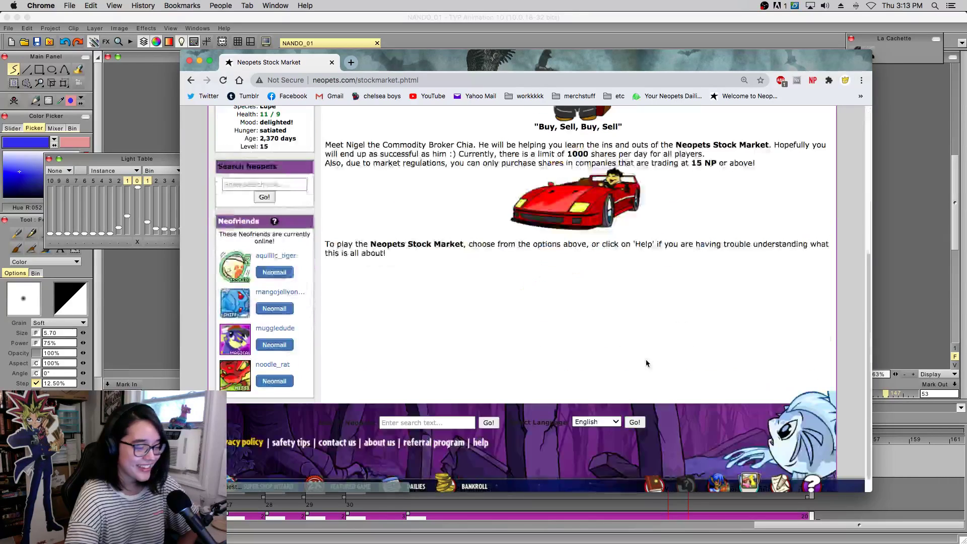
scroll(645, 353, "up", 3)
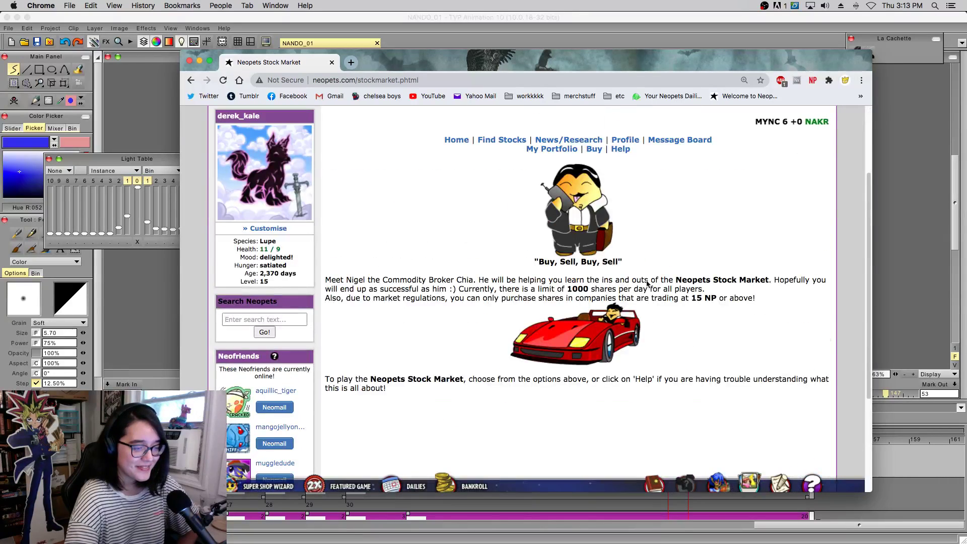
left_click(551, 149)
scroll(700, 248, "down", 3)
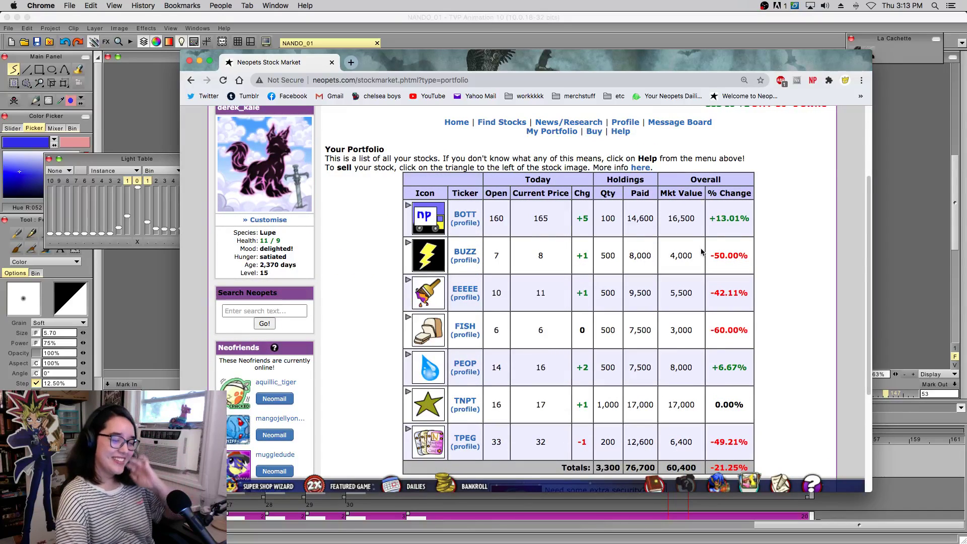
scroll(696, 247, "down", 2)
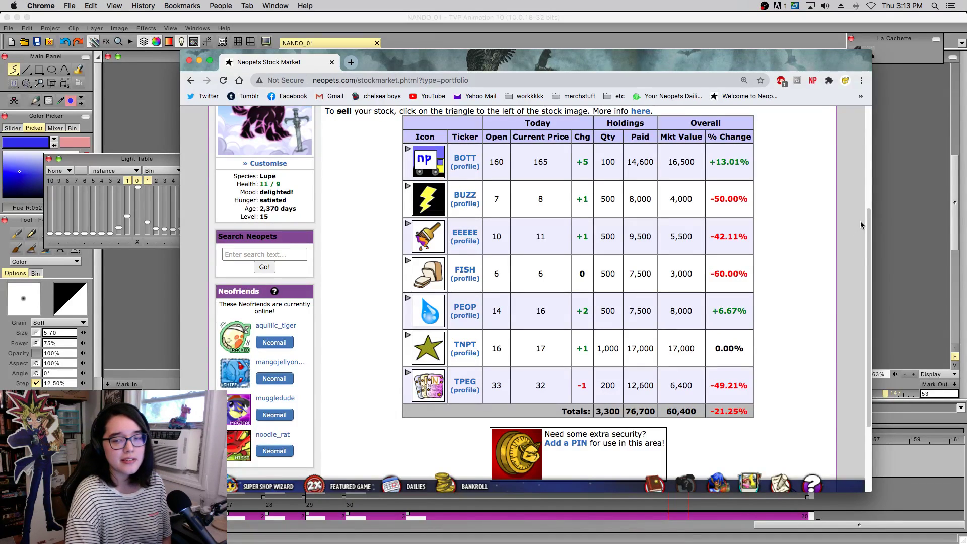
scroll(291, 316, "down", 3)
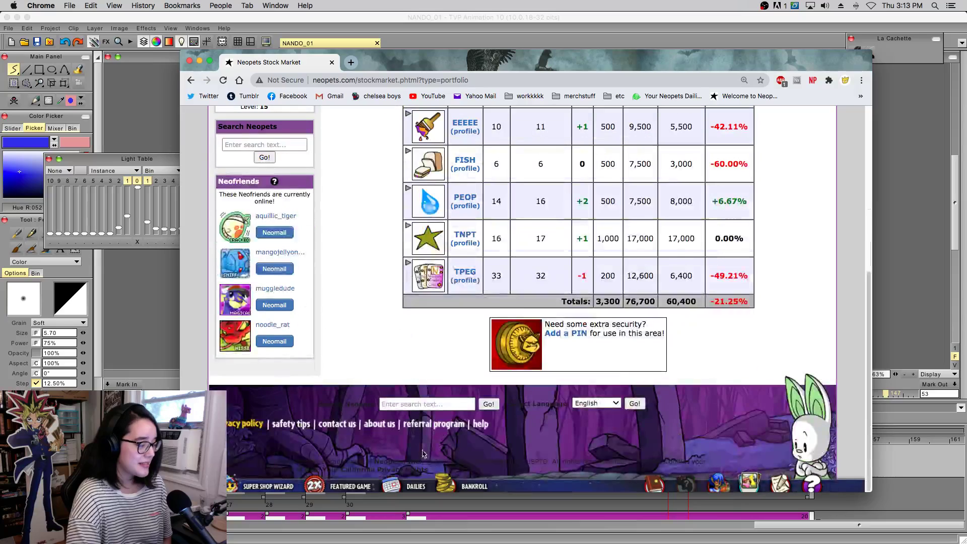
scroll(417, 420, "up", 10)
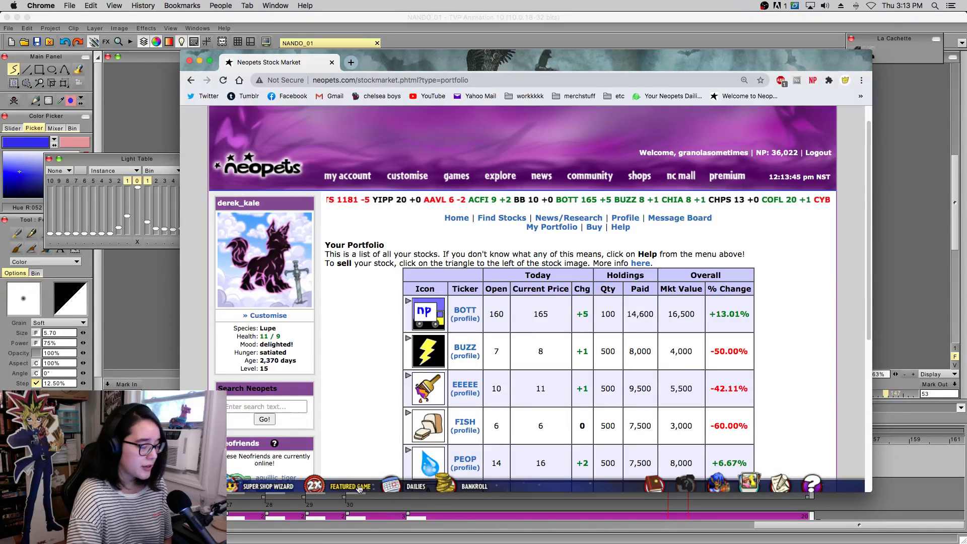
- Review the bankroll summary again and go to the National Neopian Bank page by way of the inventory
left_click(456, 488)
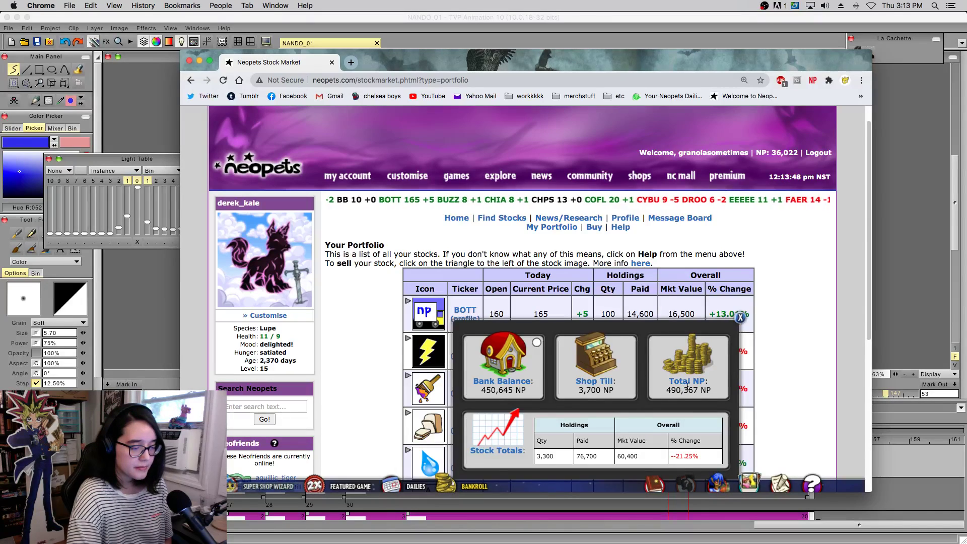
left_click(597, 386)
scroll(629, 315, "down", 3)
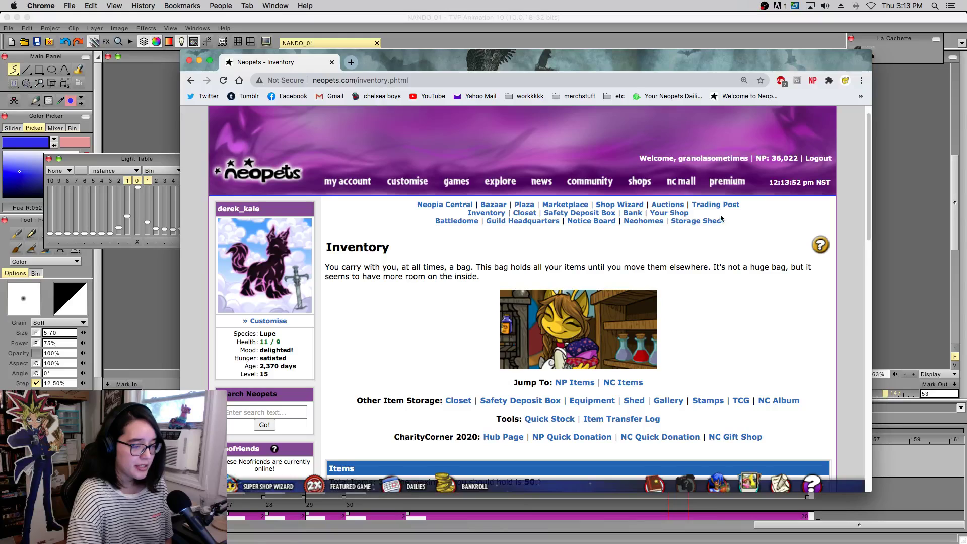
left_click(632, 213)
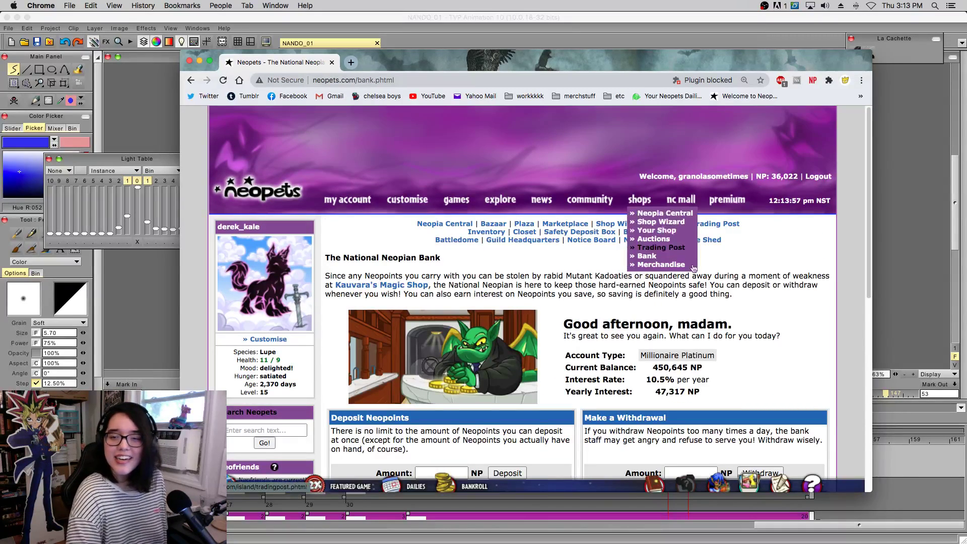
- Collect the day's interest at the National Neopian Bank and check the interest section again
scroll(705, 305, "down", 2)
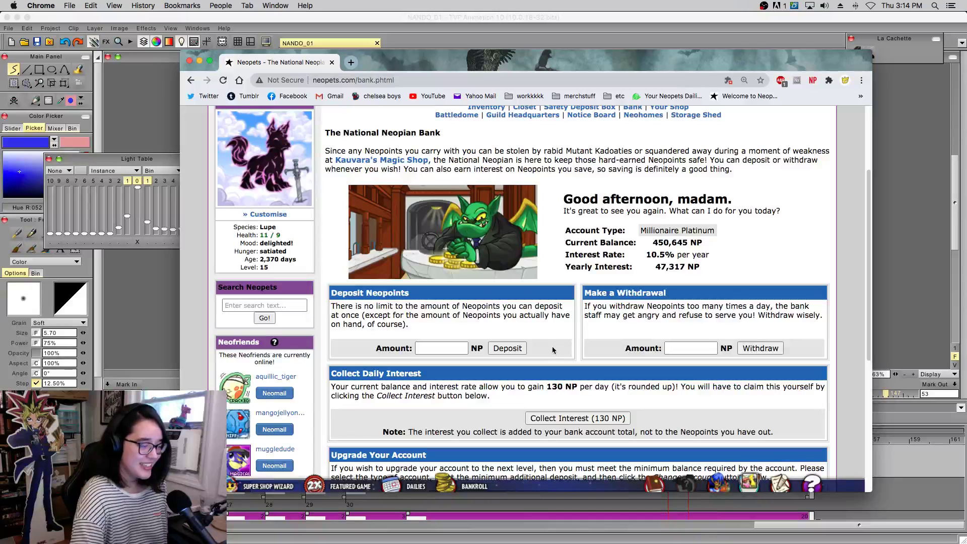
scroll(629, 327, "down", 3)
left_click(587, 346)
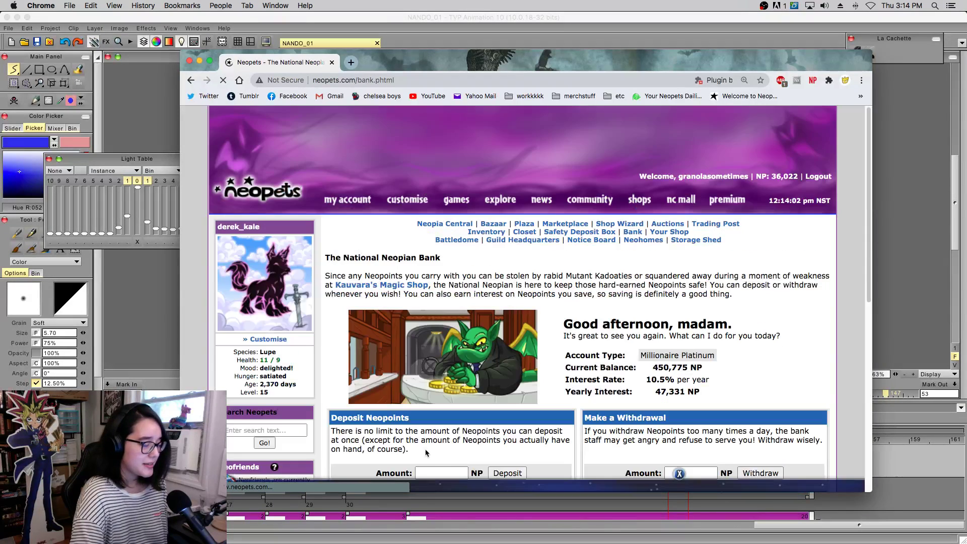
scroll(584, 347, "down", 8)
- Open the Forgotten Shore from the dailies shortcuts and check whether the beach offers anything
left_click(406, 489)
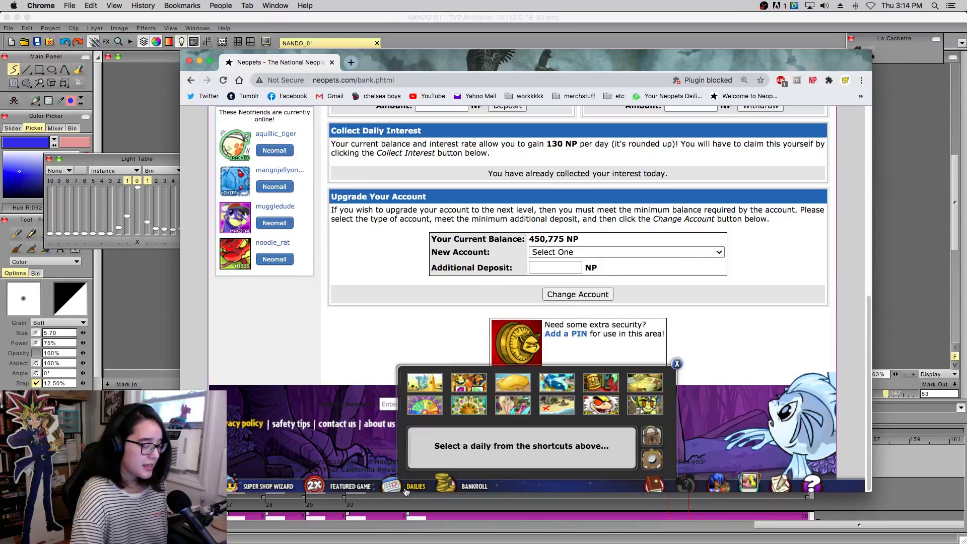
left_click(564, 409)
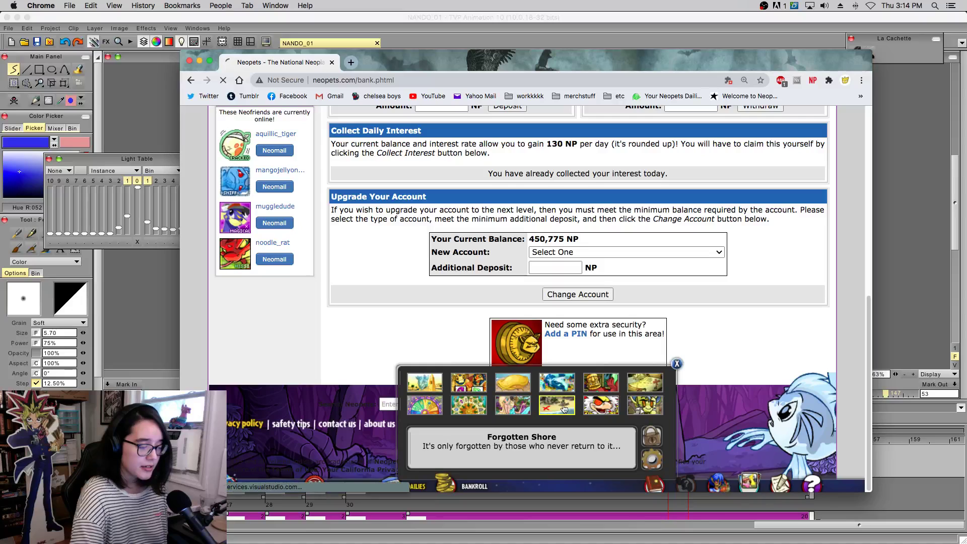
scroll(591, 387, "down", 5)
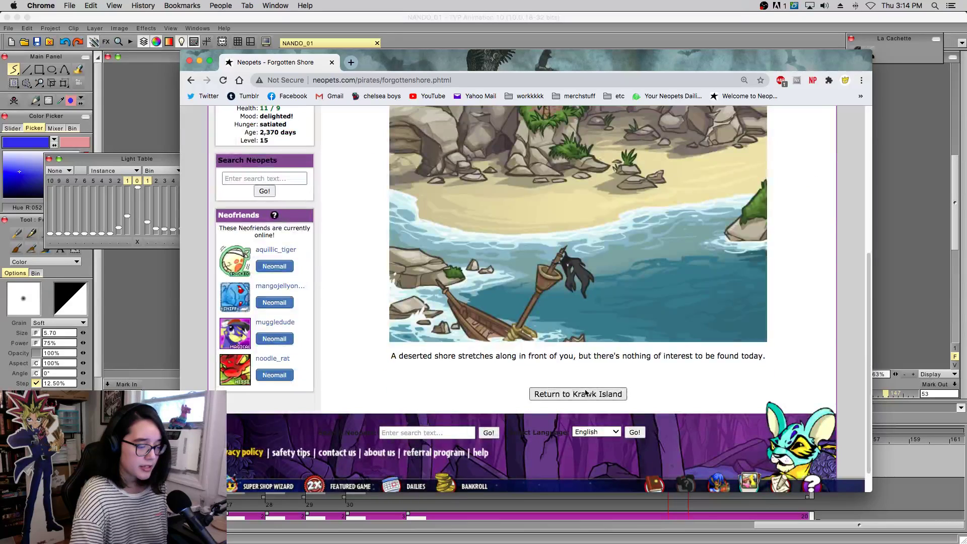
- Open the Lab Ray from the dailies shortcuts, agree to try the ray and look over the pets available for it
left_click(406, 486)
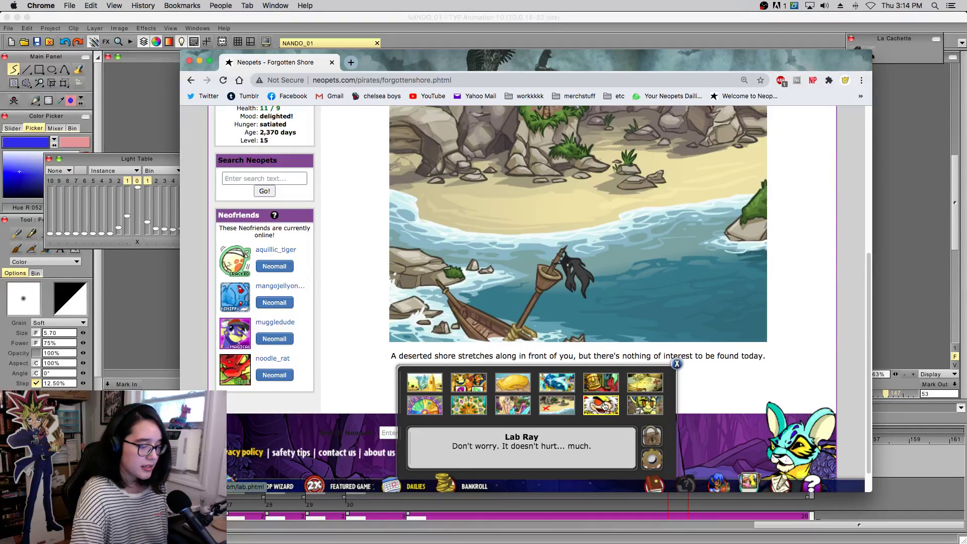
left_click(605, 406)
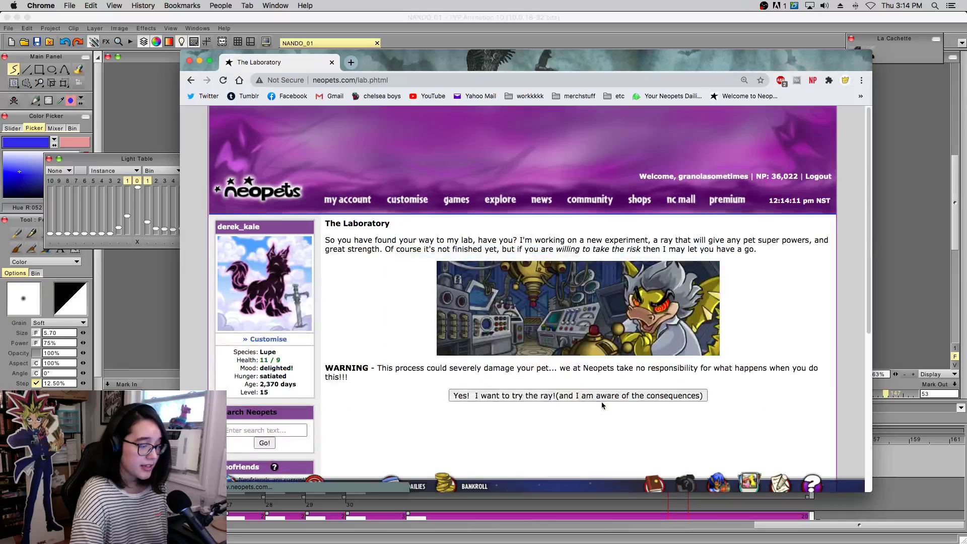
scroll(602, 401, "down", 3)
left_click(599, 235)
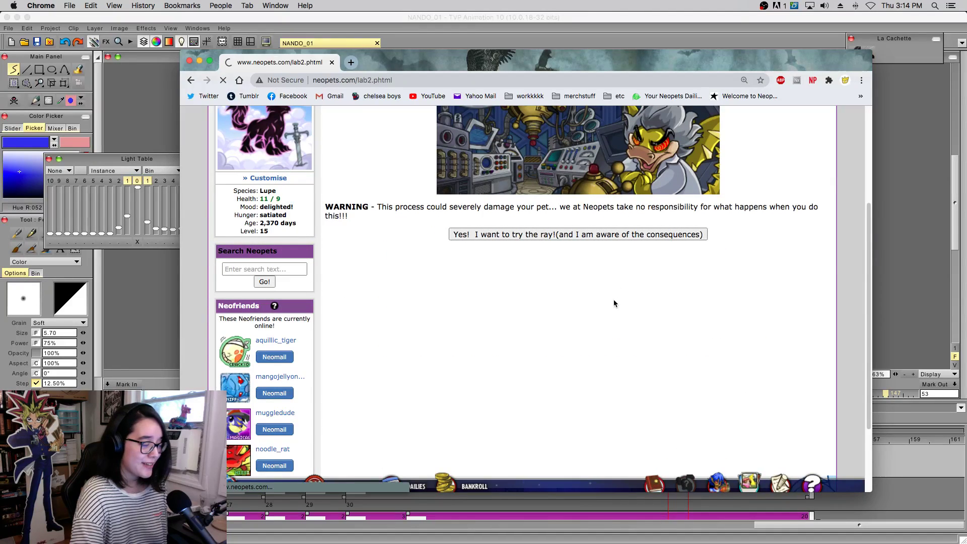
scroll(612, 301, "down", 5)
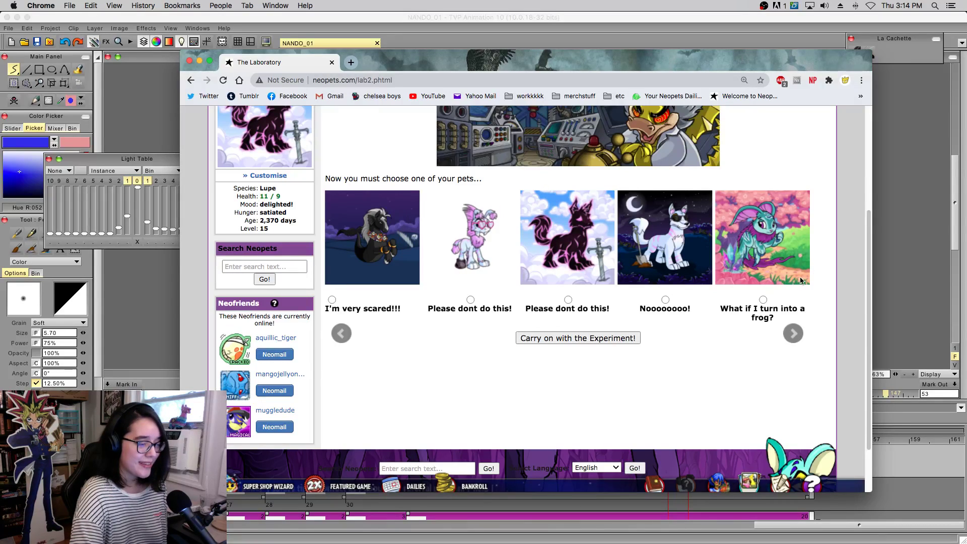
scroll(802, 280, "up", 2)
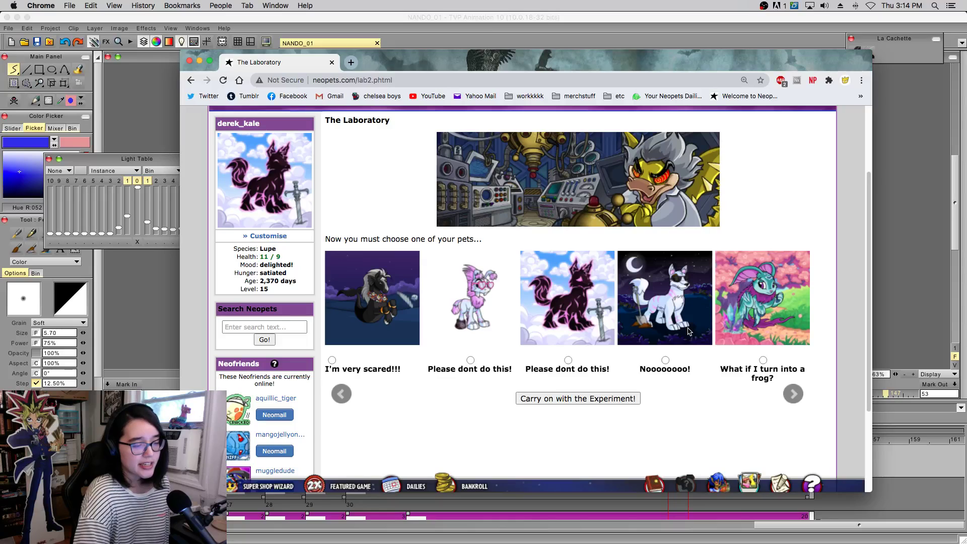
left_click_drag(544, 241, 664, 352)
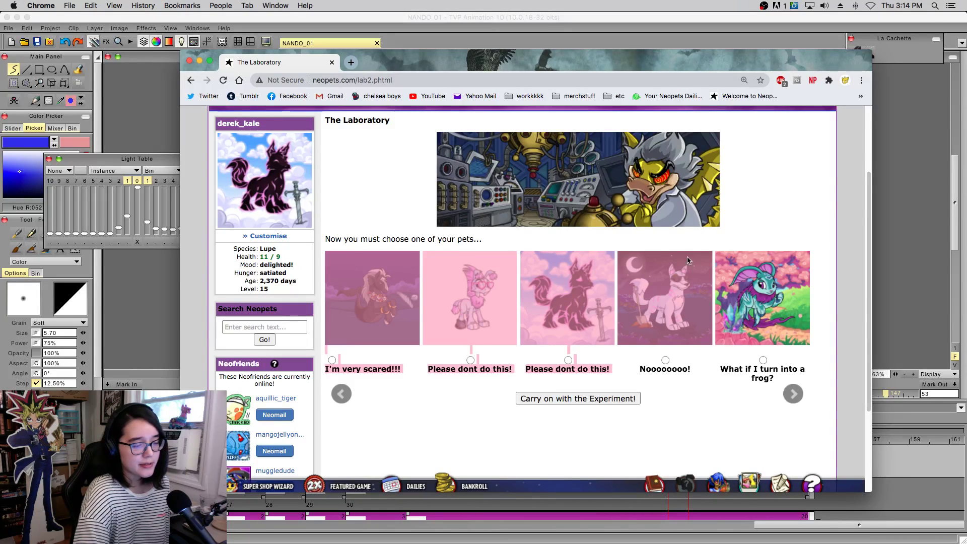
left_click(686, 238)
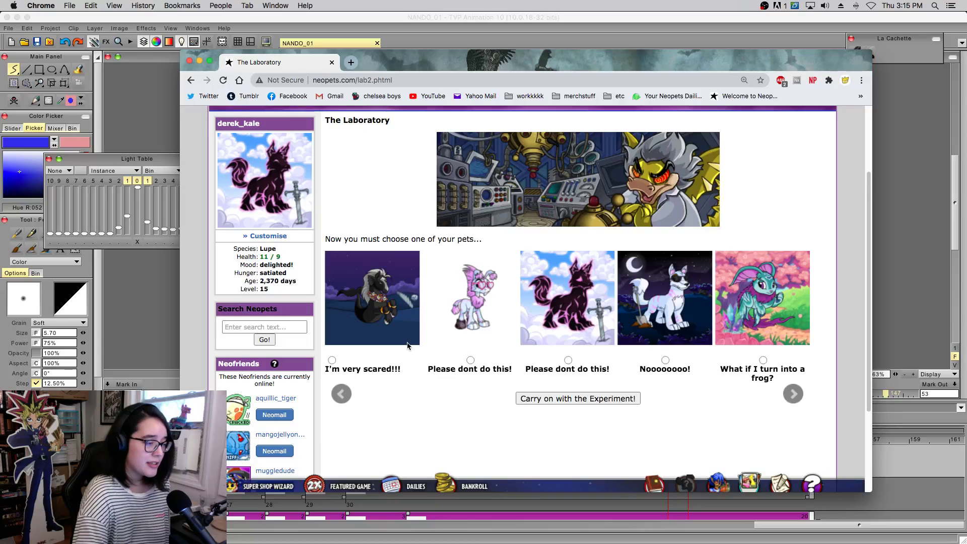
scroll(400, 306, "up", 1)
left_click(264, 329)
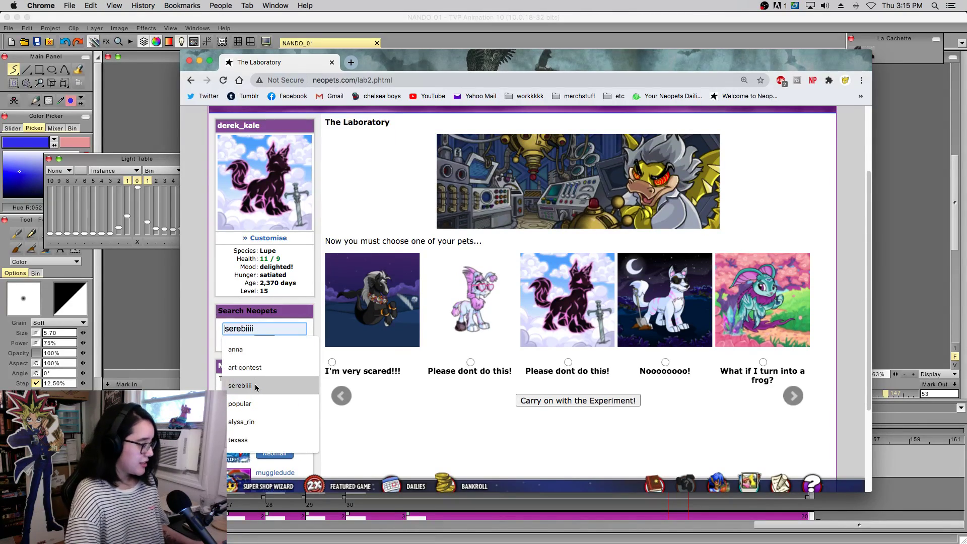
left_click(241, 422)
left_click(263, 342)
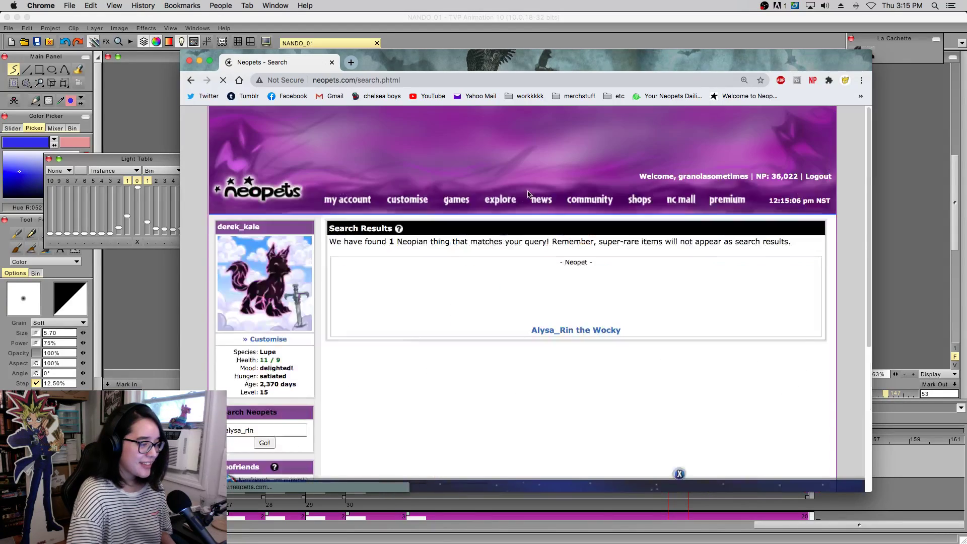
scroll(583, 322, "down", 3)
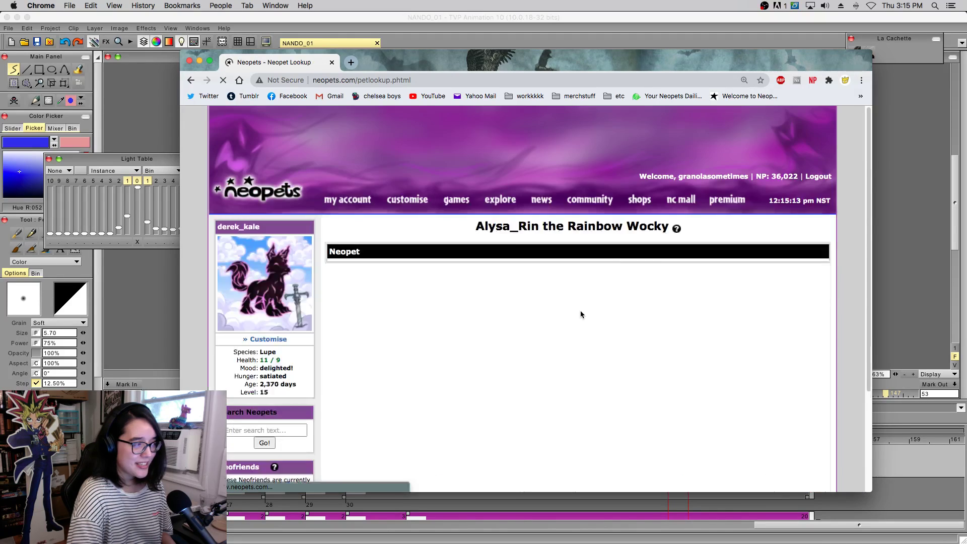
scroll(468, 277, "down", 5)
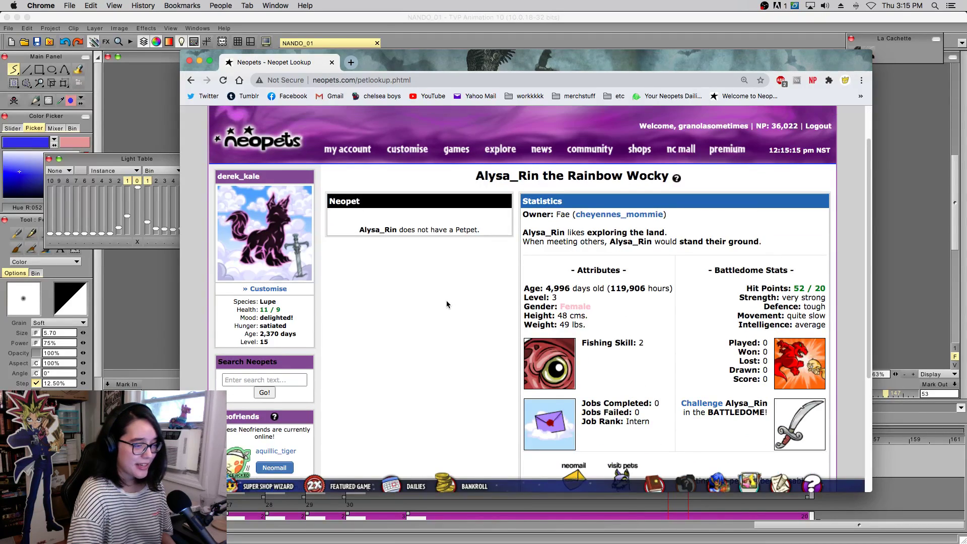
scroll(451, 309, "up", 5)
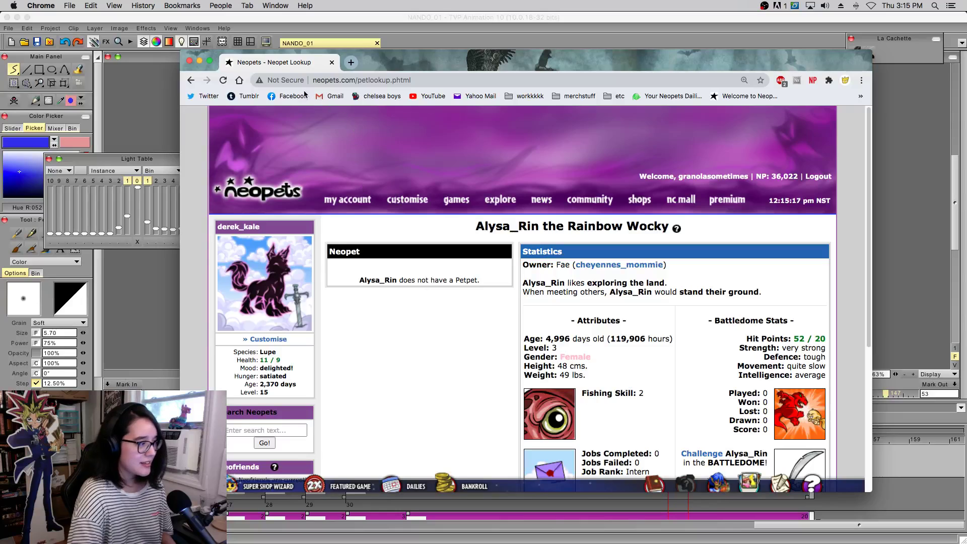
- Change the site's Flash permission, reload the pet lookup with form resubmission and retry loading the page
left_click(283, 80)
left_click(359, 179)
left_click(370, 210)
left_click(223, 81)
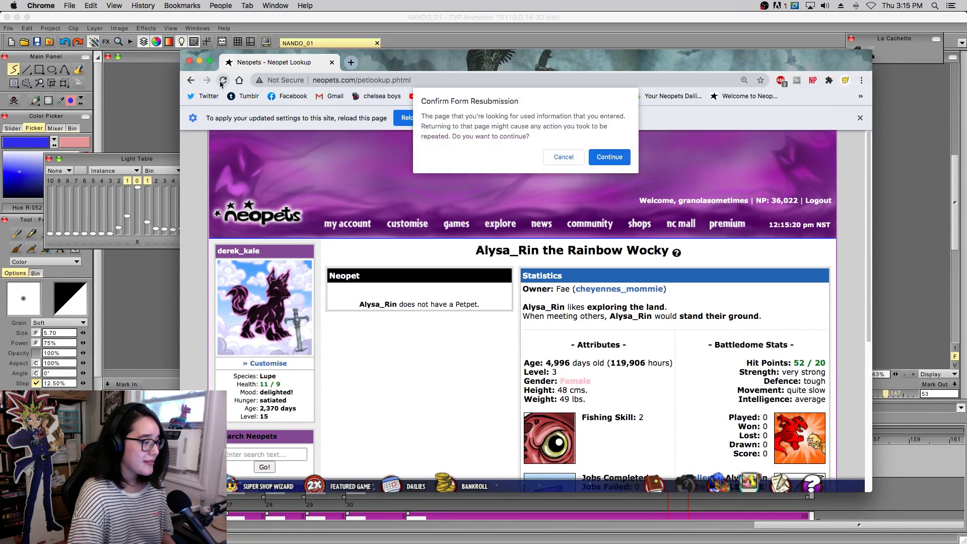
left_click(592, 159)
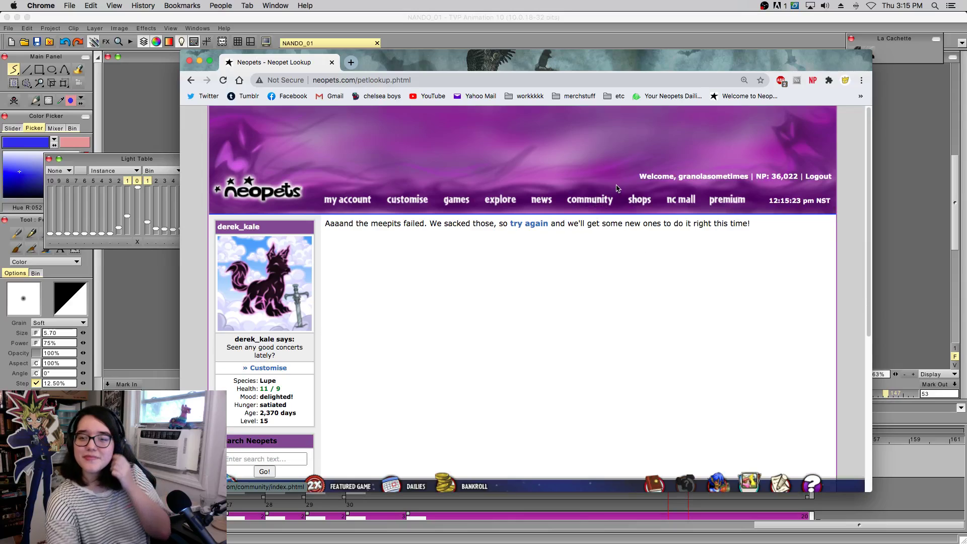
scroll(449, 216, "down", 10)
scroll(455, 215, "up", 8)
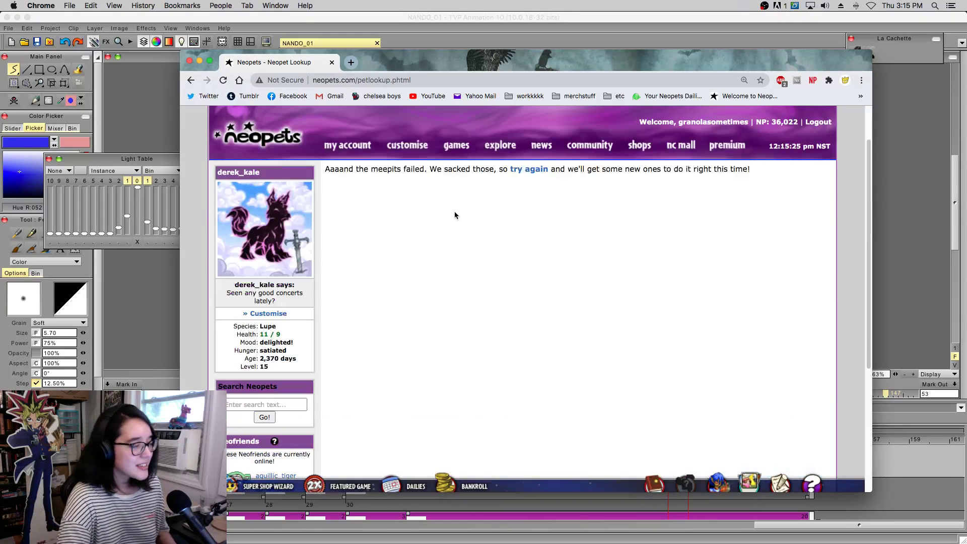
left_click(530, 170)
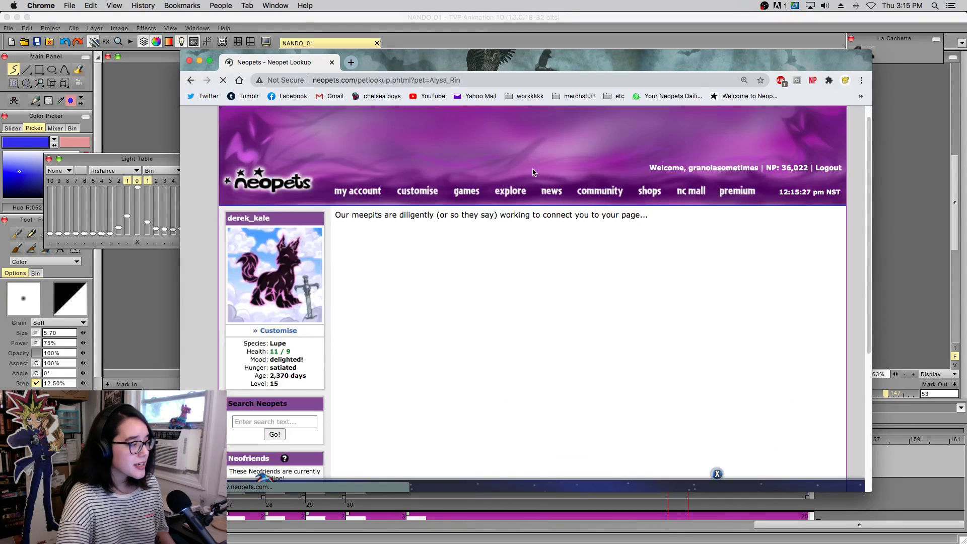
- Run the blocked Flash content showing the Wocky's picture and examine the pet's lookup page
scroll(533, 171, "down", 2)
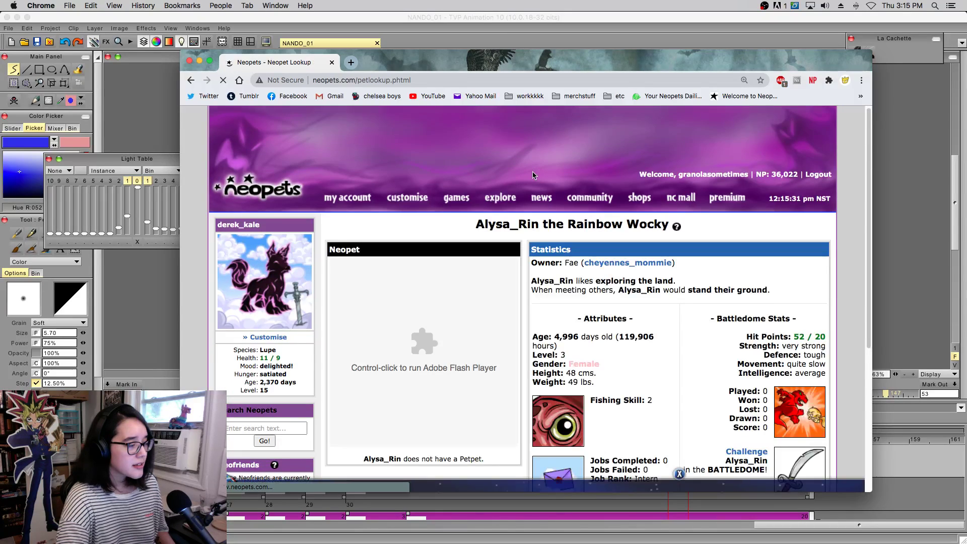
scroll(532, 172, "down", 2)
left_click(434, 263)
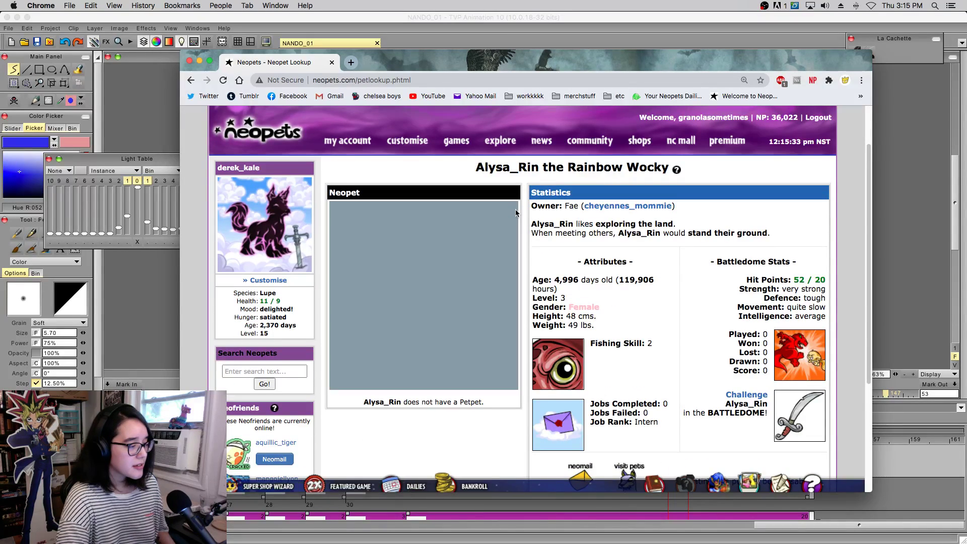
scroll(603, 226, "down", 1)
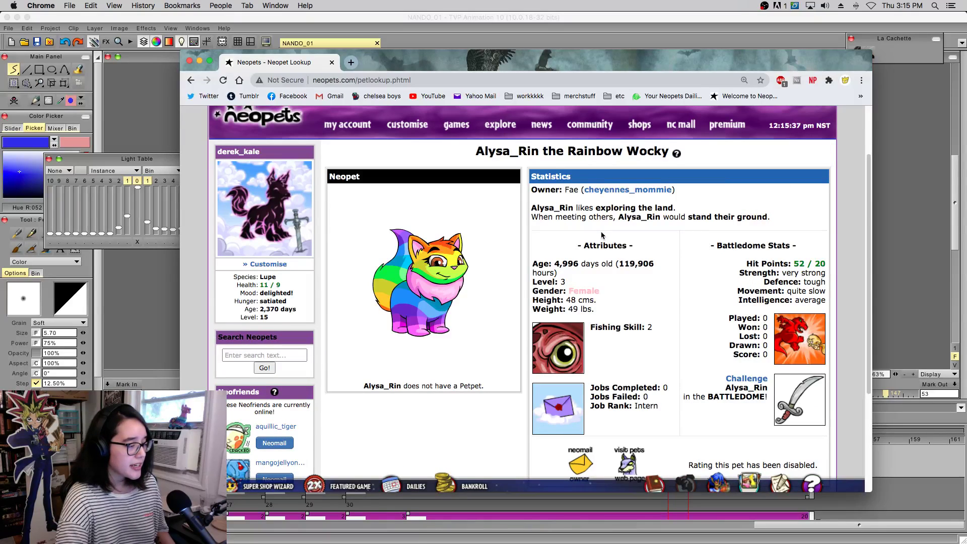
scroll(602, 235, "down", 5)
scroll(417, 265, "up", 8)
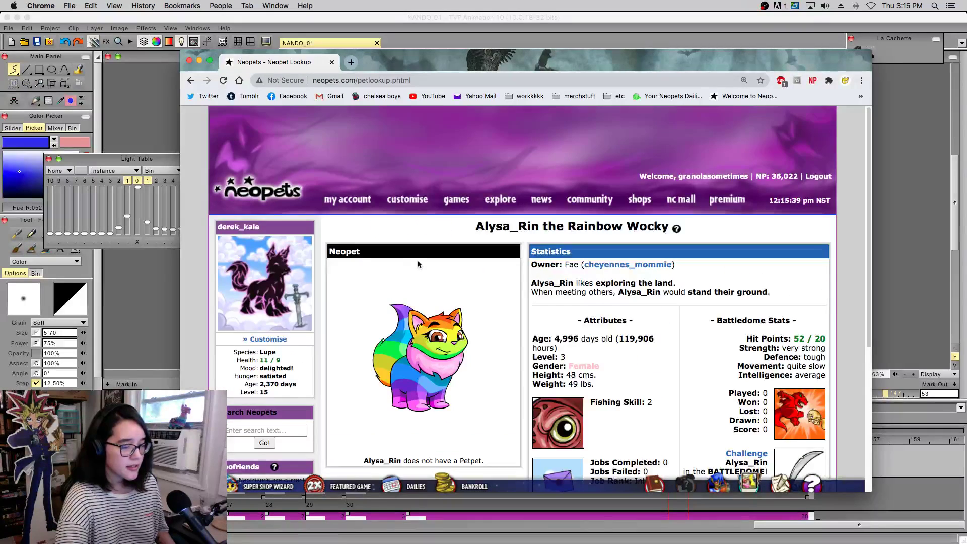
scroll(417, 265, "down", 3)
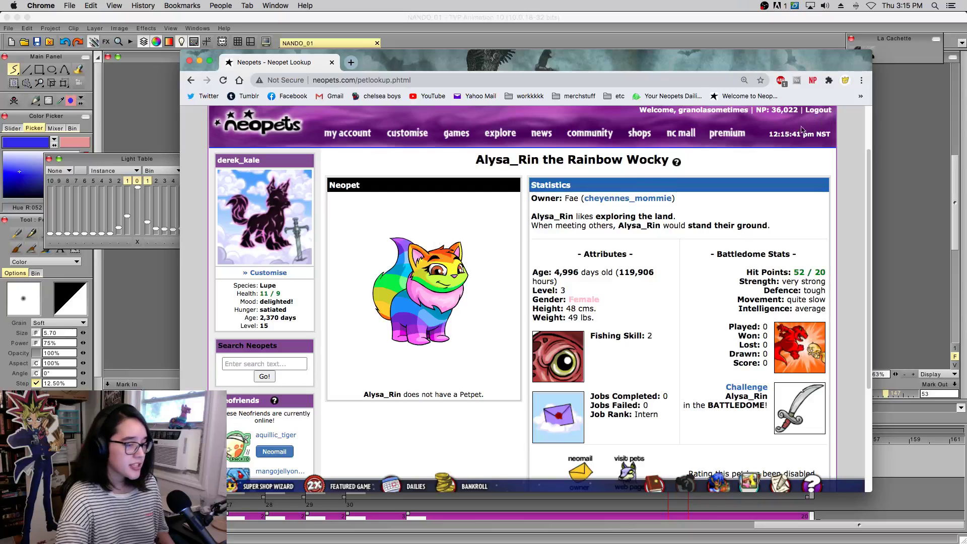
- Return to the Laboratory through the browsing history and agree again to try the ray
right_click(190, 80)
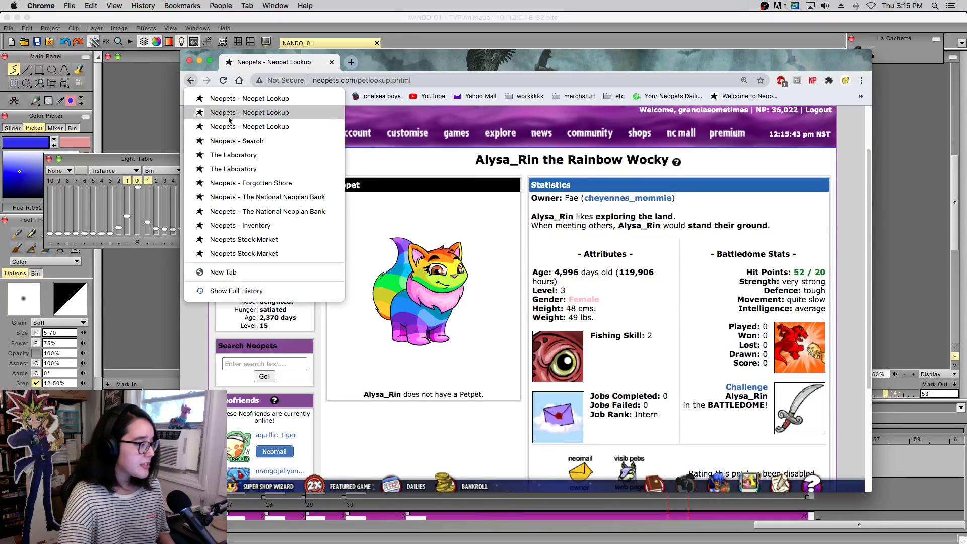
left_click(255, 155)
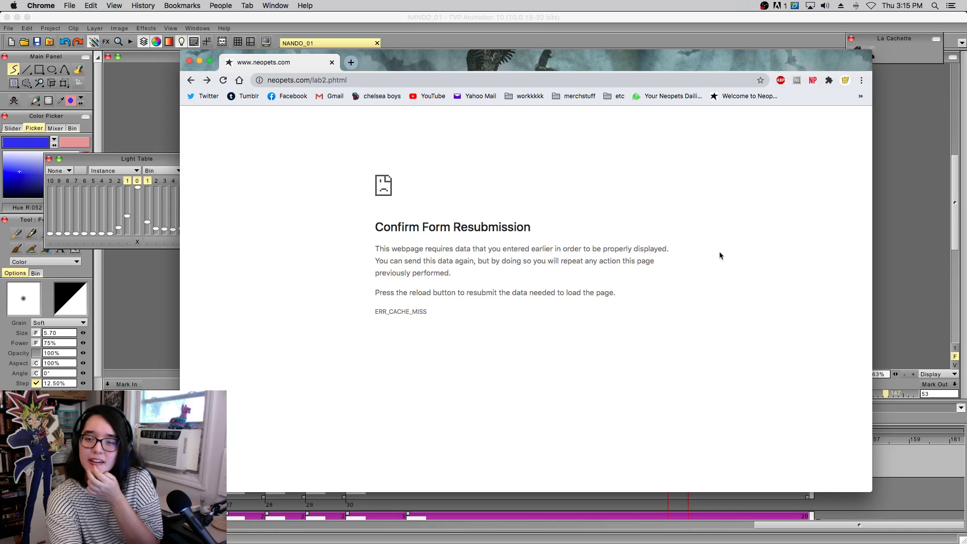
left_click(190, 80)
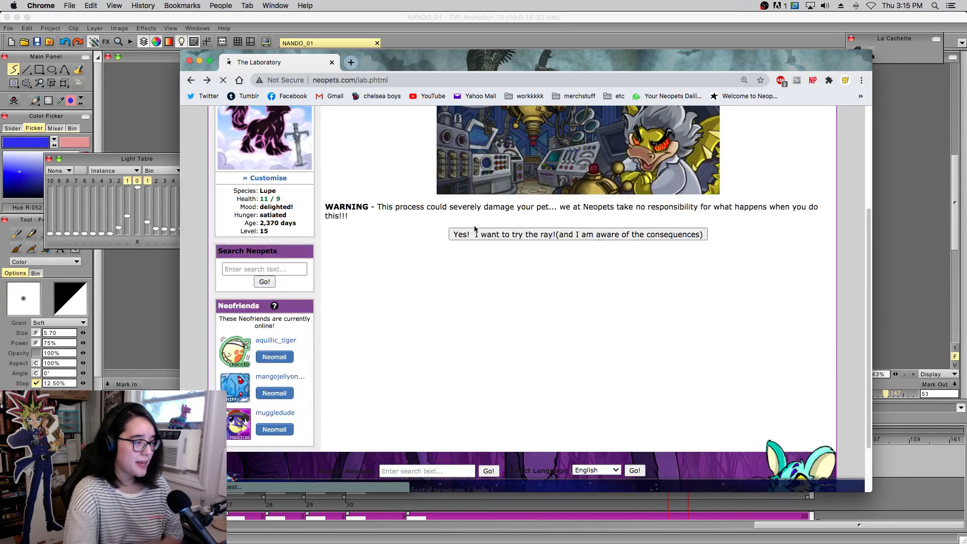
left_click(625, 235)
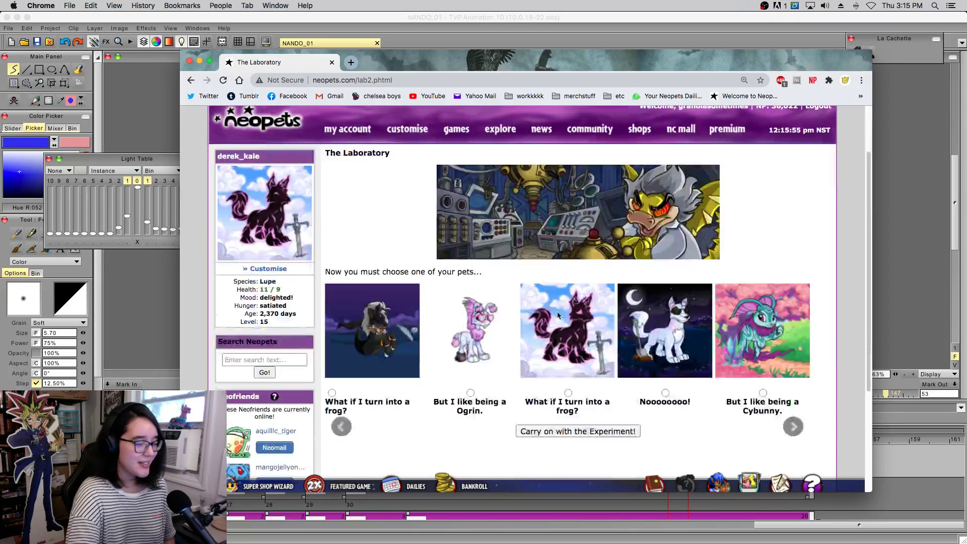
- Choose the Ogrin as the test pet, carry on with the lab ray experiment and go back to the lab
scroll(564, 352, "down", 3)
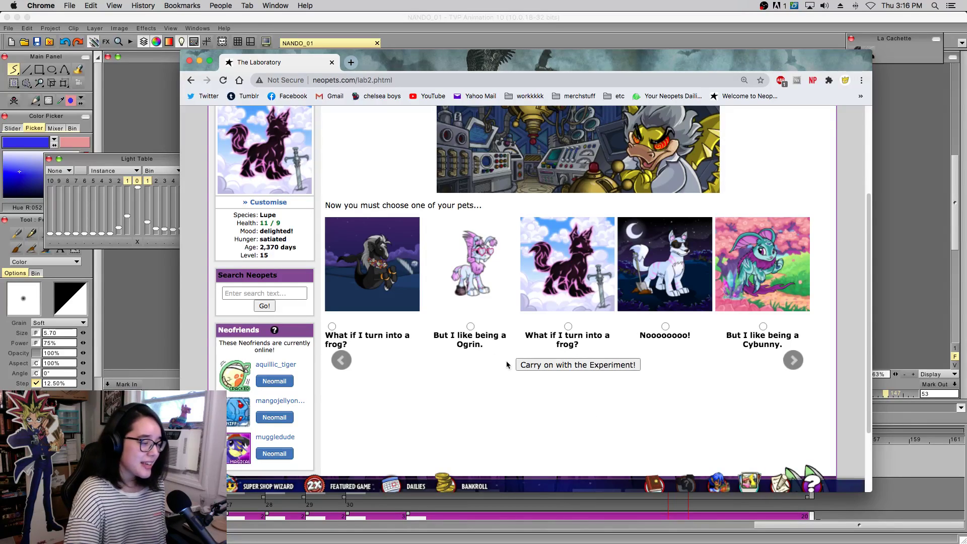
left_click_drag(344, 205, 390, 205)
left_click(391, 205)
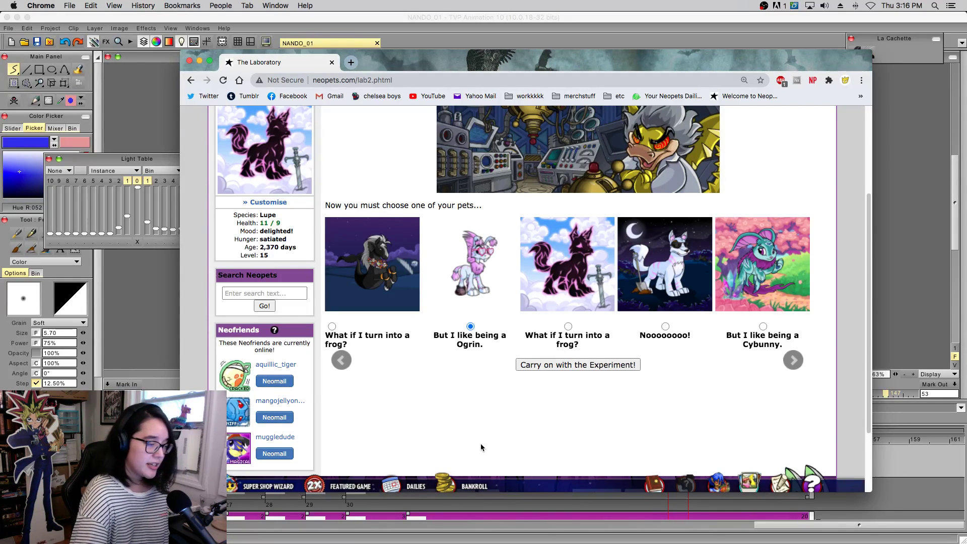
left_click_drag(487, 346, 463, 344)
left_click(463, 344)
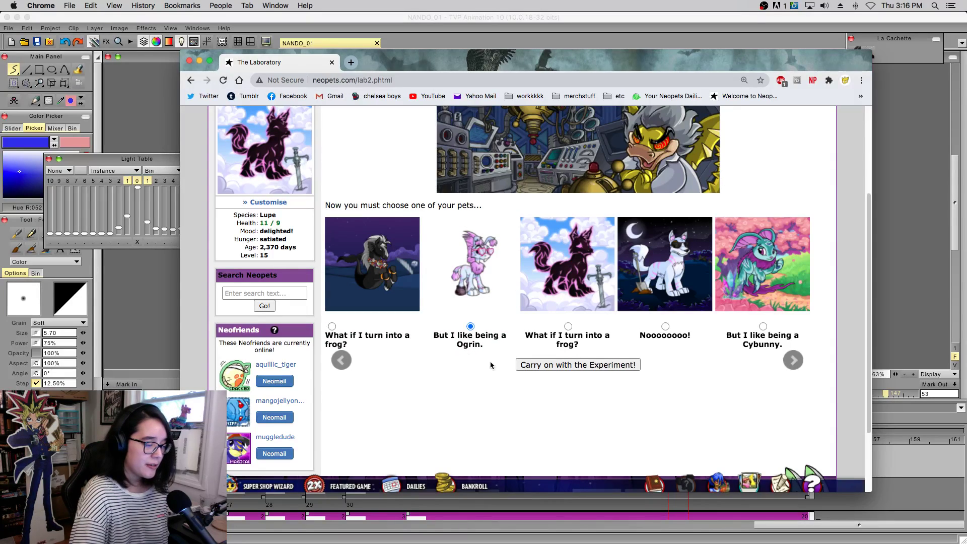
left_click(545, 365)
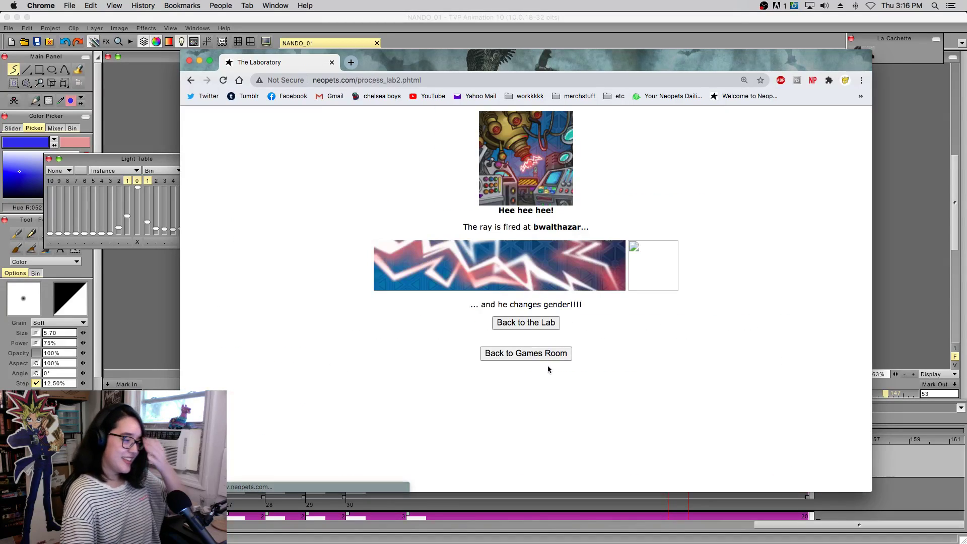
left_click(542, 328)
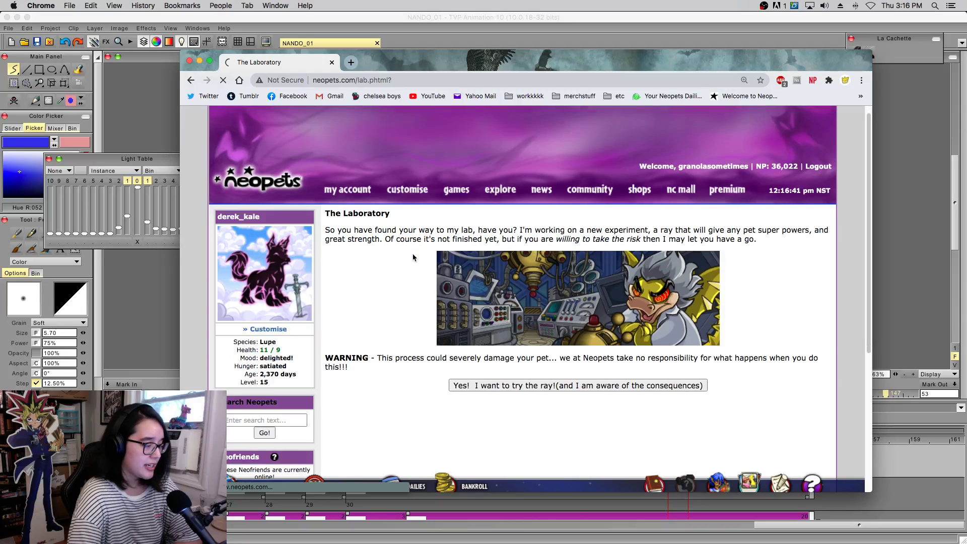
- Open the NeoHospital from the active pet's illness notice and look up the cure for Sneezles
scroll(504, 252, "down", 5)
scroll(574, 272, "up", 2)
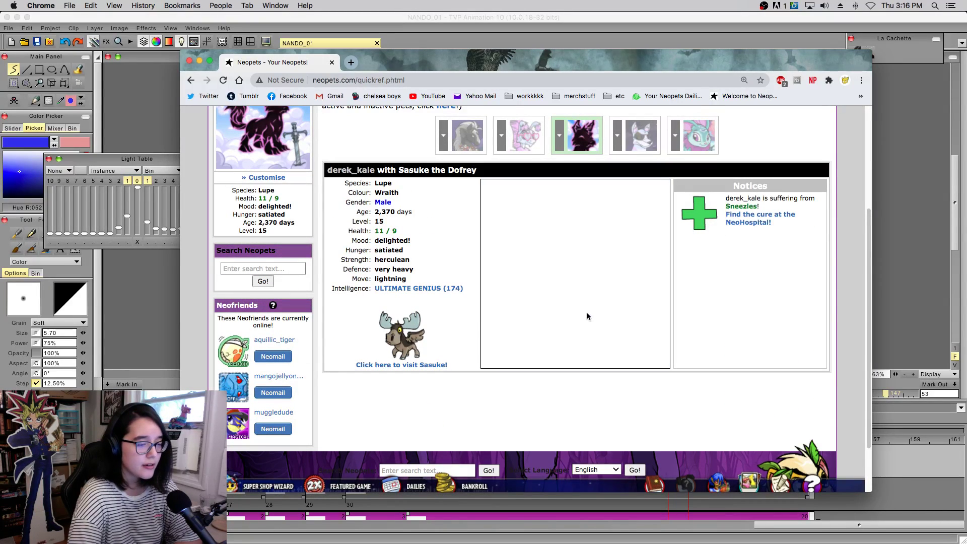
scroll(629, 356, "up", 2)
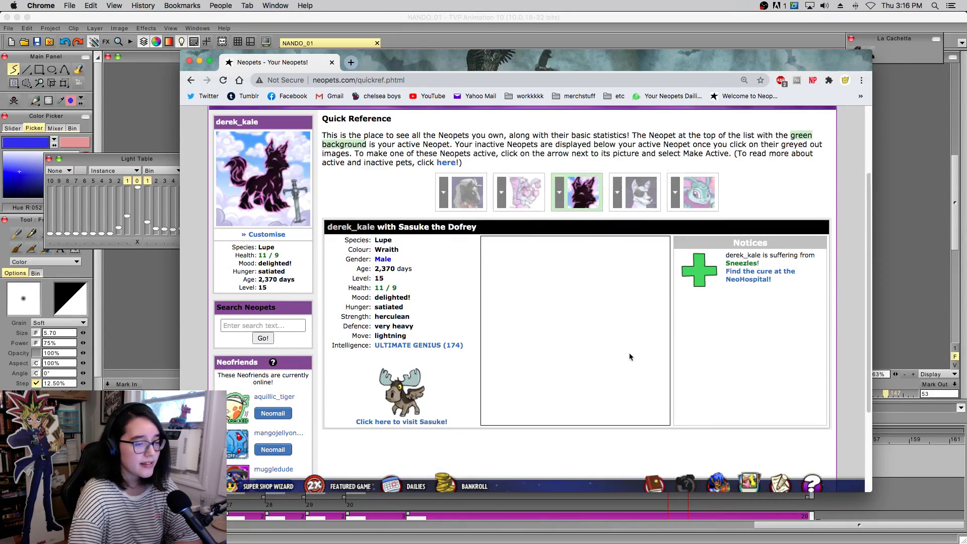
left_click(764, 282)
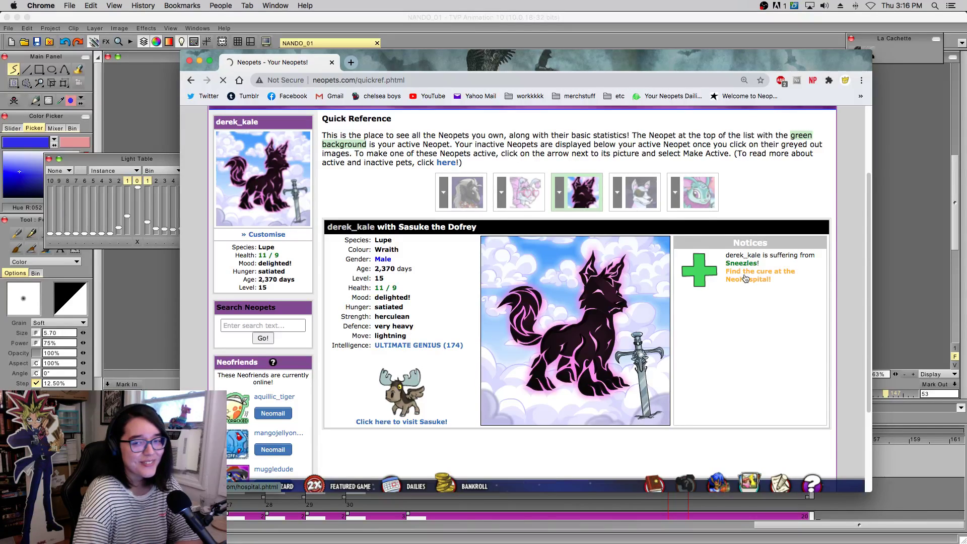
scroll(597, 319, "down", 15)
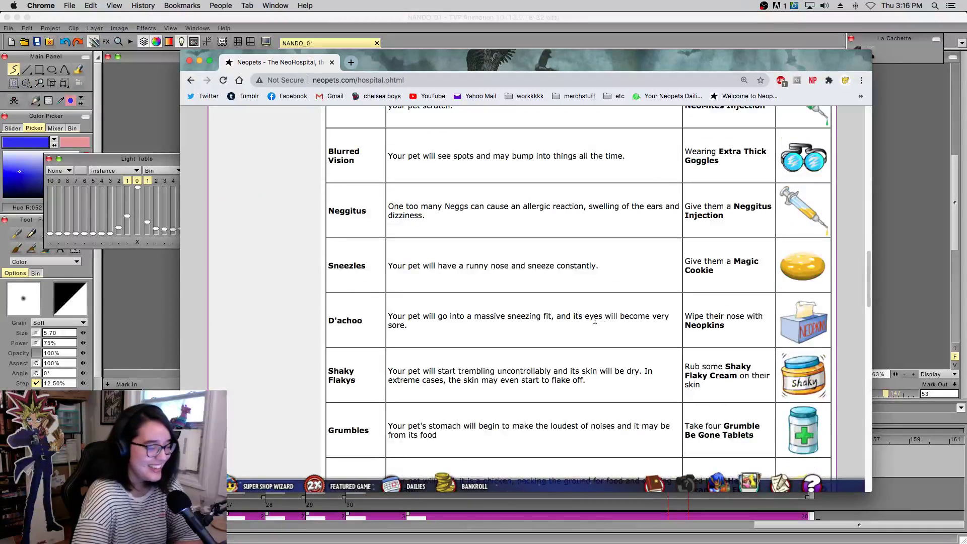
left_click_drag(714, 274, 733, 262)
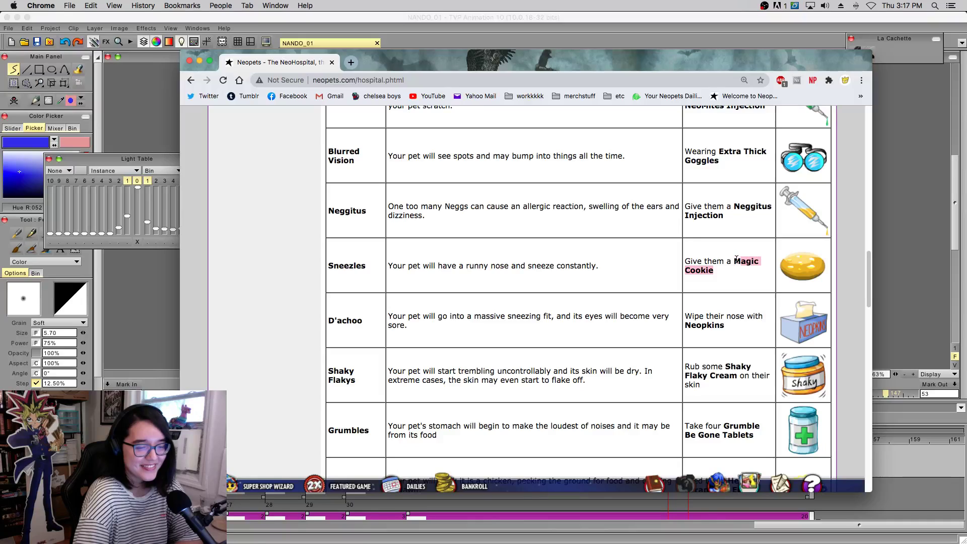
- Open the Jellyneo dailies list in a new tab and open the Healing Springs page from it
scroll(524, 183, "up", 1)
scroll(524, 183, "up", 15)
middle_click(675, 97)
left_click(414, 63)
scroll(645, 196, "down", 10)
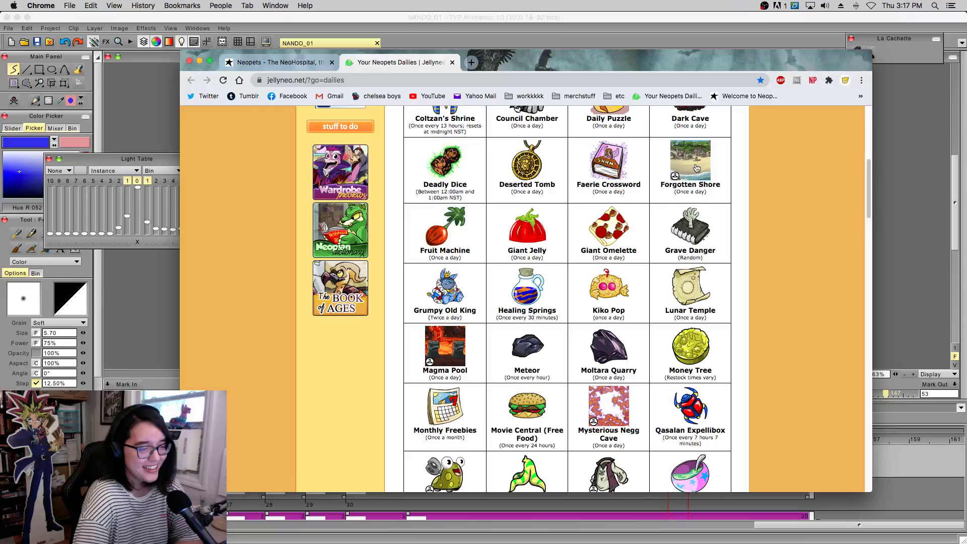
scroll(563, 195, "down", 1)
scroll(563, 195, "down", 5)
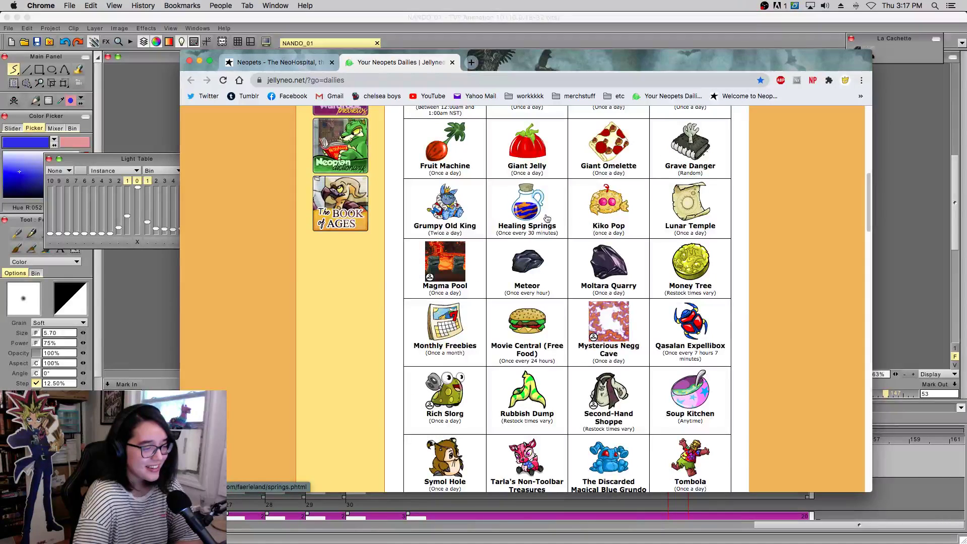
left_click(535, 210, "shift+super")
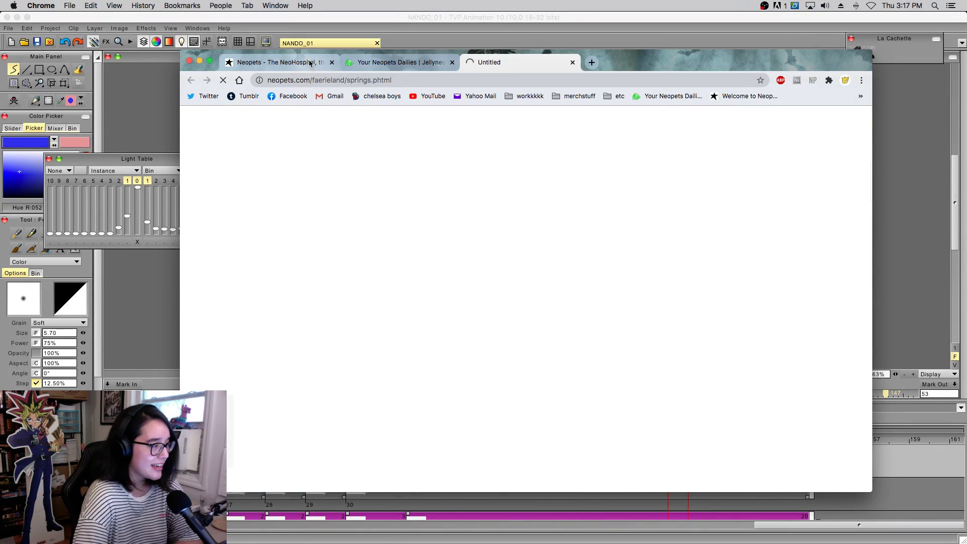
- Load the Quick Reference page in the NeoHospital tab, and have the pets healed at the Healing Springs
left_click(282, 62)
scroll(421, 308, "up", 6)
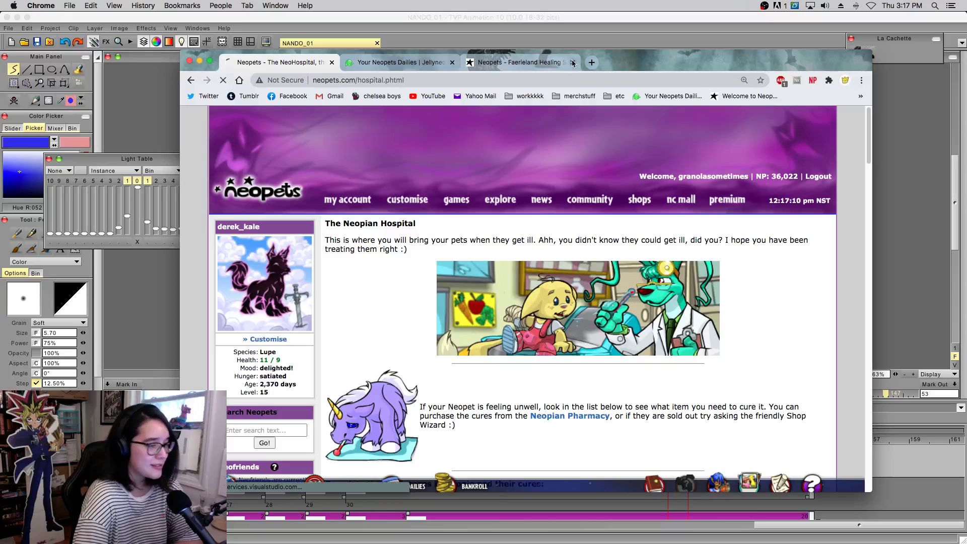
left_click(555, 67)
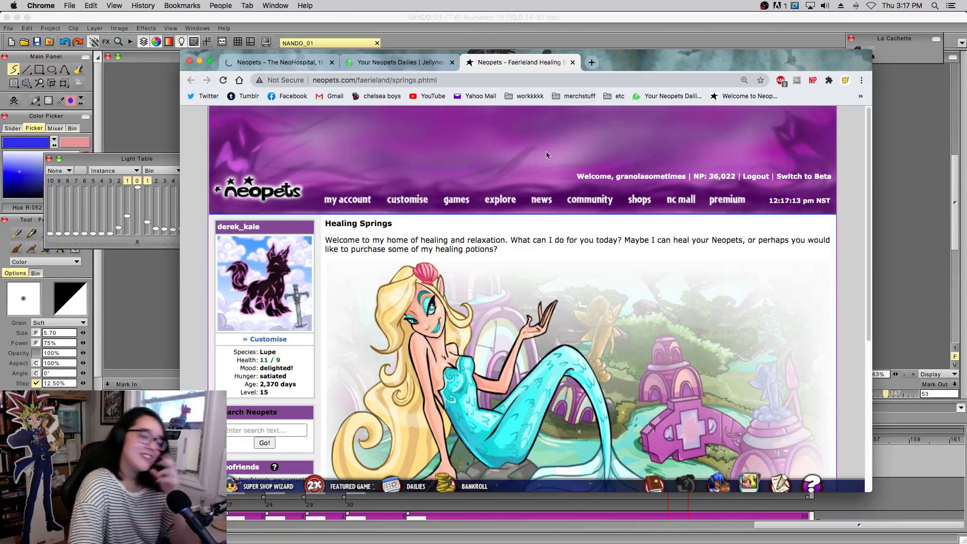
scroll(554, 226, "down", 5)
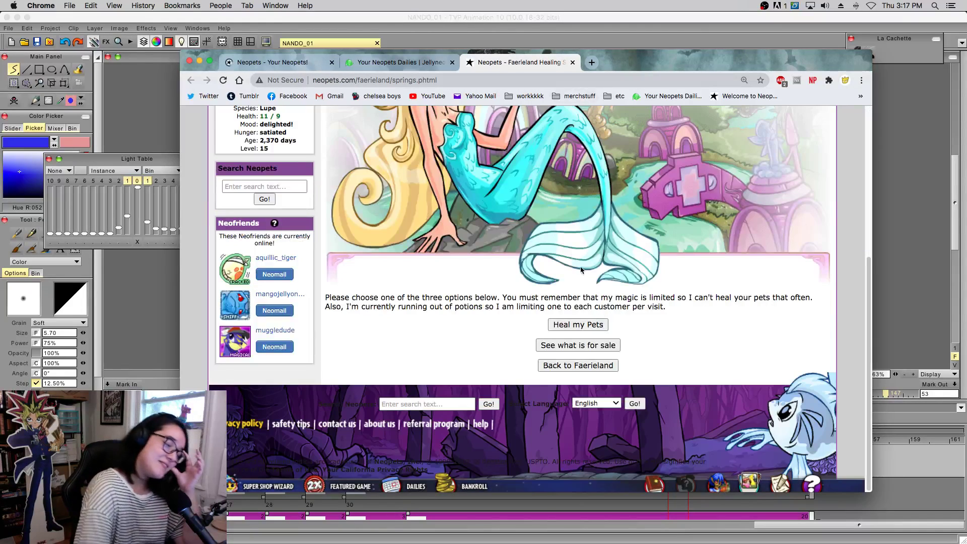
left_click(597, 325)
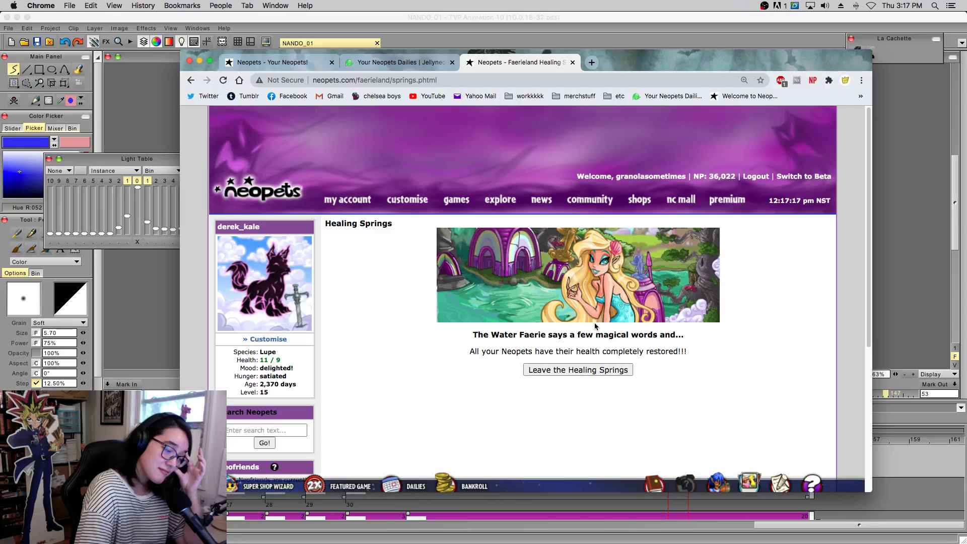
- Open the Quick Reference page and examine the stats of the Wraith Lupe and the Striped Lupe
left_click(287, 270)
scroll(538, 396, "down", 2)
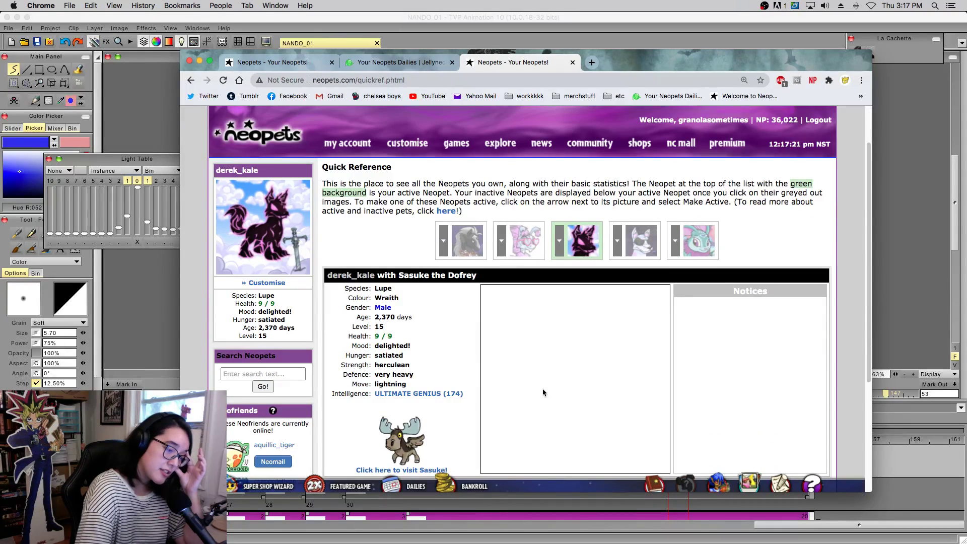
scroll(490, 192, "down", 5)
scroll(490, 192, "up", 5)
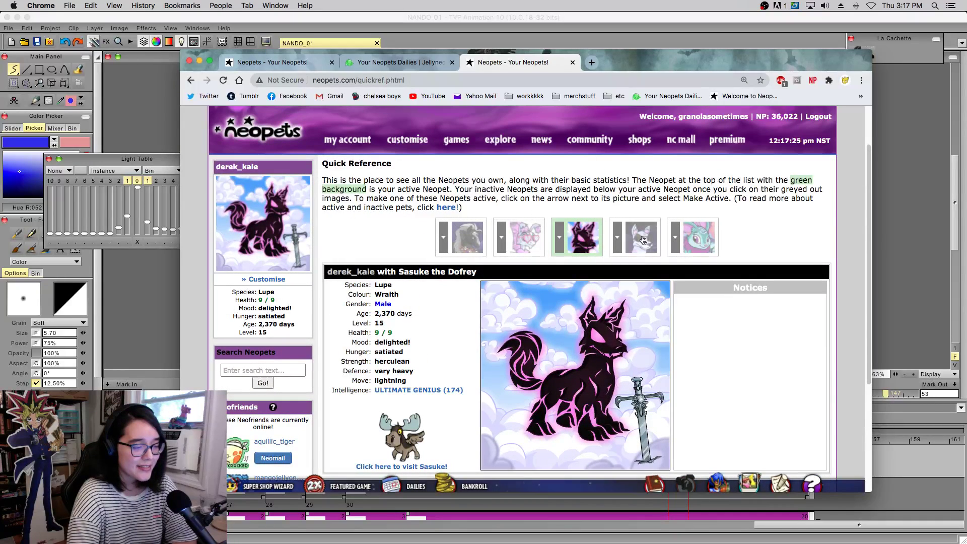
scroll(644, 240, "down", 10)
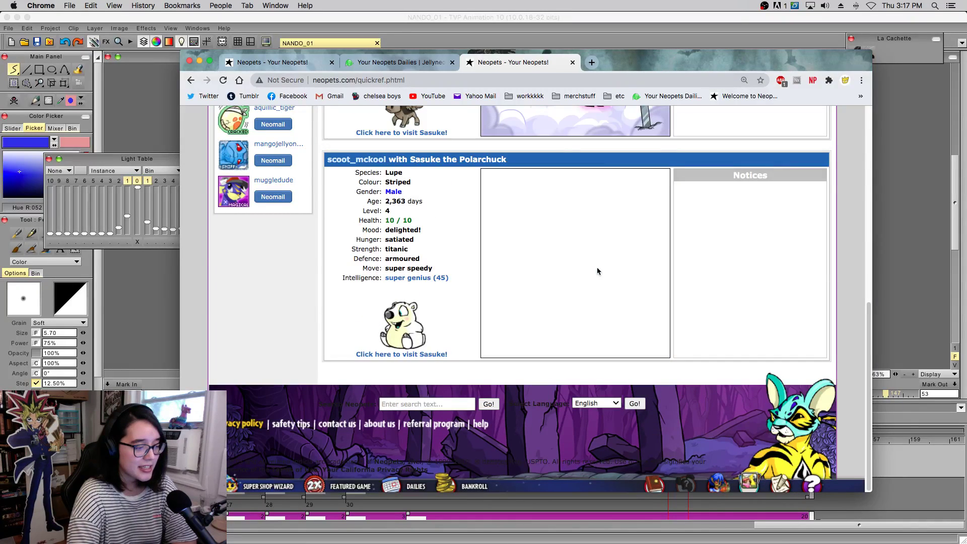
scroll(599, 270, "up", 10)
scroll(618, 293, "up", 2)
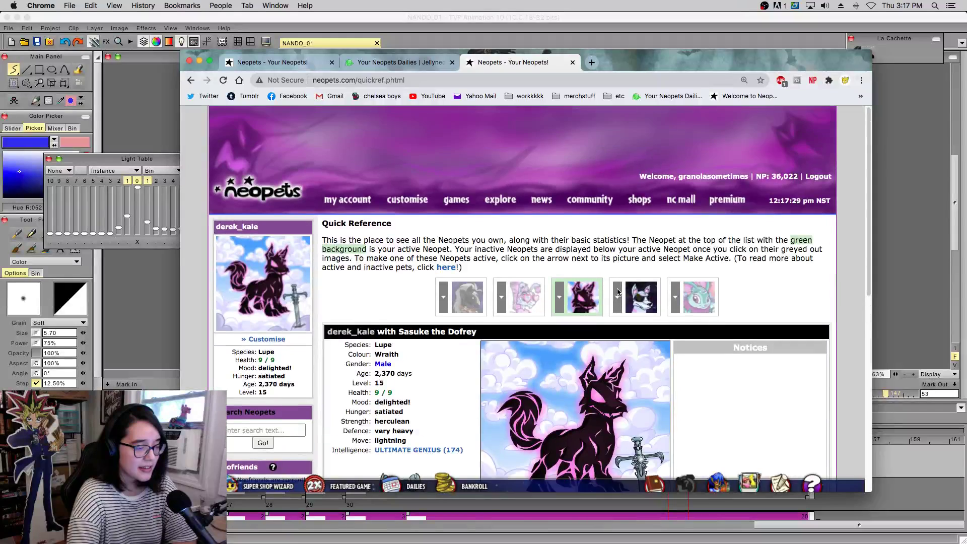
- Open the Petpet Laboratory from the site's dailies and choose the Dofrey as the test petpet
left_click(416, 486)
left_click(650, 406)
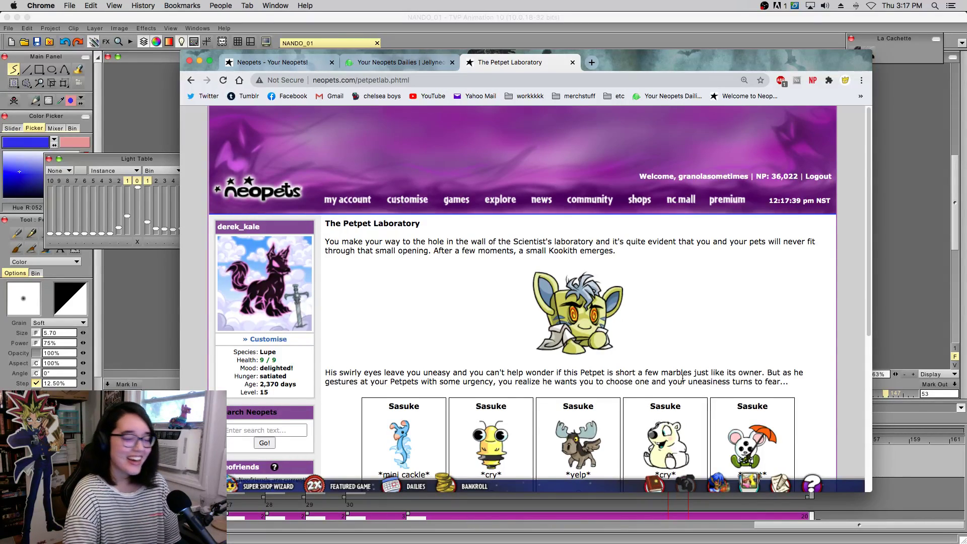
scroll(682, 379, "down", 3)
left_click(578, 432)
scroll(582, 427, "down", 3)
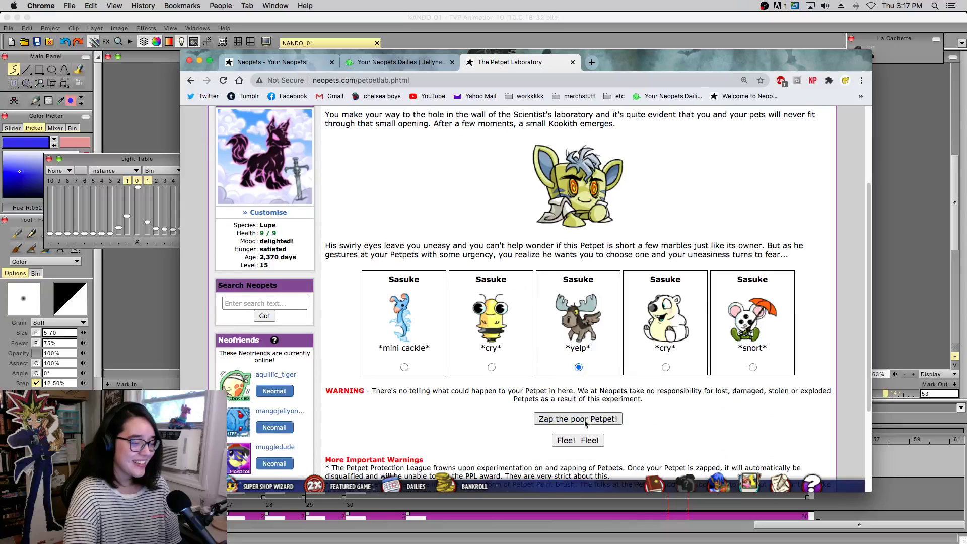
- Zap the chosen Dofrey with the petpet lab ray and read the outcome, highlighting its new name
scroll(584, 425, "down", 2)
left_click(604, 348)
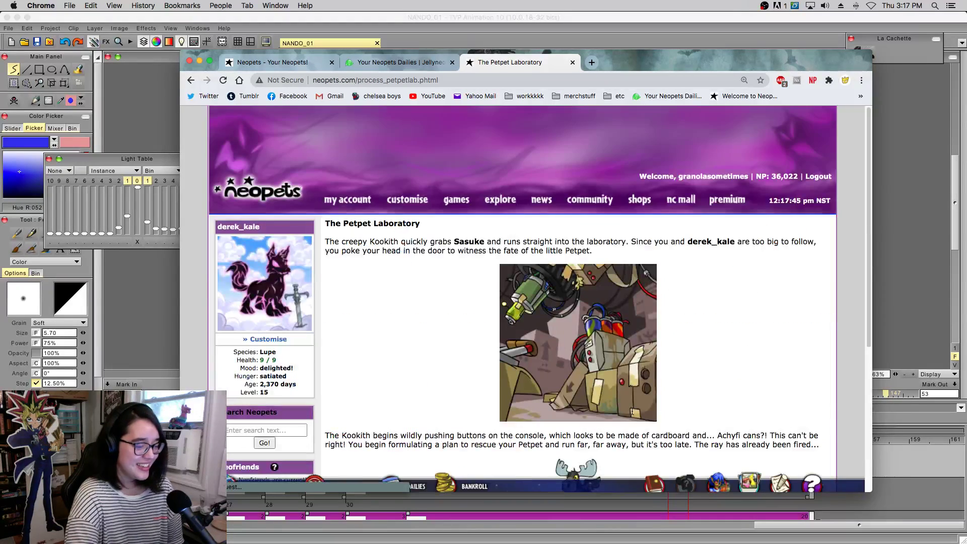
scroll(647, 362, "down", 3)
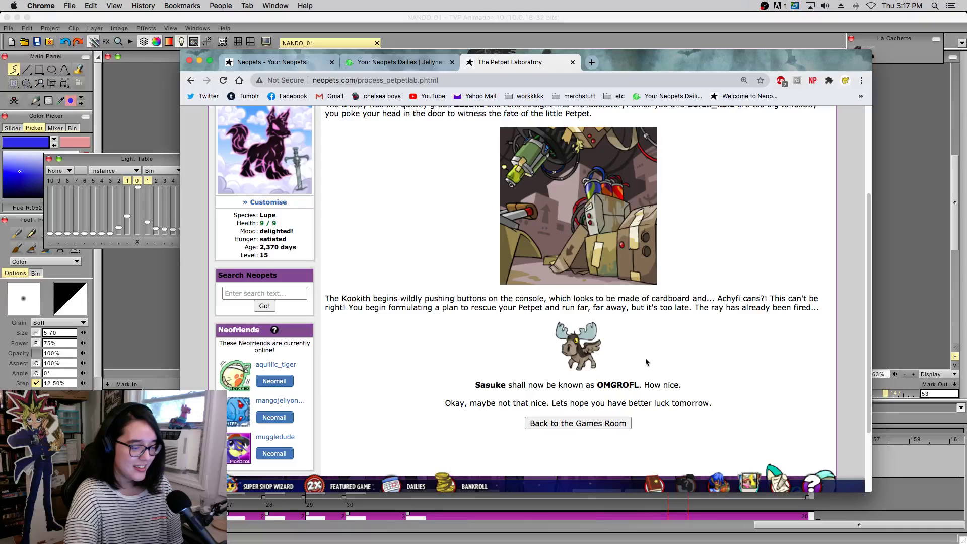
scroll(646, 362, "down", 1)
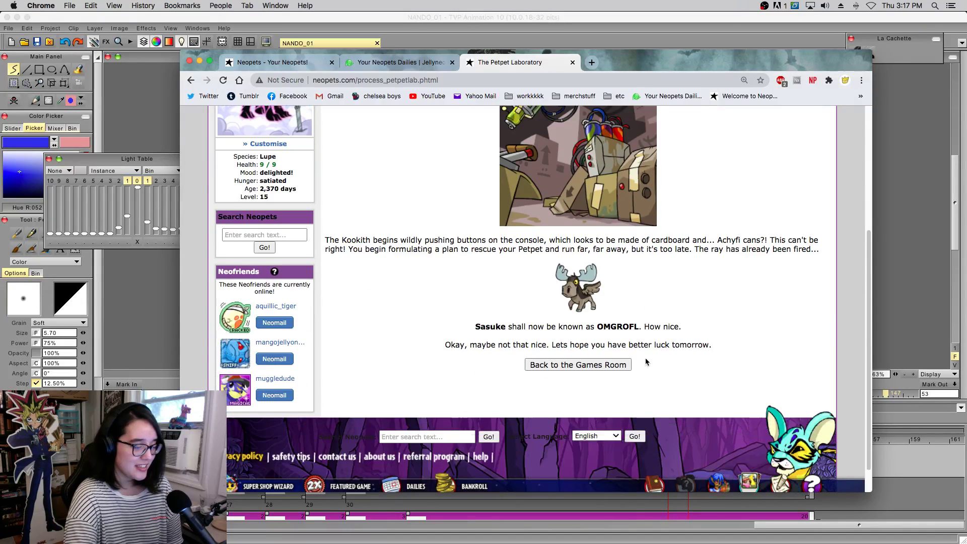
scroll(646, 362, "up", 1)
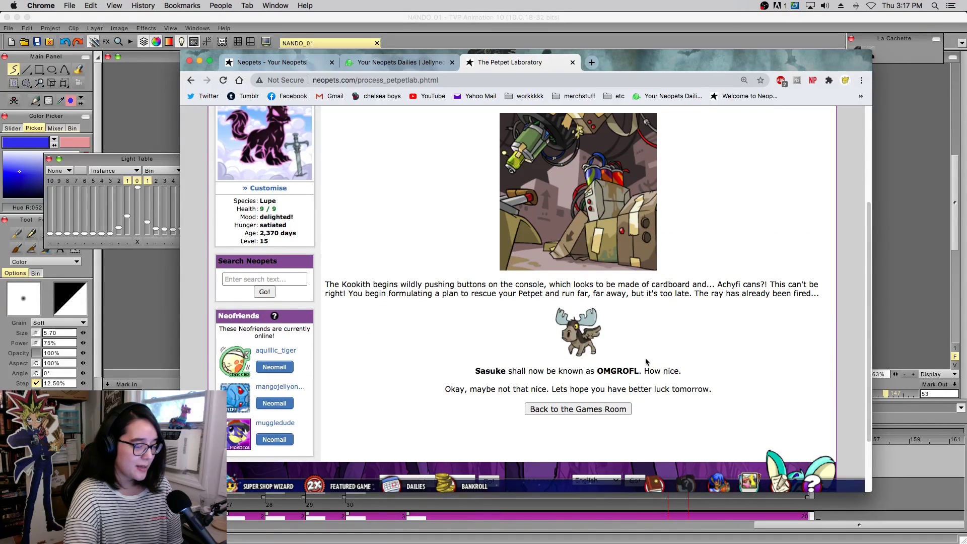
left_click_drag(599, 368, 635, 370)
left_click(637, 371)
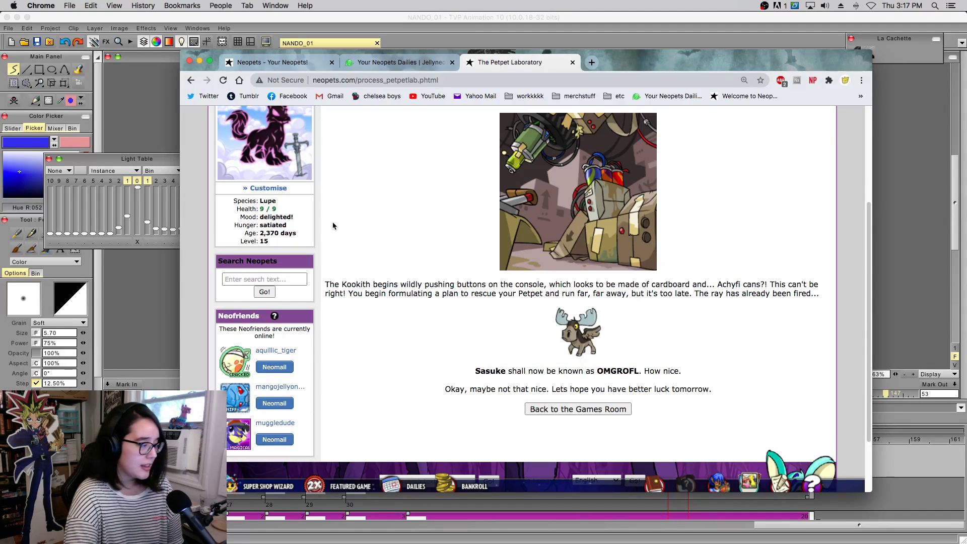
- Return to the Quick Reference page and visit the Dofrey's petpet page
left_click(289, 154)
scroll(508, 284, "down", 2)
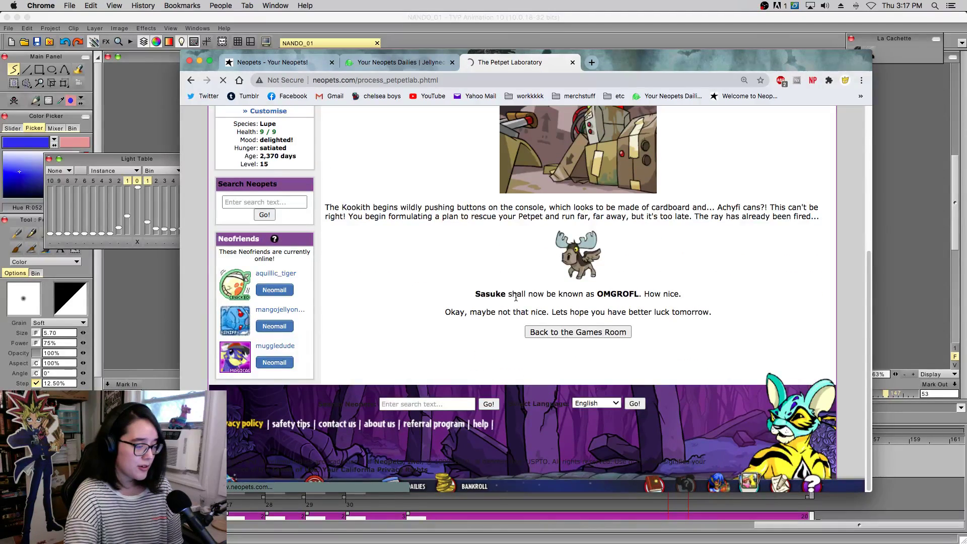
scroll(476, 330, "down", 5)
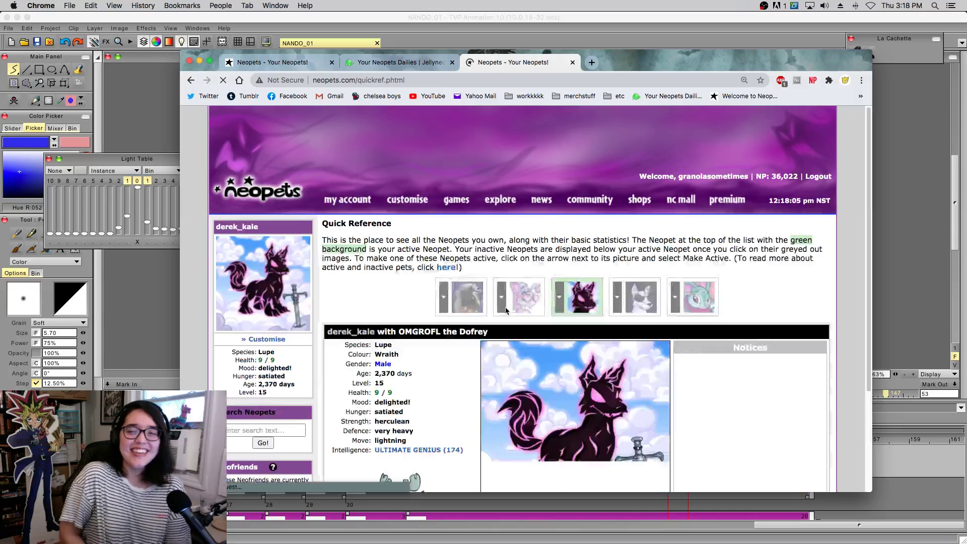
scroll(406, 373, "down", 5)
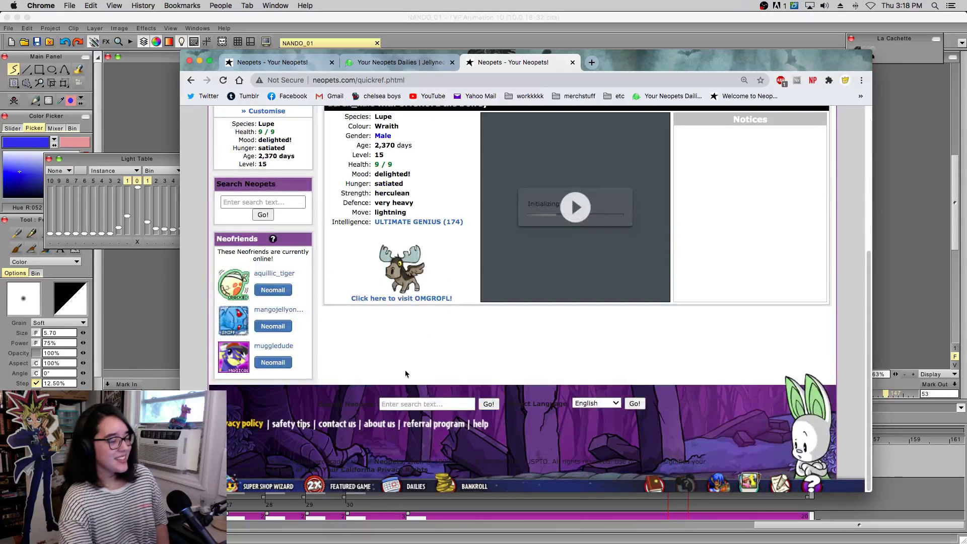
left_click(420, 300)
scroll(429, 314, "up", 5)
scroll(455, 365, "down", 2)
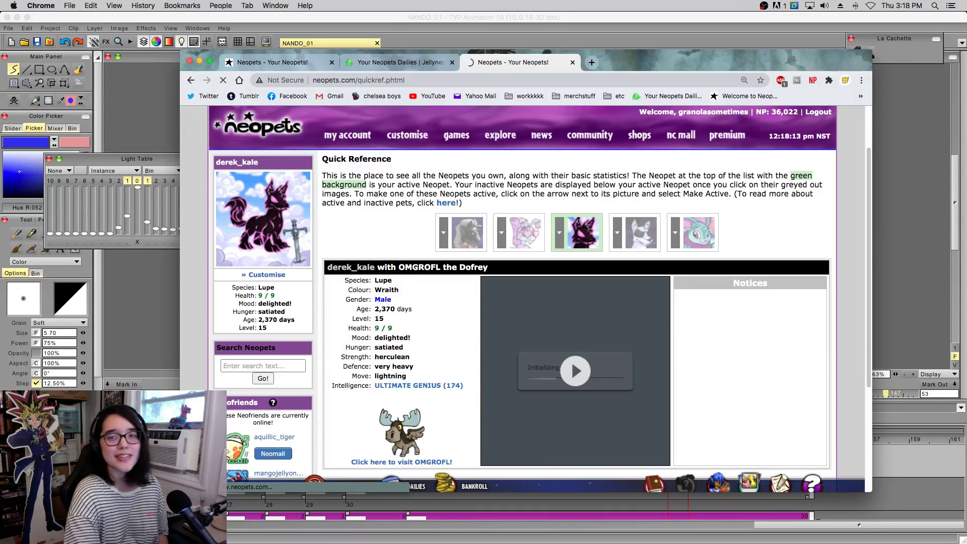
scroll(523, 299, "down", 1)
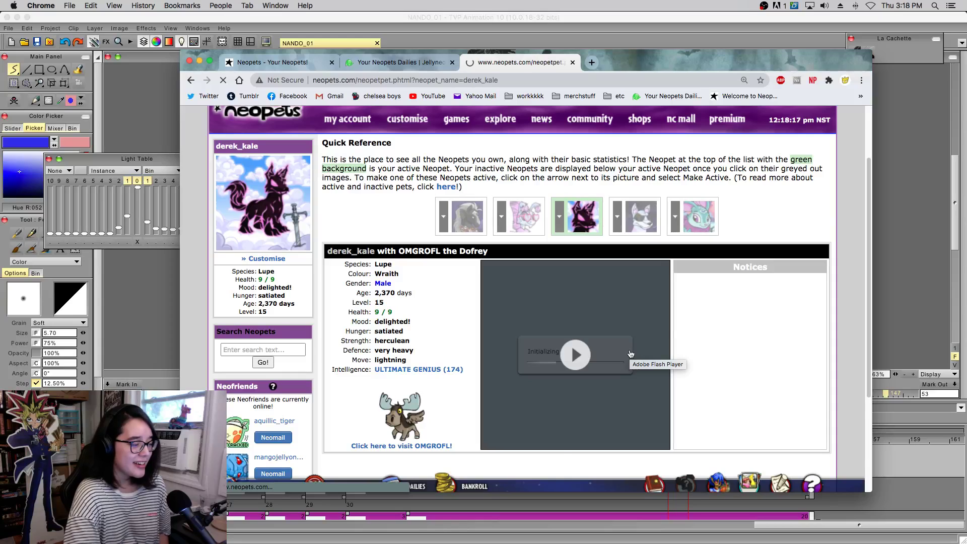
scroll(629, 350, "down", 1)
- Rename the Dofrey petpet as Sasuke
left_click_drag(630, 350, 543, 336)
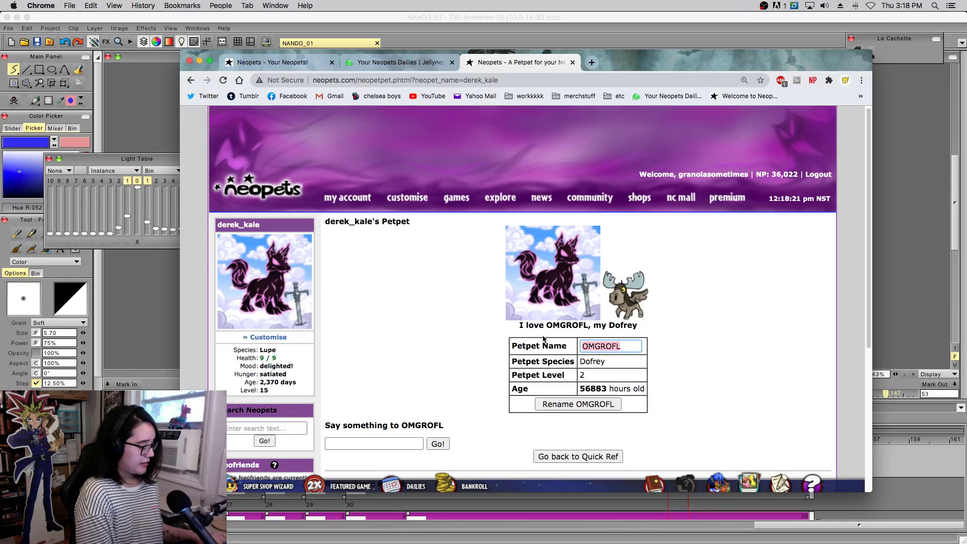
type("Sasuke")
key("Return")
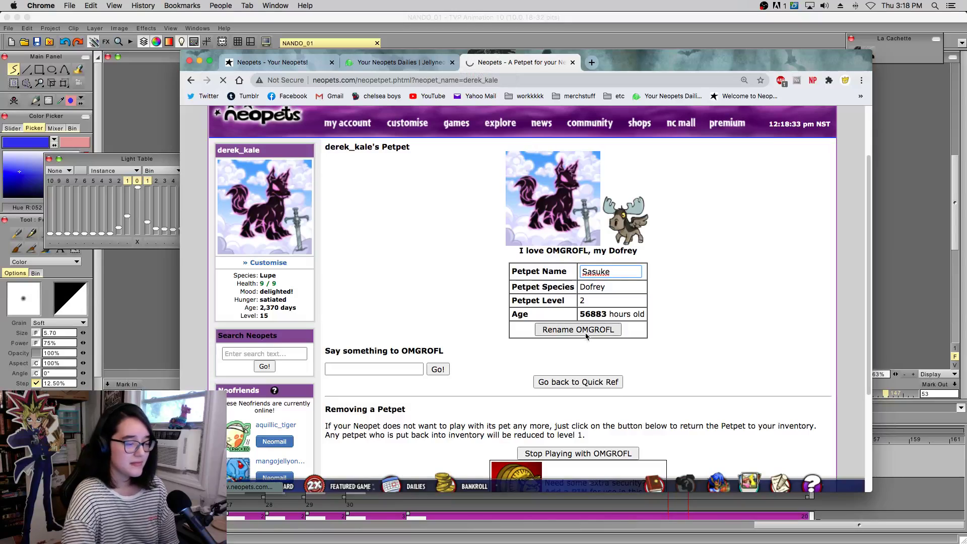
left_click(585, 331)
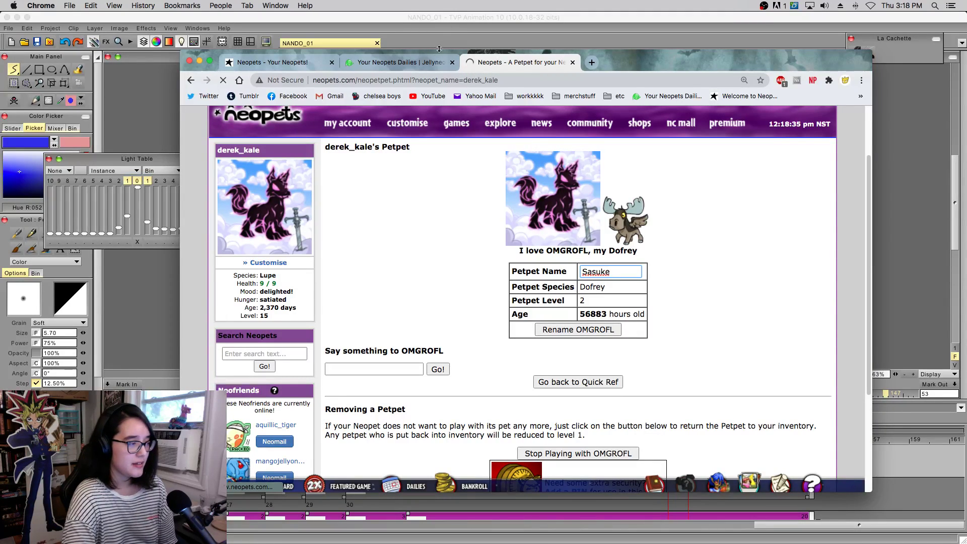
- Open Grave Danger in a new tab from the Jellyneo dailies list and close the petpet page's tab
key("ctrl+shift+Tab")
scroll(592, 250, "down", 5)
scroll(596, 265, "up", 5)
scroll(600, 273, "up", 3)
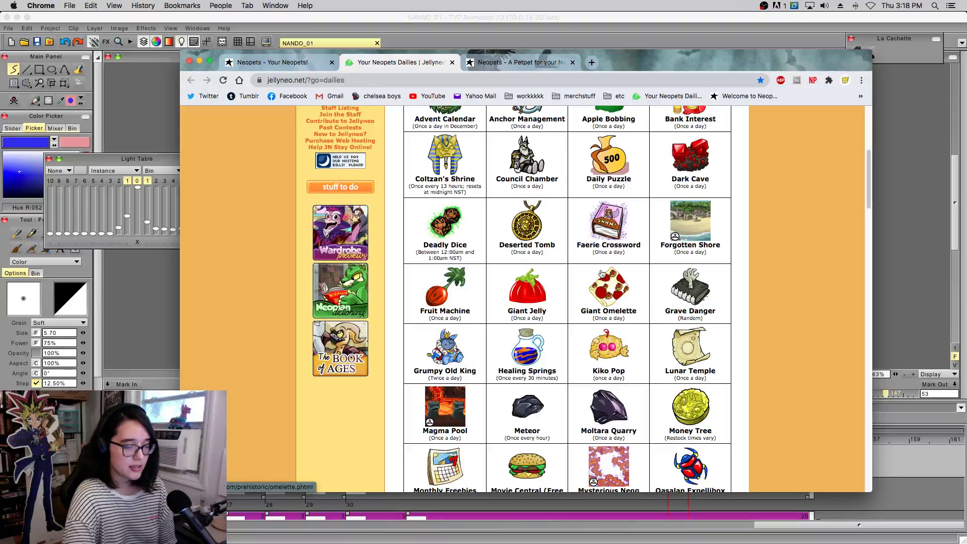
left_click(690, 302)
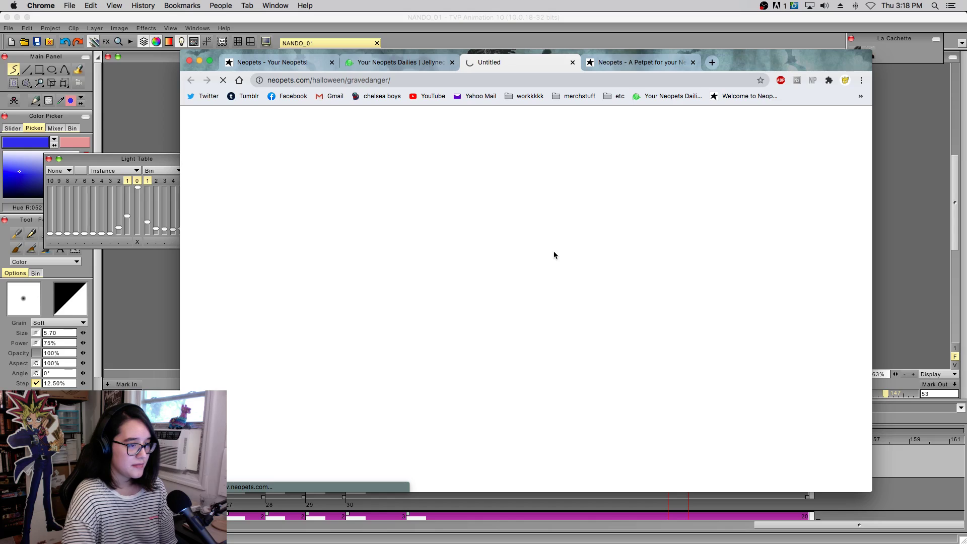
left_click(418, 62)
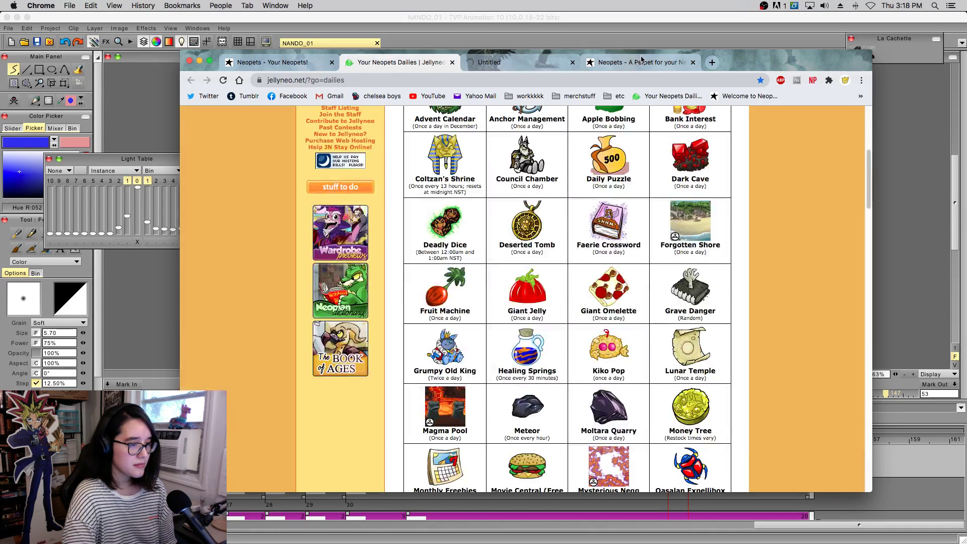
left_click(642, 63)
key("super+w")
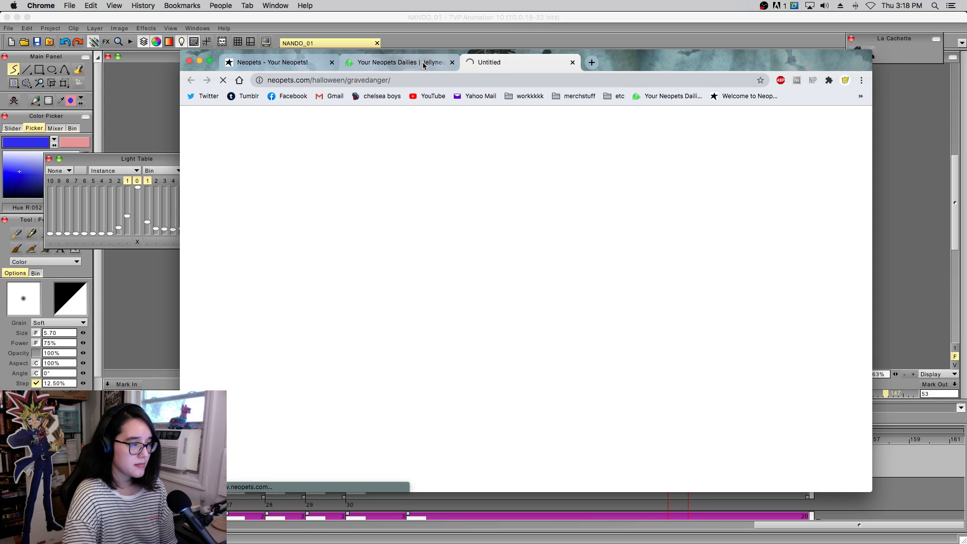
- Close the browser window, return to the NANDO_01 project in TVP Animation, and scrub the clip back to frame 132
left_click(190, 61)
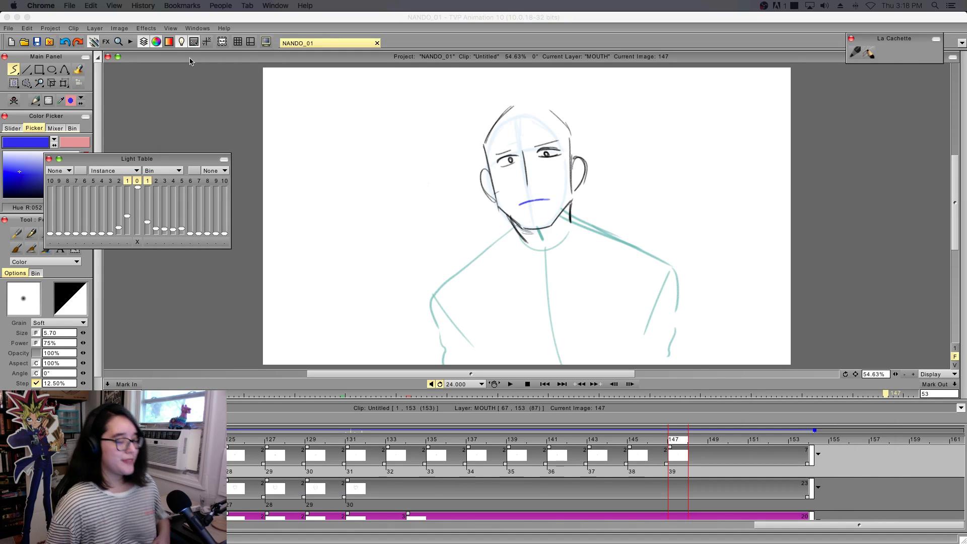
left_click_drag(522, 441, 138, 441)
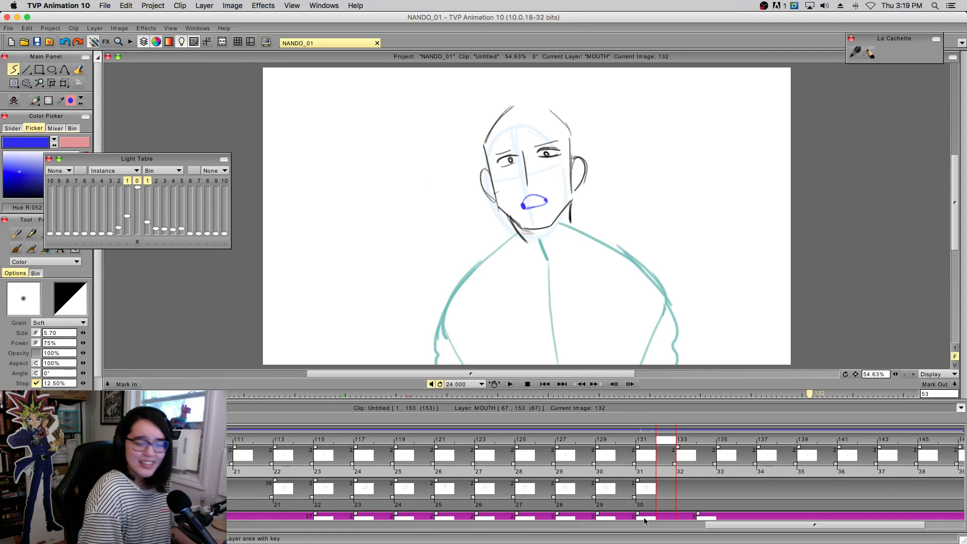
scroll(808, 527, "left", 10)
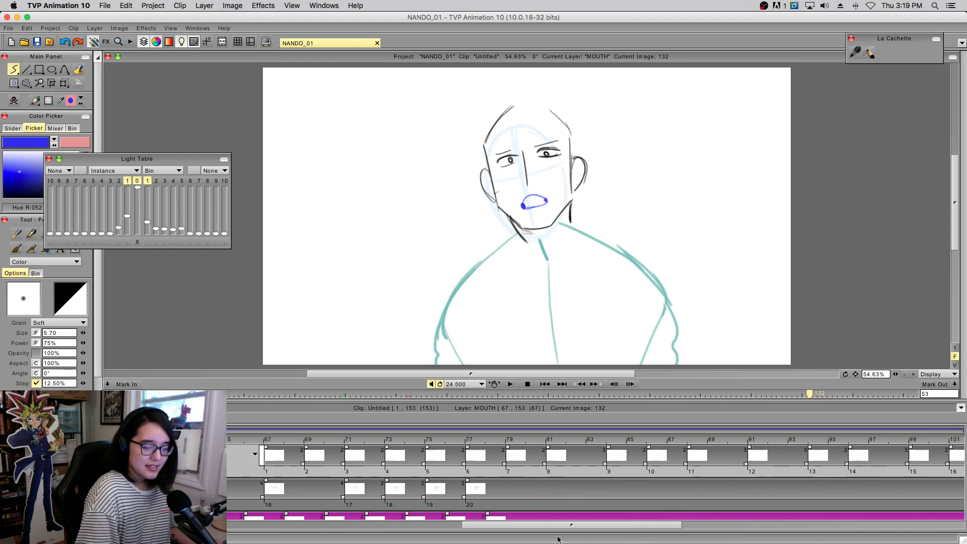
- Undo the shift of the MOUTH layer and scrub the clip back to frame 27, examining the head and body poses
left_click_drag(593, 450, 509, 448)
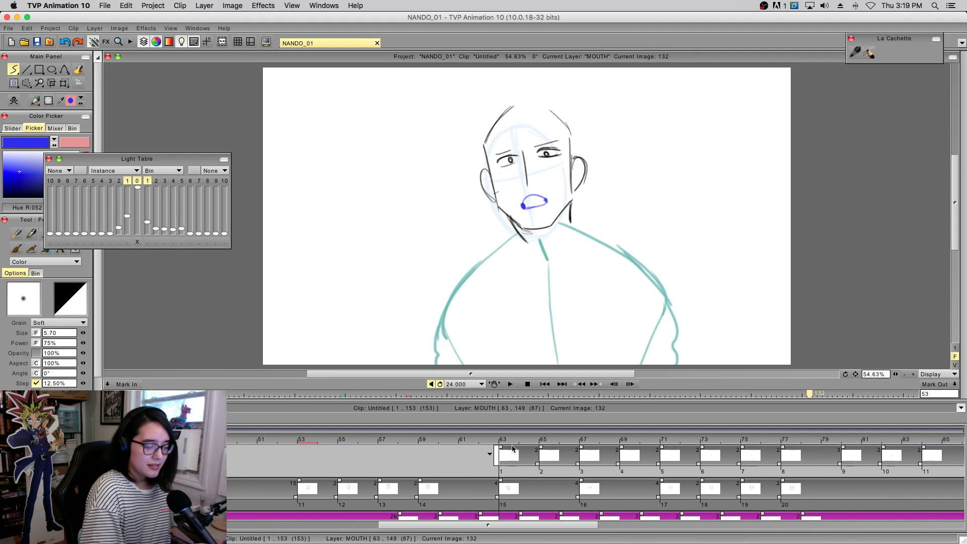
key("ctrl+z")
mouse_move(573, 439)
left_mouse_down()
mouse_move(272, 444)
mouse_move(803, 453)
mouse_move(287, 451)
left_mouse_up()
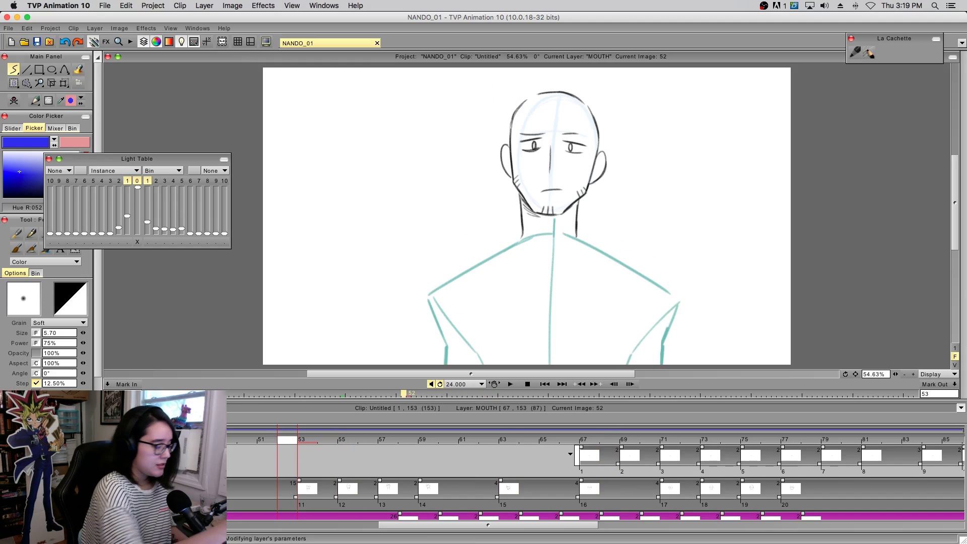
scroll(287, 451, "down", 3)
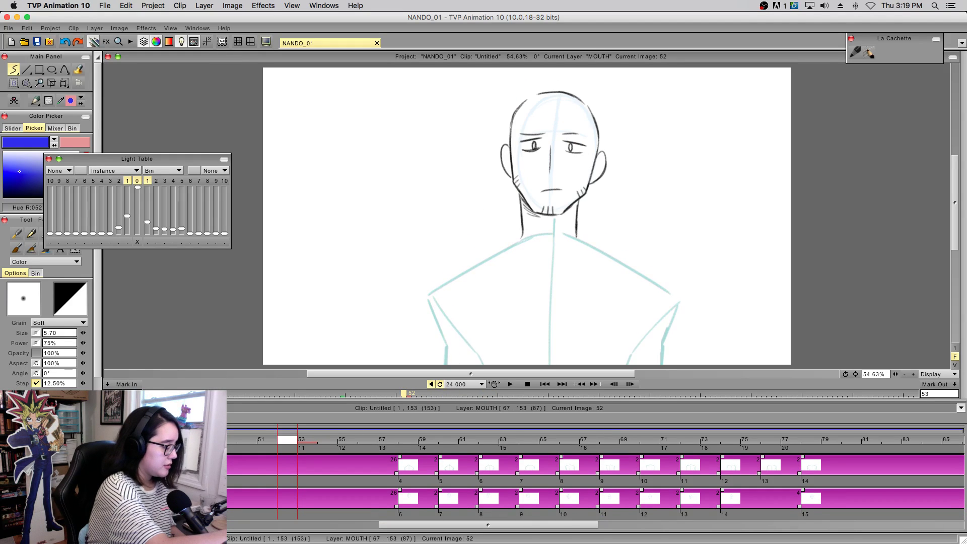
scroll(308, 443, "up", 3)
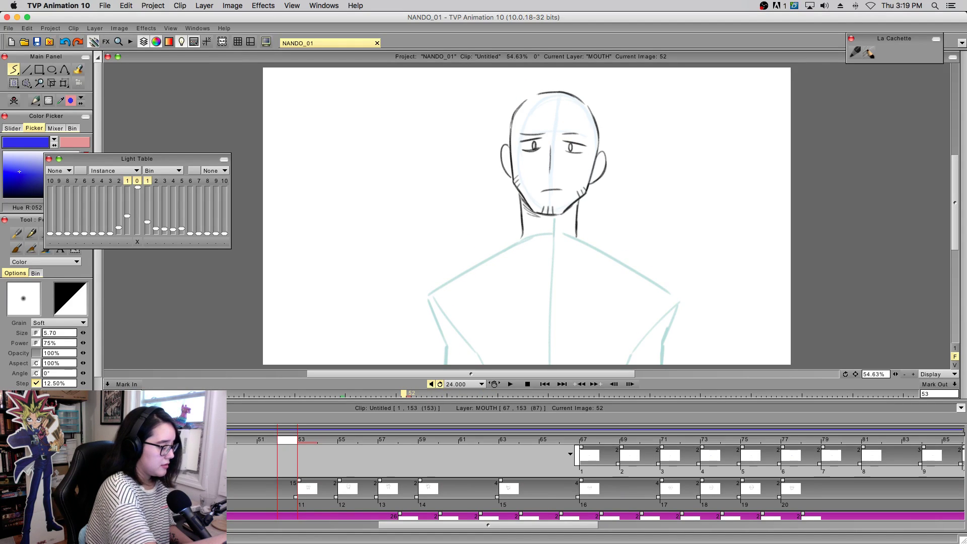
left_click_drag(308, 443, 670, 452)
mouse_move(732, 452)
left_mouse_down()
mouse_move(932, 448)
mouse_move(964, 432)
mouse_move(811, 443)
mouse_move(152, 434)
left_mouse_up()
left_click_drag(418, 393, 277, 393)
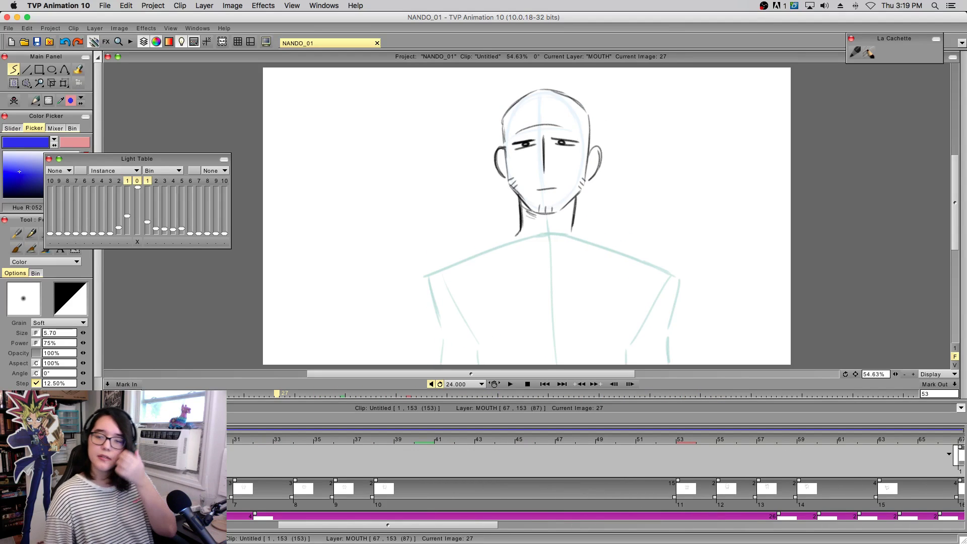
- Go to frame 1 and create a new animation layer named SHOULDERS above the MOUTH layer
key("Left")
key("Left")
key("Left")
key("Left")
key("Left")
key("Left")
key("Left")
key("Left")
key("Left")
key("Left")
key("Left")
key("Left")
key("Left")
key("Left")
key("Left")
key("Left")
key("Left")
key("Left")
key("Left")
key("Left")
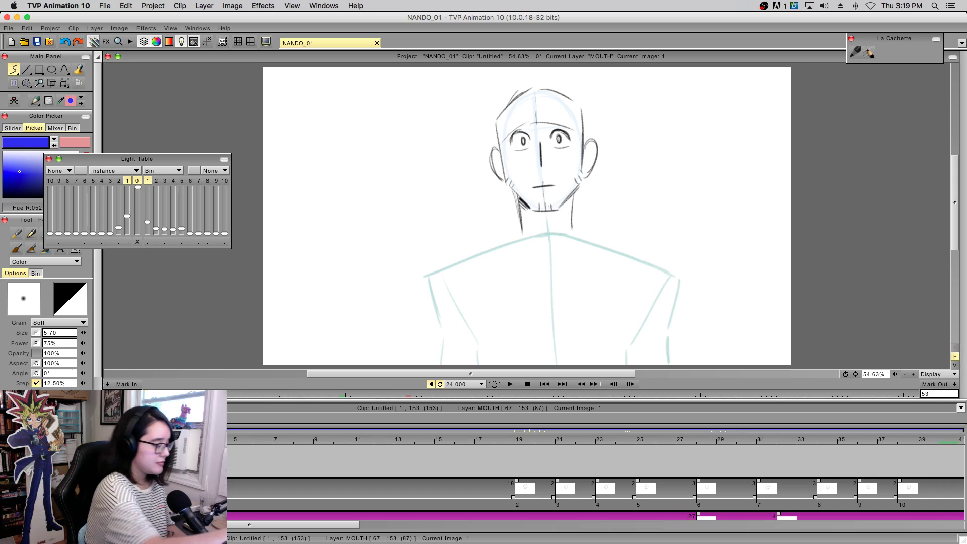
left_click(15, 440)
left_click(539, 322)
left_click(552, 329)
left_click(555, 322)
left_click(554, 322)
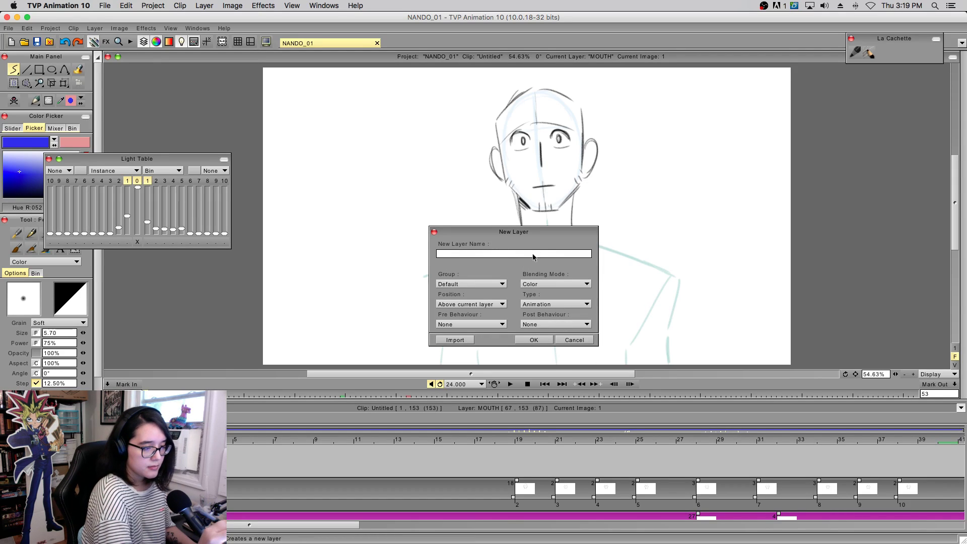
left_click(533, 254)
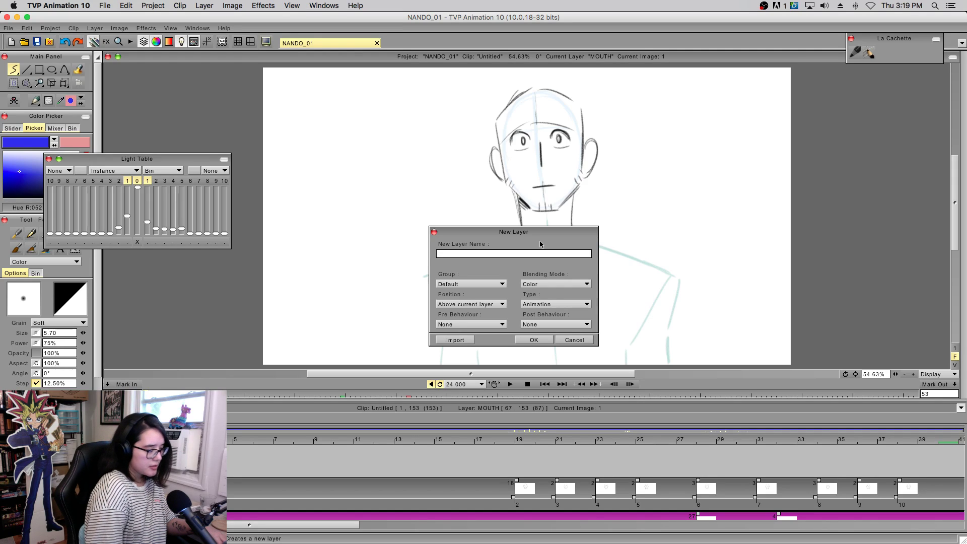
type("SHOULDERS")
key("Return")
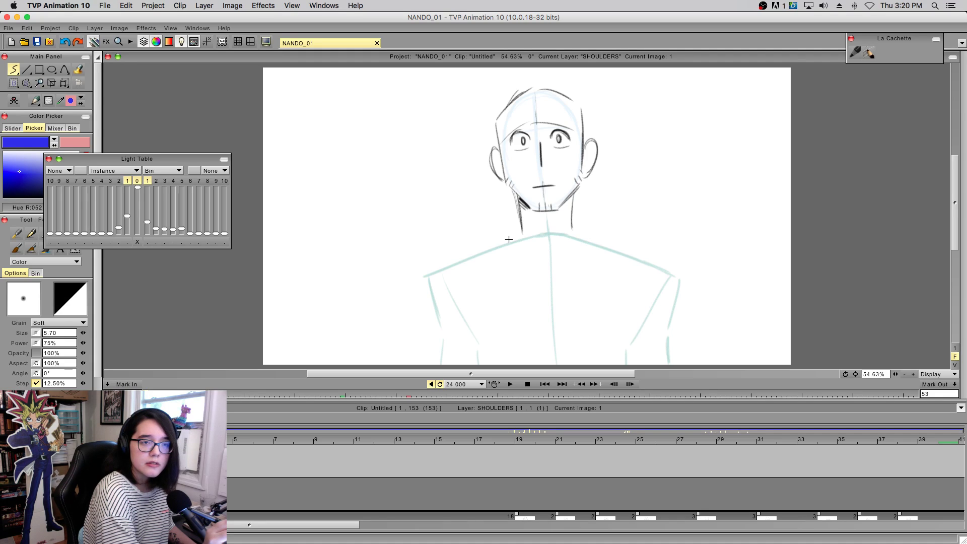
- Set the drawing colour to black and sketch both shoulder slopes from the neck outward on frame 1 of the SHOULDERS layer
left_click_drag(521, 233, 472, 257)
key("super+z")
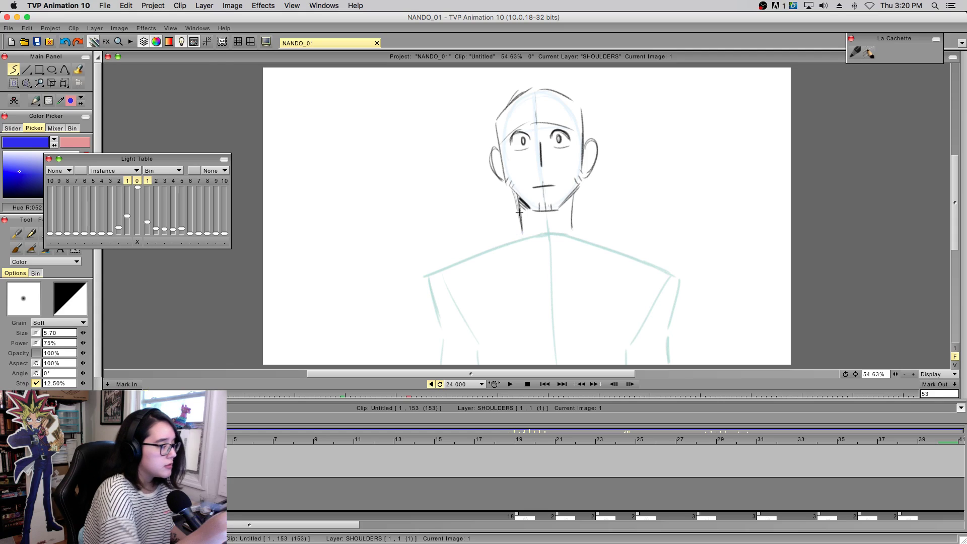
mouse_move(19, 185)
left_mouse_down()
mouse_move(1, 215)
mouse_move(7, 200)
left_mouse_up()
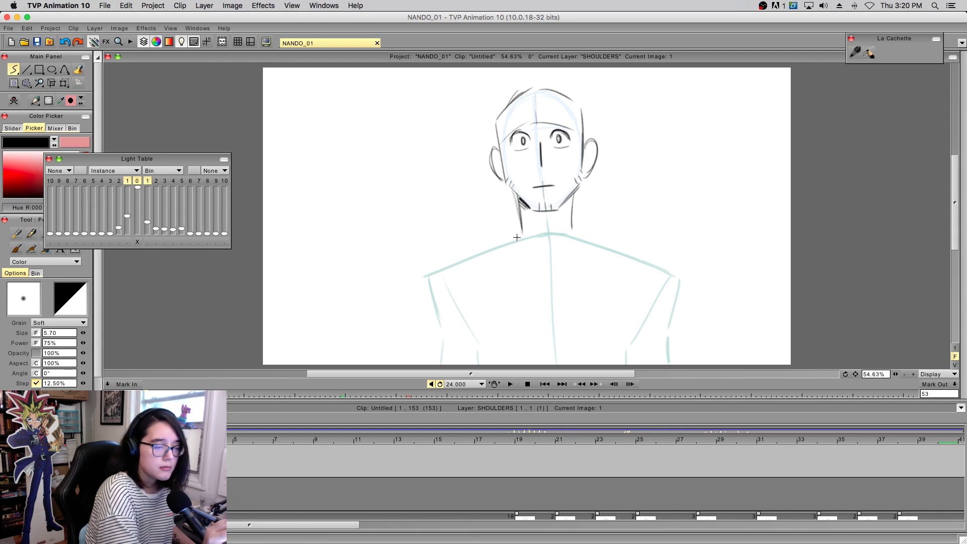
left_click_drag(525, 234, 429, 272)
left_click_drag(575, 230, 641, 260)
key("ctrl+z")
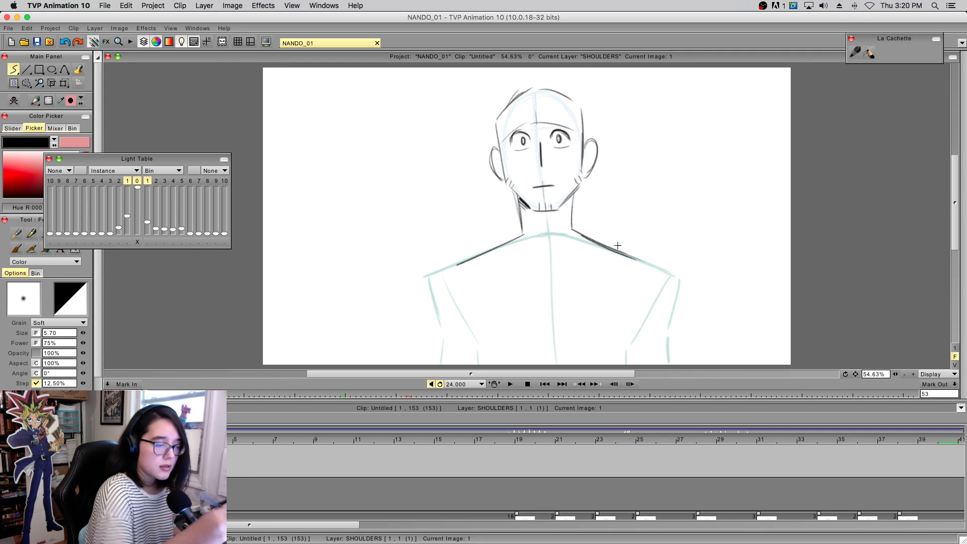
- Sketch a circle for each shoulder joint, a horizontal chest line and the inner arm lines on frame 1
left_click_drag(438, 289, 446, 328)
left_click_drag(629, 274, 626, 318)
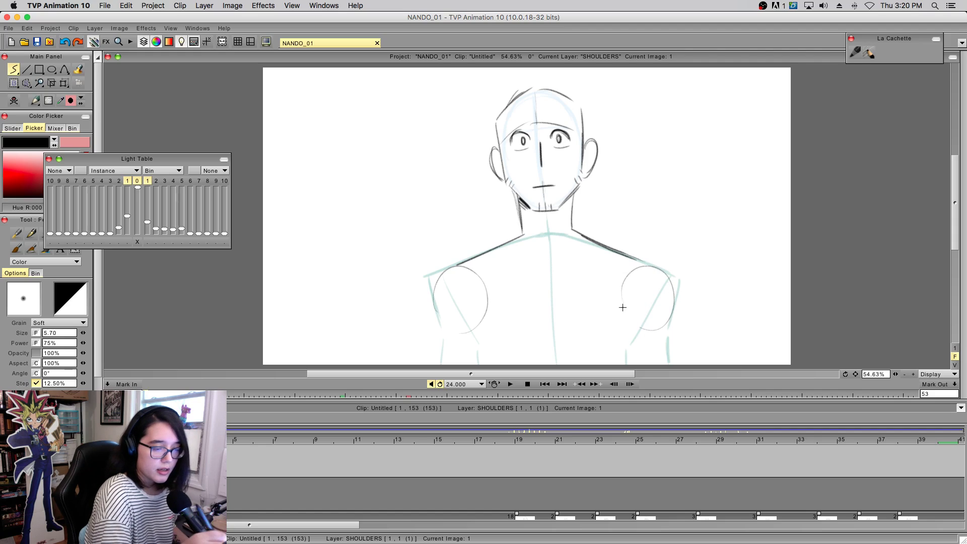
mouse_move(464, 276)
left_mouse_down()
mouse_move(484, 351)
mouse_move(613, 334)
left_mouse_up()
key("ctrl+z")
left_click_drag(485, 340, 603, 344)
left_click_drag(654, 271, 632, 349)
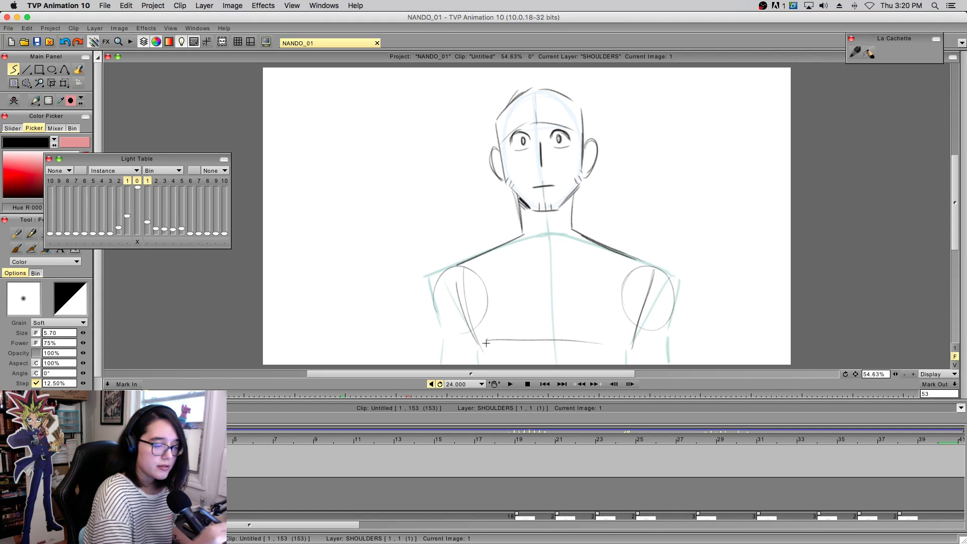
left_click_drag(481, 346, 481, 359)
left_click_drag(633, 347, 630, 365)
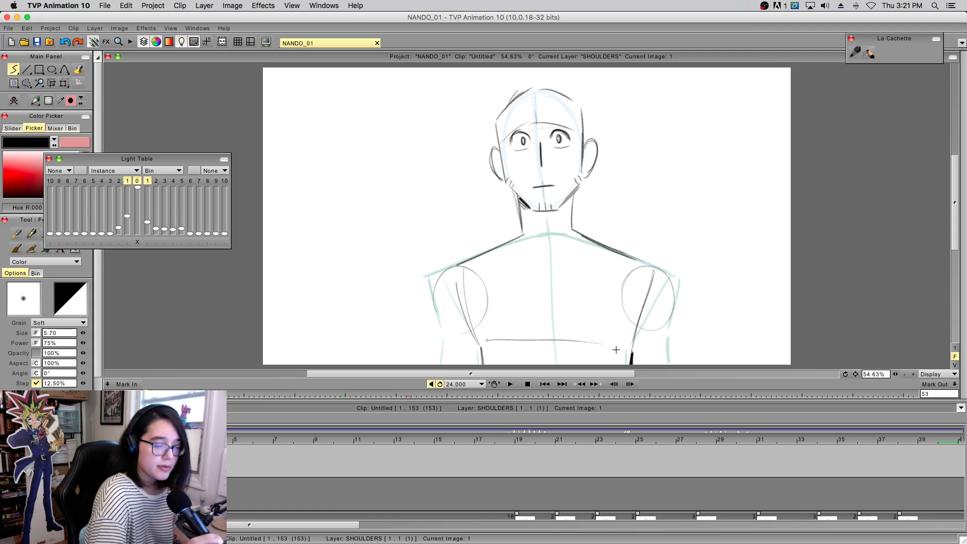
- Draw the outer contours of both shoulders and upper arms on frame 1, following the shoulder circles
left_click_drag(456, 266, 436, 330)
left_click_drag(439, 291, 433, 322)
left_click_drag(458, 263, 439, 335)
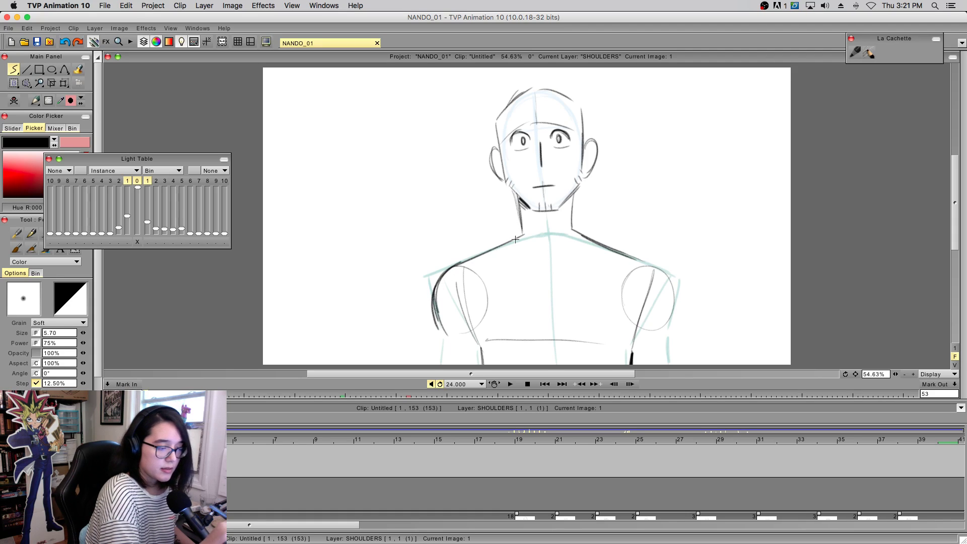
mouse_move(648, 262)
left_mouse_down()
mouse_move(656, 337)
mouse_move(669, 313)
mouse_move(663, 336)
left_mouse_up()
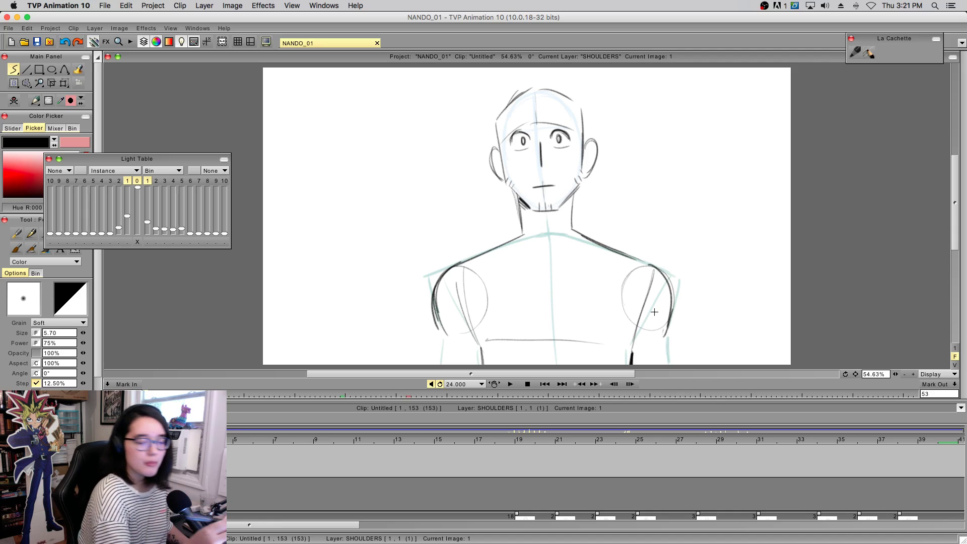
left_click_drag(447, 341, 445, 372)
left_click_drag(670, 318, 662, 341)
left_click_drag(659, 351, 660, 366)
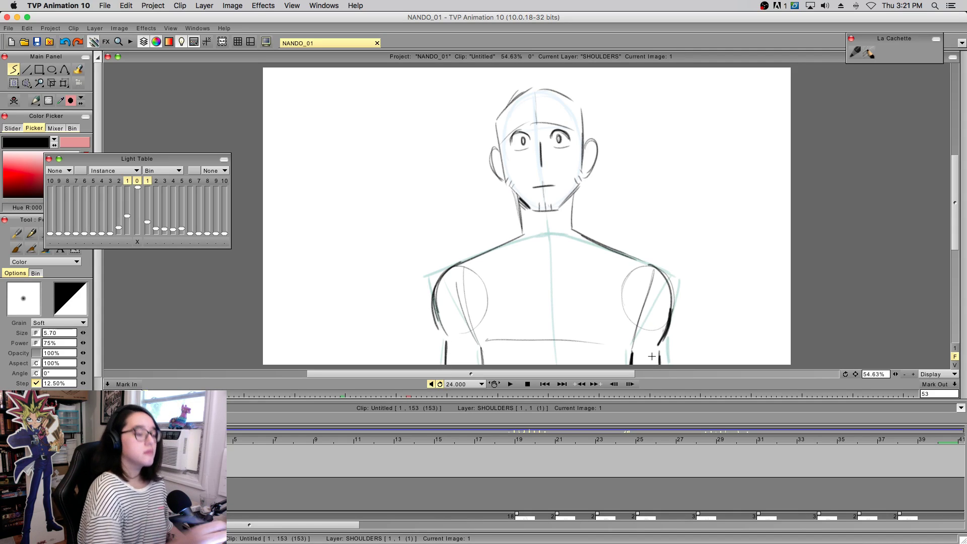
- Add a new drawing at frame 34 of the SHOULDERS layer and turn on the layer's light table
mouse_move(262, 439)
left_mouse_down()
mouse_move(554, 438)
mouse_move(584, 426)
mouse_move(495, 407)
mouse_move(607, 405)
mouse_move(686, 429)
mouse_move(545, 429)
mouse_move(784, 434)
mouse_move(768, 440)
mouse_move(804, 443)
mouse_move(764, 451)
mouse_move(825, 453)
left_mouse_up()
double_click(823, 454)
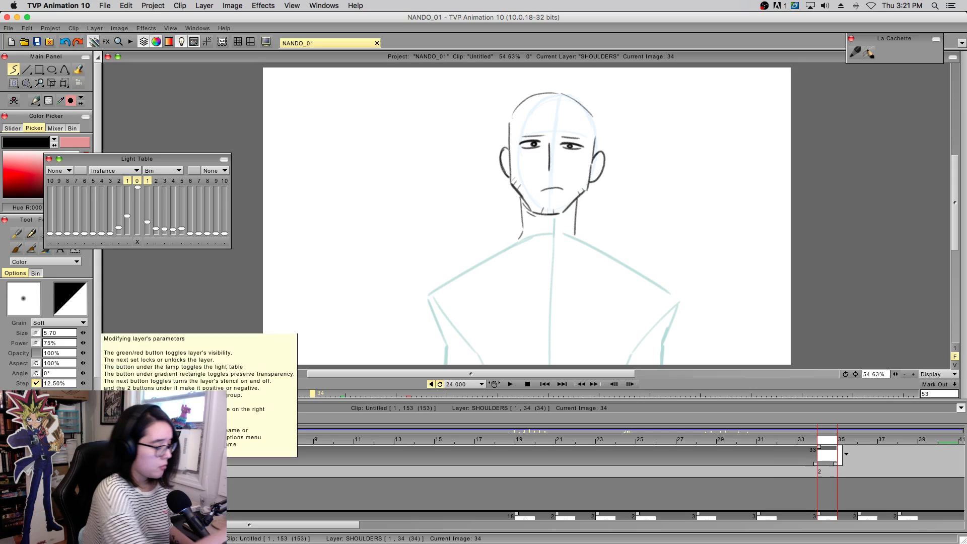
left_click(125, 450)
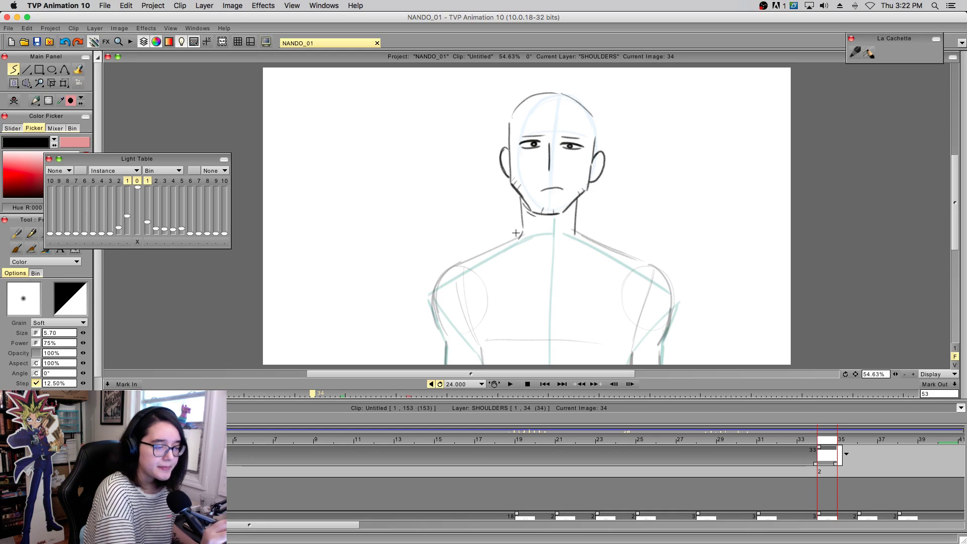
- Draw the lowered shoulder slopes and rounded shoulder contours on frame 34, following the teal body guide
mouse_move(521, 236)
left_mouse_down()
mouse_move(440, 273)
mouse_move(458, 290)
mouse_move(458, 276)
mouse_move(437, 312)
left_mouse_up()
mouse_move(458, 276)
left_mouse_down()
mouse_move(436, 313)
mouse_move(444, 335)
mouse_move(438, 325)
mouse_move(470, 270)
mouse_move(492, 257)
left_mouse_up()
key("super+z")
key("super+z")
mouse_move(454, 278)
left_mouse_down()
mouse_move(505, 249)
mouse_move(439, 303)
mouse_move(445, 339)
mouse_move(443, 287)
left_mouse_up()
mouse_move(575, 233)
left_mouse_down()
mouse_move(656, 285)
mouse_move(668, 334)
left_mouse_up()
key("super+z")
key("super+z")
mouse_move(657, 286)
left_mouse_down()
mouse_move(669, 308)
mouse_move(659, 346)
left_mouse_up()
left_click_drag(672, 301, 660, 346)
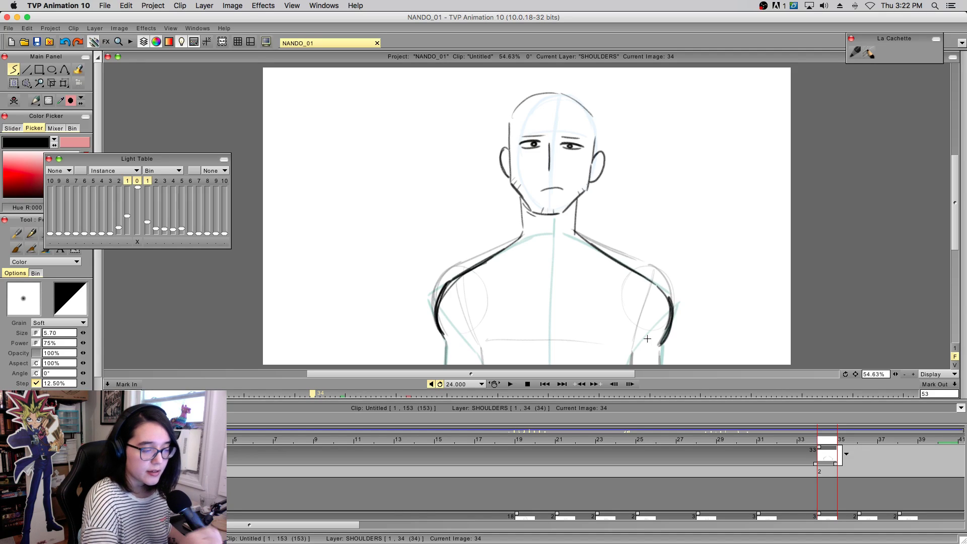
- Extend the outer contour of the arm on the canvas's left down to the frame's lower edge on frame 34
left_click_drag(436, 302, 449, 372)
key("super+z")
left_click_drag(439, 317, 453, 374)
left_click_drag(444, 338, 451, 378)
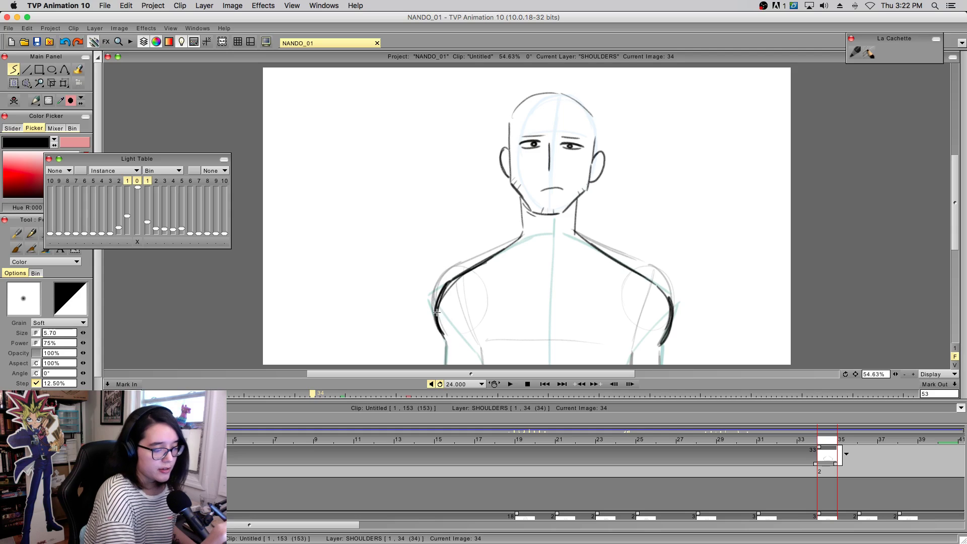
left_click_drag(443, 319, 450, 347)
- Move the Light Table panel off the colour picker and erase the overlapping strokes on the canvas-left arm
mouse_move(132, 159)
left_mouse_down()
mouse_move(135, 126)
mouse_move(128, 221)
left_mouse_up()
left_click(60, 234)
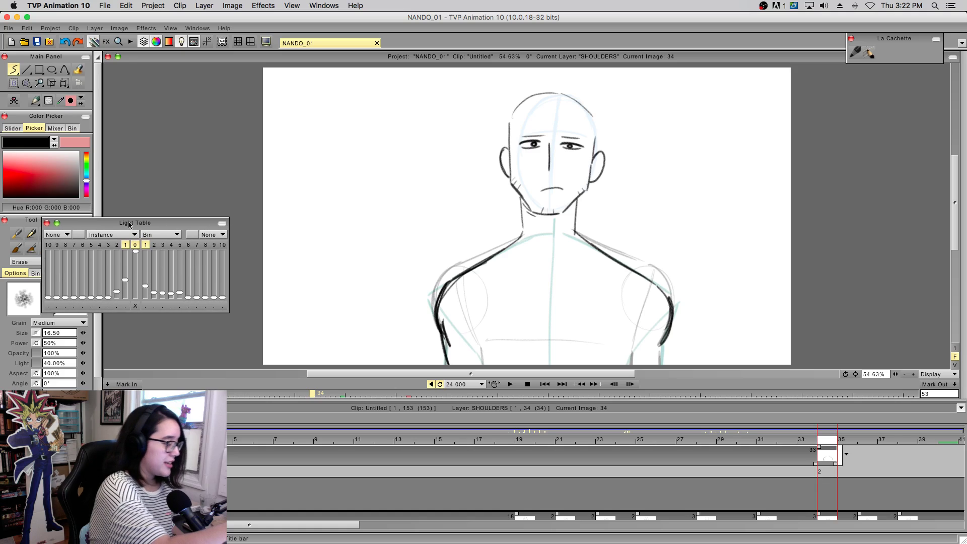
mouse_move(447, 327)
left_mouse_down()
mouse_move(451, 347)
mouse_move(445, 294)
left_mouse_up()
key("e")
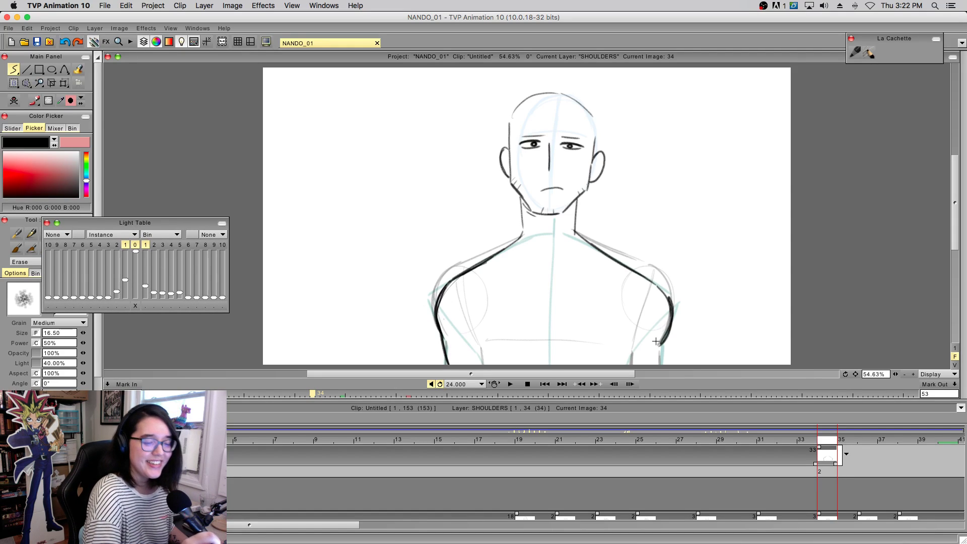
key("e")
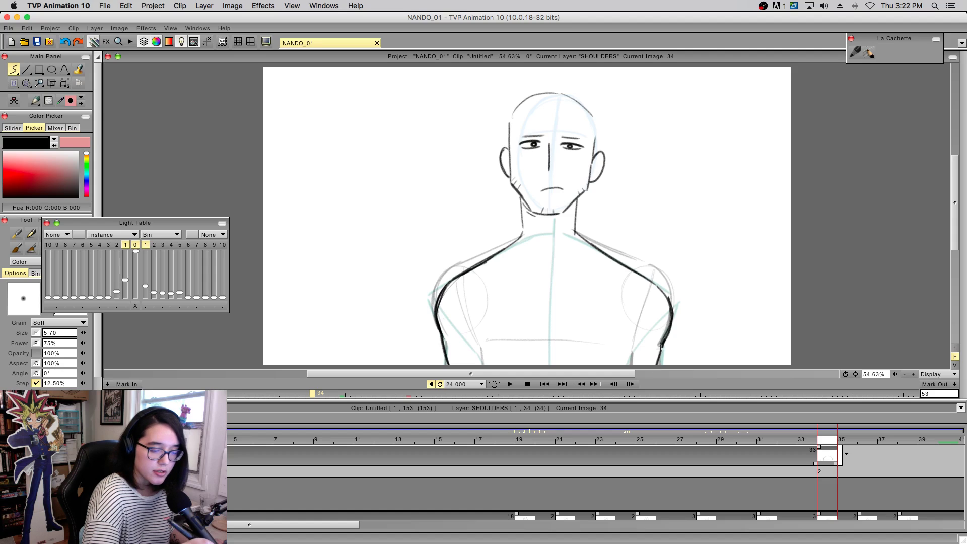
- Finish the canvas-right arm's outer contour on frame 34, and add the chest line and both inner arm lines
left_click_drag(660, 344, 656, 364)
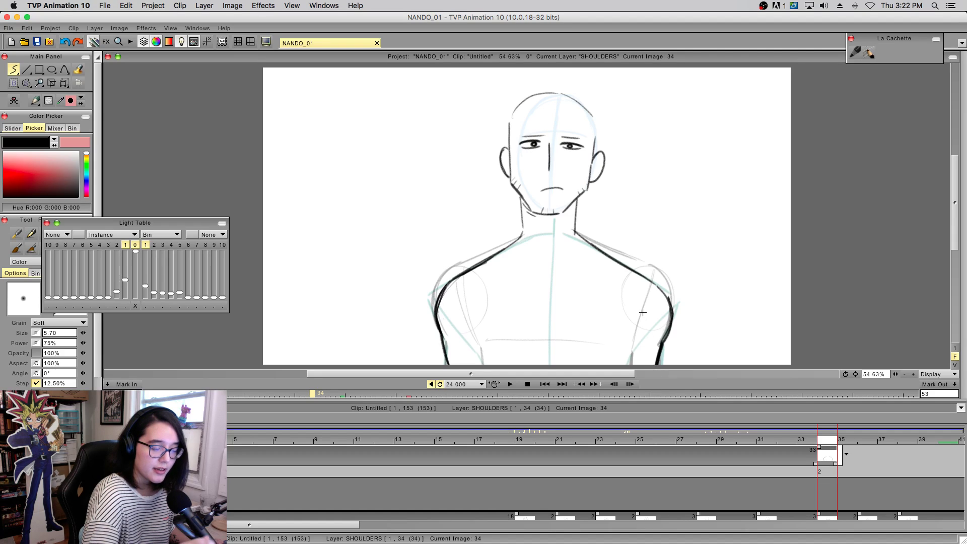
left_click_drag(487, 345, 626, 352)
left_click_drag(457, 278, 480, 349)
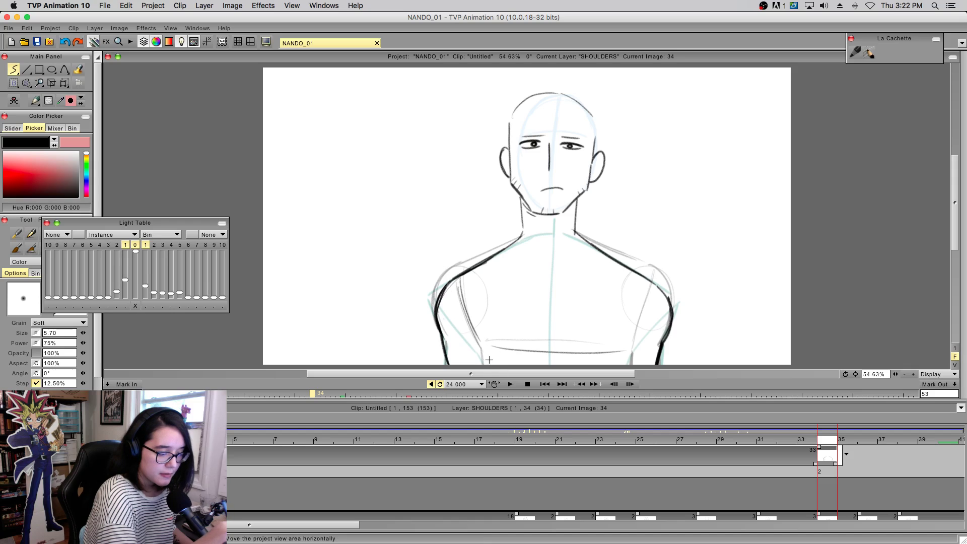
left_click_drag(657, 287, 629, 370)
key("super+z")
key("super+z")
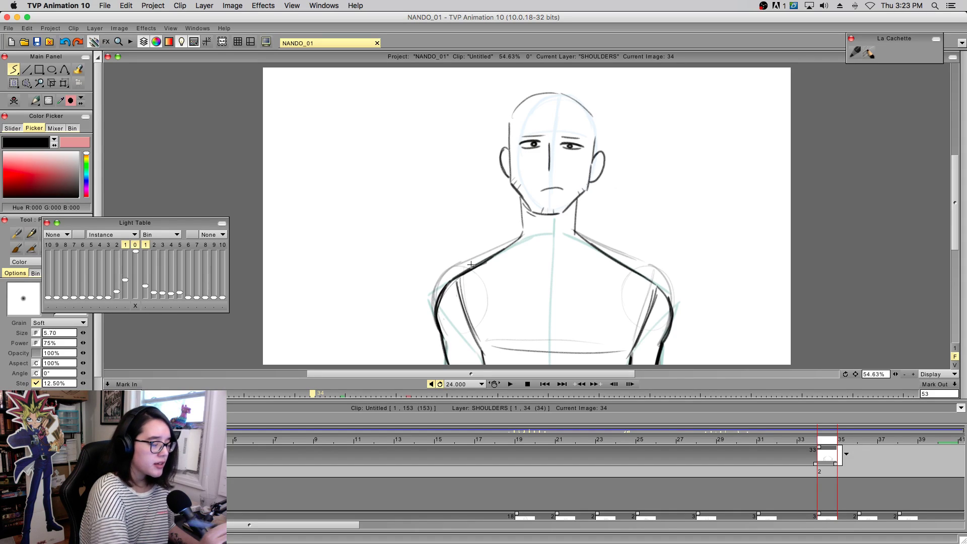
- Add a new drawing at frame 28 and draw the in-between shoulder slopes and outer arm contours over the light-table references
left_click_drag(828, 431, 806, 434)
left_click_drag(751, 479, 703, 485)
key("BackSpace")
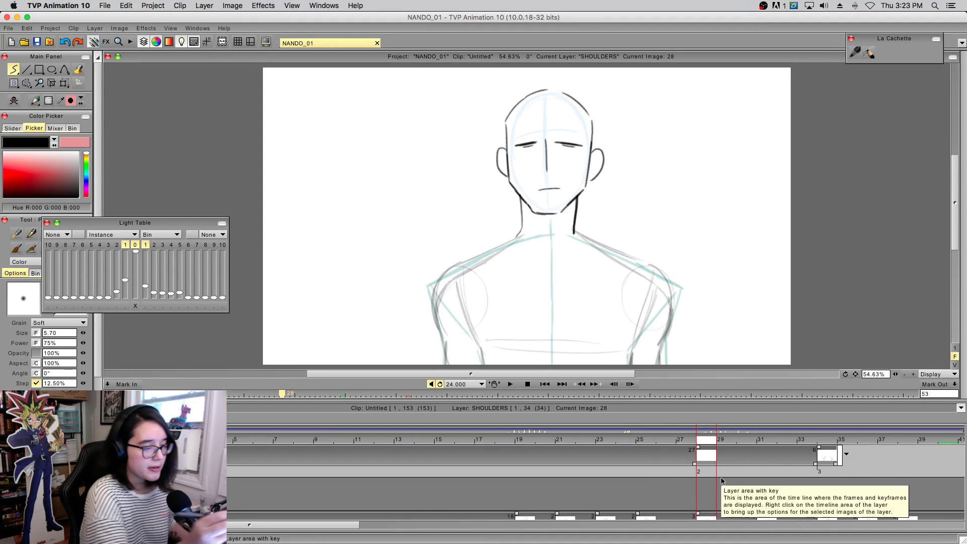
mouse_move(435, 309)
left_mouse_down()
mouse_move(478, 260)
mouse_move(447, 278)
mouse_move(516, 234)
mouse_move(471, 263)
left_mouse_up()
left_click_drag(514, 236, 462, 258)
mouse_move(580, 238)
left_mouse_down()
mouse_move(654, 278)
mouse_move(670, 305)
mouse_move(671, 336)
left_mouse_up()
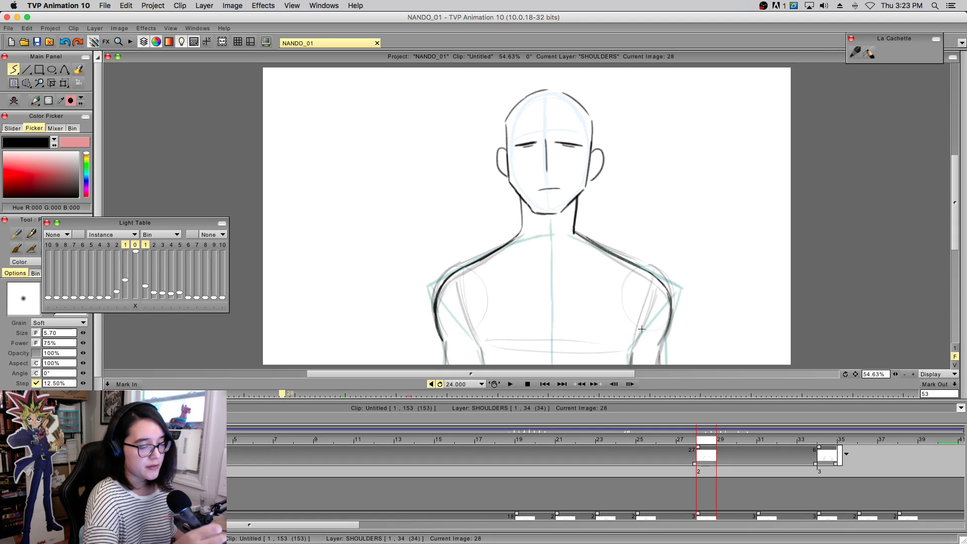
left_click_drag(437, 316, 446, 342)
- Draw the inner arm lines on both sides of the torso on frame 28, redoing strokes as needed
left_click_drag(459, 273, 479, 350)
key("super+z")
left_click_drag(459, 273, 480, 350)
key("super+z")
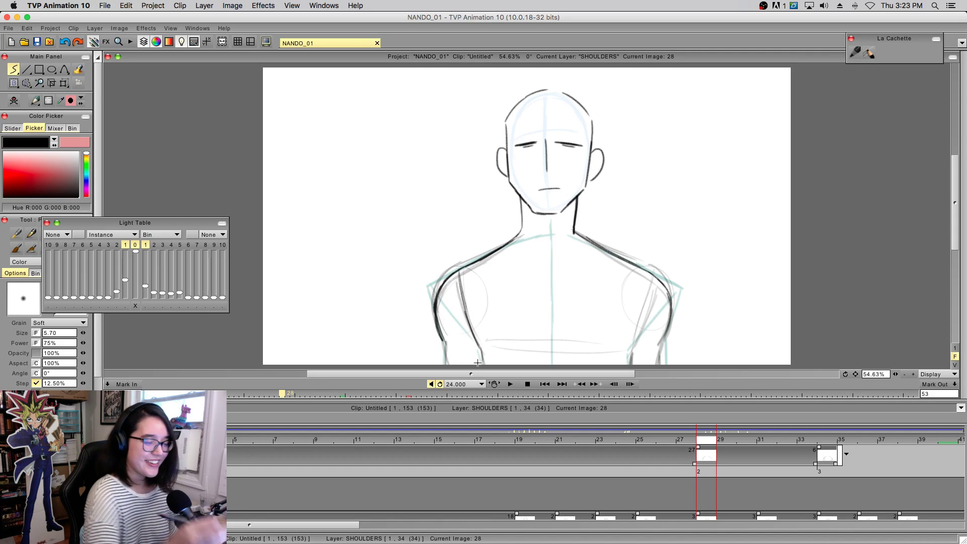
mouse_move(632, 347)
left_mouse_down()
mouse_move(654, 280)
mouse_move(629, 365)
left_mouse_up()
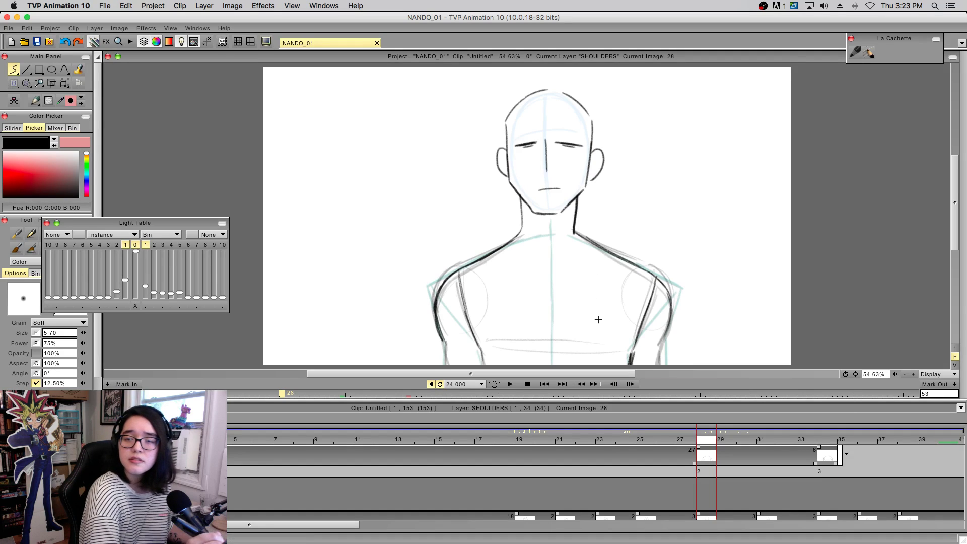
- Draw the lower outer arm lines on both sides of frame 28, and scrub the shoulder drawings to check them
left_click_drag(445, 340, 444, 365)
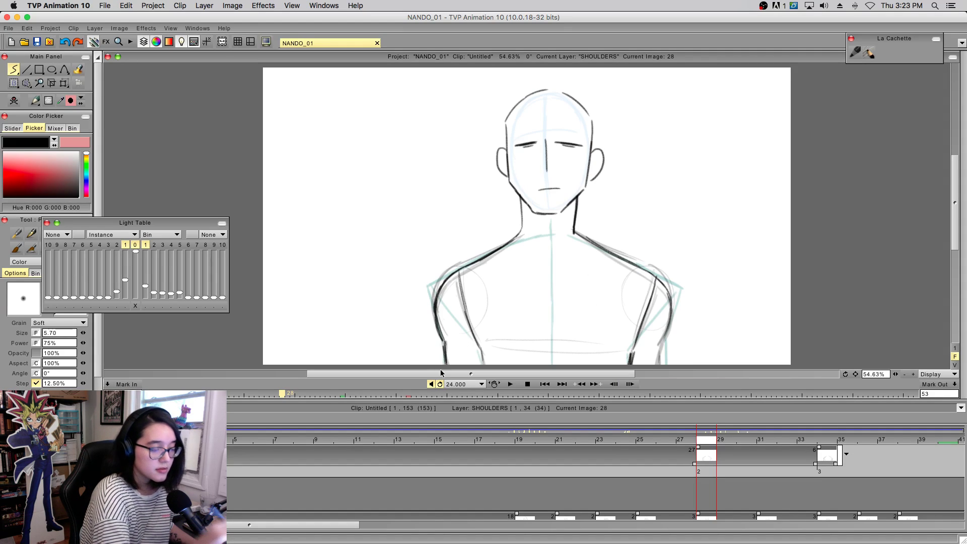
left_click_drag(662, 343, 657, 366)
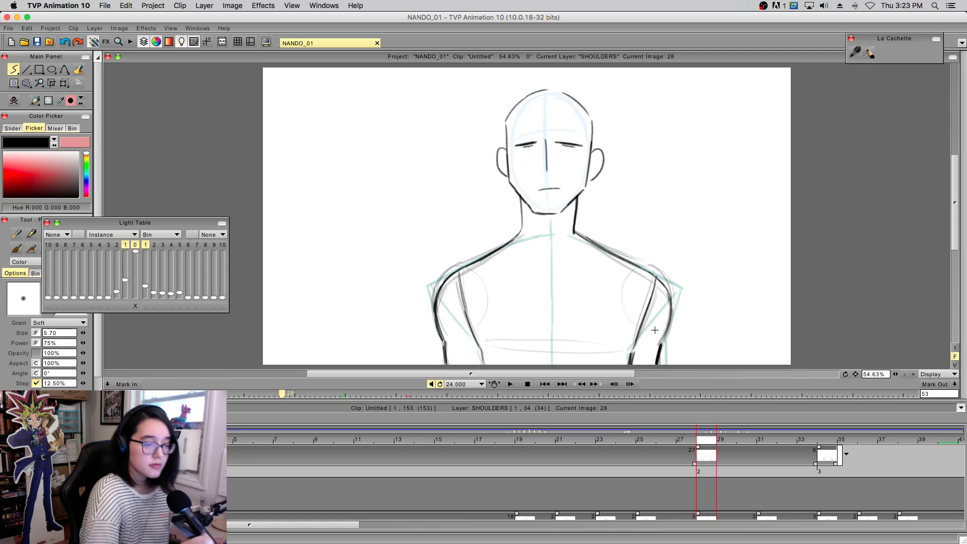
left_click(650, 453)
mouse_move(650, 453)
left_mouse_down()
mouse_move(867, 457)
mouse_move(812, 460)
mouse_move(813, 498)
mouse_move(920, 453)
left_mouse_up()
- Extend the exposure of the last drawing on the SHOULDERS layer to frame 37
left_click_drag(836, 464, 900, 459)
mouse_move(841, 441)
left_mouse_down()
mouse_move(550, 464)
mouse_move(708, 472)
mouse_move(848, 456)
left_mouse_up()
scroll(596, 482, "down", 3)
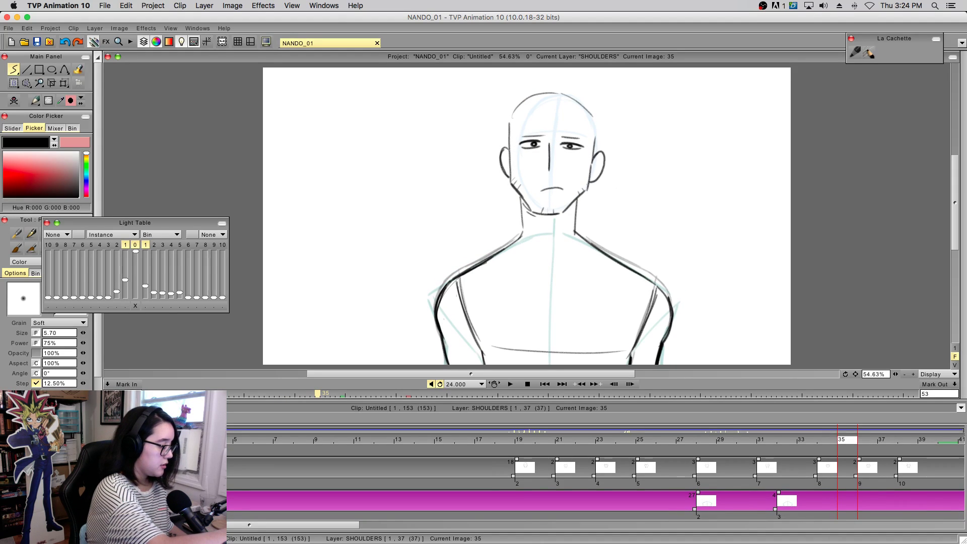
- Collapse the MOUTH layer in the timeline and make the SHOULDERS layer current again
left_click(661, 449)
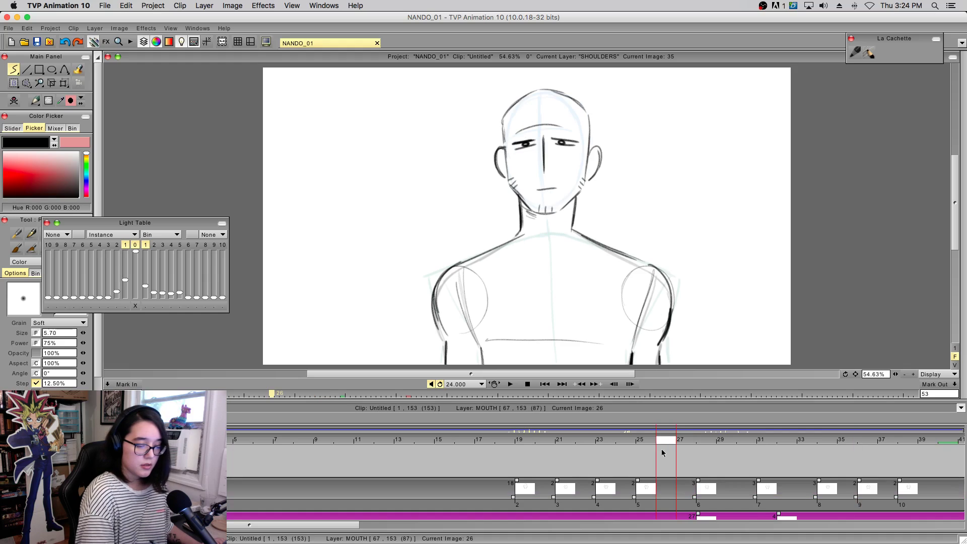
scroll(596, 494, "down", 1)
scroll(596, 482, "up", 3)
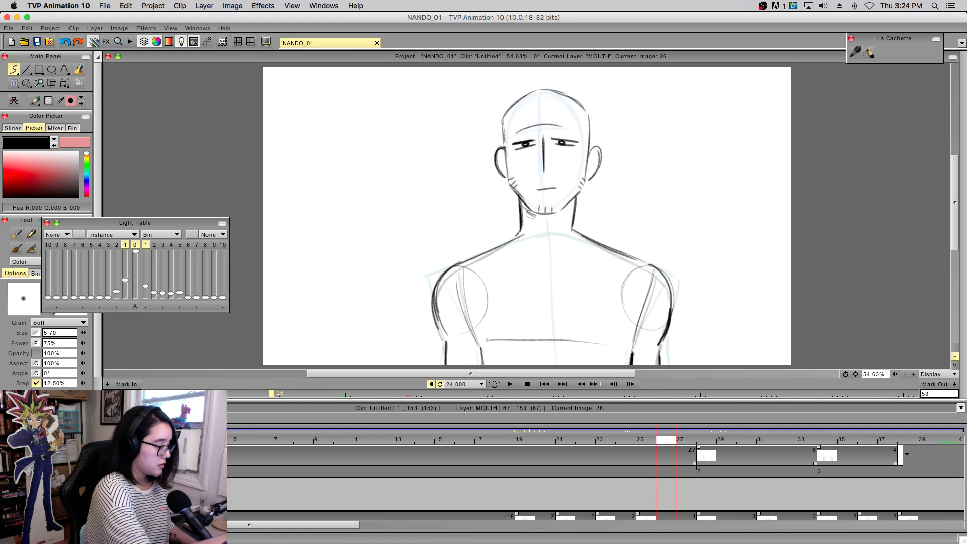
left_click(15, 483)
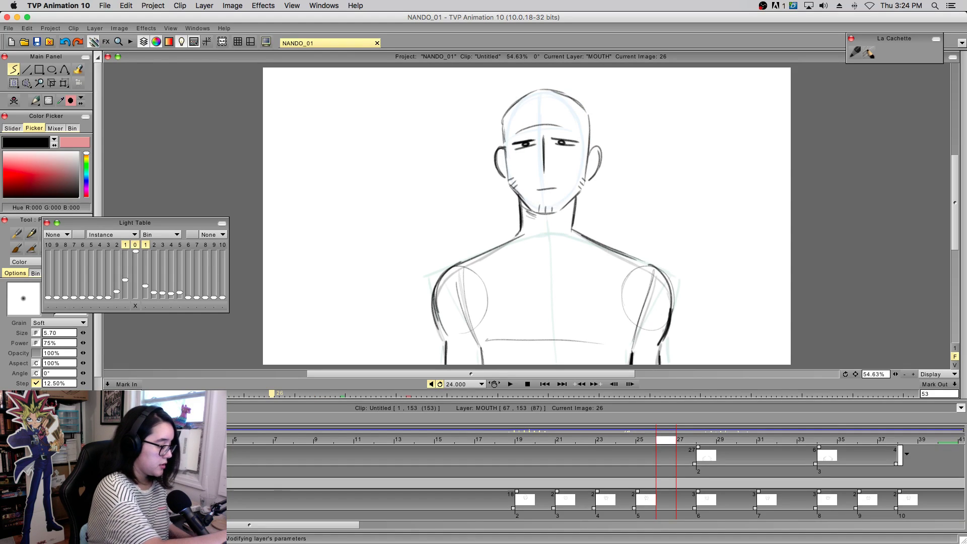
left_click(75, 455)
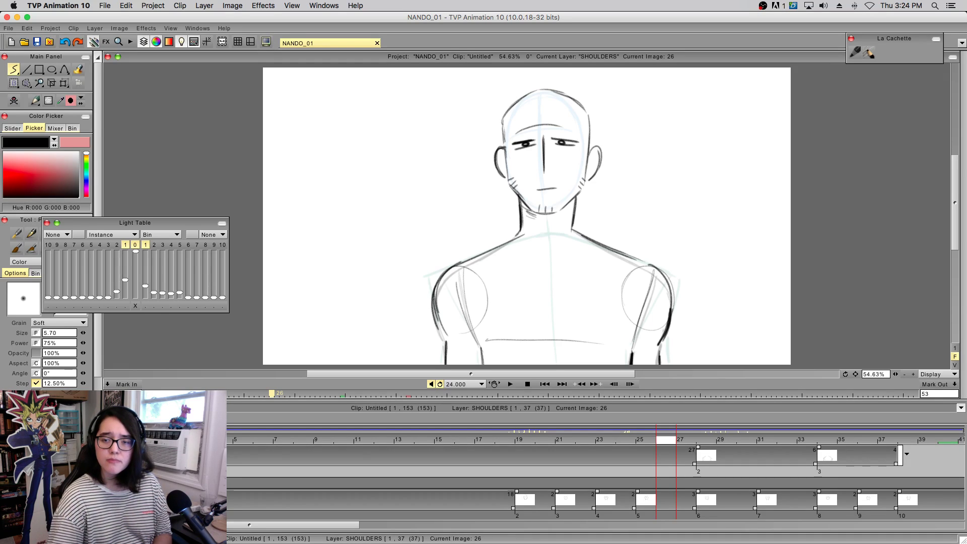
- Play the animation preview and go back through the frames to review the shoulder motion
left_click(510, 385)
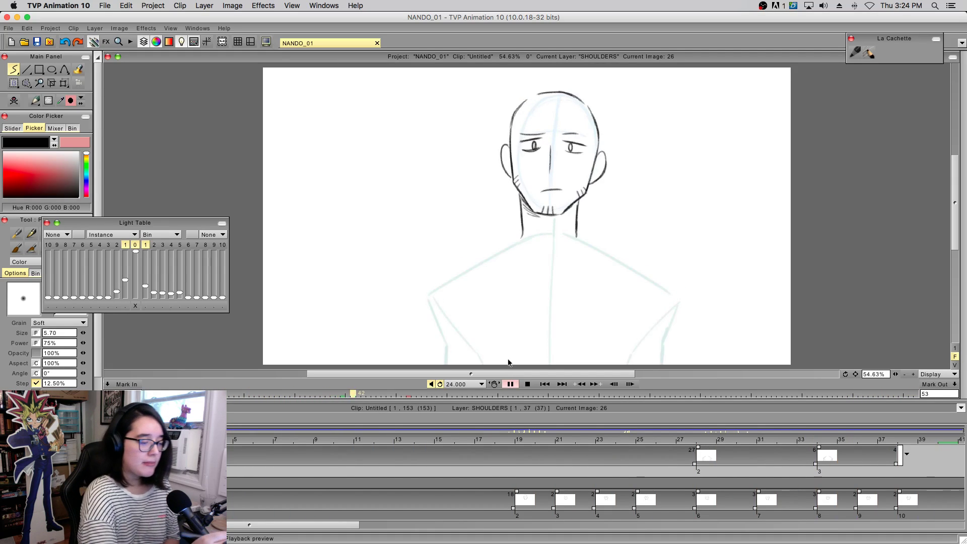
left_click(528, 385)
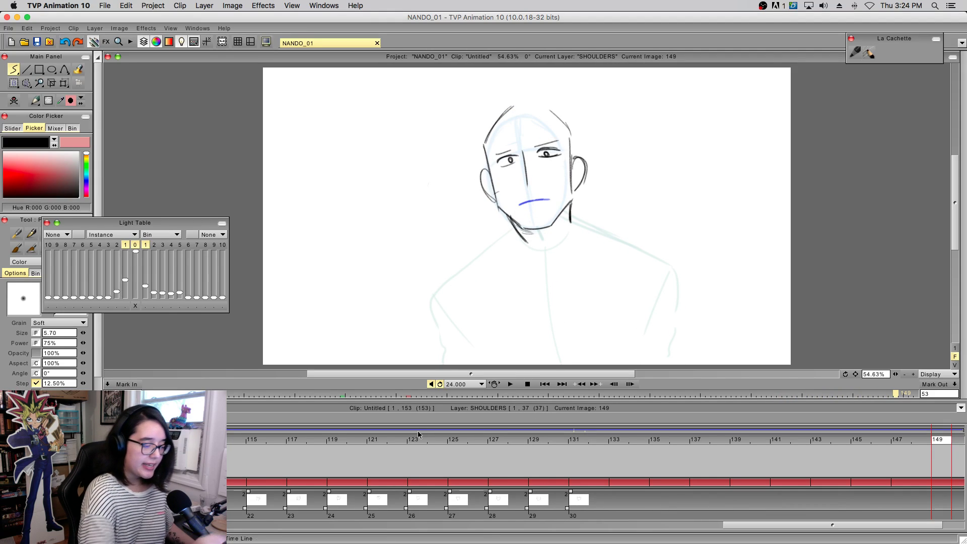
left_click_drag(201, 439, 691, 427)
key("Left")
key("Left")
key("Left")
key("Left")
key("Left")
key("Left")
key("Left")
key("Left")
key("Left")
key("Left")
key("Left")
key("Left")
key("Left")
key("Left")
key("Left")
key("Left")
key("Left")
key("Left")
key("Left")
key("Left")
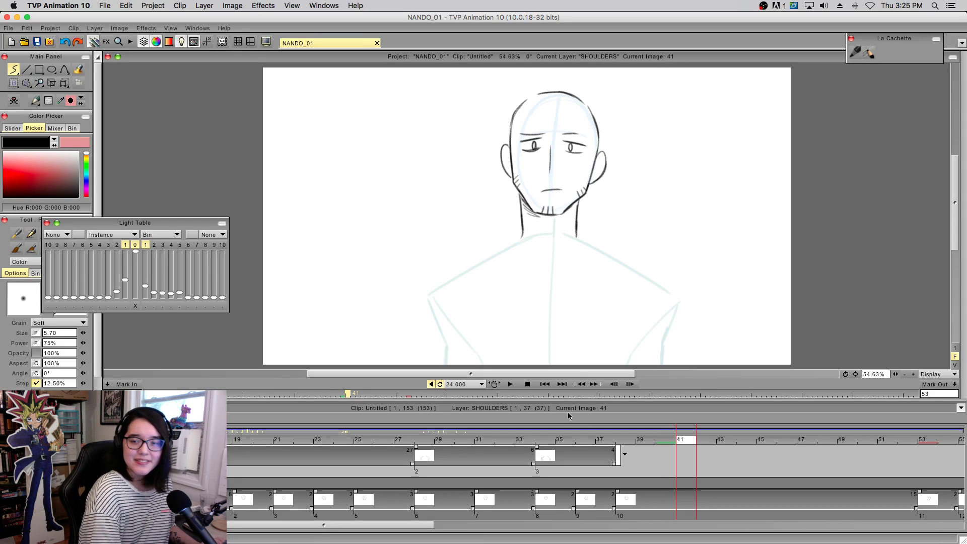
- Add a new SHOULDERS drawing at frame 25 and trace both shoulder slopes and the canvas-left outer arm over the light-table references
mouse_move(557, 442)
left_mouse_down()
mouse_move(602, 448)
mouse_move(425, 463)
mouse_move(372, 443)
mouse_move(520, 475)
mouse_move(656, 472)
left_mouse_up()
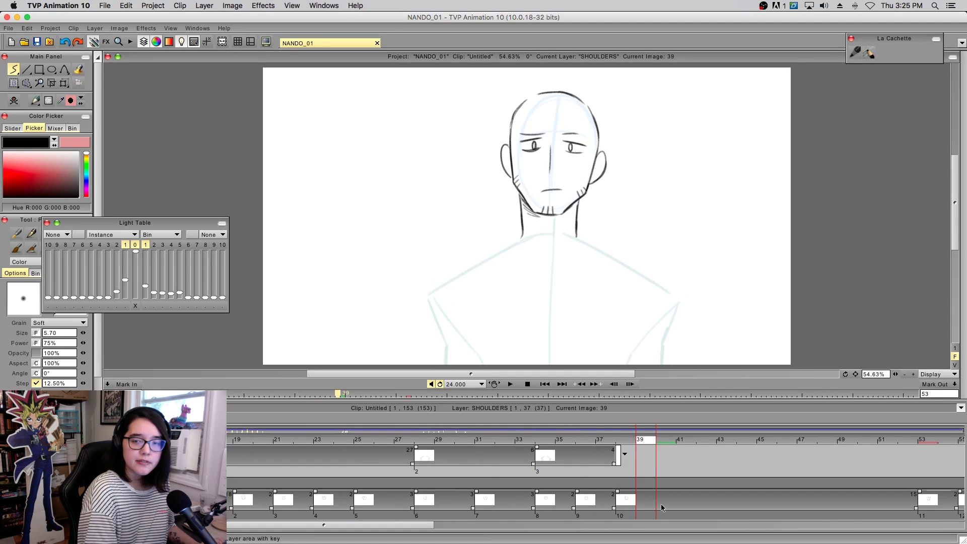
mouse_move(593, 441)
left_mouse_down()
mouse_move(545, 453)
mouse_move(221, 453)
left_mouse_up()
mouse_move(233, 496)
left_mouse_down()
mouse_move(481, 468)
mouse_move(350, 461)
mouse_move(349, 444)
mouse_move(365, 447)
left_mouse_up()
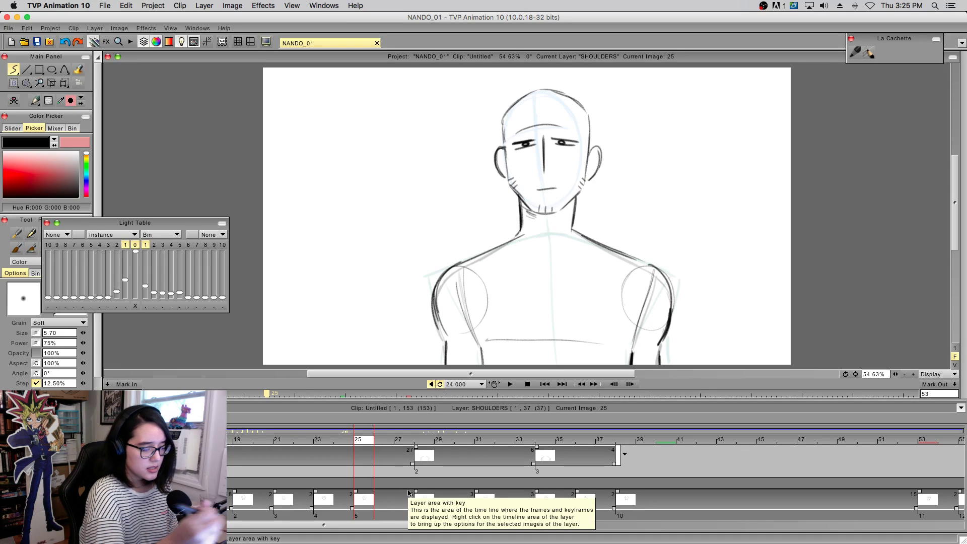
key("Return")
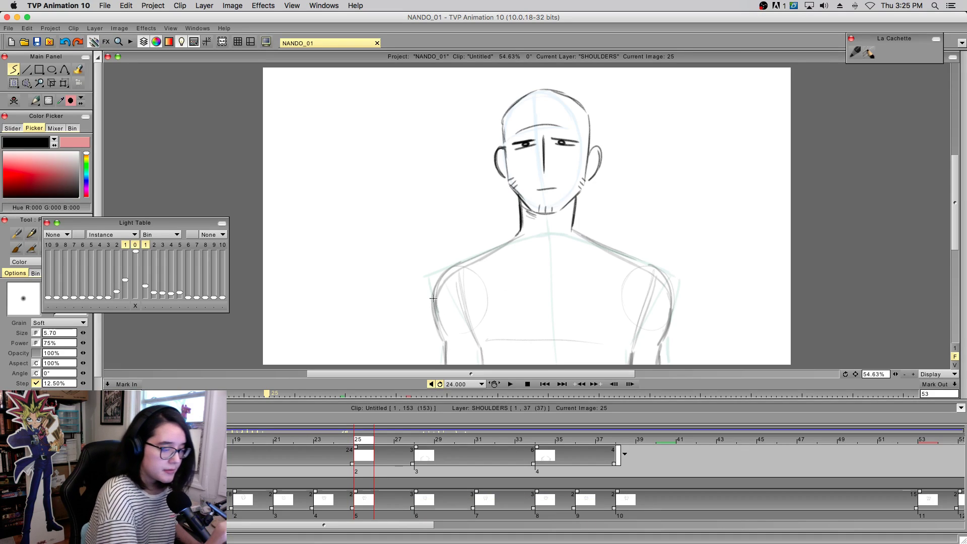
left_click_drag(436, 301, 442, 336)
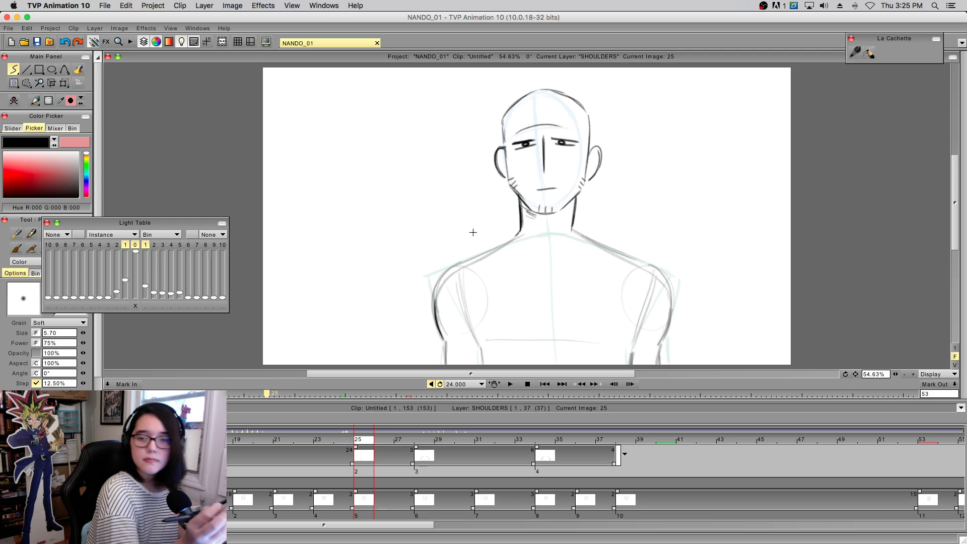
mouse_move(432, 310)
left_mouse_down()
mouse_move(447, 272)
mouse_move(521, 233)
mouse_move(624, 254)
left_mouse_up()
key("ctrl+z")
left_click_drag(573, 230, 642, 262)
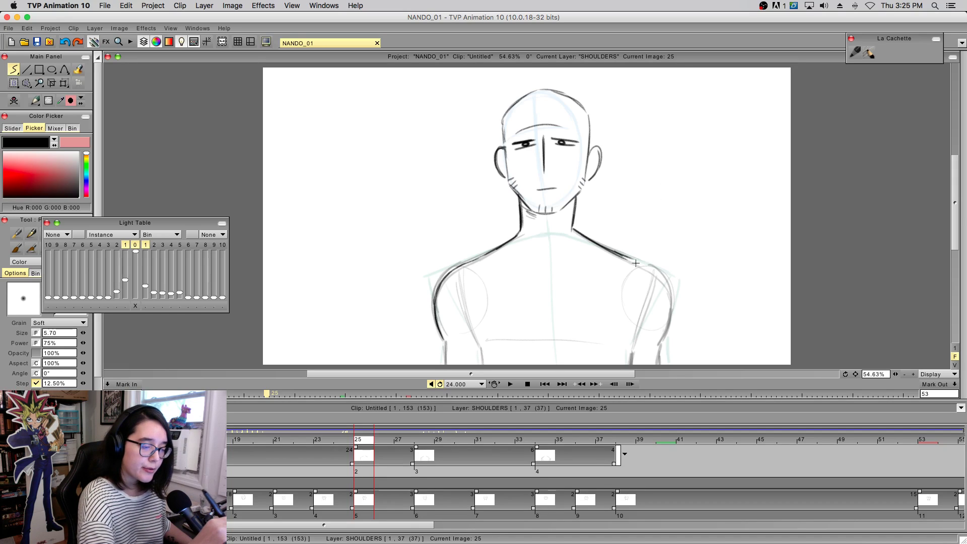
- Draw the canvas-right outer arm contour and both lower outer arm lines on frame 25, redoing strokes as needed
mouse_move(640, 262)
left_mouse_down()
mouse_move(665, 279)
mouse_move(654, 329)
mouse_move(663, 347)
mouse_move(662, 281)
mouse_move(660, 344)
left_mouse_up()
key("super+z")
left_click_drag(671, 295, 661, 346)
key("super+z")
left_click_drag(670, 292, 661, 342)
key("super+z")
left_click_drag(671, 294, 657, 364)
left_click_drag(445, 344, 446, 362)
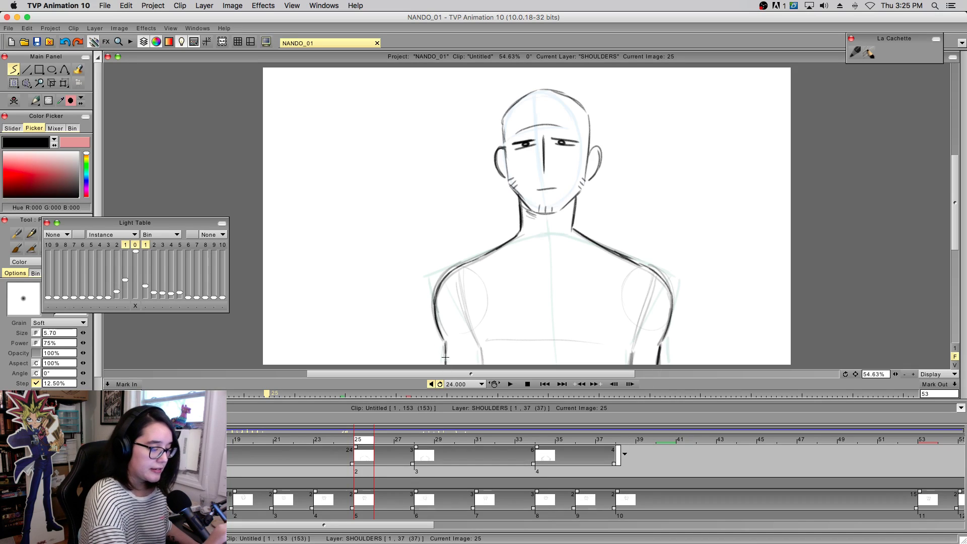
- Draw the inner arm lines on both sides of the torso on frame 25
left_click_drag(458, 267, 478, 343)
key("ctrl+z")
left_click_drag(457, 267, 483, 364)
mouse_move(635, 346)
left_mouse_down()
mouse_move(652, 282)
mouse_move(632, 364)
left_mouse_up()
key("ctrl+z")
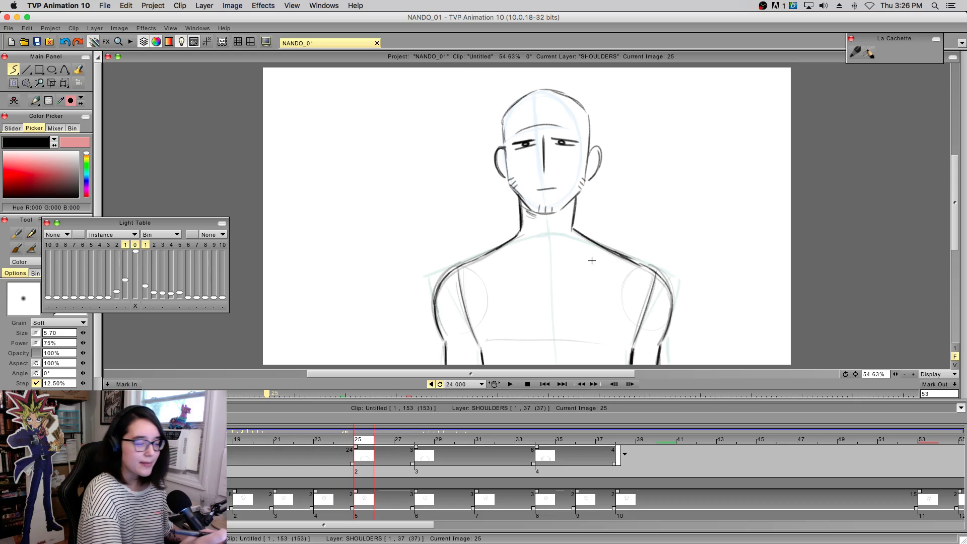
- Turn on the second previous light-table image and draw the chest line across the torso on frame 28
mouse_move(361, 446)
left_mouse_down()
mouse_move(300, 455)
mouse_move(565, 471)
mouse_move(334, 443)
mouse_move(423, 443)
left_mouse_up()
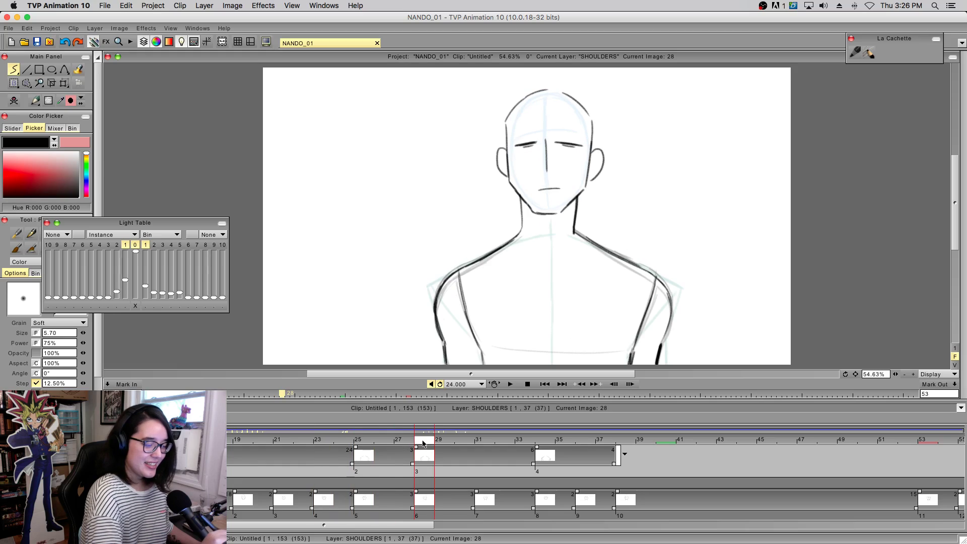
left_click(119, 244)
left_click_drag(486, 342, 605, 347)
left_click_drag(559, 350, 648, 343)
- Draw the chest line across the torso on frame 25
left_click(360, 446)
mouse_move(493, 342)
left_mouse_down()
mouse_move(605, 344)
mouse_move(588, 343)
left_mouse_up()
key("super+z")
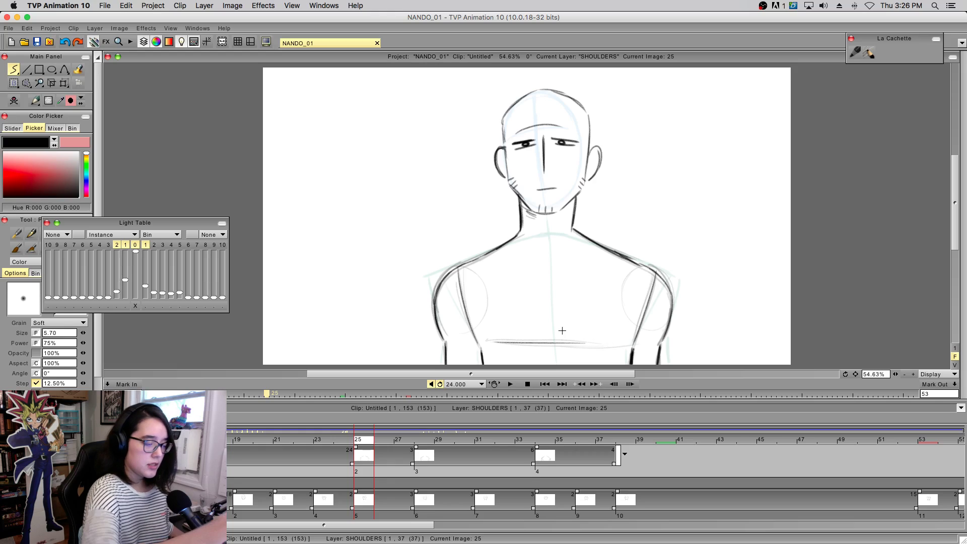
- Draw two near-vertical lines down the torso from both sides of the neck base on frame 1
left_click(341, 442)
scroll(415, 468, "left", 6)
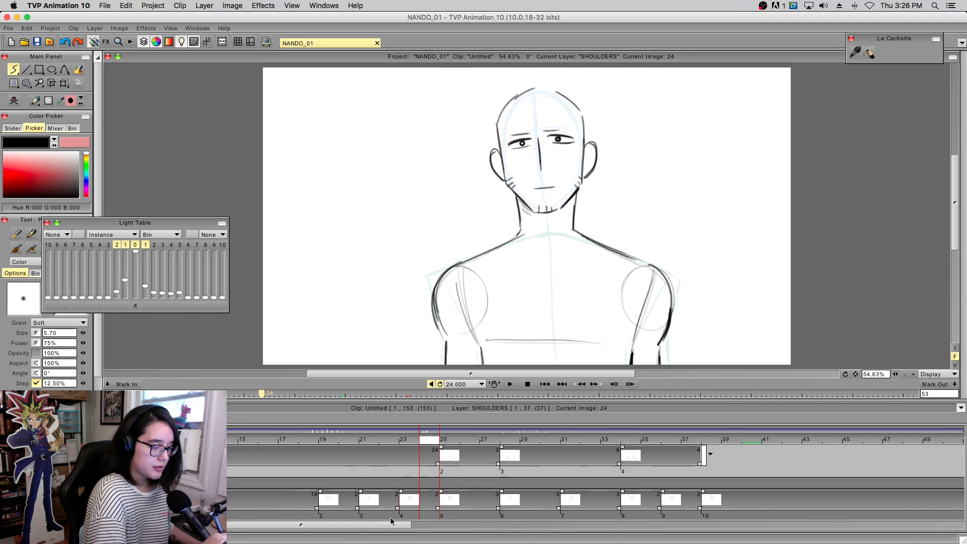
left_click(162, 441)
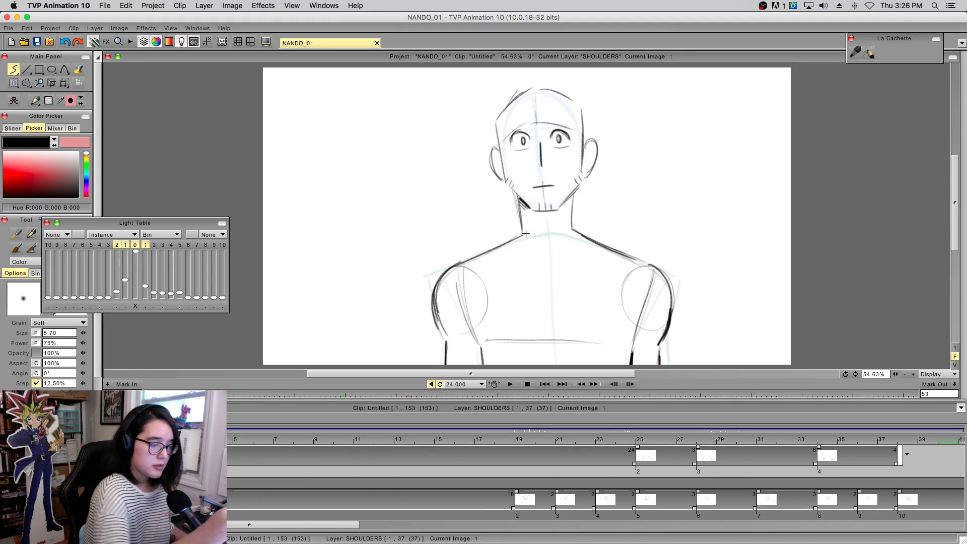
left_click_drag(521, 233, 513, 402)
left_click_drag(571, 233, 582, 436)
left_click_drag(572, 232, 589, 466)
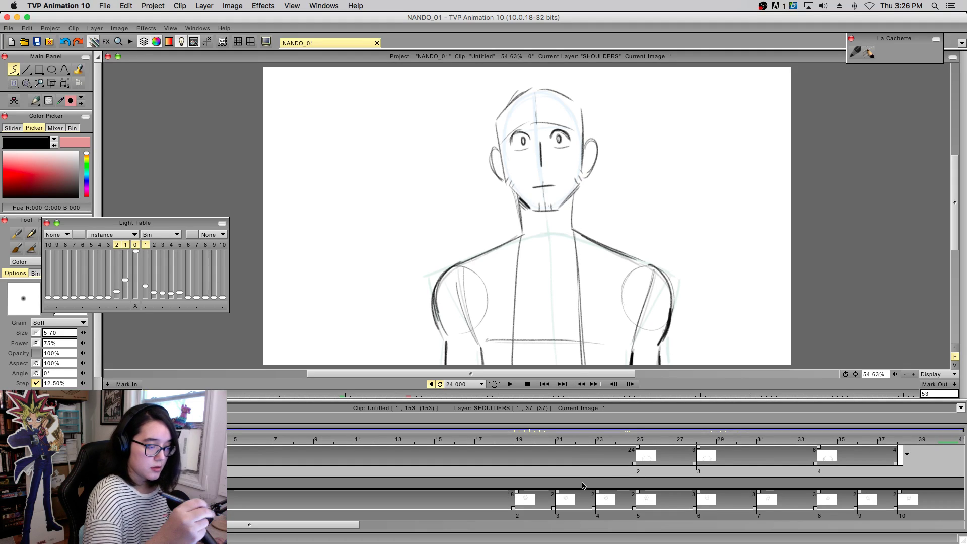
key("super+z")
left_click_drag(574, 232, 580, 282)
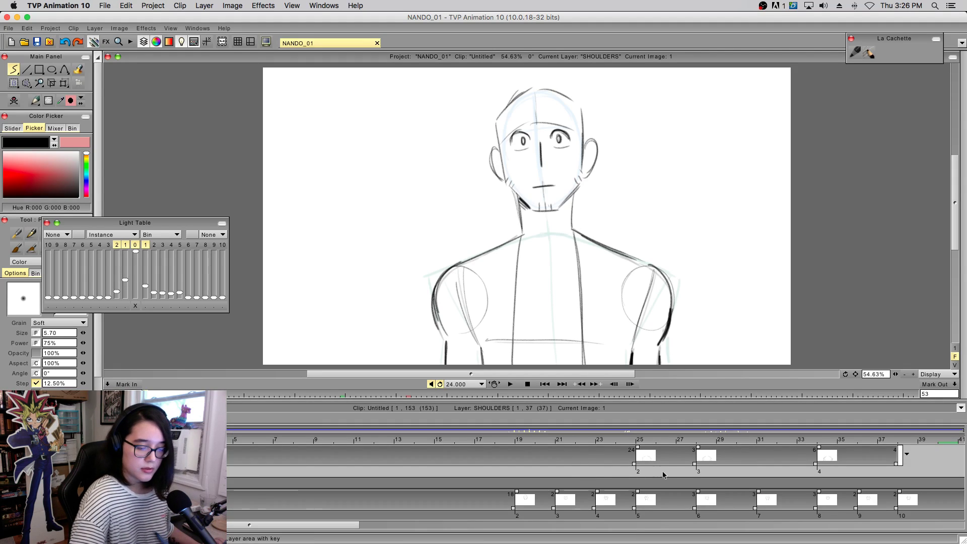
- On frame 34, enable six previous light-table images, raise their opacity, and draw the two torso lines from the neck base over them
left_click(828, 441)
left_click(117, 245)
left_click(108, 245)
left_click(100, 245)
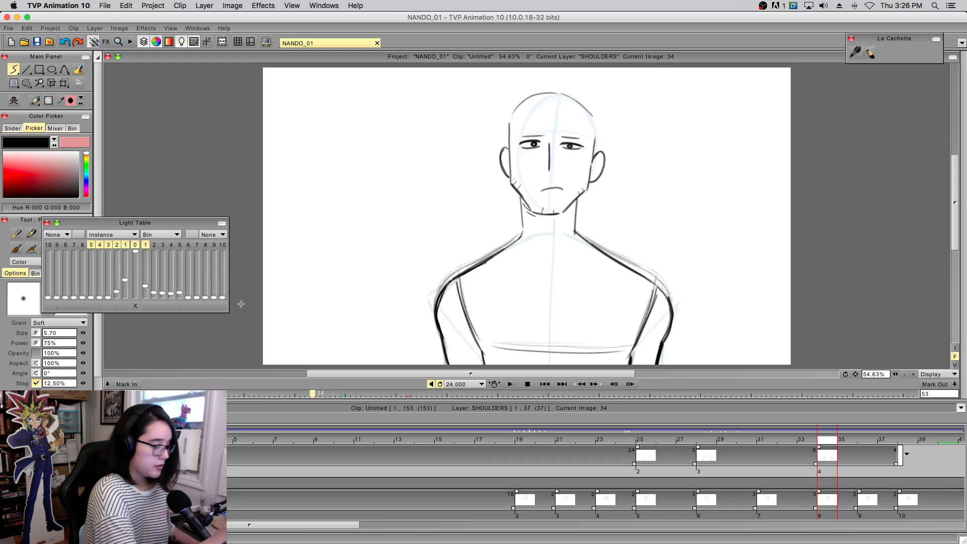
left_click(82, 245)
left_click_drag(118, 289, 91, 292)
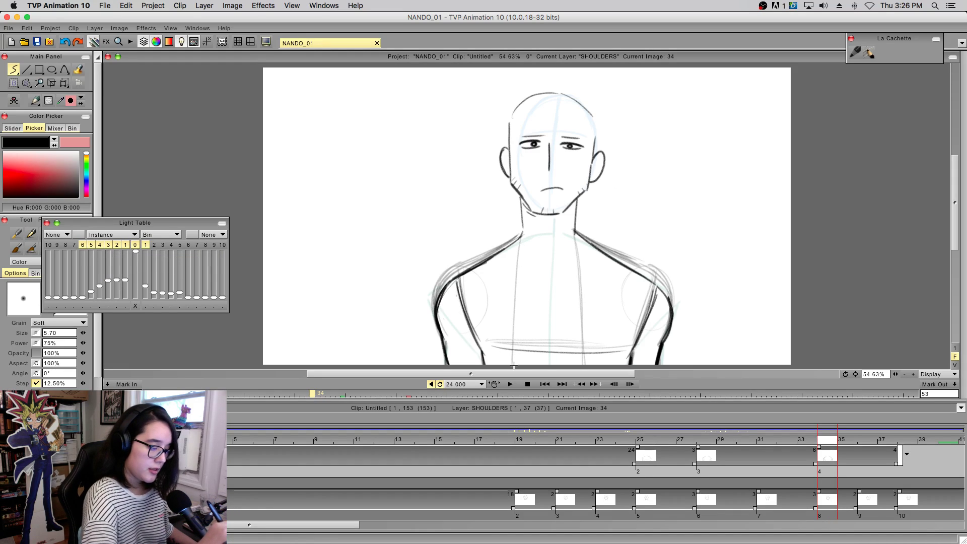
left_click_drag(521, 235, 506, 356)
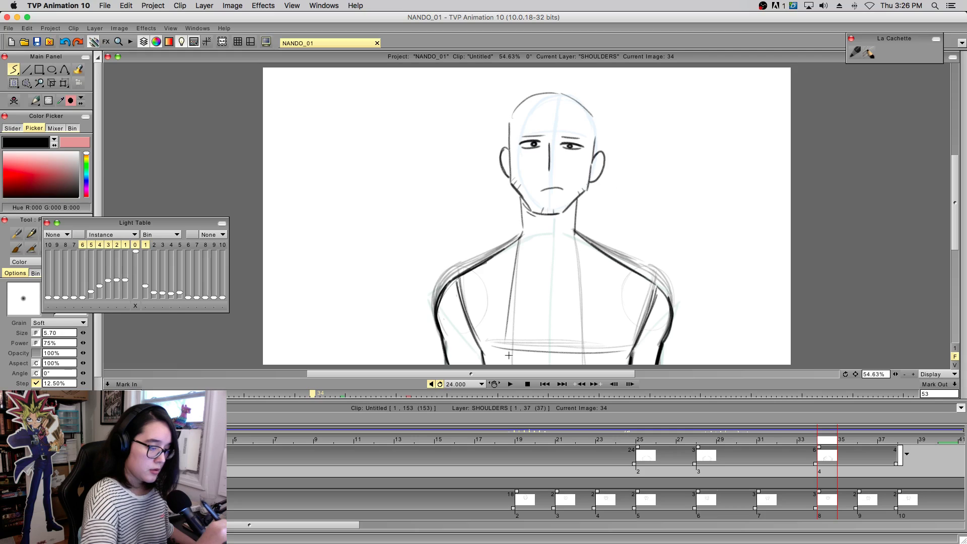
left_click_drag(574, 231, 592, 343)
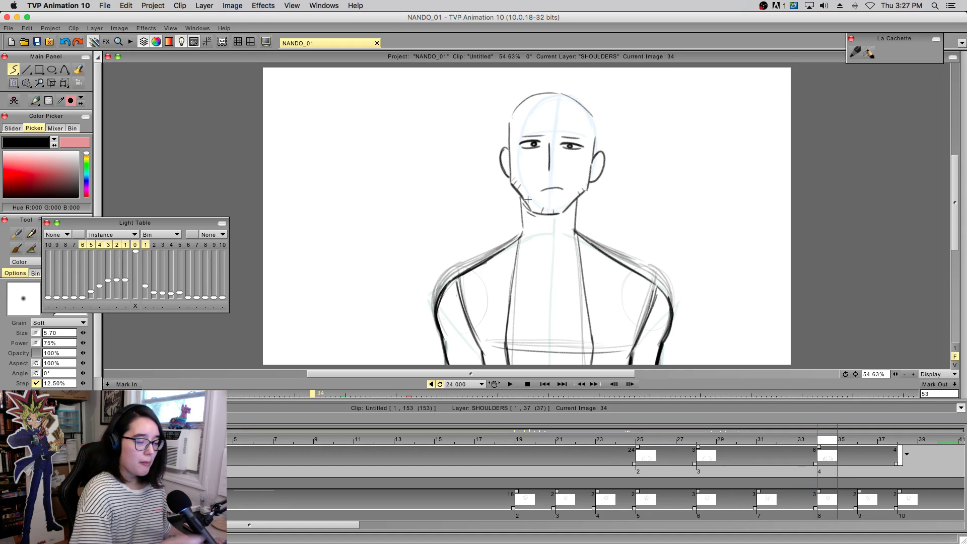
- Draw the two in-between torso lines from the neck base on frame 28, redoing strokes until they fit between the references
mouse_move(825, 438)
left_mouse_down()
mouse_move(613, 481)
mouse_move(700, 463)
left_mouse_up()
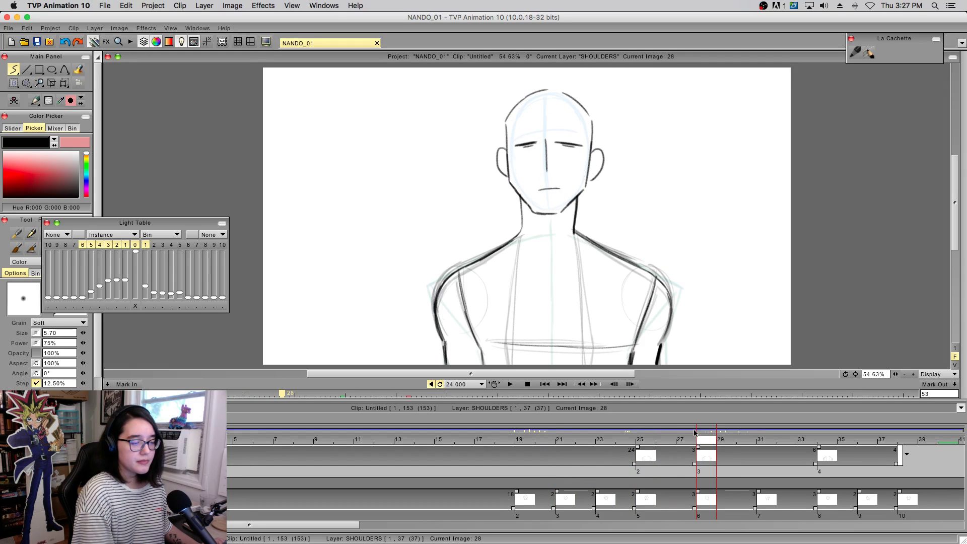
mouse_move(509, 345)
left_mouse_down()
mouse_move(503, 319)
mouse_move(510, 346)
mouse_move(515, 263)
left_mouse_up()
key("super+z")
mouse_move(509, 347)
left_mouse_down()
mouse_move(515, 226)
mouse_move(509, 313)
left_mouse_up()
left_click_drag(519, 233, 506, 321)
left_click_drag(587, 363, 582, 285)
key("super+z")
mouse_move(575, 233)
left_mouse_down()
mouse_move(589, 341)
mouse_move(583, 295)
left_mouse_up()
key("super+z")
left_click_drag(587, 341, 579, 266)
left_click_drag(575, 232, 589, 368)
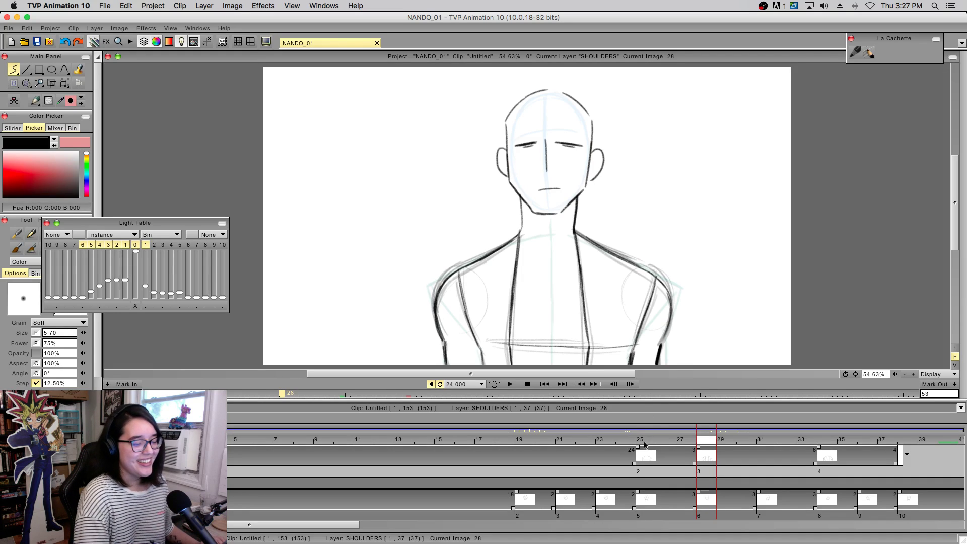
- Draw the two torso lines from the neck base down past the chest line on frame 25
left_click(644, 445)
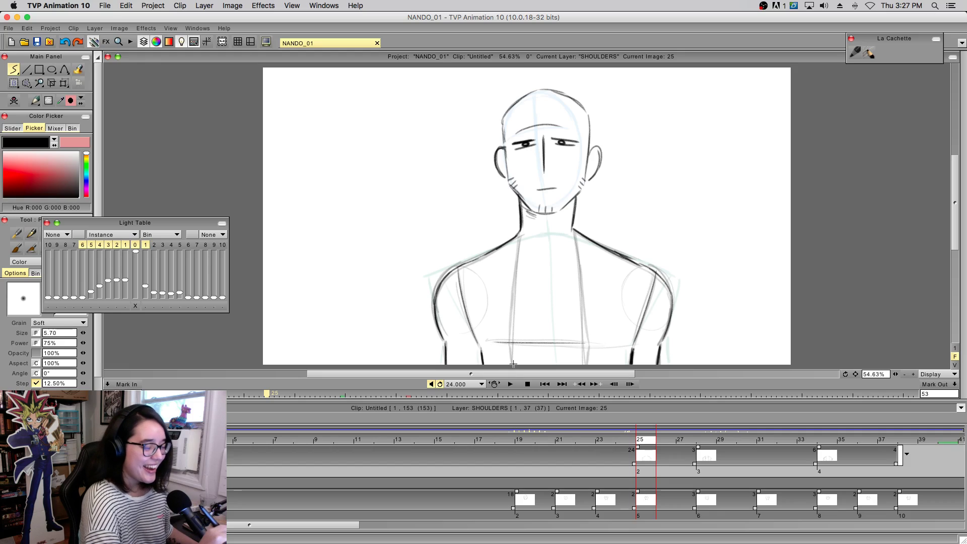
left_click_drag(511, 343, 513, 305)
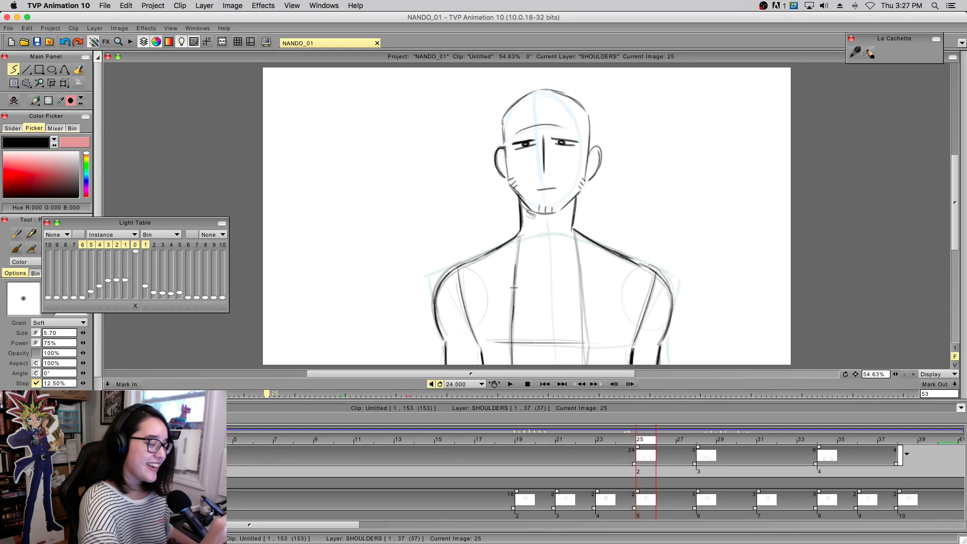
left_click_drag(511, 321, 514, 279)
key("super+z")
left_click_drag(511, 323, 519, 226)
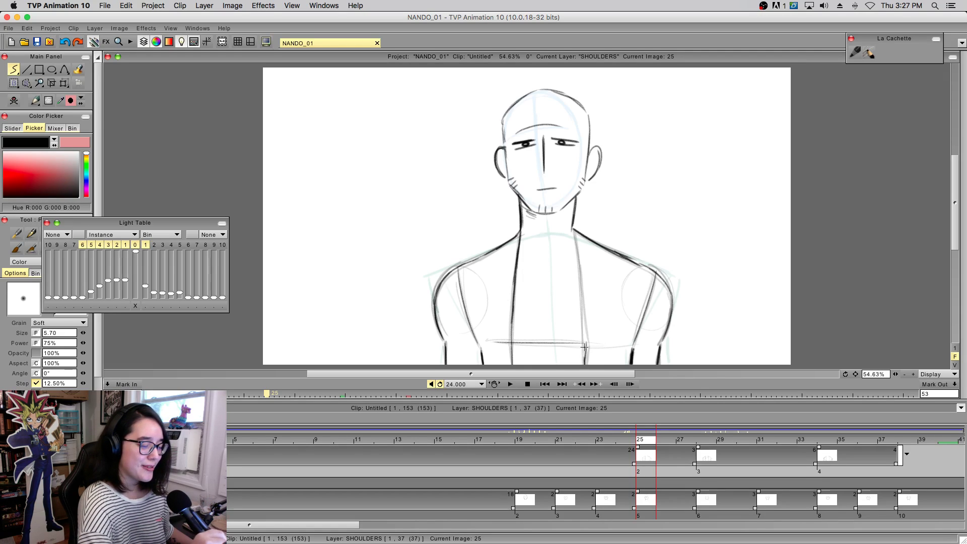
left_click_drag(588, 349, 579, 262)
left_click_drag(573, 229, 582, 288)
left_click_drag(577, 254, 581, 289)
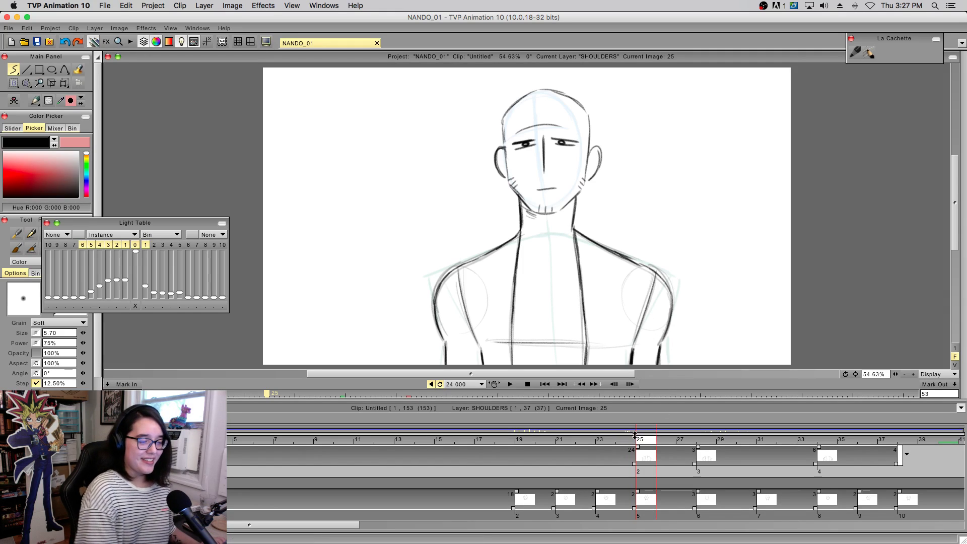
- Scrub the shoulder drawings through frame 36 to review the motion, and move on to frame 59
left_click(583, 464)
left_click_drag(599, 464, 879, 431)
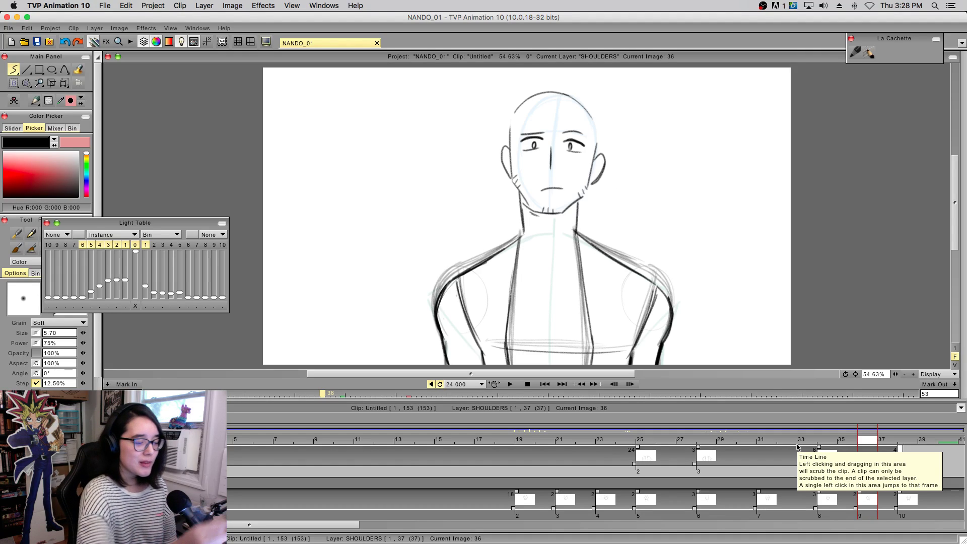
left_click(719, 453)
key("Return")
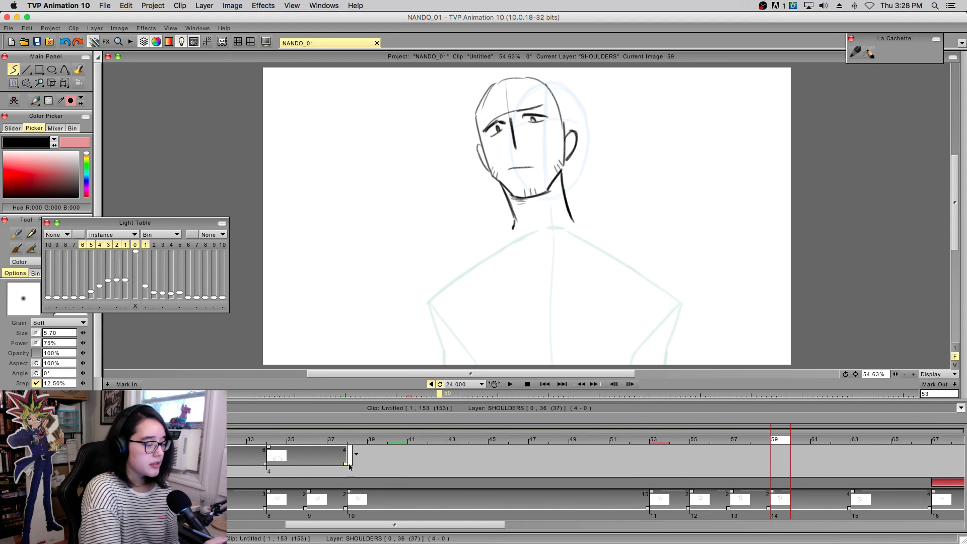
- Extend the SHOULDERS layer through frame 60 and start a new drawing on frame 53 with only one previous light-table image
left_click_drag(347, 456, 811, 455)
left_click(599, 456)
mouse_move(562, 456)
left_mouse_down()
mouse_move(674, 456)
mouse_move(732, 471)
mouse_move(593, 489)
mouse_move(821, 492)
mouse_move(617, 495)
mouse_move(653, 495)
left_mouse_up()
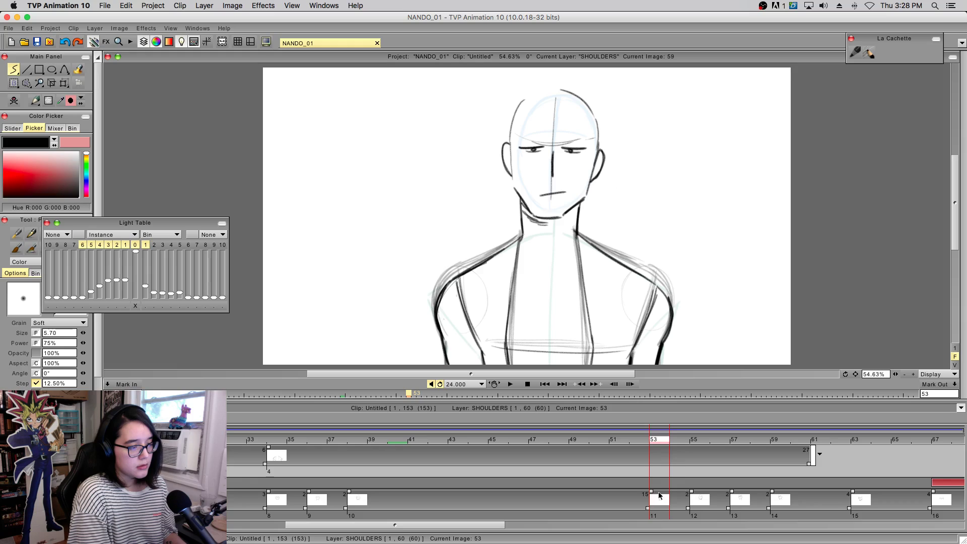
key("Return")
left_click_drag(83, 245, 112, 242)
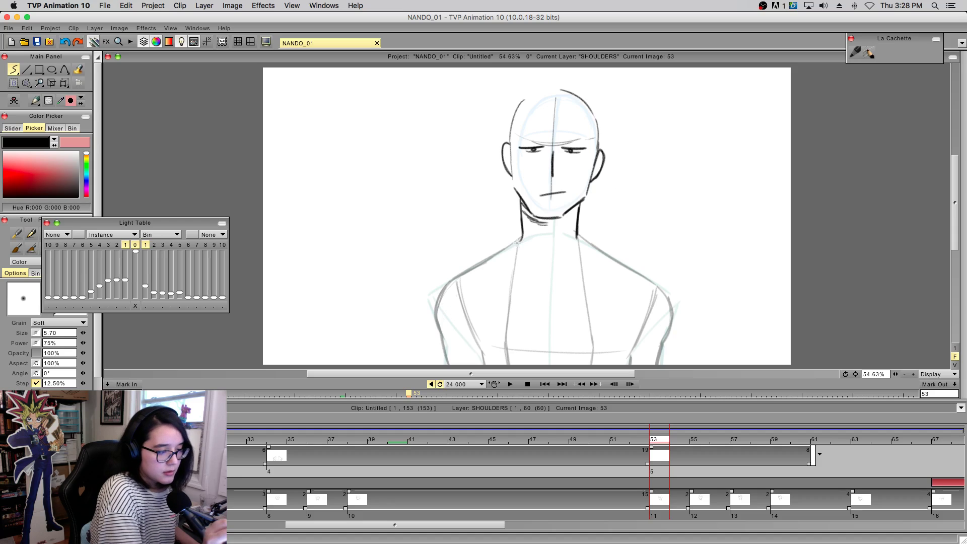
- Draw both shoulder slopes from the neck base on frame 53 over the light-table reference, redoing strokes until they fit
mouse_move(443, 281)
left_mouse_down()
mouse_move(434, 328)
mouse_move(438, 293)
mouse_move(471, 266)
left_mouse_up()
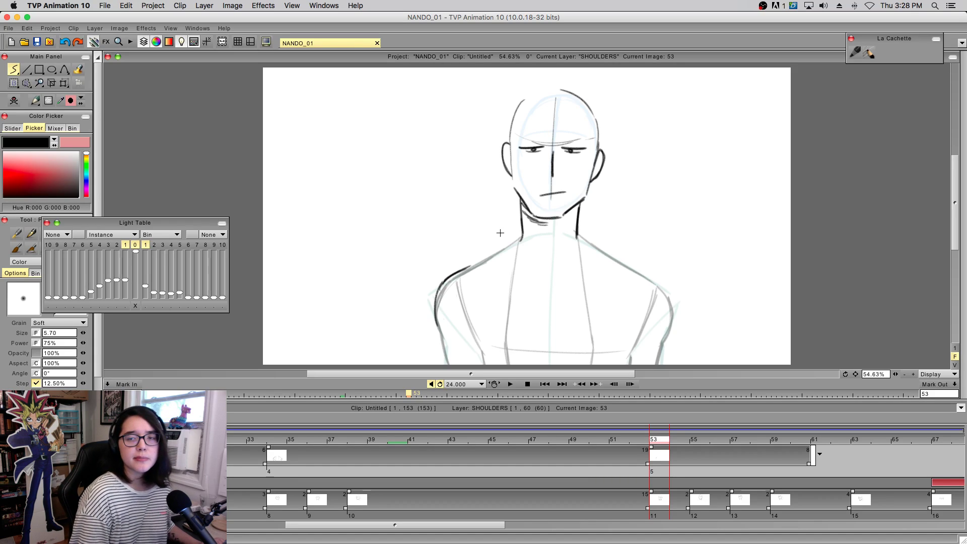
mouse_move(439, 285)
left_mouse_down()
mouse_move(524, 227)
mouse_move(503, 246)
mouse_move(524, 230)
mouse_move(624, 265)
left_mouse_up()
left_click_drag(580, 230, 635, 272)
key("super+z")
key("super+z")
left_click_drag(578, 231, 627, 265)
key("super+z")
key("super+z")
key("super+z")
left_click_drag(579, 231, 627, 266)
key("super+z")
left_click_drag(577, 229, 665, 294)
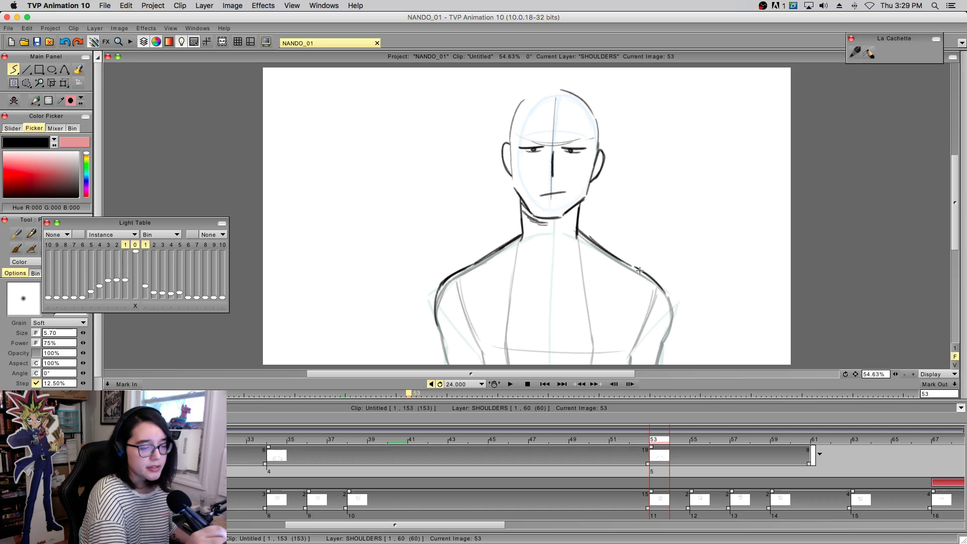
- Draw the rounded shoulder edges and outer arm lines down to the picture's lower edge on frame 53
mouse_move(657, 279)
left_mouse_down()
mouse_move(667, 298)
mouse_move(631, 264)
mouse_move(667, 292)
mouse_move(667, 304)
mouse_move(633, 267)
mouse_move(667, 309)
mouse_move(635, 270)
mouse_move(661, 284)
mouse_move(669, 313)
mouse_move(667, 292)
mouse_move(672, 321)
left_mouse_up()
key("super+z")
key("super+z")
key("super+z")
key("super+z")
key("super+z")
key("super+z")
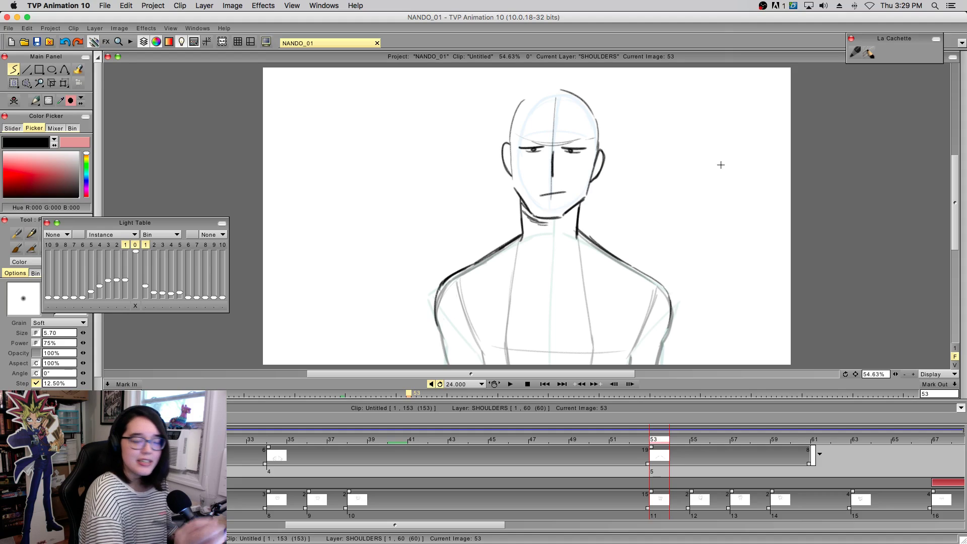
left_click_drag(448, 282, 440, 334)
key("super+z")
left_click_drag(459, 272, 441, 338)
key("super+z")
mouse_move(457, 274)
left_mouse_down()
mouse_move(435, 313)
mouse_move(441, 363)
left_mouse_up()
left_click_drag(671, 308, 667, 331)
key("super+z")
left_click_drag(664, 286, 665, 364)
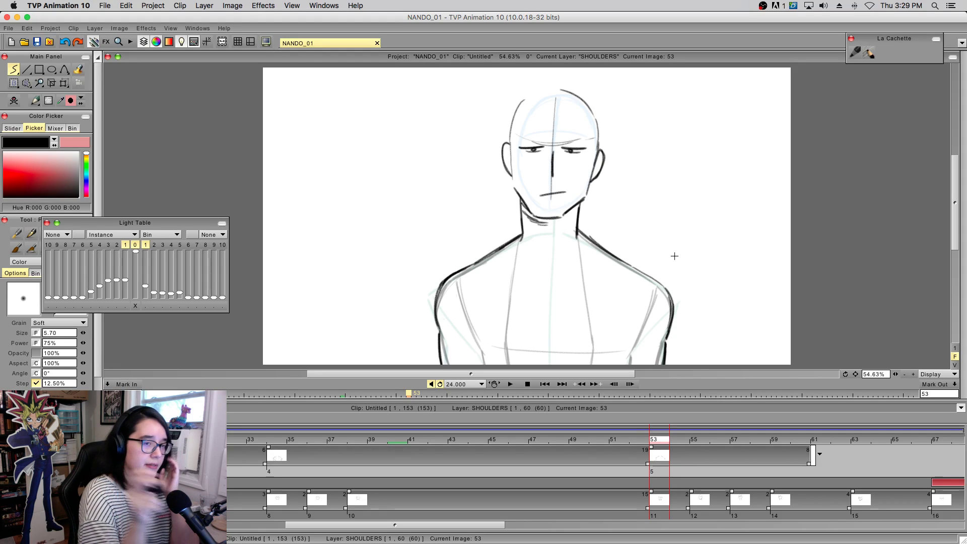
- Draw the two torso lines from the neck base down to the chest line on frame 53, redoing strokes as needed
left_click_drag(522, 235, 506, 327)
mouse_move(514, 267)
left_mouse_down()
mouse_move(507, 332)
mouse_move(504, 312)
left_mouse_up()
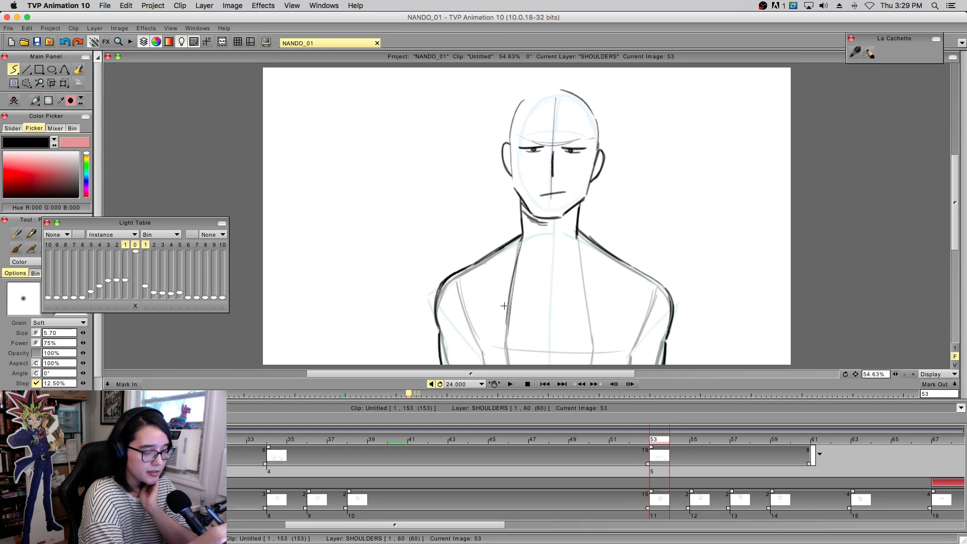
key("super+z")
key("super+z")
key("super+z")
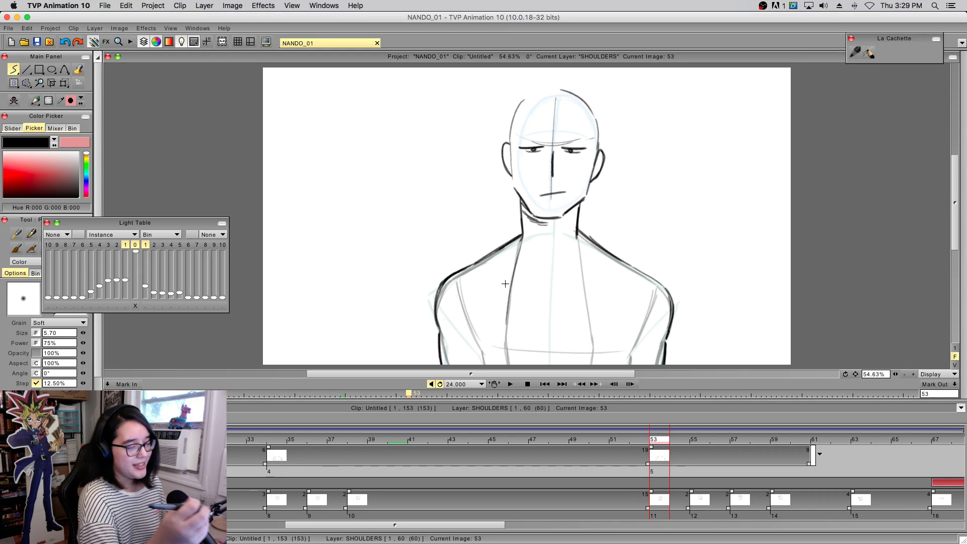
mouse_move(509, 337)
left_mouse_down()
mouse_move(512, 364)
mouse_move(505, 318)
mouse_move(514, 254)
left_mouse_up()
key("ctrl+z")
left_click_drag(507, 334, 518, 230)
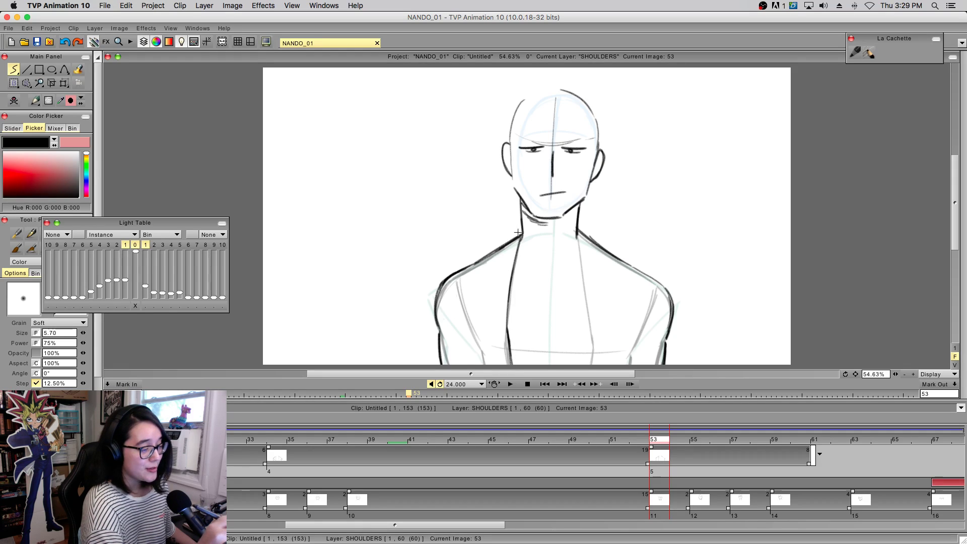
mouse_move(578, 233)
left_mouse_down()
mouse_move(589, 364)
mouse_move(586, 275)
left_mouse_up()
key("ctrl+z")
left_click_drag(579, 229, 593, 332)
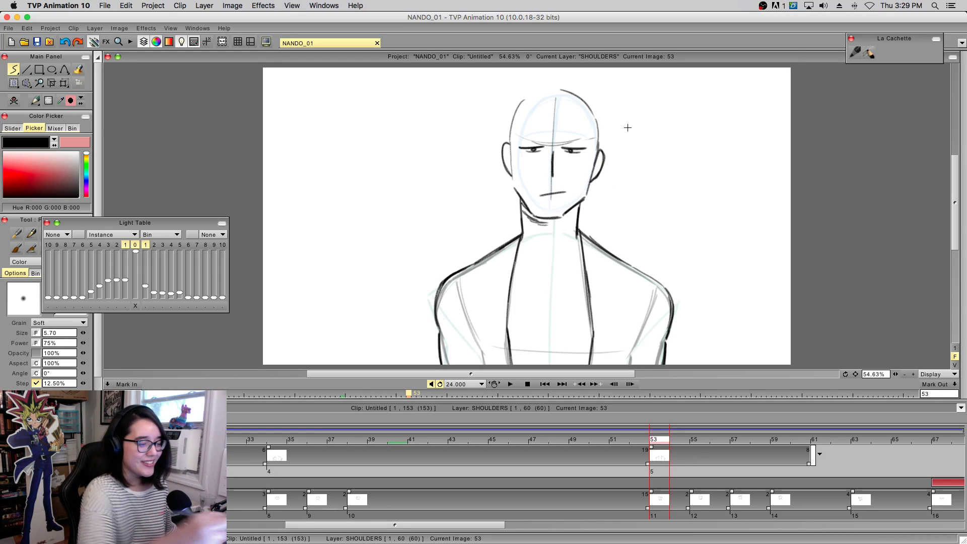
- Draw the inner arm lines on both sides of the chest on frame 53
left_click_drag(462, 272, 481, 352)
left_click_drag(460, 277, 484, 364)
mouse_move(632, 356)
left_mouse_down()
mouse_move(650, 283)
mouse_move(630, 359)
mouse_move(655, 283)
left_mouse_up()
key("super+z")
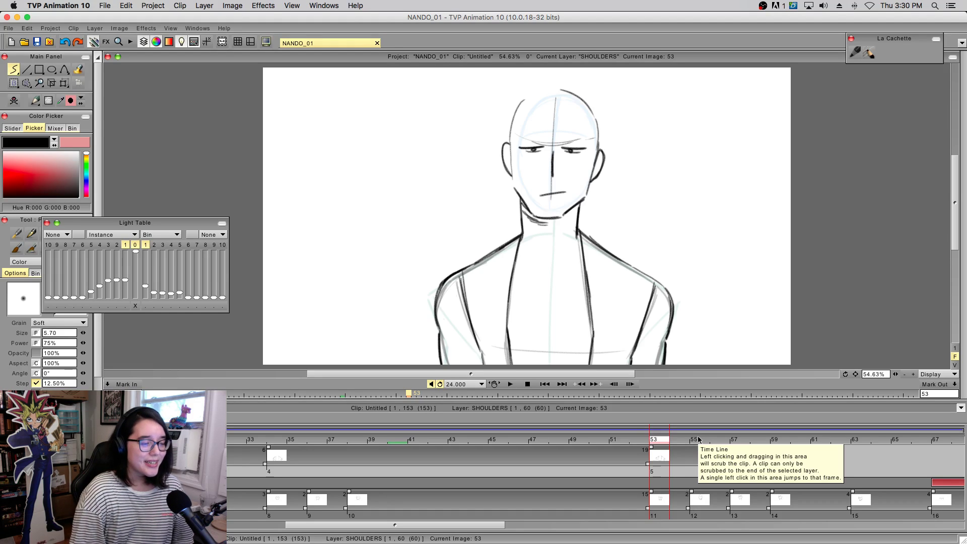
mouse_move(655, 441)
left_mouse_down()
mouse_move(636, 443)
mouse_move(712, 441)
mouse_move(620, 441)
mouse_move(653, 460)
left_mouse_up()
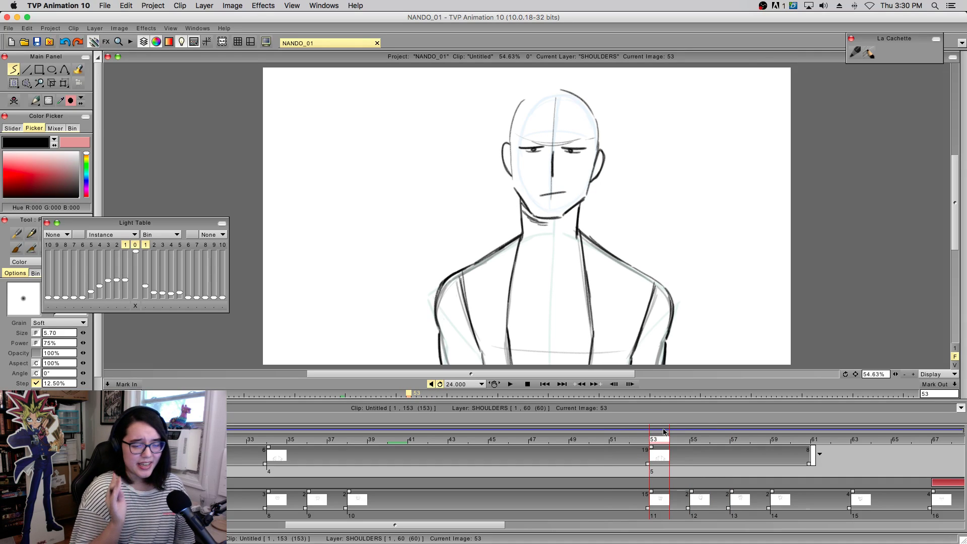
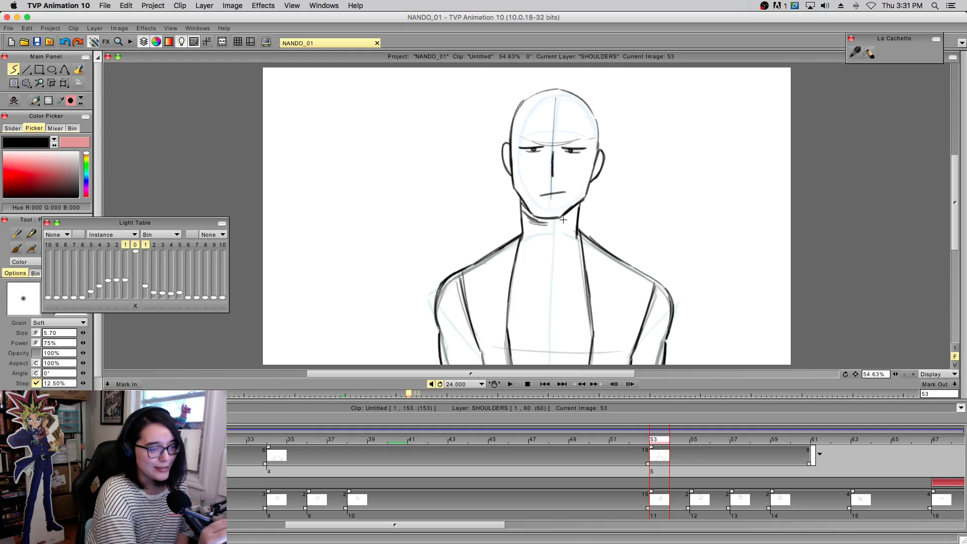
- Add new SHOULDERS drawings at frames 55 and 60, and show two previous light-table images on frame 60
left_click(631, 444)
mouse_move(632, 444)
left_mouse_down()
mouse_move(704, 461)
mouse_move(710, 450)
mouse_move(799, 444)
left_mouse_up()
key("BackSpace")
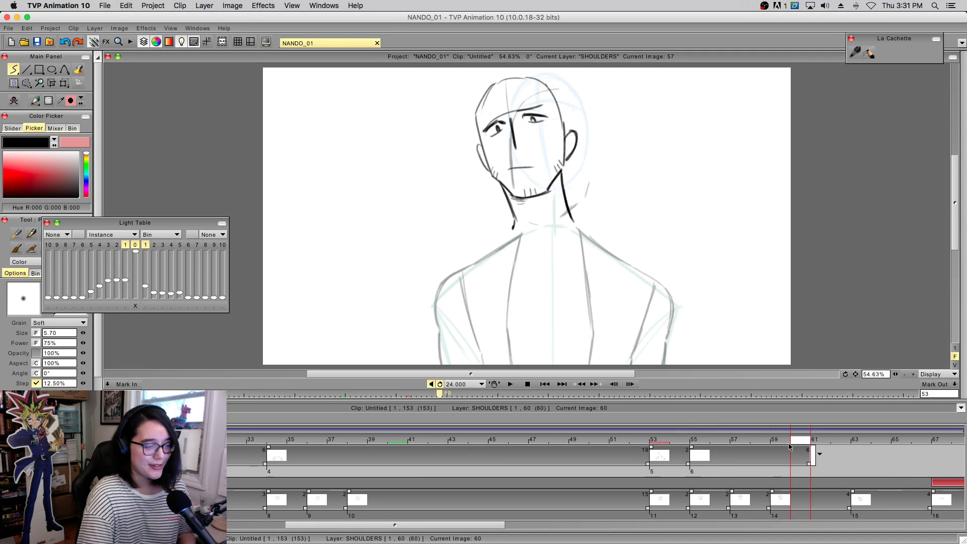
key("Return")
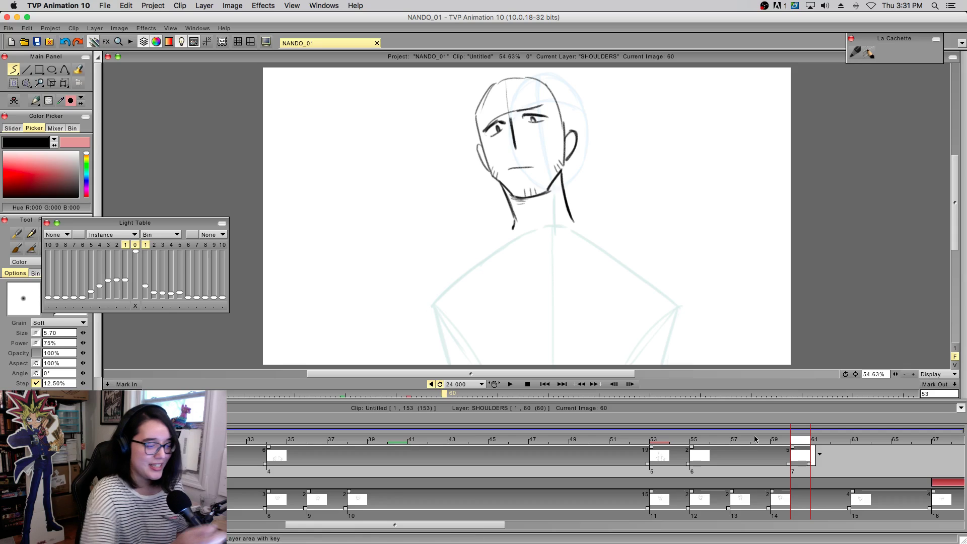
left_click(117, 244)
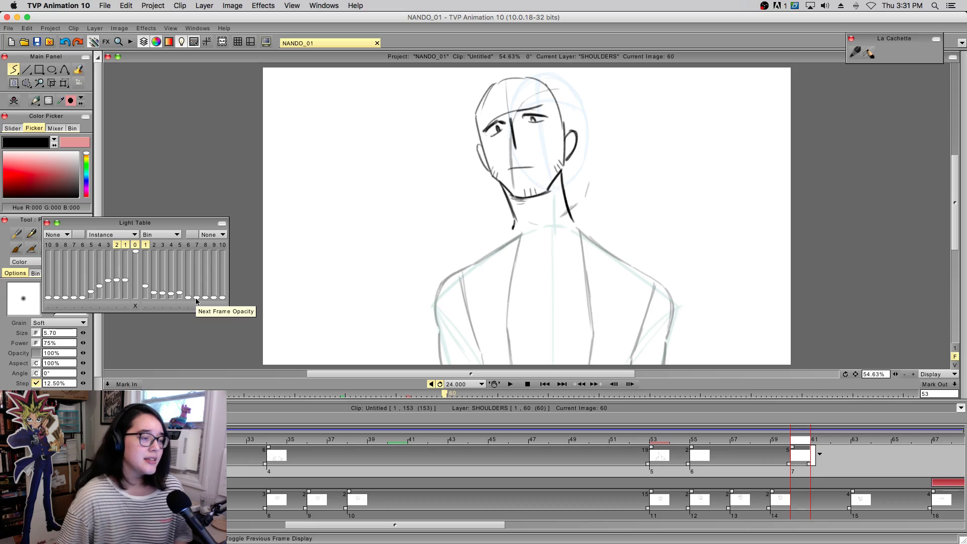
- Sketch both shoulder slopes on frame 60 from the tilted neck's base out to the rough body's shoulder corners
left_click_drag(517, 224, 445, 302)
mouse_move(516, 216)
left_mouse_down()
mouse_move(497, 245)
mouse_move(426, 307)
left_mouse_up()
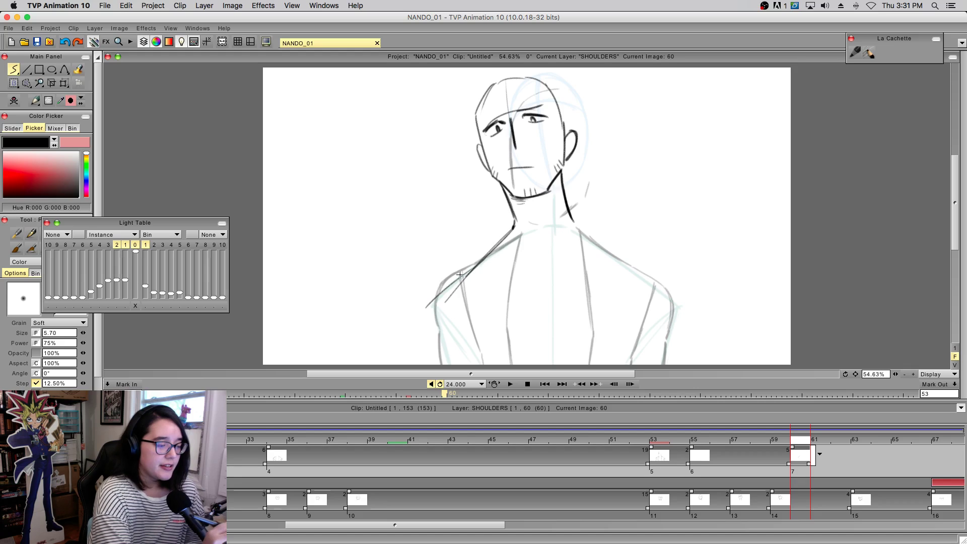
left_click_drag(576, 225, 678, 305)
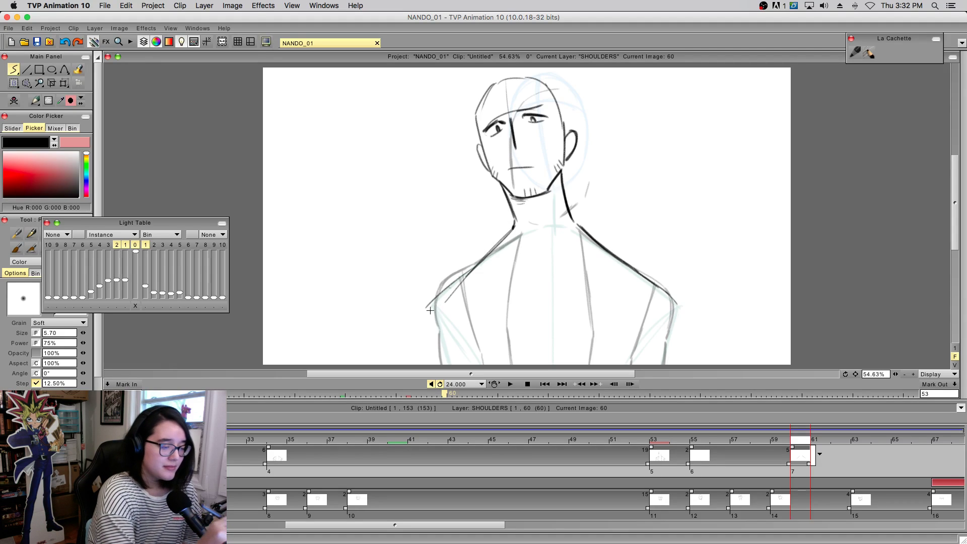
mouse_move(436, 297)
left_mouse_down()
mouse_move(439, 341)
mouse_move(431, 315)
mouse_move(447, 353)
mouse_move(444, 289)
mouse_move(432, 313)
mouse_move(467, 274)
left_mouse_up()
- Draw both outer arm lines on frame 60 and erase the excess around the shoulder corners
key("e")
mouse_move(427, 312)
left_mouse_down()
mouse_move(455, 274)
mouse_move(436, 294)
mouse_move(435, 337)
left_mouse_up()
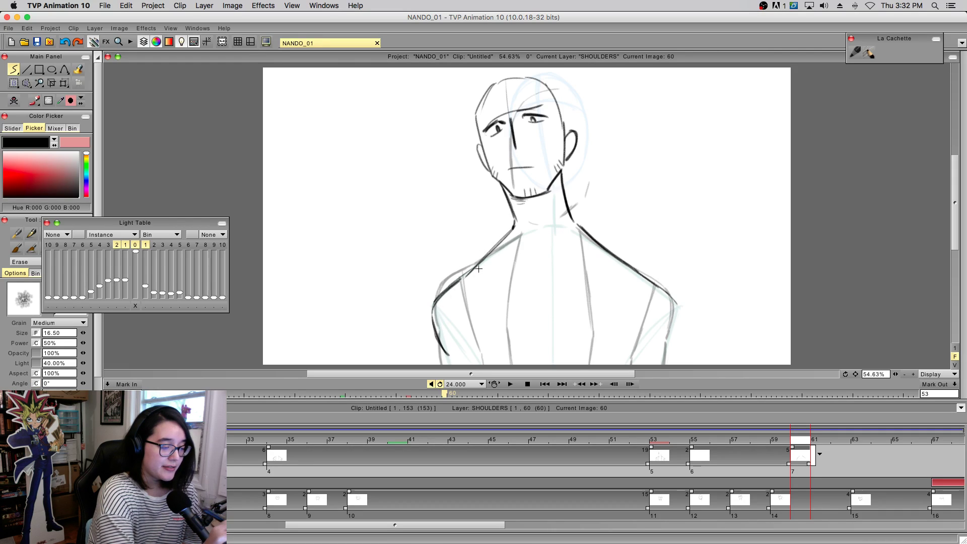
key("e")
mouse_move(676, 302)
left_mouse_down()
mouse_move(659, 355)
mouse_move(664, 343)
left_mouse_up()
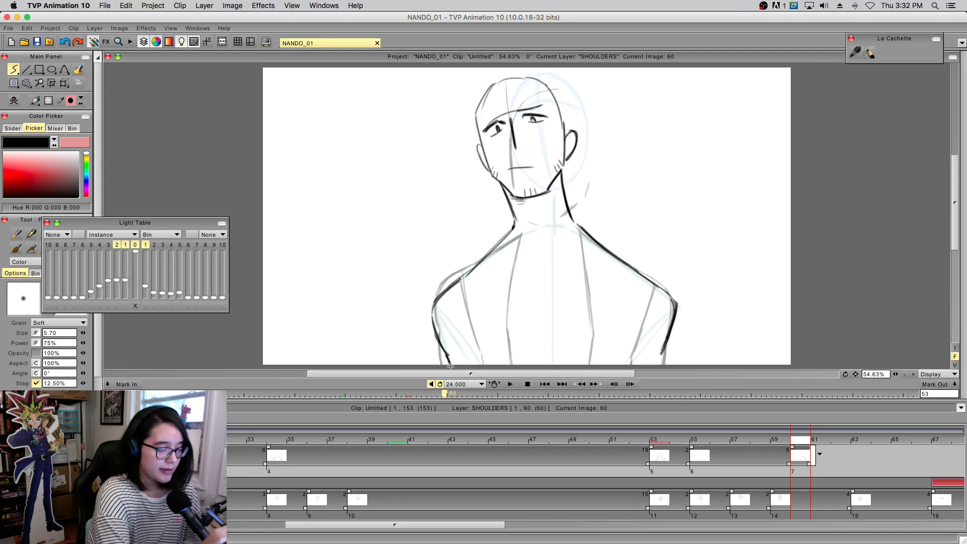
left_click_drag(660, 355, 657, 365)
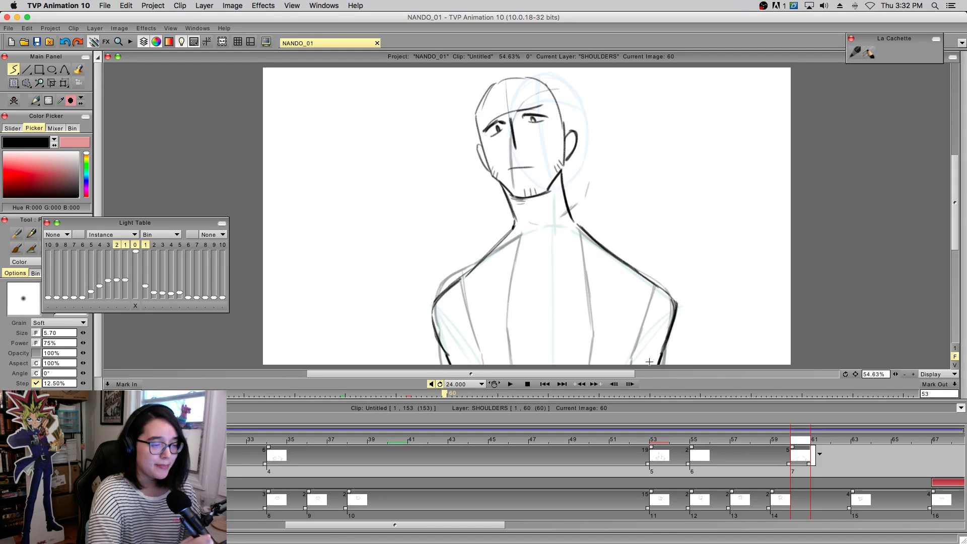
left_click(679, 332)
key("e")
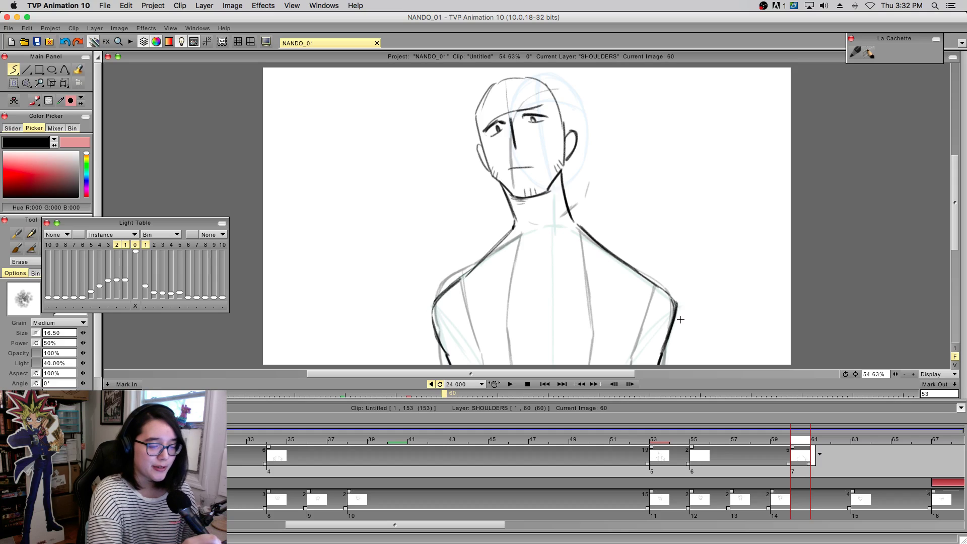
left_click_drag(677, 294, 679, 332)
key("b")
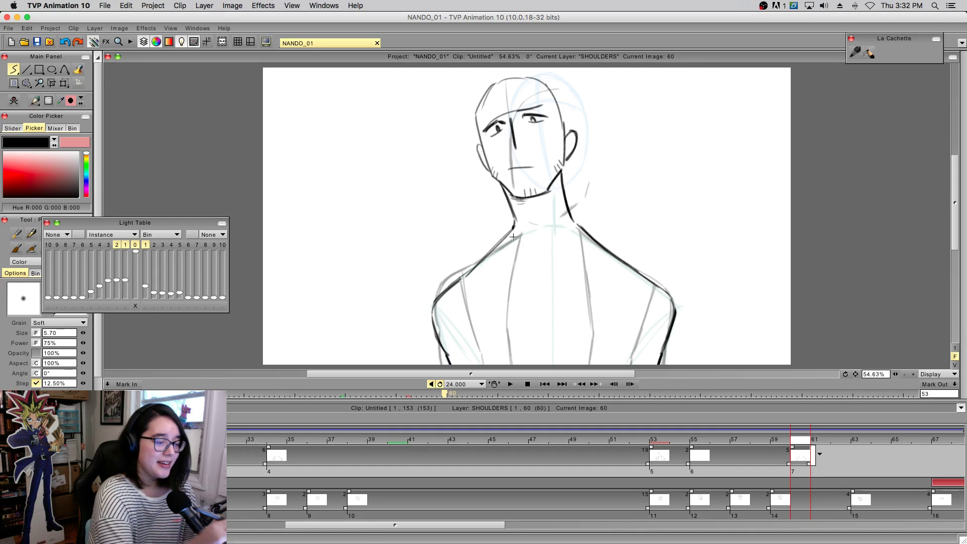
- Draw the viewer-left torso line on frame 60, curving outward from the neck base down to the picture's lower edge
mouse_move(513, 231)
left_mouse_down()
mouse_move(497, 318)
mouse_move(496, 309)
mouse_move(510, 365)
left_mouse_up()
left_click_drag(499, 311, 511, 364)
left_click_drag(500, 332, 510, 230)
left_click_drag(574, 231, 585, 365)
key("super+z")
key("super+z")
left_click_drag(577, 222, 587, 365)
key("super+z")
key("super+z")
left_click_drag(574, 222, 580, 364)
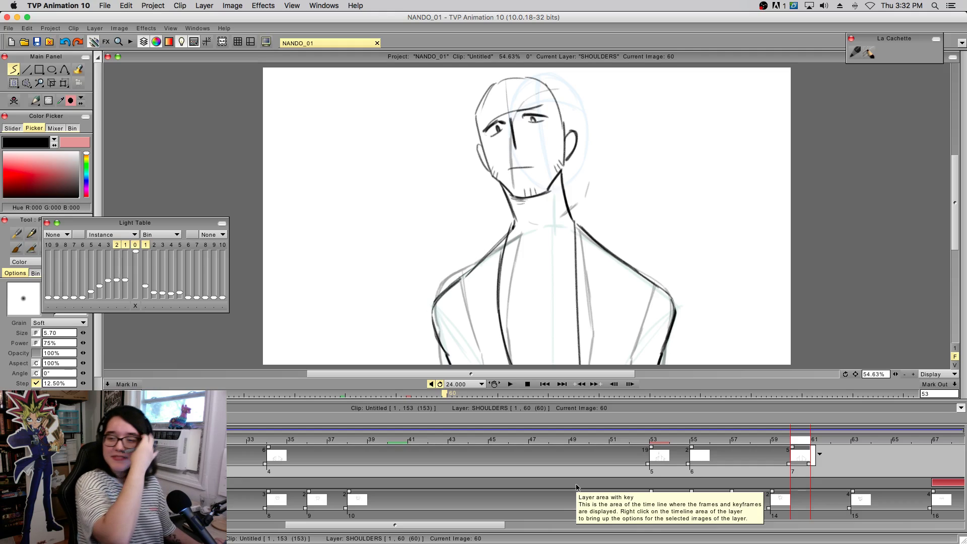
key("super+z")
key("super+shift+z")
key("super+z")
key("super+shift+z")
key("super+z")
key("super+shift+z")
key("super+z")
key("super+shift+z")
- Draw the viewer-right torso line on frame 60 with a slight outward bend, and clean up the opposite line's top at the neck
left_click_drag(576, 222, 587, 366)
key("super+z")
left_click_drag(573, 220, 579, 277)
left_click_drag(574, 229, 588, 401)
key("super+z")
left_click_drag(579, 260, 589, 366)
left_click_drag(580, 279, 588, 367)
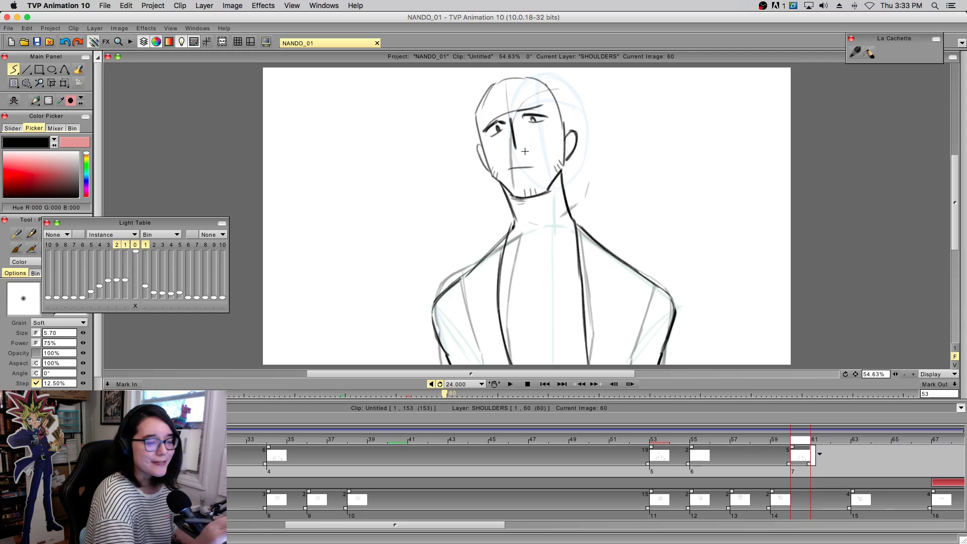
mouse_move(504, 266)
left_mouse_down()
mouse_move(512, 220)
mouse_move(502, 274)
left_mouse_up()
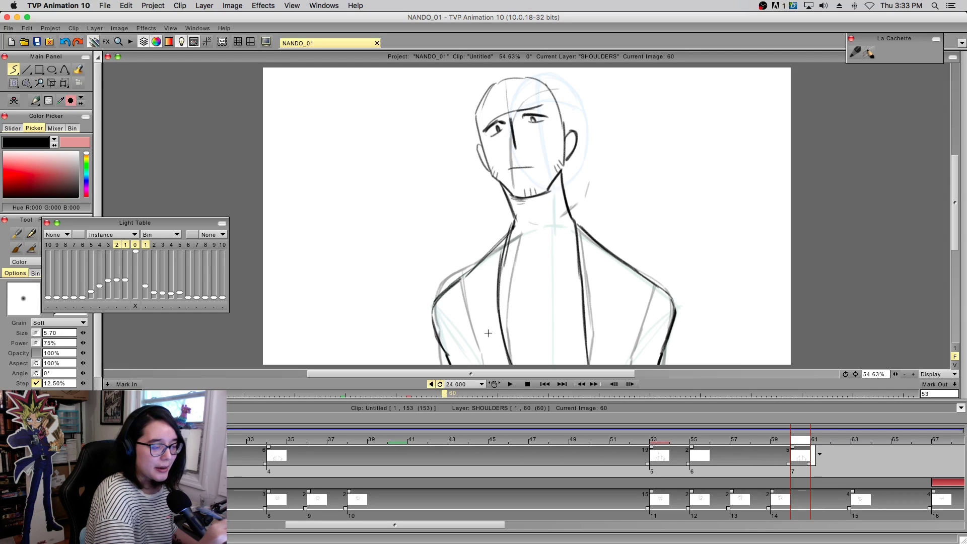
key("e")
mouse_move(519, 226)
left_mouse_down()
mouse_move(505, 266)
mouse_move(512, 229)
left_mouse_up()
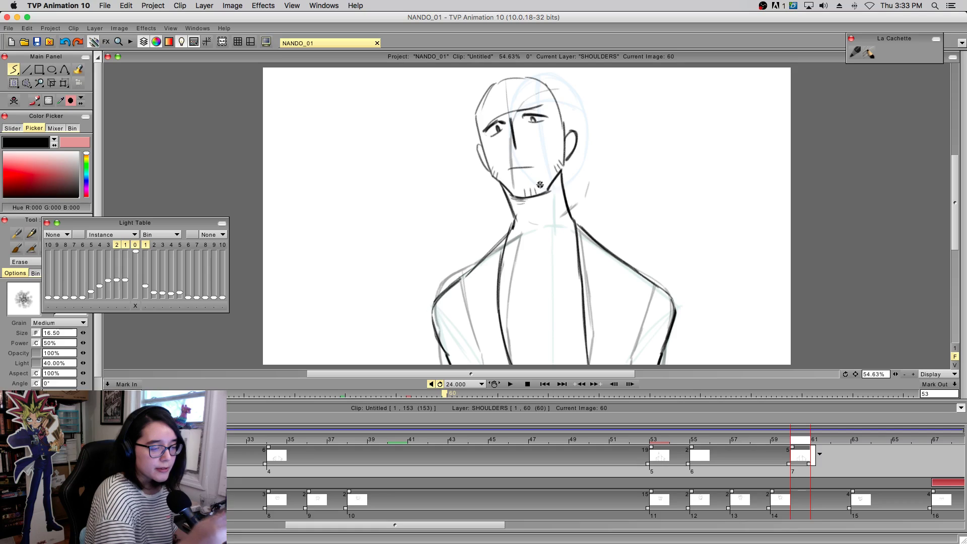
- Retime the frame 60 shoulder drawing to frame 59 and add a new in-between drawing at frame 57
key("n")
mouse_move(801, 439)
left_mouse_down()
mouse_move(578, 469)
mouse_move(719, 469)
left_mouse_up()
key("Right")
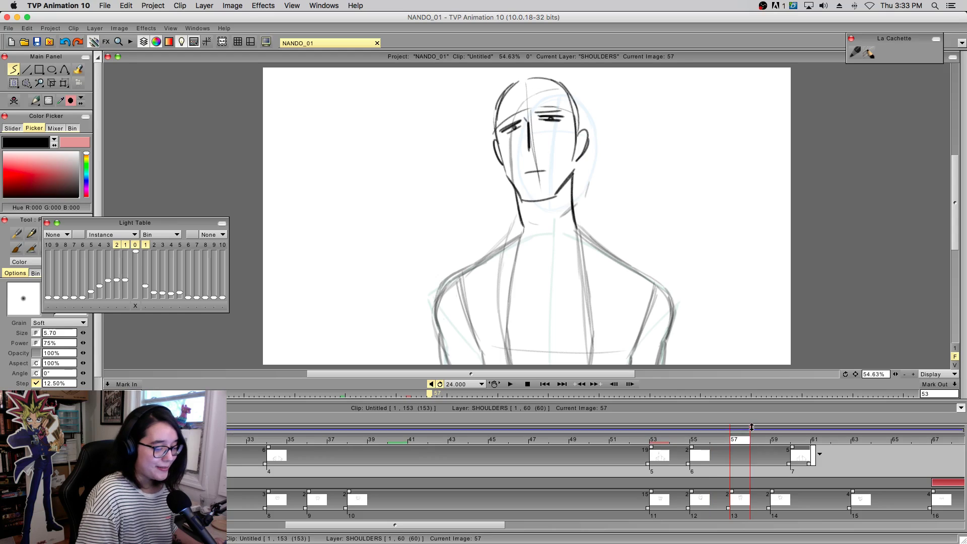
mouse_move(753, 442)
left_mouse_down()
mouse_move(785, 444)
mouse_move(701, 454)
mouse_move(742, 457)
left_mouse_up()
key("i")
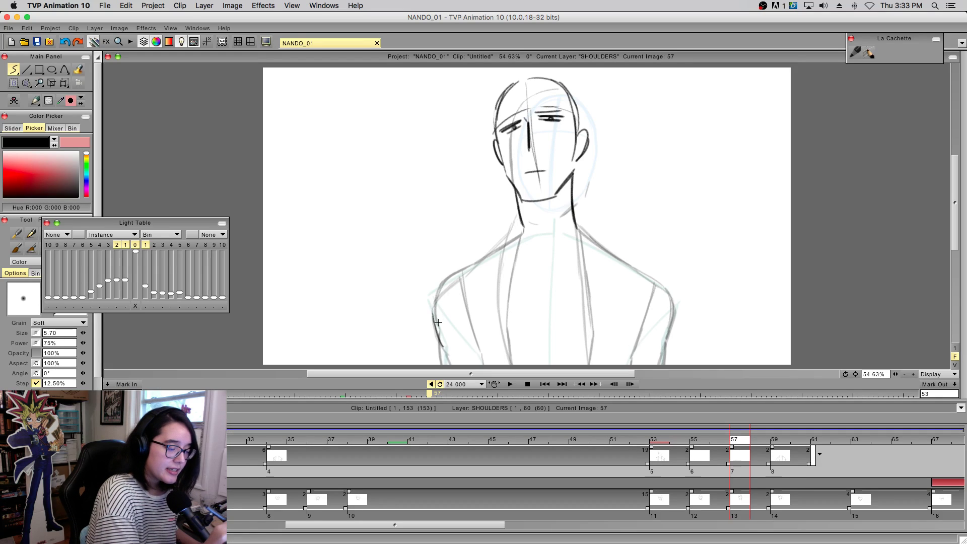
- Draw the in-between shoulder slopes and outer arm lines on frame 57 between the light-table references
mouse_move(433, 301)
left_mouse_down()
mouse_move(446, 349)
mouse_move(471, 269)
mouse_move(522, 229)
left_mouse_up()
key("super+z")
mouse_move(475, 266)
left_mouse_down()
mouse_move(517, 229)
mouse_move(584, 232)
mouse_move(628, 266)
left_mouse_up()
key("super+z")
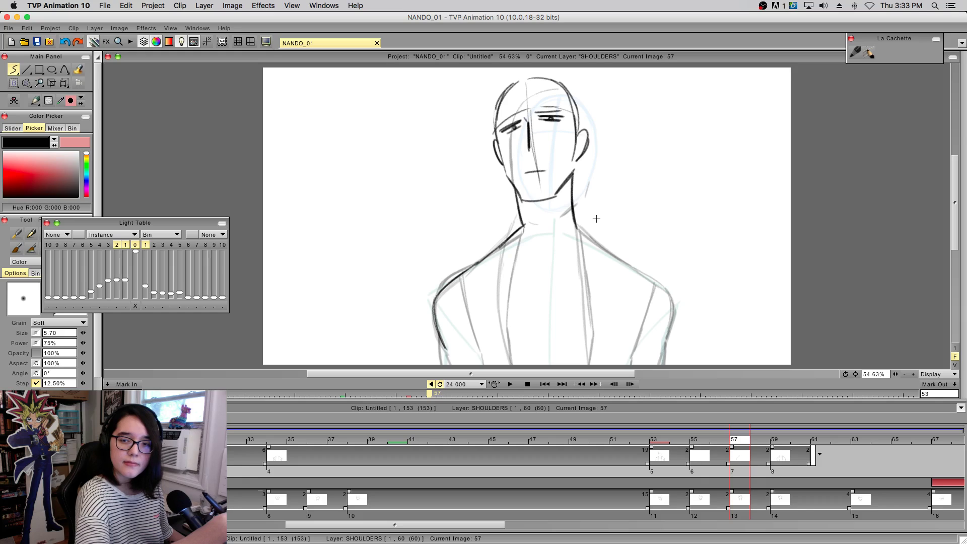
mouse_move(583, 232)
left_mouse_down()
mouse_move(668, 293)
mouse_move(665, 343)
left_mouse_up()
key("super+z")
left_click_drag(669, 296, 661, 366)
left_click_drag(664, 346, 660, 367)
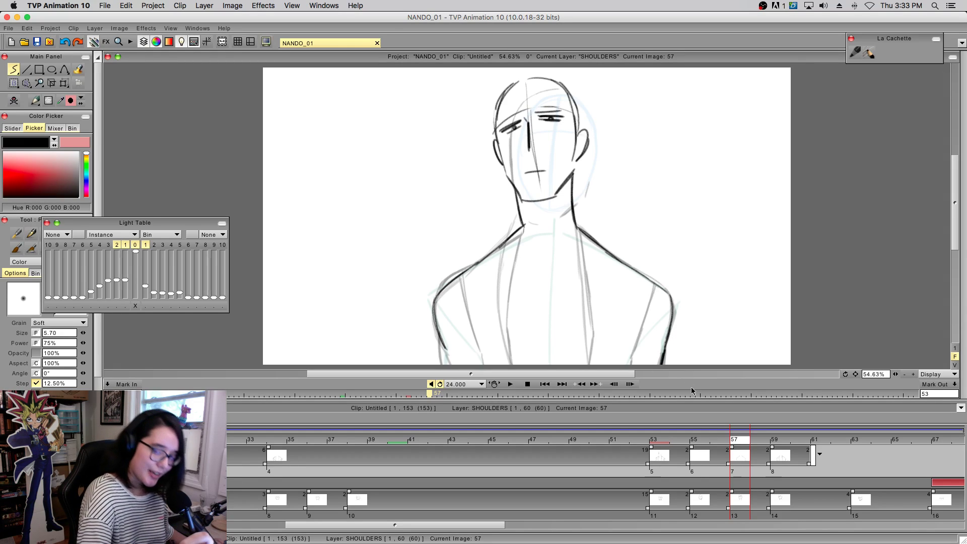
left_click_drag(443, 344, 446, 373)
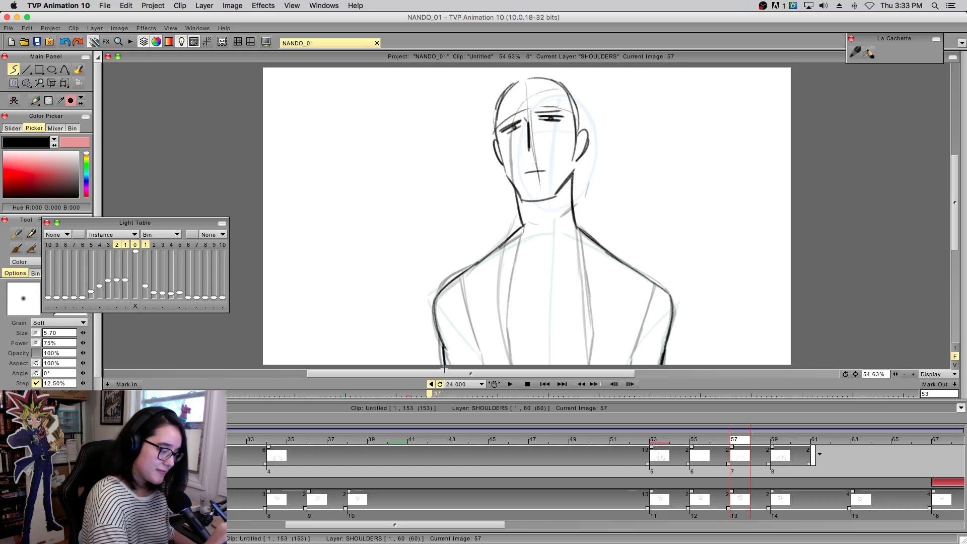
- Draw the viewer-left in-between torso line on frame 57, redoing strokes until it sits between the references
left_click_drag(503, 315, 511, 358)
key("super+z")
mouse_move(504, 316)
left_mouse_down()
mouse_move(509, 366)
mouse_move(510, 226)
mouse_move(503, 337)
left_mouse_up()
key("super+z")
key("super+z")
left_click_drag(512, 241, 501, 331)
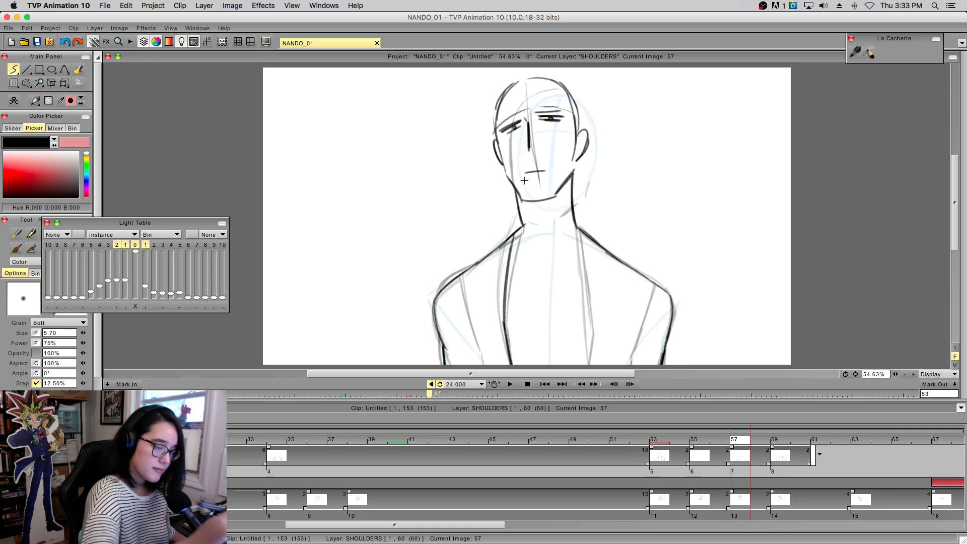
- Draw the viewer-right in-between torso line on frame 57, redoing strokes until it fits, and move to frame 55
mouse_move(589, 348)
left_mouse_down()
mouse_move(590, 363)
mouse_move(579, 257)
mouse_move(584, 283)
left_mouse_up()
key("super+z")
mouse_move(580, 248)
left_mouse_down()
mouse_move(588, 331)
mouse_move(582, 262)
left_mouse_up()
key("super+z")
key("super+z")
mouse_move(589, 337)
left_mouse_down()
mouse_move(575, 231)
mouse_move(588, 315)
left_mouse_up()
key("super+z")
left_click_drag(584, 280, 589, 343)
key("super+z")
left_click_drag(584, 279, 589, 327)
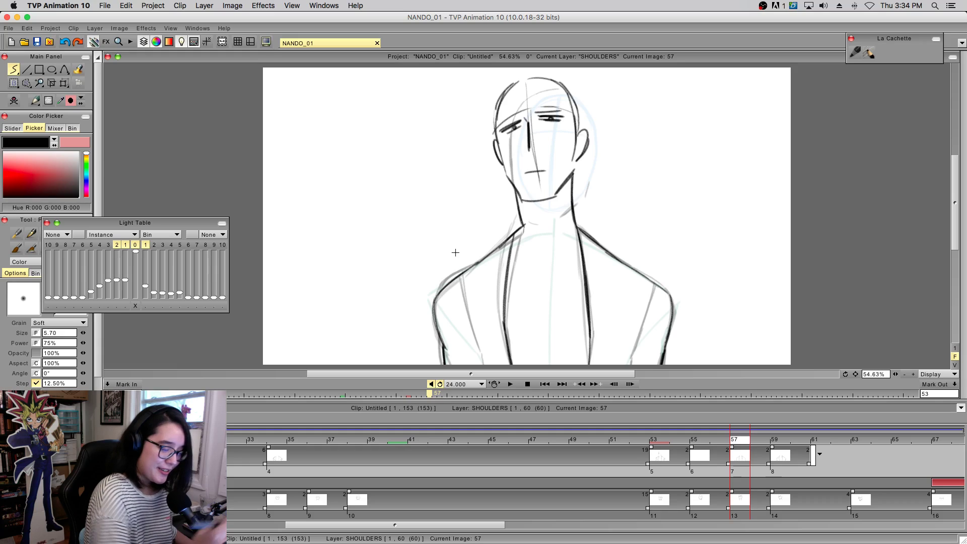
left_click(700, 441)
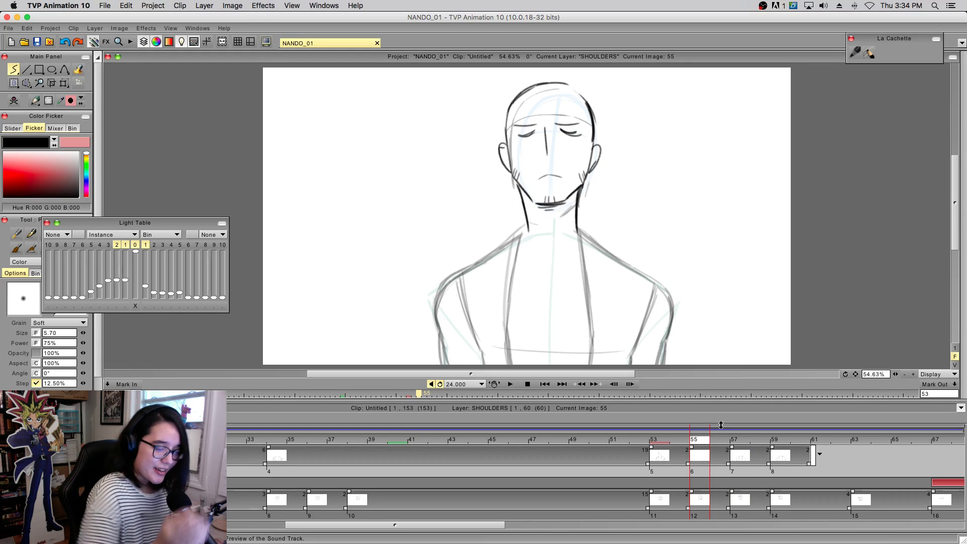
- Draw the inner arm lines on both sides of the frame 59 shoulder drawing
left_click(783, 450)
mouse_move(440, 300)
left_mouse_down()
mouse_move(485, 365)
mouse_move(476, 353)
left_mouse_up()
left_click_drag(657, 295, 623, 354)
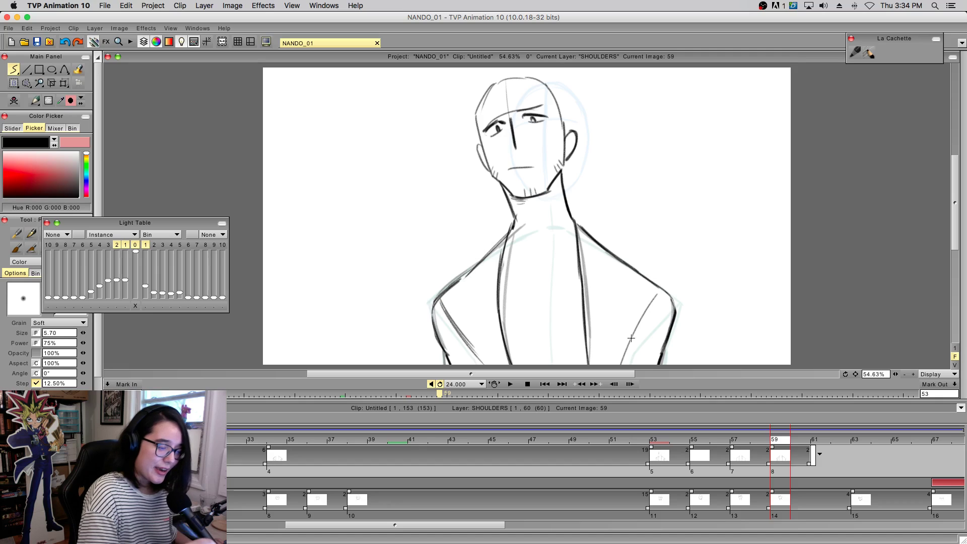
left_click_drag(656, 290, 620, 368)
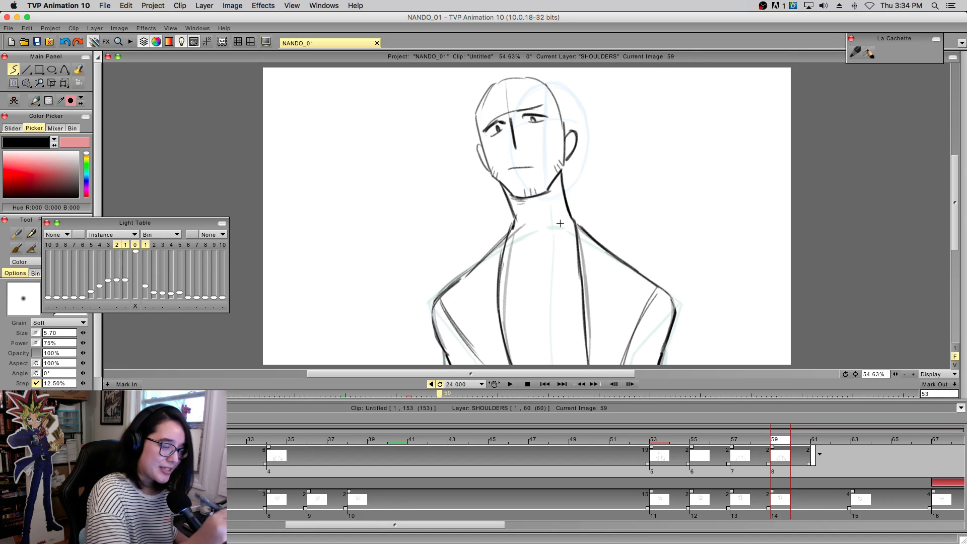
- Draw both shoulder slopes and outer arm lines on frame 55 over the light-table references
mouse_move(724, 442)
left_mouse_down()
mouse_move(531, 457)
mouse_move(703, 459)
left_mouse_up()
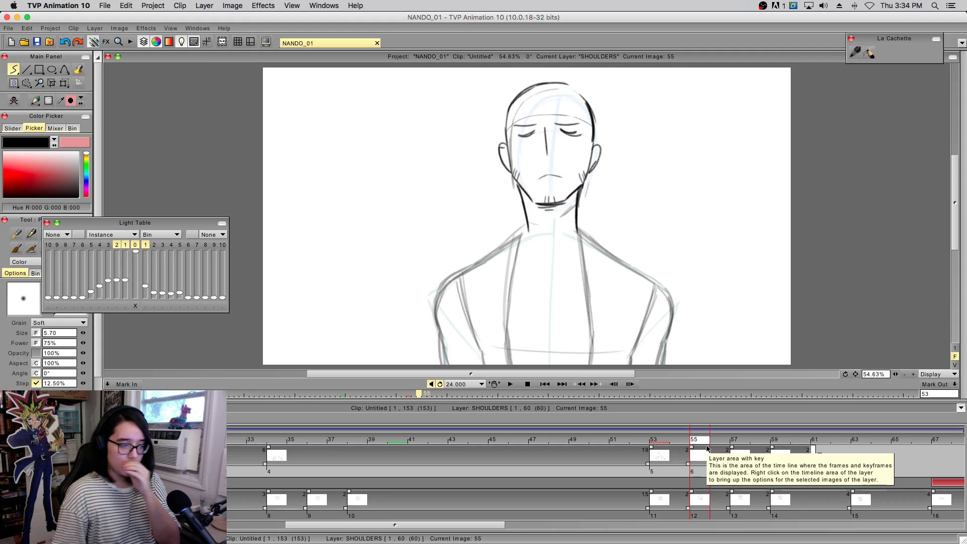
mouse_move(441, 336)
left_mouse_down()
mouse_move(453, 278)
mouse_move(525, 229)
left_mouse_up()
mouse_move(490, 257)
left_mouse_down()
mouse_move(529, 227)
mouse_move(623, 265)
mouse_move(673, 302)
left_mouse_up()
left_click_drag(665, 344, 661, 364)
mouse_move(662, 363)
left_mouse_down()
mouse_move(669, 302)
mouse_move(672, 326)
left_mouse_up()
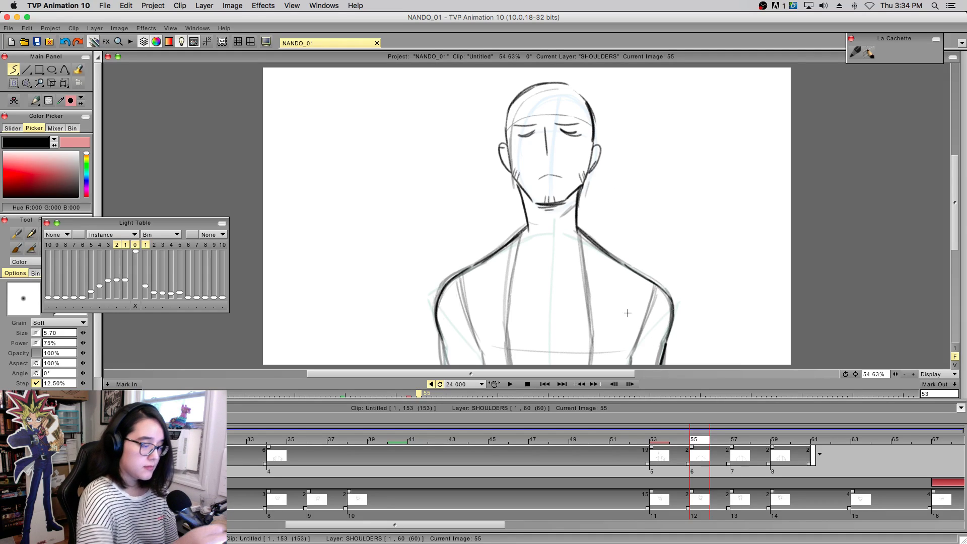
left_click_drag(442, 338, 445, 365)
- Draw both inner arm lines and the two torso lines on frame 55
left_click_drag(458, 276, 482, 352)
left_click_drag(654, 289, 634, 356)
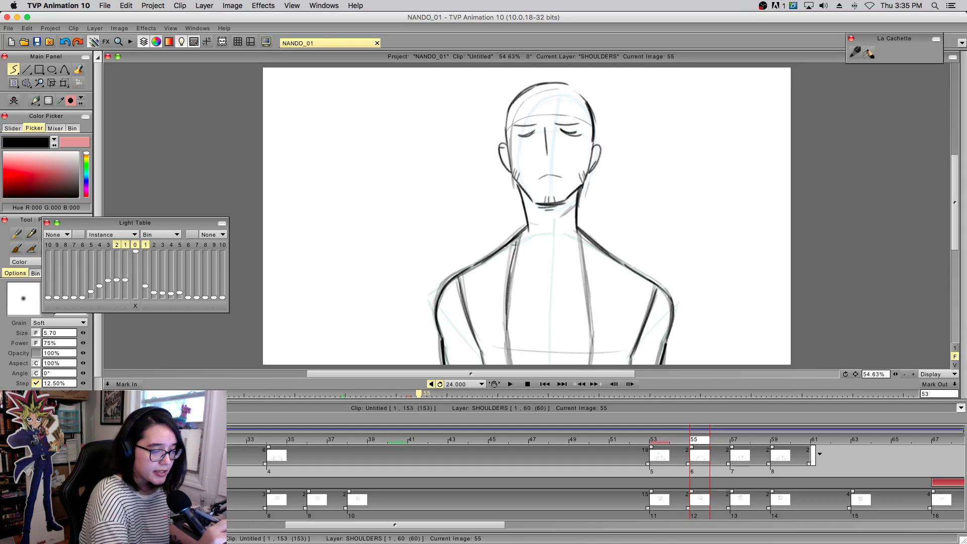
left_click_drag(591, 363, 593, 328)
left_click_drag(580, 230, 586, 311)
key("super+z")
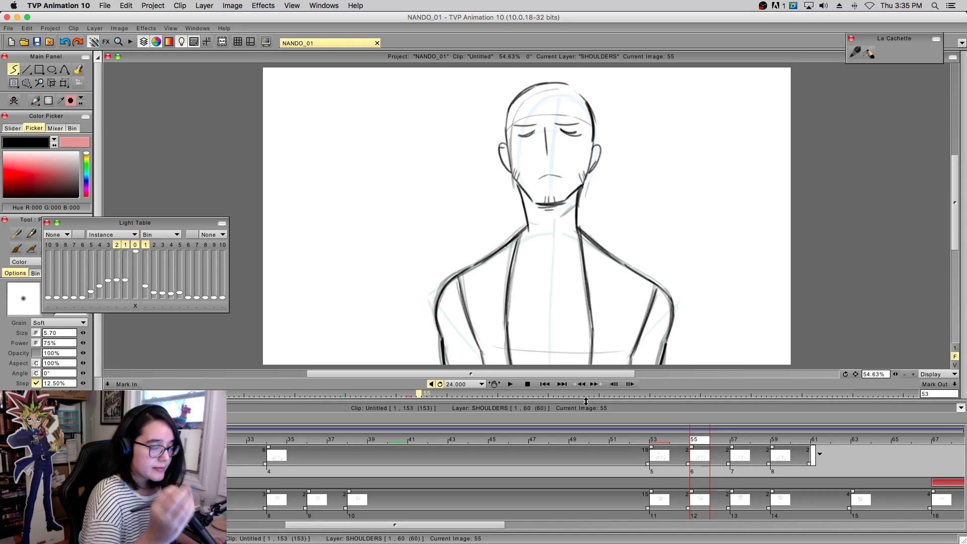
- Erase the torso lines on frame 53 and redraw the viewer-left one slightly inward, redoing strokes until it fits
mouse_move(699, 442)
left_mouse_down()
mouse_move(606, 469)
mouse_move(857, 468)
mouse_move(556, 471)
mouse_move(697, 471)
mouse_move(665, 495)
mouse_move(667, 470)
left_mouse_up()
key("e")
mouse_move(507, 330)
left_mouse_down()
mouse_move(511, 363)
mouse_move(524, 239)
mouse_move(591, 353)
mouse_move(589, 275)
left_mouse_up()
key("e")
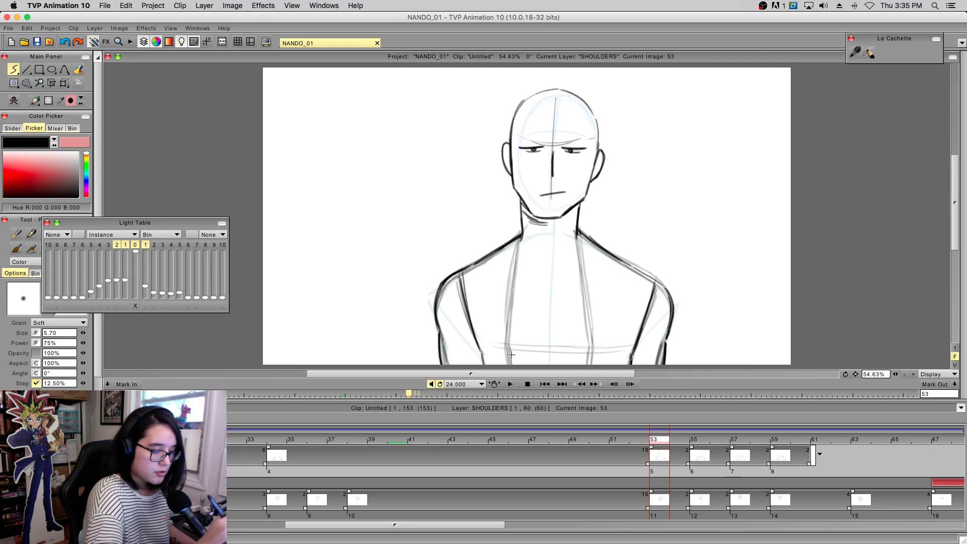
left_click_drag(522, 234, 511, 346)
left_click_drag(523, 233, 510, 347)
left_click_drag(516, 291, 509, 353)
mouse_move(512, 308)
left_mouse_down()
mouse_move(511, 355)
mouse_move(512, 283)
left_mouse_up()
key("super+z")
key("super+z")
key("super+z")
left_click_drag(519, 234, 513, 364)
left_click_drag(513, 323, 511, 355)
- Redraw the viewer-right torso line on frame 53, redoing the stroke until it fits, and flip frames to check it
left_click_drag(577, 230, 589, 363)
key("super+z")
left_click_drag(577, 231, 589, 360)
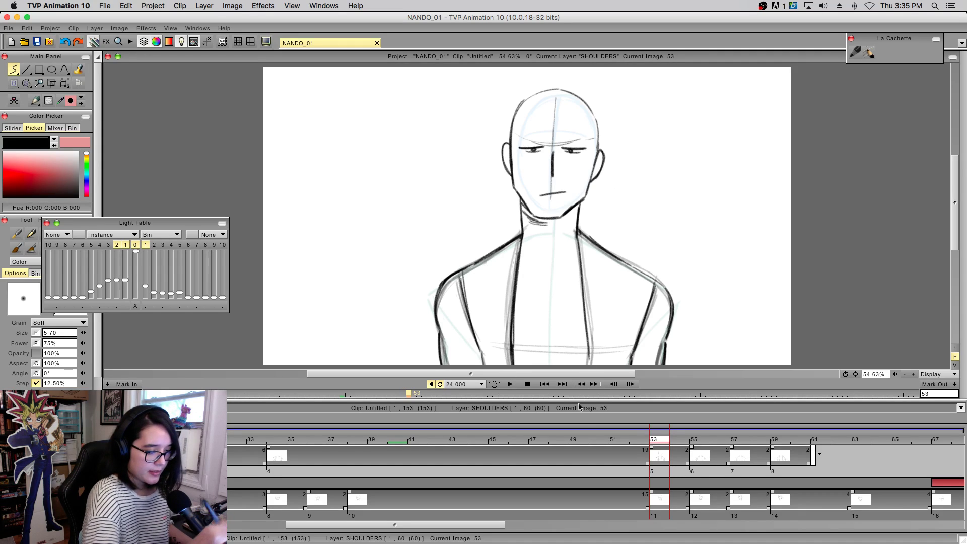
key("super+z")
left_click_drag(578, 230, 586, 362)
left_click_drag(584, 314, 587, 354)
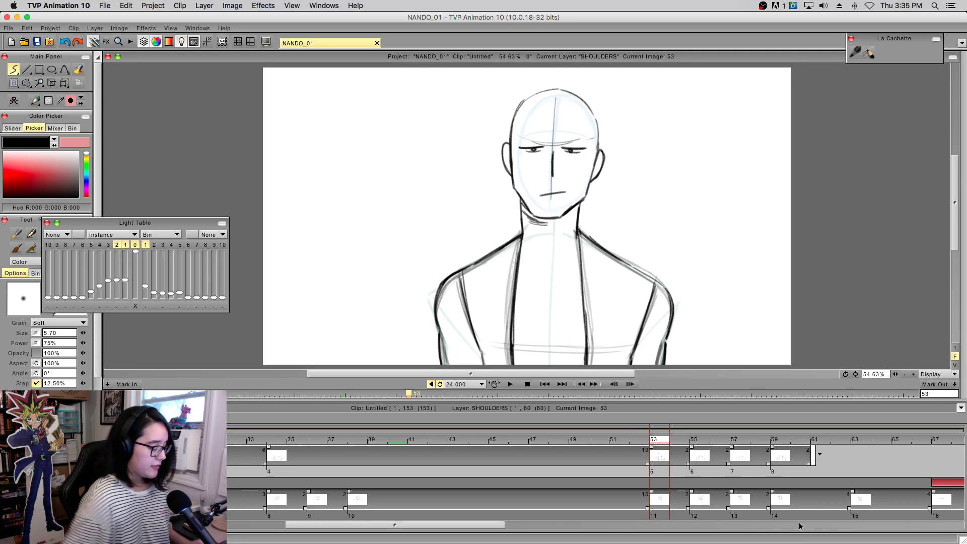
key("Left")
key("Right")
key("Left")
key("Right")
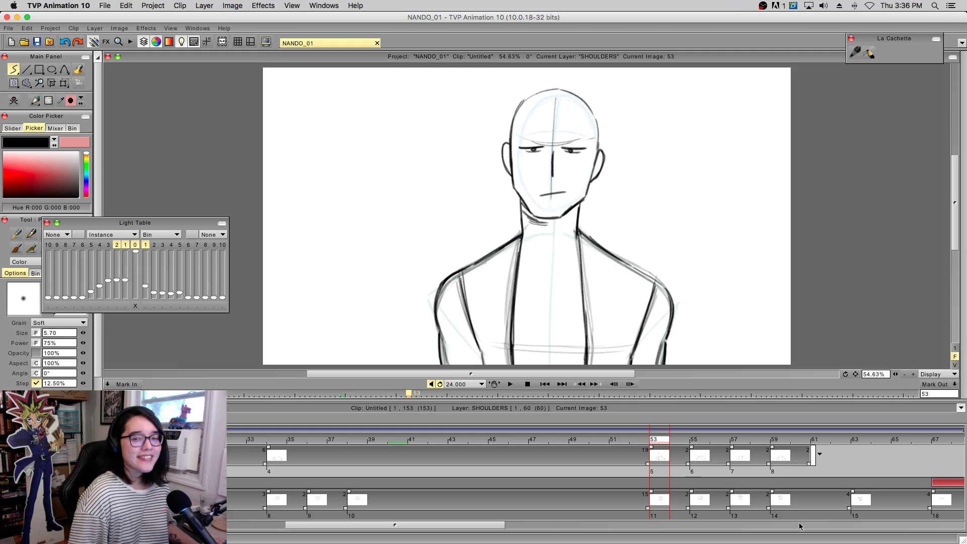
- Add a new shoulder drawing at frame 63 and draw the viewer-left shoulder slope and outer arm line
mouse_move(635, 447)
left_mouse_down()
mouse_move(732, 462)
mouse_move(883, 449)
mouse_move(810, 455)
mouse_move(858, 458)
left_mouse_up()
mouse_move(859, 443)
left_mouse_down()
mouse_move(796, 442)
mouse_move(857, 439)
left_mouse_up()
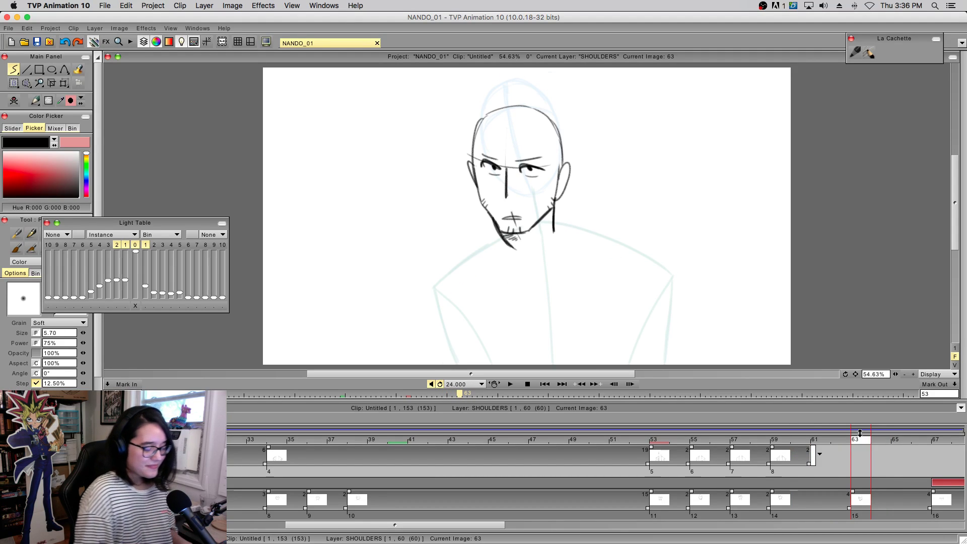
mouse_move(938, 441)
left_mouse_down()
mouse_move(965, 442)
mouse_move(720, 475)
left_mouse_up()
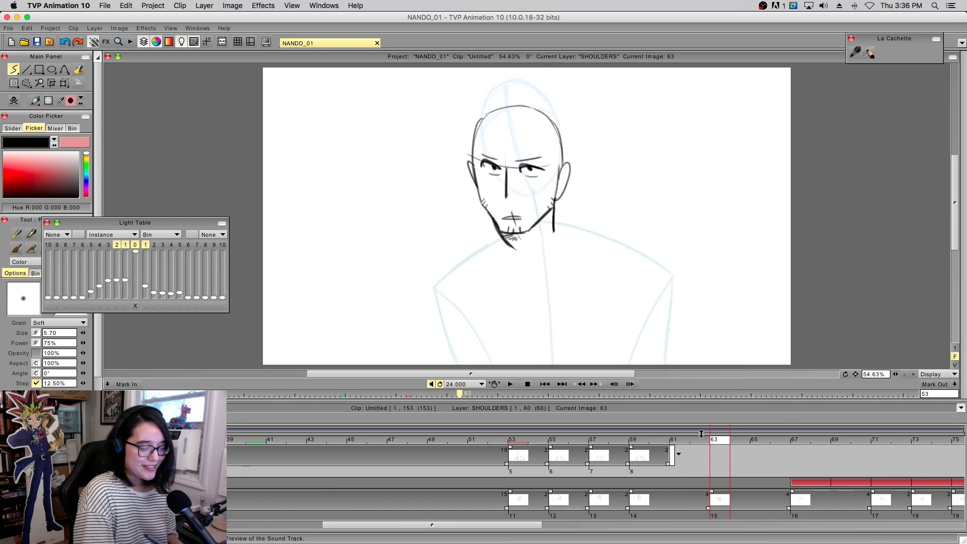
key("BackSpace")
left_click_drag(505, 235, 434, 281)
key("super+z")
mouse_move(501, 235)
left_mouse_down()
mouse_move(435, 269)
mouse_move(437, 320)
left_mouse_up()
left_click_drag(489, 241, 435, 278)
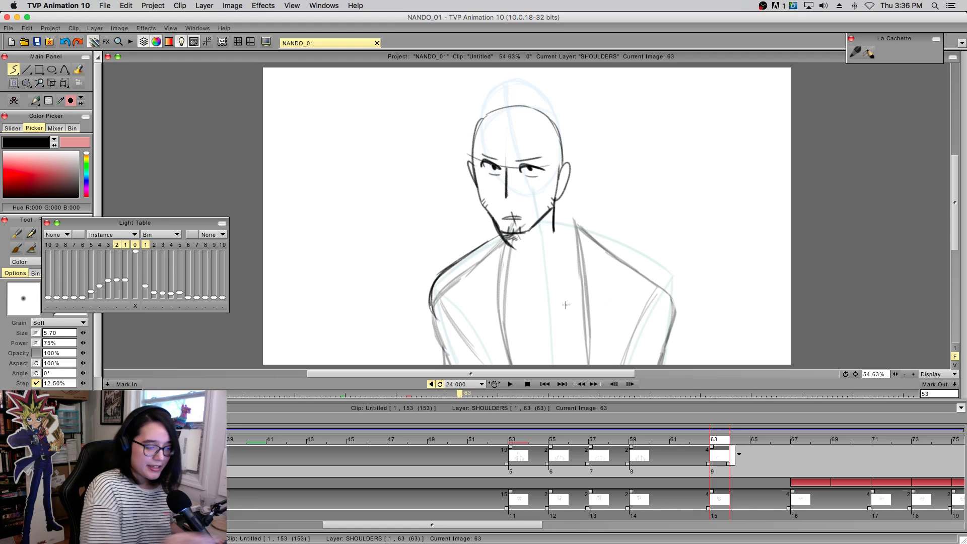
left_click_drag(437, 320, 455, 364)
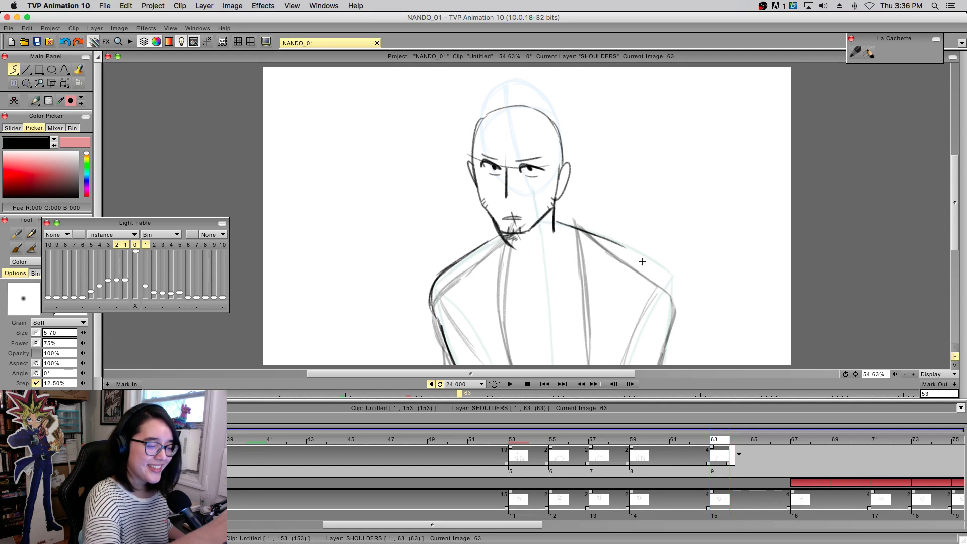
- Draw the viewer-right shoulder slope on frame 63, curving from the neck down to the top of the arm
left_click_drag(556, 221, 621, 248)
key("ctrl+z")
left_click_drag(552, 217, 626, 247)
mouse_move(554, 219)
left_mouse_down()
mouse_move(656, 265)
mouse_move(669, 287)
left_mouse_up()
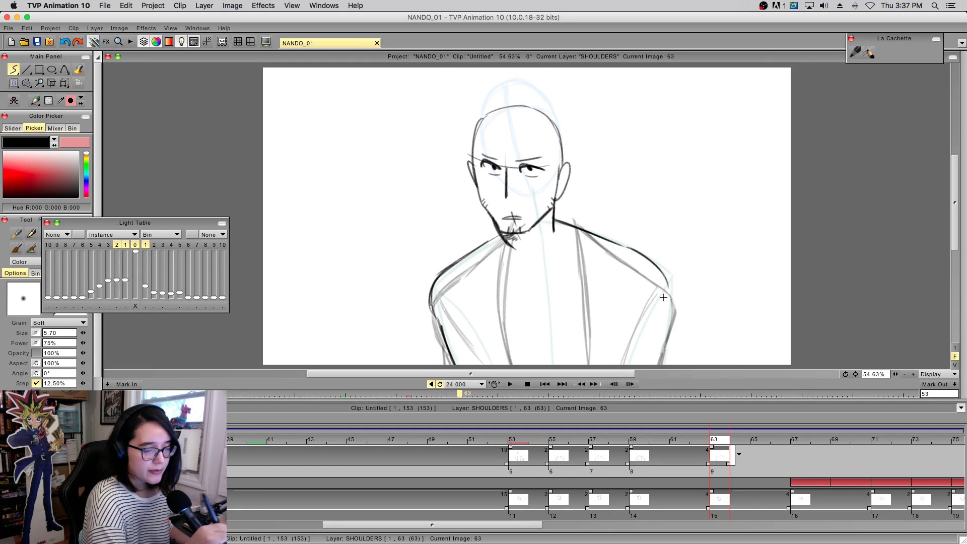
- Rough in the viewer-left inner arm line, the lower chest curve and an oval for the viewer-right shoulder on frame 63
left_click_drag(443, 277, 448, 335)
left_click_drag(437, 296, 452, 331)
mouse_move(443, 279)
left_mouse_down()
mouse_move(469, 330)
mouse_move(496, 351)
left_mouse_up()
key("super+z")
key("super+z")
mouse_move(452, 271)
left_mouse_down()
mouse_move(485, 349)
mouse_move(475, 330)
mouse_move(590, 363)
left_mouse_up()
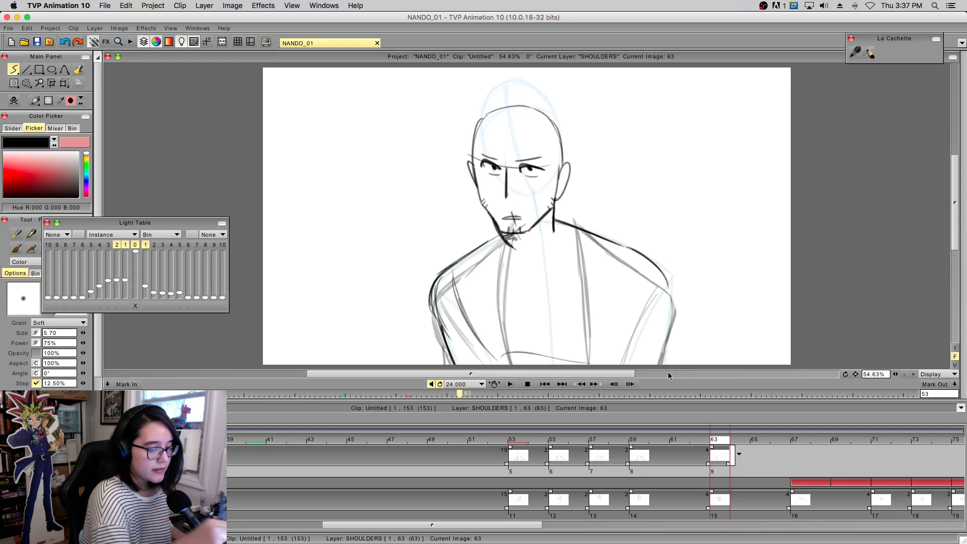
mouse_move(631, 253)
left_mouse_down()
mouse_move(633, 343)
mouse_move(645, 335)
mouse_move(627, 256)
mouse_move(637, 346)
mouse_move(626, 257)
left_mouse_up()
- Erase the viewer-left shoulder corner and outer arm on frame 63 and redraw them slightly inward
mouse_move(447, 272)
left_mouse_down()
mouse_move(441, 332)
mouse_move(476, 352)
left_mouse_up()
key("ctrl+z")
left_click_drag(446, 274, 442, 355)
key("e")
mouse_move(438, 262)
left_mouse_down()
mouse_move(450, 363)
mouse_move(436, 286)
mouse_move(441, 354)
left_mouse_up()
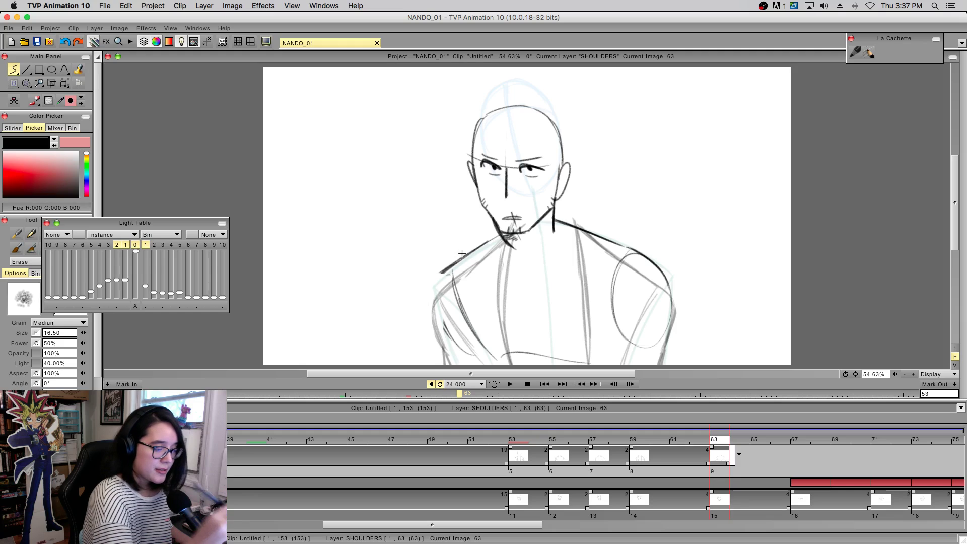
key("b")
mouse_move(442, 276)
left_mouse_down()
mouse_move(459, 345)
mouse_move(442, 324)
left_mouse_up()
key("ctrl+z")
mouse_move(439, 267)
left_mouse_down()
mouse_move(441, 322)
mouse_move(459, 367)
left_mouse_up()
key("ctrl+z")
key("ctrl+z")
left_click_drag(445, 331, 459, 367)
left_click_drag(444, 336, 458, 366)
- Draw the viewer-right outer arm line and the side line beneath the armpit on frame 63
left_click_drag(660, 269, 663, 352)
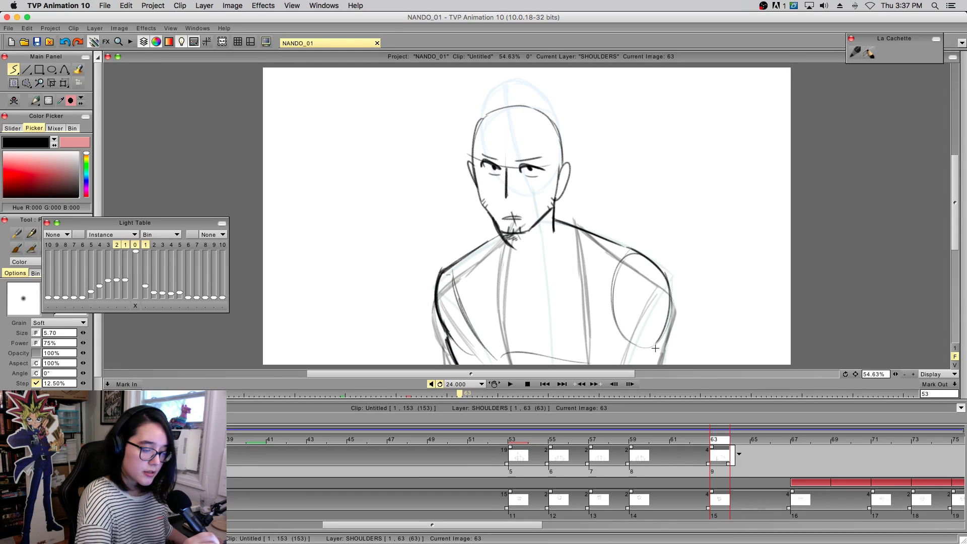
left_click_drag(654, 347, 648, 364)
left_click_drag(615, 272, 616, 362)
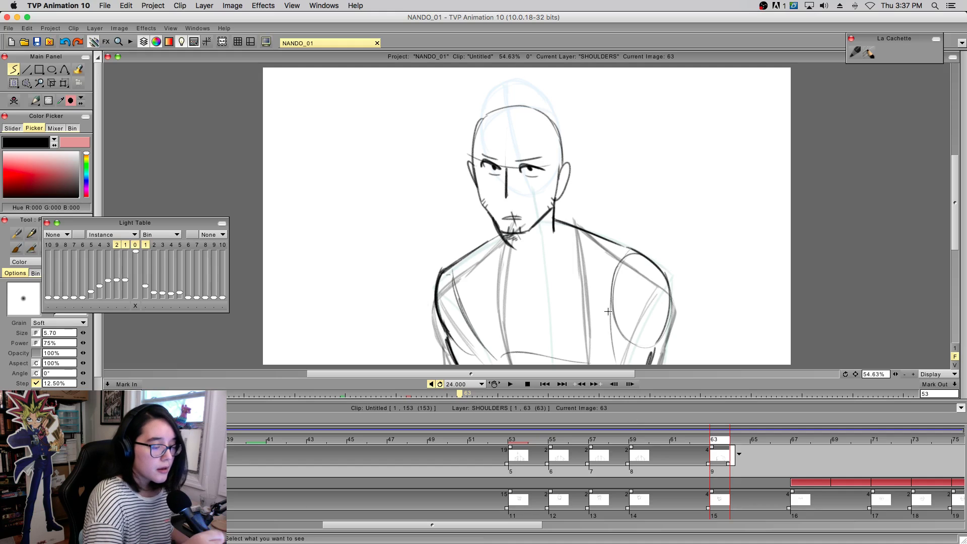
- Compare frames 57 and 59, and rework the viewer-right inner and outer arm lines on frame 59
mouse_move(537, 442)
left_mouse_down()
mouse_move(788, 454)
mouse_move(592, 470)
mouse_move(628, 466)
left_mouse_up()
left_click(639, 464)
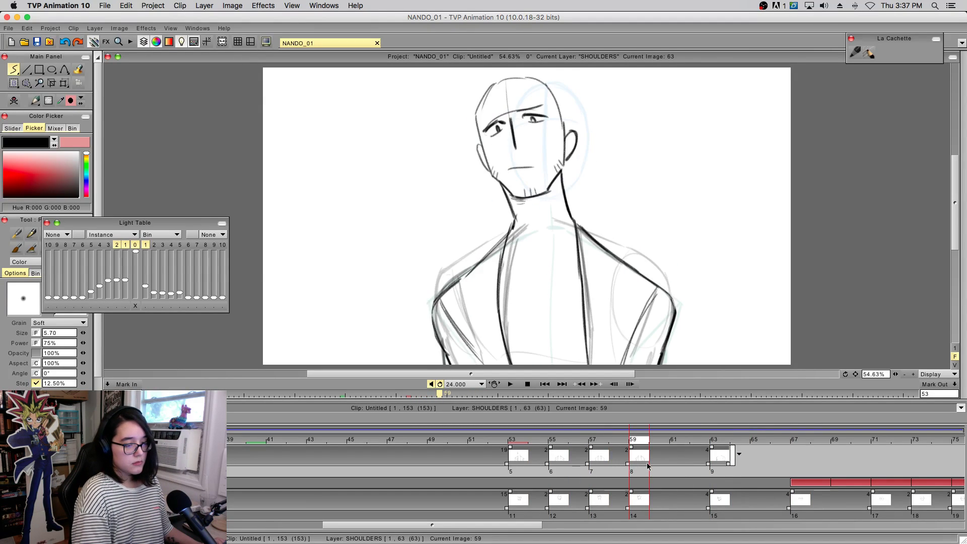
left_click(608, 467)
left_click(637, 461)
left_click(607, 464)
left_click(636, 460)
key("e")
mouse_move(649, 306)
left_mouse_down()
mouse_move(626, 360)
mouse_move(668, 347)
mouse_move(662, 363)
left_mouse_up()
key("e")
left_click_drag(653, 285, 628, 341)
mouse_move(671, 302)
left_mouse_down()
mouse_move(666, 361)
mouse_move(655, 365)
left_mouse_up()
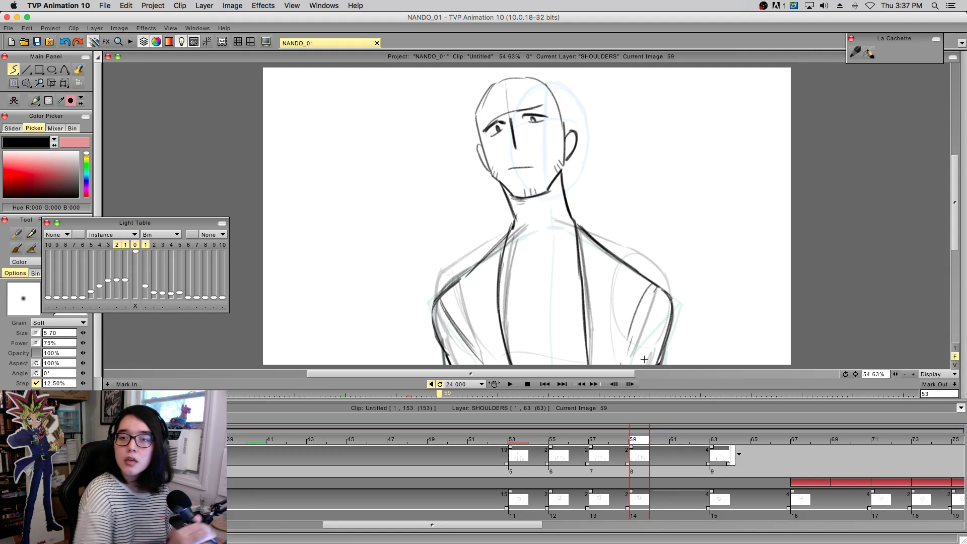
- Refine the viewer-right outer arm line on frame 59 and redraw the inner arm line from shoulder to waist
key("e")
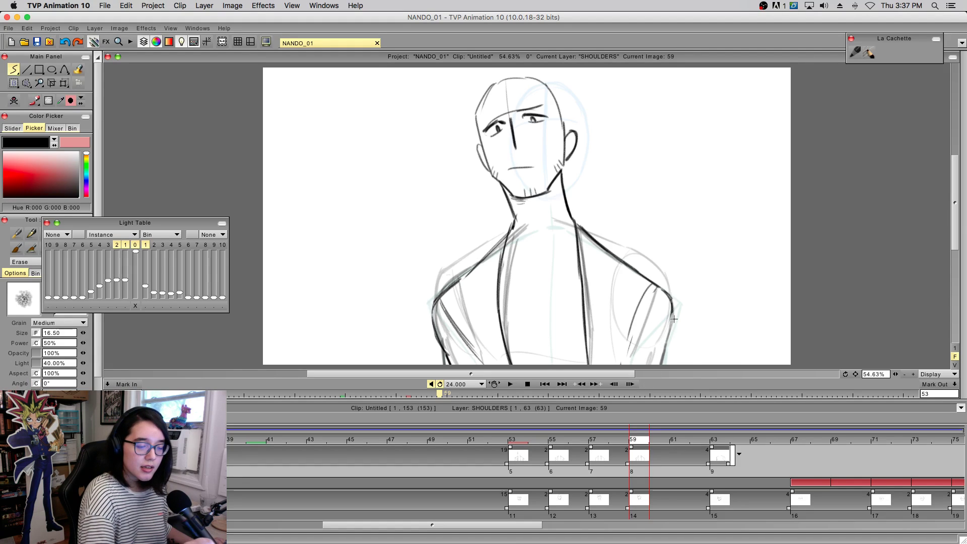
key("e")
mouse_move(668, 325)
left_mouse_down()
mouse_move(653, 366)
mouse_move(670, 306)
left_mouse_up()
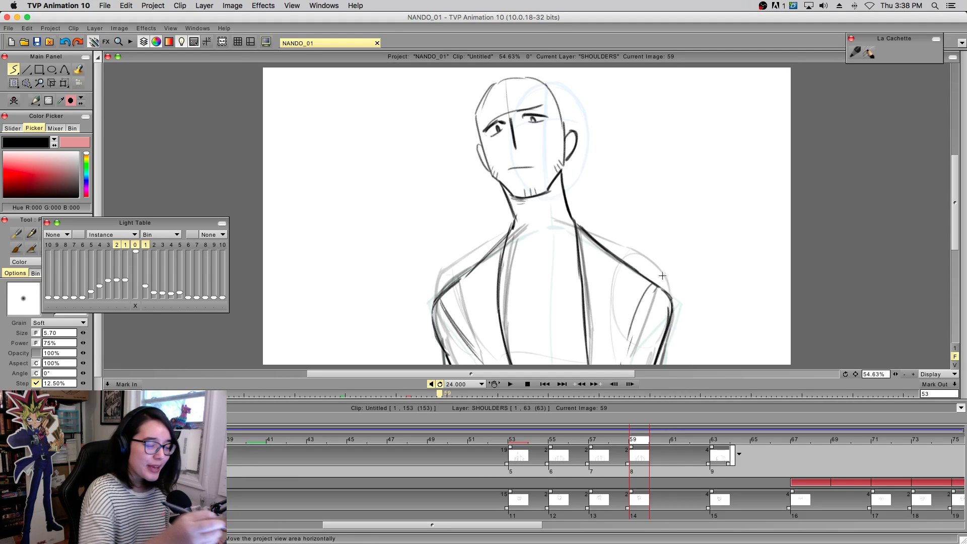
left_click_drag(656, 288, 618, 364)
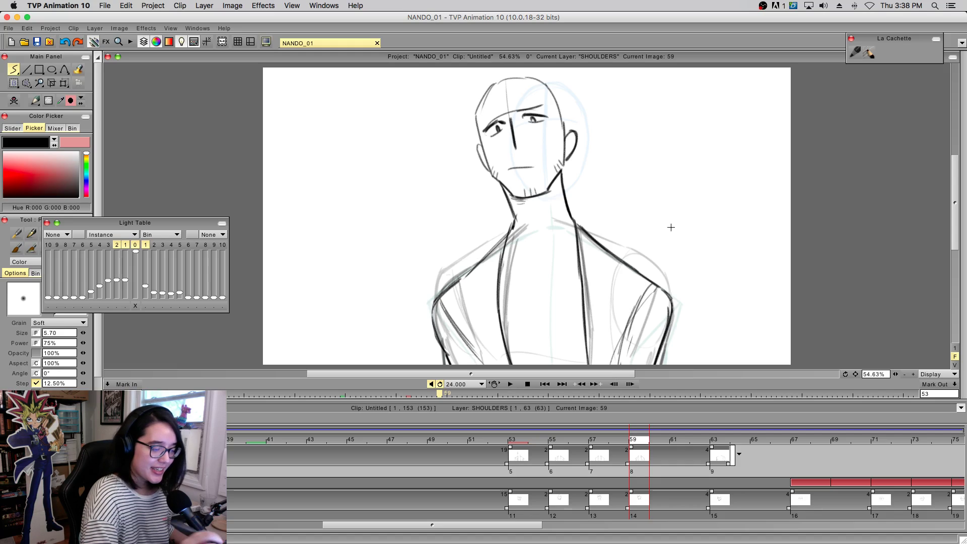
key("e")
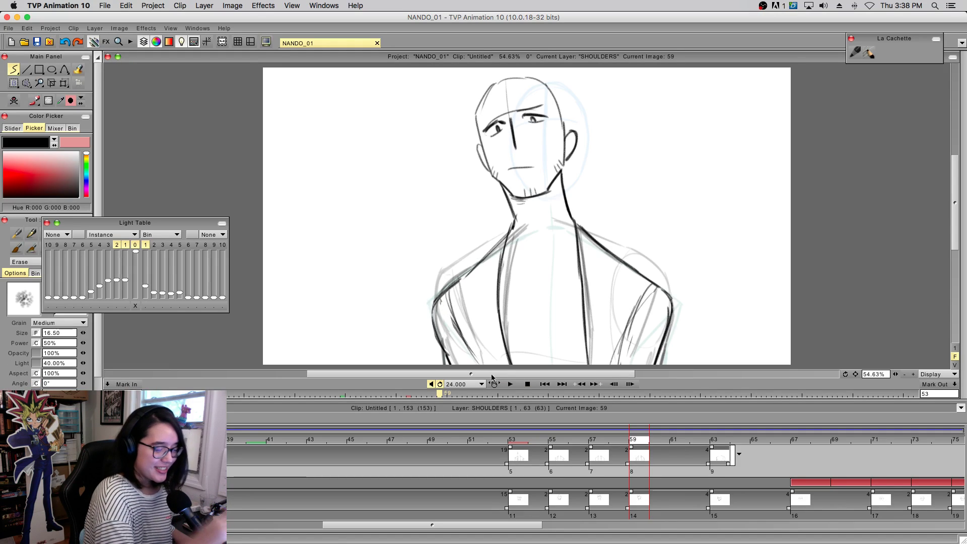
key("e")
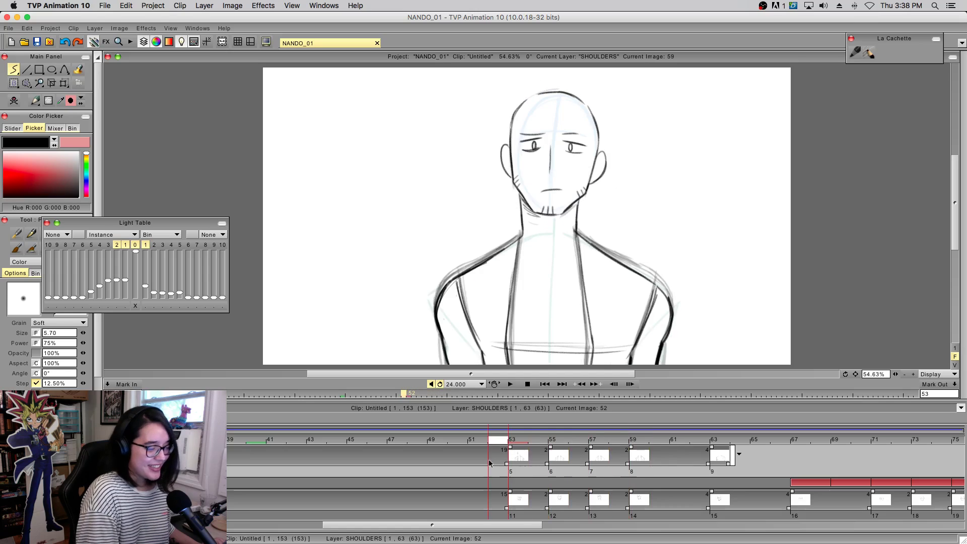
- Return to frame 53 and clean up the lower ends of both outer arm lines
mouse_move(548, 474)
left_mouse_down()
mouse_move(446, 470)
mouse_move(567, 461)
mouse_move(517, 460)
left_mouse_up()
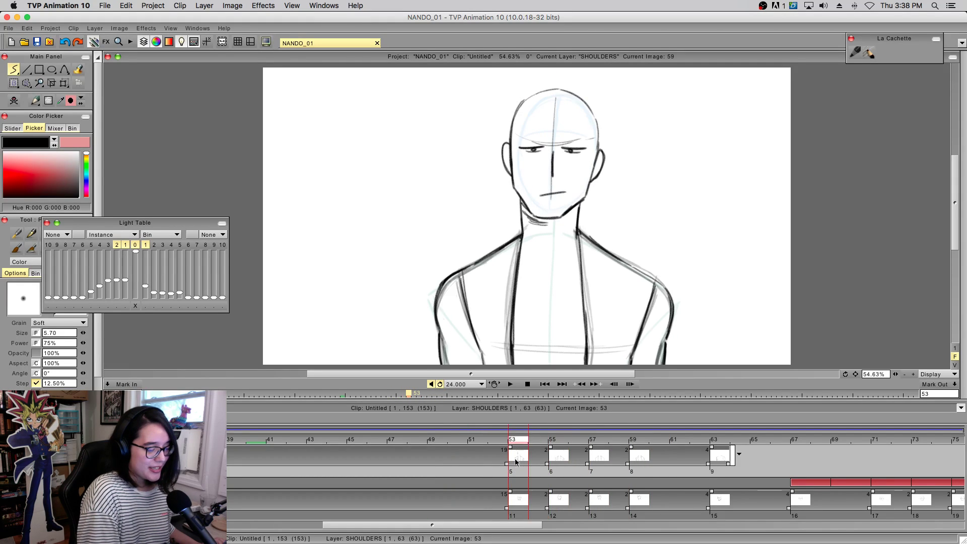
key("e")
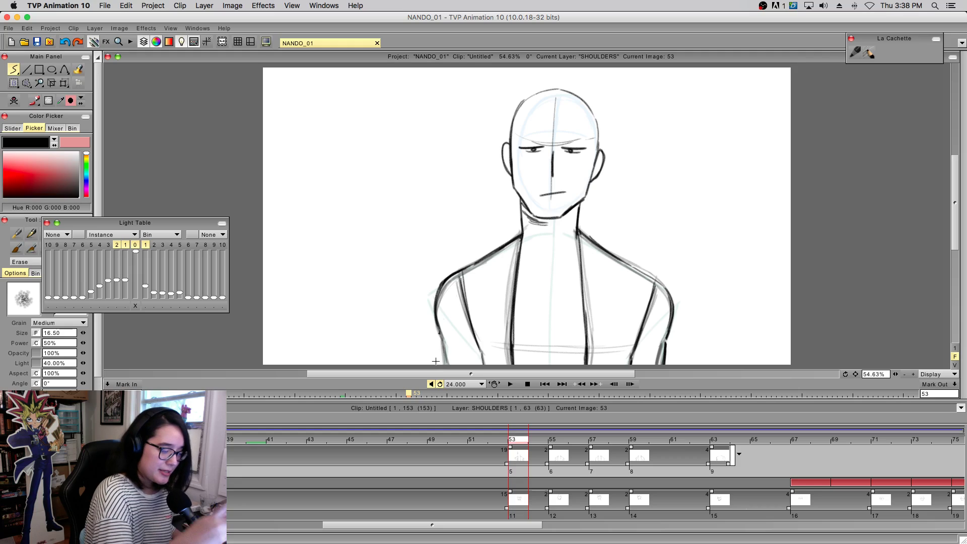
key("e")
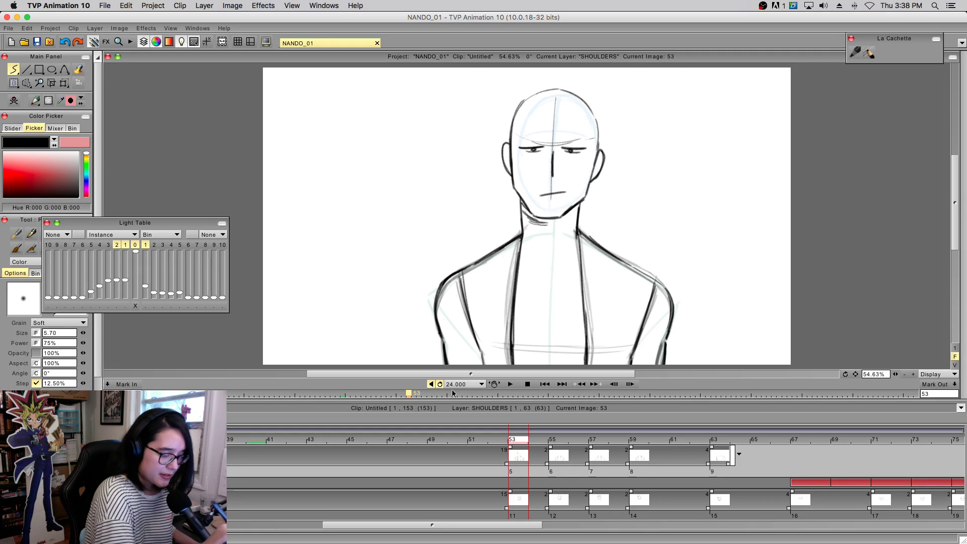
key("e")
left_click_drag(663, 348, 660, 364)
key("e")
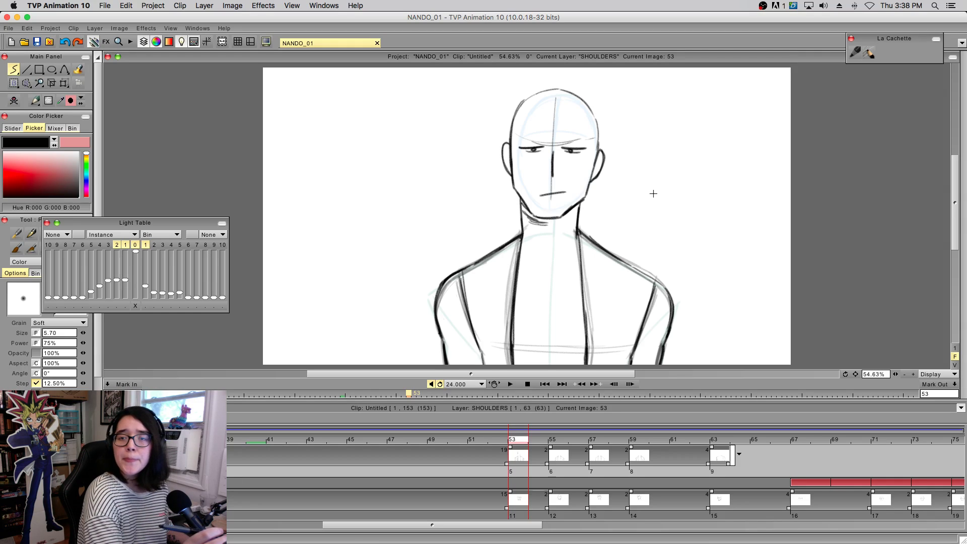
mouse_move(524, 451)
left_mouse_down()
mouse_move(855, 445)
mouse_move(492, 440)
mouse_move(756, 441)
mouse_move(462, 465)
mouse_move(528, 464)
left_mouse_up()
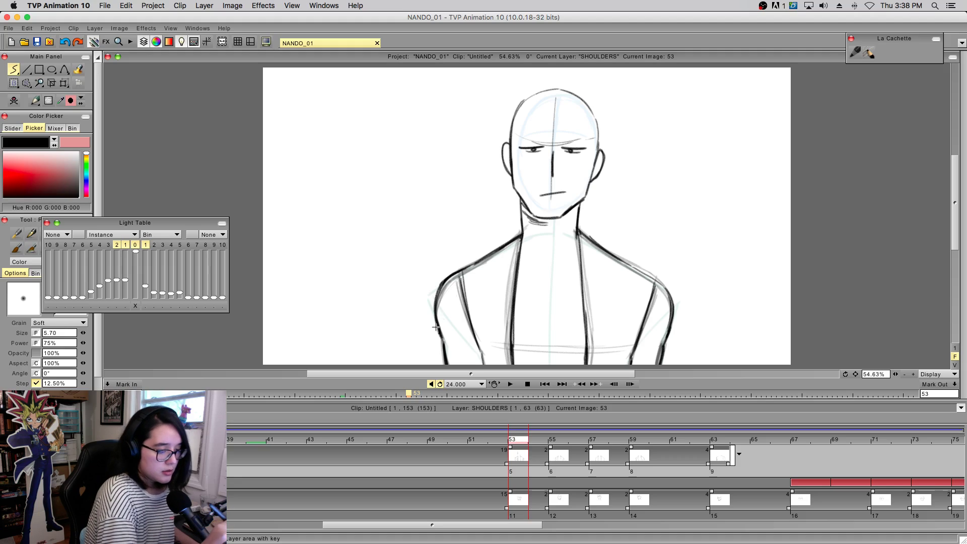
- Trim the viewer-left lower arm line on frame 53, and erase and redraw the viewer-right outer arm line
key("e")
left_click_drag(439, 326, 454, 375)
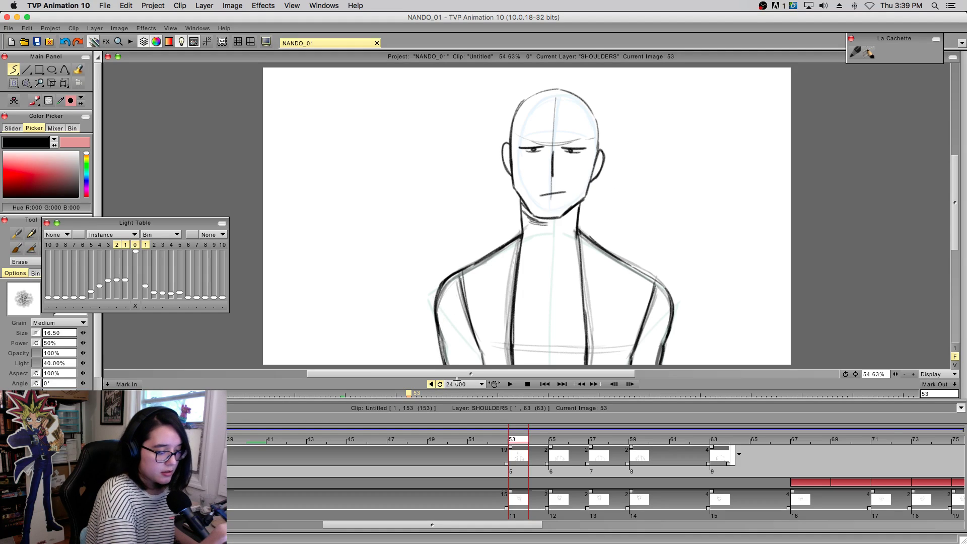
left_click_drag(667, 325, 659, 364)
key("b")
left_click_drag(673, 305, 661, 370)
left_click_drag(673, 322, 660, 370)
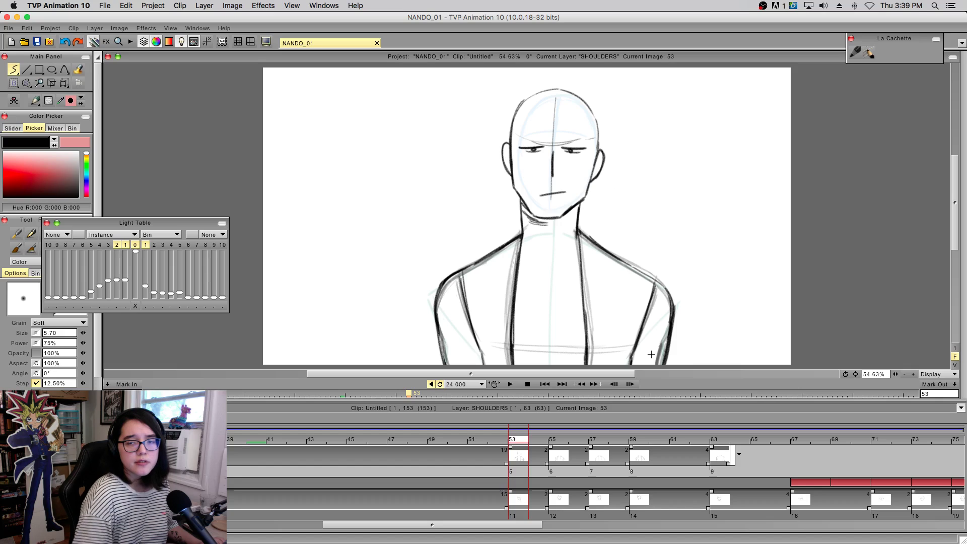
- Doodle an animal-shaped outline beside the head on frame 53 and undo it
mouse_move(687, 182)
left_mouse_down()
mouse_move(652, 178)
mouse_move(650, 153)
mouse_move(689, 137)
mouse_move(759, 159)
mouse_move(754, 177)
mouse_move(713, 200)
mouse_move(700, 178)
left_mouse_up()
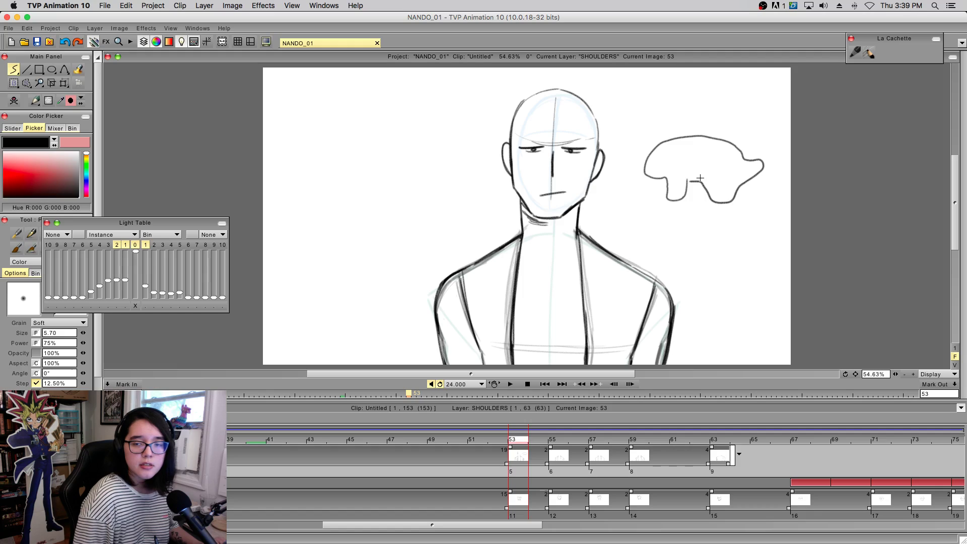
key("ctrl+z")
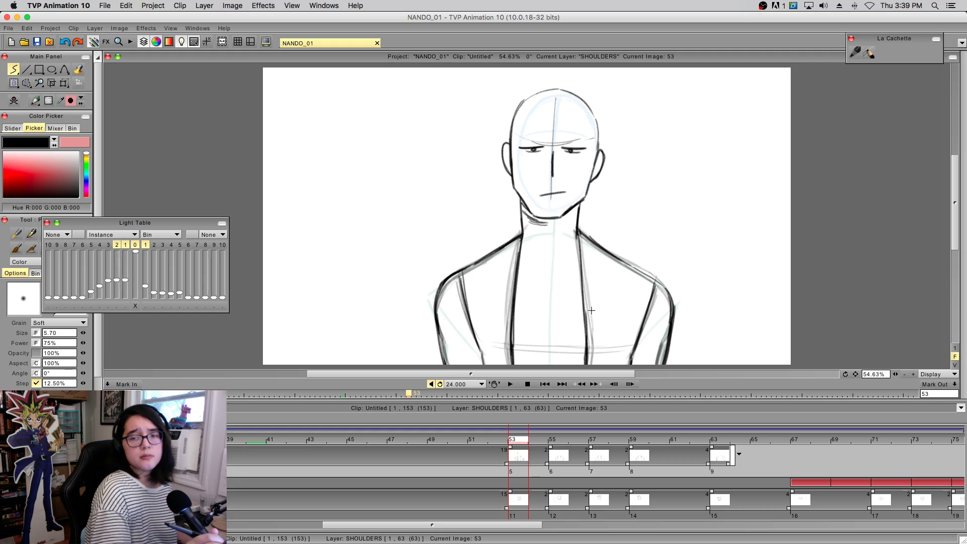
- Go to frame 59 and erase the heavy viewer-right arm lines below the shoulder
mouse_move(537, 439)
left_mouse_down()
mouse_move(632, 450)
mouse_move(519, 450)
mouse_move(571, 457)
mouse_move(522, 458)
mouse_move(637, 449)
left_mouse_up()
mouse_move(641, 448)
left_mouse_down()
mouse_move(481, 466)
mouse_move(650, 452)
left_mouse_up()
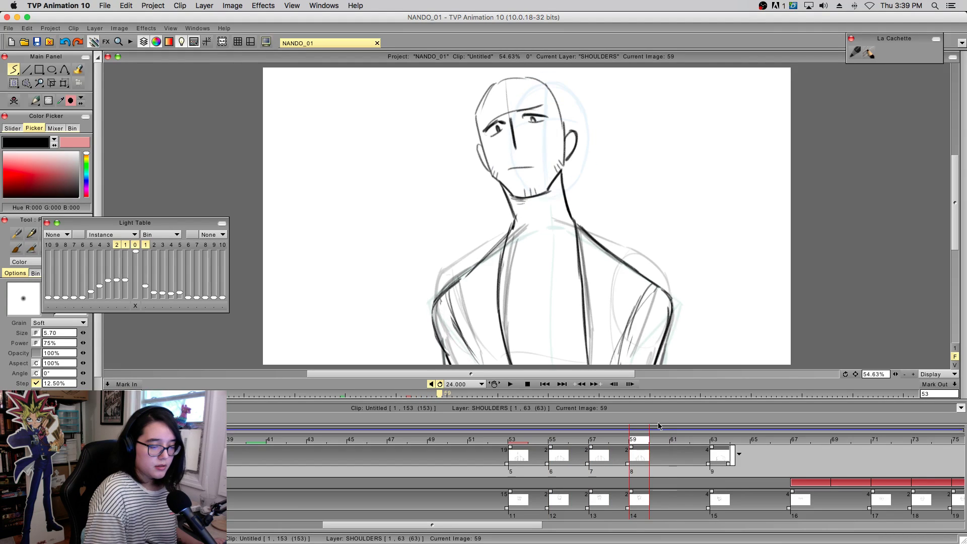
key("e")
mouse_move(642, 296)
left_mouse_down()
mouse_move(614, 359)
mouse_move(660, 339)
mouse_move(669, 314)
mouse_move(657, 307)
mouse_move(659, 379)
left_mouse_up()
key("n")
key("ctrl+z")
left_click_drag(671, 296, 664, 366)
key("ctrl+z")
left_click_drag(672, 299, 667, 366)
key("ctrl+z")
key("ctrl+z")
left_click_drag(673, 307, 665, 361)
key("ctrl+z")
key("ctrl+z")
left_click_drag(673, 300, 662, 375)
key("ctrl+z")
key("ctrl+z")
- Redraw the viewer-right outer arm line on frame 59 from the shoulder down, and redraw the inner arm line
left_click_drag(672, 299, 668, 367)
left_click_drag(673, 306, 668, 367)
left_click_drag(657, 286, 619, 363)
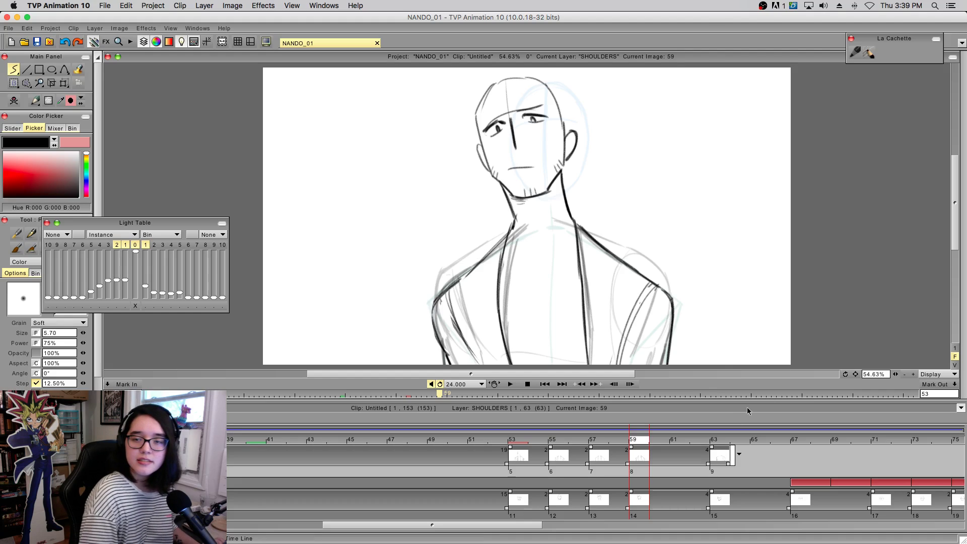
- On frame 63, extend the viewer-right outer arm line below the shoulder and draw the arm's inner line
left_click_drag(678, 439, 721, 444)
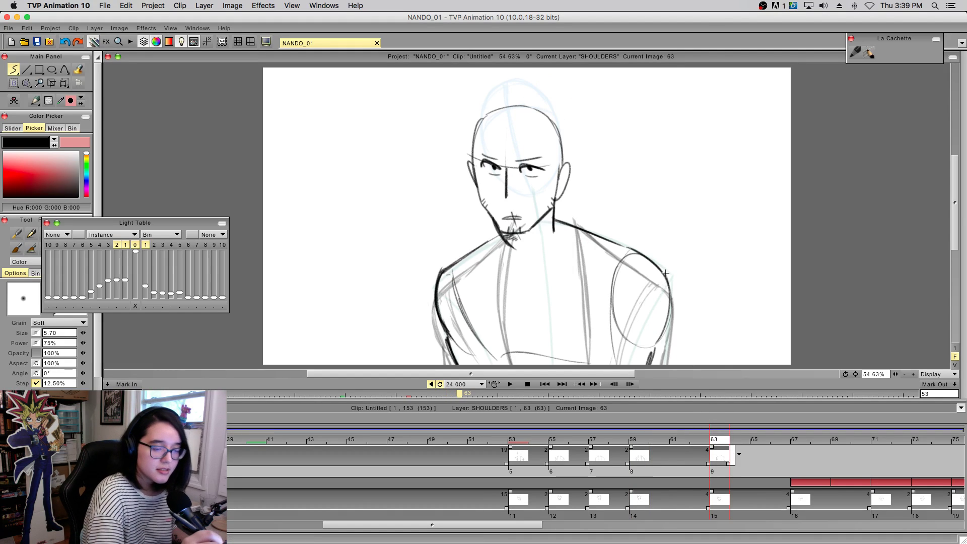
left_click_drag(665, 276, 666, 363)
key("super+z")
left_click_drag(668, 280, 650, 359)
left_click_drag(621, 254, 614, 364)
- Extend the SHOULDERS layer with a new drawing at frame 67 and limit the light table to one previous instance
left_click_drag(720, 441, 805, 446)
left_click(798, 452)
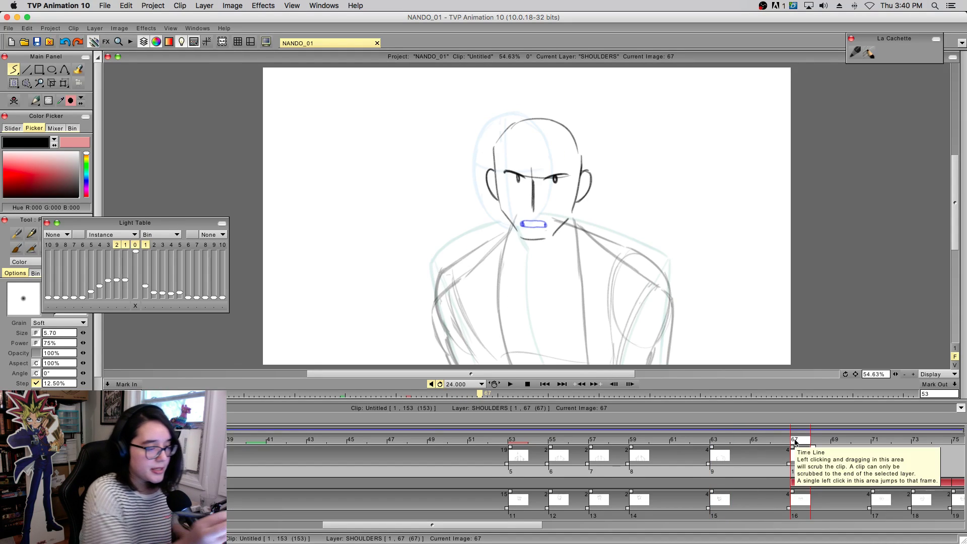
left_click(124, 244)
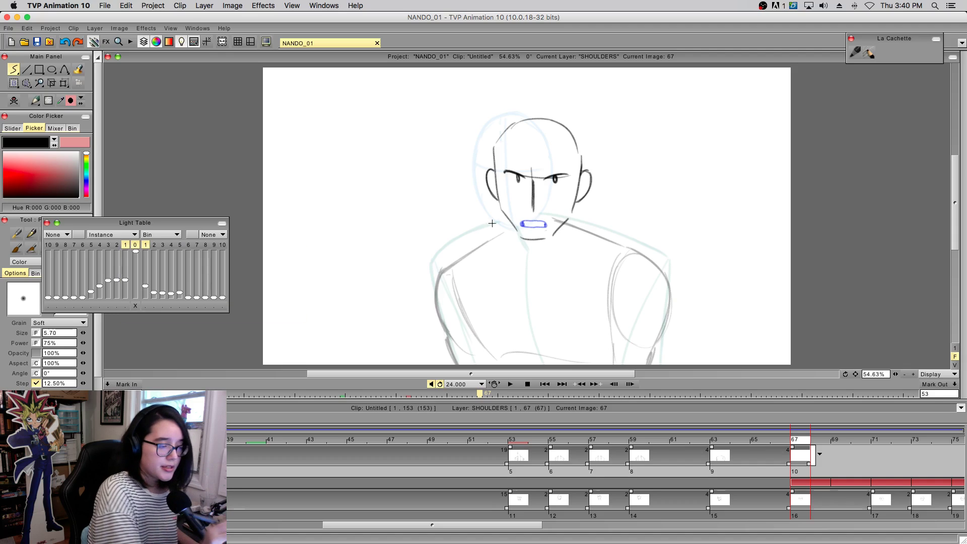
- Rough in both shoulder curves, the sweeping chest curve and the neck lines on frame 67
mouse_move(508, 220)
left_mouse_down()
mouse_move(419, 287)
mouse_move(449, 248)
mouse_move(436, 276)
left_mouse_up()
key("super+z")
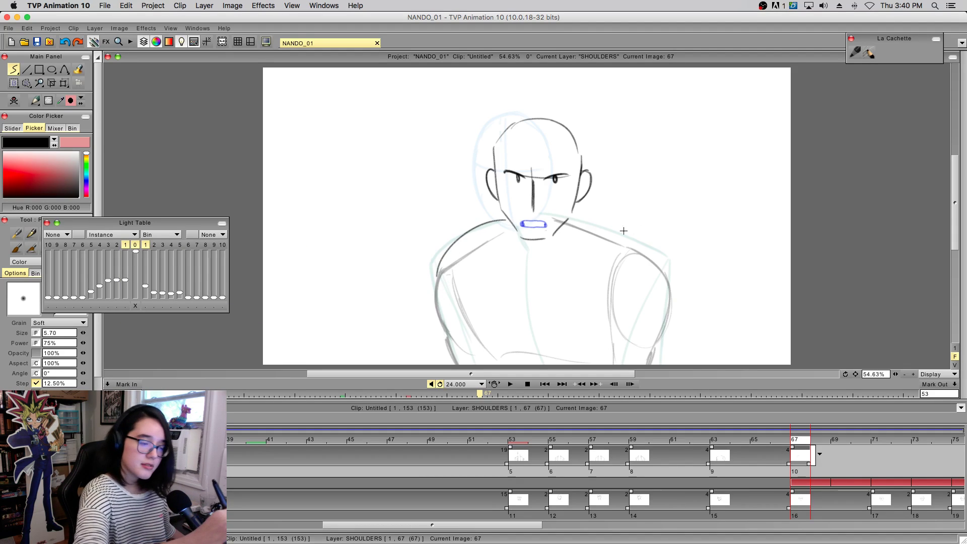
mouse_move(571, 217)
left_mouse_down()
mouse_move(654, 253)
mouse_move(660, 273)
left_mouse_up()
key("super+z")
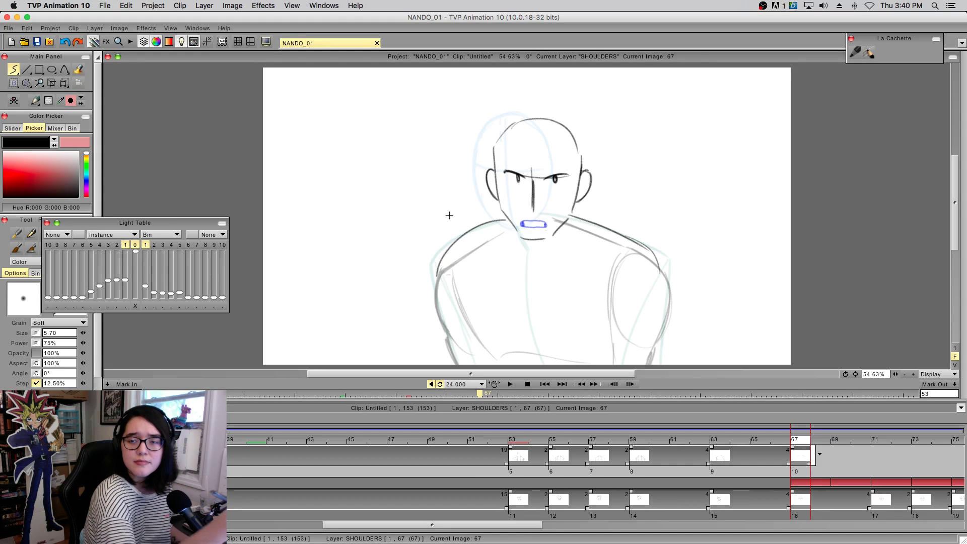
mouse_move(448, 253)
left_mouse_down()
mouse_move(452, 308)
mouse_move(588, 333)
mouse_move(631, 313)
left_mouse_up()
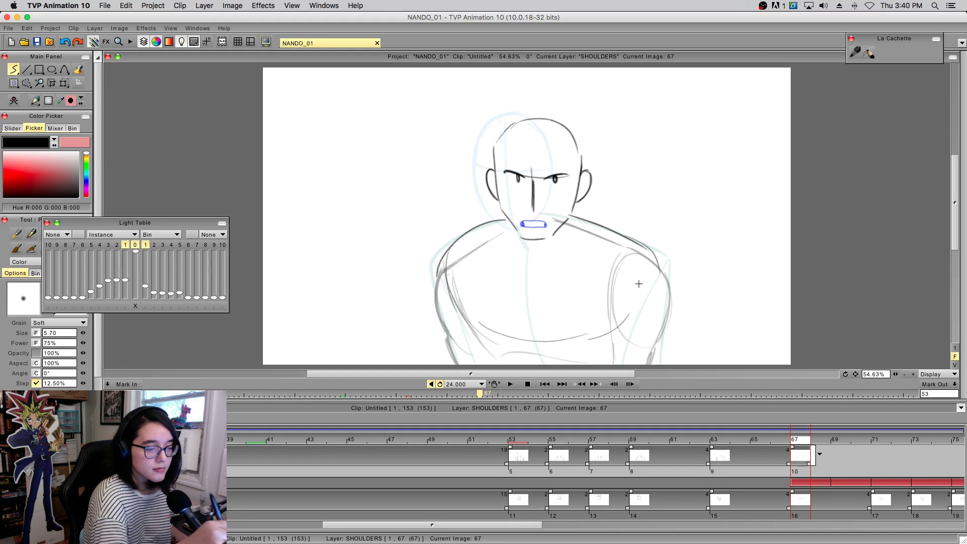
mouse_move(510, 218)
left_mouse_down()
mouse_move(533, 259)
mouse_move(563, 241)
left_mouse_up()
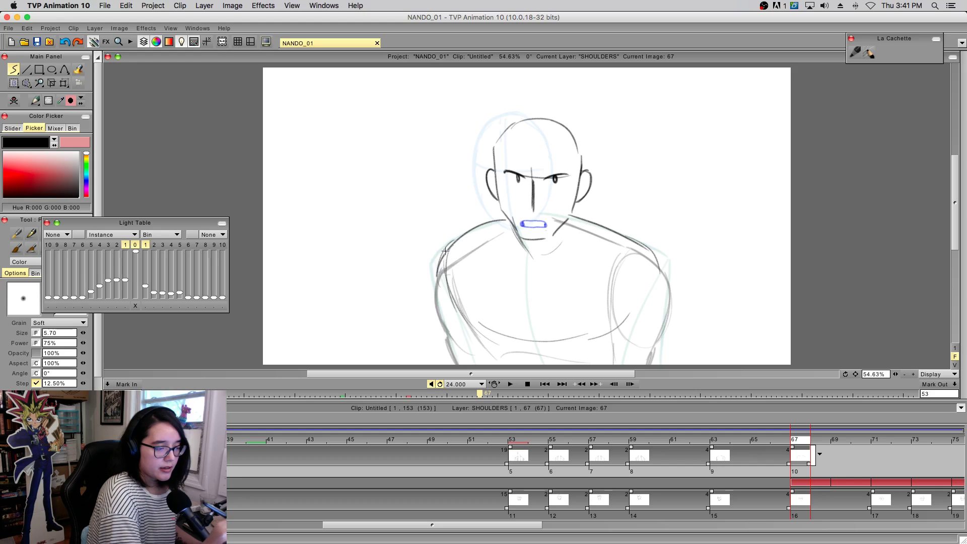
- Erase and redraw both shoulder contours on frame 67, rework the chest curve, and darken the viewer-left upper arm line
key("e")
mouse_move(485, 224)
left_mouse_down()
mouse_move(461, 234)
mouse_move(447, 260)
mouse_move(468, 324)
left_mouse_up()
key("n")
left_click_drag(442, 266, 458, 323)
mouse_move(445, 288)
left_mouse_down()
mouse_move(490, 347)
mouse_move(582, 340)
left_mouse_up()
mouse_move(578, 221)
left_mouse_down()
mouse_move(638, 250)
mouse_move(654, 307)
left_mouse_up()
key("e")
mouse_move(617, 234)
left_mouse_down()
mouse_move(589, 218)
mouse_move(658, 278)
mouse_move(633, 240)
mouse_move(653, 263)
left_mouse_up()
key("e")
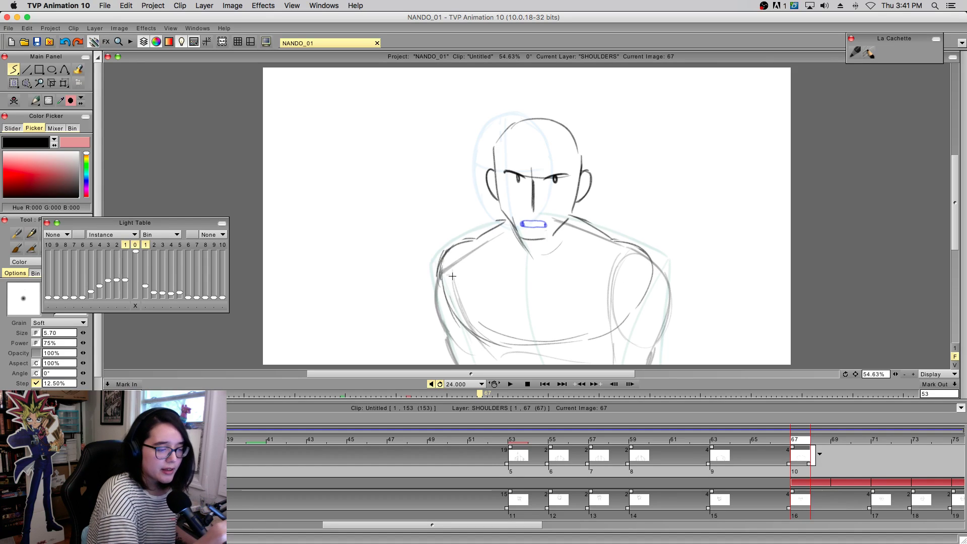
mouse_move(441, 267)
left_mouse_down()
mouse_move(460, 337)
mouse_move(456, 328)
left_mouse_up()
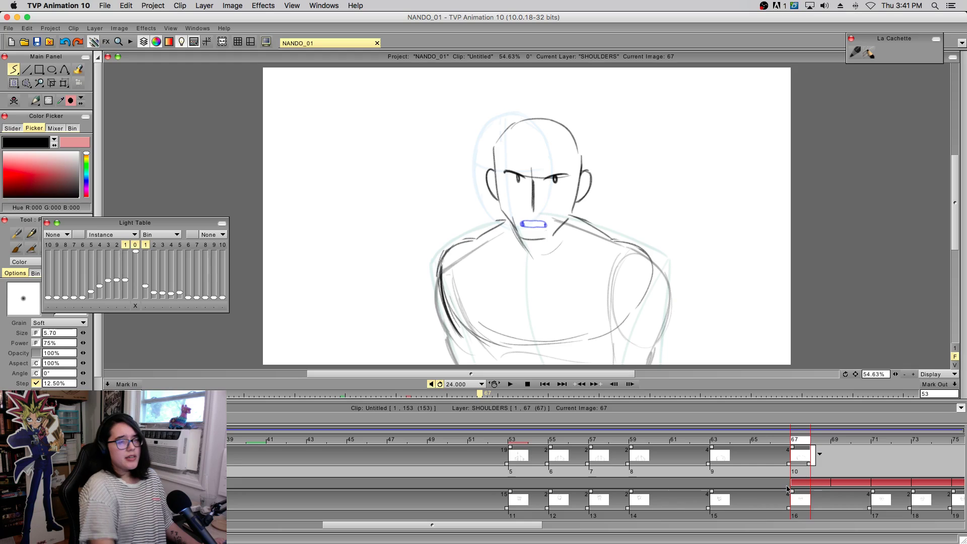
left_click_drag(462, 341, 472, 370)
left_click_drag(657, 262, 641, 336)
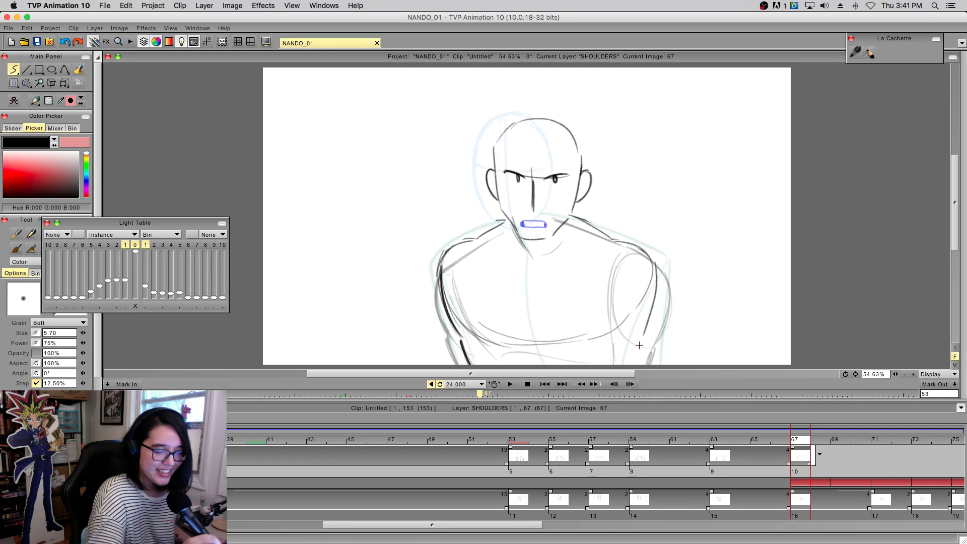
key("ctrl+z")
key("ctrl+z")
- Draw the rounded viewer-right shoulder and upper arm line on frame 67, and erase its stray inner strokes
left_click_drag(648, 252, 657, 319)
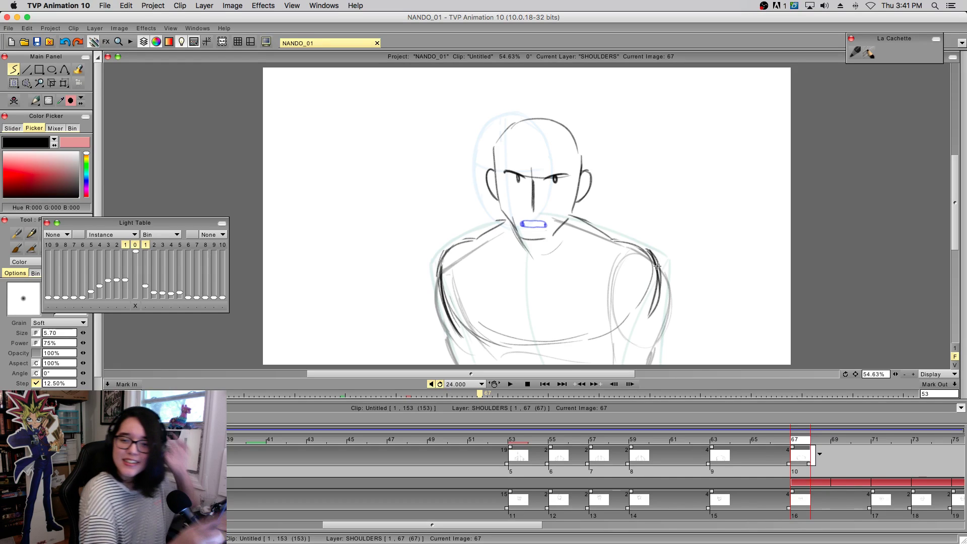
key("e")
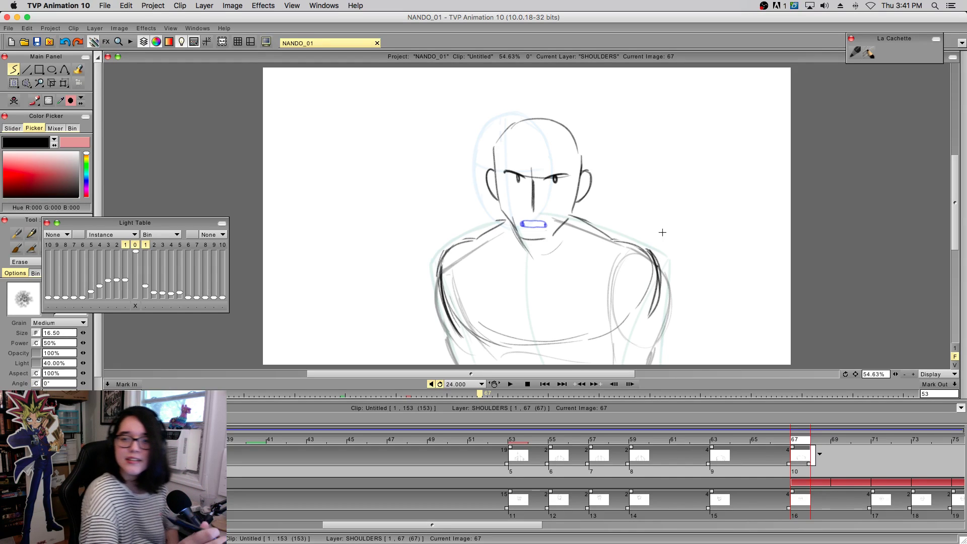
mouse_move(642, 306)
left_mouse_down()
mouse_move(647, 253)
mouse_move(648, 311)
left_mouse_up()
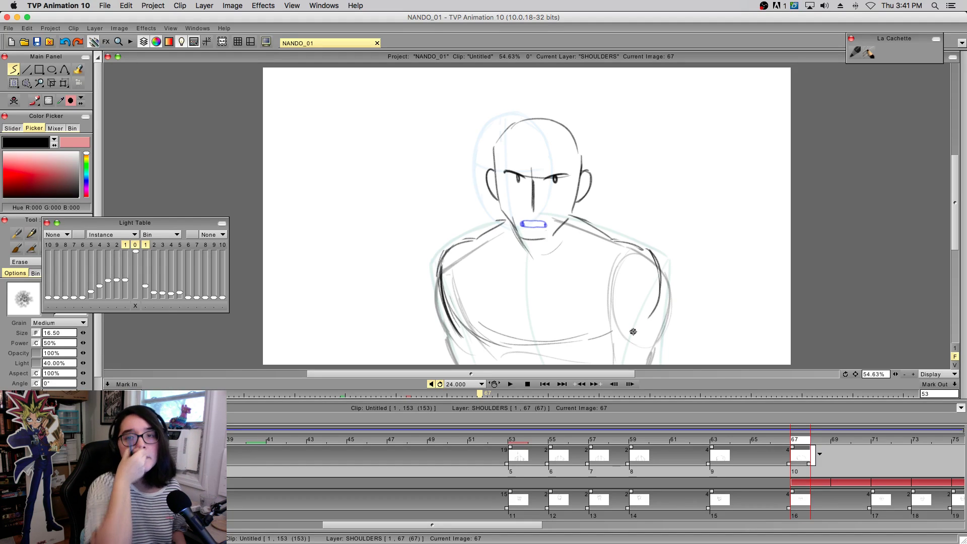
- Darken the viewer-left upper arm and shoulder line up to the neck on frame 67
key("n")
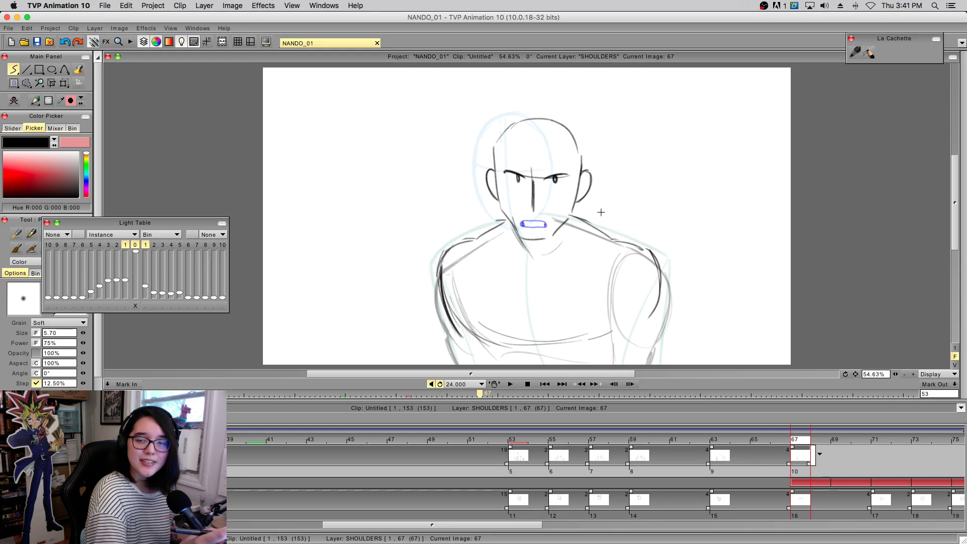
left_click_drag(441, 260, 460, 334)
key("super+z")
mouse_move(441, 276)
left_mouse_down()
mouse_move(480, 237)
mouse_move(441, 270)
mouse_move(477, 239)
mouse_move(447, 251)
mouse_move(508, 220)
left_mouse_up()
key("super+z")
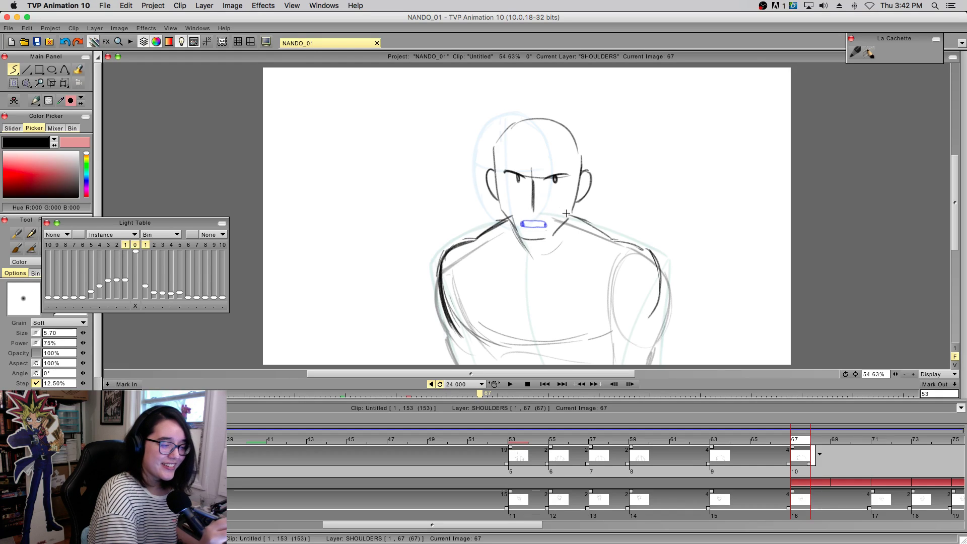
- Darken the viewer-right shoulder line from the neck outward and the upper arm line below it on frame 67
key("e")
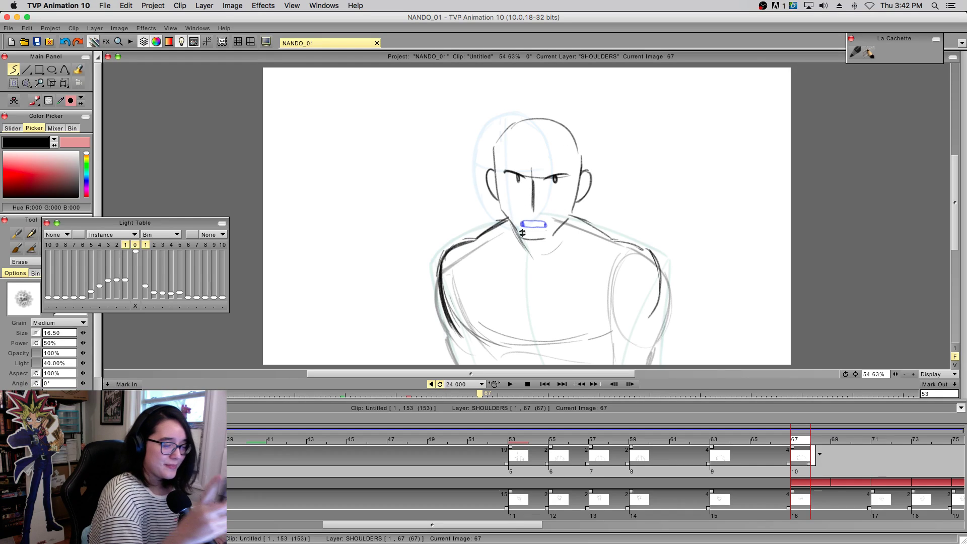
key("e")
left_click_drag(572, 215, 655, 258)
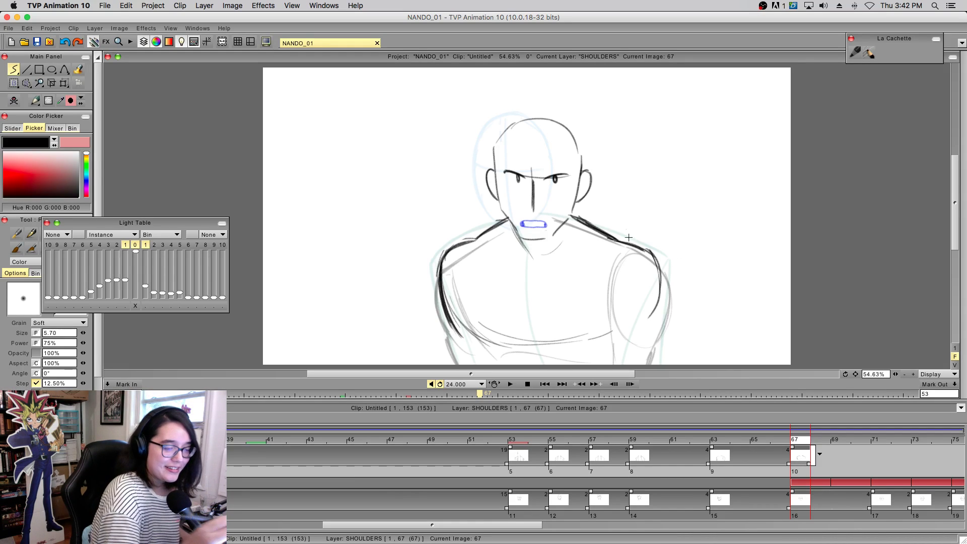
left_click_drag(652, 252, 659, 304)
- Draw the inner and outer lower arm lines on both sides down to the canvas edge on frame 67
mouse_move(798, 439)
left_mouse_down()
mouse_move(742, 440)
mouse_move(812, 445)
mouse_move(804, 444)
left_mouse_up()
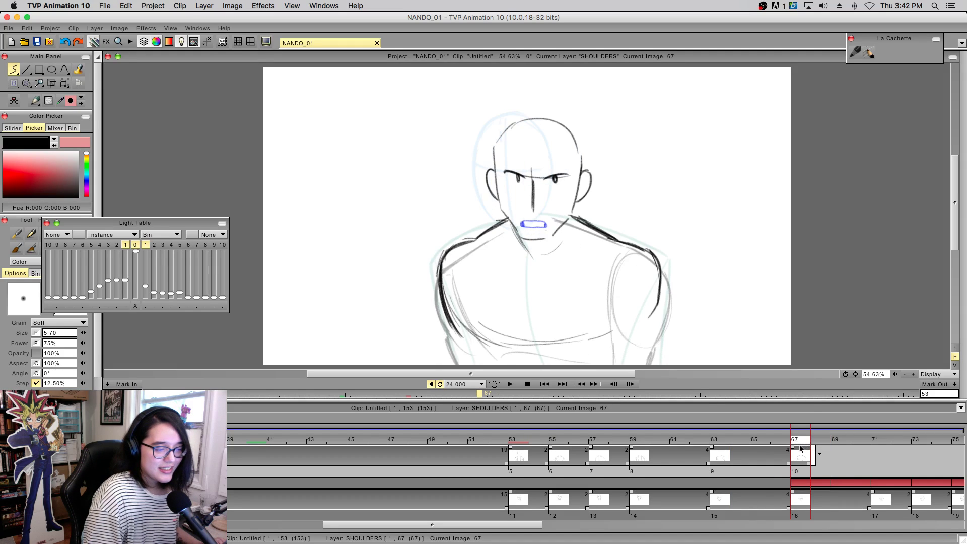
mouse_move(439, 299)
left_mouse_down()
mouse_move(445, 334)
mouse_move(439, 308)
mouse_move(494, 384)
left_mouse_up()
left_click_drag(623, 340, 615, 372)
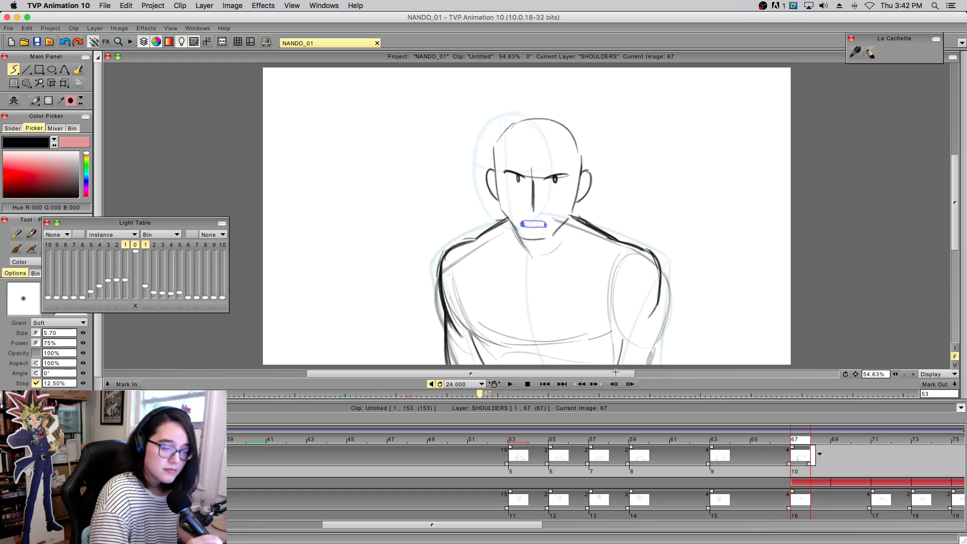
left_click_drag(656, 314, 655, 364)
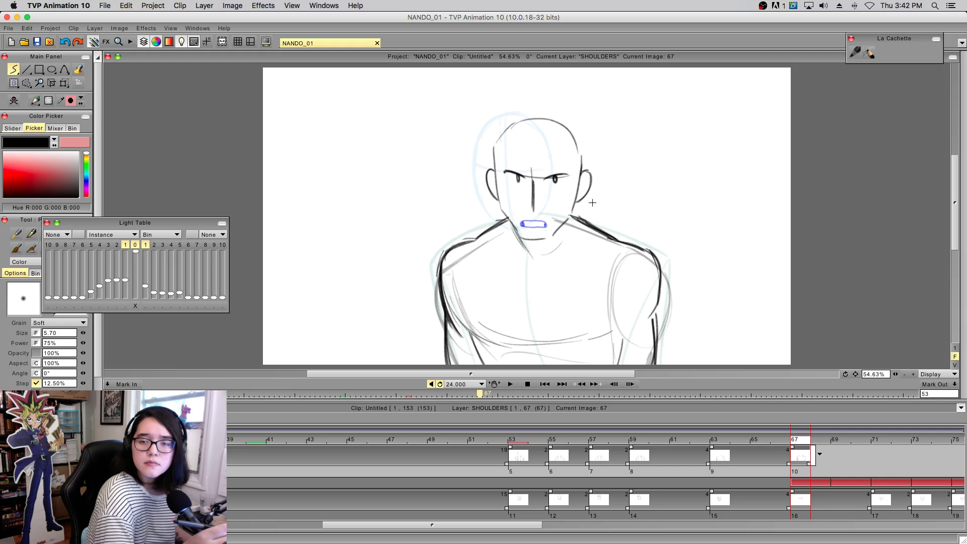
- Clean up the inside of the viewer-left arm line and thicken the viewer-right upper arm line toward the elbow on frame 67
key("e")
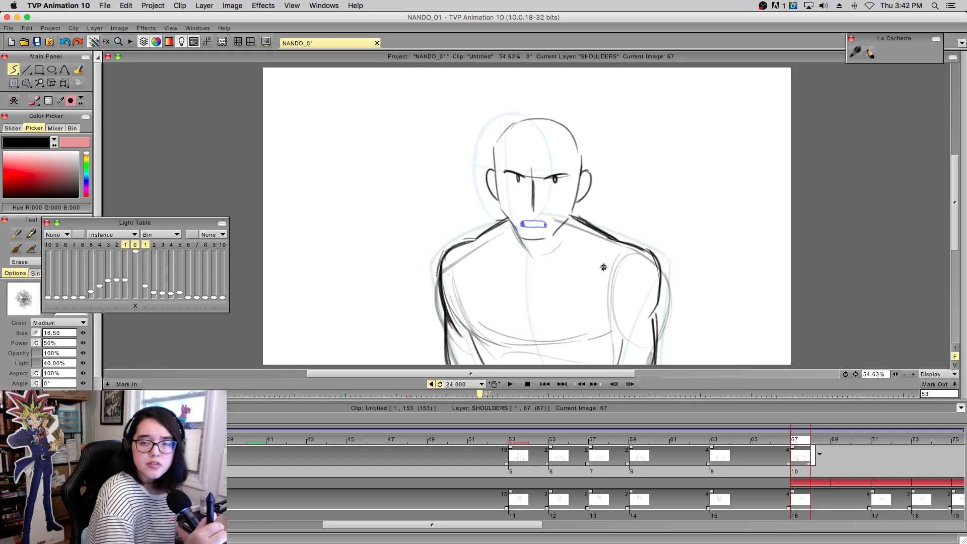
left_click_drag(460, 324, 447, 263)
key("e")
left_click_drag(661, 266, 657, 323)
mouse_move(652, 335)
left_mouse_down()
mouse_move(656, 305)
mouse_move(650, 329)
left_mouse_up()
key("super+z")
left_click_drag(660, 267, 647, 331)
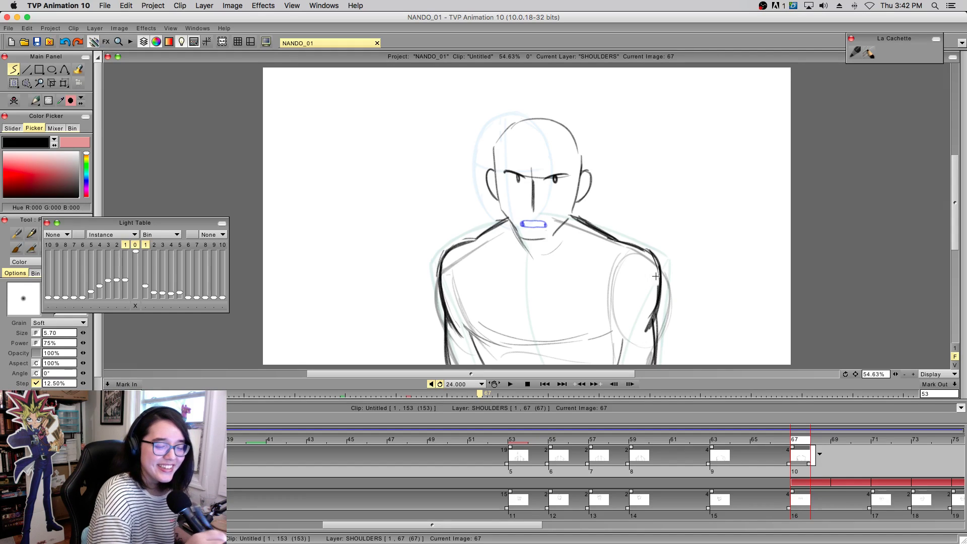
- On frame 67 of the SHOULDERS layer, sketch the inner arm line and armpit crease on the right side of the torso
key("e")
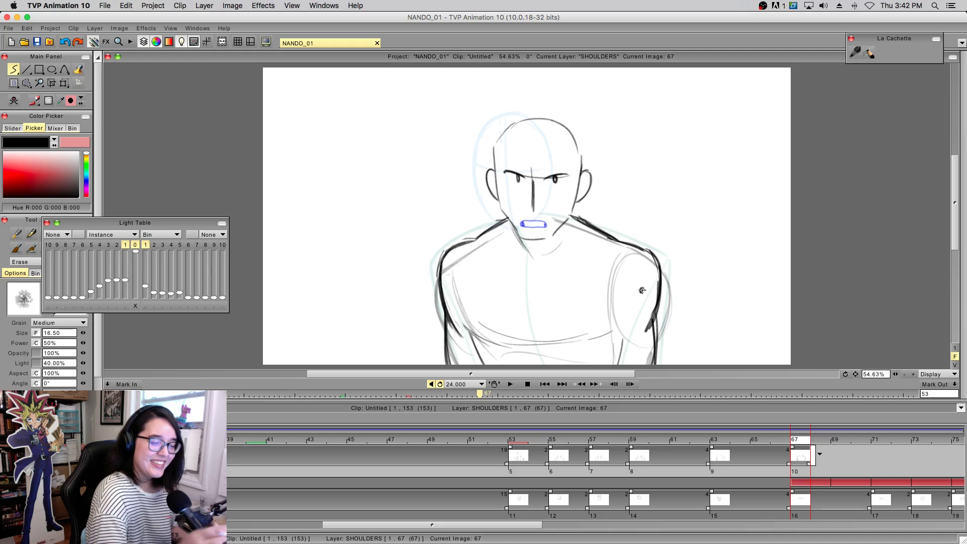
key("e")
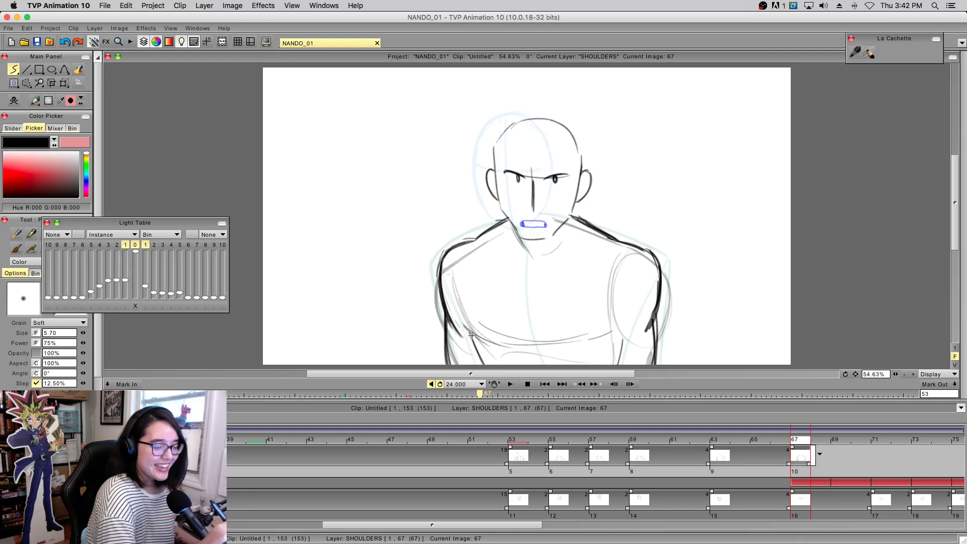
left_click_drag(625, 338, 617, 361)
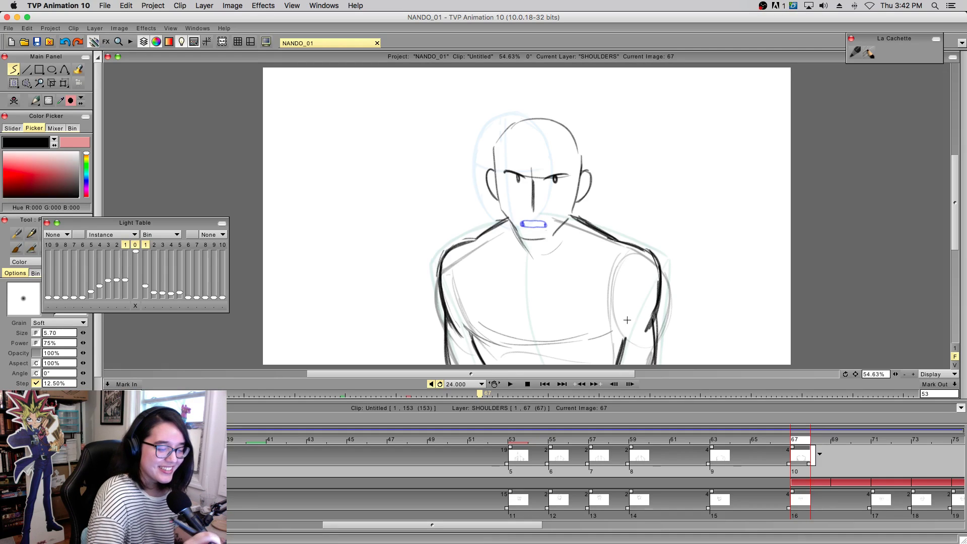
left_click_drag(626, 328, 635, 288)
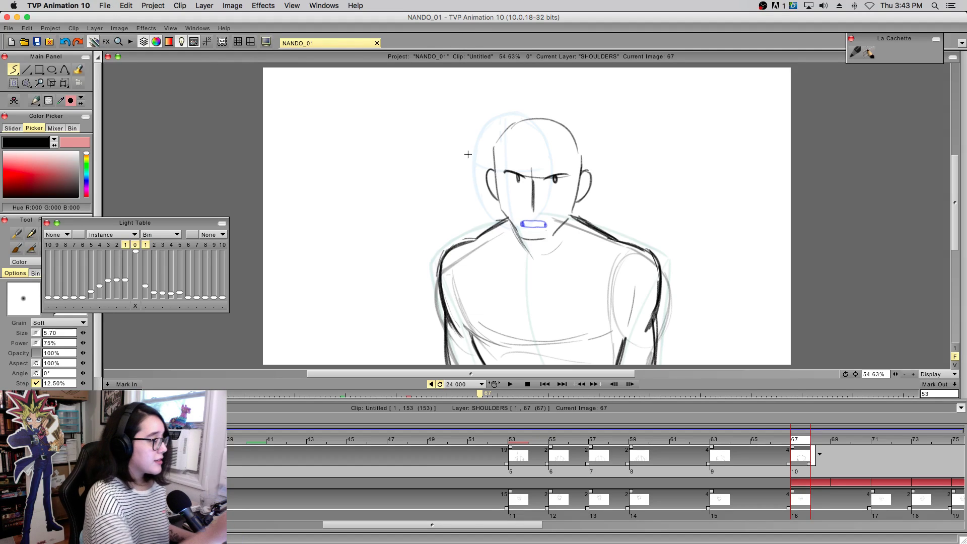
- Create a new HDTV 720 project at 1280 × 720 and 24 fps, and move the Light Table clear of the brush settings
left_click(132, 7)
mouse_move(104, 5)
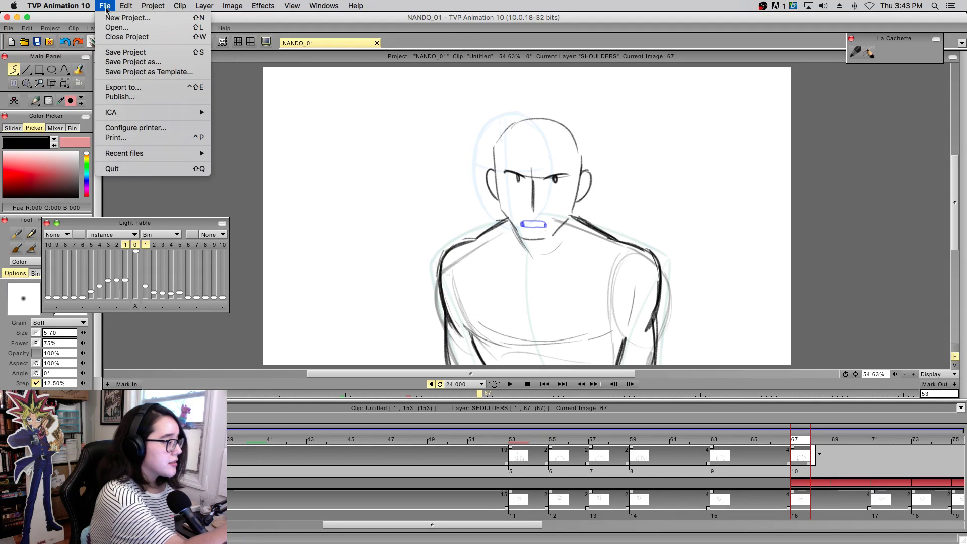
left_click(126, 17)
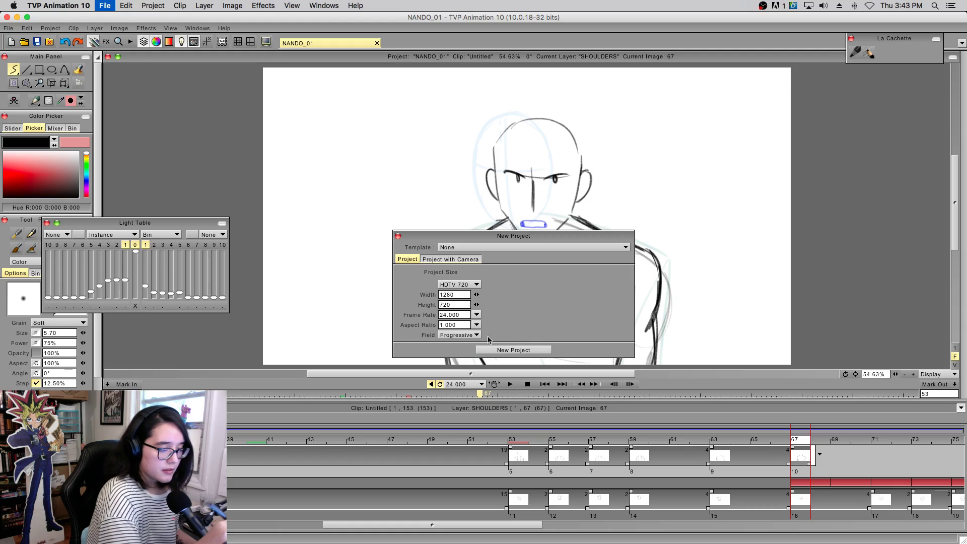
left_click(513, 350)
left_click_drag(132, 225, 130, 163)
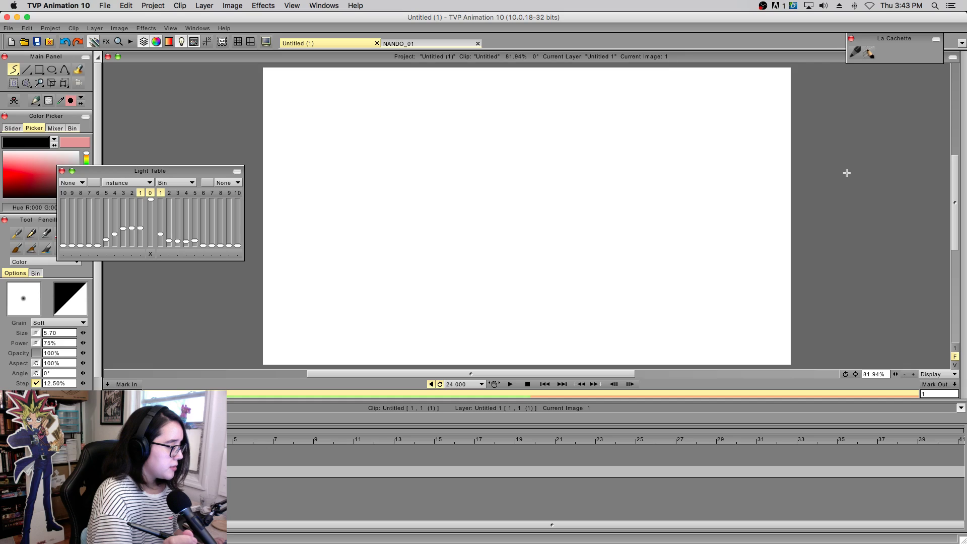
- With the hard line brush at size 3, draw the character's tall two-lobed ear and the curved top of its head
left_click(855, 52)
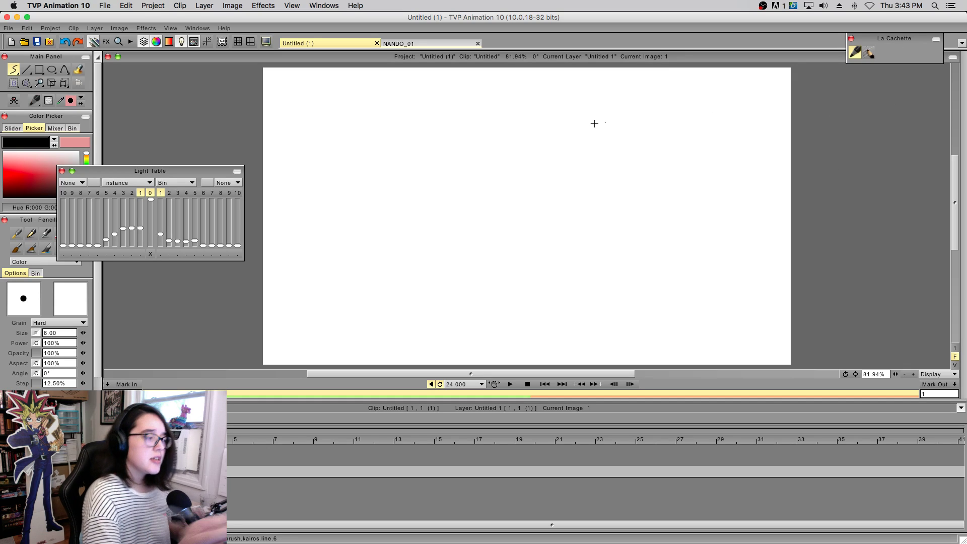
left_click_drag(468, 209, 469, 204)
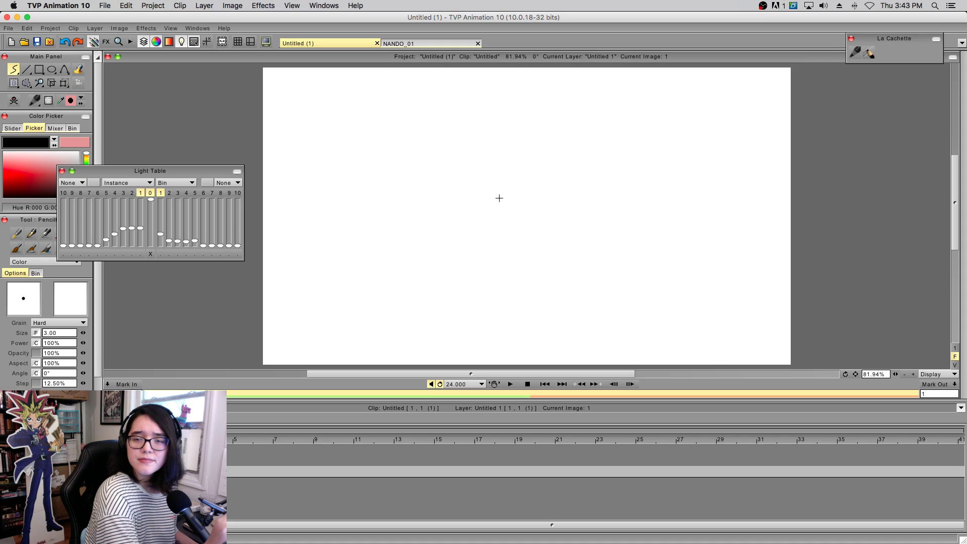
mouse_move(471, 144)
left_mouse_down()
mouse_move(460, 209)
mouse_move(470, 228)
left_mouse_up()
key("ctrl+z")
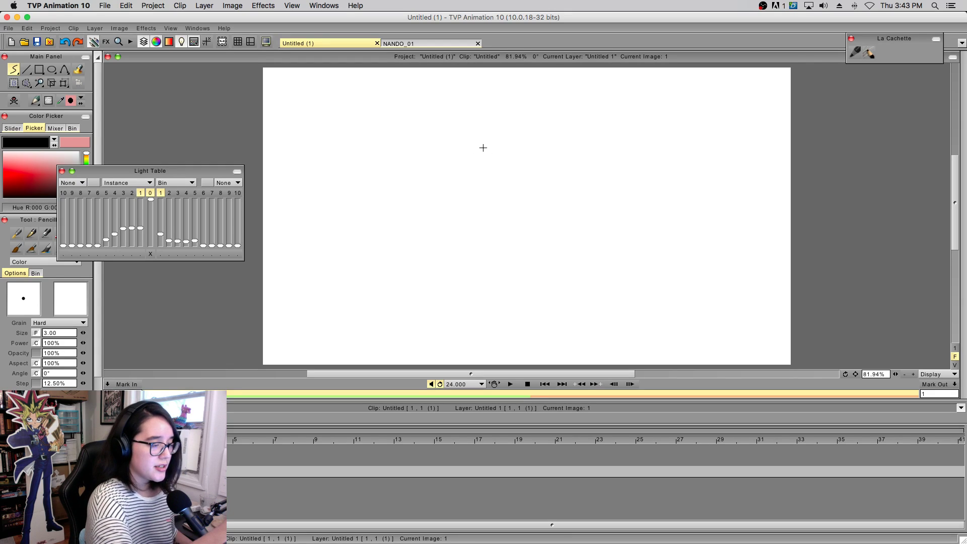
mouse_move(485, 171)
left_mouse_down()
mouse_move(460, 108)
mouse_move(480, 117)
left_mouse_up()
key("ctrl+z")
mouse_move(508, 160)
left_mouse_down()
mouse_move(450, 151)
mouse_move(493, 103)
mouse_move(487, 134)
mouse_move(496, 144)
mouse_move(554, 154)
left_mouse_up()
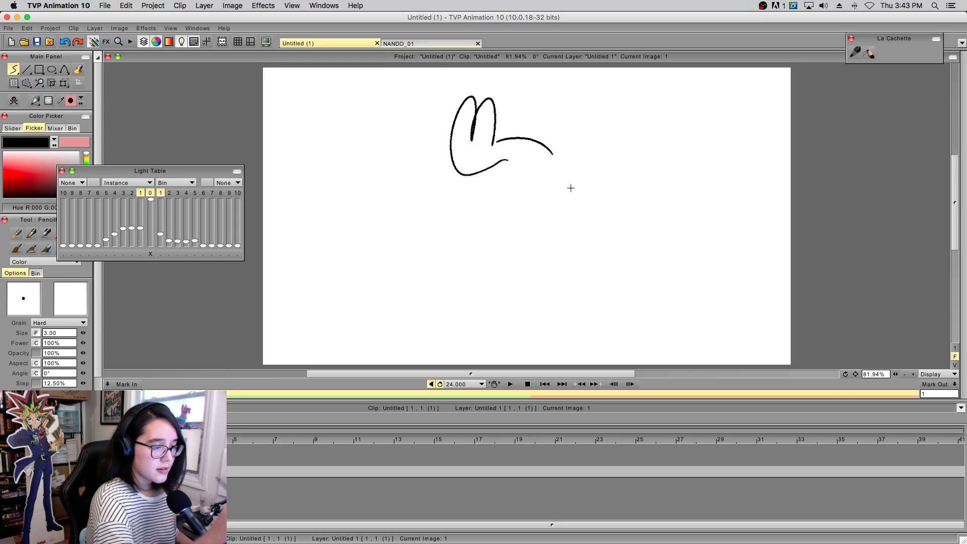
- Clean up the end of the head curve and draw the small two-lobed ear beside it
key("e")
key("e")
mouse_move(543, 144)
left_mouse_down()
mouse_move(552, 133)
mouse_move(563, 150)
left_mouse_up()
- Draw the rounded body outline below the ears and add two narrow eyes and a w-shaped mouth
left_click_drag(480, 173, 474, 230)
key("super+z")
mouse_move(475, 193)
left_mouse_down()
mouse_move(473, 235)
mouse_move(531, 250)
mouse_move(573, 194)
left_mouse_up()
left_click(547, 231)
key("super+z")
key("super+z")
mouse_move(561, 150)
left_mouse_down()
mouse_move(570, 223)
mouse_move(547, 245)
left_mouse_up()
mouse_move(525, 178)
left_mouse_down()
mouse_move(556, 175)
mouse_move(527, 181)
mouse_move(539, 182)
left_mouse_up()
mouse_move(481, 180)
left_mouse_down()
mouse_move(506, 177)
mouse_move(521, 190)
left_mouse_up()
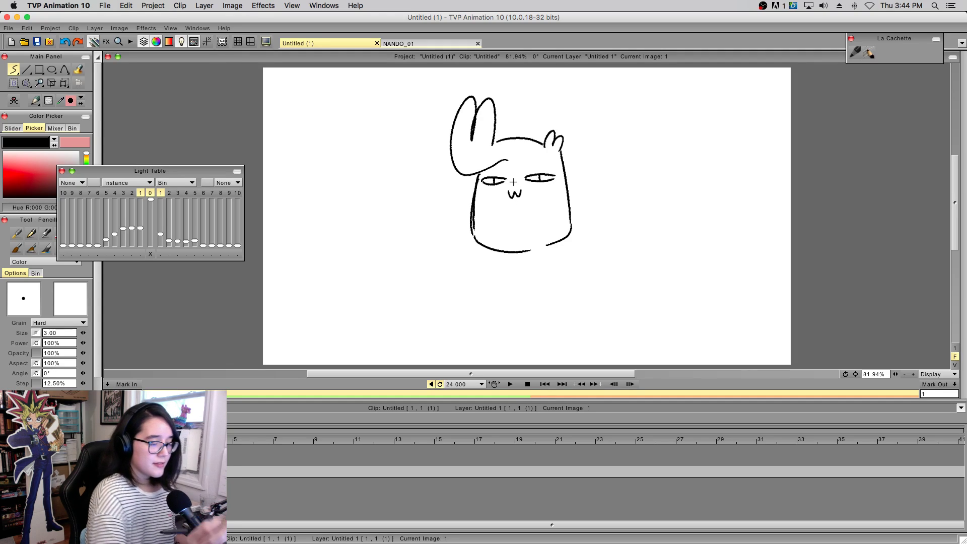
- Start a new drawing at frame 4 and trace both eyes and the mouth over the faded first drawing
left_click(224, 440)
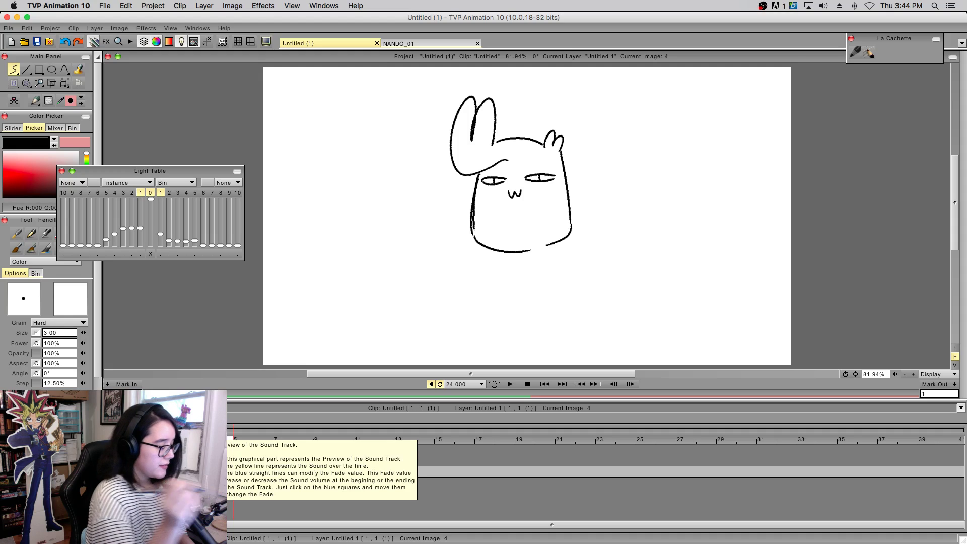
left_click(913, 374)
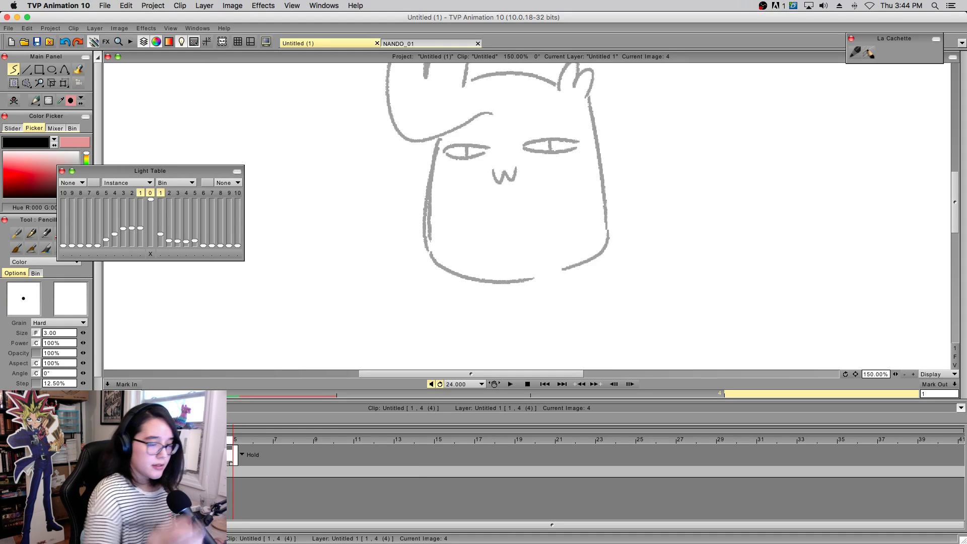
left_click_drag(856, 374, 863, 427)
left_click_drag(531, 199, 589, 194)
mouse_move(529, 200)
left_mouse_down()
mouse_move(567, 205)
mouse_move(585, 195)
left_mouse_up()
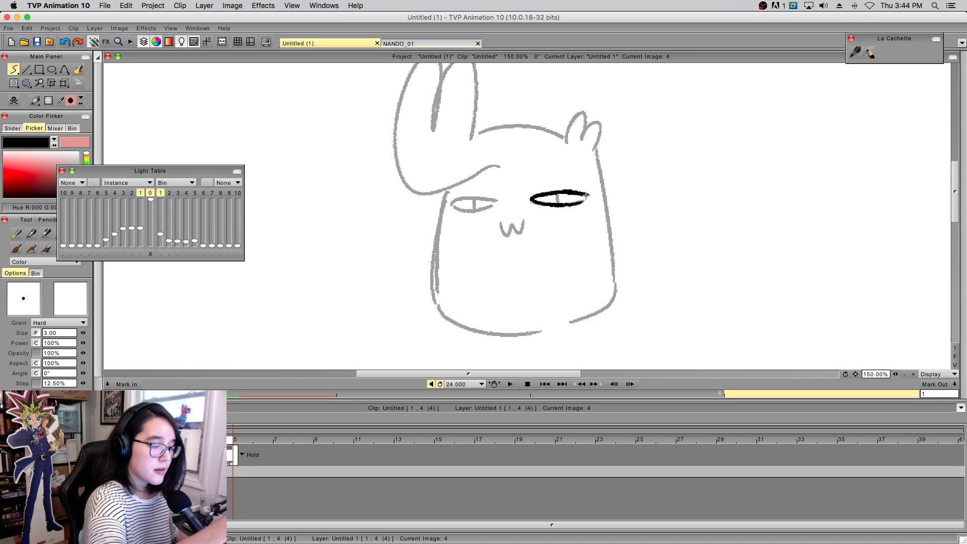
mouse_move(452, 203)
left_mouse_down()
mouse_move(499, 200)
mouse_move(484, 208)
mouse_move(496, 203)
mouse_move(506, 234)
mouse_move(521, 212)
left_mouse_up()
key("super+z")
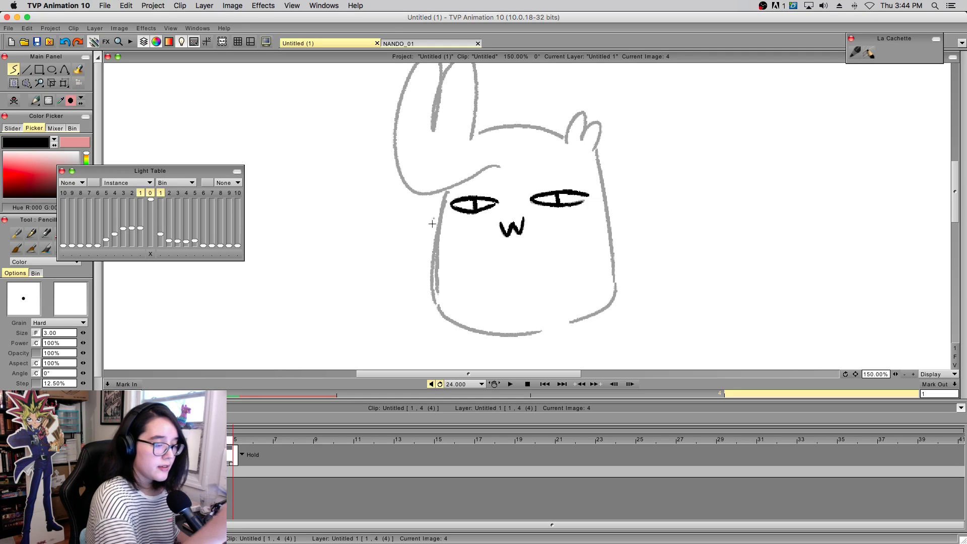
- Trace the body's left side and the long curve along its bottom edge on frame 4
left_click_drag(438, 294, 437, 234)
left_click_drag(437, 275, 444, 200)
mouse_move(445, 320)
left_mouse_down()
mouse_move(445, 317)
mouse_move(498, 336)
mouse_move(509, 334)
mouse_move(486, 332)
mouse_move(542, 330)
left_mouse_up()
left_click_drag(434, 301, 434, 256)
key("super+z")
mouse_move(435, 301)
left_mouse_down()
mouse_move(433, 256)
mouse_move(436, 289)
mouse_move(448, 214)
mouse_move(437, 289)
left_mouse_up()
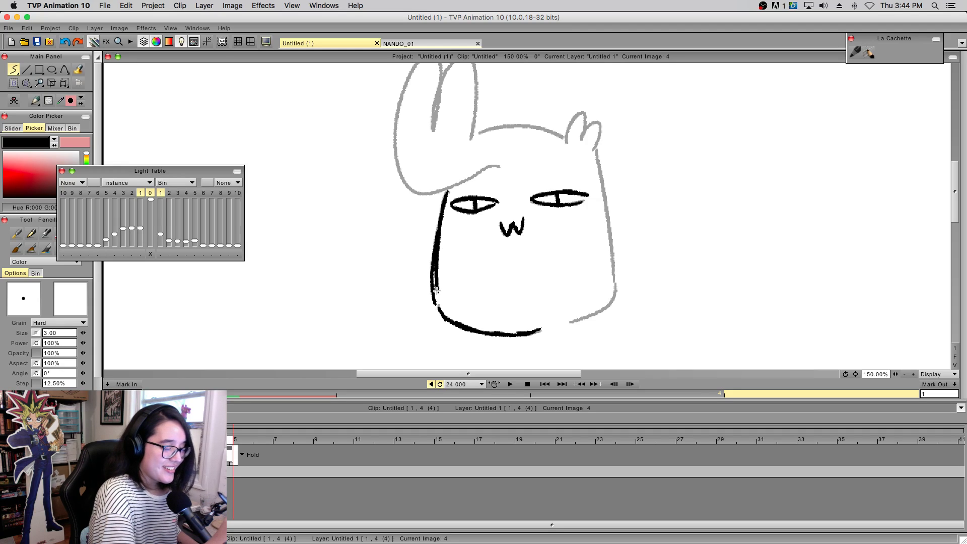
- Trace the body's lower right corner, right side and small ear on frame 4, redoing stray strokes
mouse_move(571, 321)
left_mouse_down()
mouse_move(610, 304)
mouse_move(616, 288)
left_mouse_up()
key("super+z")
key("super+z")
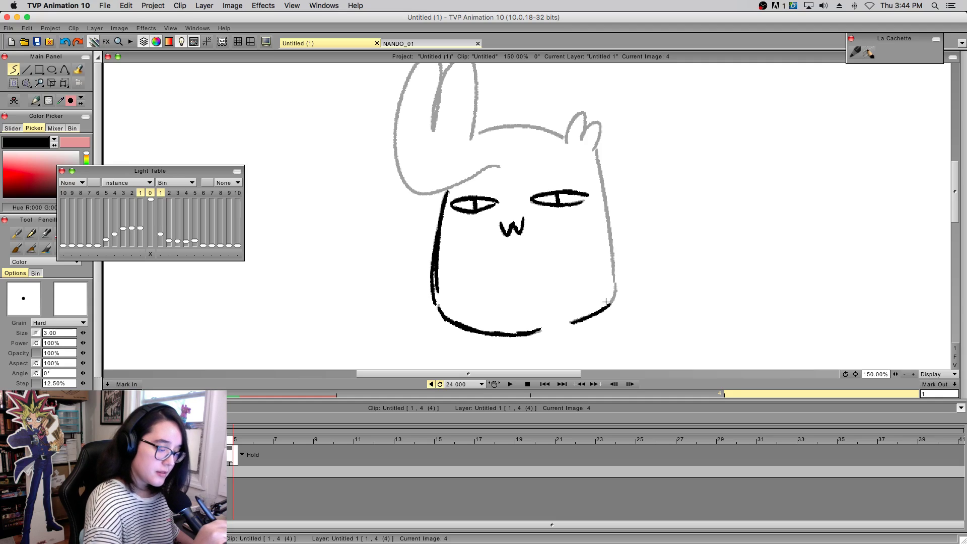
mouse_move(496, 334)
left_mouse_down()
mouse_move(575, 333)
mouse_move(488, 332)
mouse_move(542, 329)
left_mouse_up()
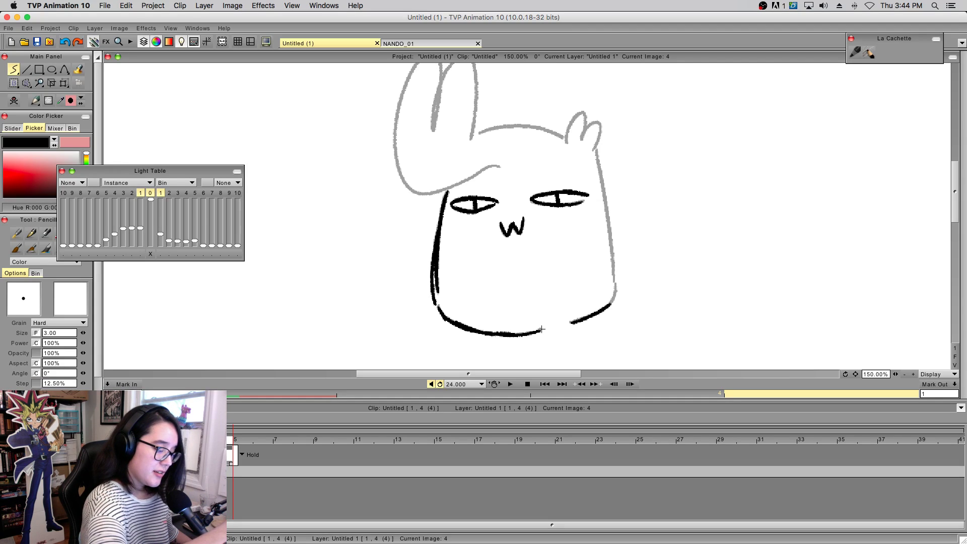
mouse_move(615, 294)
left_mouse_down()
mouse_move(596, 150)
mouse_move(574, 116)
mouse_move(583, 110)
mouse_move(586, 120)
mouse_move(572, 121)
mouse_move(582, 110)
mouse_move(581, 138)
mouse_move(598, 121)
mouse_move(597, 150)
left_mouse_up()
key("super+z")
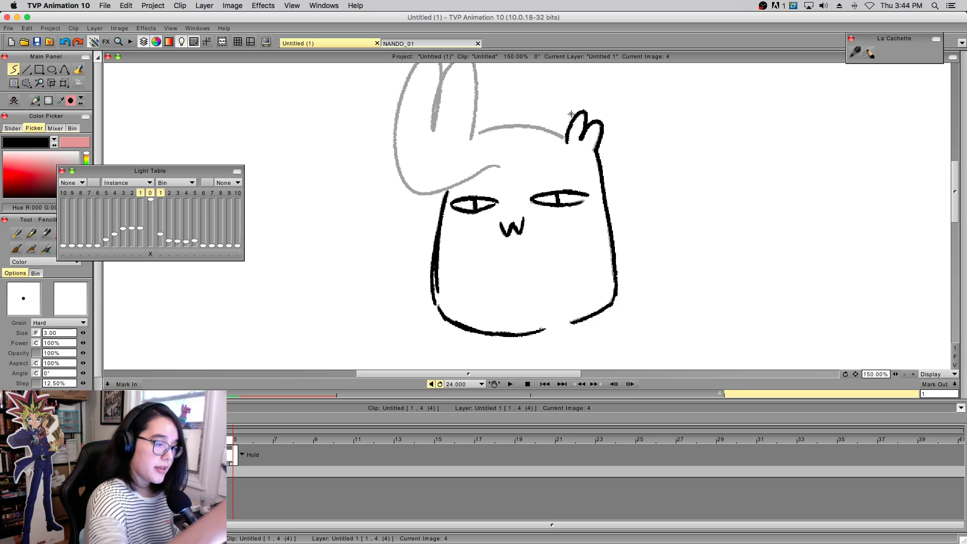
- Trace the top of the head and the lower curve of the tall ear on frame 4
mouse_move(480, 134)
left_mouse_down()
mouse_move(522, 126)
mouse_move(563, 135)
left_mouse_up()
key("super+z")
key("super+z")
mouse_move(403, 180)
left_mouse_down()
mouse_move(434, 192)
mouse_move(497, 166)
mouse_move(537, 258)
left_mouse_up()
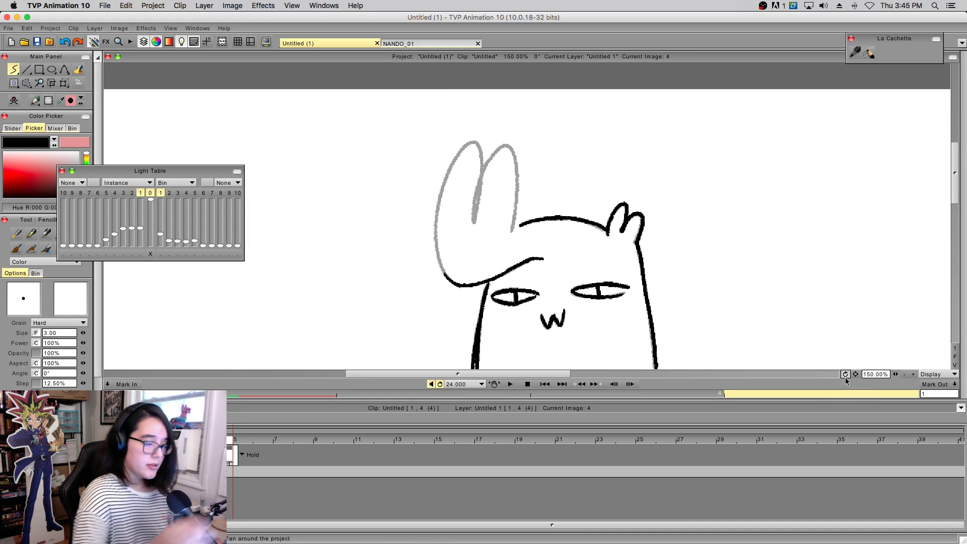
- Trace the outer edge of the tall ear up and around its left lobe, undoing inaccurate strokes
left_click_drag(446, 276, 437, 227)
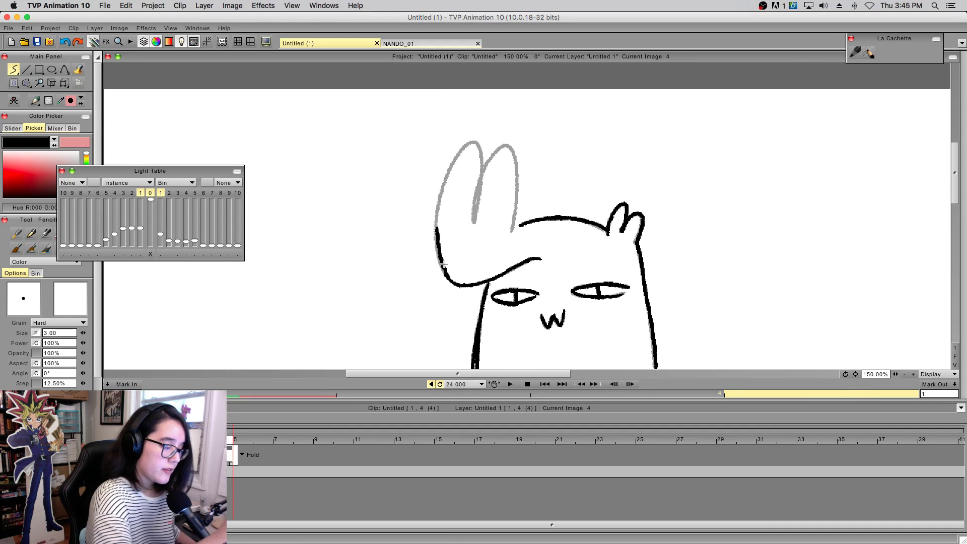
key("super+z")
mouse_move(449, 278)
left_mouse_down()
mouse_move(436, 240)
mouse_move(442, 265)
mouse_move(442, 186)
mouse_move(437, 217)
mouse_move(452, 163)
mouse_move(448, 179)
mouse_move(473, 141)
left_mouse_up()
left_click_drag(474, 223, 481, 175)
mouse_move(474, 141)
left_mouse_down()
mouse_move(474, 223)
mouse_move(482, 174)
left_mouse_up()
key("super+z")
key("super+z")
key("super+z")
- Trace the tall ear's inner line and right lobe to complete the frame 4 drawing
mouse_move(475, 222)
left_mouse_down()
mouse_move(483, 172)
mouse_move(475, 220)
mouse_move(512, 149)
left_mouse_up()
mouse_move(512, 230)
left_mouse_down()
mouse_move(518, 178)
mouse_move(500, 146)
left_mouse_up()
key("ctrl+z")
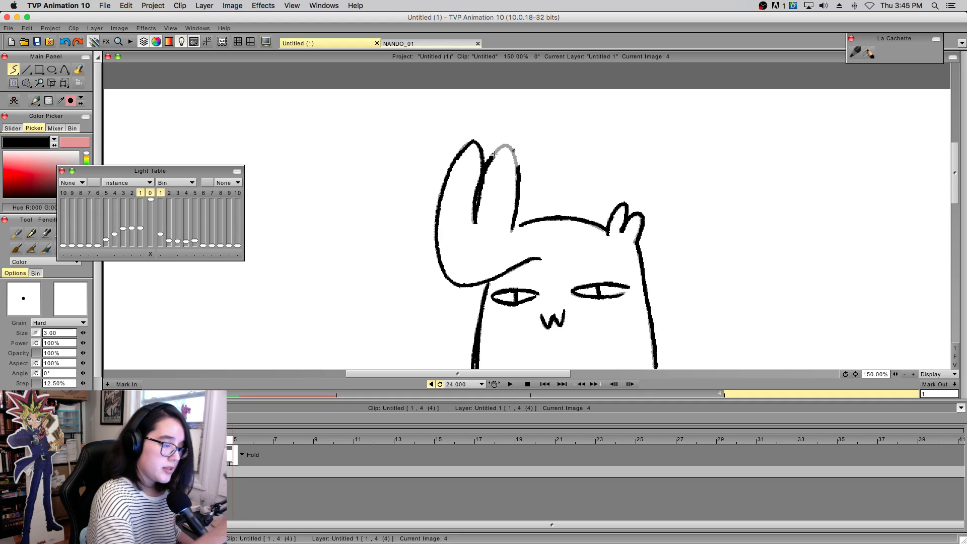
mouse_move(513, 149)
left_mouse_down()
mouse_move(517, 173)
mouse_move(525, 155)
left_mouse_up()
key("e")
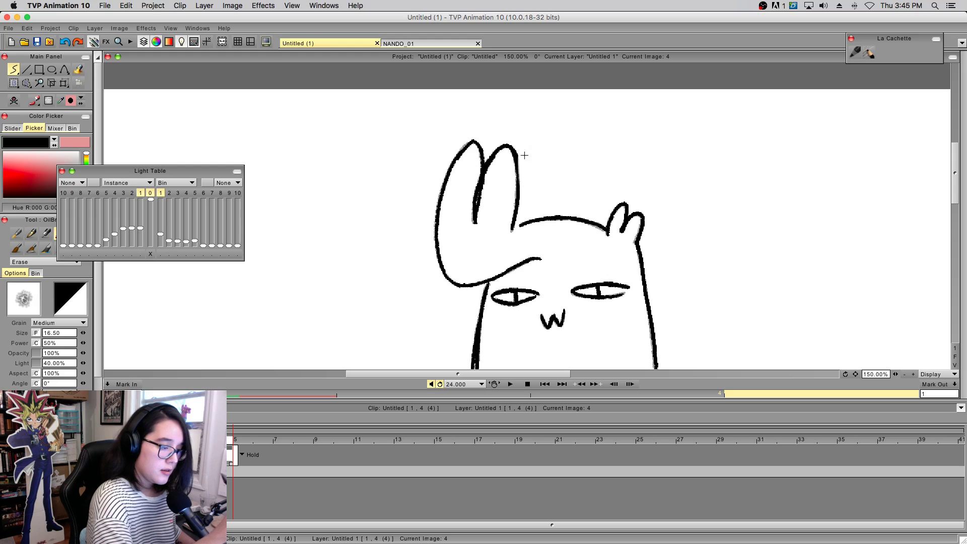
key("e")
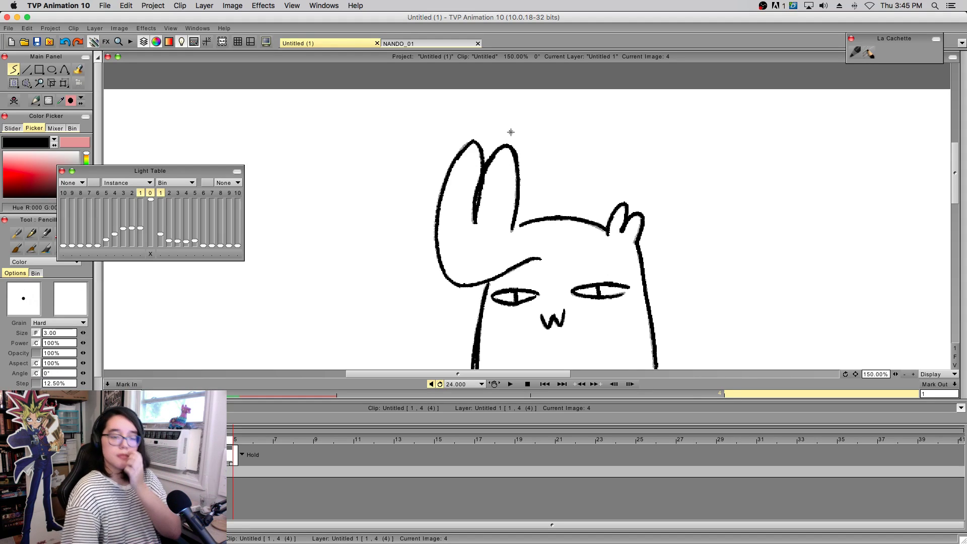
- Fit the whole canvas in view, extend the last drawing's hold through frame 6 and preview the animation
left_click(939, 374)
left_click(950, 343)
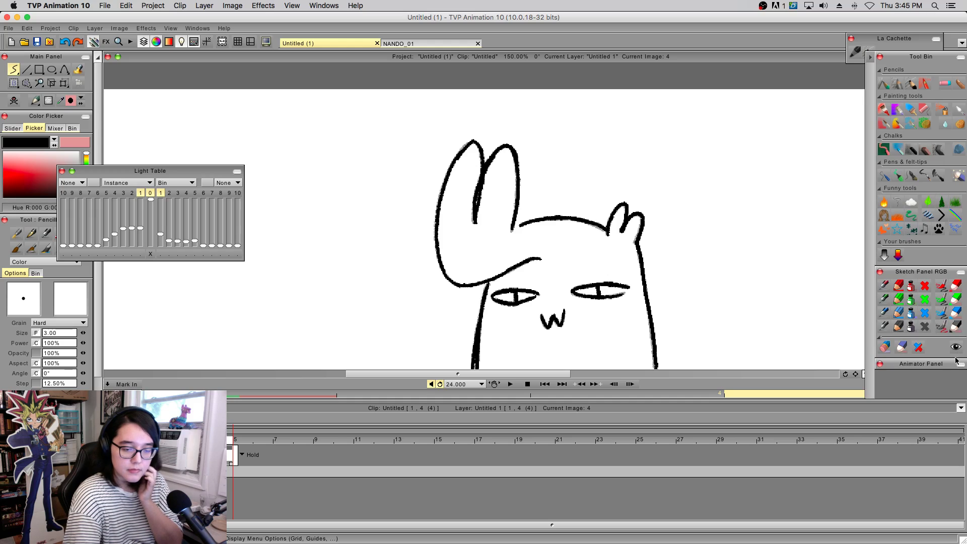
left_click(955, 356)
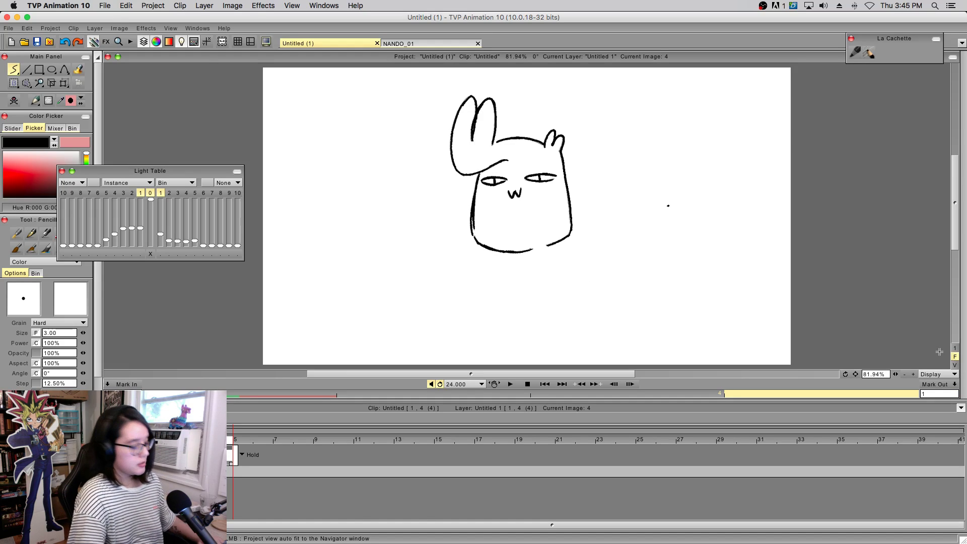
left_click_drag(231, 463, 273, 464)
left_click(510, 384)
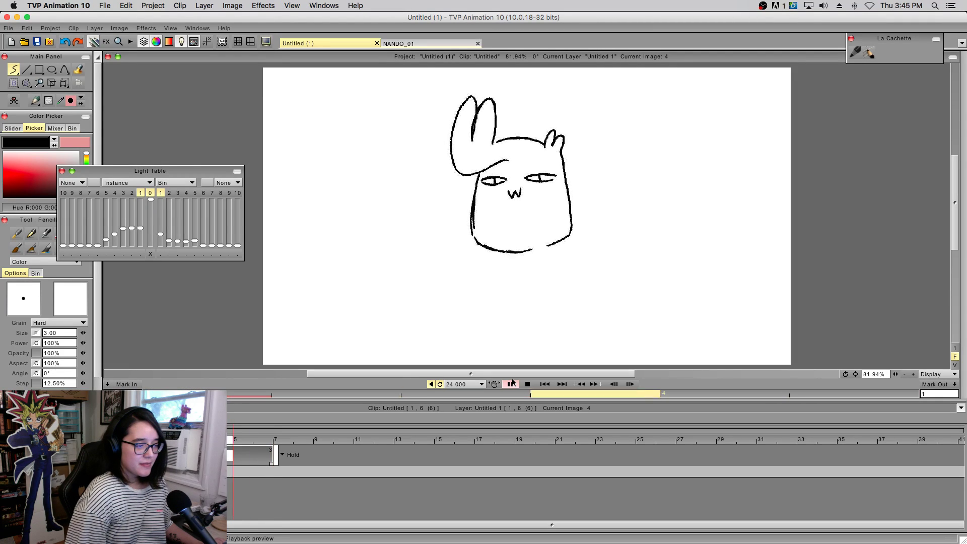
left_click(513, 384)
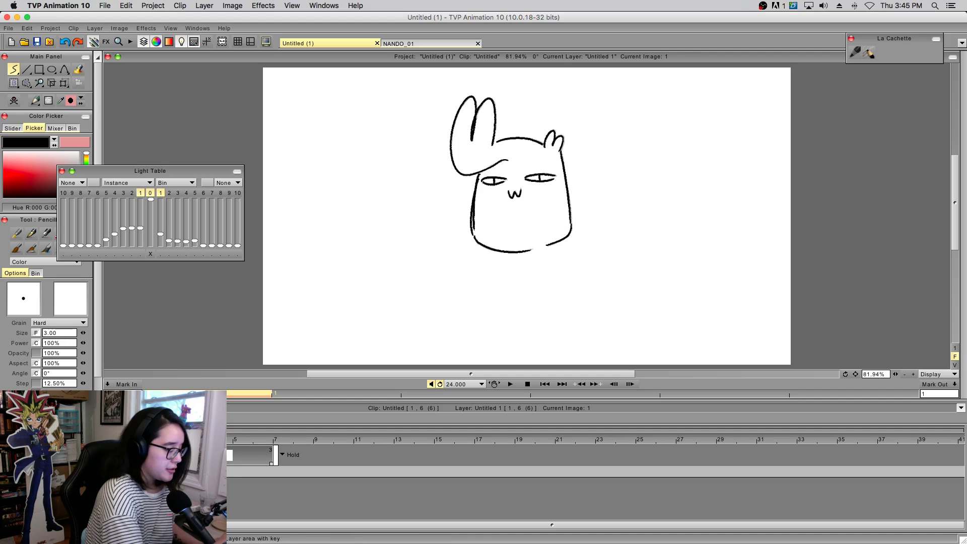
- Adjust the drawings' exposures on the timeline, shortening the first drawing's hold so the clip spans 5 frames
left_click(254, 467)
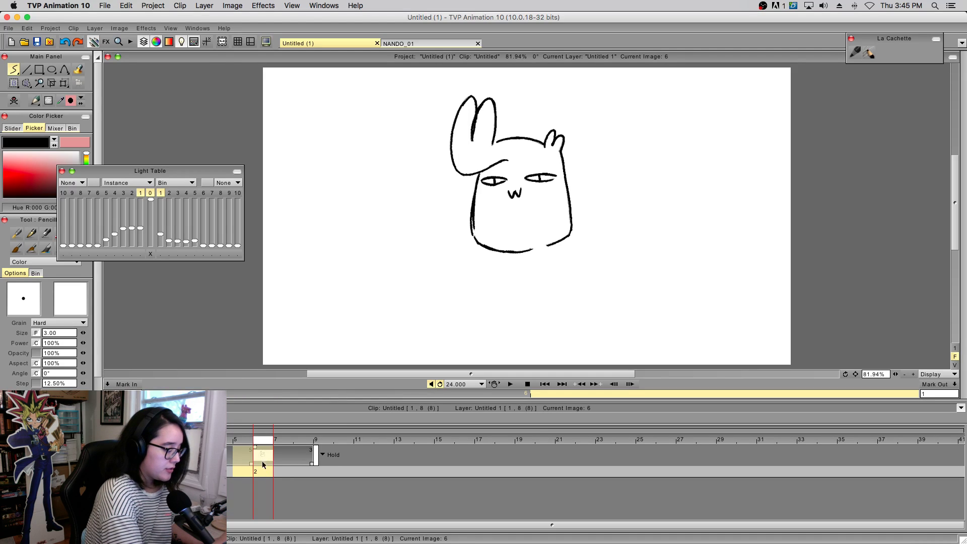
left_click_drag(253, 466, 263, 463)
left_click(203, 455)
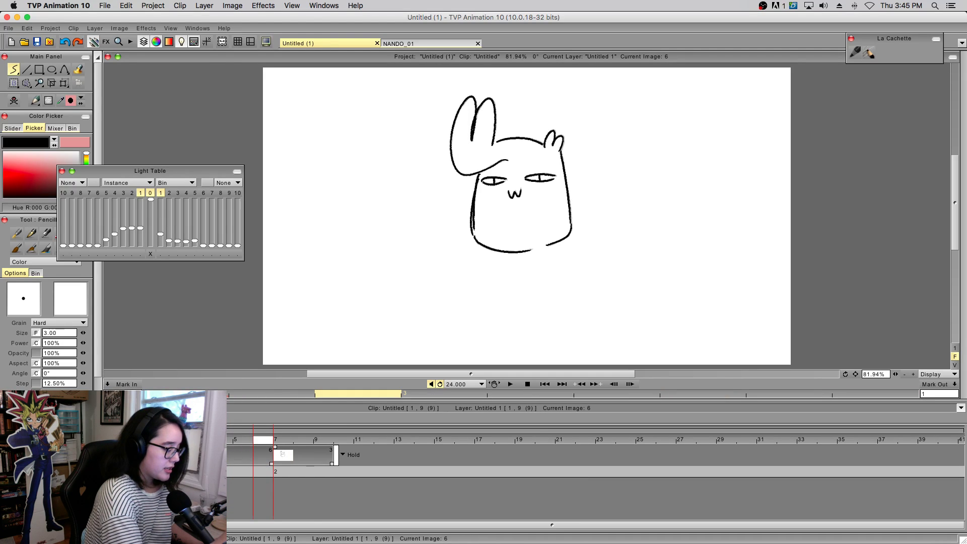
left_click(163, 456)
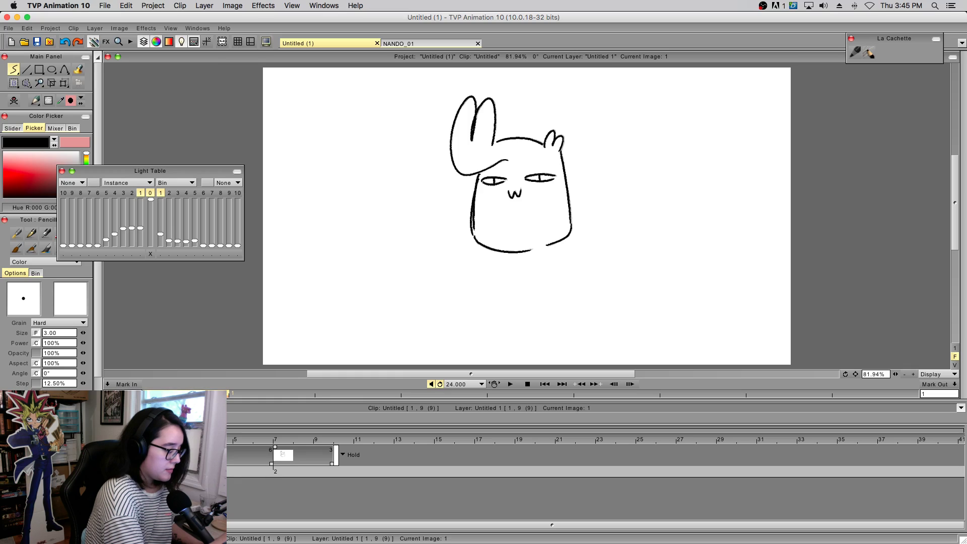
left_click_drag(271, 464, 191, 466)
- Copy the first drawing and paste it as a new instance at frame 7
right_click(161, 456)
left_click(158, 455)
right_click(158, 456)
left_click(178, 482)
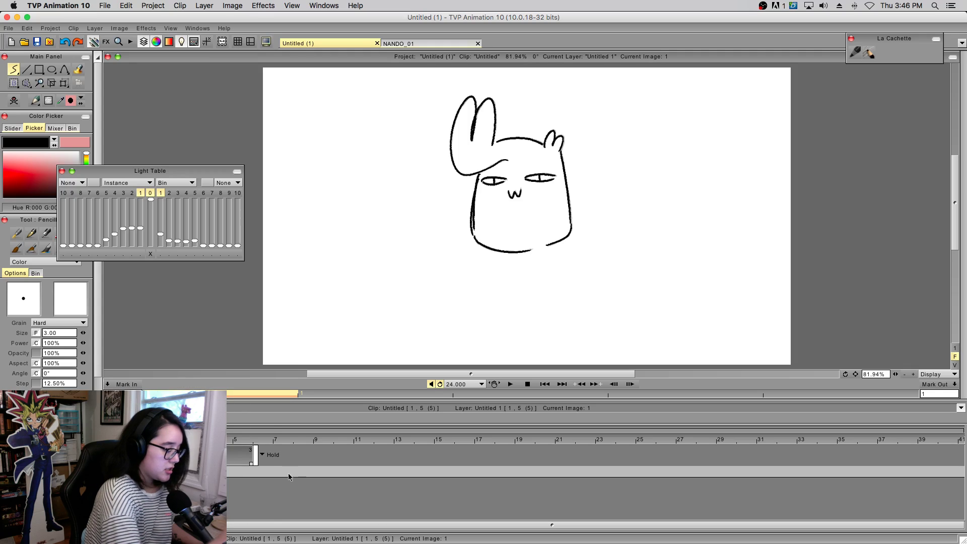
left_click(288, 474)
right_click(285, 474)
left_click(304, 491)
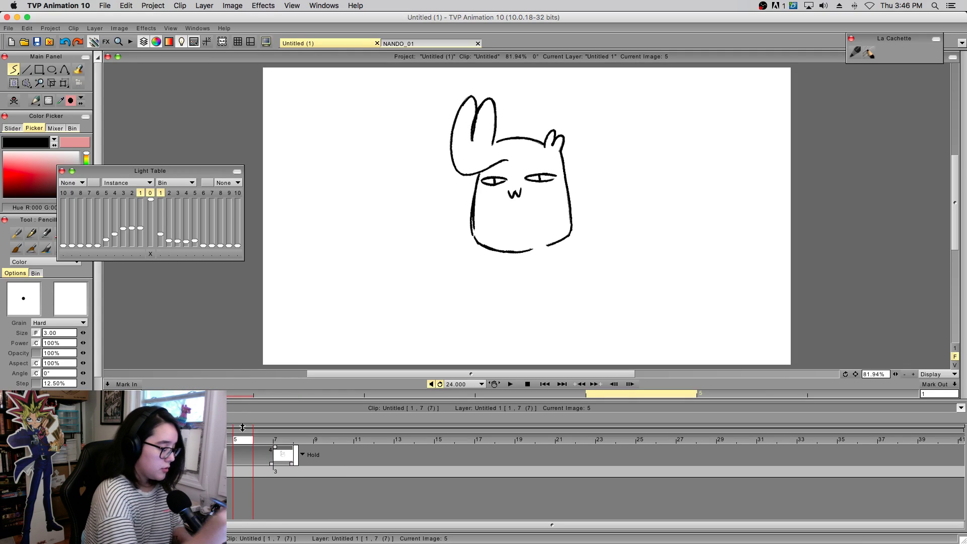
- Turn off the Light Table's display of the previous frame for the blank drawing at frame 5
left_click(141, 193)
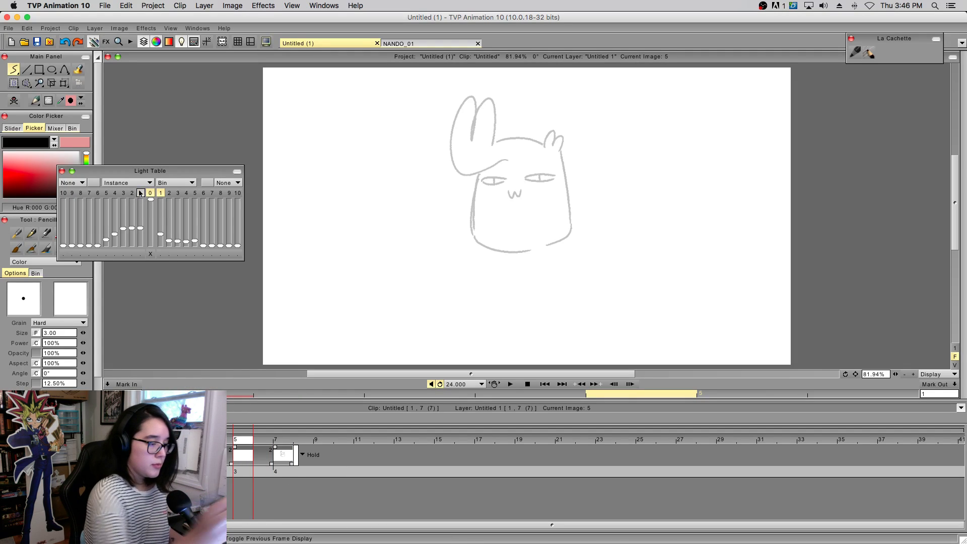
- Turn the Light Table's previous frame back on and trace the character's eyes and w-shaped mouth on the blank frame 5 drawing
left_click(913, 374)
left_click(912, 374)
left_click_drag(856, 374, 837, 440)
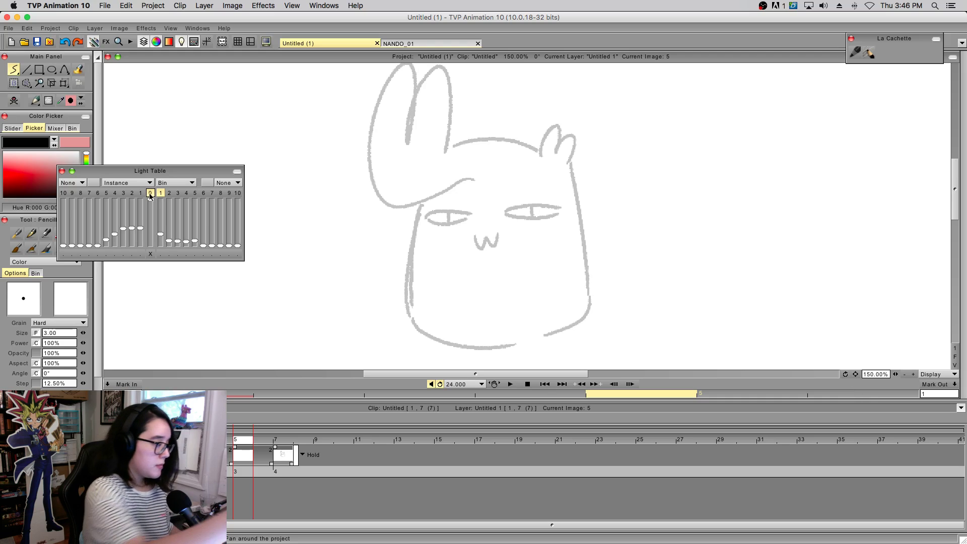
left_click(141, 193)
mouse_move(426, 217)
left_mouse_down()
mouse_move(473, 215)
mouse_move(449, 216)
left_mouse_up()
key("ctrl+z")
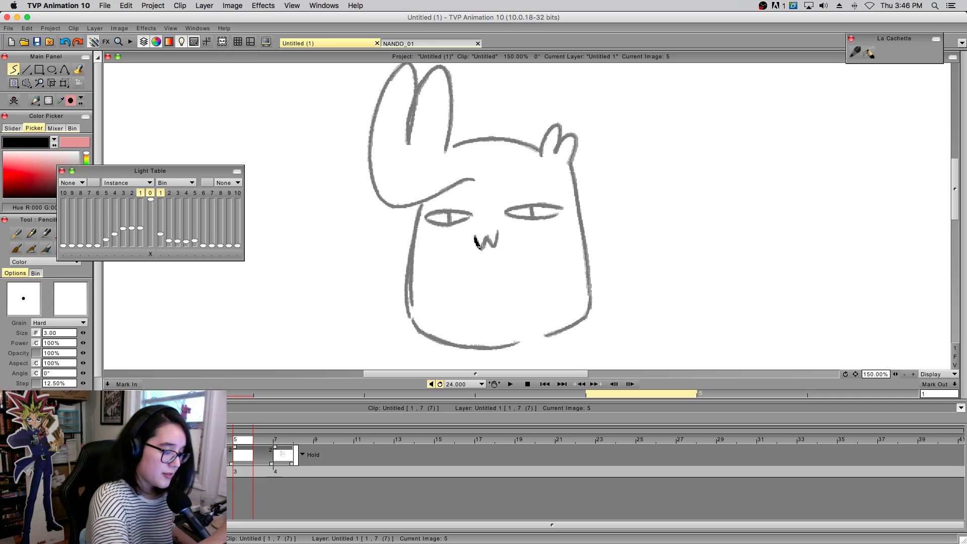
left_click_drag(505, 212, 564, 204)
mouse_move(423, 217)
left_mouse_down()
mouse_move(476, 219)
mouse_move(425, 216)
mouse_move(472, 217)
mouse_move(427, 218)
mouse_move(471, 215)
left_mouse_up()
key("super+z")
left_click_drag(449, 212, 449, 222)
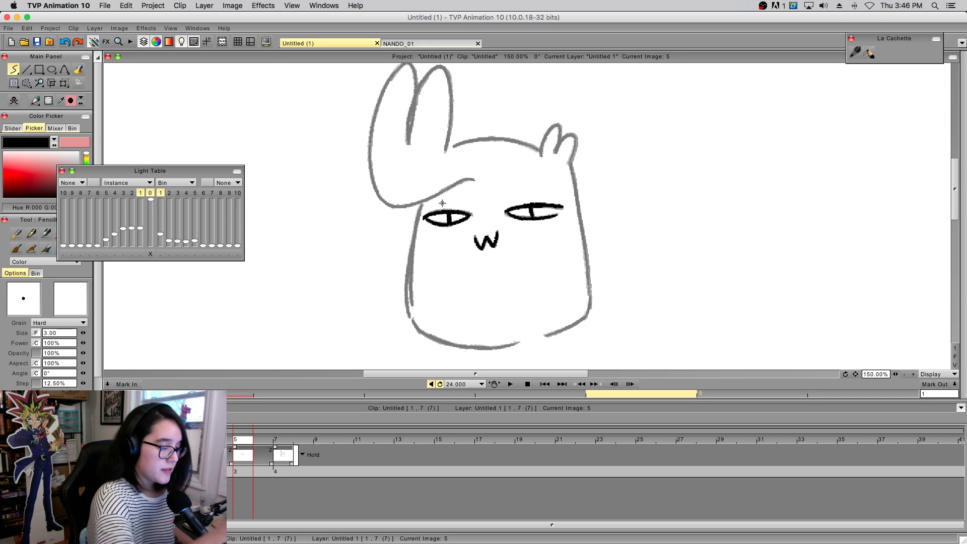
- Trace the top of the head, the small pair of ears and the large drooping ear shape on frame 5
left_click_drag(454, 145, 541, 154)
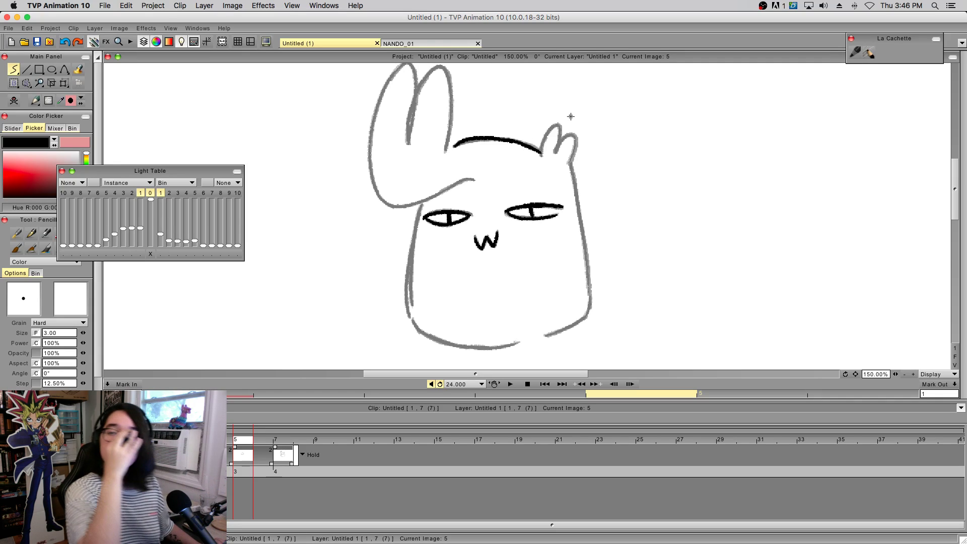
mouse_move(539, 151)
left_mouse_down()
mouse_move(553, 127)
mouse_move(554, 150)
mouse_move(571, 135)
mouse_move(569, 167)
left_mouse_up()
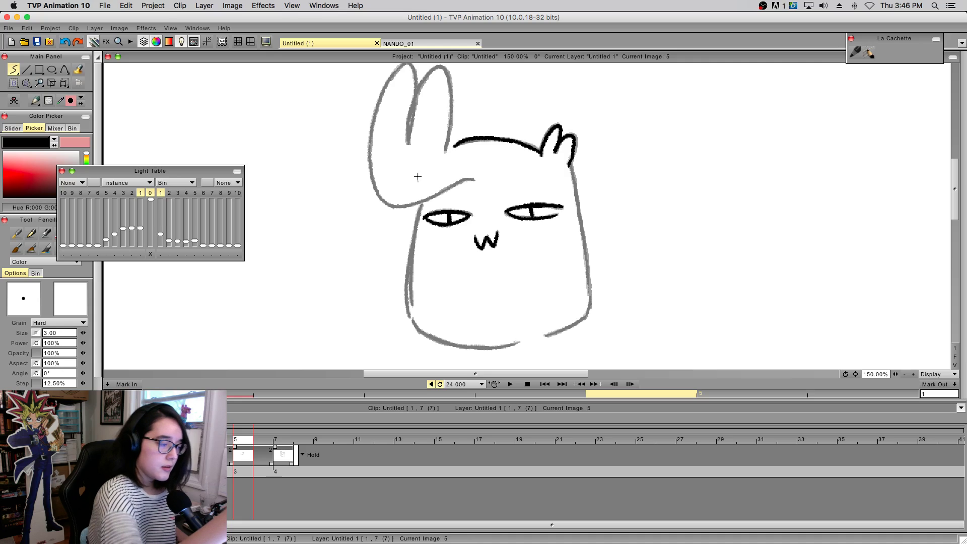
mouse_move(474, 179)
left_mouse_down()
mouse_move(390, 204)
mouse_move(369, 165)
mouse_move(379, 95)
mouse_move(396, 69)
mouse_move(414, 71)
mouse_move(410, 143)
mouse_move(434, 68)
left_mouse_up()
key("super+z")
mouse_move(409, 143)
left_mouse_down()
mouse_move(412, 104)
mouse_move(442, 67)
mouse_move(450, 87)
mouse_move(445, 148)
mouse_move(450, 94)
mouse_move(439, 67)
mouse_move(426, 75)
mouse_move(405, 135)
left_mouse_up()
key("ctrl+z")
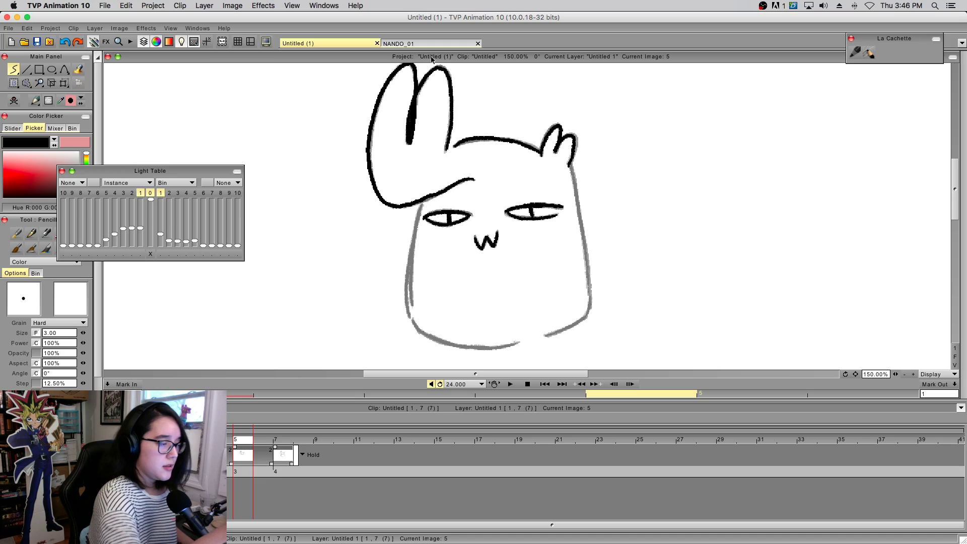
- Trace the sides and base of the character's body on frame 5, redoing strokes that miss the guide
mouse_move(412, 303)
left_mouse_down()
mouse_move(418, 203)
mouse_move(415, 233)
left_mouse_up()
mouse_move(411, 318)
left_mouse_down()
mouse_move(465, 346)
mouse_move(418, 327)
mouse_move(450, 344)
mouse_move(441, 339)
mouse_move(521, 342)
left_mouse_up()
key("super+z")
key("super+z")
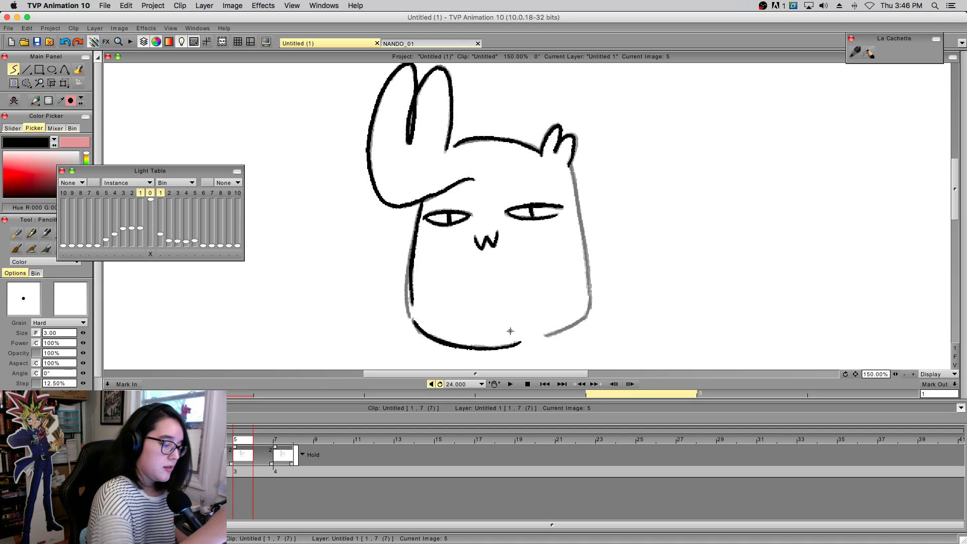
left_click_drag(409, 315, 409, 264)
mouse_move(566, 327)
left_mouse_down()
mouse_move(585, 319)
mouse_move(590, 290)
mouse_move(571, 161)
mouse_move(579, 213)
left_mouse_up()
key("super+z")
key("super+z")
key("super+z")
left_click_drag(571, 168, 579, 211)
key("super+z")
left_click_drag(571, 172, 579, 236)
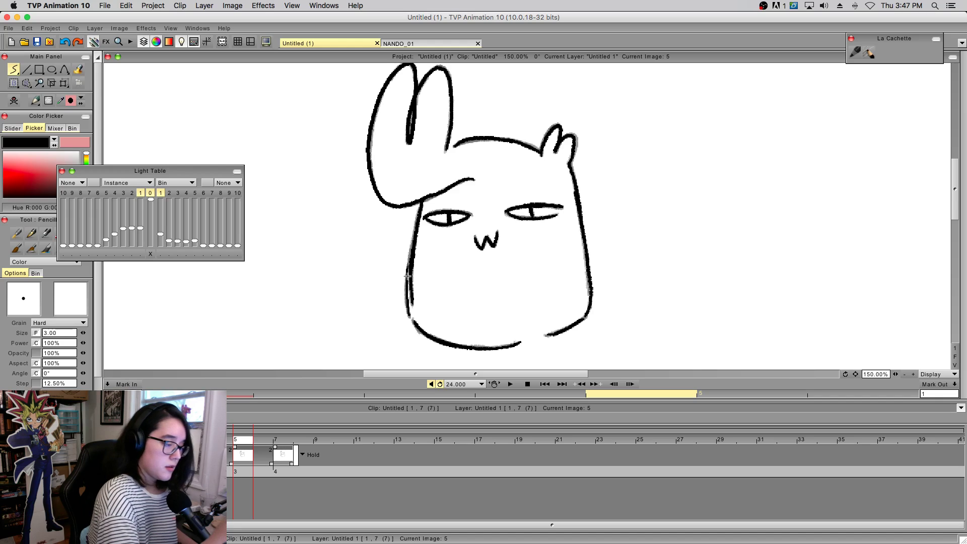
- Fit the whole canvas in view and play back the traced animation
left_click(955, 358)
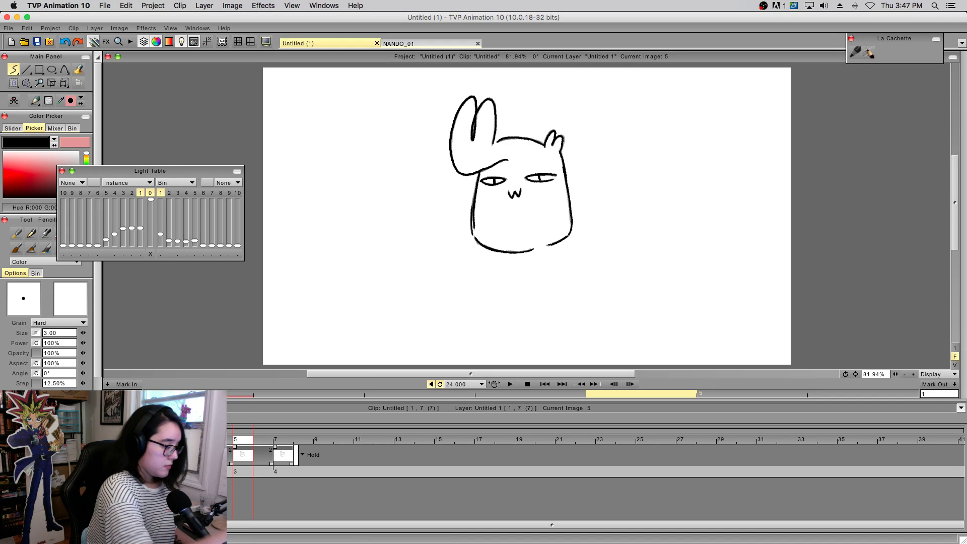
left_click(511, 385)
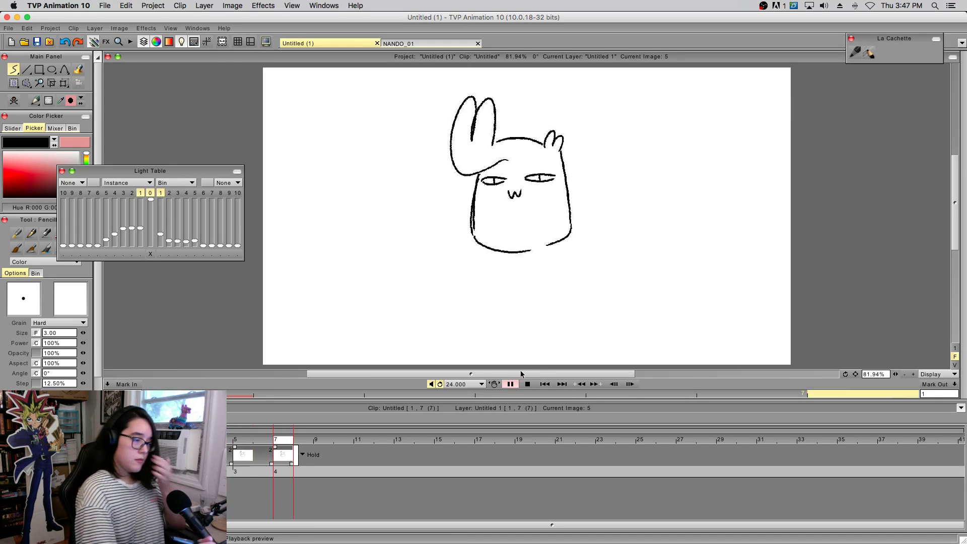
key("space")
- Lengthen the drawings' exposures on the timeline so the clip runs nine frames with the third drawing starting at frame 7, and preview it
left_click_drag(235, 466, 273, 466)
left_click(510, 384)
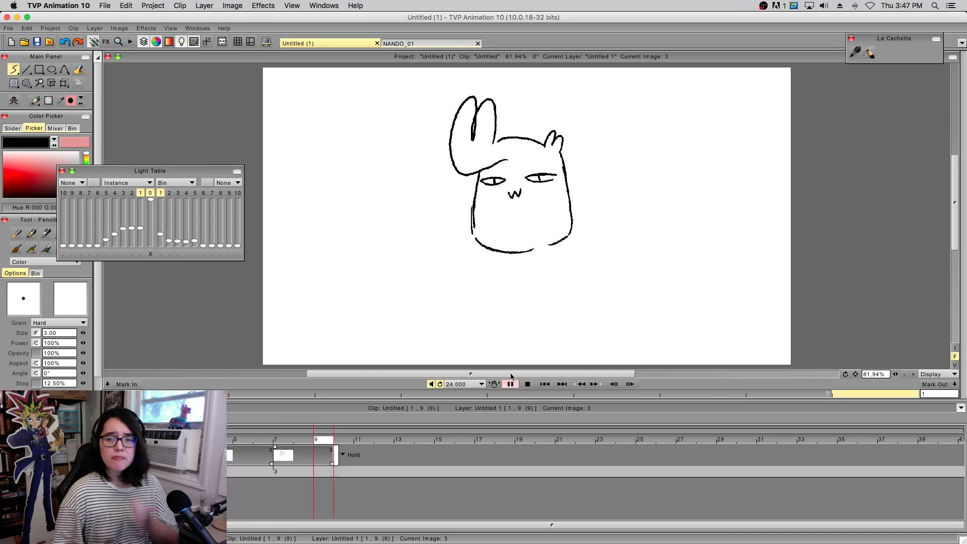
left_click(511, 384)
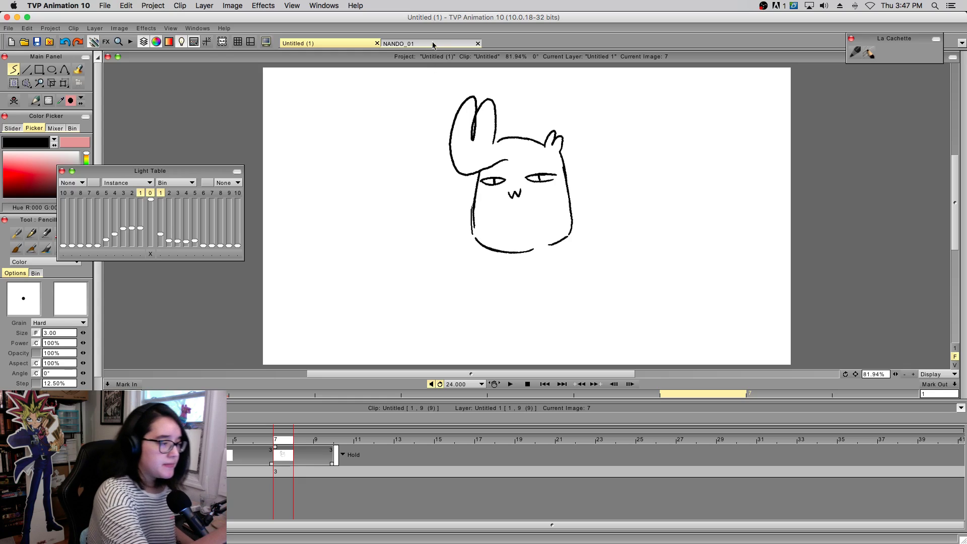
- Switch to the NANDO_01 project and load the size 6 pencil brush from the brush bin with its grain set to Soft
key("super+s")
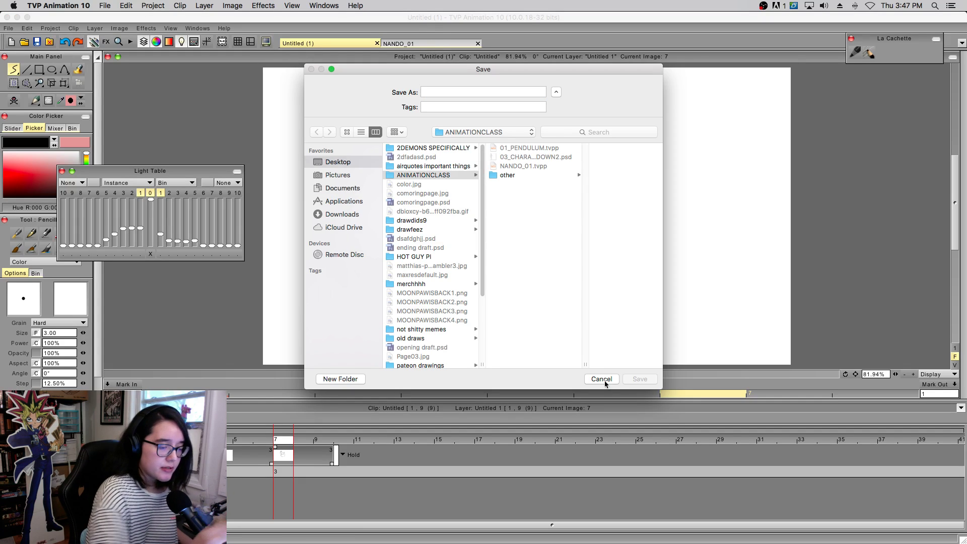
left_click(601, 378)
left_click(436, 45)
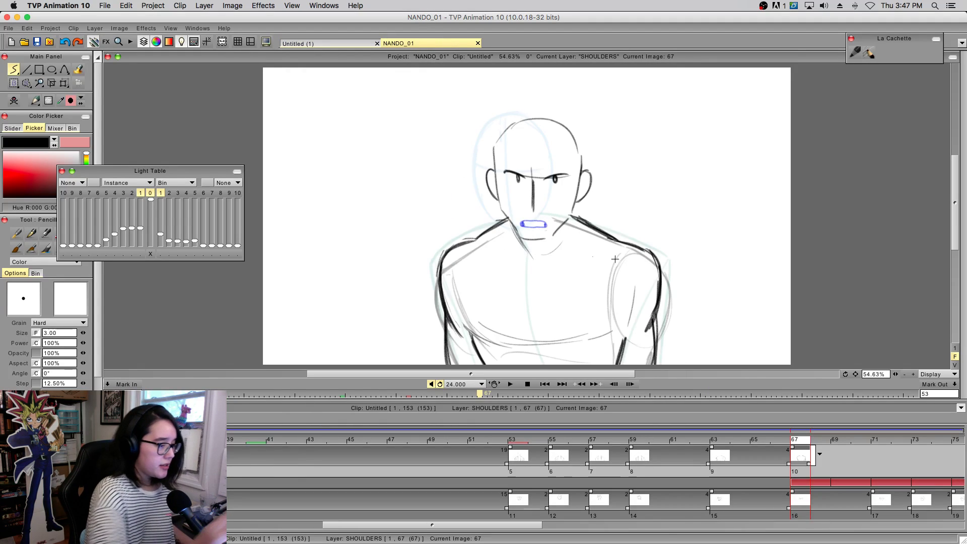
left_click(35, 273)
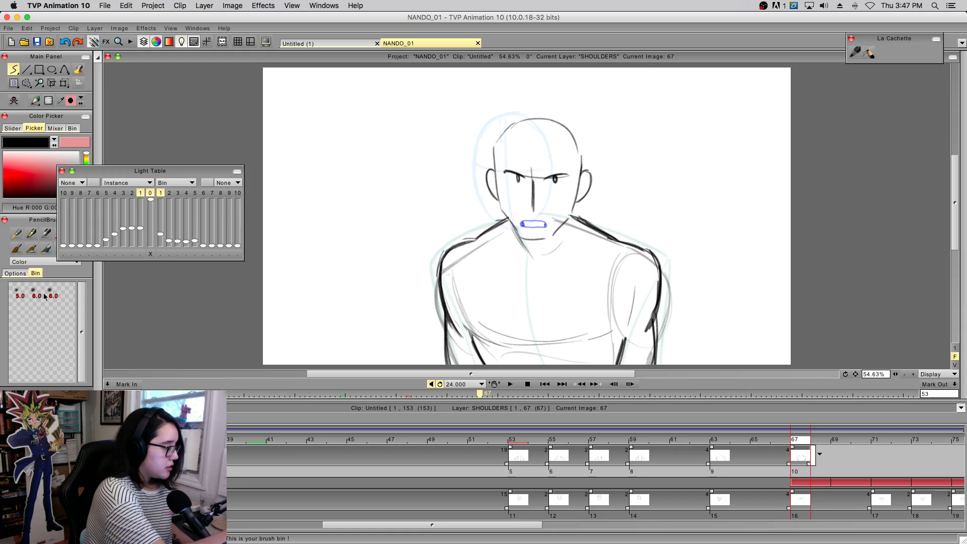
left_click(31, 292)
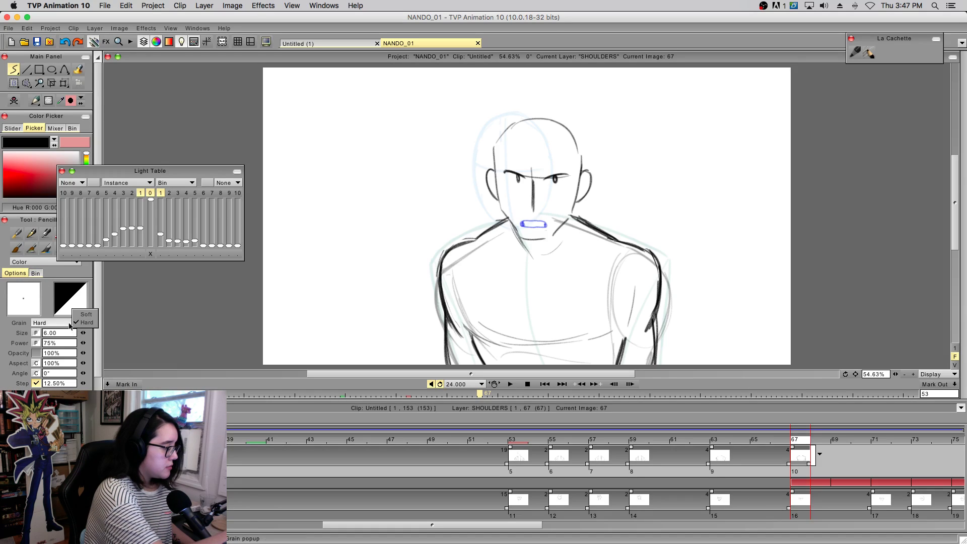
mouse_move(264, 190)
left_mouse_down()
mouse_move(575, 232)
mouse_move(600, 222)
left_mouse_up()
key("super+z")
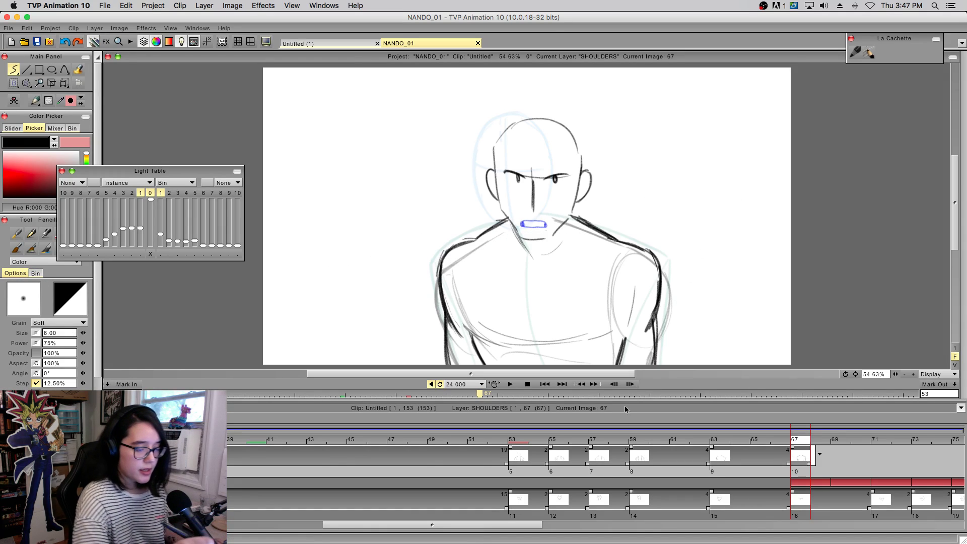
- Draw two long vertical garment lines down the character's chest on frame 63 of the SHOULDERS layer
mouse_move(744, 445)
left_mouse_down()
mouse_move(512, 468)
mouse_move(760, 488)
mouse_move(612, 488)
mouse_move(643, 491)
left_mouse_up()
left_click(719, 445)
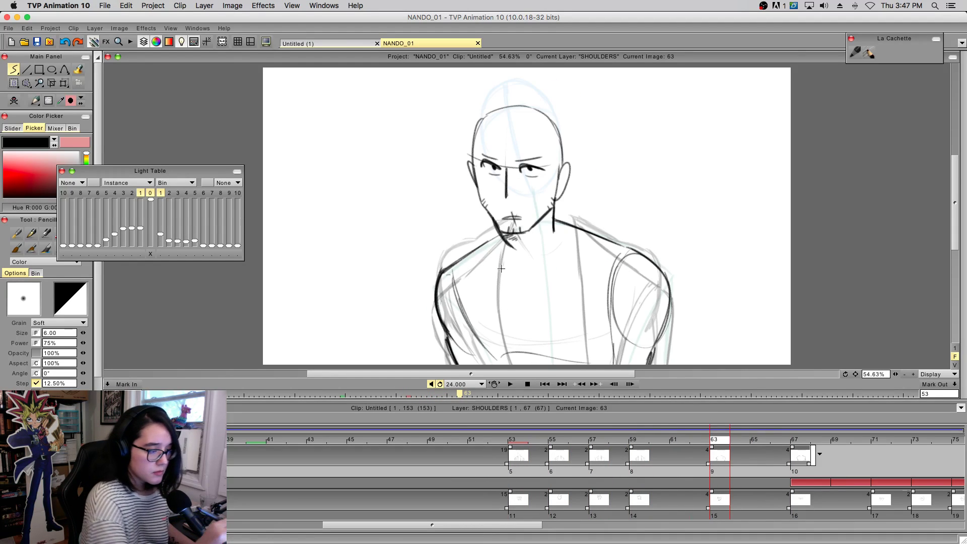
mouse_move(503, 241)
left_mouse_down()
mouse_move(492, 301)
mouse_move(510, 365)
left_mouse_up()
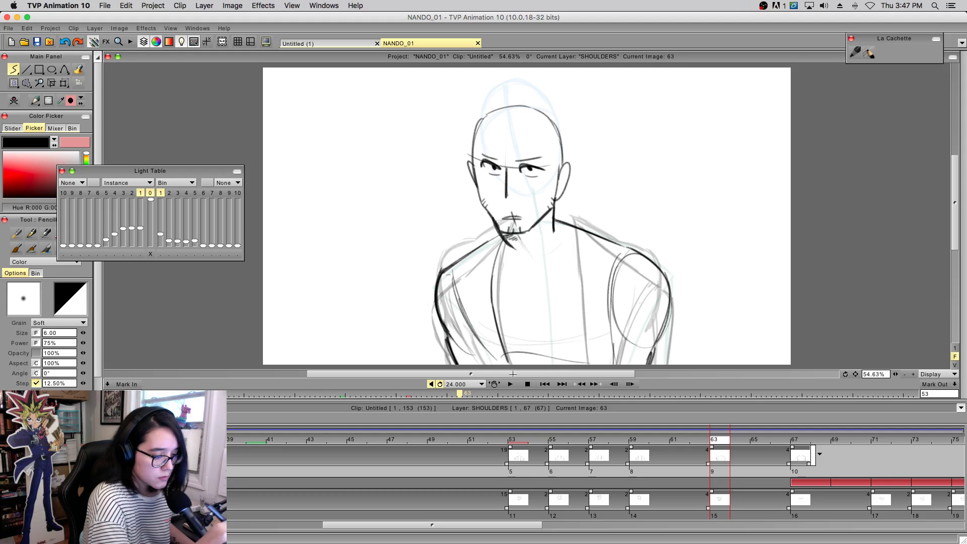
left_click_drag(575, 222, 580, 297)
left_click_drag(575, 224, 584, 342)
left_click_drag(573, 245, 588, 364)
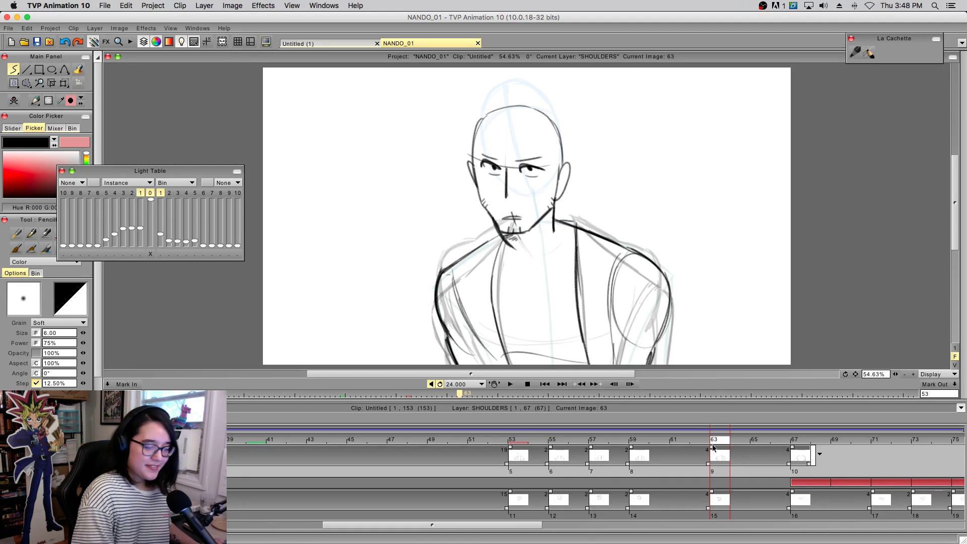
- Draw the two vertical chest lines on frame 67 of the SHOULDERS layer, following the previous drawing and redoing strokes that miss
left_click(688, 450)
mouse_move(688, 449)
left_mouse_down()
mouse_move(811, 450)
mouse_move(795, 456)
left_mouse_up()
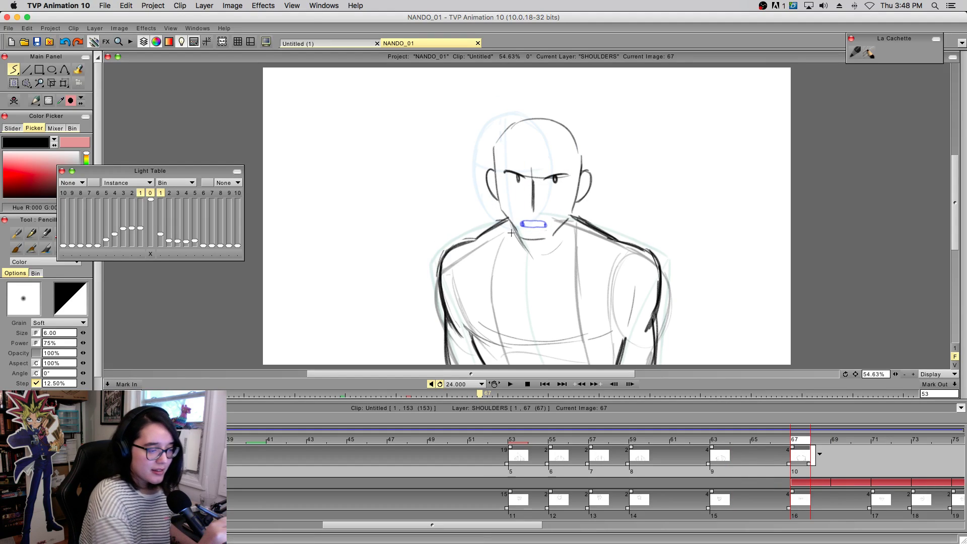
left_click_drag(509, 239, 505, 354)
left_click_drag(509, 264, 507, 364)
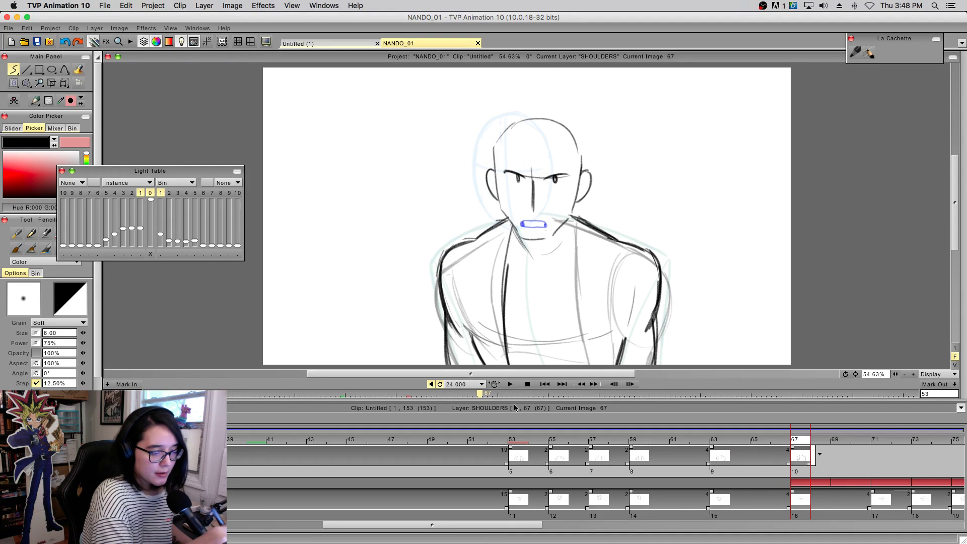
left_click_drag(571, 218, 584, 336)
key("ctrl+z")
left_click_drag(571, 215, 585, 336)
left_click_drag(575, 266, 590, 365)
key("super+z")
left_click_drag(579, 304, 588, 365)
- Add a new blank drawing at frame 71 of the SHOULDERS layer and compare it with the preceding frames
scroll(583, 453, "right", 5)
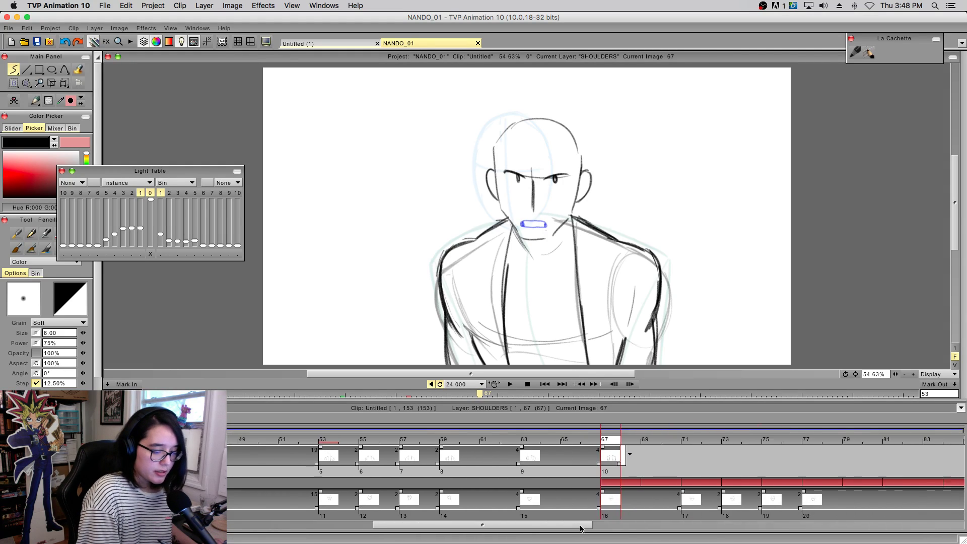
left_click(619, 447)
mouse_move(619, 448)
left_mouse_down()
mouse_move(636, 450)
mouse_move(564, 457)
mouse_move(639, 455)
mouse_move(646, 445)
left_mouse_up()
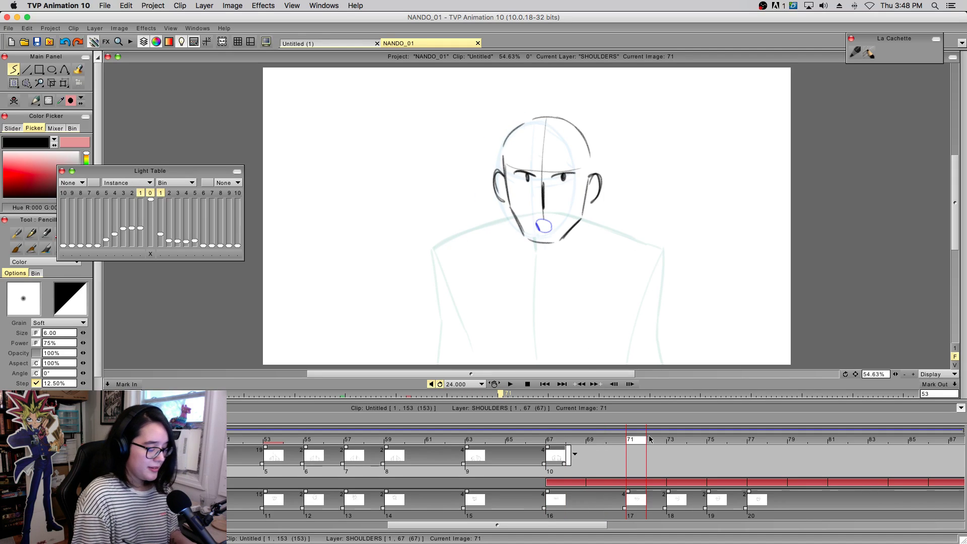
key("BackSpace")
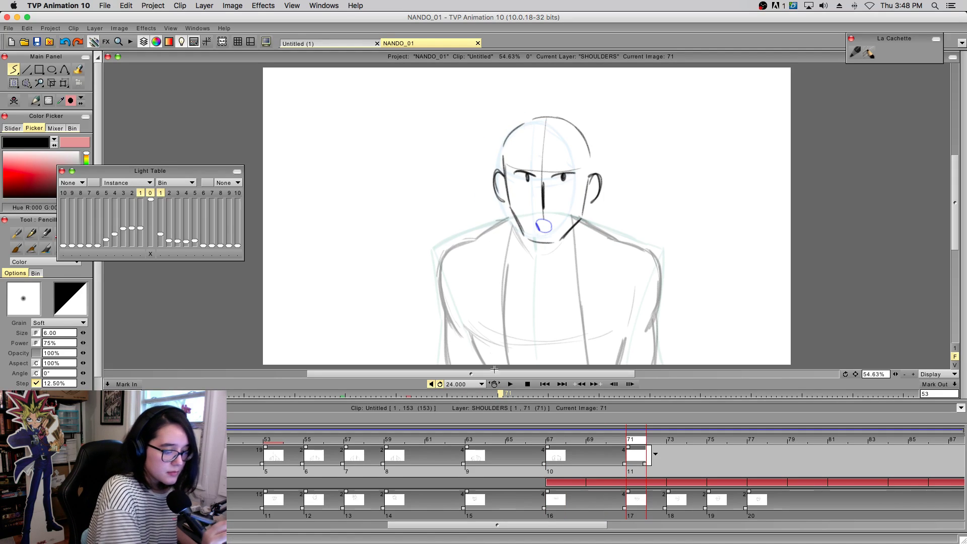
left_click(475, 456)
left_click(581, 456)
left_click_drag(581, 456, 640, 453)
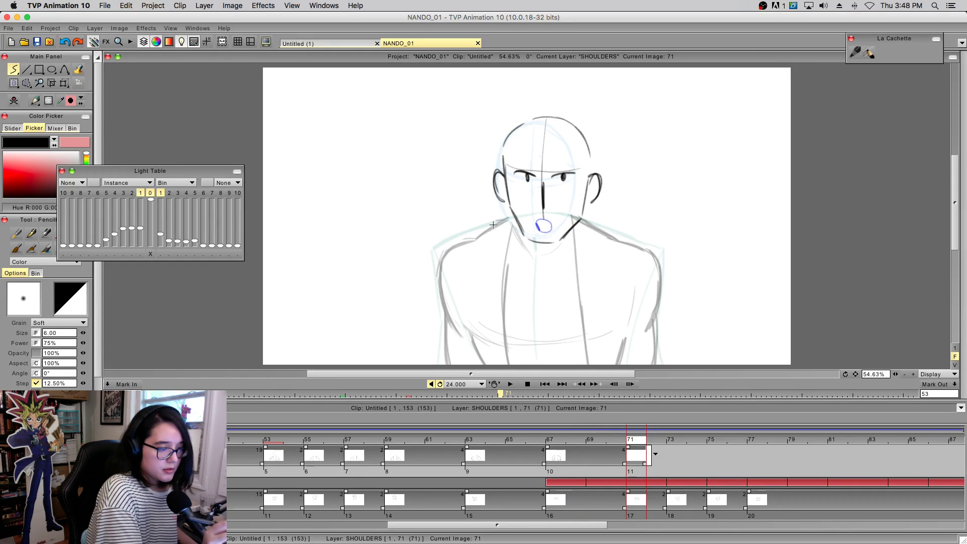
- Trace both shoulder lines and the outer curves of the upper arms on frame 71, using the previous drawing as a guide
mouse_move(436, 273)
left_mouse_down()
mouse_move(446, 247)
mouse_move(510, 219)
mouse_move(481, 233)
mouse_move(514, 219)
left_mouse_up()
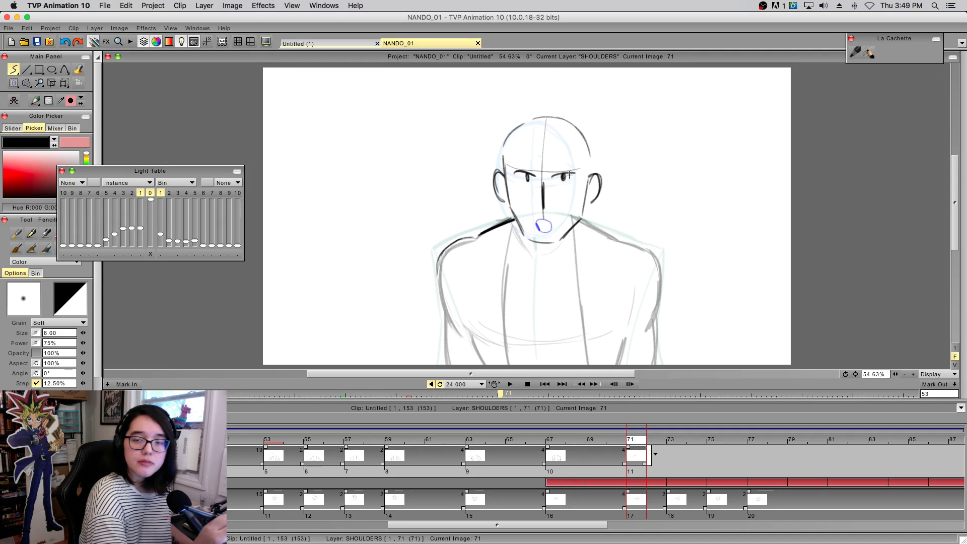
left_click_drag(584, 220, 611, 237)
key("ctrl+z")
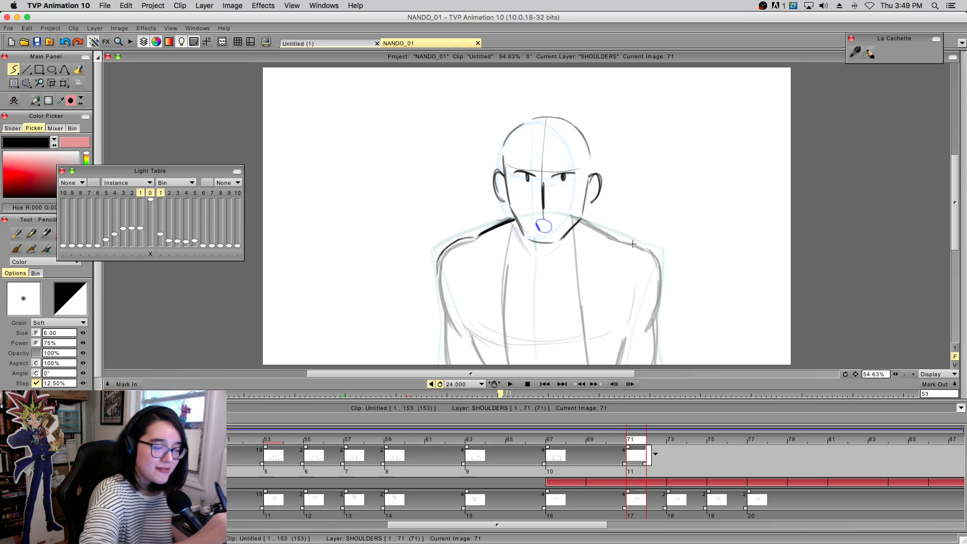
left_click_drag(619, 238, 661, 271)
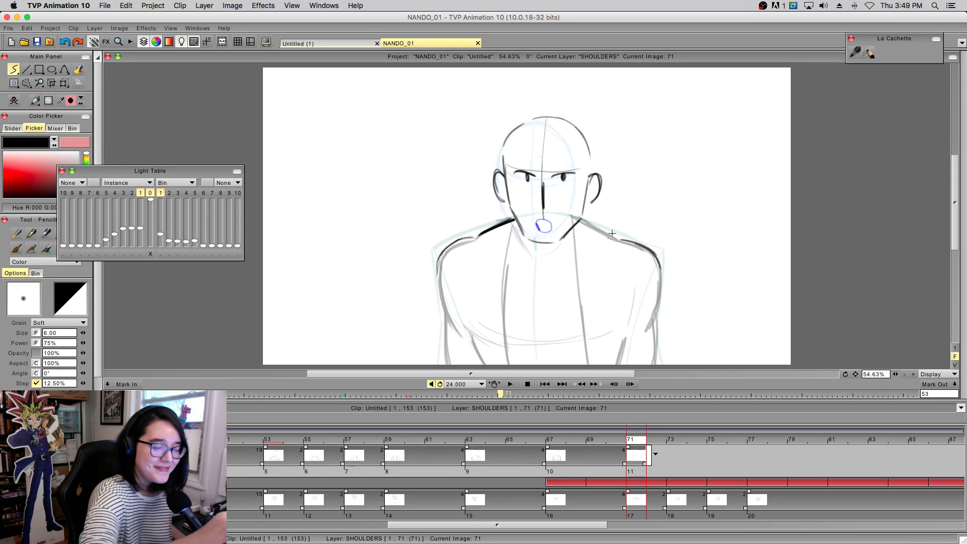
left_click_drag(582, 217, 629, 240)
key("ctrl+z")
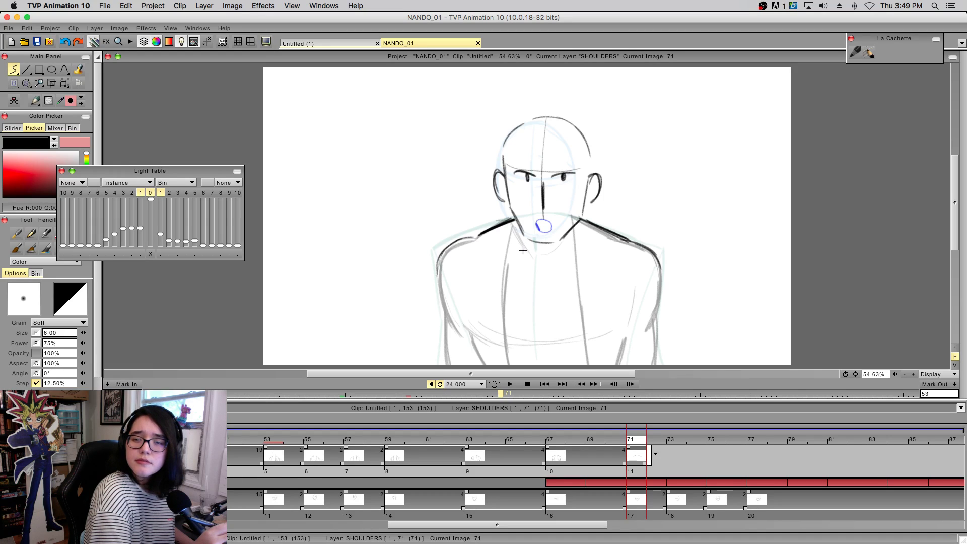
mouse_move(439, 259)
left_mouse_down()
mouse_move(444, 307)
mouse_move(438, 263)
mouse_move(441, 297)
mouse_move(451, 242)
mouse_move(462, 242)
mouse_move(437, 268)
mouse_move(467, 234)
mouse_move(447, 248)
mouse_move(480, 237)
left_mouse_up()
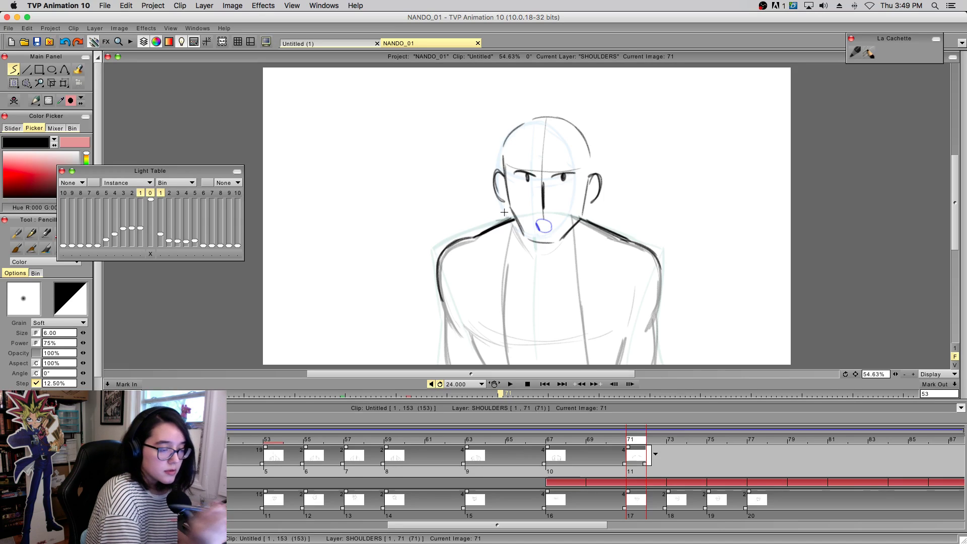
mouse_move(629, 240)
left_mouse_down()
mouse_move(657, 257)
mouse_move(659, 296)
left_mouse_up()
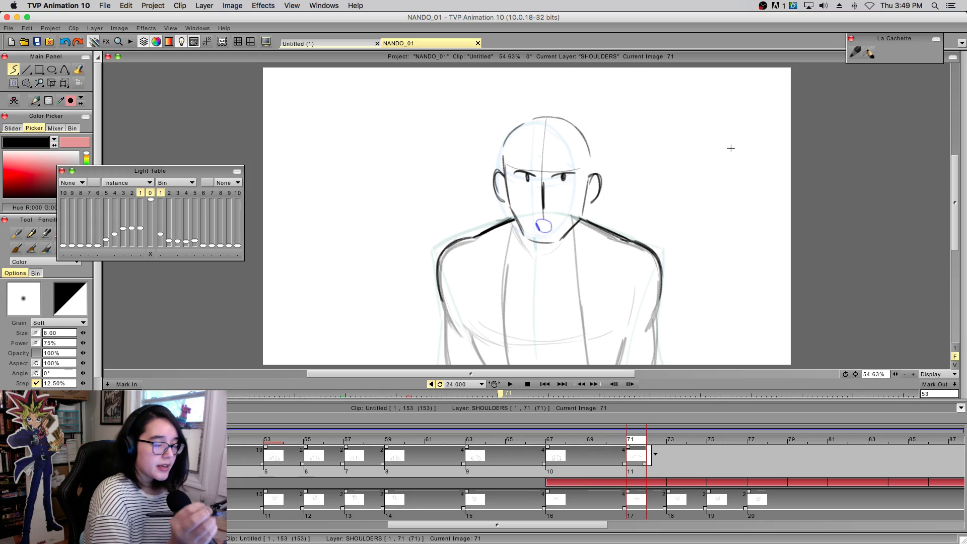
- Doodle a round cat-eared face with glasses and a w-shaped mouth in the empty space beside the character
mouse_move(669, 208)
left_mouse_down()
mouse_move(734, 199)
mouse_move(666, 204)
left_mouse_up()
left_click_drag(705, 105, 697, 124)
mouse_move(690, 129)
left_mouse_down()
mouse_move(669, 116)
mouse_move(656, 149)
left_mouse_up()
left_click_drag(673, 135, 667, 124)
left_click_drag(708, 121, 737, 131)
left_click_drag(723, 129, 727, 110)
mouse_move(686, 143)
left_mouse_down()
mouse_move(654, 184)
mouse_move(739, 136)
mouse_move(710, 164)
left_mouse_up()
left_click_drag(720, 147, 723, 151)
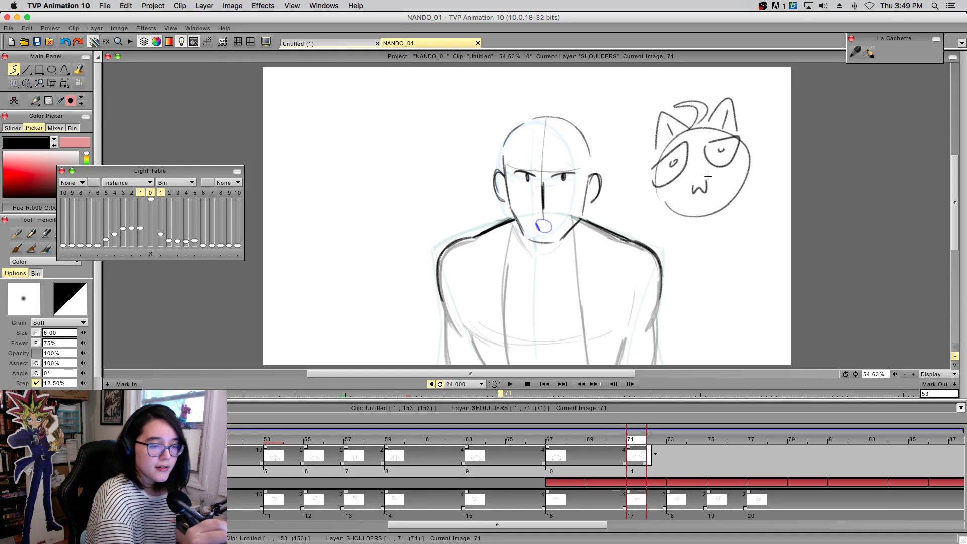
left_click_drag(693, 184, 709, 185)
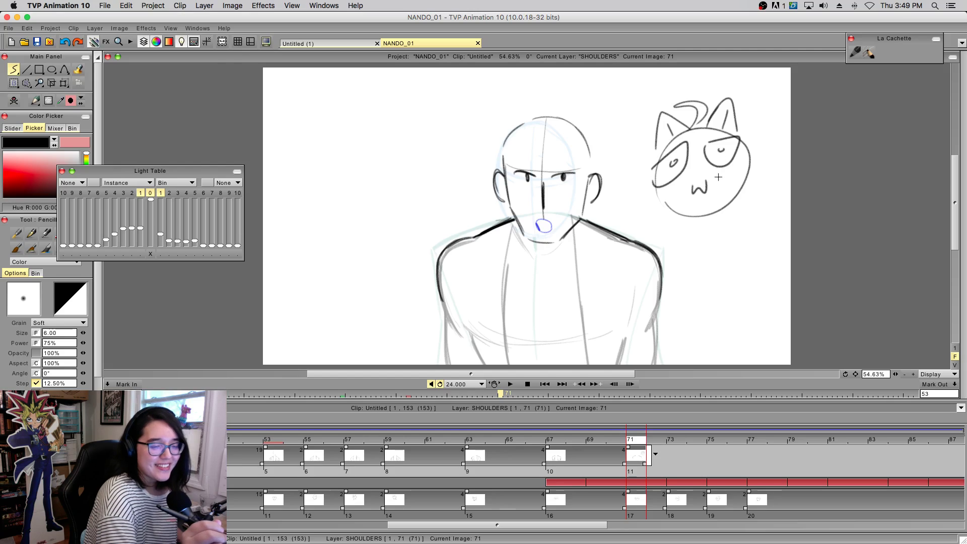
- Undo the whole cat-eared face doodle beside the character on frame 71
key("ctrl+z")
key("ctrl+z")
key("ctrl+z")
key("ctrl+z")
key("ctrl+z")
key("ctrl+z")
key("ctrl+z")
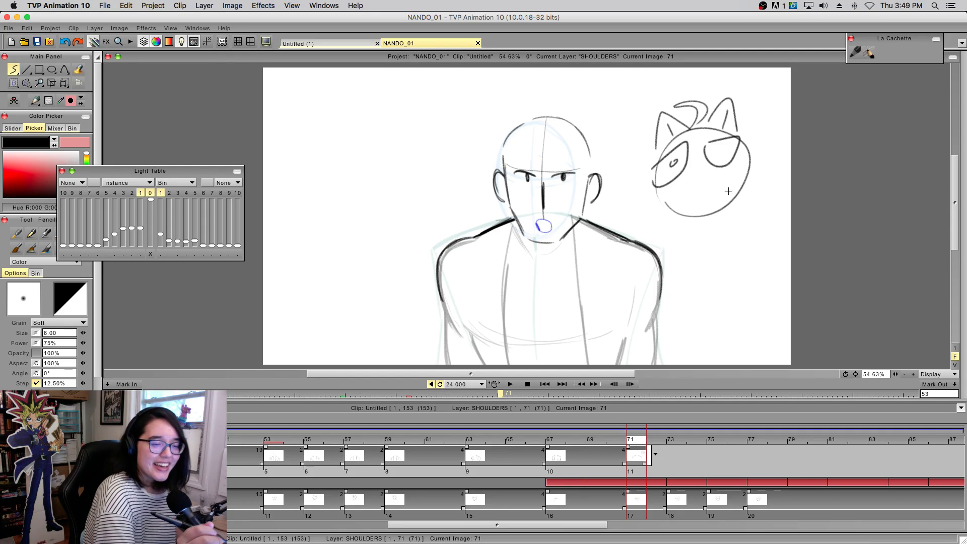
key("ctrl+z")
key("ctrl+z")
key("ctrl+z")
key("ctrl+z")
key("ctrl+z")
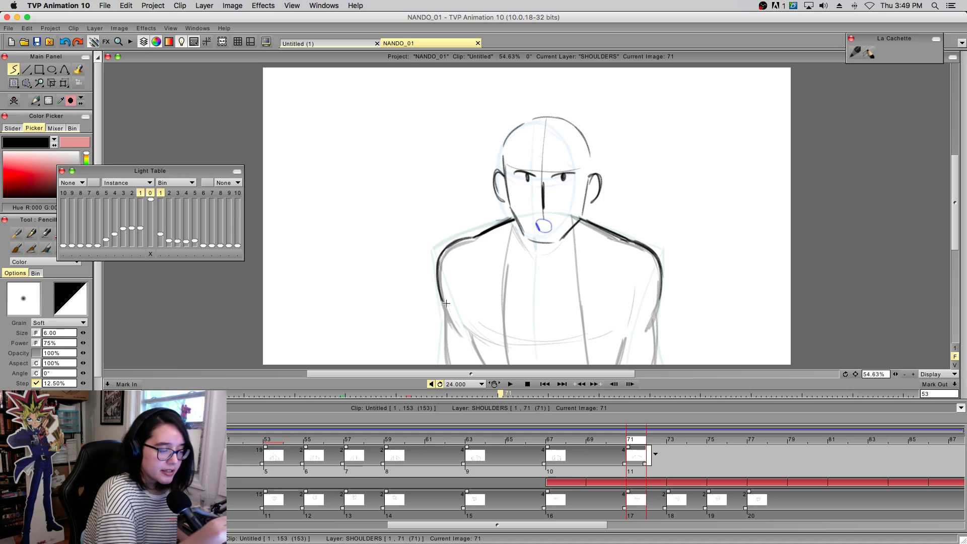
- Extend the left upper arm's outer curve and trace both inner arm lines on frame 71
left_click_drag(441, 293, 449, 325)
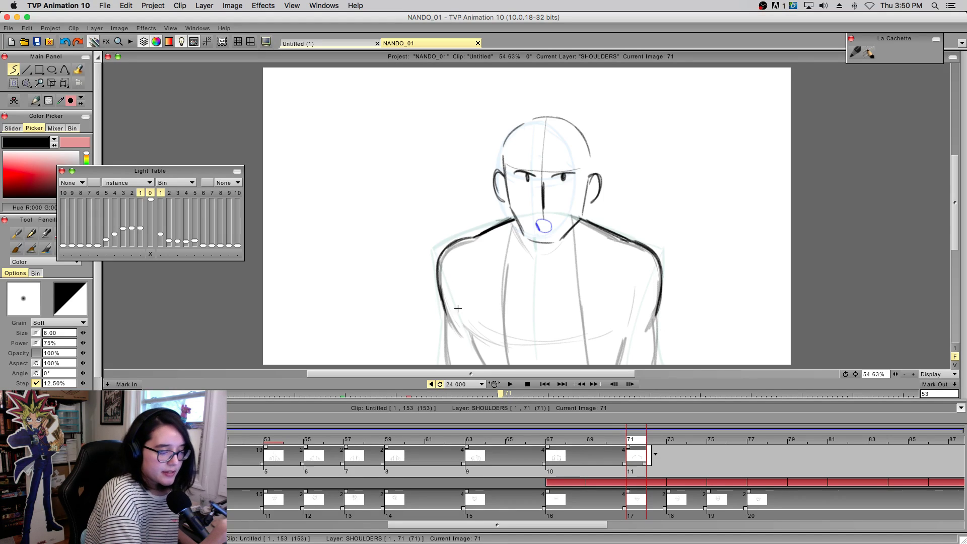
left_click_drag(451, 285, 485, 368)
left_click_drag(639, 283, 619, 365)
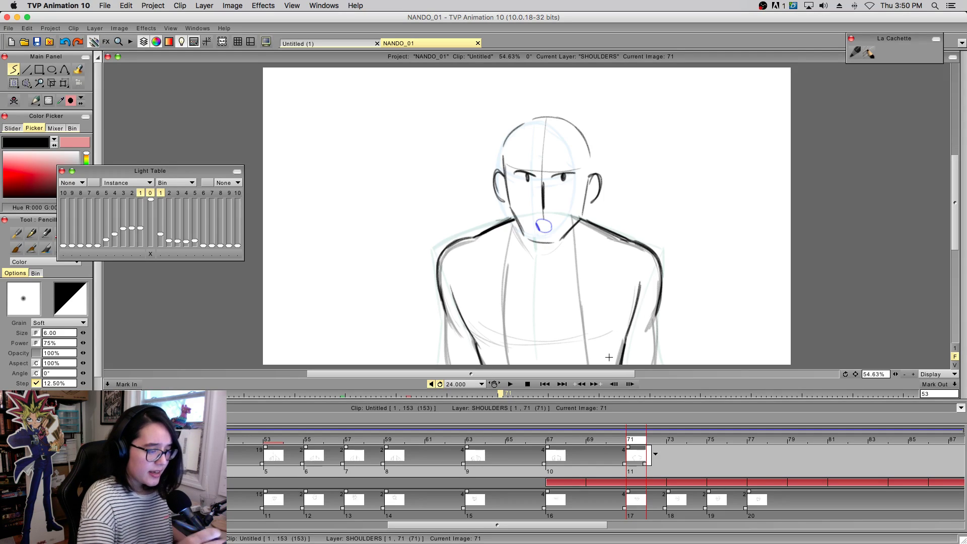
- Draw the two vertical chest lines and the outer lower-arm lines on frame 71, redoing strokes that miss
left_click_drag(515, 220, 510, 365)
left_click_drag(578, 221, 584, 364)
key("ctrl+z")
left_click_drag(575, 221, 586, 365)
left_click_drag(578, 227, 587, 365)
key("ctrl+z")
key("ctrl+z")
left_click_drag(578, 221, 588, 365)
key("ctrl+z")
left_click_drag(580, 223, 590, 365)
key("ctrl+z")
mouse_move(575, 224)
left_mouse_down()
mouse_move(588, 389)
mouse_move(580, 476)
mouse_move(577, 255)
mouse_move(590, 367)
mouse_move(580, 259)
left_mouse_up()
key("ctrl+z")
key("ctrl+z")
mouse_move(579, 226)
left_mouse_down()
mouse_move(594, 364)
mouse_move(581, 275)
left_mouse_up()
key("ctrl+z")
mouse_move(584, 316)
left_mouse_down()
mouse_move(575, 217)
mouse_move(582, 288)
left_mouse_up()
key("ctrl+z")
left_click_drag(578, 230, 582, 296)
left_click_drag(511, 363, 514, 237)
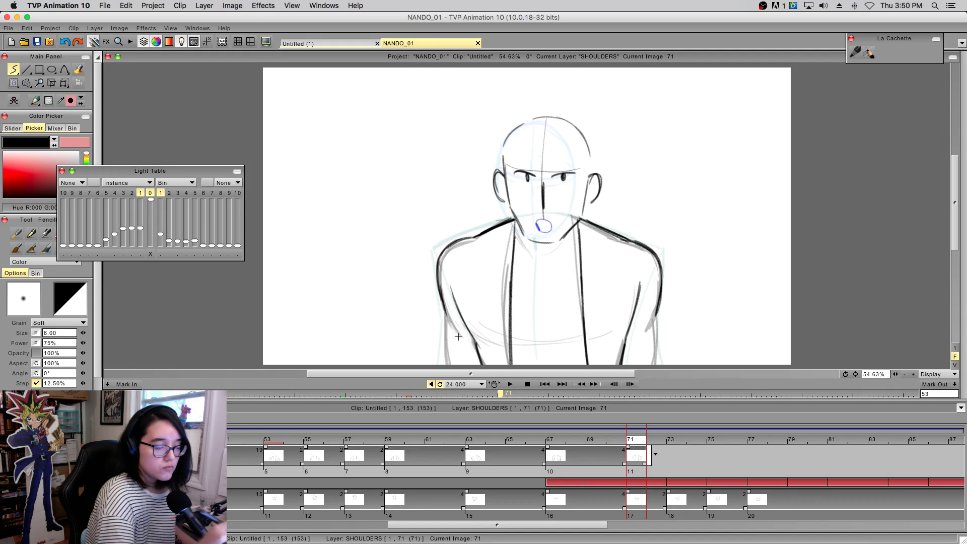
left_click_drag(446, 314, 442, 397)
left_click_drag(657, 316, 654, 373)
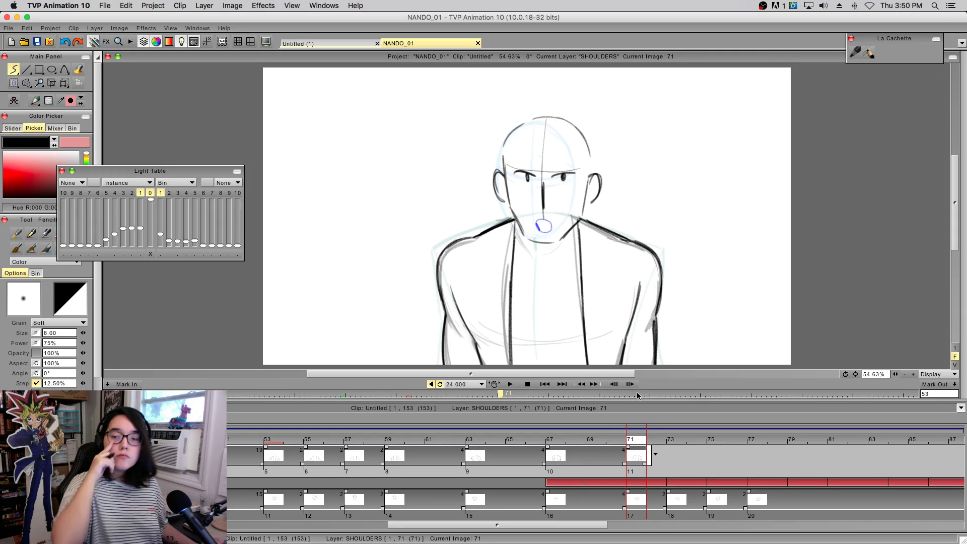
- Add a new blank drawing at frame 77 of the SHOULDERS layer and trace both shoulder lines and the right upper arm
mouse_move(636, 454)
left_mouse_down()
mouse_move(597, 455)
mouse_move(867, 458)
mouse_move(763, 463)
left_mouse_up()
key("Insert")
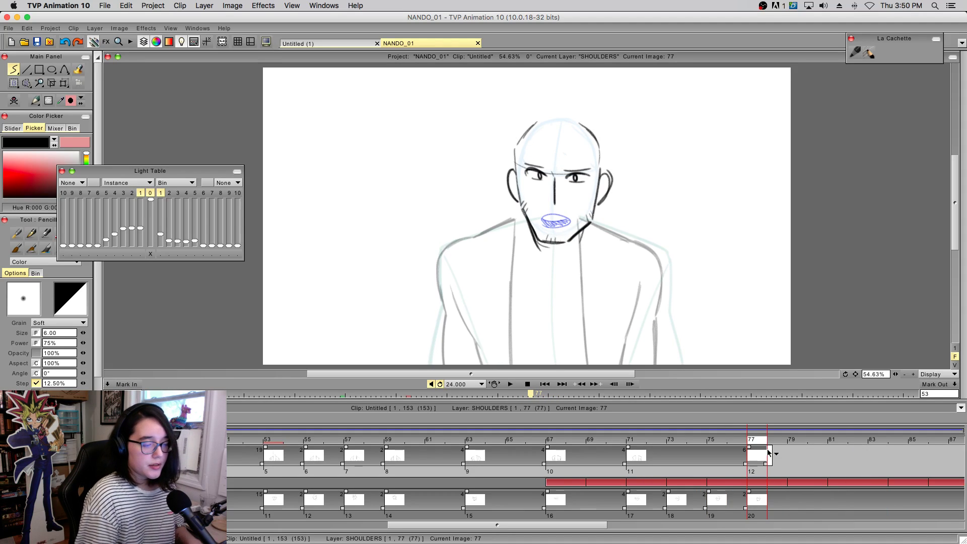
mouse_move(444, 256)
left_mouse_down()
mouse_move(441, 273)
mouse_move(466, 247)
mouse_move(524, 222)
left_mouse_up()
mouse_move(592, 224)
left_mouse_down()
mouse_move(669, 268)
mouse_move(669, 318)
left_mouse_up()
left_click_drag(670, 282, 671, 321)
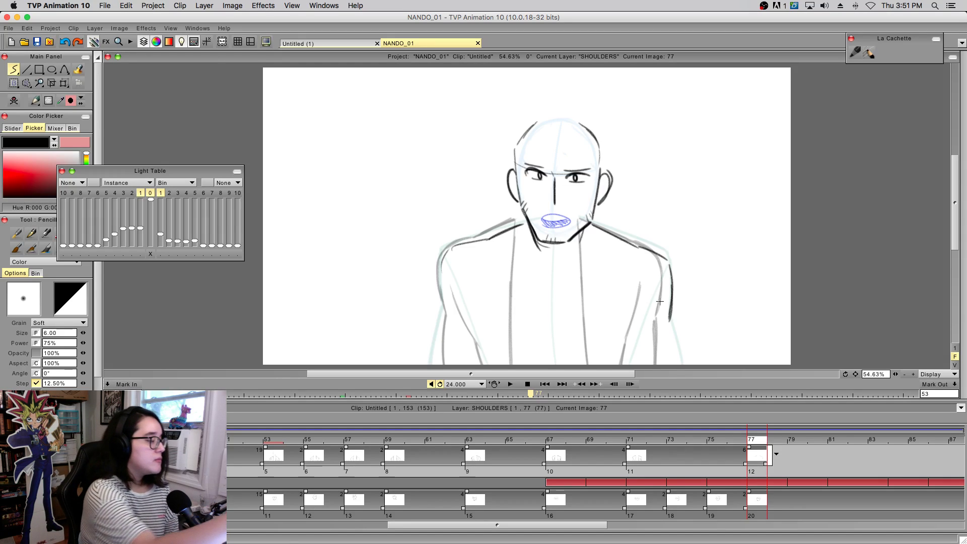
- Slightly lower the light table opacity of the previous drawing and toggle earlier drawings 2 to 5 for comparison
mouse_move(142, 228)
left_mouse_down()
mouse_move(144, 209)
mouse_move(144, 226)
left_mouse_up()
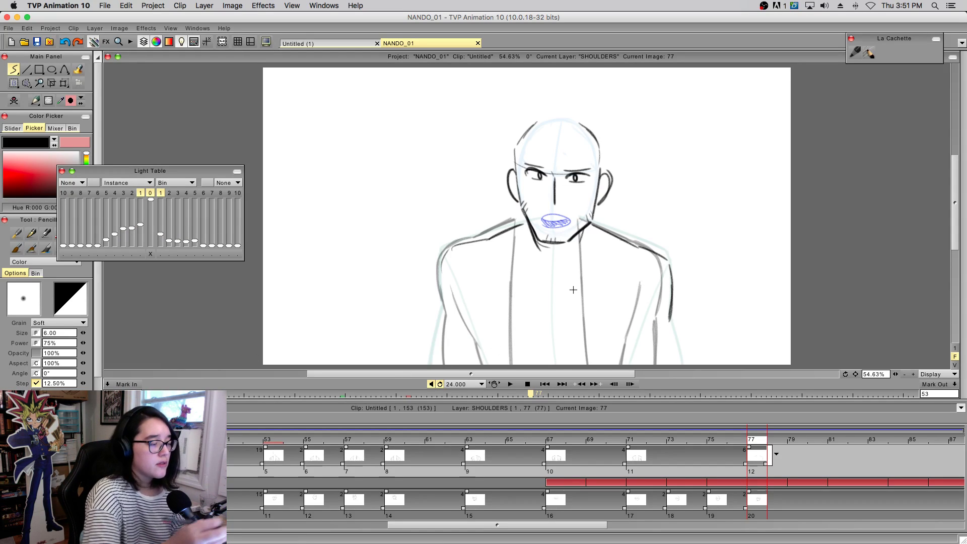
left_click_drag(131, 191, 105, 193)
mouse_move(668, 442)
left_mouse_down()
mouse_move(254, 454)
mouse_move(543, 481)
mouse_move(767, 483)
mouse_move(756, 483)
left_mouse_up()
left_click_drag(105, 193, 134, 194)
left_click(132, 193)
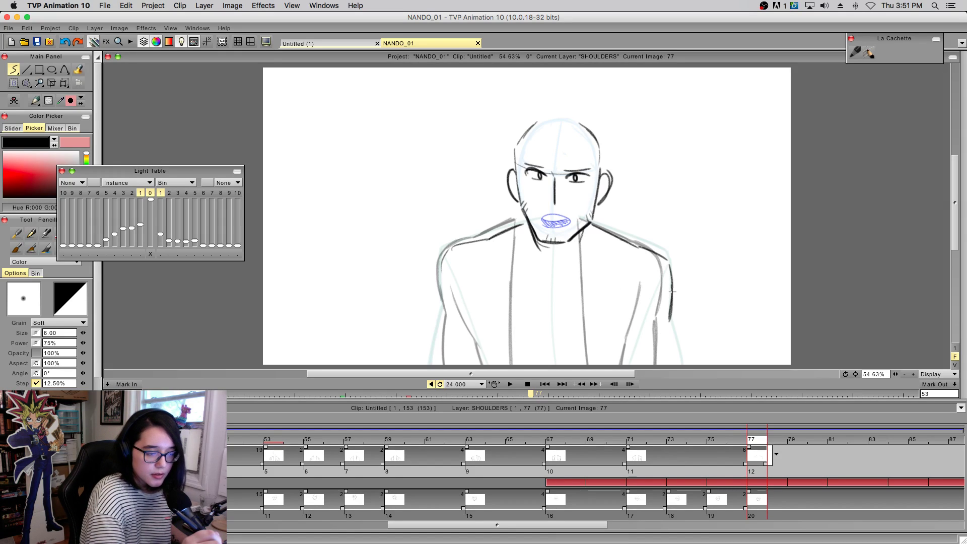
- Draw the left arm's outer line on frame 77 and rough in construction curves for the left shoulder and inner arm
left_click_drag(464, 244, 432, 365)
left_click_drag(444, 309, 432, 365)
mouse_move(443, 310)
left_mouse_down()
mouse_move(434, 353)
mouse_move(484, 293)
mouse_move(478, 250)
mouse_move(500, 271)
mouse_move(495, 303)
left_mouse_up()
key("super+z")
left_click_drag(446, 276, 493, 309)
left_click_drag(467, 246, 489, 348)
mouse_move(458, 274)
left_mouse_down()
mouse_move(497, 349)
mouse_move(488, 341)
mouse_move(667, 341)
left_mouse_up()
left_click_drag(478, 333, 602, 347)
key("super+z")
key("super+z")
left_click_drag(488, 334, 625, 346)
key("ctrl+z")
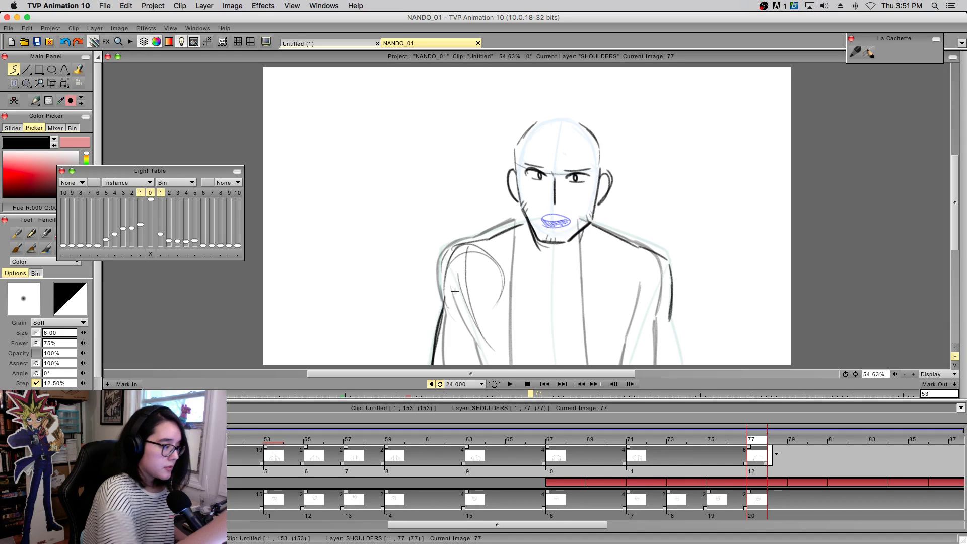
- Dim the previous drawings in the light table and finish the round shoulder guides and curved chest guide on frame 77
left_click_drag(141, 227, 106, 244)
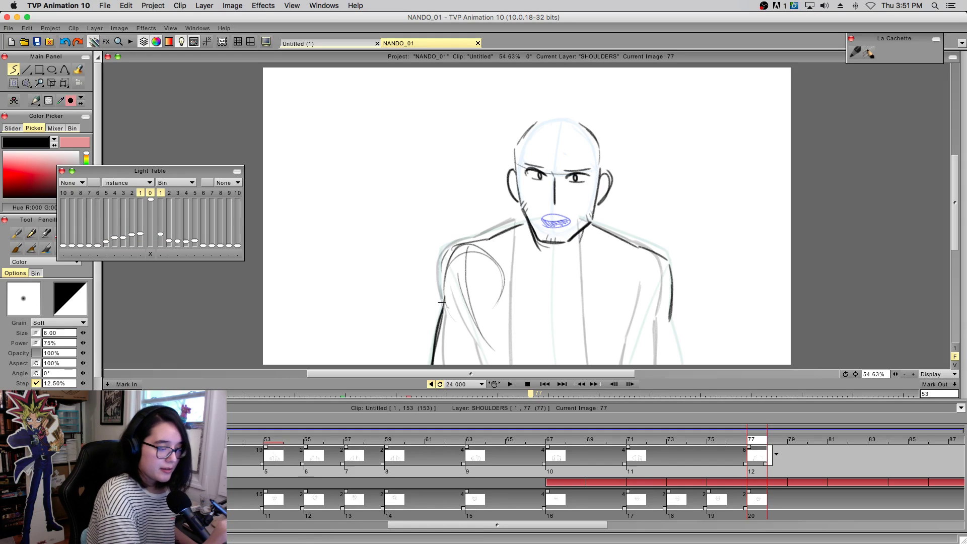
mouse_move(448, 263)
left_mouse_down()
mouse_move(481, 304)
mouse_move(483, 274)
mouse_move(452, 298)
mouse_move(487, 312)
mouse_move(502, 277)
left_mouse_up()
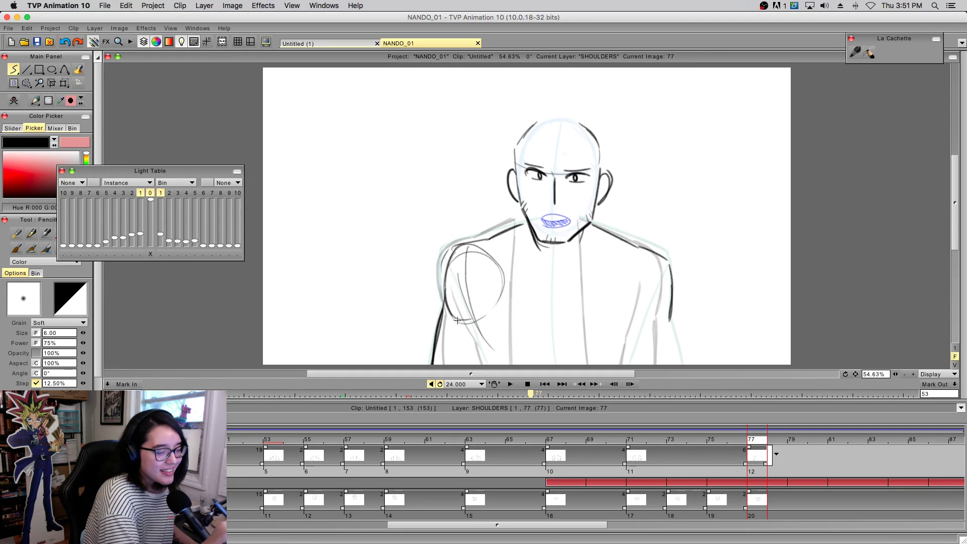
mouse_move(474, 320)
left_mouse_down()
mouse_move(486, 356)
mouse_move(630, 346)
left_mouse_up()
key("super+z")
mouse_move(666, 262)
left_mouse_down()
mouse_move(657, 345)
mouse_move(663, 287)
mouse_move(635, 334)
mouse_move(661, 264)
mouse_move(623, 308)
mouse_move(670, 313)
left_mouse_up()
key("super+z")
key("super+z")
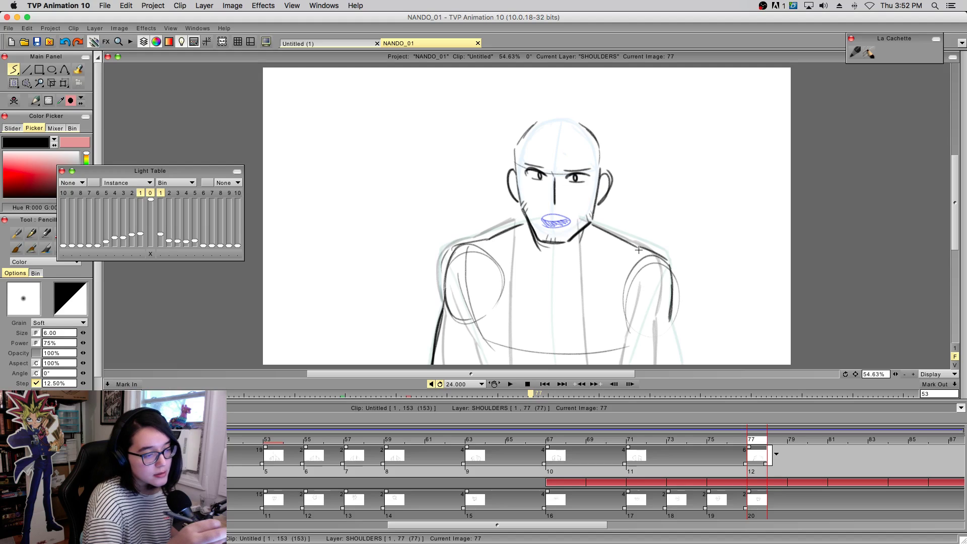
- Draw both inner arm lines and darken the left arm's outer contour on frame 77
mouse_move(469, 284)
left_mouse_down()
mouse_move(496, 353)
mouse_move(485, 354)
left_mouse_up()
left_click_drag(643, 305, 619, 358)
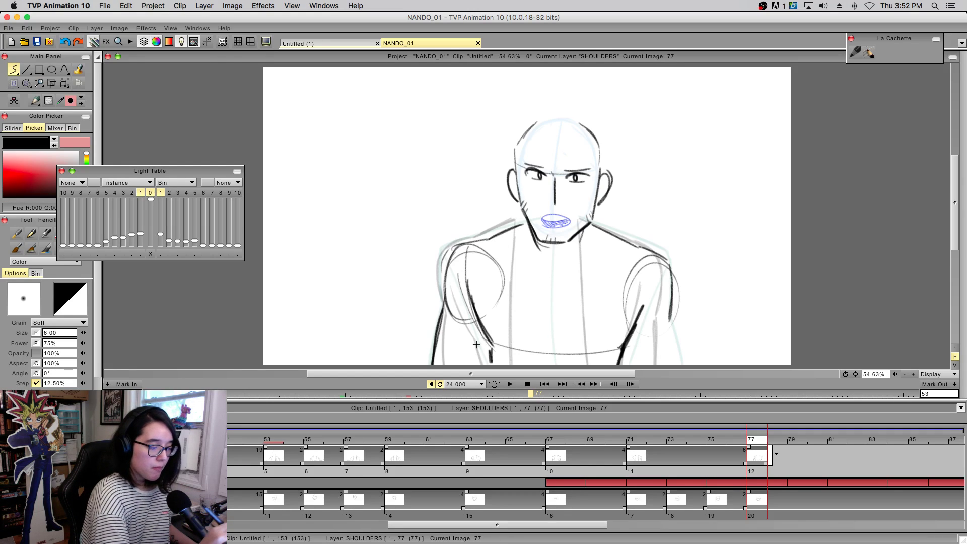
left_click_drag(462, 247, 434, 363)
left_click_drag(446, 312, 432, 368)
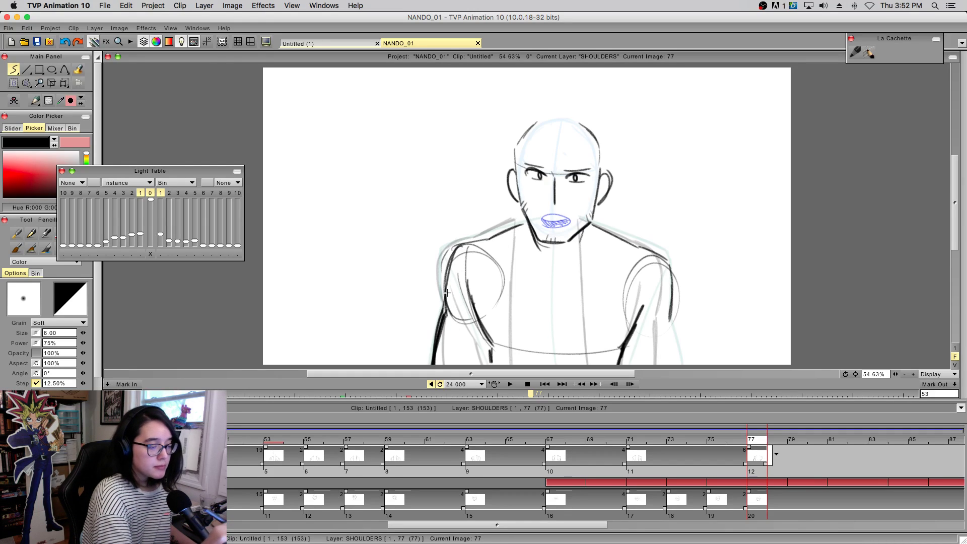
- Draw the right arm's outer contour from the shoulder down to the canvas edge on frame 77, redoing strokes that miss
left_click_drag(672, 285, 663, 337)
key("super+z")
left_click_drag(672, 268, 663, 334)
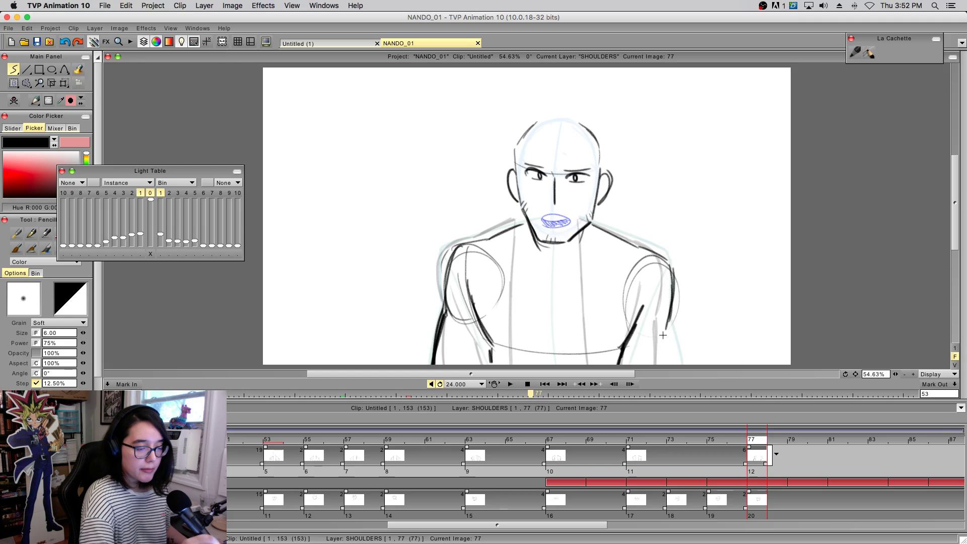
key("super+z")
left_click_drag(672, 266, 674, 364)
left_click_drag(669, 323, 671, 367)
- Erase the left lower arm's outer line on frame 77 and redraw it slightly closer to the body
key("e")
left_click_drag(444, 311, 434, 363)
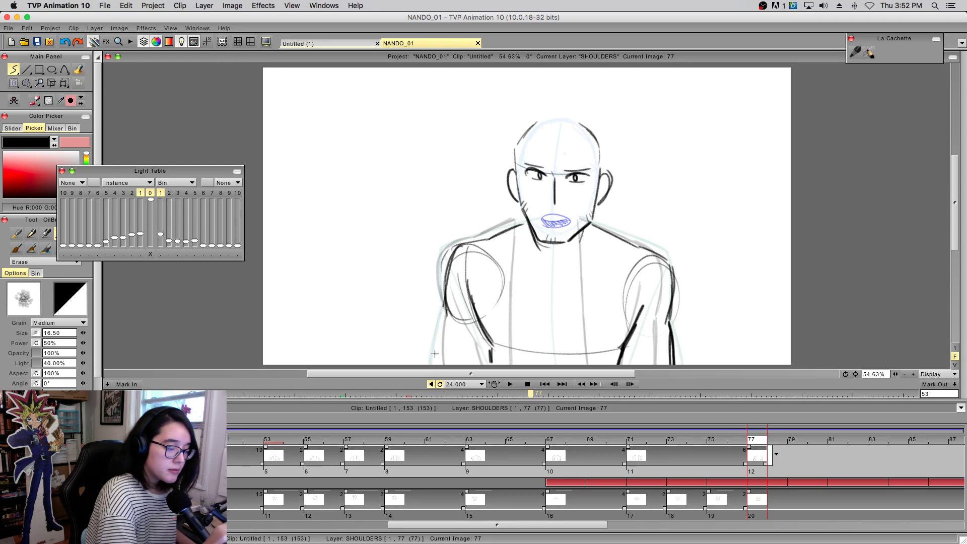
key("b")
left_click_drag(446, 309, 437, 365)
left_click_drag(446, 311, 437, 364)
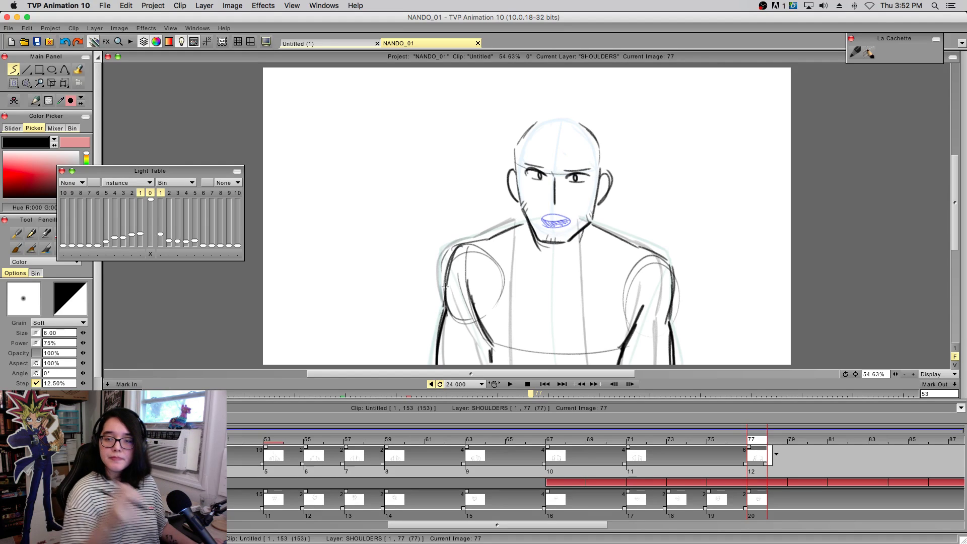
- Erase part of the left inner arm line on frame 77 and redraw it with darker strokes
key("e")
mouse_move(478, 305)
left_mouse_down()
mouse_move(473, 283)
mouse_move(493, 333)
left_mouse_up()
key("b")
left_click_drag(470, 286, 486, 334)
left_click_drag(470, 286, 490, 341)
left_click_drag(473, 297, 490, 340)
- Draw the two vertical chest lines below the neck on frame 77, redoing the right one until it fits
left_click_drag(527, 223, 518, 364)
left_click_drag(584, 228, 588, 363)
key("super+z")
left_click_drag(591, 230, 587, 365)
key("ctrl+z")
left_click_drag(585, 230, 594, 364)
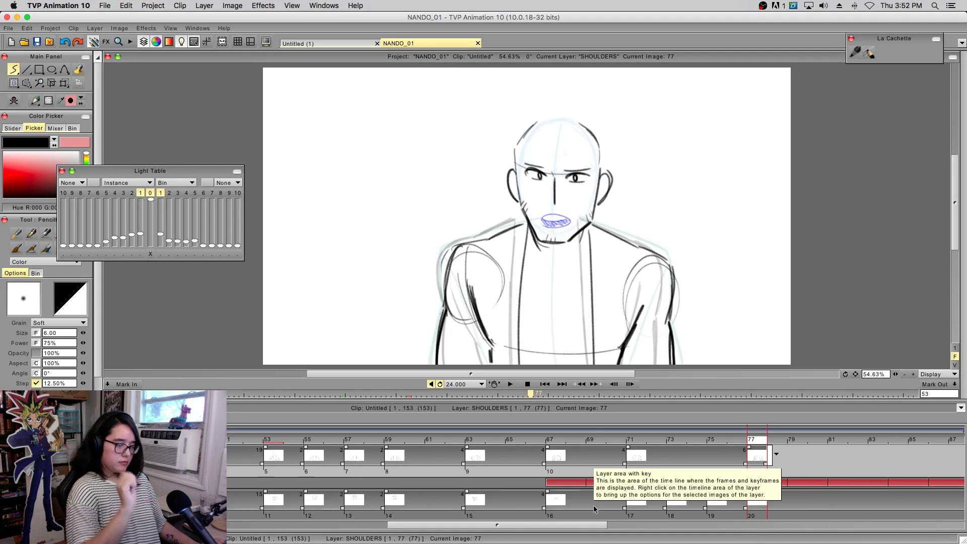
- Add a new blank drawing at frame 75 of the SHOULDERS layer and draw the left shoulder and upper arm contour between its neighbours
left_click(693, 445)
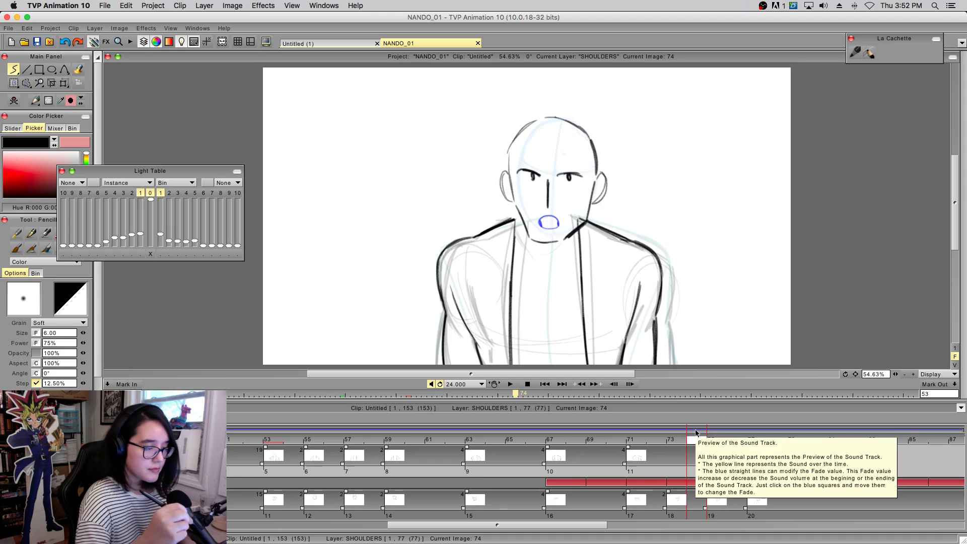
left_click(711, 440)
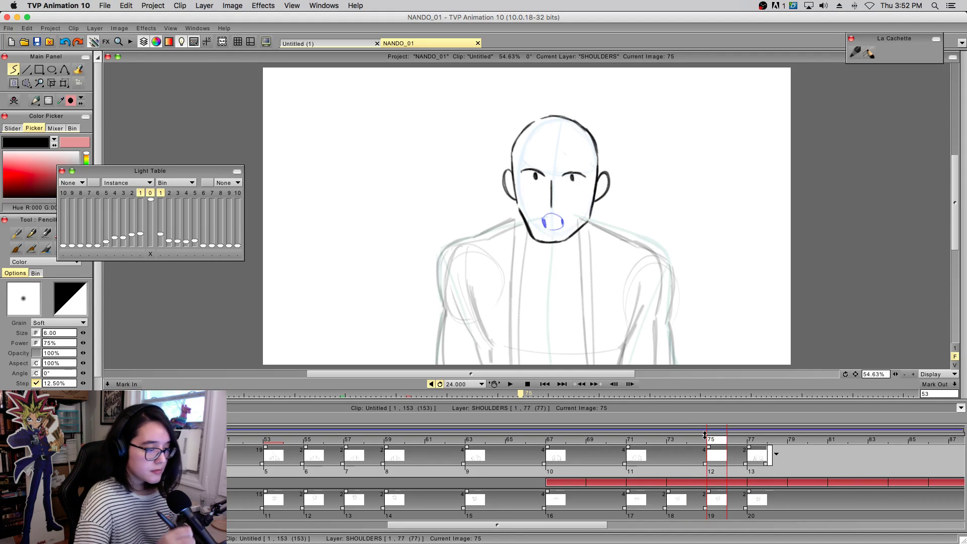
left_click(913, 374)
left_click_drag(856, 374, 851, 360)
left_click_drag(847, 361, 845, 364)
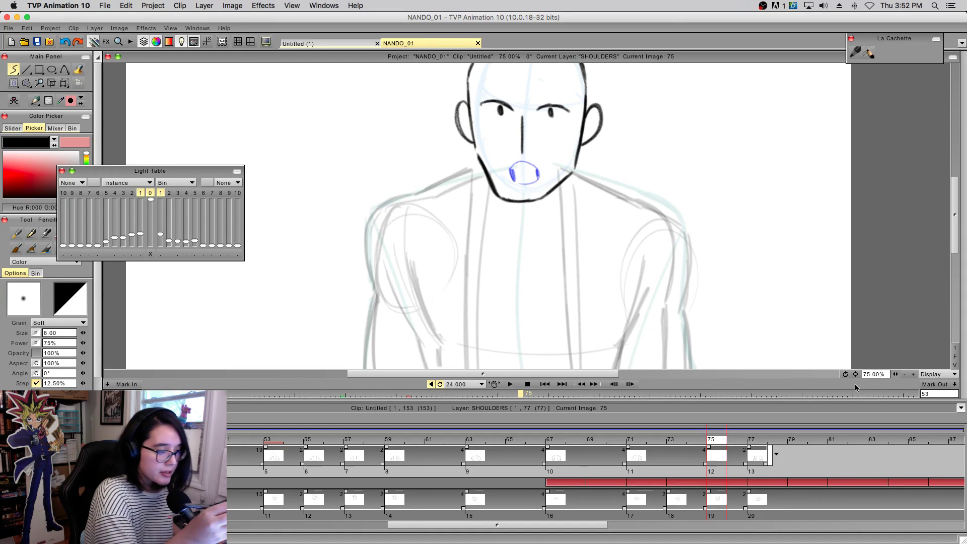
mouse_move(381, 214)
left_mouse_down()
mouse_move(373, 283)
mouse_move(380, 216)
left_mouse_up()
mouse_move(372, 277)
left_mouse_down()
mouse_move(411, 196)
mouse_move(453, 182)
mouse_move(447, 191)
mouse_move(434, 194)
mouse_move(485, 173)
left_mouse_up()
key("super+z")
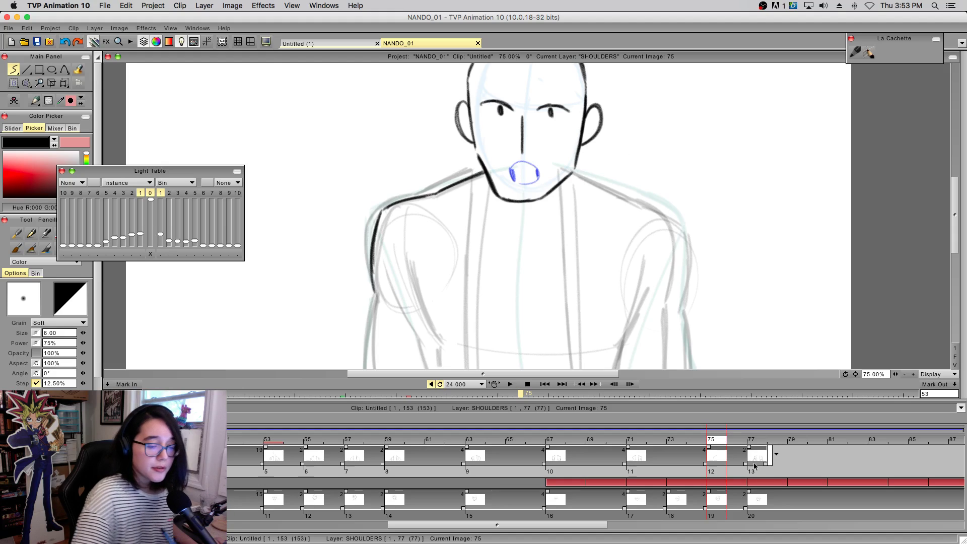
- Draw the right shoulder and outer arm contour and both inner arm lines on frame 75
mouse_move(717, 444)
left_mouse_down()
mouse_move(678, 442)
mouse_move(765, 443)
mouse_move(612, 442)
mouse_move(771, 443)
mouse_move(712, 451)
left_mouse_up()
mouse_move(573, 173)
left_mouse_down()
mouse_move(651, 208)
mouse_move(683, 244)
mouse_move(679, 234)
mouse_move(681, 296)
left_mouse_up()
key("ctrl+z")
key("ctrl+z")
left_click_drag(678, 231, 676, 368)
left_click_drag(403, 261, 434, 370)
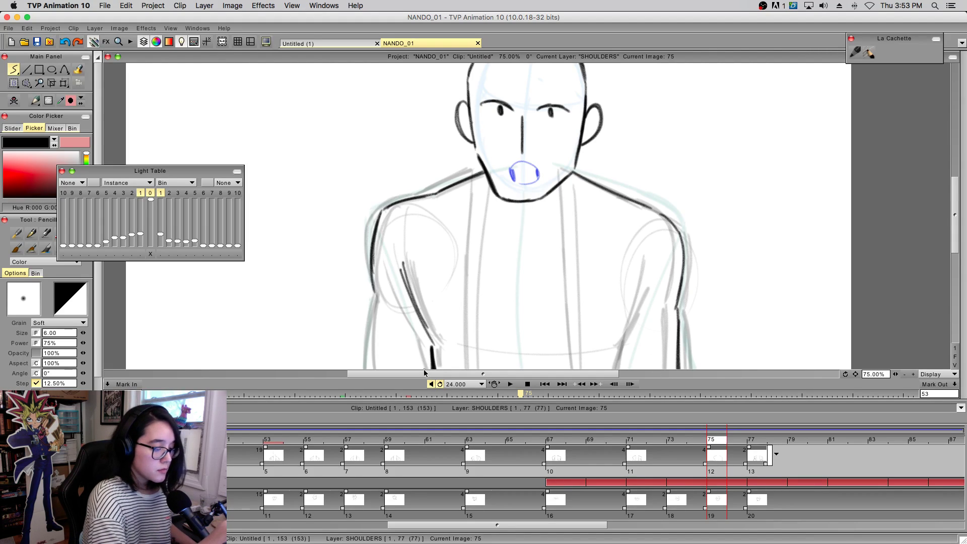
left_click_drag(654, 263, 615, 370)
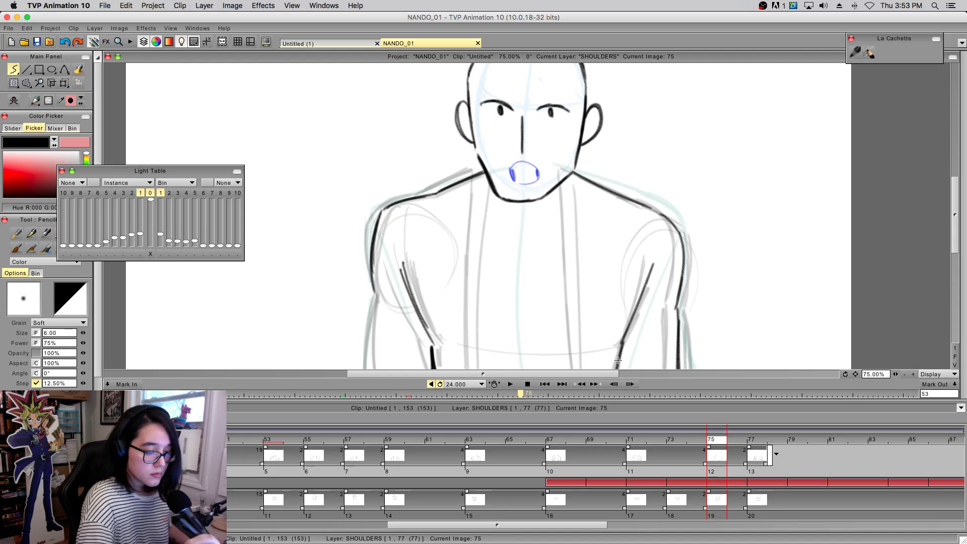
- Draw the right vertical chest line on frame 75, retrying the stroke until it sits between the neighbouring drawings
left_click_drag(569, 177, 574, 369)
key("super+z")
left_click_drag(568, 175, 578, 287)
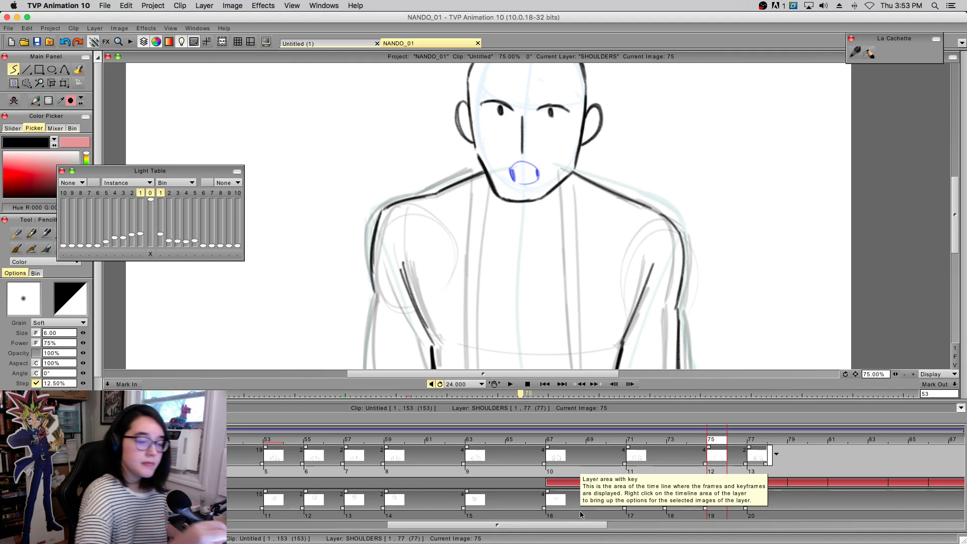
left_click_drag(569, 180, 569, 369)
key("super+z")
left_click_drag(569, 175, 575, 537)
key("super+z")
key("super+z")
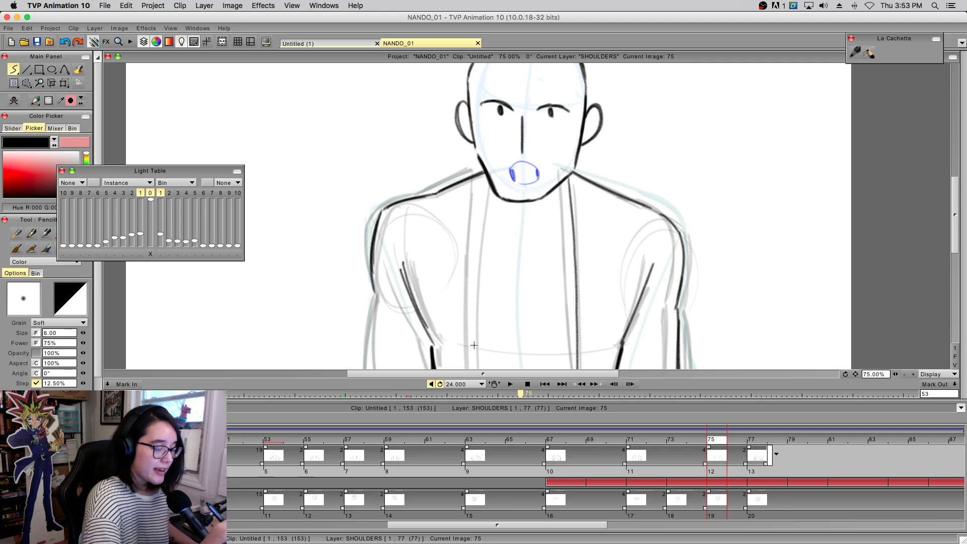
- Draw the left vertical chest line up to the neck and the left lower arm's outer line on frame 75
left_click_drag(856, 375, 844, 341)
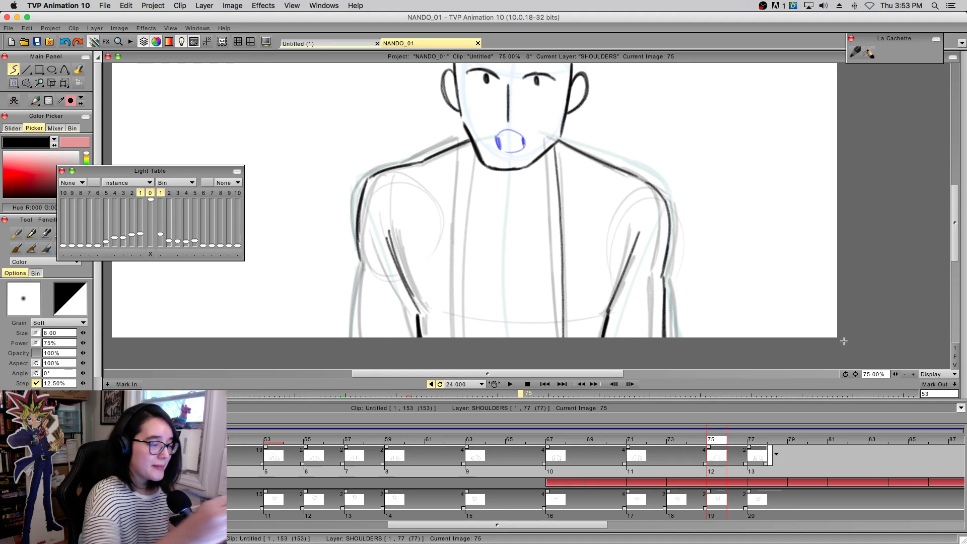
left_click_drag(460, 333, 464, 196)
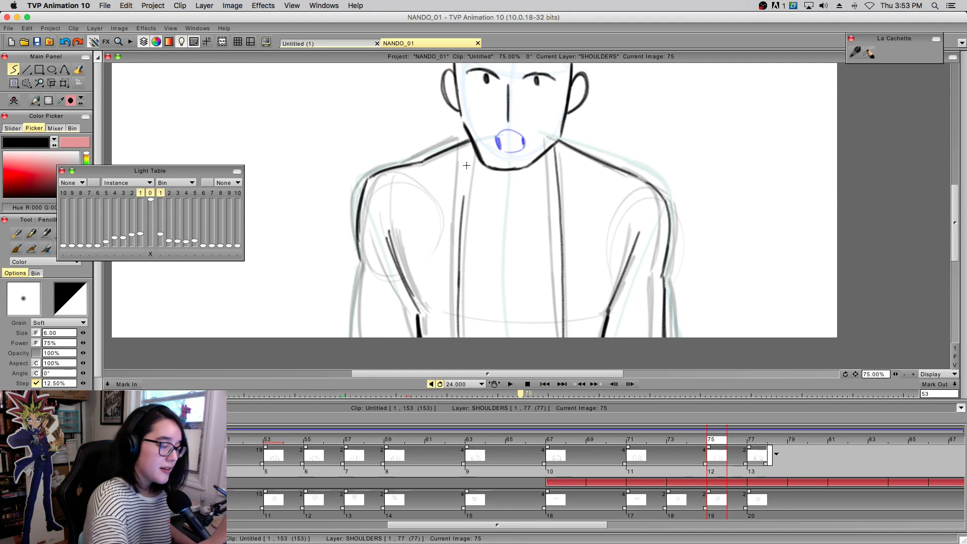
left_click_drag(458, 304, 467, 189)
key("super+z")
left_click_drag(458, 317, 462, 162)
key("super+z")
left_click_drag(457, 306, 474, 148)
key("super+z")
left_click_drag(457, 311, 469, 164)
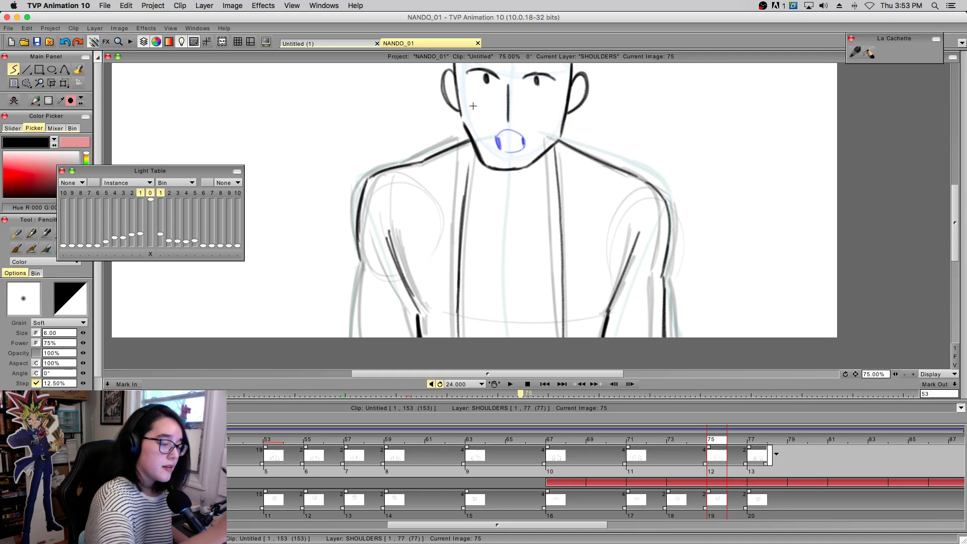
mouse_move(464, 202)
left_mouse_down()
mouse_move(473, 123)
mouse_move(463, 195)
left_mouse_up()
key("super+z")
left_click_drag(361, 262, 351, 361)
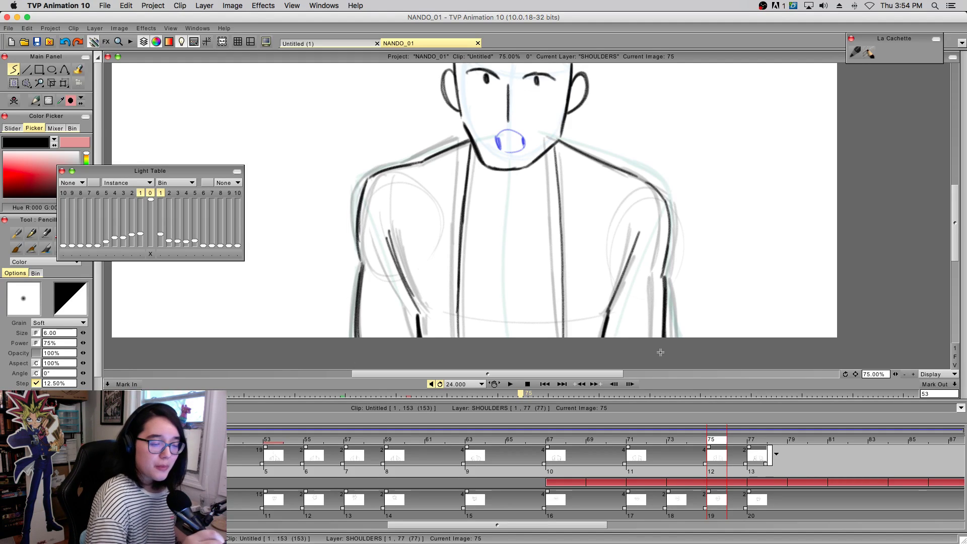
- Add a new blank drawing at frame 73 of the SHOULDERS layer and trace the left arm's outer contour
left_click(674, 427)
key("BackSpace")
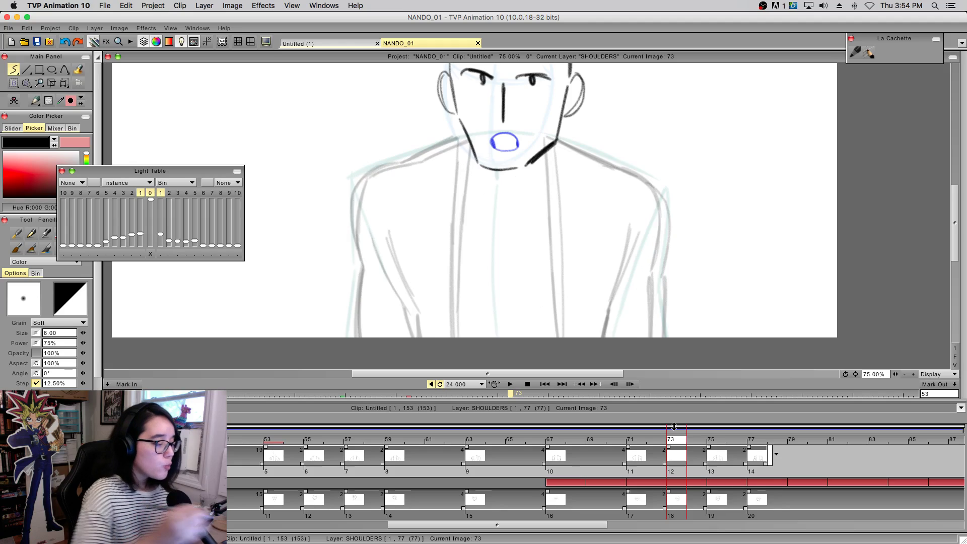
mouse_move(364, 268)
left_mouse_down()
mouse_move(364, 189)
mouse_move(353, 222)
left_mouse_up()
left_click_drag(371, 173, 353, 214)
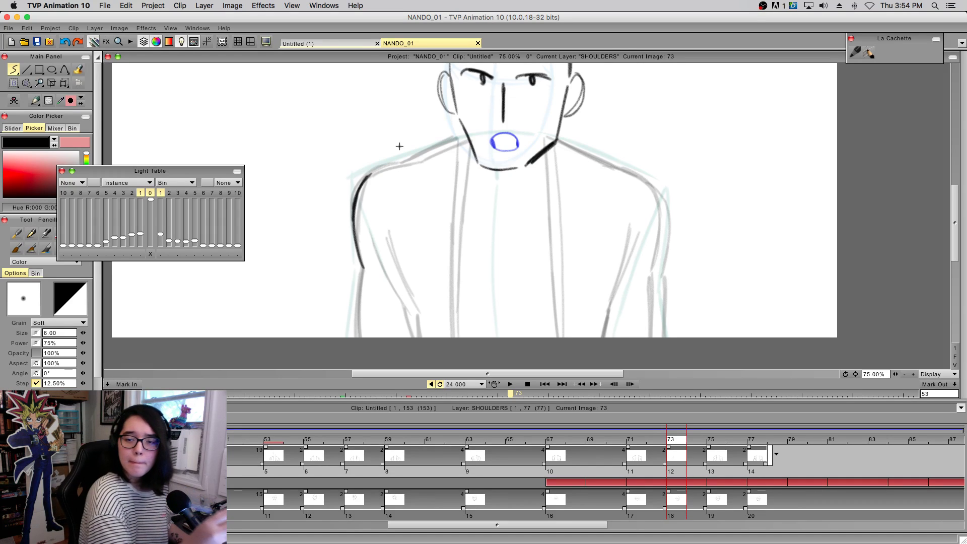
left_click_drag(362, 270, 357, 336)
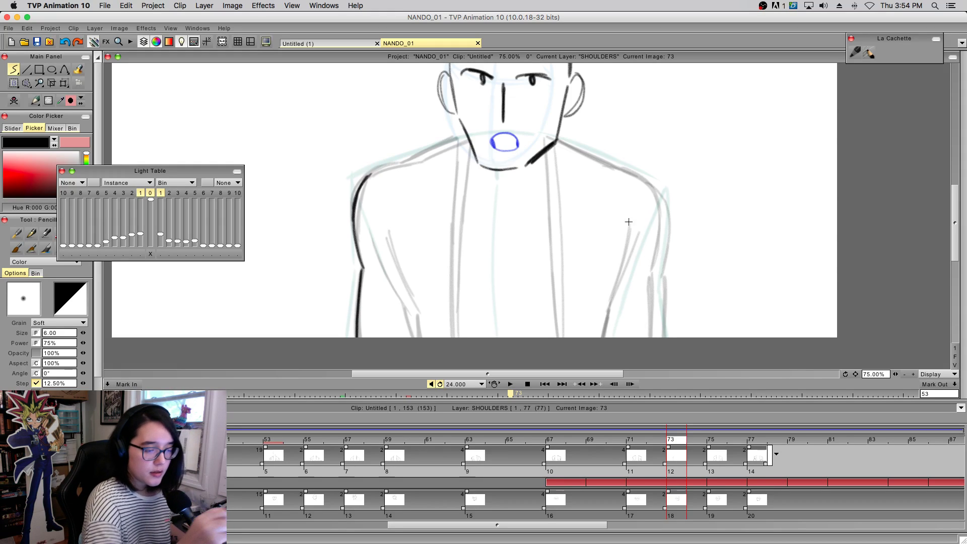
- Draw the right inner arm line and the right vertical chest line on frame 73, retrying the chest stroke until it fits between the neighbouring drawings
left_click_drag(639, 218, 602, 337)
left_click_drag(551, 149, 557, 337)
key("ctrl+z")
left_click_drag(549, 147, 557, 336)
key("ctrl+z")
left_click_drag(552, 146, 557, 337)
key("ctrl+z")
left_click_drag(553, 147, 560, 337)
- Draw the left vertical chest line, the left shoulder slope up to the neck and the left inner arm line on frame 73
left_click_drag(458, 338, 467, 160)
key("ctrl+z")
mouse_move(453, 337)
left_mouse_down()
mouse_move(460, 160)
mouse_move(459, 183)
left_mouse_up()
left_click_drag(371, 175, 463, 135)
key("ctrl+z")
key("ctrl+z")
key("ctrl+z")
key("ctrl+z")
left_click_drag(419, 159, 464, 134)
mouse_move(382, 233)
left_mouse_down()
mouse_move(418, 335)
mouse_move(410, 311)
mouse_move(419, 337)
left_mouse_up()
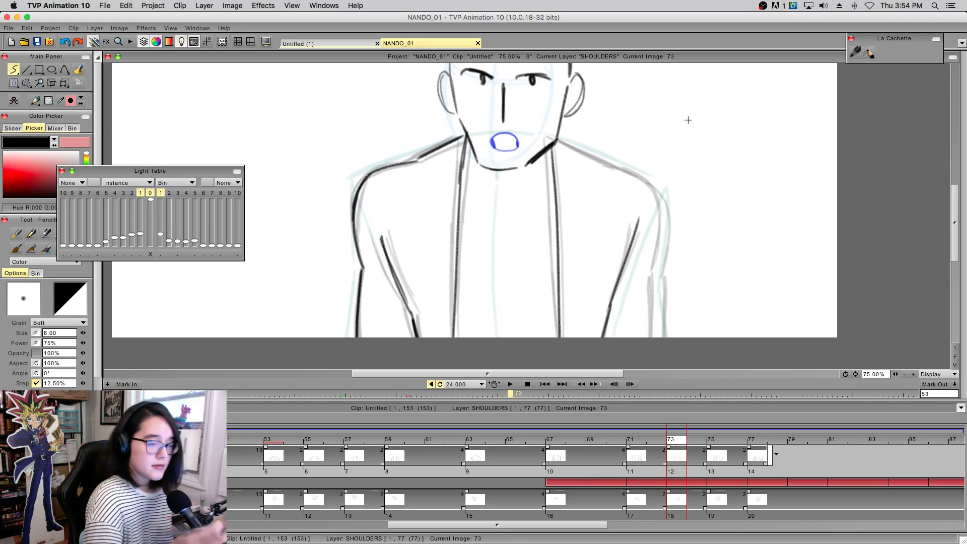
- Draw the right shoulder slope and the outer contour of the right upper and lower arm on frame 73
mouse_move(563, 139)
left_mouse_down()
mouse_move(656, 190)
mouse_move(655, 269)
left_mouse_up()
key("ctrl+z")
mouse_move(658, 190)
left_mouse_down()
mouse_move(650, 286)
mouse_move(659, 293)
mouse_move(658, 279)
mouse_move(657, 339)
left_mouse_up()
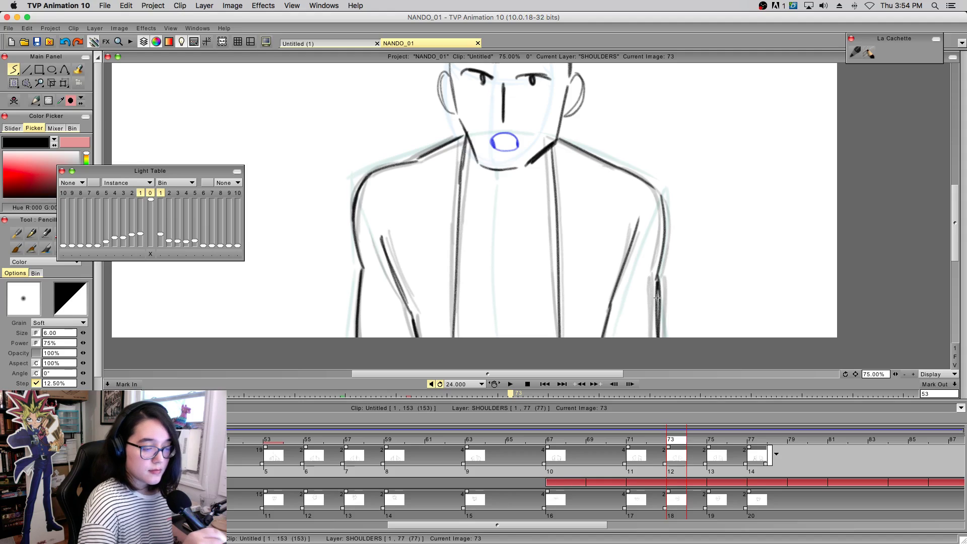
left_click_drag(657, 280, 657, 338)
- Flip between frames 73 and 75 to compare the new shoulder in-betweens with the whole figure in view
left_click(954, 356)
mouse_move(594, 472)
left_mouse_down()
mouse_move(363, 473)
mouse_move(795, 461)
mouse_move(615, 471)
mouse_move(771, 469)
mouse_move(712, 469)
left_mouse_up()
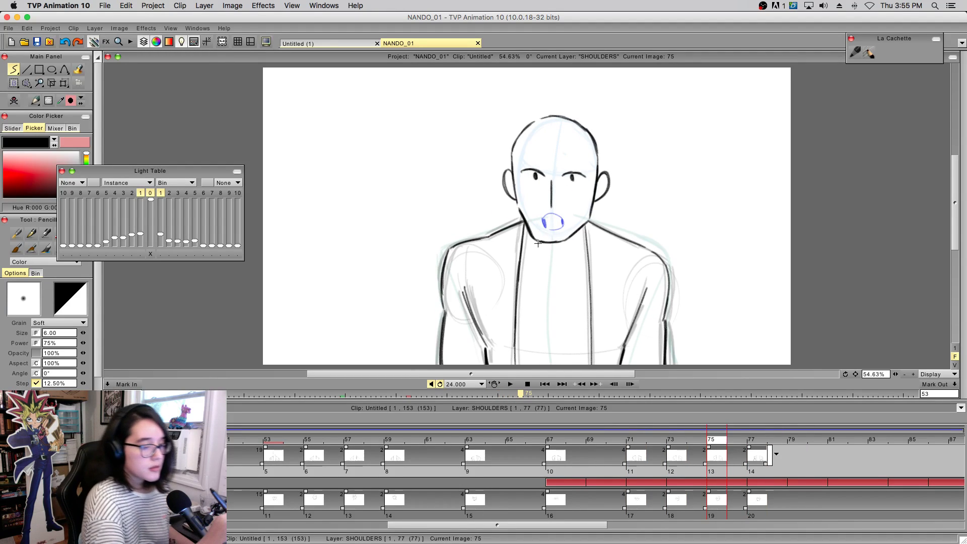
left_click_drag(753, 443, 718, 424)
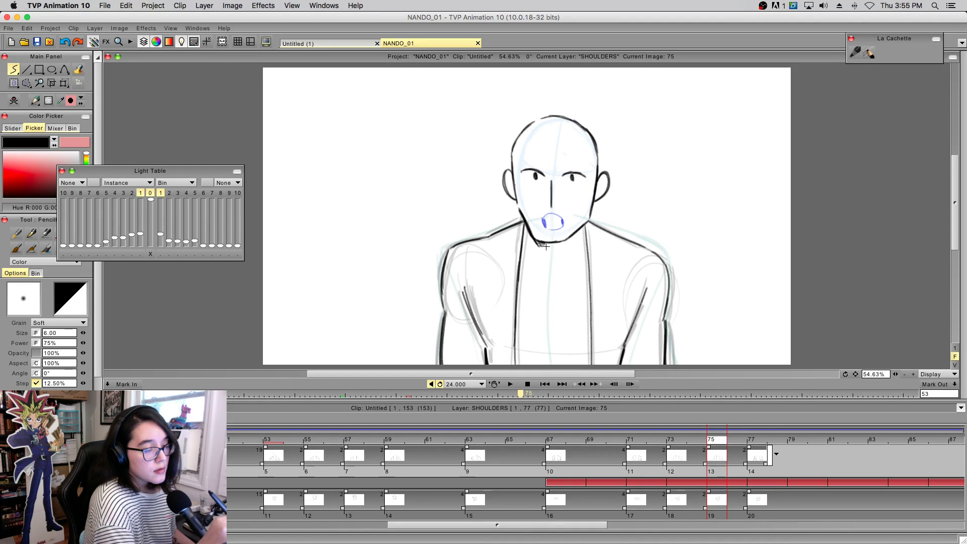
left_click(674, 443)
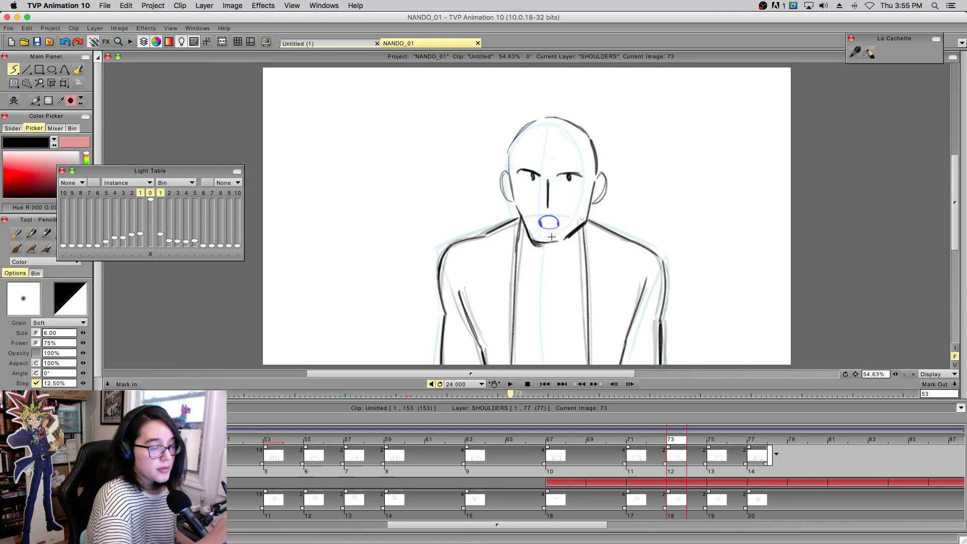
- Extend the exposure of the last SHOULDERS drawing to frame 111 and return to frame 75
mouse_move(649, 444)
left_mouse_down()
mouse_move(269, 445)
mouse_move(898, 459)
left_mouse_up()
mouse_move(770, 457)
left_mouse_down()
mouse_move(966, 456)
mouse_move(870, 454)
left_mouse_up()
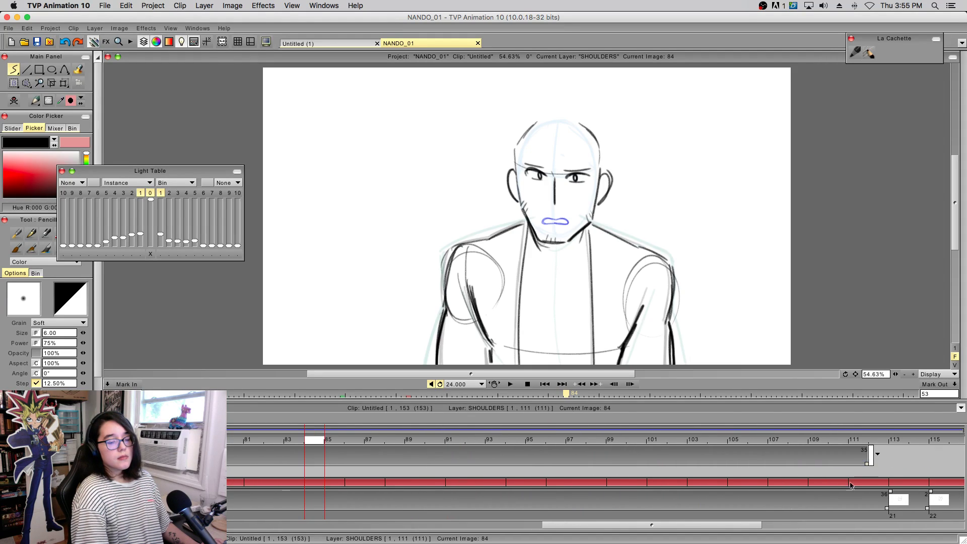
left_click_drag(756, 527, 617, 529)
left_click(654, 439)
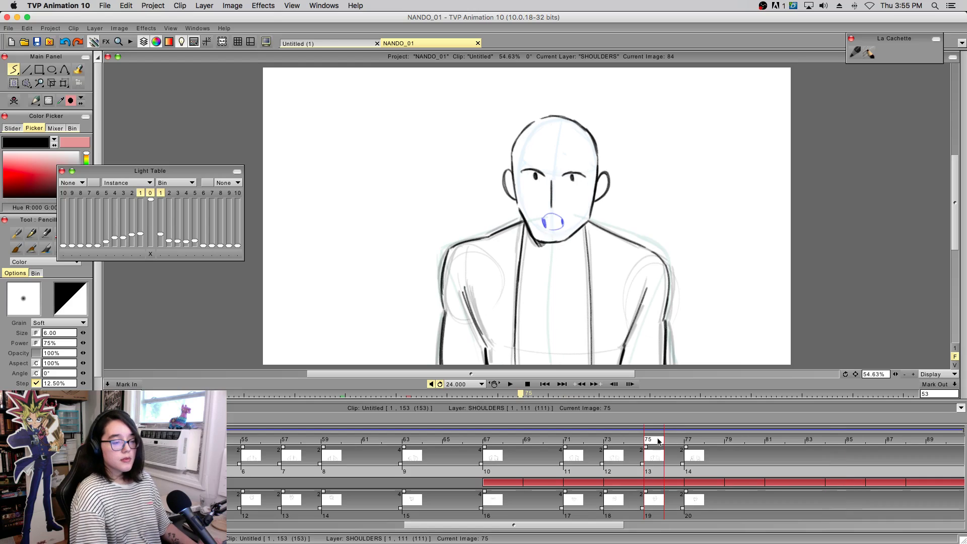
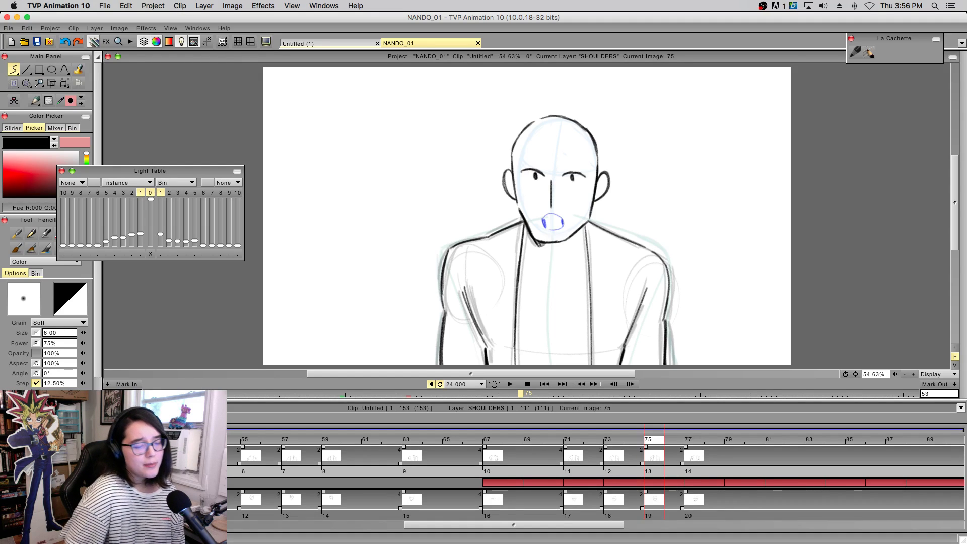
- Hide the black head and shoulder line drawings and the mouth layer, leaving only the construction guides displayed
left_click_drag(611, 526, 459, 543)
scroll(594, 479, "right", 1)
left_click_drag(535, 543, 534, 541)
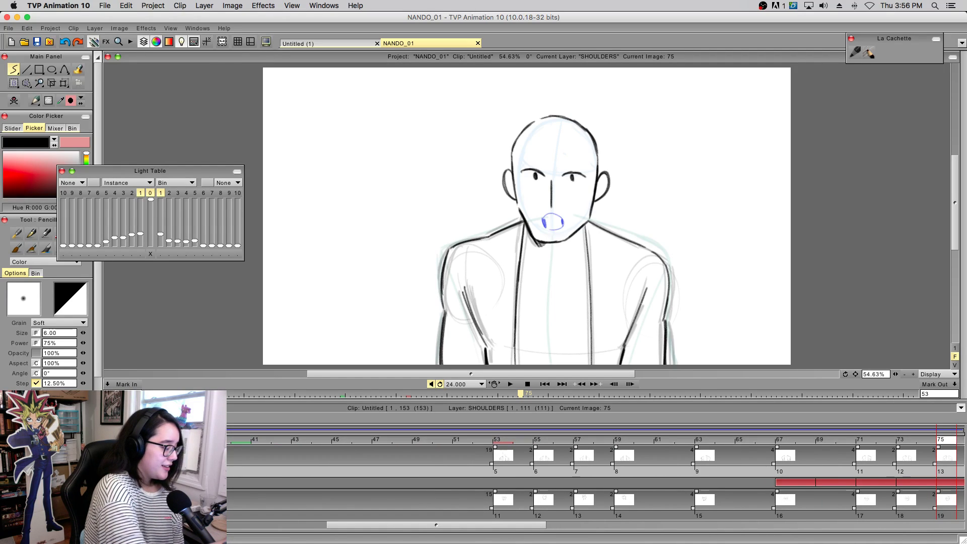
scroll(594, 478, "down", 1)
left_click(84, 445)
left_click(74, 445)
left_click(73, 477)
left_click(74, 489)
scroll(596, 479, "down", 6)
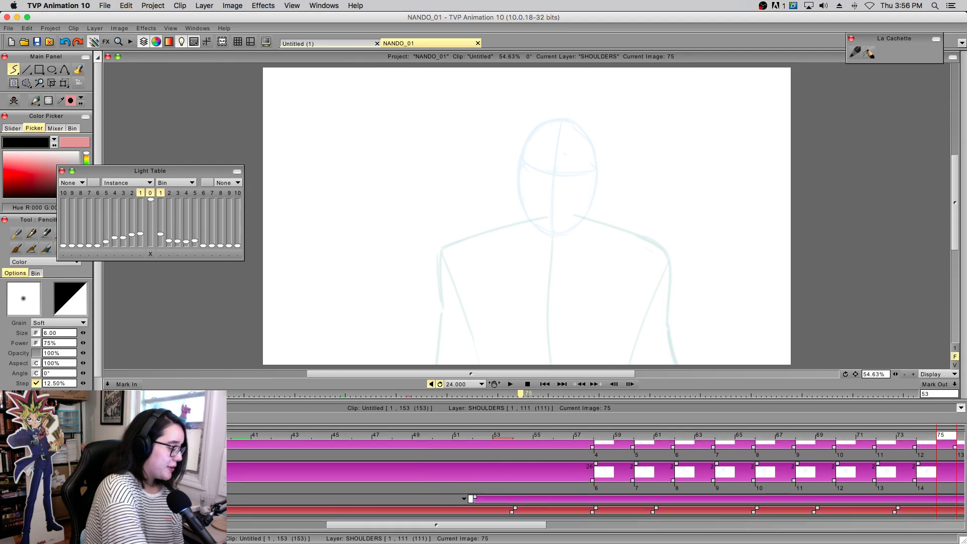
- Hide the head and body construction guides, display the original rough pose sketches and play them back
left_click(84, 479)
left_click(84, 446)
left_click(73, 445)
left_click(40, 481)
key("ctrl+z")
key("ctrl+z")
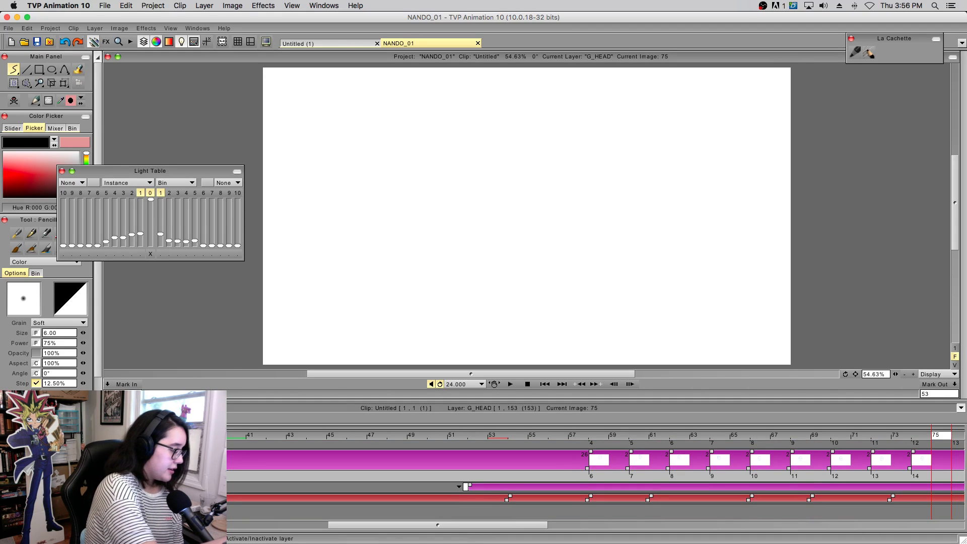
key("ctrl+z")
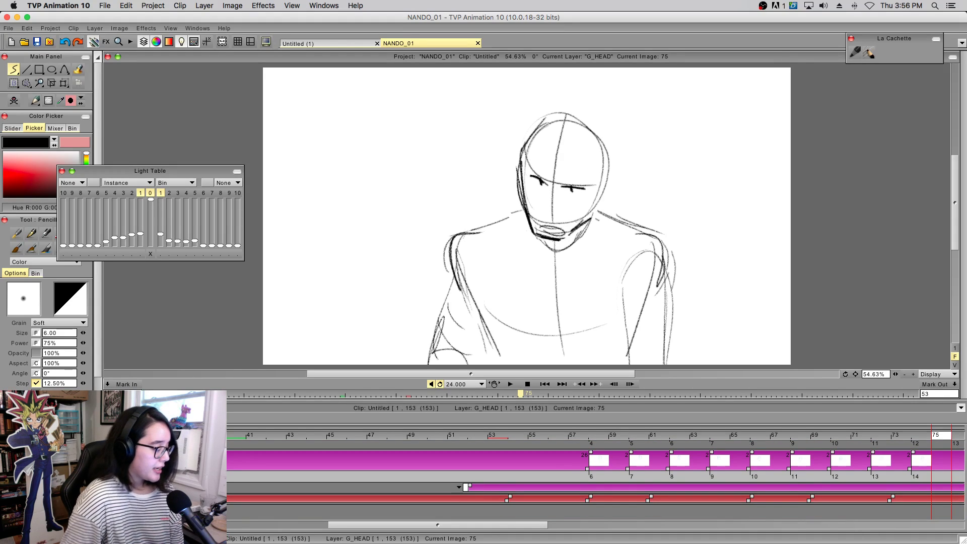
left_click(511, 384)
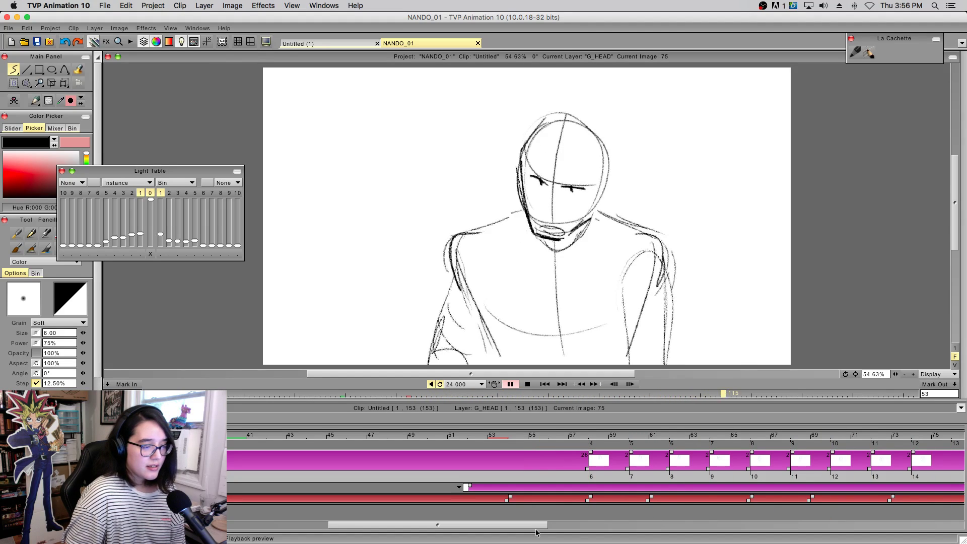
left_click(527, 384)
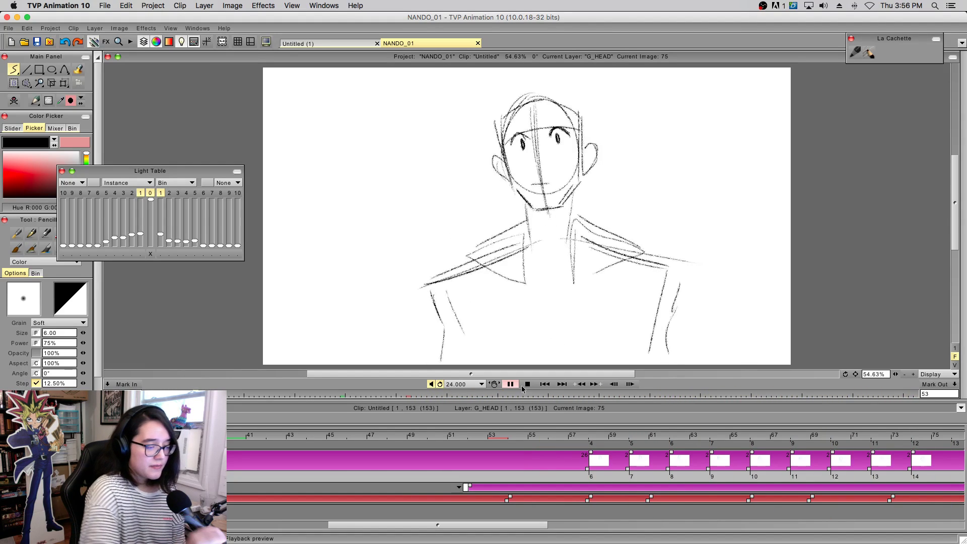
- Hide the rough pose sketches, display the blue head guide and the teal body guide at full strength, and play them back
scroll(358, 504, "left", 5)
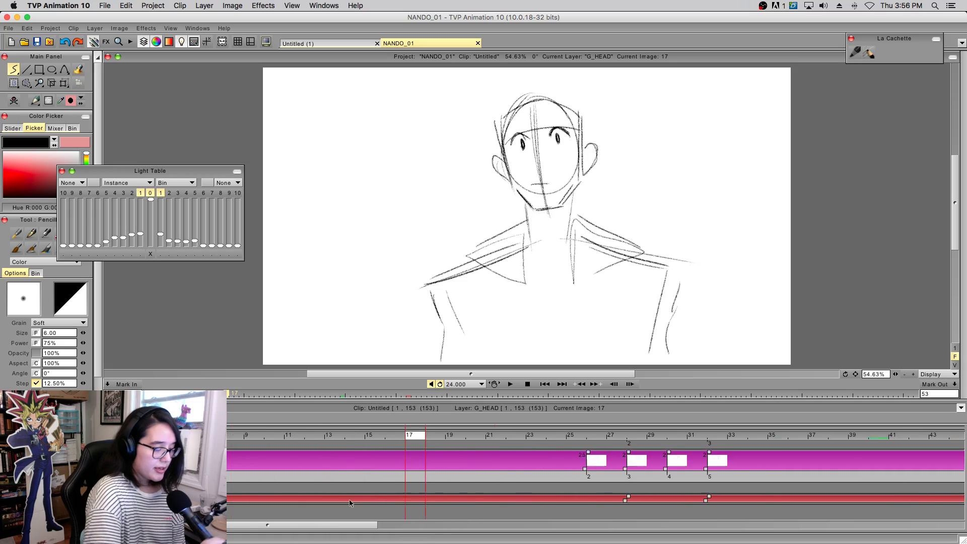
left_click(116, 499)
left_click(116, 488)
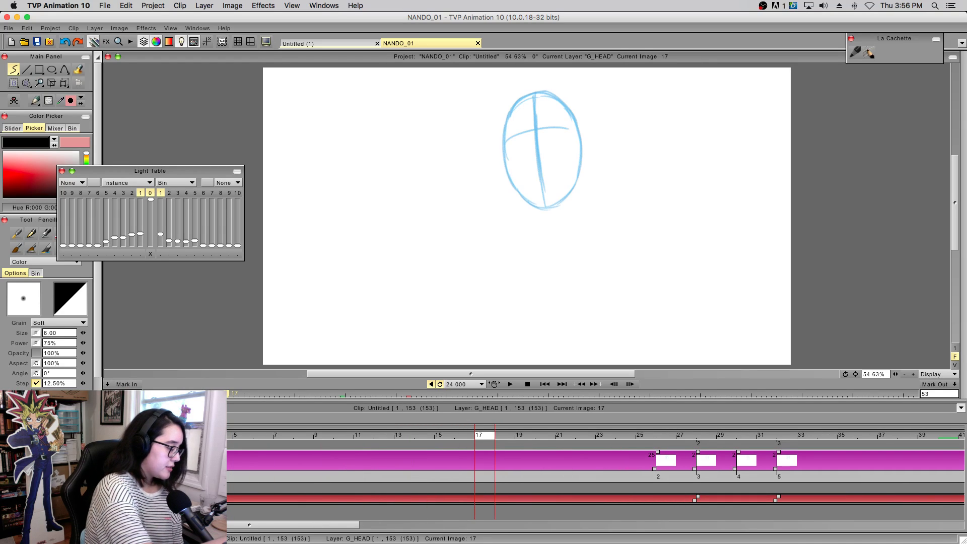
scroll(596, 479, "up", 4)
scroll(596, 480, "down", 4)
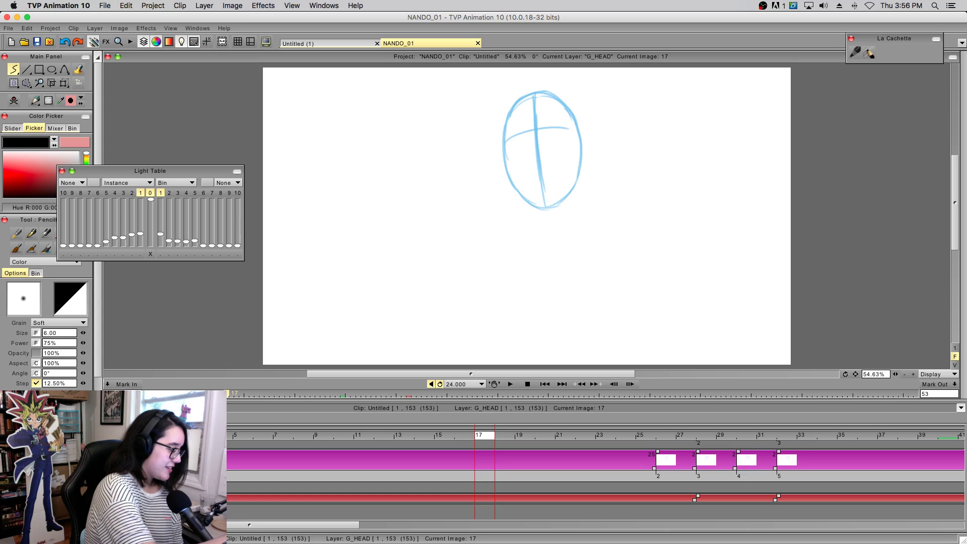
scroll(596, 480, "up", 4)
left_click(115, 474)
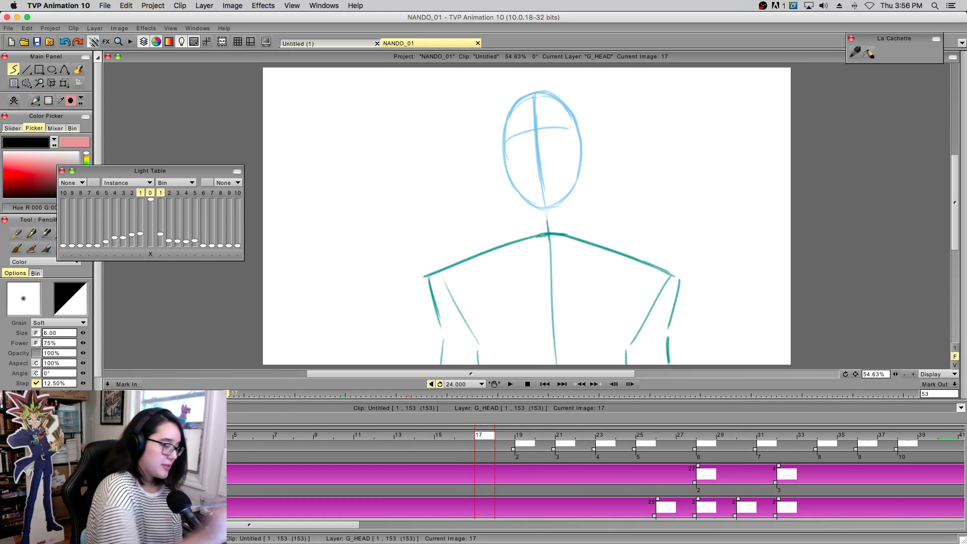
left_click(510, 384)
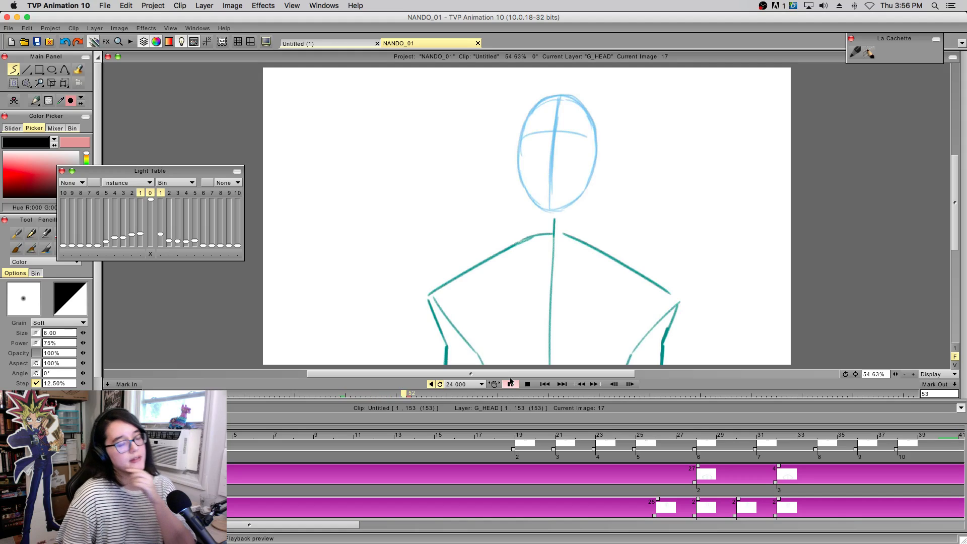
left_click(528, 384)
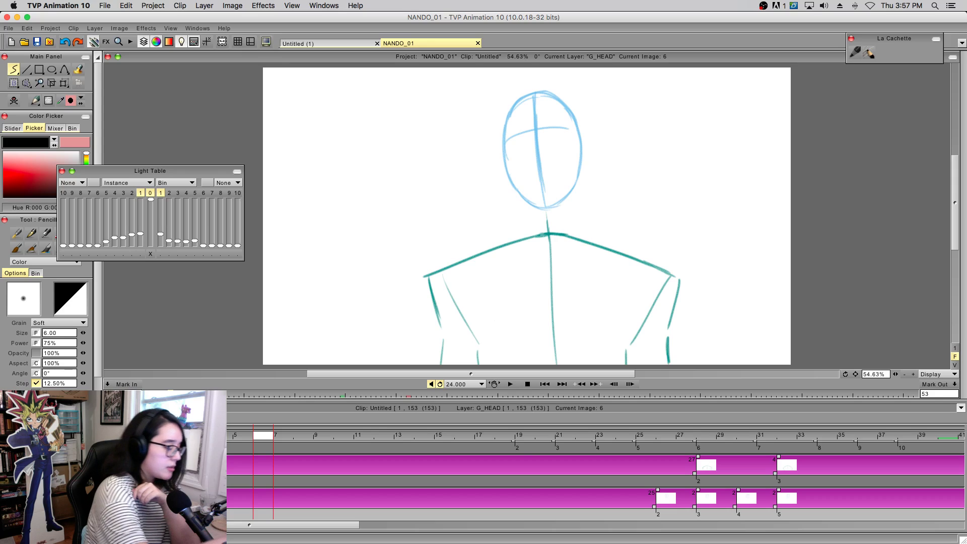
- Hide the construction guides, display the head, mouth and shoulder line drawings again and play back the animation
scroll(596, 480, "down", 1)
left_click_drag(114, 481, 113, 517)
scroll(596, 479, "up", 5)
left_click(113, 490)
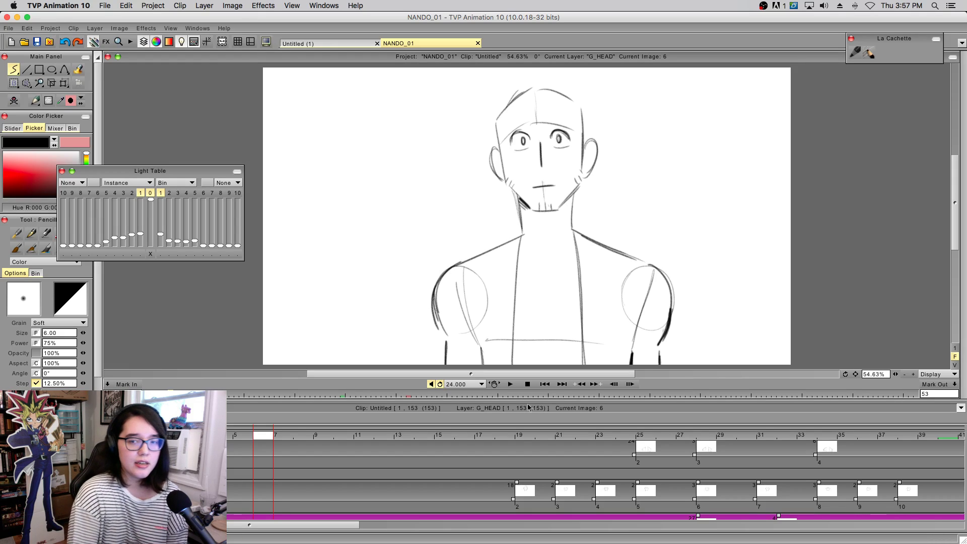
left_click(510, 384)
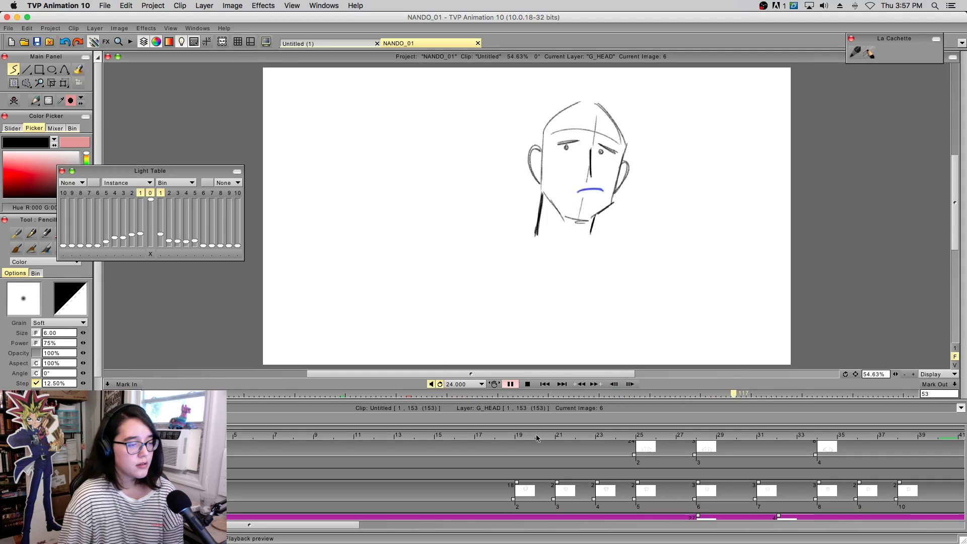
left_click(527, 385)
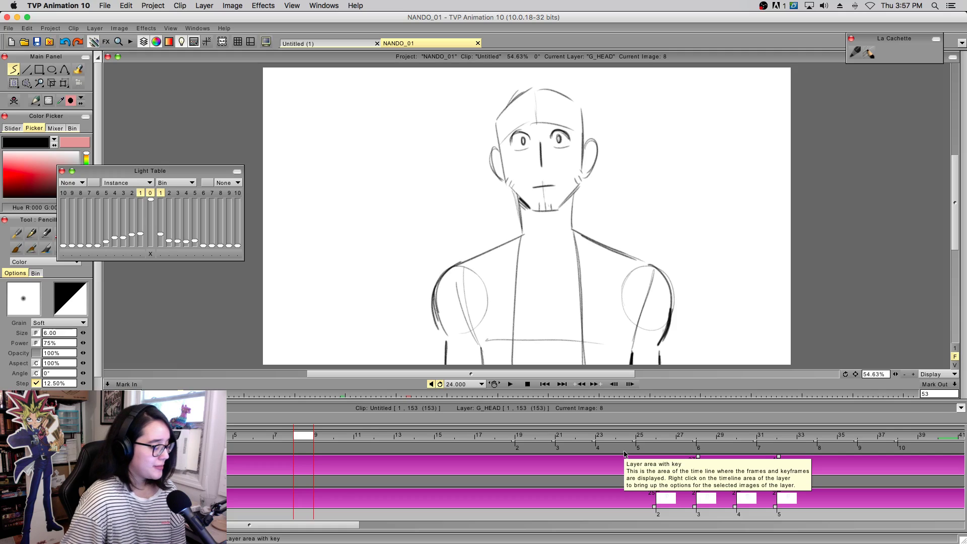
- Extend the exposure of the last SHOULDERS drawing to frame 153, the end of the clip
scroll(713, 511, "right", 15)
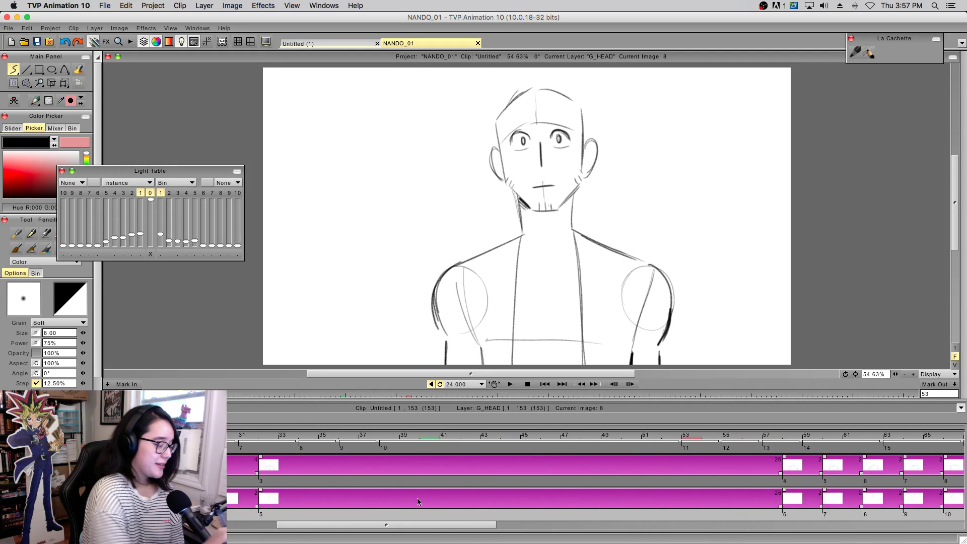
scroll(712, 511, "right", 5)
scroll(630, 524, "left", 10)
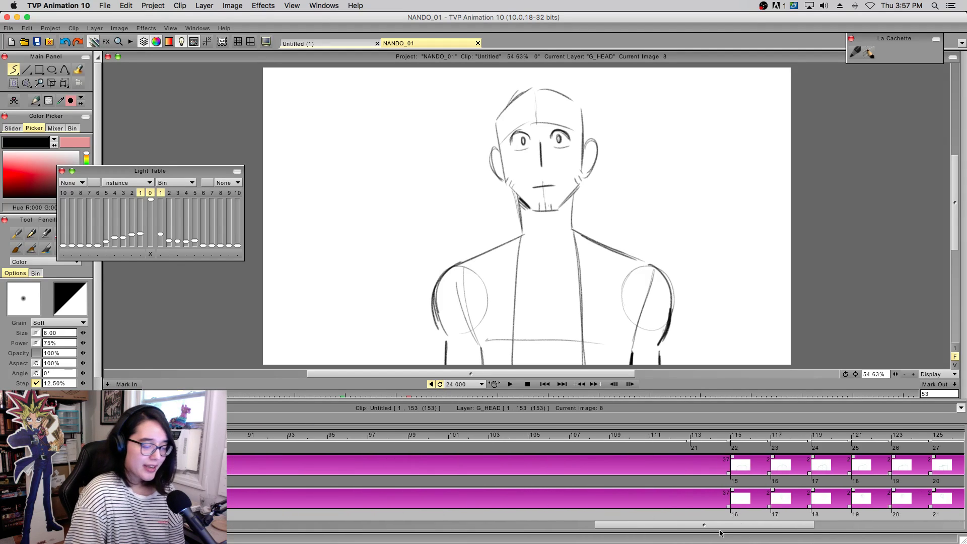
left_click_drag(576, 543, 257, 543)
scroll(595, 478, "up", 3)
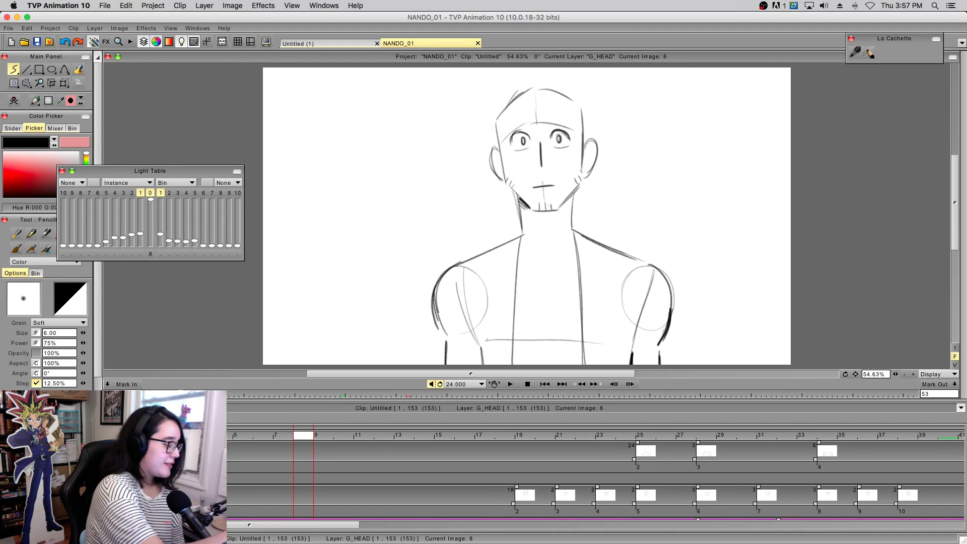
left_click(126, 456)
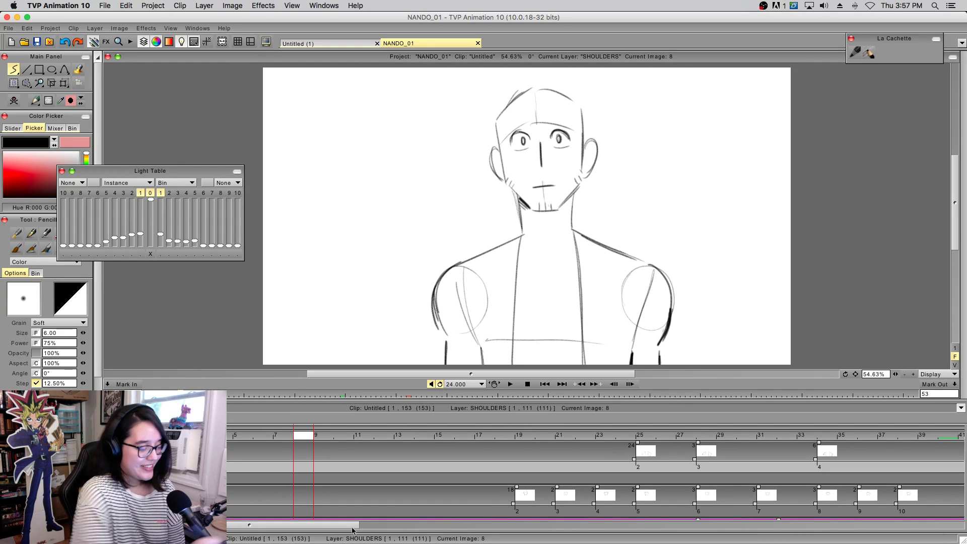
scroll(341, 520, "right", 5)
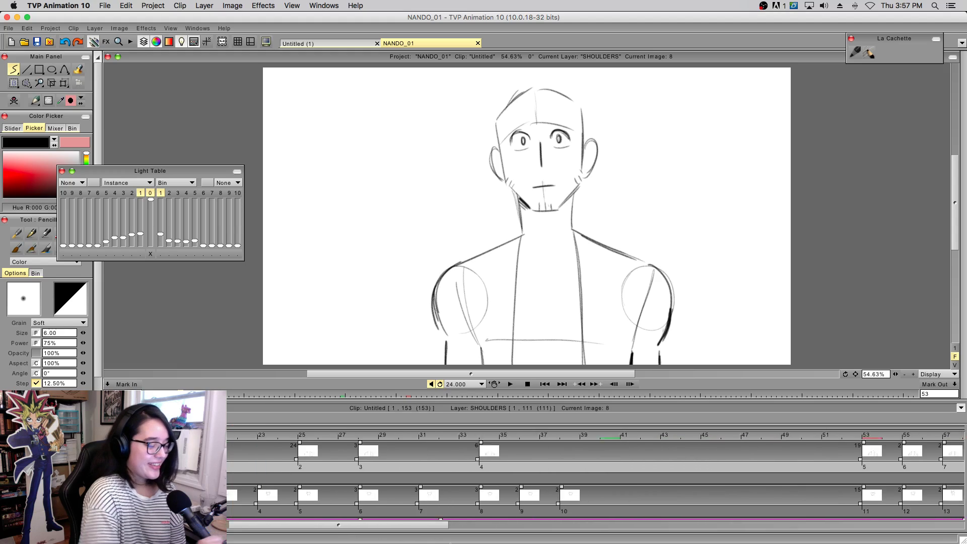
scroll(638, 493, "right", 10)
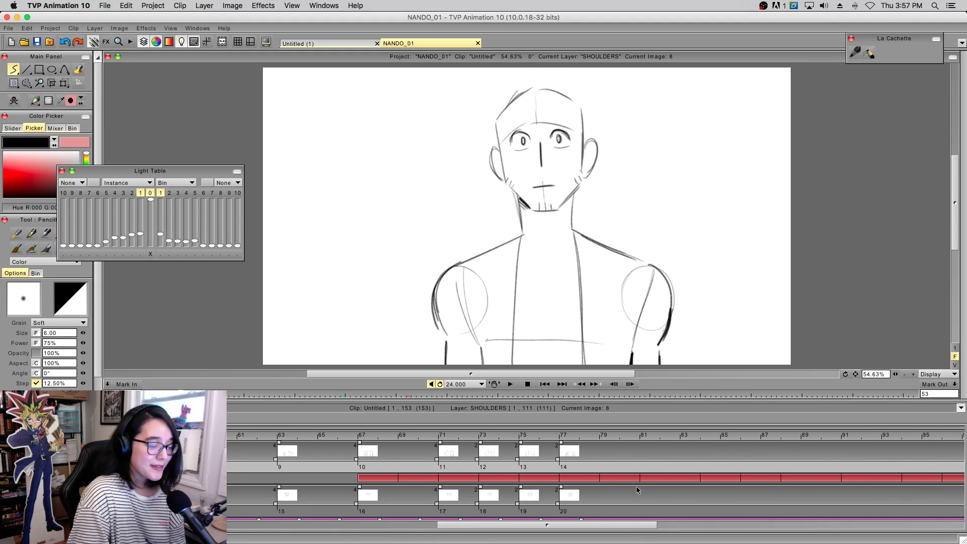
left_click_drag(615, 525, 835, 529)
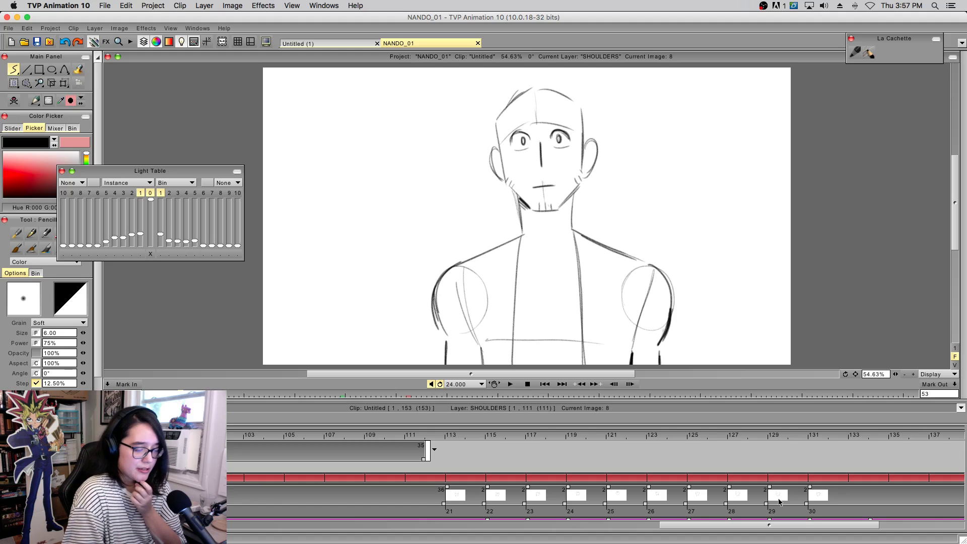
left_click_drag(428, 451, 817, 466)
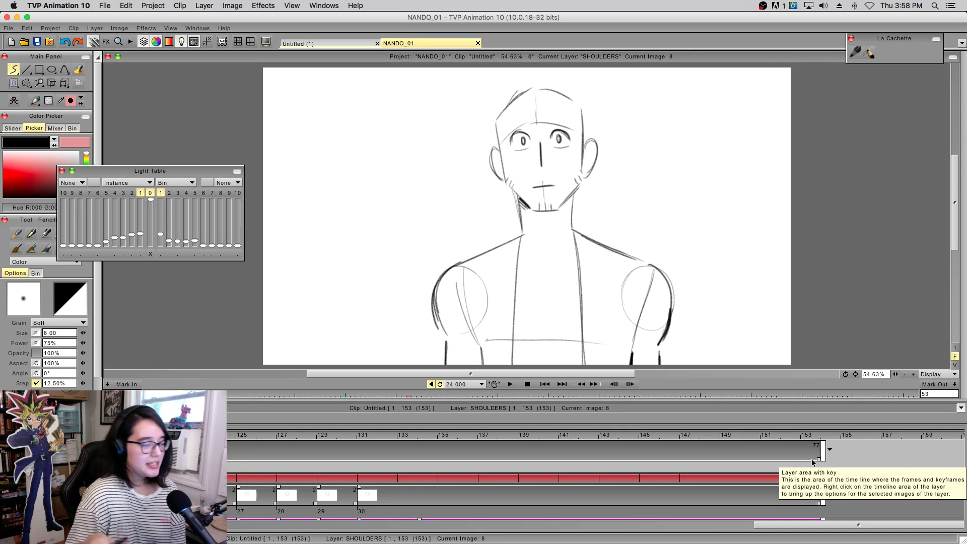
- Display the teal body guide faintly beneath the SHOULDERS drawings and go to frame 113
mouse_move(371, 436)
left_mouse_down()
mouse_move(254, 438)
mouse_move(445, 472)
mouse_move(646, 476)
mouse_move(93, 469)
mouse_move(964, 439)
mouse_move(600, 443)
mouse_move(589, 466)
left_mouse_up()
scroll(596, 479, "down", 5)
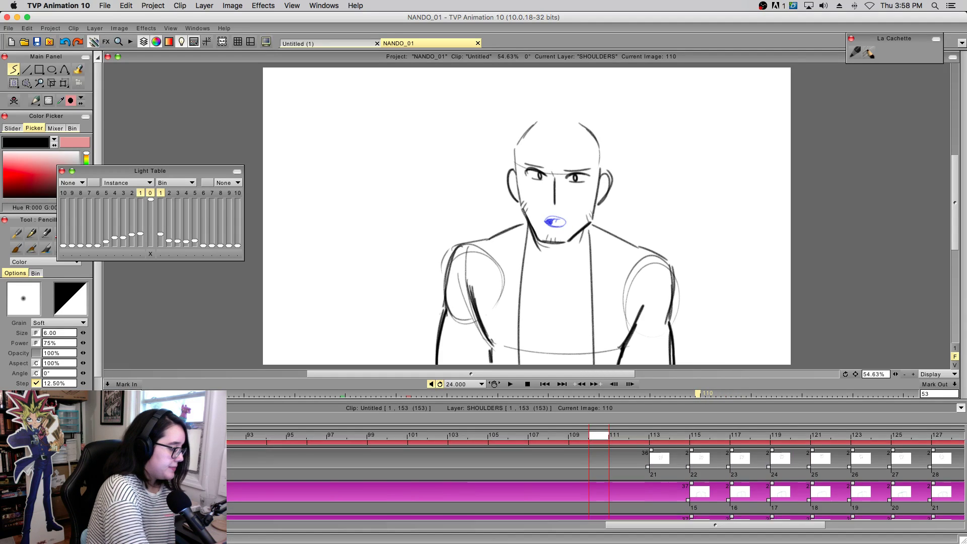
left_click(15, 459)
left_click_drag(101, 459, 74, 459)
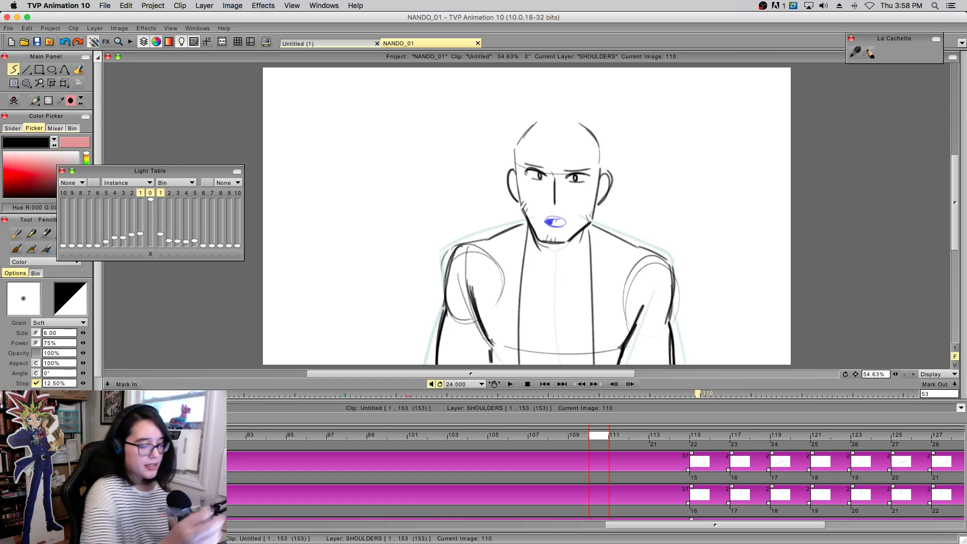
scroll(596, 480, "up", 2)
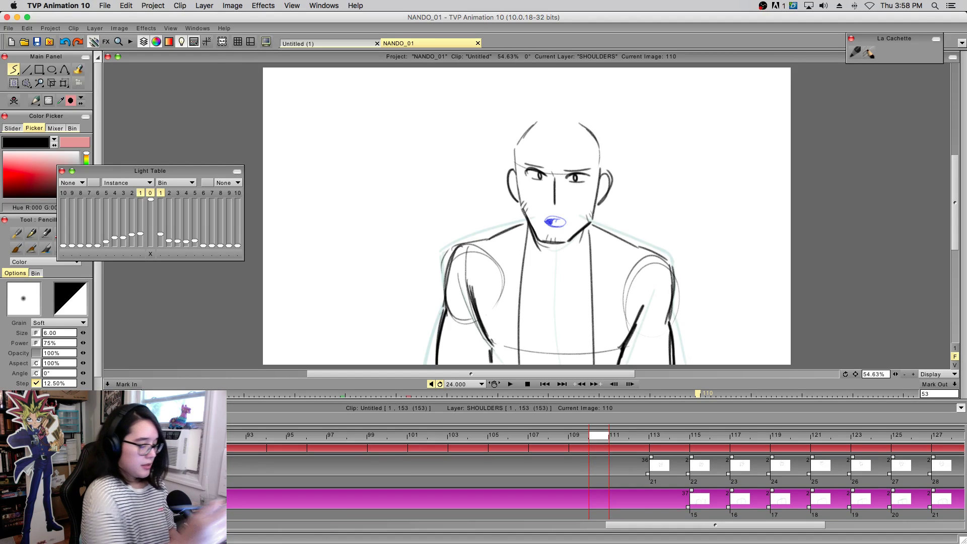
mouse_move(655, 436)
left_mouse_down()
mouse_move(639, 436)
mouse_move(697, 438)
mouse_move(659, 440)
left_mouse_up()
left_click(652, 438)
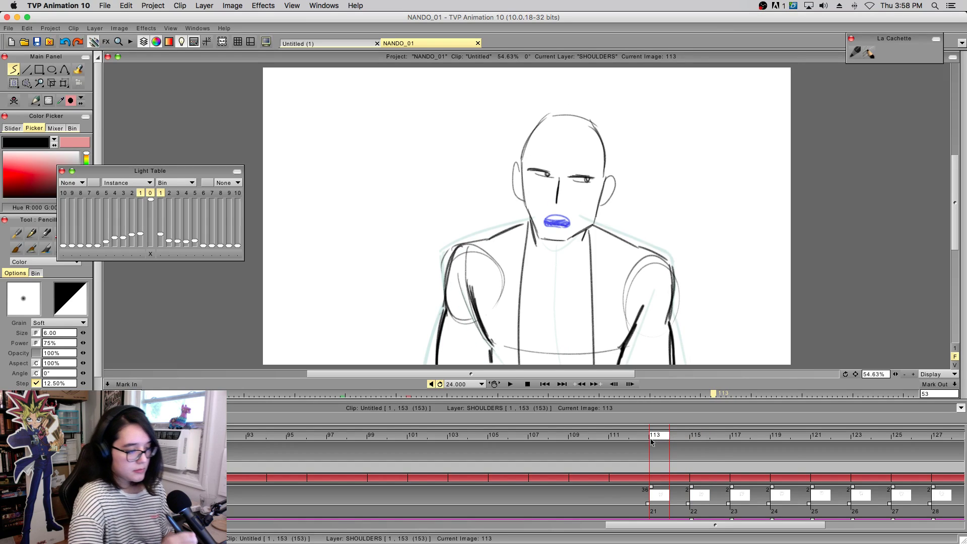
- Add a blank drawing at frame 113 on the SHOULDERS layer
key("BackSpace")
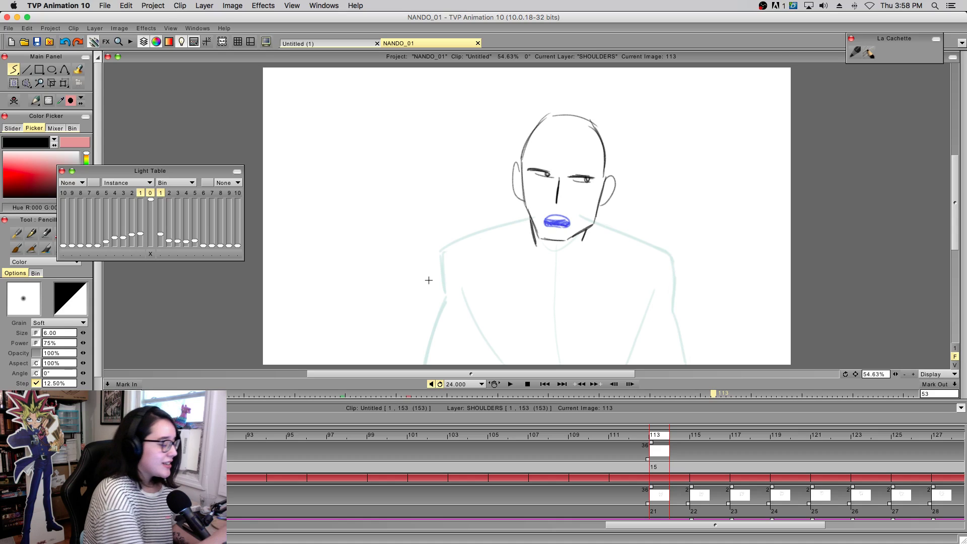
scroll(596, 479, "down", 3)
scroll(596, 479, "up", 3)
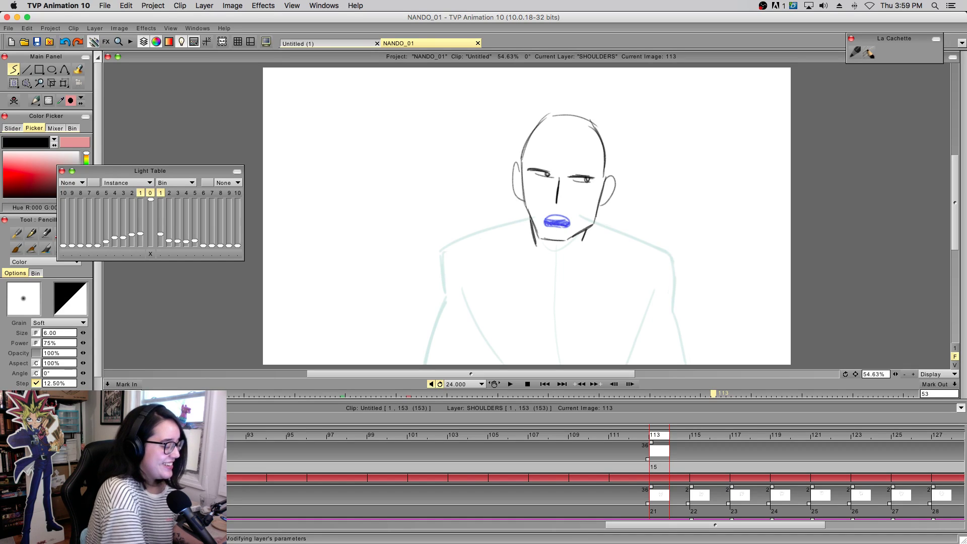
scroll(597, 481, "down", 5)
scroll(596, 481, "up", 5)
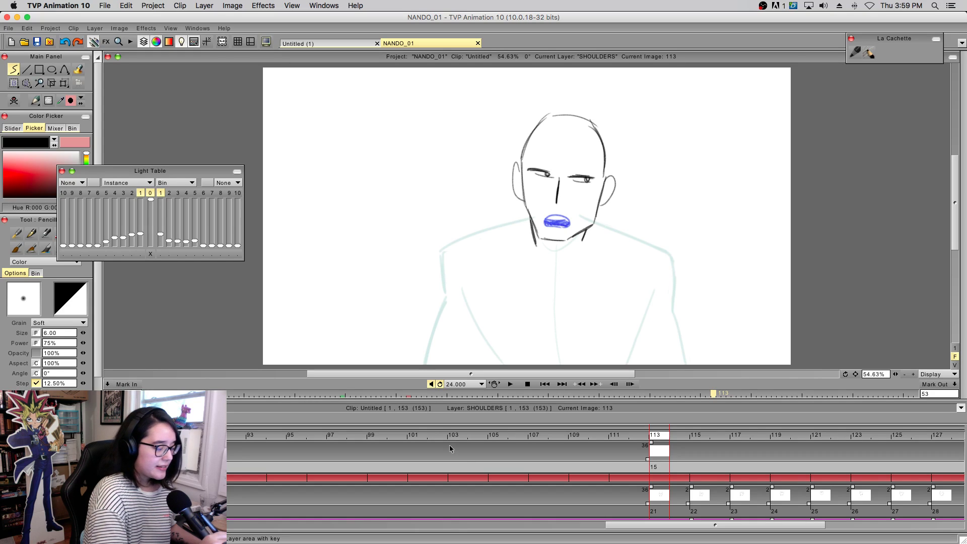
- Scrub through the head drawings and body guide between frames 113 and 125, finishing on frame 113
mouse_move(662, 435)
left_mouse_down()
mouse_move(780, 453)
mouse_move(552, 476)
left_mouse_up()
left_click(698, 437)
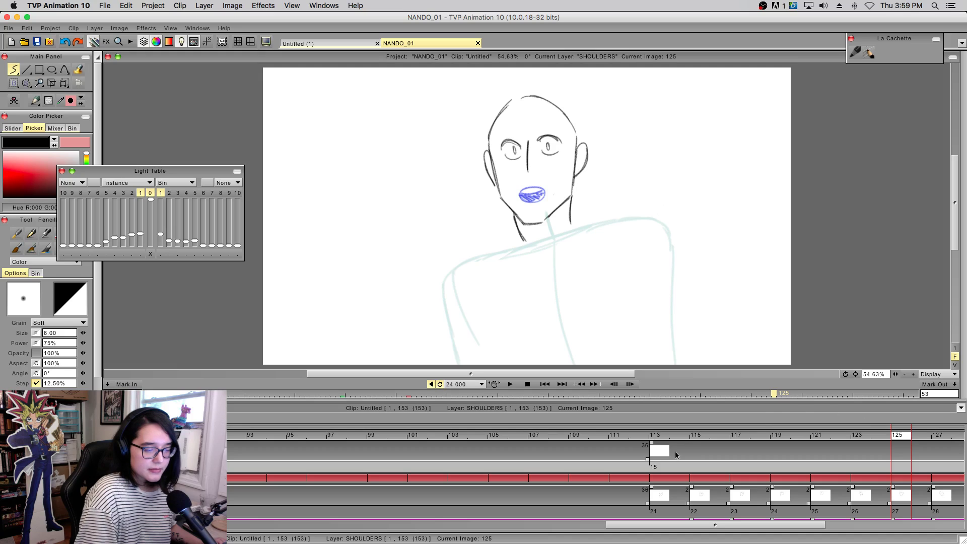
mouse_move(699, 440)
left_mouse_down()
mouse_move(824, 437)
mouse_move(420, 450)
mouse_move(613, 488)
left_mouse_up()
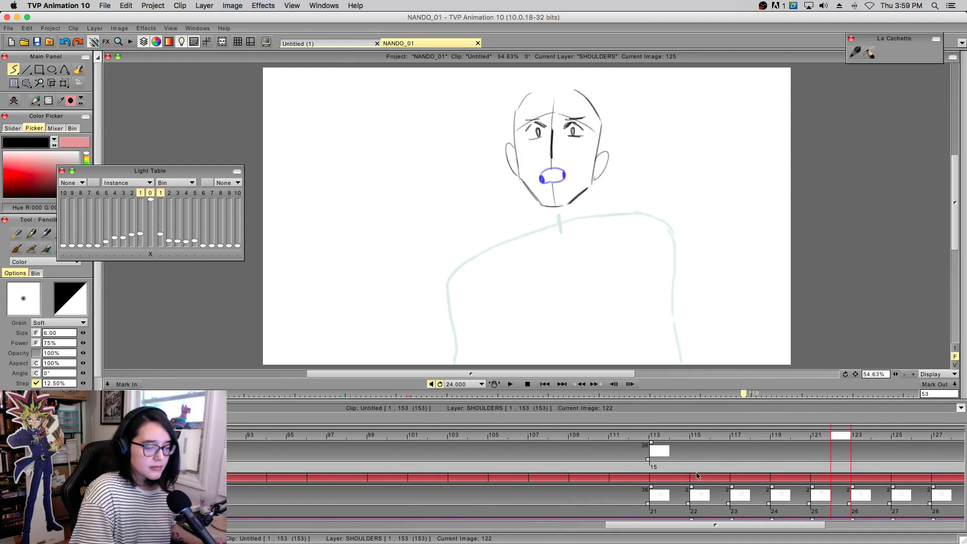
left_click(497, 477)
left_click(659, 437)
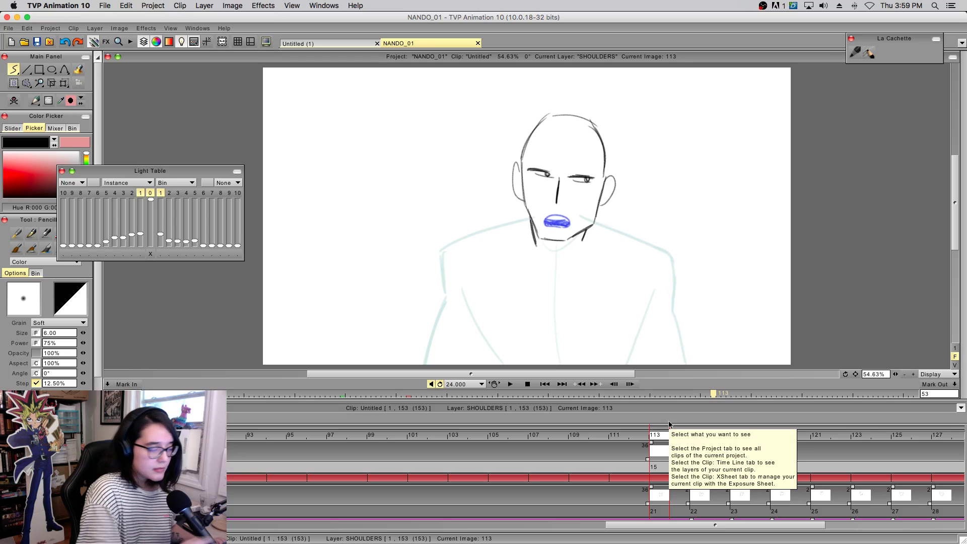
- Draw both shoulder contours from the neck outward on frame 113, plus the outer arm line on the picture's left
left_click_drag(594, 226, 649, 254)
key("super+z")
mouse_move(595, 225)
left_mouse_down()
mouse_move(679, 276)
mouse_move(659, 250)
mouse_move(673, 269)
mouse_move(640, 245)
mouse_move(678, 270)
mouse_move(662, 257)
mouse_move(674, 317)
left_mouse_up()
key("super+z")
left_click_drag(456, 246, 447, 310)
left_click_drag(484, 237, 451, 263)
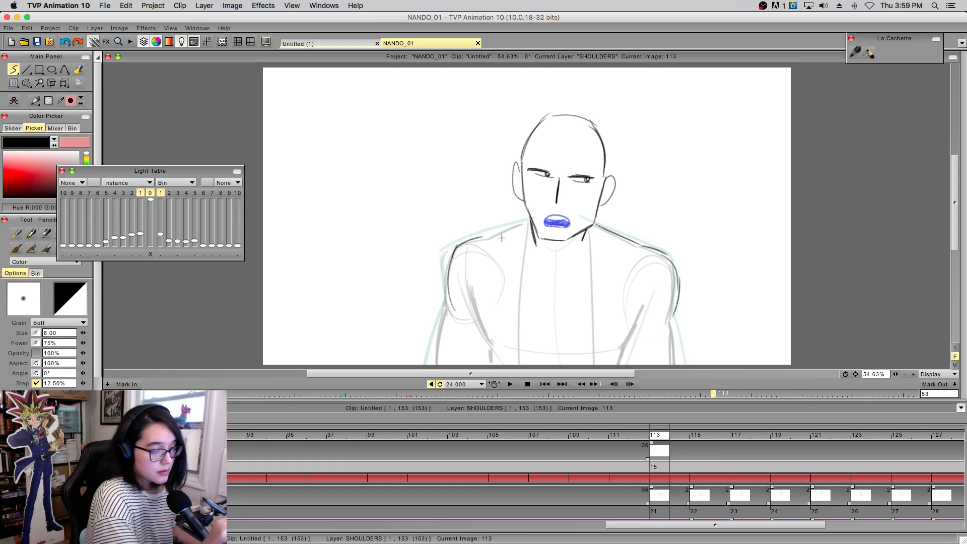
left_click_drag(503, 238, 531, 224)
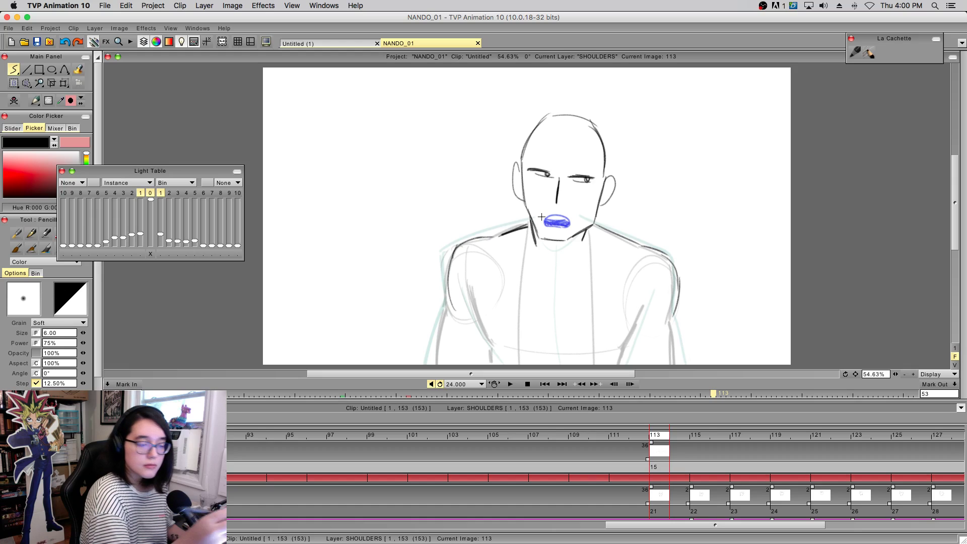
mouse_move(457, 246)
left_mouse_down()
mouse_move(437, 371)
mouse_move(433, 357)
left_mouse_up()
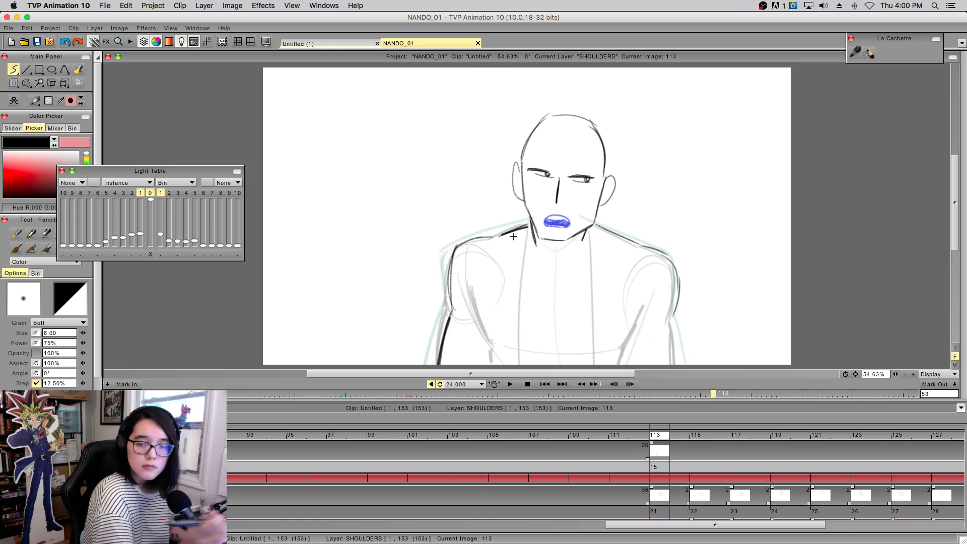
- Draw the lower outer arm line on the picture's right and the inner arm line on the left in frame 113
left_click_drag(675, 319, 676, 364)
key("super+z")
left_click_drag(464, 253, 468, 308)
key("super+z")
mouse_move(466, 250)
left_mouse_down()
mouse_move(493, 349)
mouse_move(486, 333)
left_mouse_up()
left_click_drag(530, 240, 514, 365)
left_click_drag(591, 232, 591, 364)
key("ctrl+z")
left_click_drag(589, 225, 586, 364)
key("ctrl+z")
key("ctrl+z")
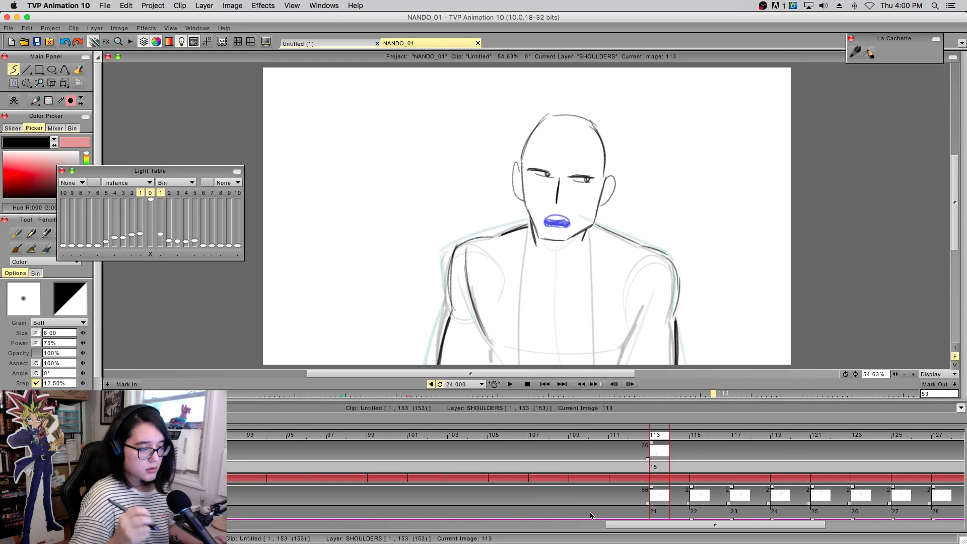
- Draw the two long vertical clothing lines running down from the neck on frame 113
mouse_move(521, 334)
left_mouse_down()
mouse_move(521, 363)
mouse_move(524, 270)
left_mouse_up()
key("super+z")
left_click_drag(521, 341, 526, 263)
key("super+z")
left_click_drag(530, 227, 522, 322)
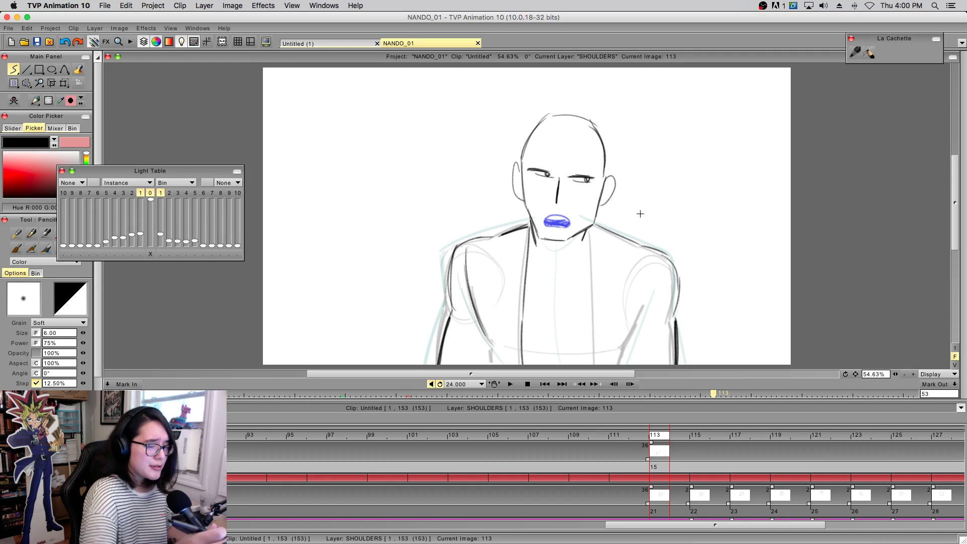
left_click_drag(591, 228, 600, 389)
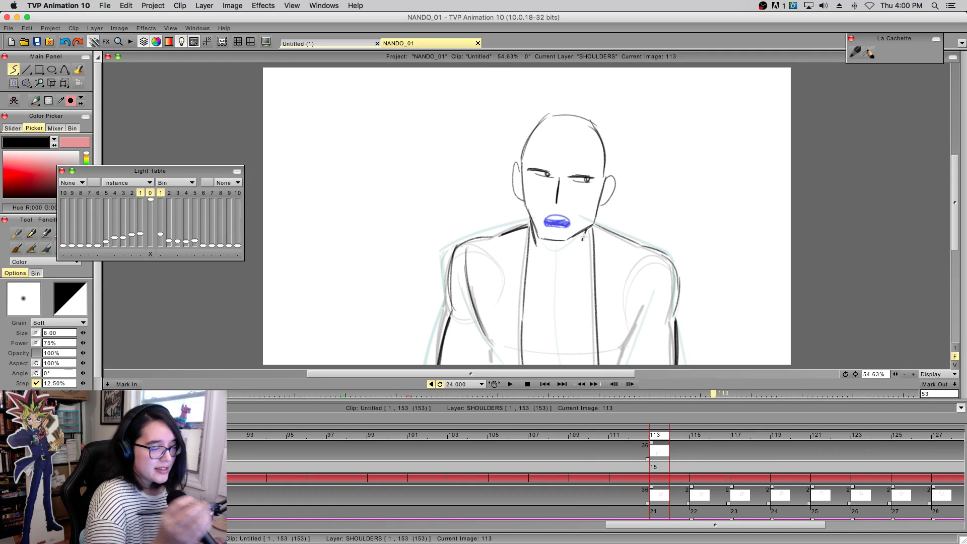
- Complete the inner arm lines on both sides of frame 113, and add a shoulder fold and a chest curve
left_click_drag(492, 347, 493, 368)
left_click_drag(619, 366, 646, 305)
key("super+z")
left_click_drag(596, 374, 624, 342)
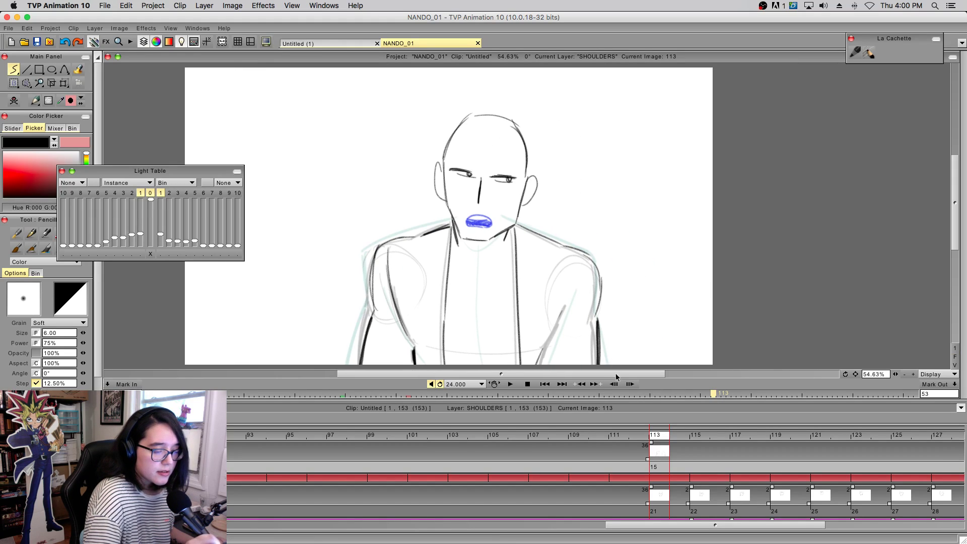
scroll(617, 376, "left", 4)
left_click_drag(664, 310, 636, 364)
left_click_drag(694, 264, 682, 277)
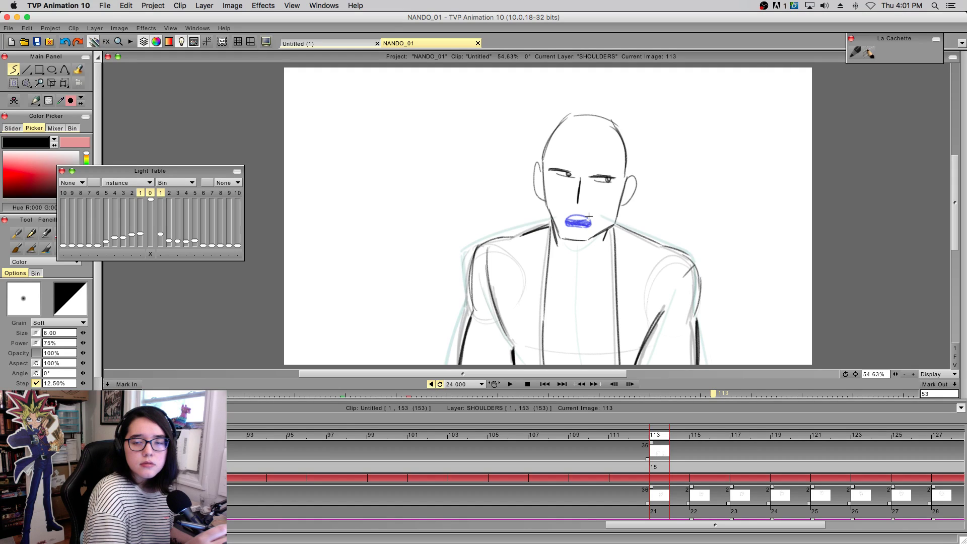
left_click_drag(532, 347, 587, 349)
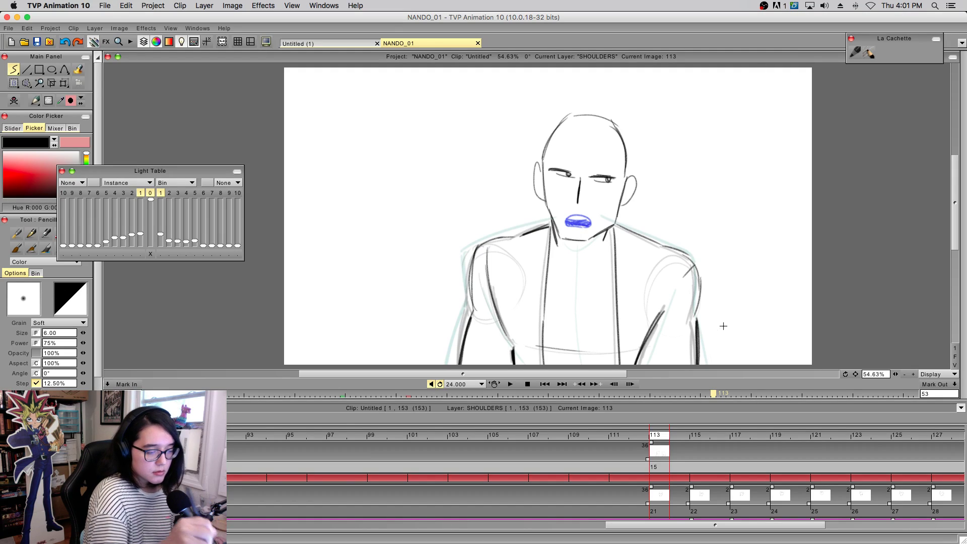
- Add a blank SHOULDERS drawing at frame 115 and draw the shoulder and outer arm on the picture's right
left_click(636, 440)
left_click_drag(636, 442, 700, 445)
key("Return")
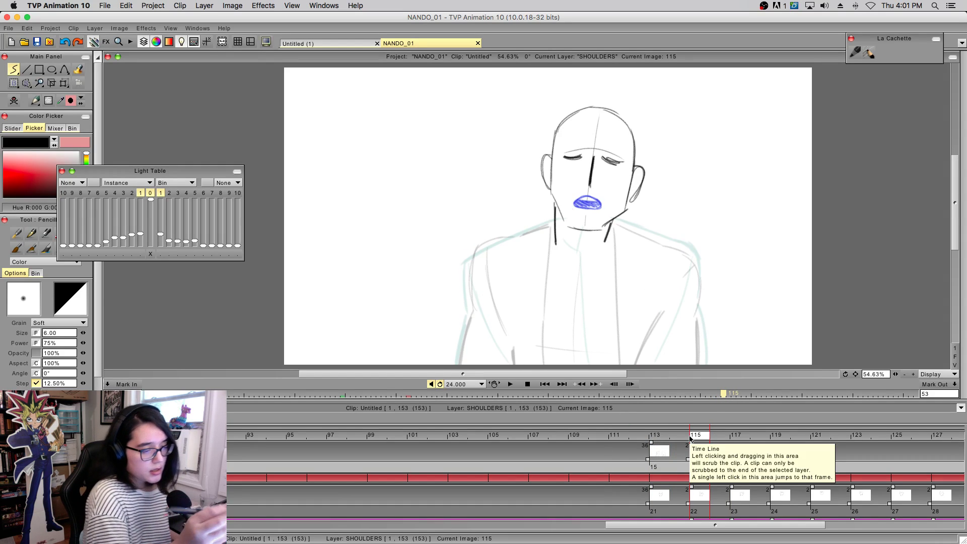
mouse_move(615, 227)
left_mouse_down()
mouse_move(693, 257)
mouse_move(694, 289)
mouse_move(689, 250)
mouse_move(698, 308)
left_mouse_up()
key("super+z")
left_click_drag(692, 251, 700, 363)
left_click_drag(700, 311, 699, 365)
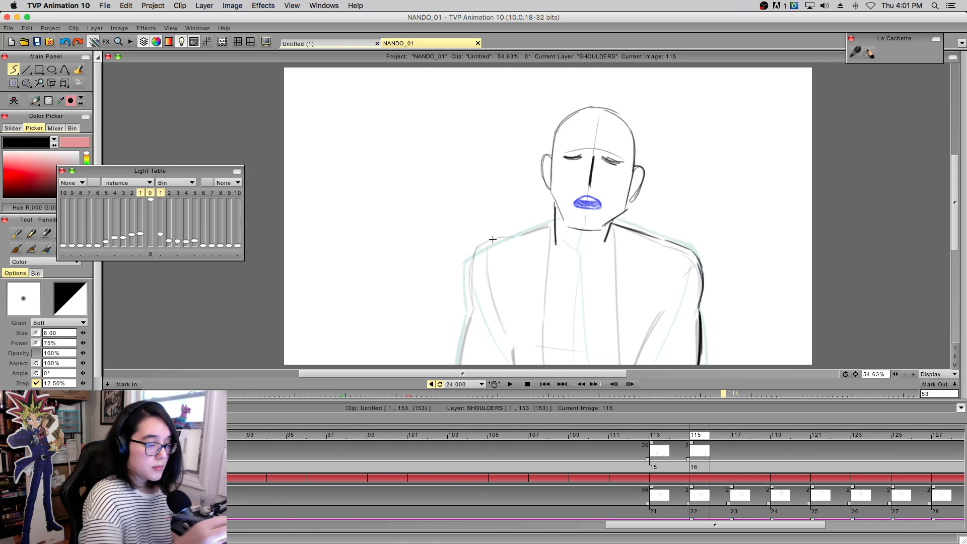
- Draw the shoulder contour and outer arm on the picture's left in frame 115
mouse_move(471, 311)
left_mouse_down()
mouse_move(464, 270)
mouse_move(554, 219)
left_mouse_up()
left_click_drag(507, 246, 550, 223)
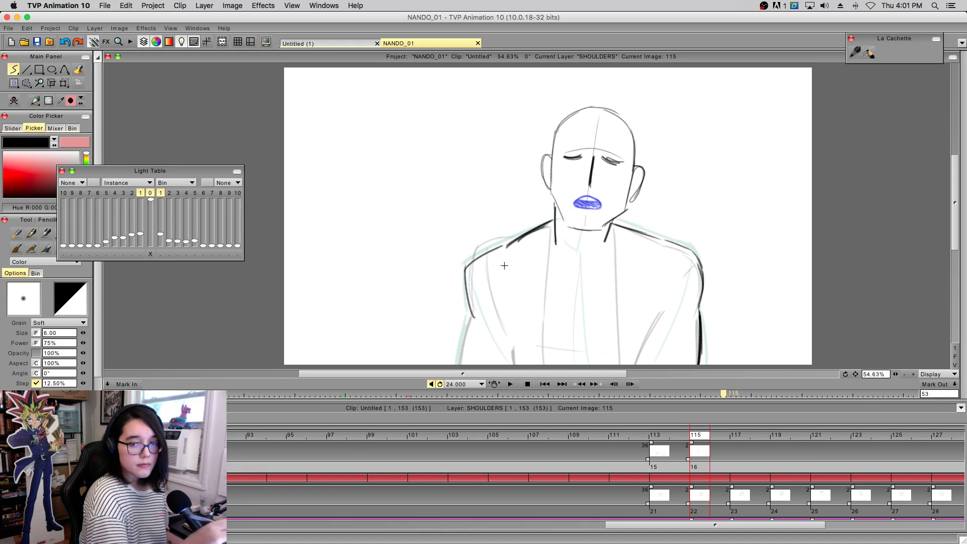
left_click_drag(474, 316, 464, 364)
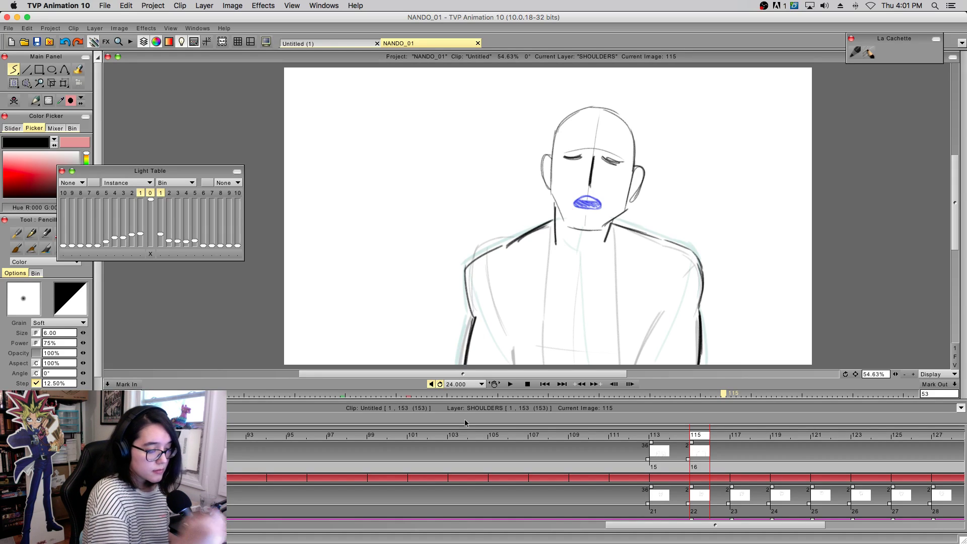
- Draw the two vertical clothing lines and the inner arm lines on both sides of frame 115
left_click_drag(554, 230, 548, 366)
left_click_drag(608, 224, 621, 406)
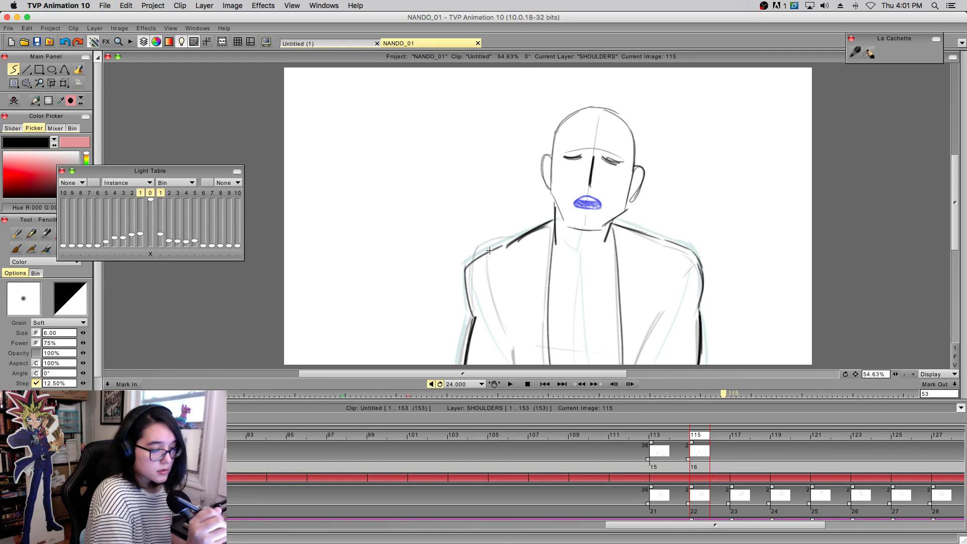
left_click_drag(685, 432, 704, 444)
mouse_move(467, 273)
left_mouse_down()
mouse_move(503, 318)
mouse_move(518, 367)
left_mouse_up()
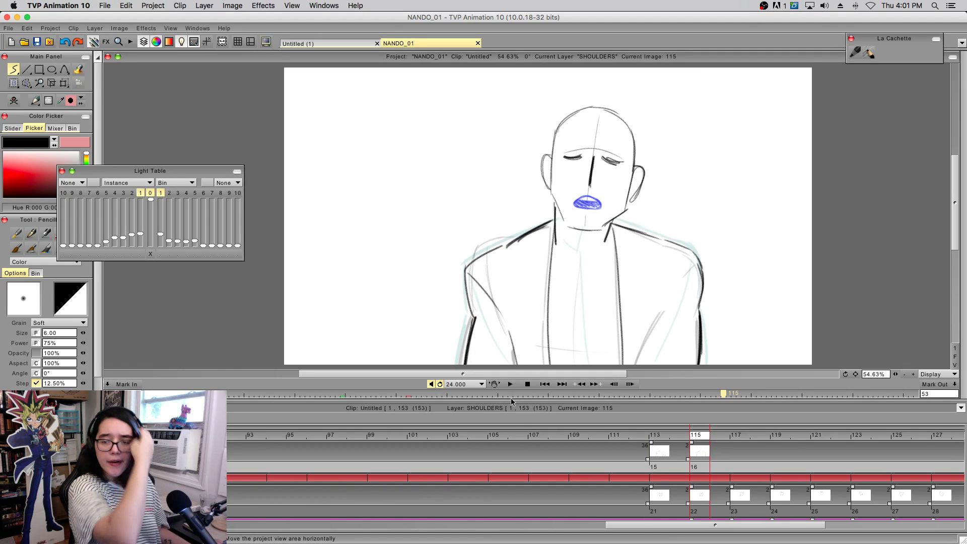
left_click_drag(688, 268, 644, 337)
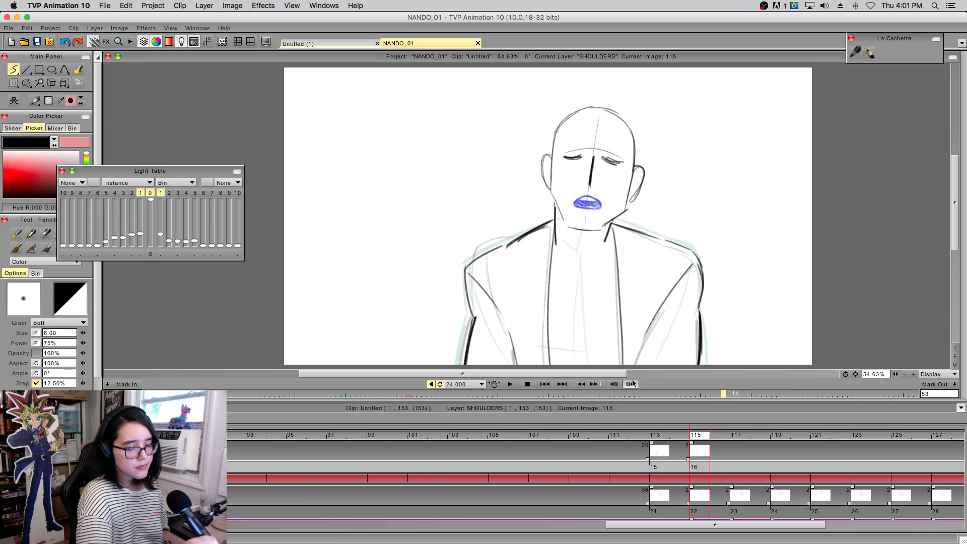
key("super+z")
left_click_drag(694, 262, 642, 366)
left_click_drag(659, 320, 645, 366)
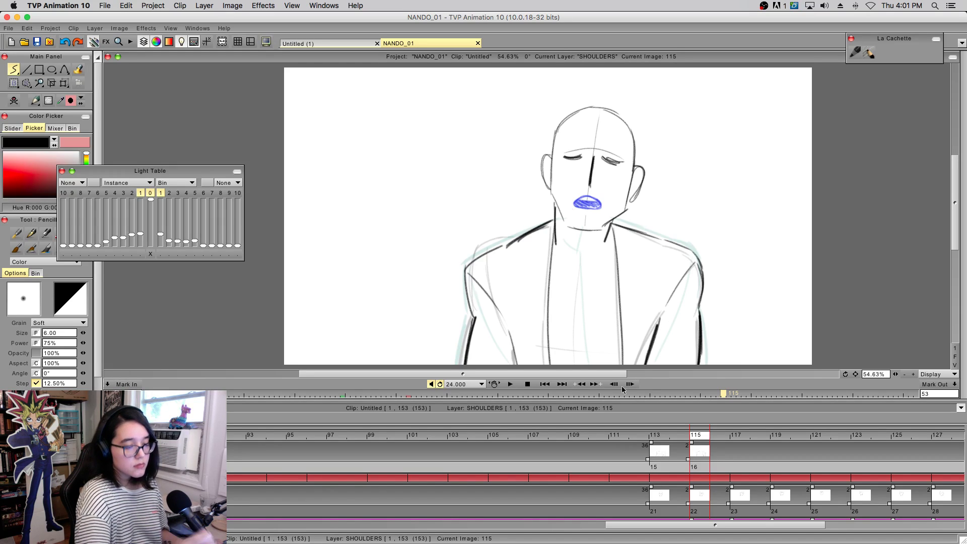
- Add a blank SHOULDERS drawing at frame 117 and draw both shoulder slopes from the neck outward
left_click_drag(698, 435, 744, 456)
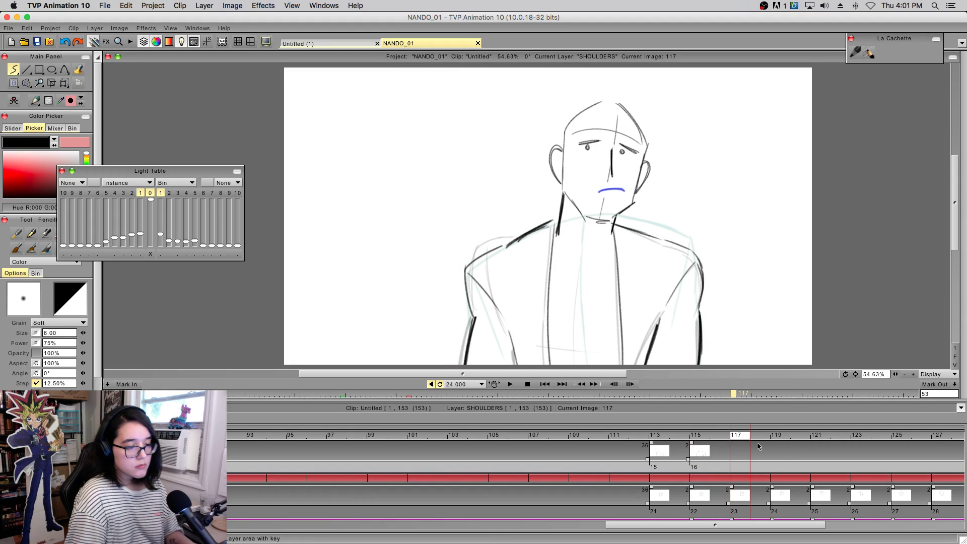
key("F1")
left_click_drag(616, 220, 664, 236)
key("ctrl+z")
mouse_move(612, 220)
left_mouse_down()
mouse_move(669, 235)
mouse_move(699, 260)
left_mouse_up()
key("ctrl+z")
mouse_move(473, 325)
left_mouse_down()
mouse_move(469, 275)
mouse_move(553, 219)
left_mouse_up()
key("ctrl+z")
left_click_drag(505, 253, 559, 219)
left_click_drag(510, 250, 559, 221)
mouse_move(617, 217)
left_mouse_down()
mouse_move(691, 248)
mouse_move(700, 269)
left_mouse_up()
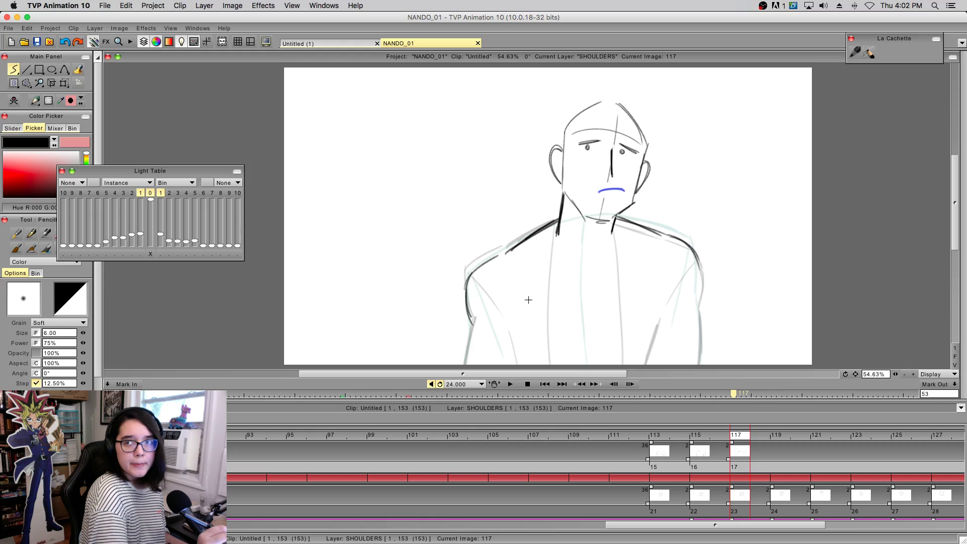
- Draw the outer arm line below the shoulder on the picture's left in frame 117
mouse_move(470, 284)
left_mouse_down()
mouse_move(480, 333)
mouse_move(472, 320)
mouse_move(472, 373)
left_mouse_up()
left_click_drag(474, 328, 472, 366)
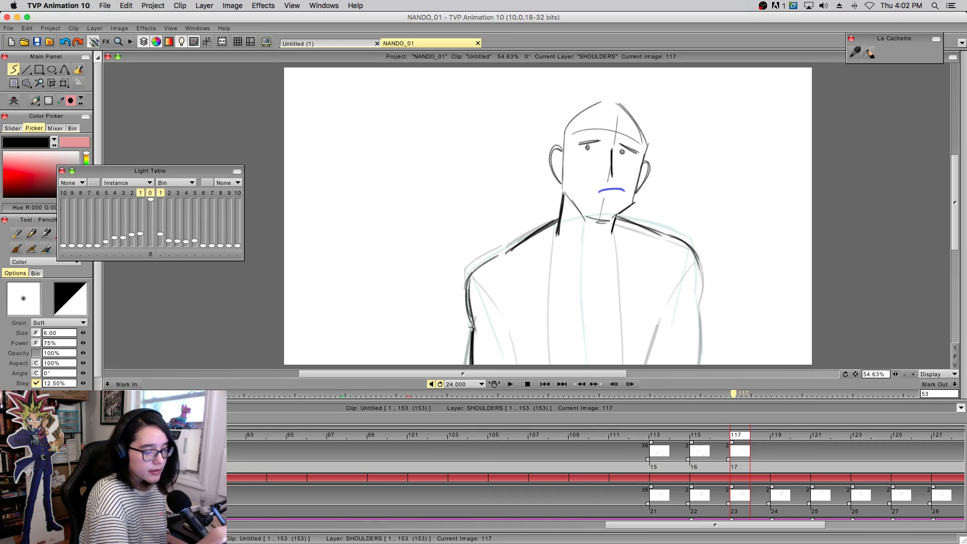
mouse_move(473, 326)
left_mouse_down()
mouse_move(472, 371)
mouse_move(464, 365)
left_mouse_up()
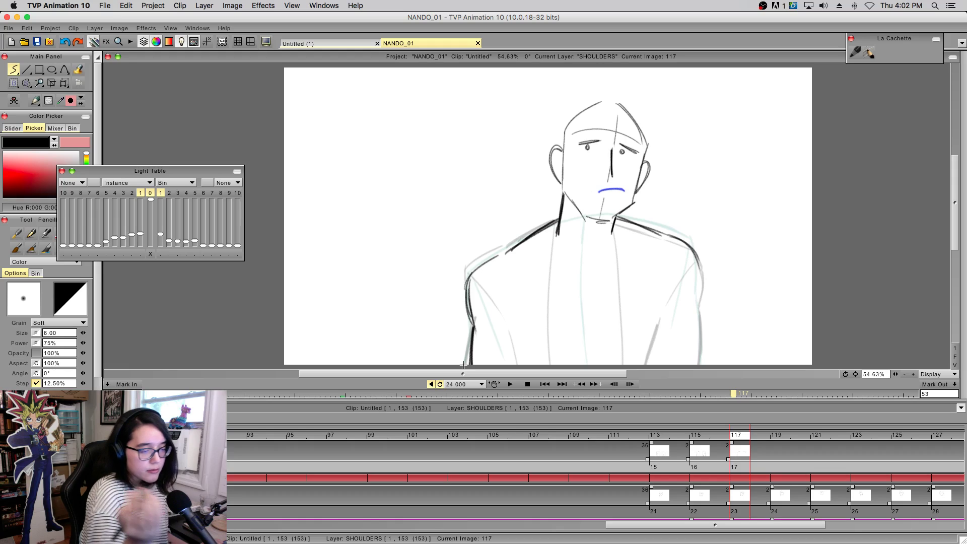
- Draw the rounded shoulder edge and outer arm line on the picture's right in frame 117, redoing strokes until they fit
left_click_drag(694, 254, 697, 308)
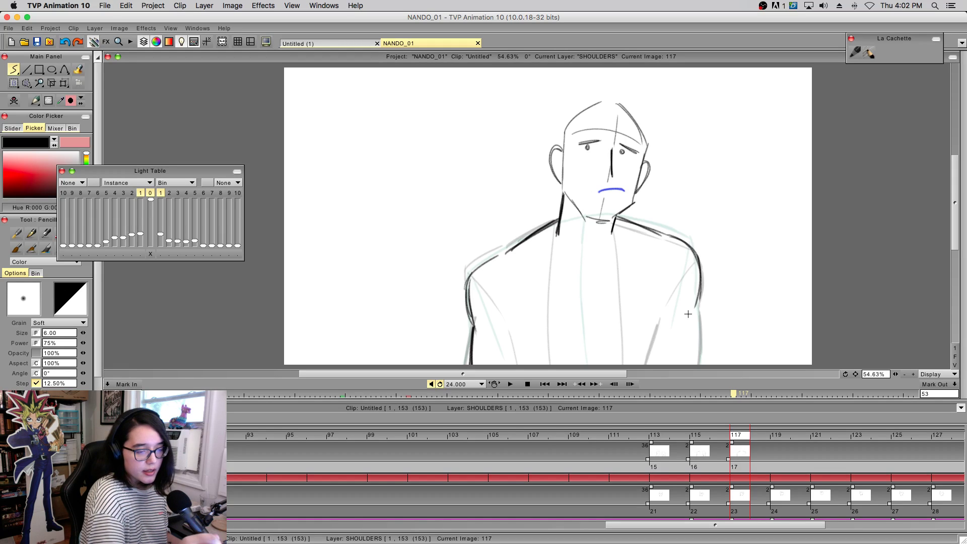
key("super+z")
left_click_drag(695, 255, 699, 304)
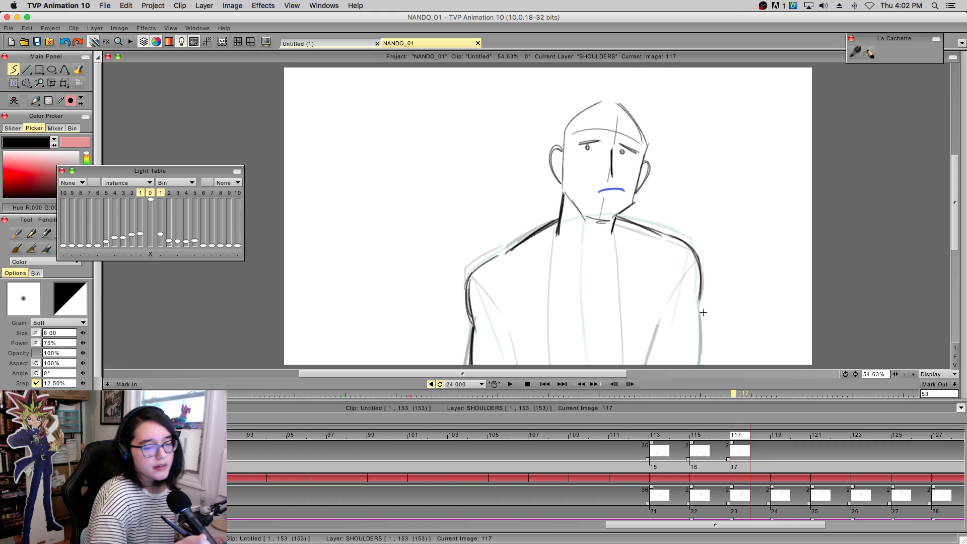
mouse_move(699, 302)
left_mouse_down()
mouse_move(691, 399)
mouse_move(703, 352)
mouse_move(700, 365)
left_mouse_up()
key("super+z")
key("super+z")
key("super+z")
left_click_drag(699, 303, 690, 396)
key("super+z")
key("super+z")
left_click_drag(698, 310, 698, 381)
key("super+z")
left_click_drag(700, 314, 693, 387)
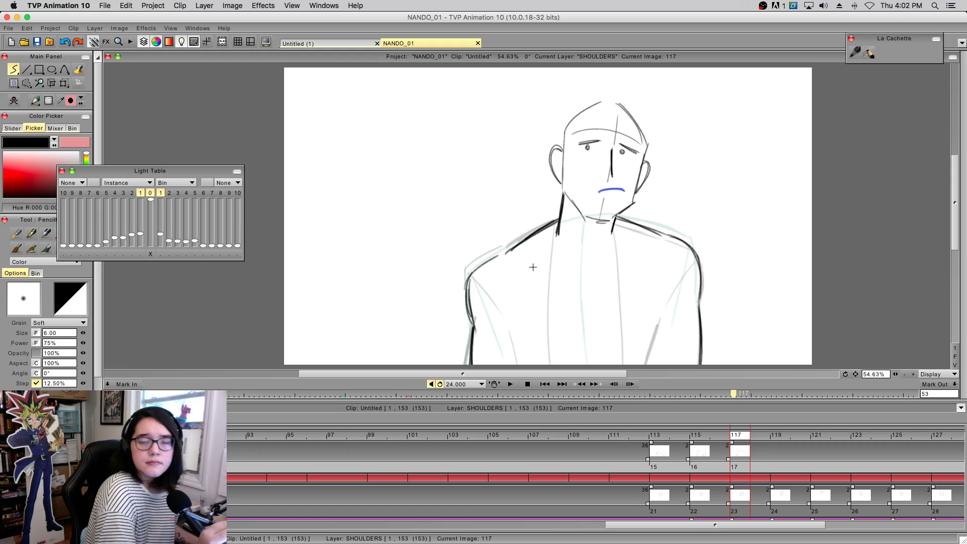
- Draw the two vertical clothing lines and the inner arm lines on both sides of frame 117
left_click_drag(558, 231, 552, 362)
left_click_drag(615, 220, 626, 362)
key("super+z")
left_click_drag(615, 225, 630, 364)
left_click_drag(613, 224, 627, 363)
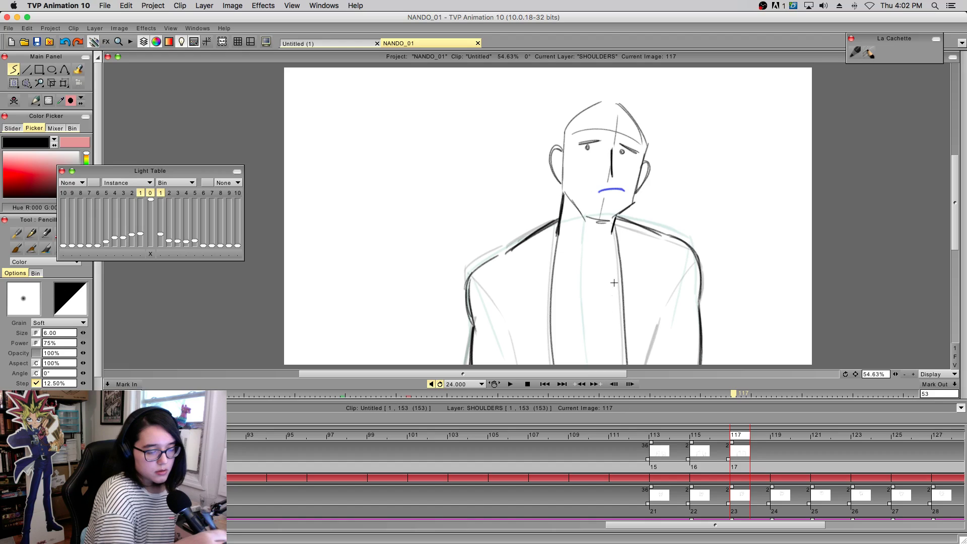
left_click_drag(687, 258, 649, 361)
left_click_drag(661, 328, 648, 364)
mouse_move(468, 285)
left_mouse_down()
mouse_move(517, 359)
mouse_move(510, 338)
mouse_move(523, 364)
left_mouse_up()
- Add a blank SHOULDERS drawing at frame 119 and draw both shoulder contours and the outer arm on the picture's right
mouse_move(732, 438)
left_mouse_down()
mouse_move(717, 443)
mouse_move(785, 446)
left_mouse_up()
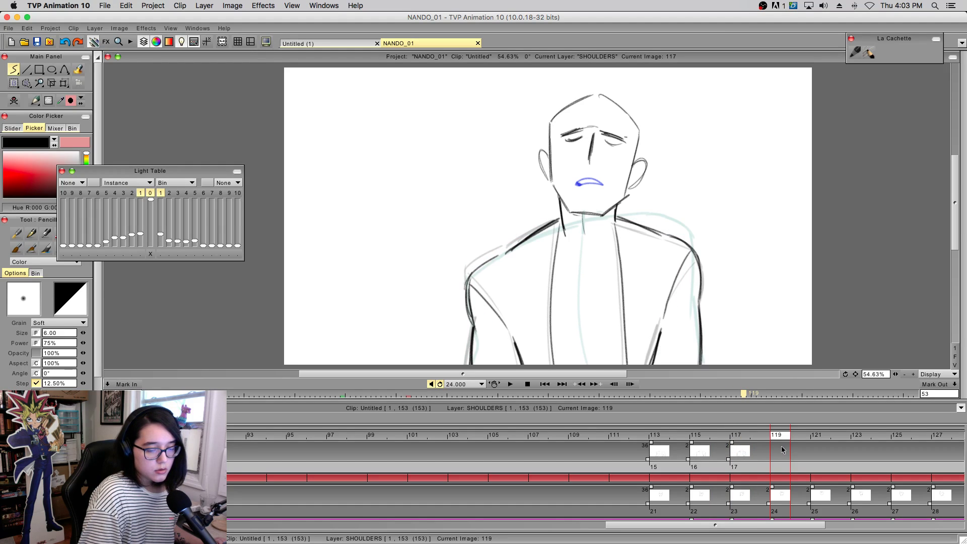
key("Return")
left_click_drag(467, 287, 565, 217)
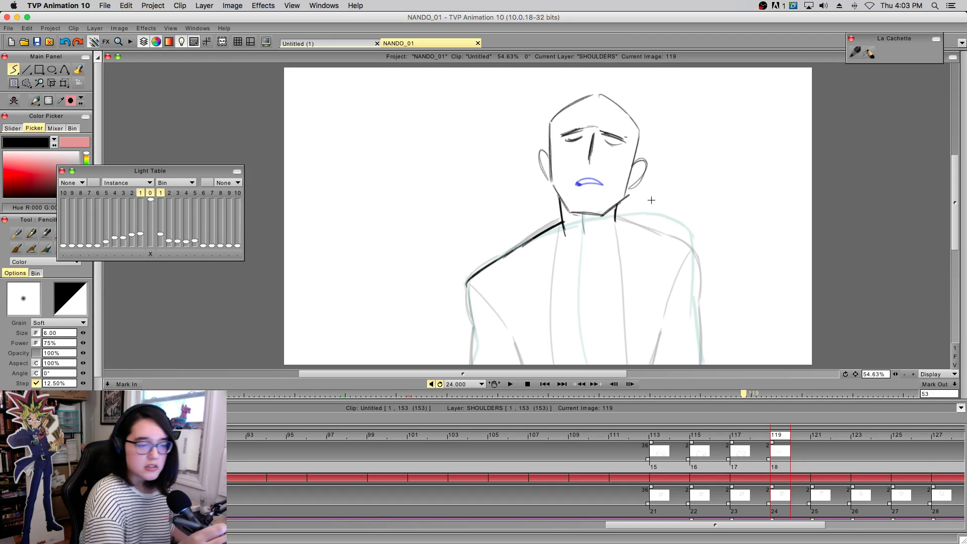
mouse_move(615, 215)
left_mouse_down()
mouse_move(667, 220)
mouse_move(679, 234)
mouse_move(646, 219)
mouse_move(687, 236)
mouse_move(698, 269)
left_mouse_up()
key("super+z")
key("super+z")
left_click_drag(691, 233, 695, 292)
mouse_move(699, 256)
left_mouse_down()
mouse_move(700, 364)
mouse_move(693, 318)
mouse_move(698, 350)
left_mouse_up()
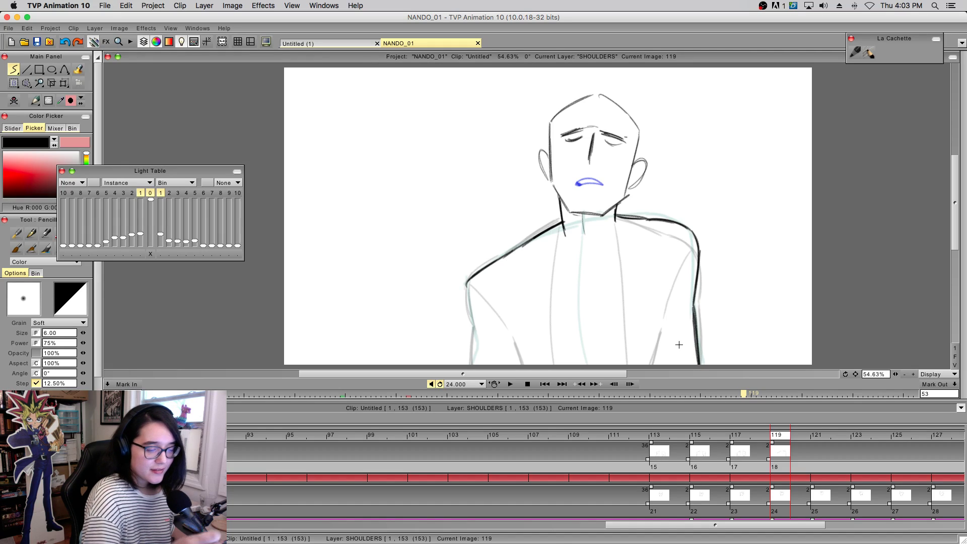
- Draw the outer arm line on the picture's left in frame 119
left_click_drag(467, 282, 474, 333)
key("ctrl+z")
key("ctrl+z")
left_click_drag(470, 280, 474, 373)
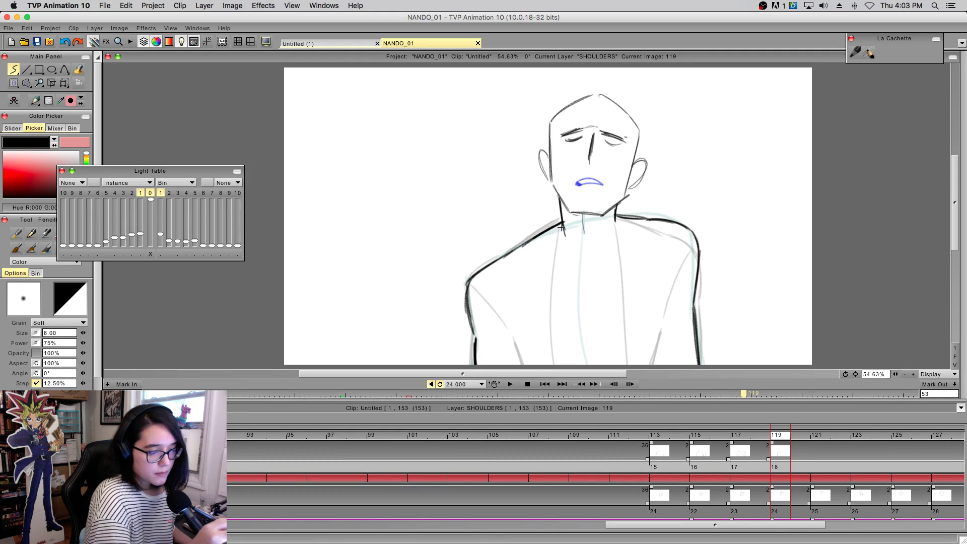
- Draw the vertical clothing line on the picture's left in frame 119, redoing it until it fits
left_click(743, 443)
left_click(712, 444)
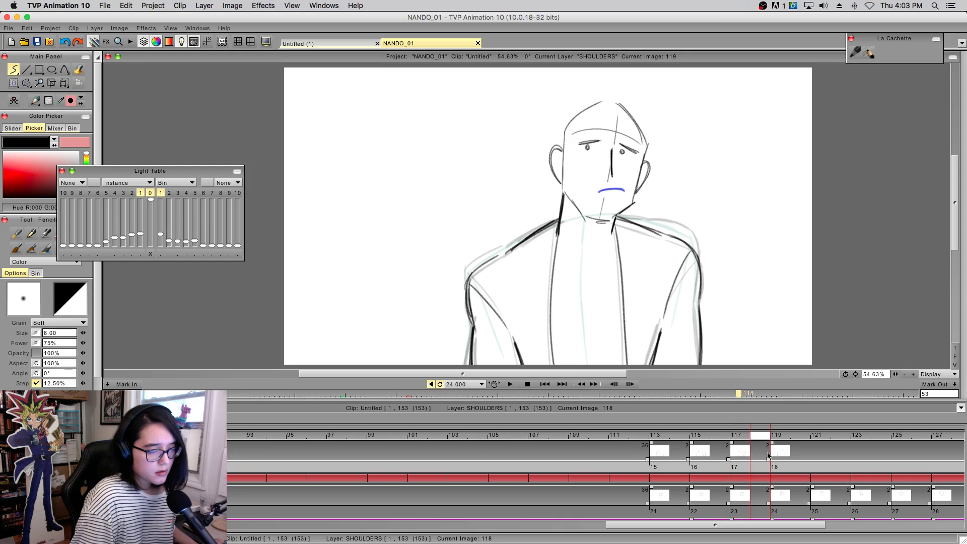
left_click(785, 453)
left_click_drag(560, 224, 561, 463)
key("super+z")
key("super+z")
left_click_drag(560, 226, 567, 466)
- Draw the vertical clothing line on the picture's right in frame 119, redoing the stroke until it fits
left_click_drag(616, 215, 621, 365)
key("ctrl+z")
left_click_drag(615, 217, 621, 365)
key("ctrl+z")
left_click_drag(618, 220, 625, 365)
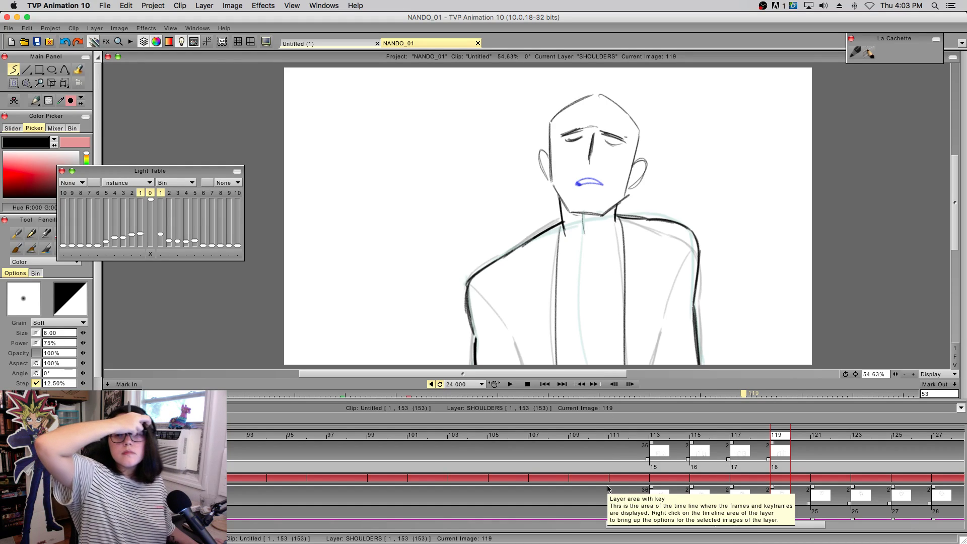
key("ctrl+z")
left_click_drag(615, 214, 625, 365)
key("ctrl+z")
left_click_drag(617, 216, 626, 365)
- Draw the inner arm lines on both sides of frame 119 and compare them with the neighbouring frames
mouse_move(781, 436)
left_mouse_down()
mouse_move(720, 437)
mouse_move(819, 444)
mouse_move(780, 437)
left_mouse_up()
mouse_move(474, 281)
left_mouse_down()
mouse_move(514, 339)
mouse_move(513, 326)
mouse_move(526, 364)
left_mouse_up()
left_click_drag(688, 229, 664, 322)
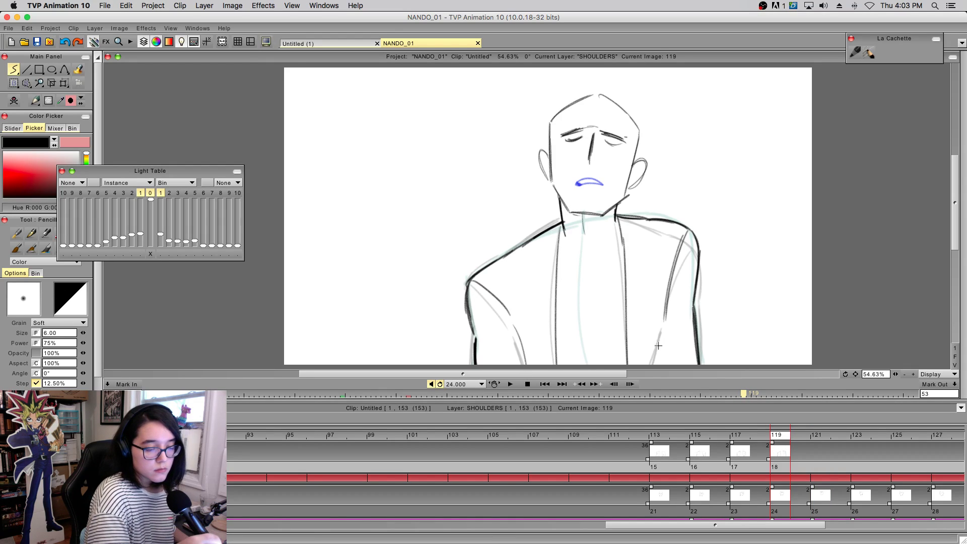
mouse_move(660, 450)
left_mouse_down()
mouse_move(864, 444)
mouse_move(600, 453)
mouse_move(771, 470)
mouse_move(810, 457)
mouse_move(725, 456)
mouse_move(777, 456)
left_mouse_up()
- Erase the top of the shoulder on the picture's right in frame 119 and redraw it with a lower slope
key("e")
left_click_drag(645, 215, 681, 228)
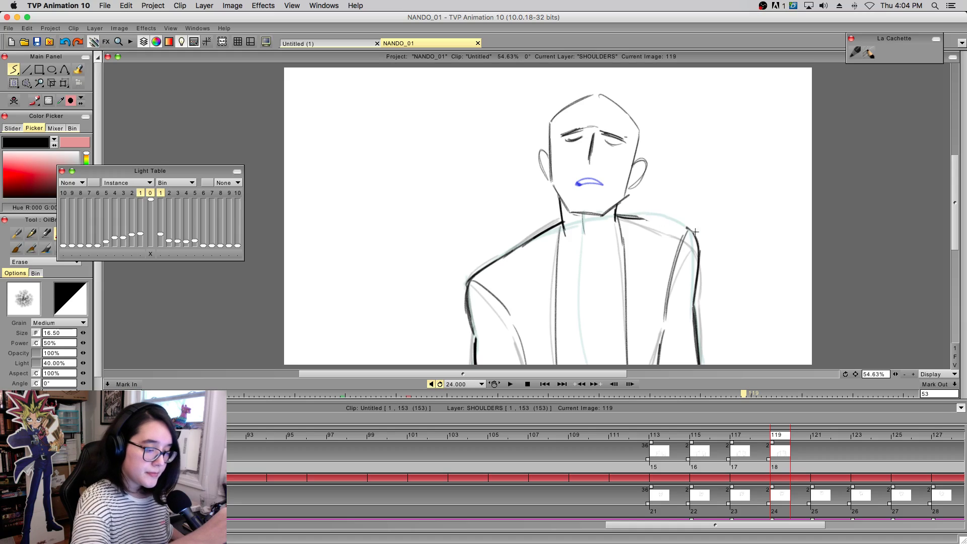
key("e")
mouse_move(621, 215)
left_mouse_down()
mouse_move(695, 244)
mouse_move(689, 234)
mouse_move(684, 240)
mouse_move(702, 259)
left_mouse_up()
key("super+z")
key("super+z")
mouse_move(656, 222)
left_mouse_down()
mouse_move(686, 235)
mouse_move(689, 249)
mouse_move(664, 224)
mouse_move(685, 229)
mouse_move(699, 249)
left_mouse_up()
key("super+z")
left_click_drag(668, 225, 704, 260)
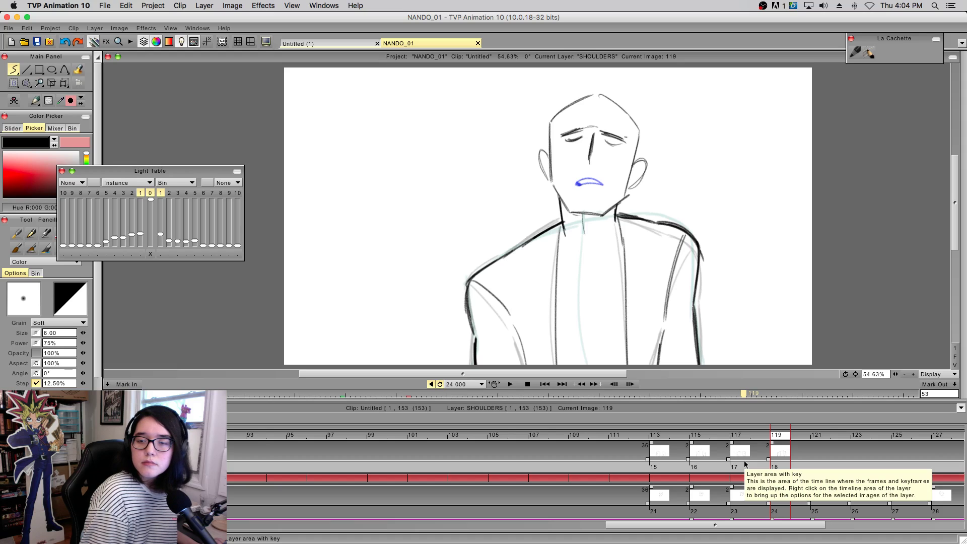
- Add a blank SHOULDERS drawing at frame 121 and return to freehand pencil drawing
left_click(827, 431)
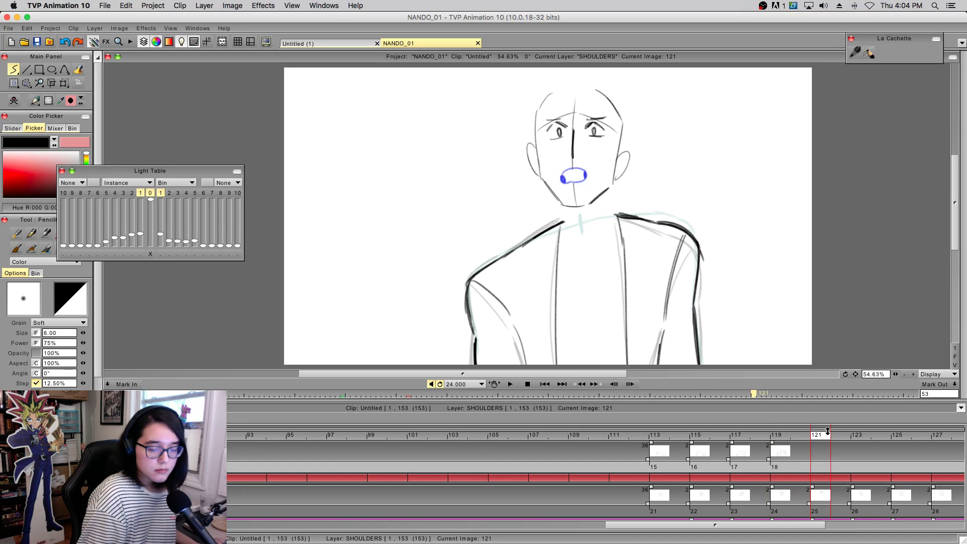
key("f")
left_click(778, 437)
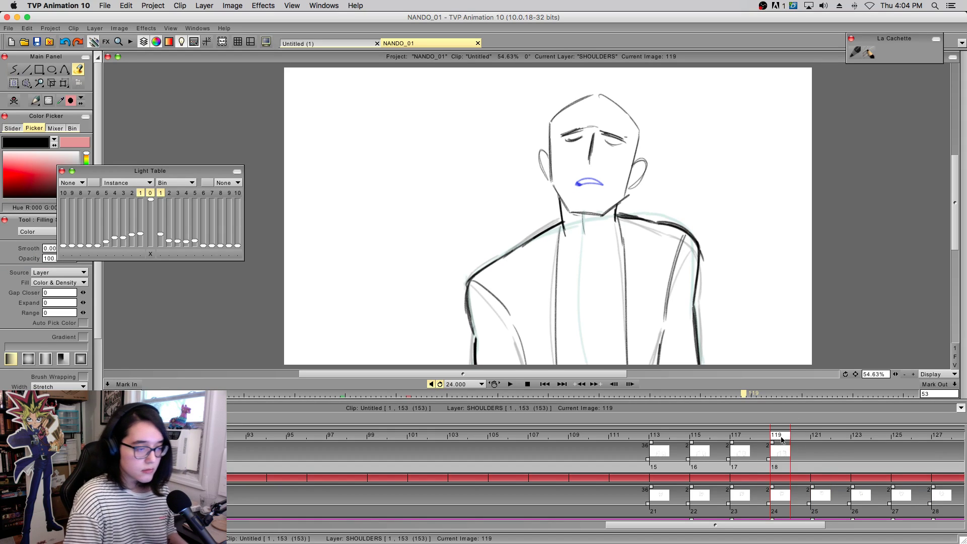
left_click(815, 441)
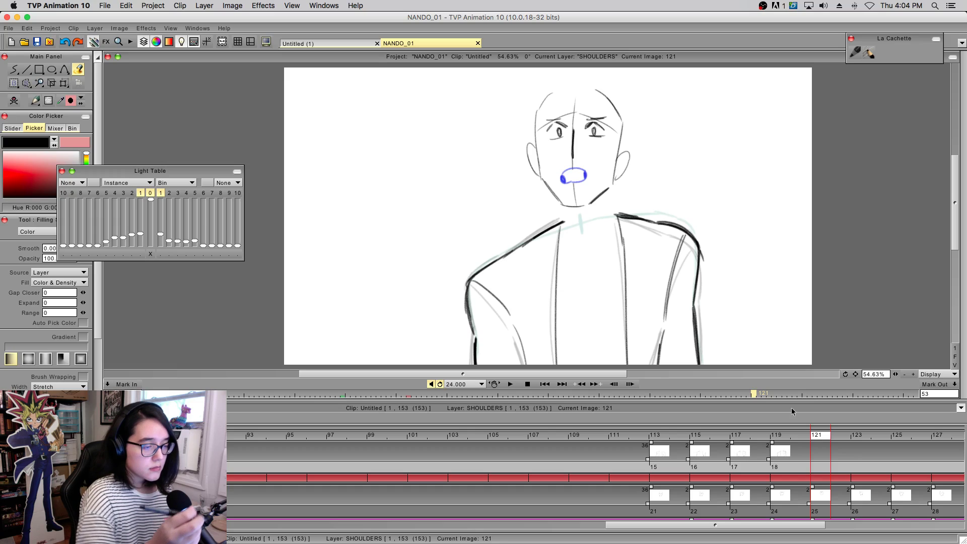
key("BackSpace")
left_click(496, 268)
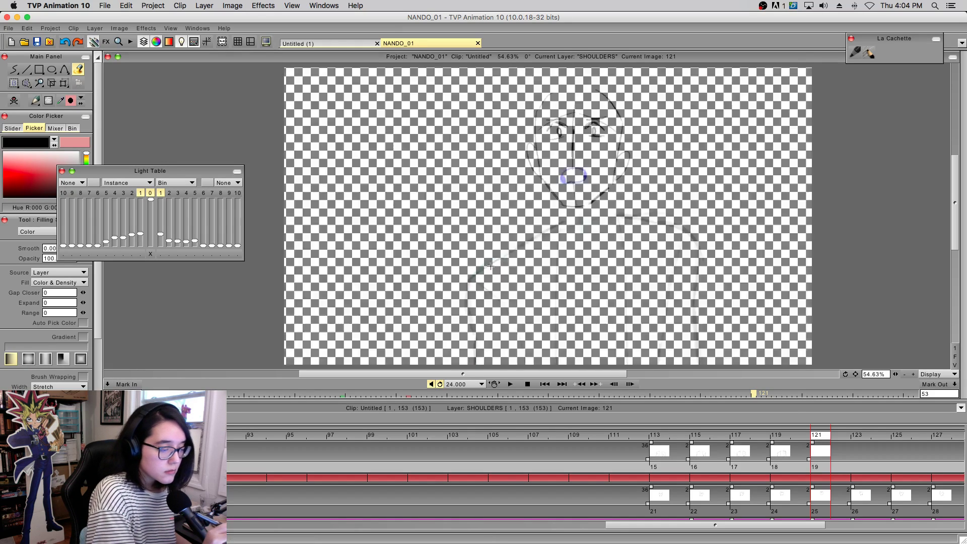
key("super+z")
left_click(14, 69)
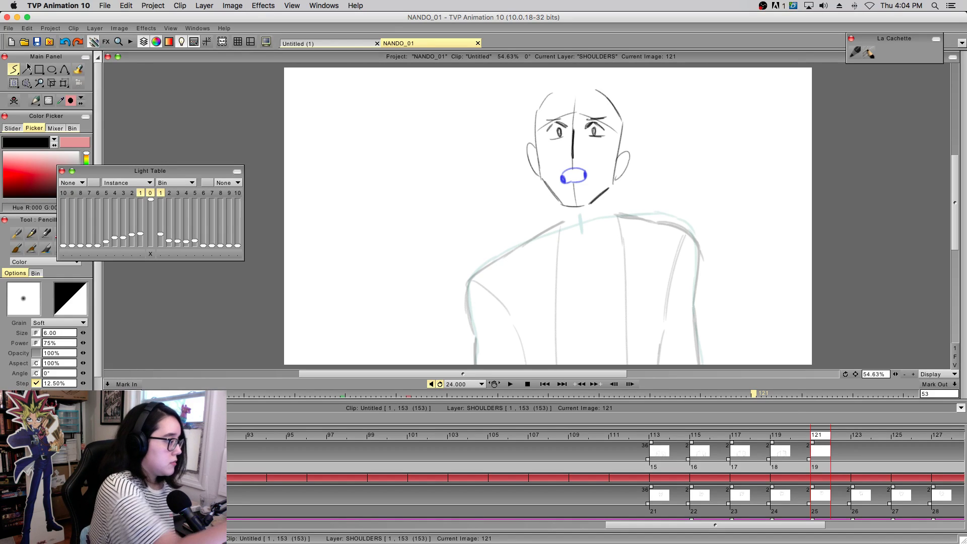
- Draw the neck lines and the rounded shoulder contour on the picture's right in frame 121, redoing strokes until they fit
left_click_drag(554, 195, 562, 233)
key("super+z")
mouse_move(612, 185)
left_mouse_down()
mouse_move(618, 221)
mouse_move(658, 212)
mouse_move(700, 232)
mouse_move(697, 258)
left_mouse_up()
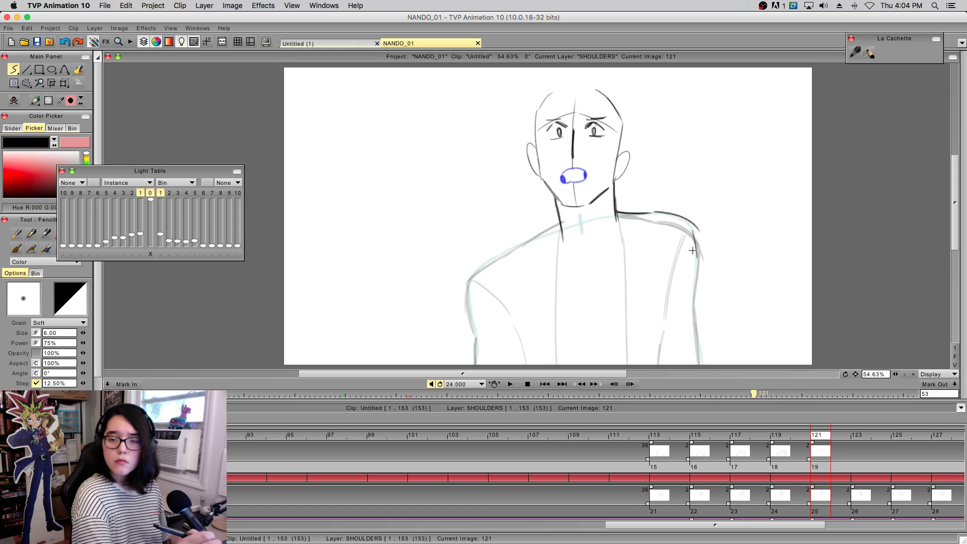
key("super+z")
key("super+z")
mouse_move(654, 213)
left_mouse_down()
mouse_move(691, 244)
mouse_move(694, 258)
mouse_move(684, 227)
mouse_move(697, 263)
left_mouse_up()
key("super+z")
key("super+z")
left_click_drag(687, 224, 698, 266)
left_click_drag(691, 230, 693, 300)
key("super+z")
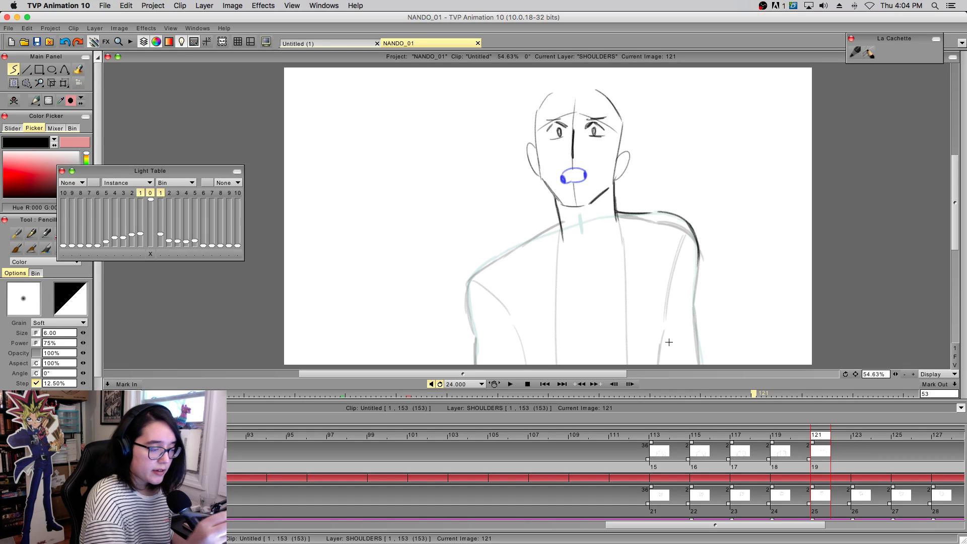
- Draw the shoulder slope and outer arm line on the picture's left in frame 121, redoing the slope until it fits
mouse_move(469, 295)
left_mouse_down()
mouse_move(469, 284)
mouse_move(531, 240)
left_mouse_up()
key("super+z")
key("super+z")
left_click_drag(470, 285, 534, 239)
left_click_drag(473, 285, 563, 222)
key("ctrl+z")
key("ctrl+z")
key("super+z")
key("super+z")
key("super+z")
left_click_drag(476, 281, 553, 228)
key("super+z")
left_click_drag(472, 285, 560, 223)
key("super+z")
mouse_move(475, 281)
left_mouse_down()
mouse_move(560, 224)
mouse_move(477, 278)
mouse_move(518, 252)
left_mouse_up()
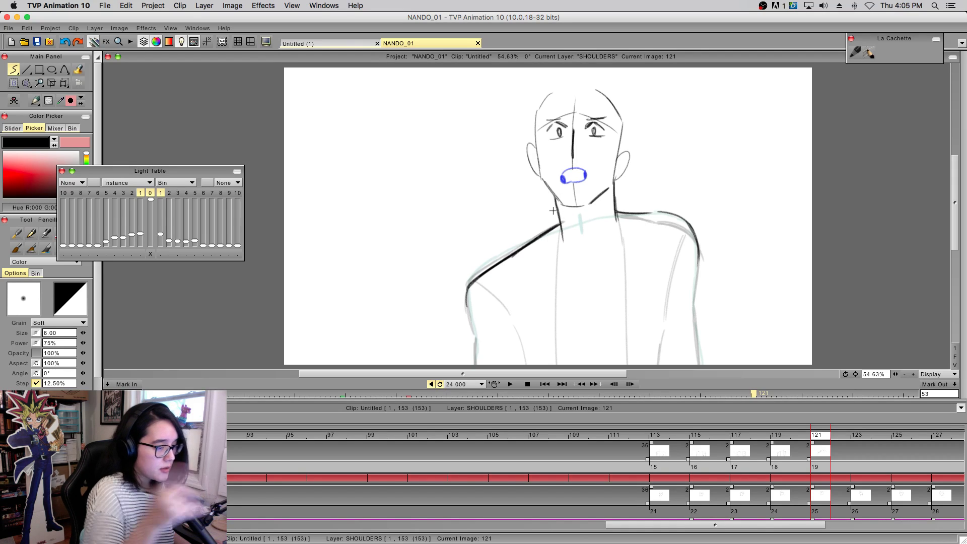
left_click_drag(468, 290, 473, 333)
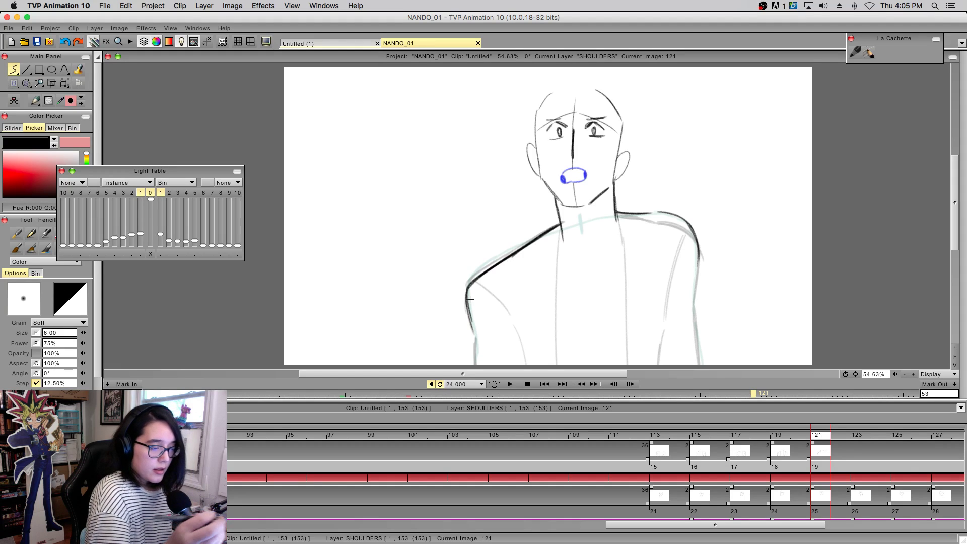
left_click_drag(470, 321, 482, 363)
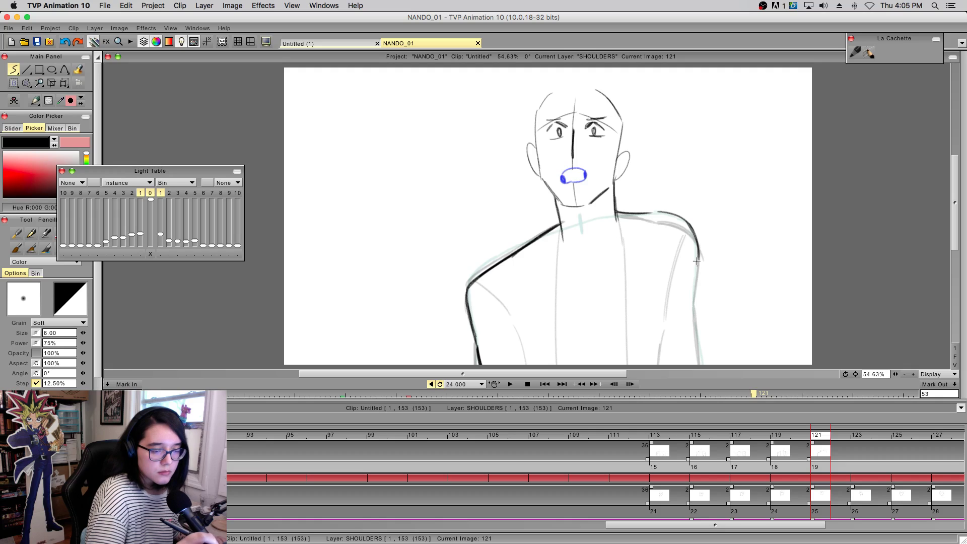
- Draw the inner arm lines on both sides of frame 121
mouse_move(468, 285)
left_mouse_down()
mouse_move(534, 337)
mouse_move(514, 319)
mouse_move(529, 364)
left_mouse_up()
left_click_drag(681, 224, 663, 323)
key("super+z")
left_click_drag(678, 219, 665, 339)
- Draw the two vertical clothing lines from the neck down the torso in frame 121
left_click_drag(559, 227, 565, 366)
key("super+z")
left_click_drag(618, 212, 625, 282)
key("super+z")
left_click_drag(619, 214, 627, 338)
left_click_drag(628, 287, 631, 365)
mouse_move(768, 440)
left_mouse_down()
mouse_move(854, 440)
mouse_move(819, 441)
left_mouse_up()
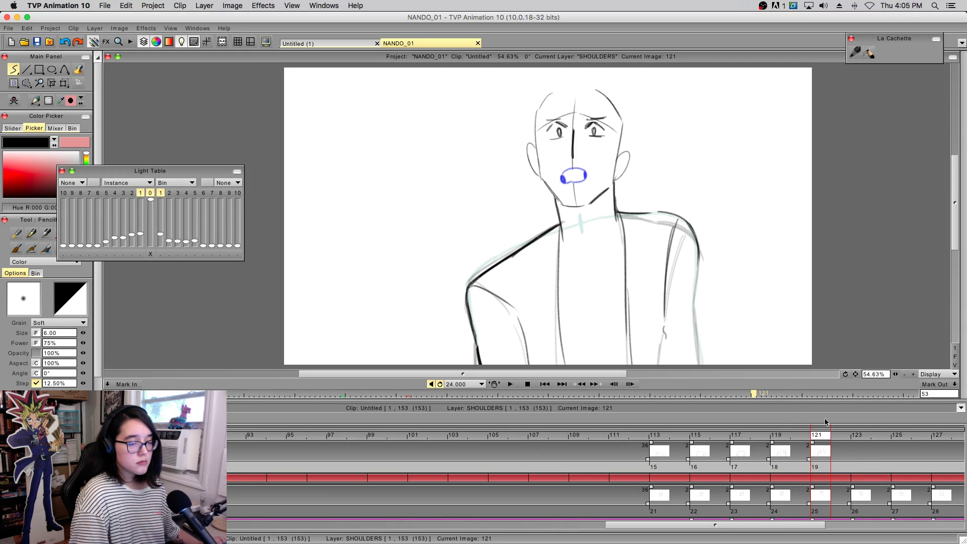
- Draw the outer arm line on the picture's right in frame 121, building it up with repeated strokes
left_click_drag(700, 245, 698, 346)
key("ctrl+z")
mouse_move(699, 247)
left_mouse_down()
mouse_move(695, 339)
mouse_move(681, 363)
left_mouse_up()
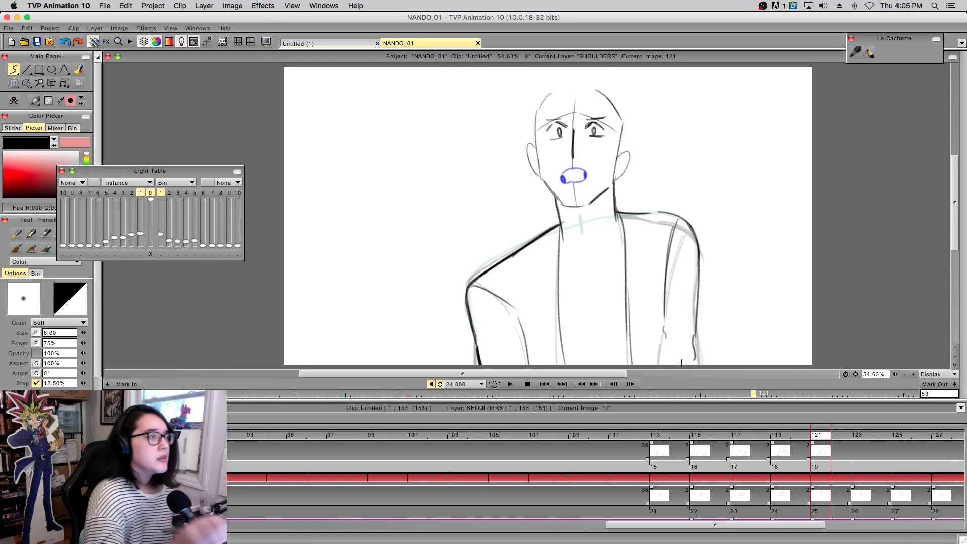
left_click_drag(697, 308, 693, 362)
left_click_drag(696, 325, 693, 358)
left_click_drag(698, 261, 694, 350)
left_click_drag(699, 266, 693, 356)
left_click_drag(698, 283, 695, 355)
- Clean up the outer arm line on the picture's right in frame 121 with the eraser and redraw it darker
key("e")
left_click_drag(699, 316, 699, 348)
left_click_drag(701, 300, 692, 381)
left_click_drag(693, 322, 684, 423)
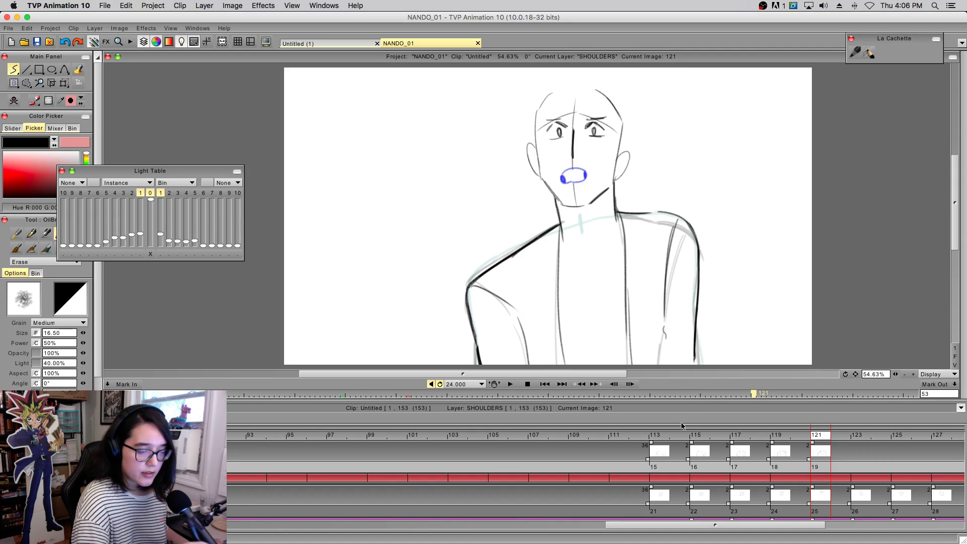
key("n")
mouse_move(695, 348)
left_mouse_down()
mouse_move(695, 378)
mouse_move(701, 261)
mouse_move(696, 323)
left_mouse_up()
key("super+z")
key("super+z")
left_click_drag(699, 250, 696, 315)
left_click_drag(700, 251, 694, 354)
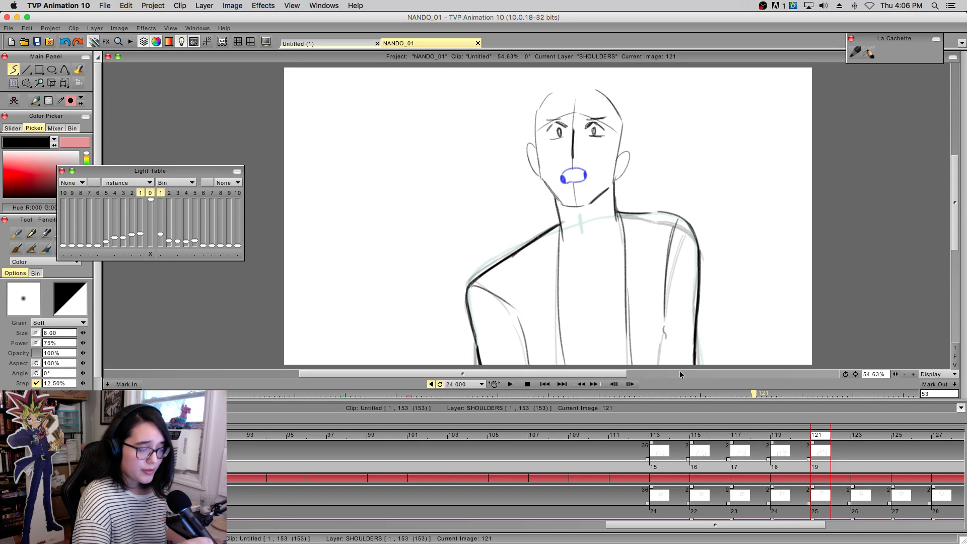
- Darken the vertical clothing line on the picture's left in frame 121
left_click_drag(560, 226, 561, 348)
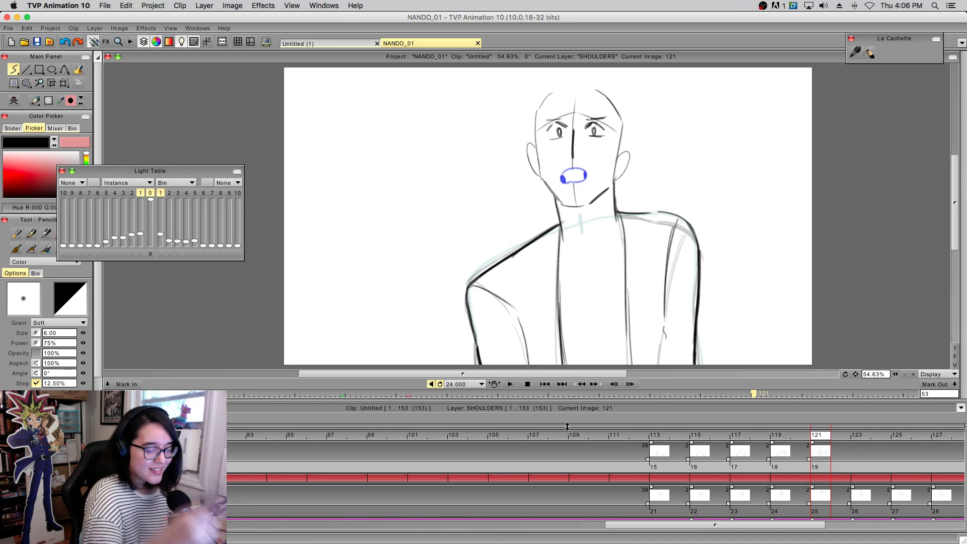
key("e")
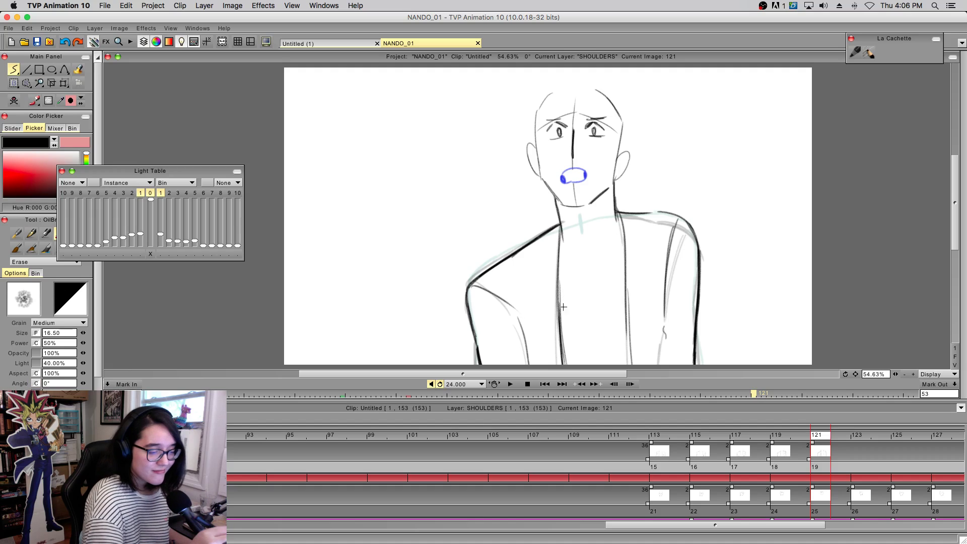
key("e")
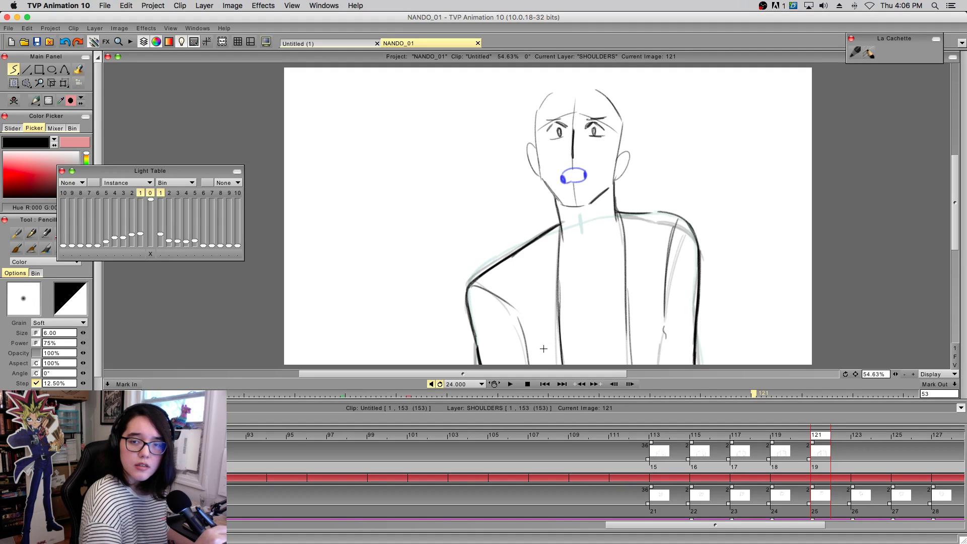
left_click_drag(561, 353, 558, 285)
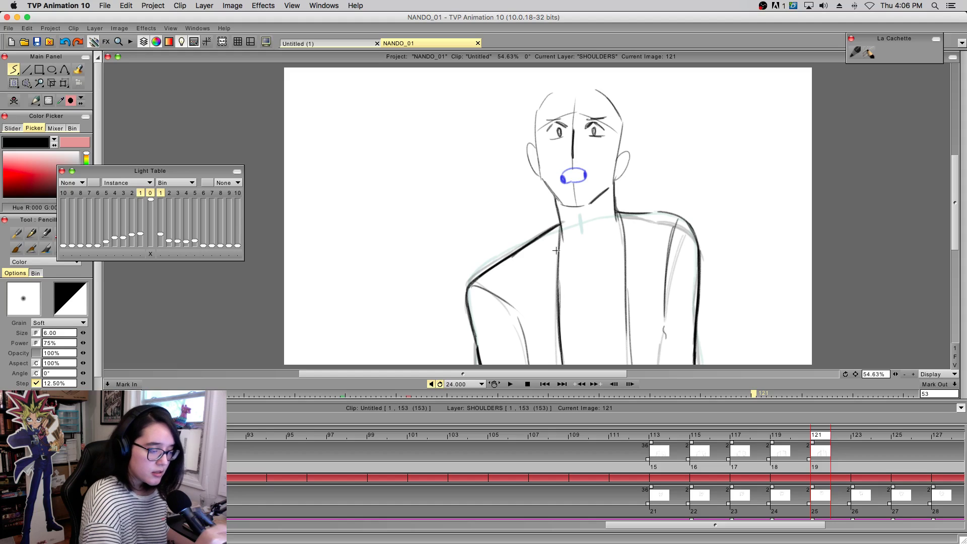
mouse_move(559, 325)
left_mouse_down()
mouse_move(560, 199)
mouse_move(561, 355)
left_mouse_up()
key("super+z")
key("super+z")
left_click_drag(563, 223, 560, 362)
key("super+z")
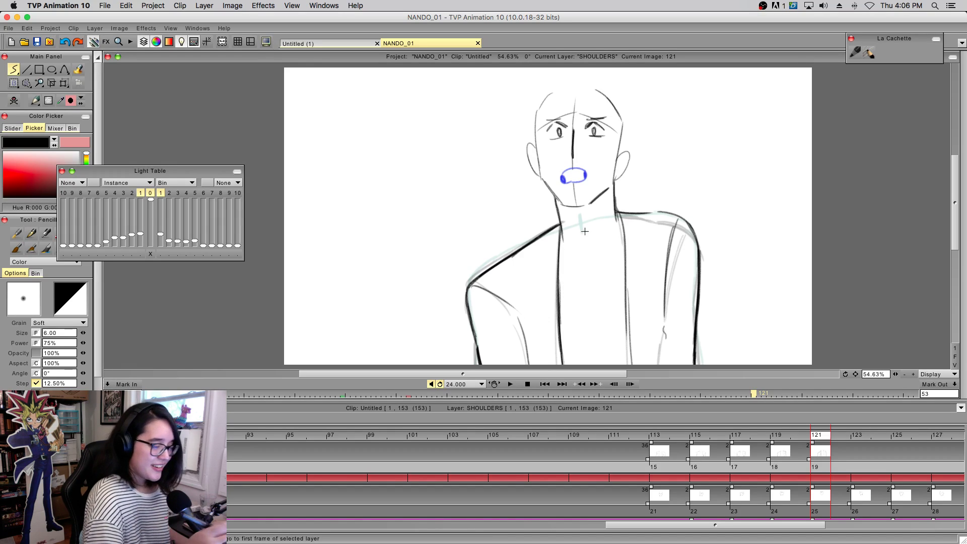
- Extend the inner arm line on the picture's right down to the lower edge of frame 121
mouse_move(805, 449)
left_mouse_down()
mouse_move(838, 442)
mouse_move(805, 448)
mouse_move(817, 443)
left_mouse_up()
left_click_drag(666, 338, 664, 370)
key("super+z")
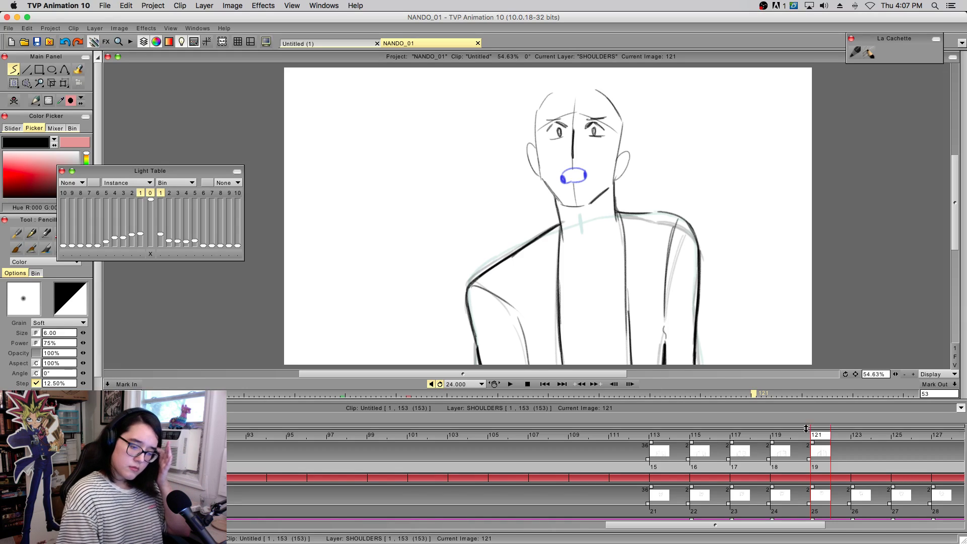
- Compare frame 121 with its neighbours and add a blank SHOULDERS drawing at frame 123
left_click(804, 448)
left_click(825, 443)
mouse_move(824, 441)
left_mouse_down()
mouse_move(802, 445)
mouse_move(816, 446)
left_mouse_up()
left_click(817, 449)
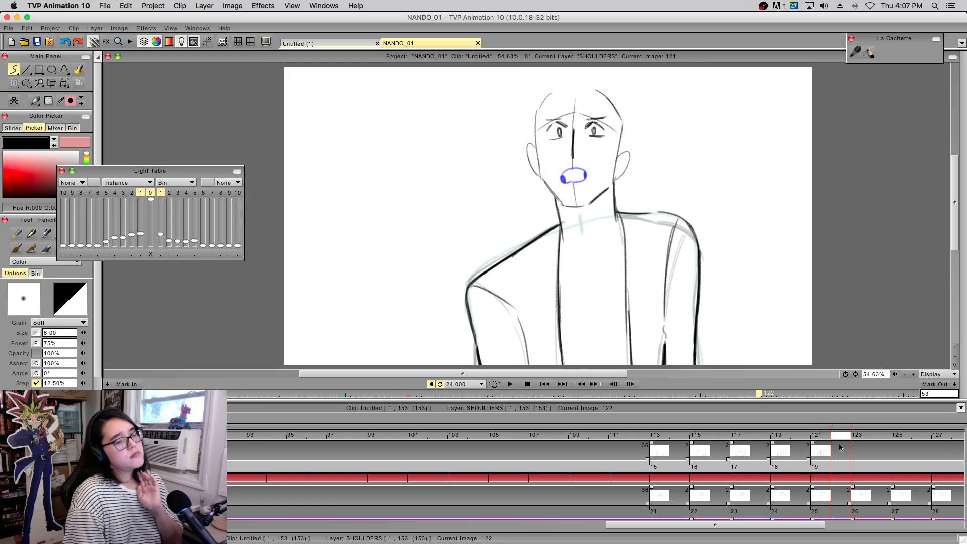
left_click(855, 451)
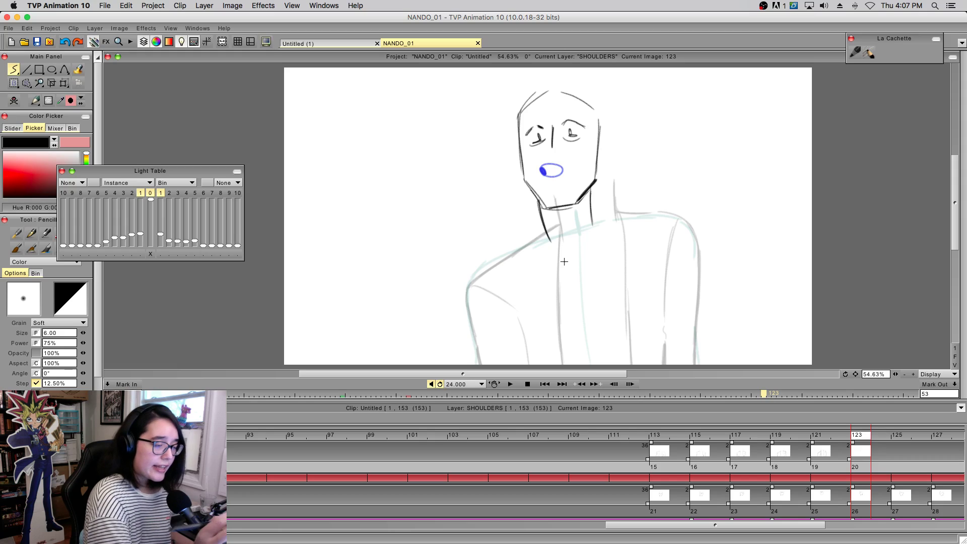
left_click_drag(541, 203, 575, 204)
mouse_move(858, 437)
left_mouse_down()
mouse_move(839, 440)
mouse_move(855, 441)
left_mouse_up()
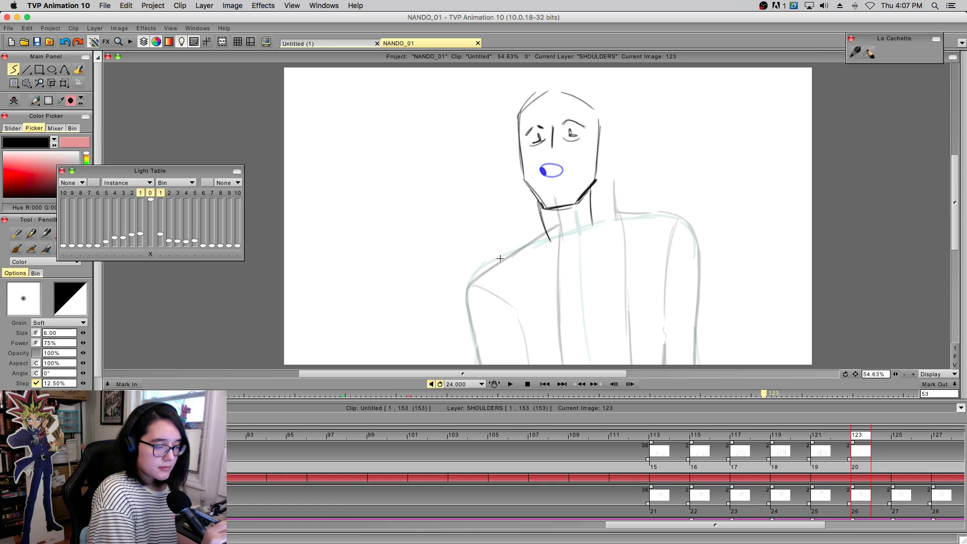
left_click_drag(469, 289, 503, 258)
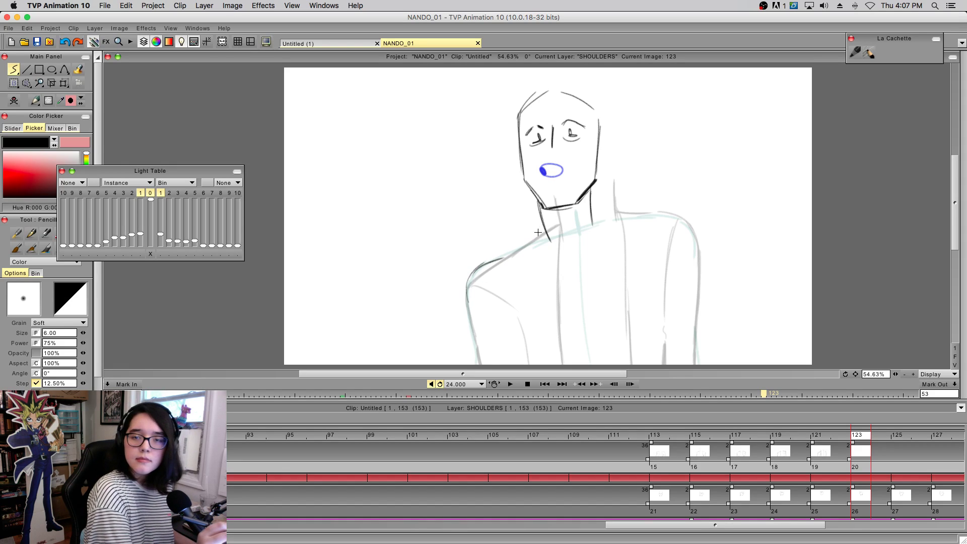
key("ctrl+z")
key("ctrl+z")
mouse_move(522, 240)
left_mouse_down()
mouse_move(475, 271)
mouse_move(465, 298)
left_mouse_up()
mouse_move(594, 215)
left_mouse_down()
mouse_move(654, 215)
mouse_move(691, 229)
left_mouse_up()
key("ctrl+z")
key("ctrl+z")
key("ctrl+z")
key("ctrl+z")
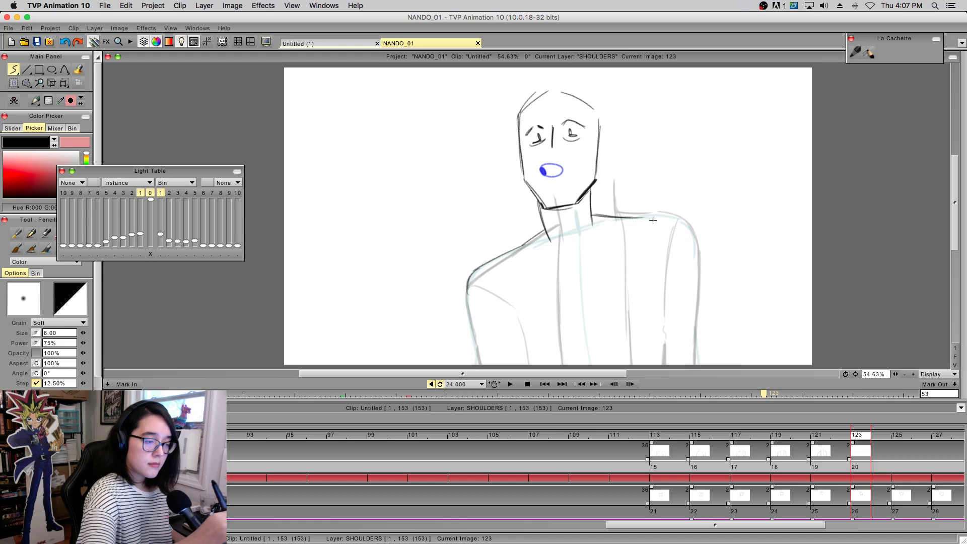
key("ctrl+z")
key("ctrl+z")
key("ctrl+z")
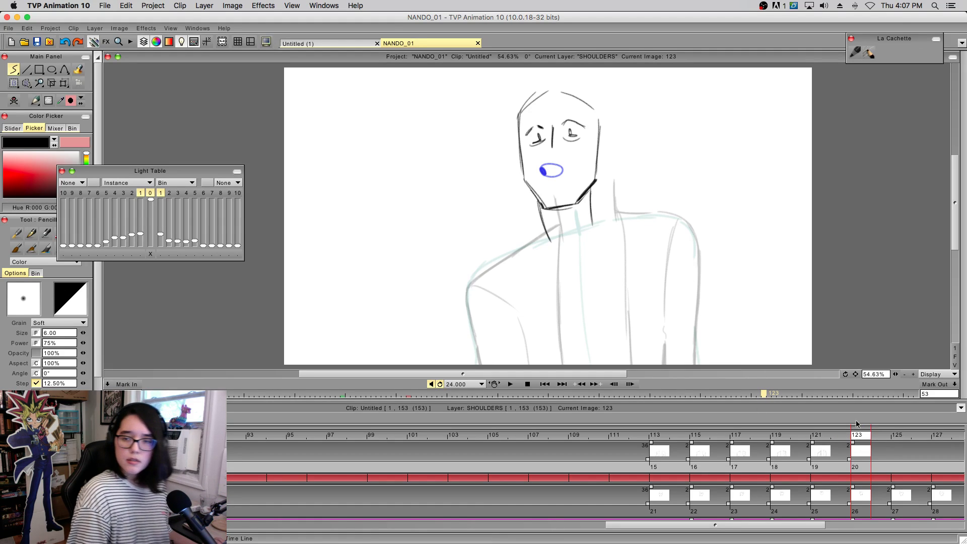
- Sketch construction ovals at both shoulders and curved guide lines across and down the chest in frame 121
mouse_move(859, 437)
left_mouse_down()
mouse_move(682, 464)
mouse_move(540, 464)
mouse_move(834, 459)
mouse_move(824, 461)
left_mouse_up()
mouse_move(471, 320)
left_mouse_down()
mouse_move(505, 348)
mouse_move(592, 291)
mouse_move(721, 240)
mouse_move(656, 237)
left_mouse_up()
left_click_drag(558, 344, 640, 322)
left_click_drag(595, 232, 605, 332)
key("super+z")
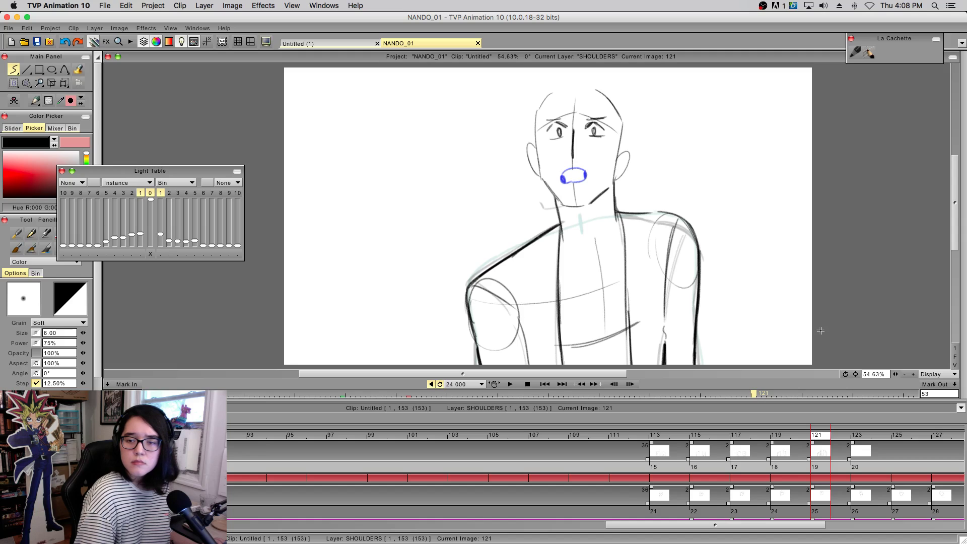
- Rough in the shoulder curve on the picture's left and the shoulder lines on both sides of the neck in frame 123
left_click(854, 441)
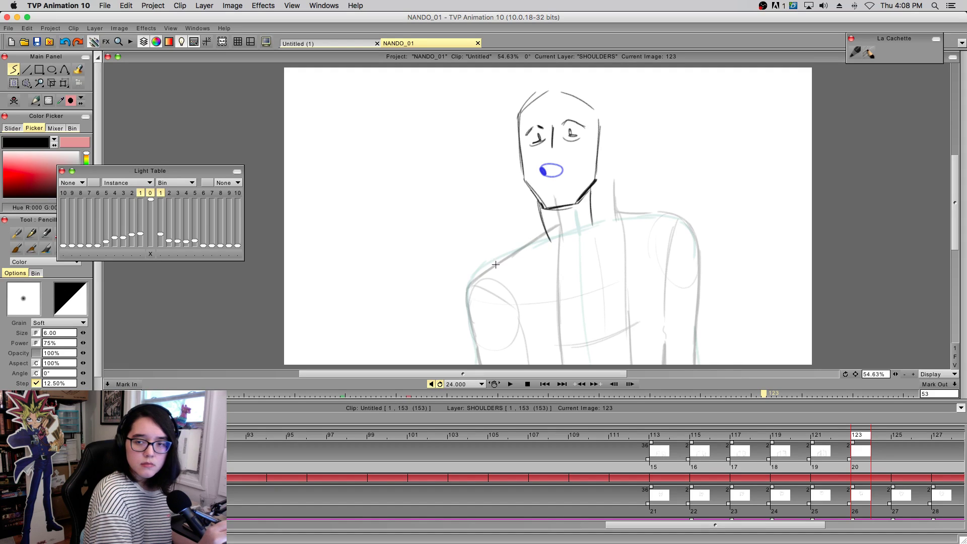
mouse_move(462, 317)
left_mouse_down()
mouse_move(488, 280)
mouse_move(464, 290)
mouse_move(498, 278)
left_mouse_up()
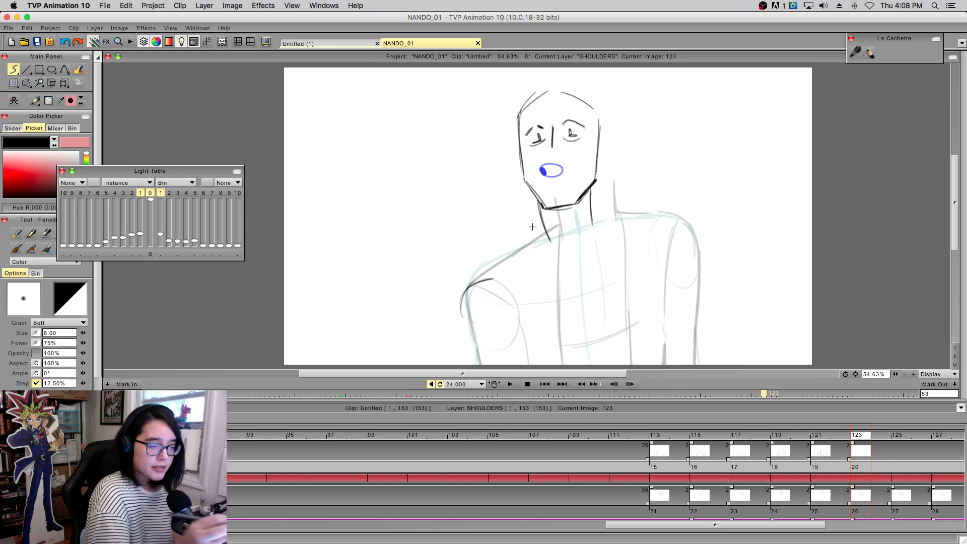
mouse_move(489, 277)
left_mouse_down()
mouse_move(547, 231)
mouse_move(640, 223)
left_mouse_up()
key("ctrl+z")
left_click_drag(566, 222, 623, 217)
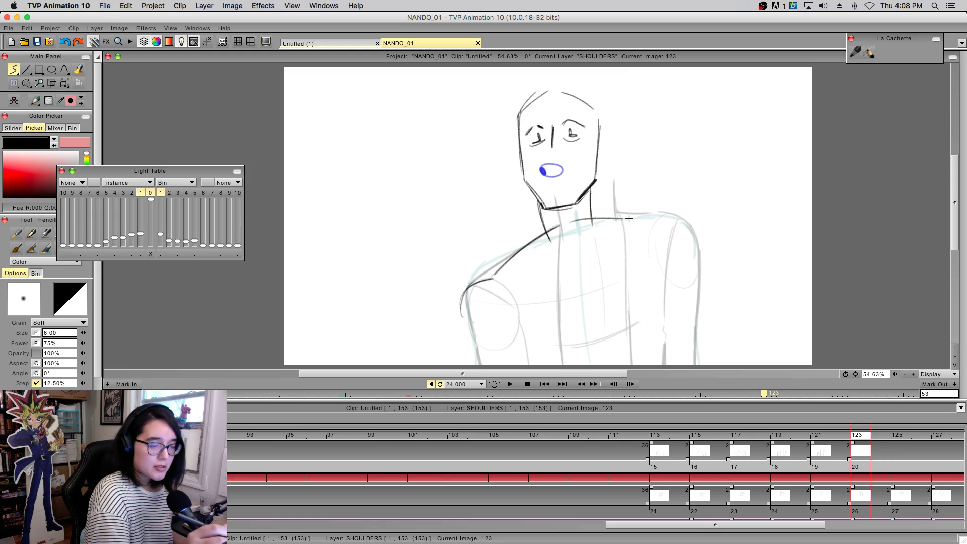
- Erase the outer shoulder curve on the picture's left and sketch the inner arm lines and a curved lower chest line in frame 123
key("e")
left_click_drag(487, 273, 460, 308)
mouse_move(503, 266)
left_mouse_down()
mouse_move(473, 292)
mouse_move(518, 330)
mouse_move(611, 328)
left_mouse_up()
key("e")
key("super+z")
left_click_drag(530, 346, 635, 318)
mouse_move(654, 236)
left_mouse_down()
mouse_move(651, 324)
mouse_move(657, 317)
left_mouse_up()
key("super+z")
left_click_drag(665, 236, 664, 364)
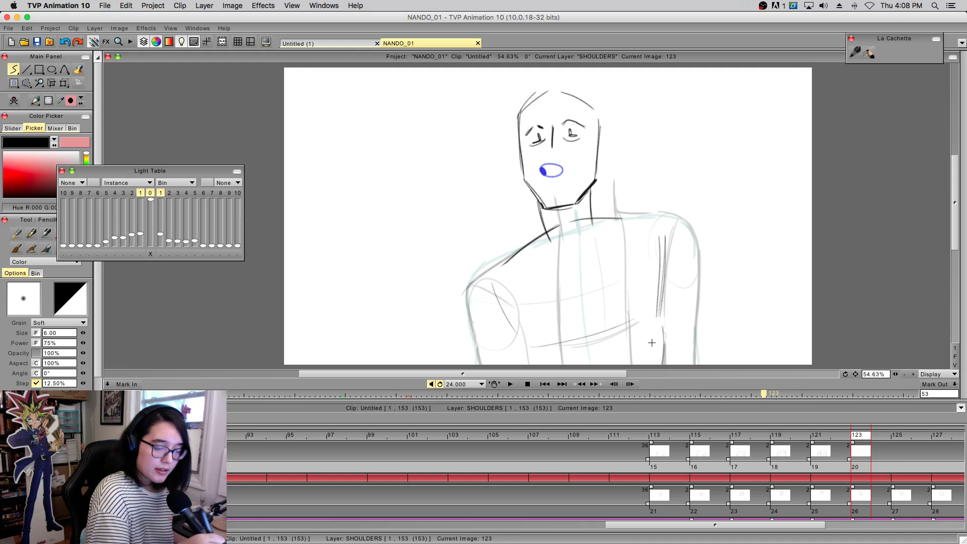
left_click_drag(526, 353, 537, 363)
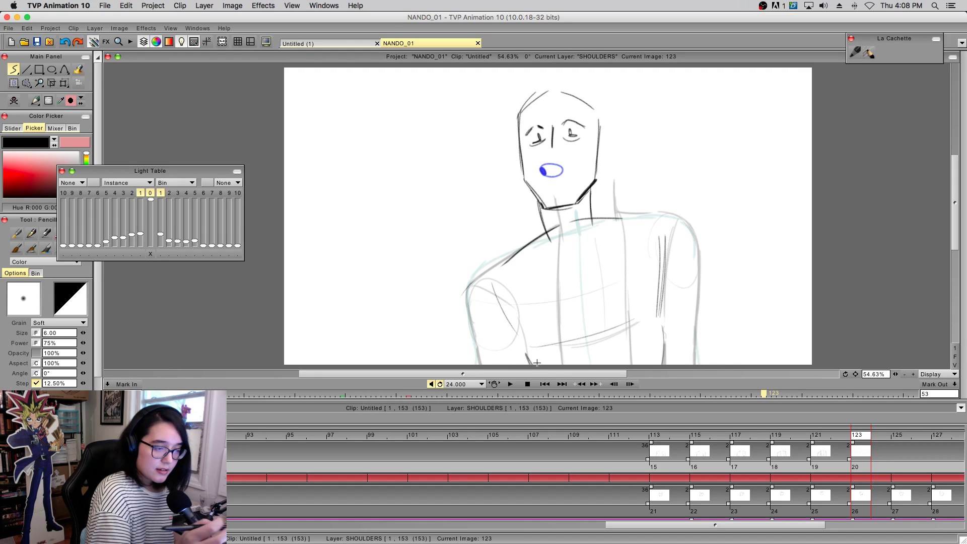
- Sketch a construction oval at the picture-left shoulder and a rounded outer curve at the picture-right shoulder in frame 123
mouse_move(521, 252)
left_mouse_down()
mouse_move(489, 340)
mouse_move(478, 315)
mouse_move(470, 332)
mouse_move(523, 310)
mouse_move(478, 277)
mouse_move(515, 344)
left_mouse_up()
key("super+z")
mouse_move(466, 319)
left_mouse_down()
mouse_move(509, 335)
mouse_move(475, 297)
mouse_move(505, 266)
left_mouse_up()
key("super+z")
key("super+z")
mouse_move(646, 225)
left_mouse_down()
mouse_move(681, 232)
mouse_move(680, 287)
left_mouse_up()
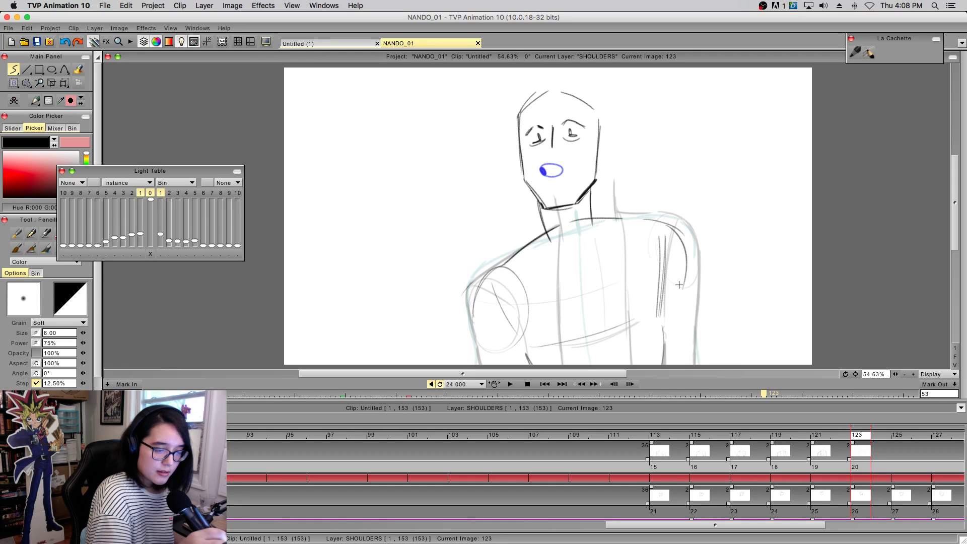
key("super+z")
key("super+z")
mouse_move(653, 222)
left_mouse_down()
mouse_move(678, 226)
mouse_move(679, 308)
left_mouse_up()
left_click_drag(690, 240, 673, 319)
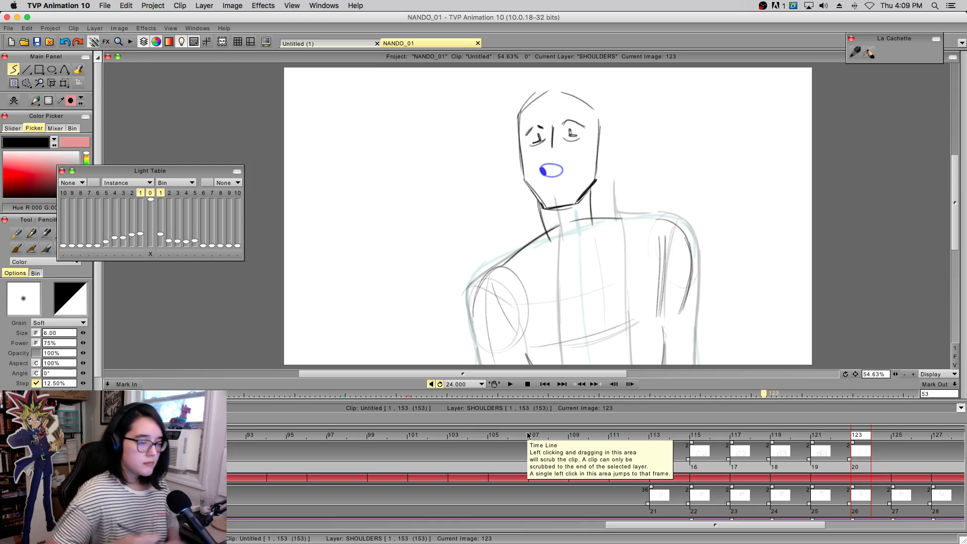
- Darken the outer curves of both shoulders in frame 123
mouse_move(480, 280)
left_mouse_down()
mouse_move(494, 355)
mouse_move(475, 339)
mouse_move(529, 239)
mouse_move(472, 322)
left_mouse_up()
left_click_drag(504, 264, 471, 313)
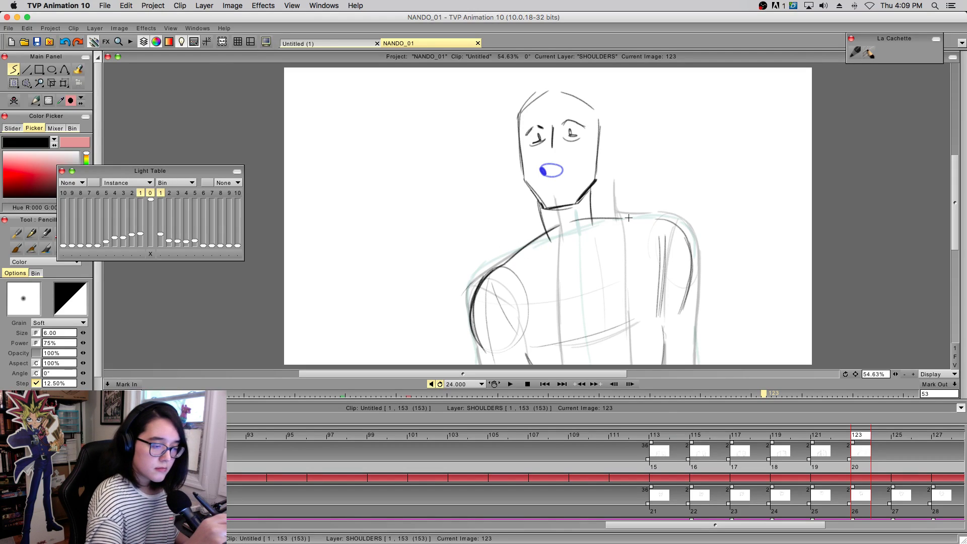
left_click_drag(657, 216, 682, 313)
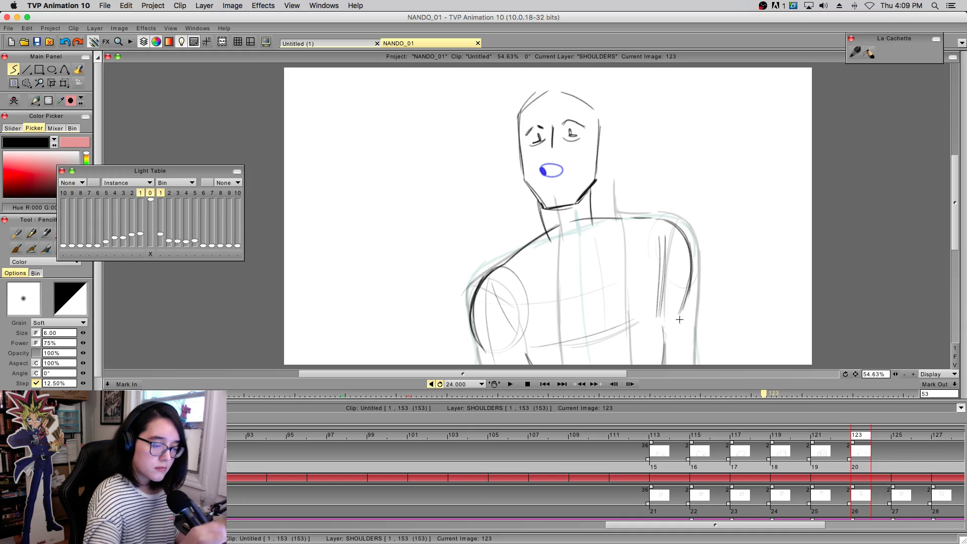
- Add a centre line running down from the neck and redraw the curved guide line across the lower chest in frame 123
left_click_drag(568, 213, 579, 280)
left_click_drag(531, 332, 628, 331)
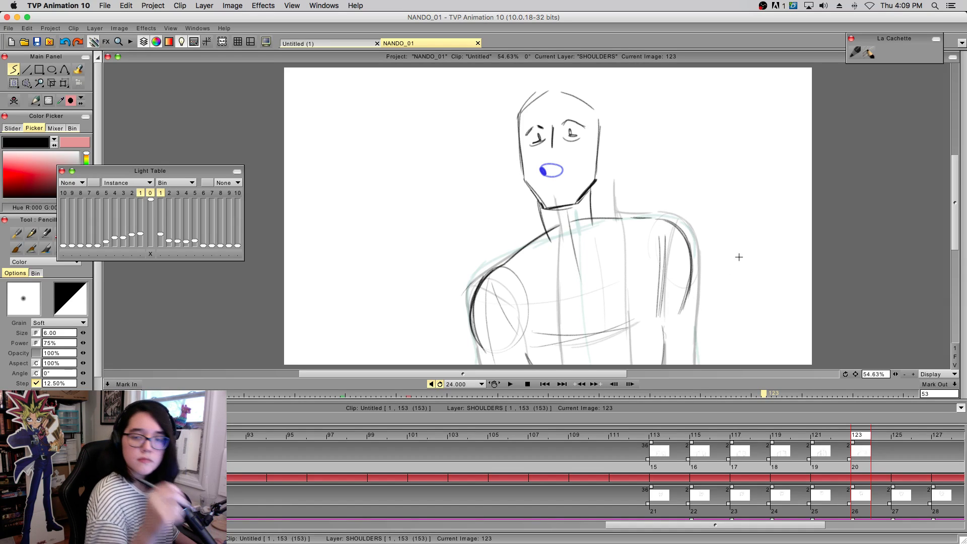
key("super+z")
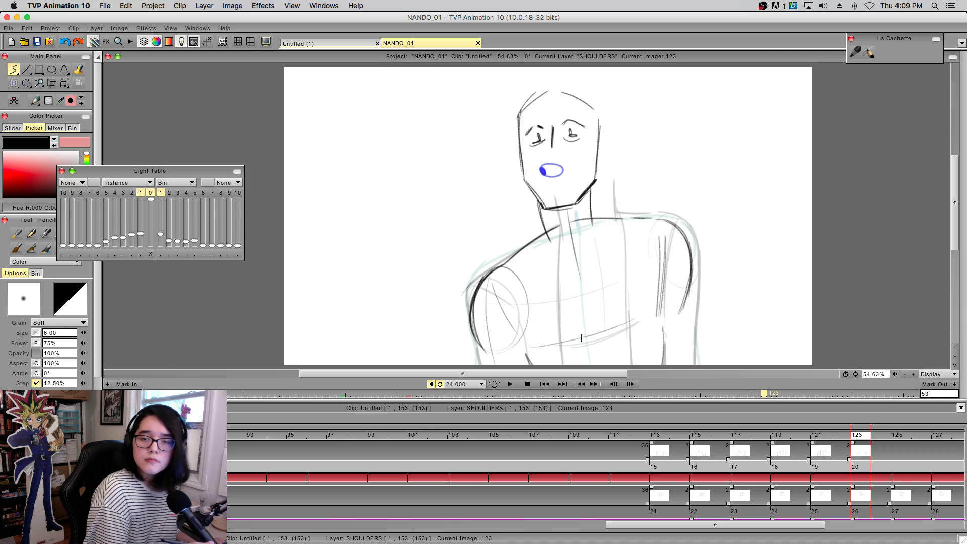
left_click_drag(530, 346, 653, 300)
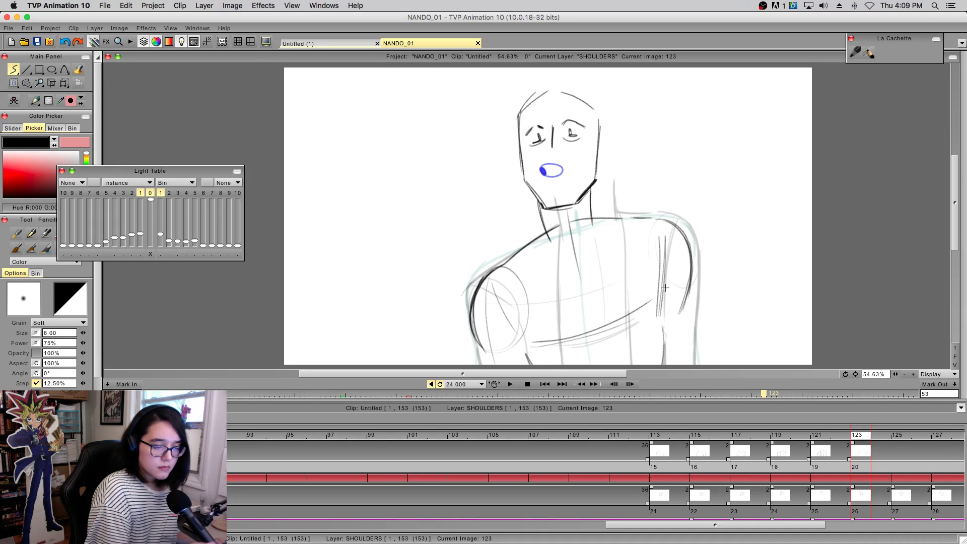
- Extend both outer arm lines to the lower edge of frame 123 and darken the neck line on the picture's left
left_click_drag(486, 357, 484, 363)
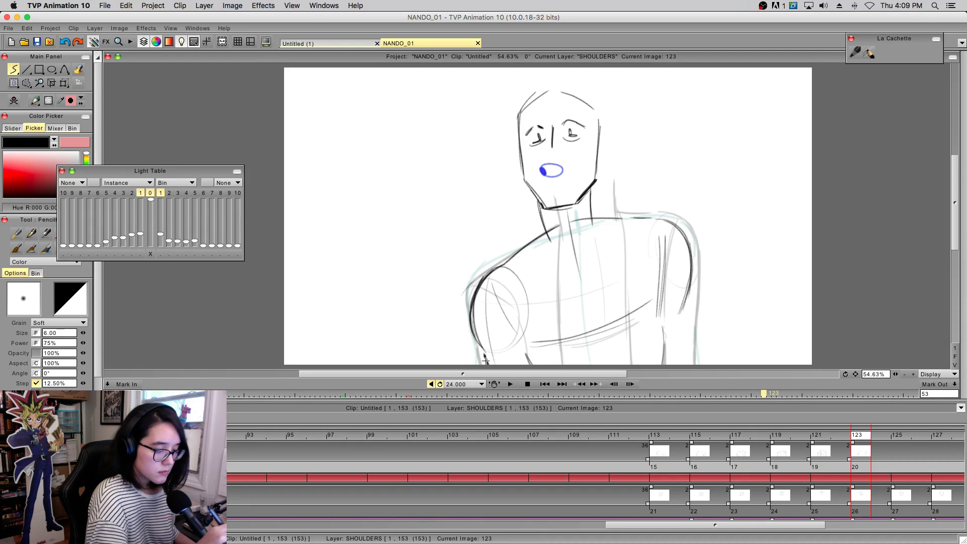
left_click_drag(685, 304, 686, 364)
left_click_drag(539, 205, 549, 236)
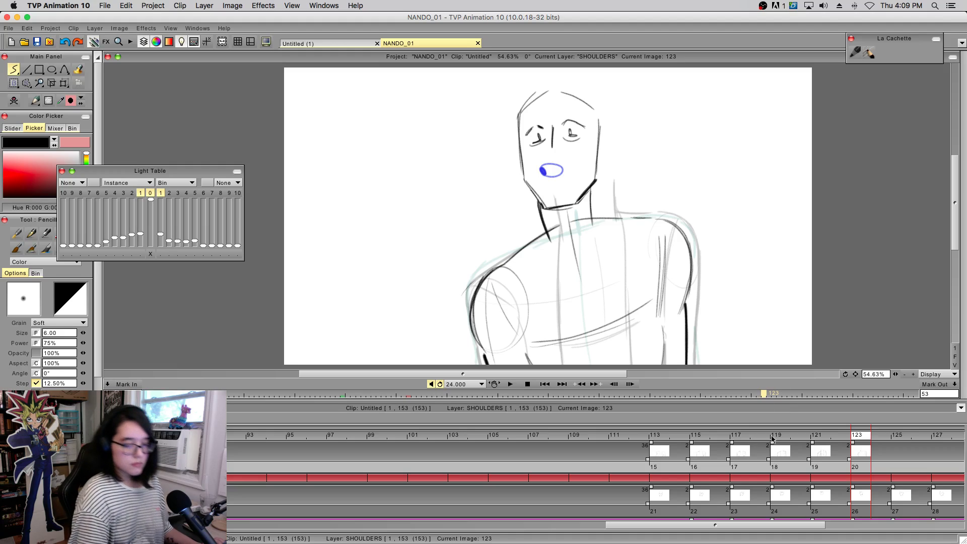
- Compare frame 123 with its neighbours and clear its SHOULDERS drawing
left_click(837, 441)
mouse_move(852, 443)
left_mouse_down()
mouse_move(862, 441)
mouse_move(602, 454)
mouse_move(794, 478)
mouse_move(899, 453)
mouse_move(639, 453)
mouse_move(869, 452)
left_mouse_up()
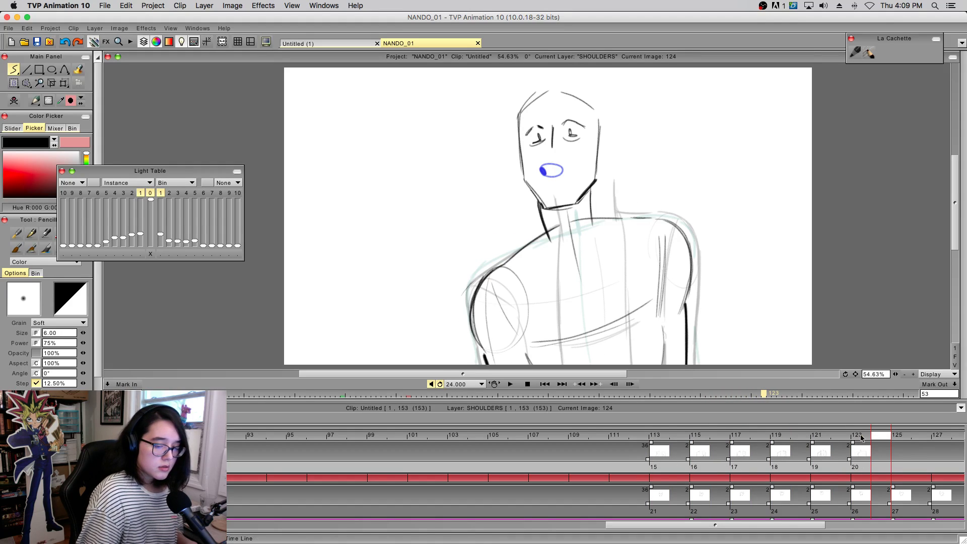
left_click(865, 437)
key("Delete")
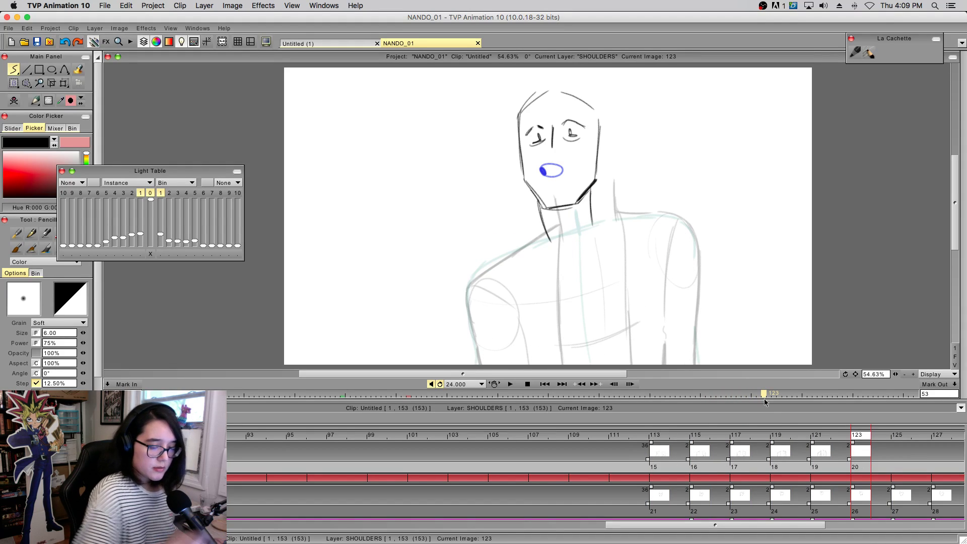
- Redraw the inner arm line on the picture's left in frame 121 and erase the old outer shoulder line there
left_click(817, 436)
left_click_drag(511, 292, 526, 346)
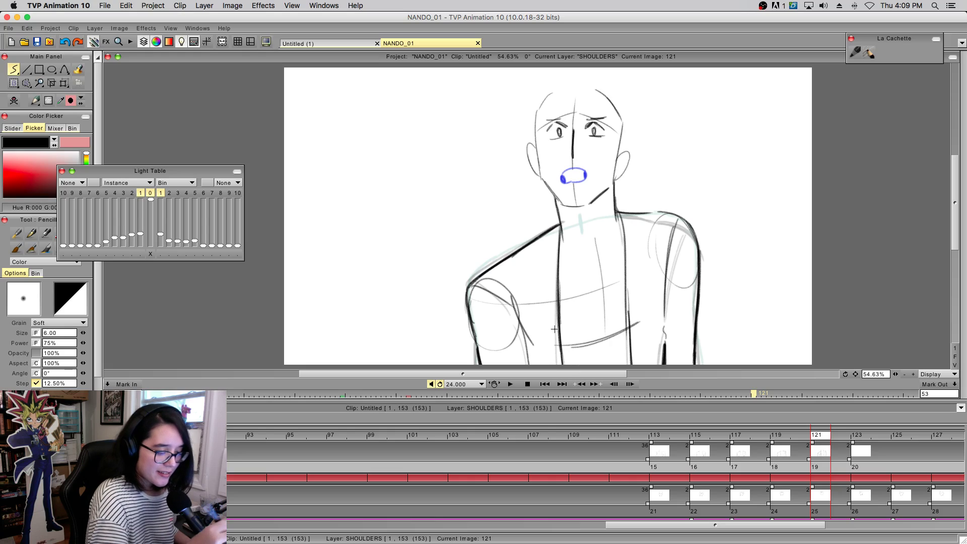
mouse_move(510, 302)
left_mouse_down()
mouse_move(541, 348)
mouse_move(514, 306)
left_mouse_up()
key("e")
left_click_drag(473, 283, 476, 345)
- Redraw the picture-left shoulder in frame 121 as a rounded outer curve and erase the stray lines around it
key("b")
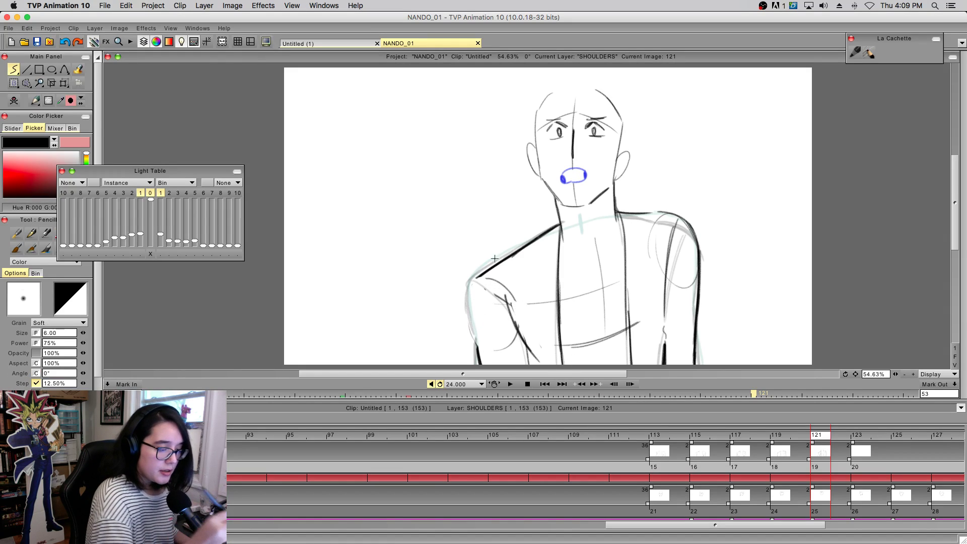
left_click_drag(482, 277, 469, 337)
mouse_move(483, 277)
left_mouse_down()
mouse_move(469, 305)
mouse_move(483, 347)
left_mouse_up()
left_click_drag(483, 275, 466, 337)
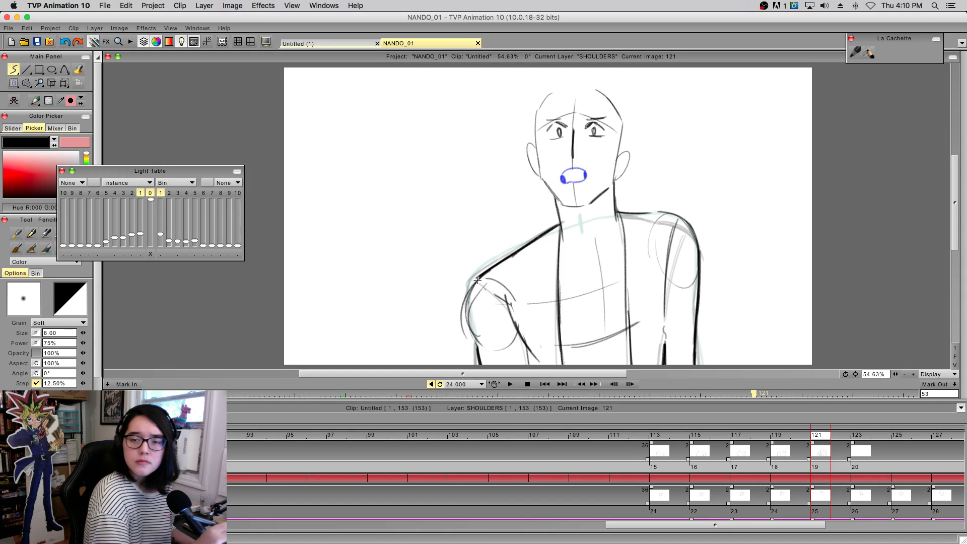
mouse_move(478, 283)
left_mouse_down()
mouse_move(478, 346)
mouse_move(468, 328)
left_mouse_up()
key("e")
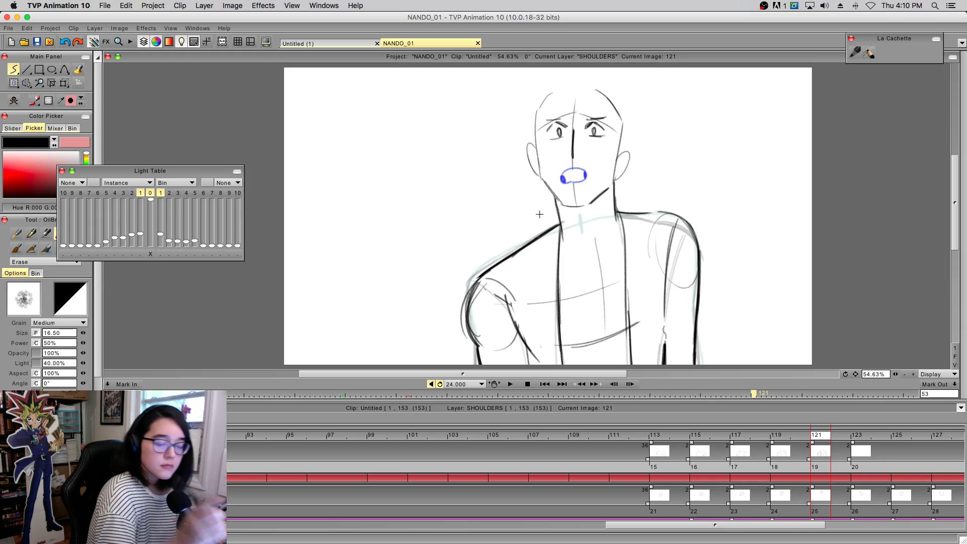
mouse_move(472, 284)
left_mouse_down()
mouse_move(478, 352)
mouse_move(481, 285)
mouse_move(475, 330)
left_mouse_up()
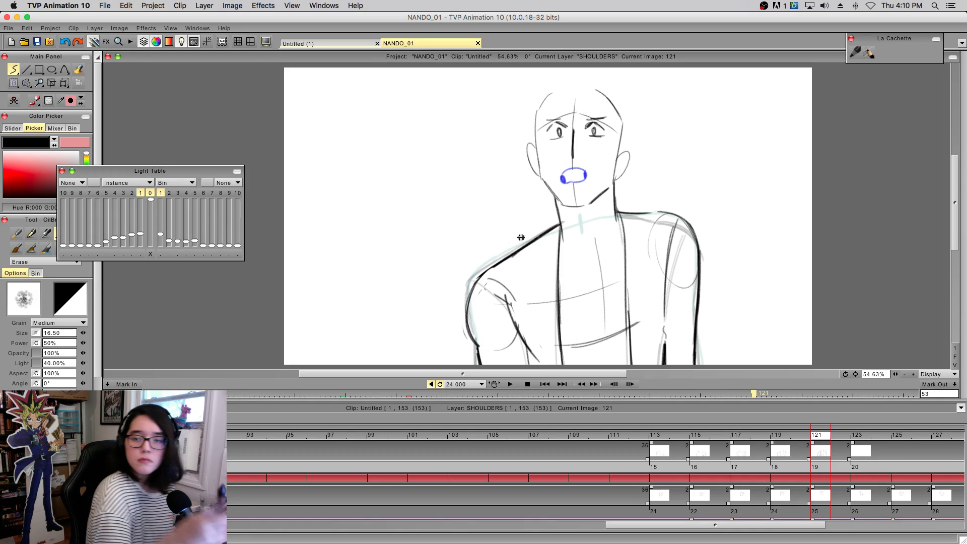
- Darken the rounded outer curve of the picture-left shoulder down into the arm in frame 121
key("e")
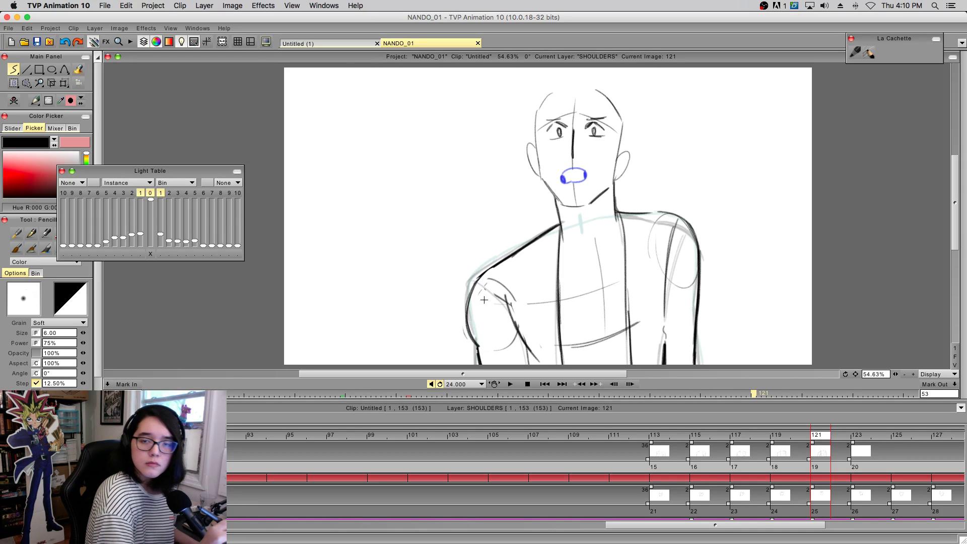
left_click_drag(479, 279, 479, 347)
left_click_drag(473, 291, 482, 354)
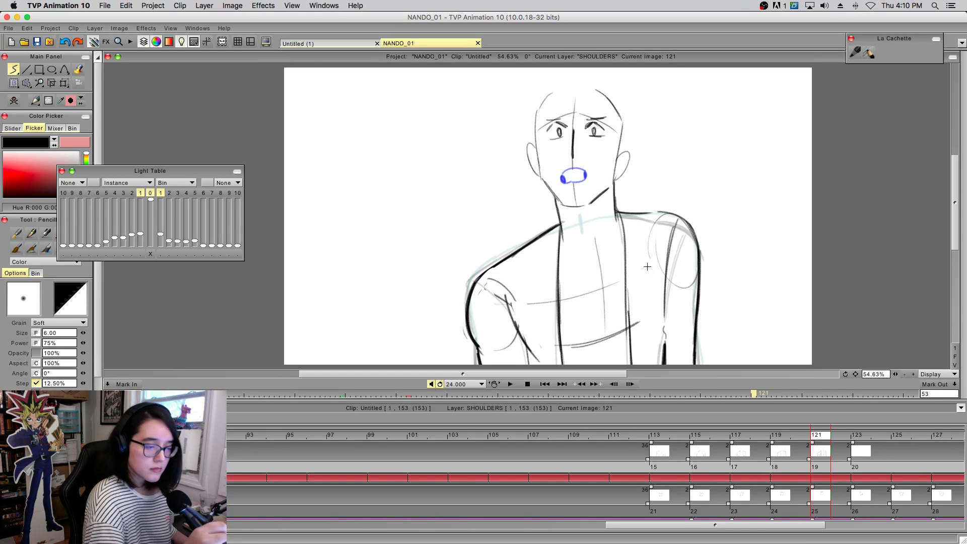
- Examine the shoulder shapes in the earlier drawings from frame 119 back to frame 113
left_click(796, 442)
mouse_move(796, 443)
left_mouse_down()
mouse_move(655, 446)
mouse_move(755, 466)
mouse_move(829, 459)
mouse_move(774, 455)
left_mouse_up()
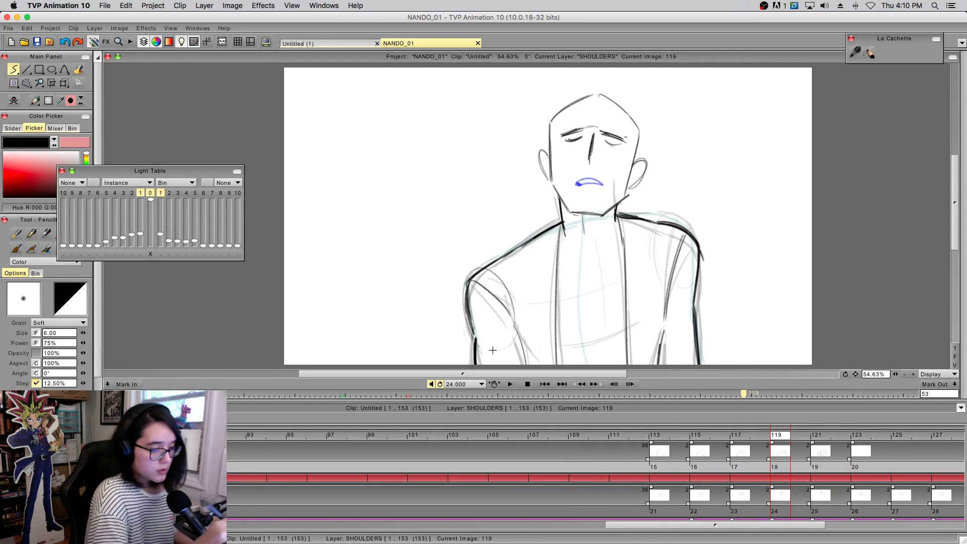
key("Left")
key("Left")
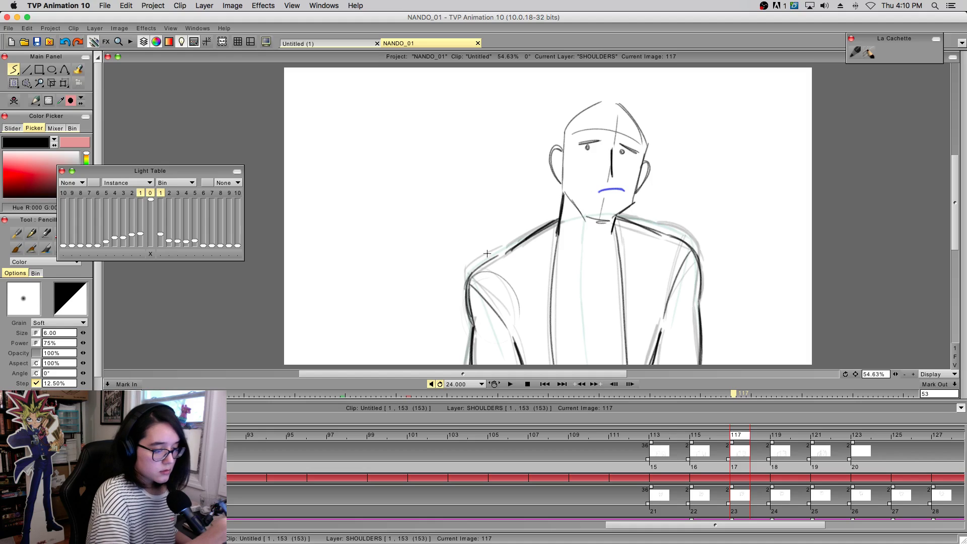
key("Left")
key("Left")
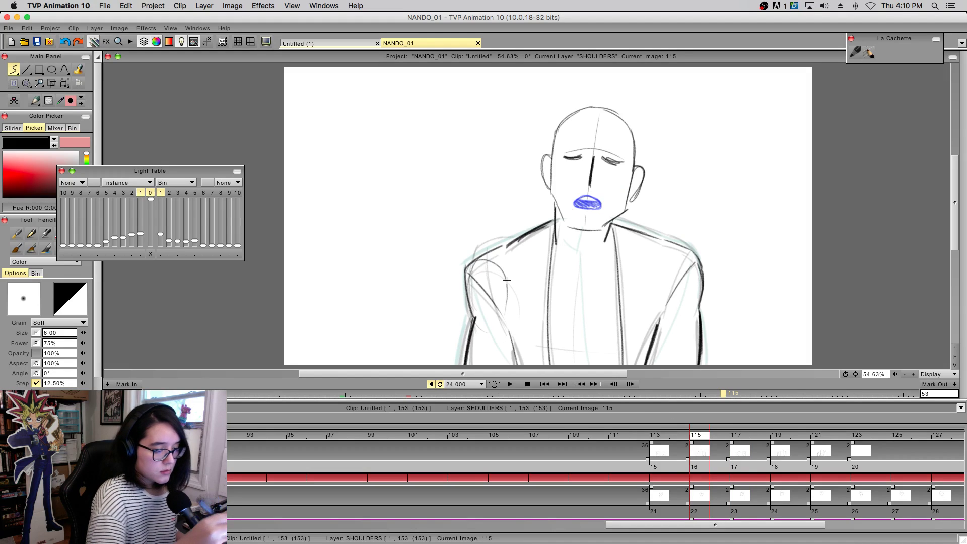
left_click(665, 437)
mouse_move(665, 437)
left_mouse_down()
mouse_move(592, 448)
mouse_move(898, 436)
mouse_move(706, 457)
mouse_move(590, 450)
mouse_move(701, 441)
mouse_move(687, 449)
left_mouse_up()
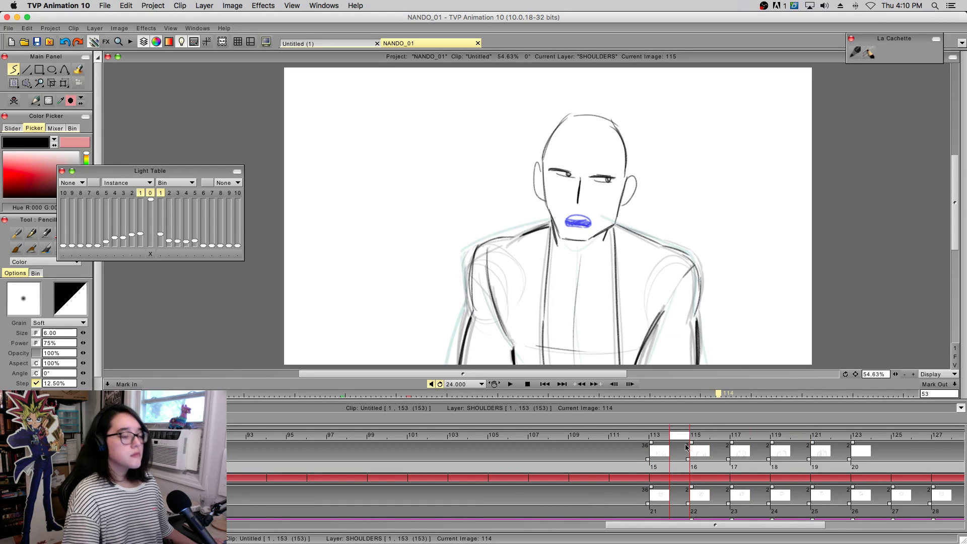
key("super+z")
left_click(664, 446)
mouse_move(490, 246)
left_mouse_down()
mouse_move(517, 285)
mouse_move(512, 307)
left_mouse_up()
- Sketch a construction oval at the picture-left shoulder and the shoulder lines on both sides of the neck in blank frame 123
left_click_drag(678, 429, 856, 431)
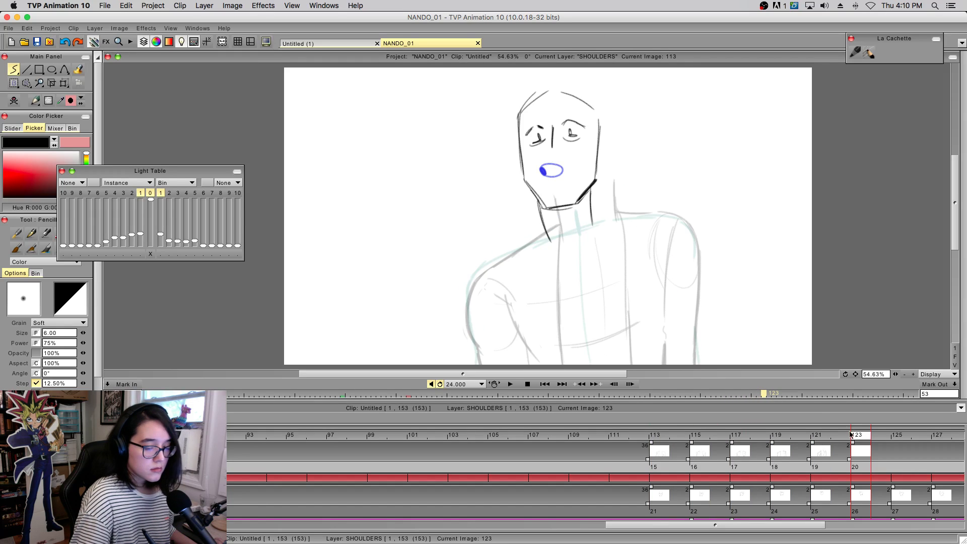
mouse_move(468, 328)
left_mouse_down()
mouse_move(477, 264)
mouse_move(508, 254)
left_mouse_up()
key("super+z")
mouse_move(469, 308)
left_mouse_down()
mouse_move(489, 258)
mouse_move(470, 317)
mouse_move(515, 318)
mouse_move(472, 264)
mouse_move(532, 239)
left_mouse_up()
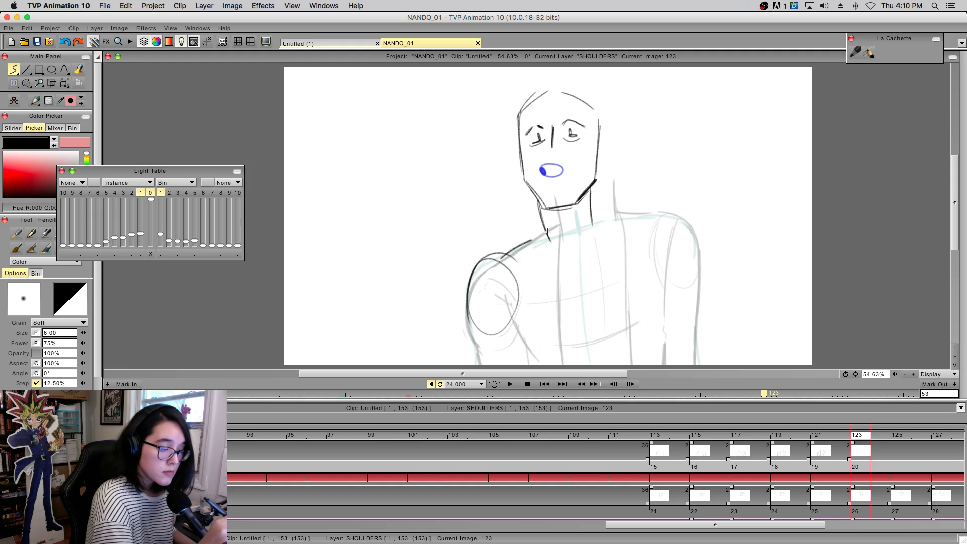
left_click_drag(590, 221, 644, 214)
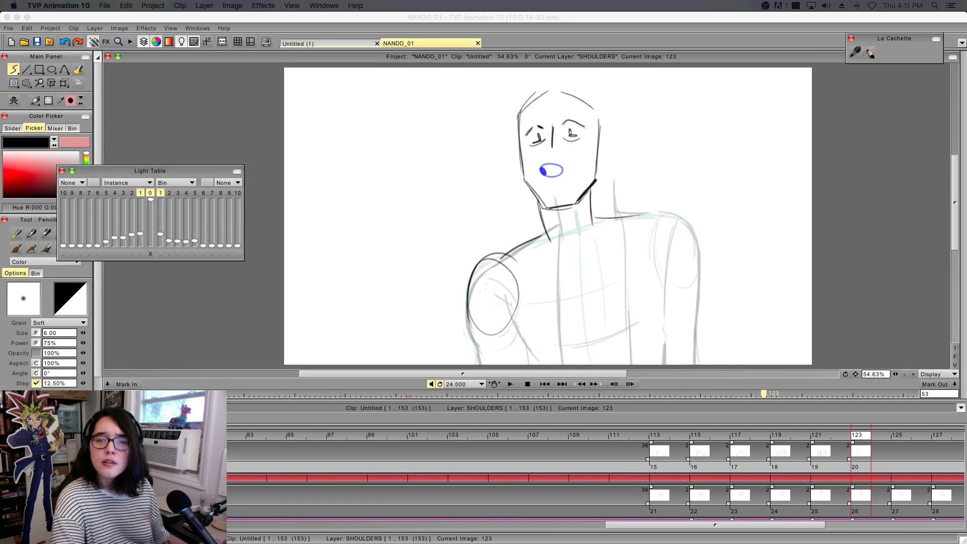
- Switch to Chrome to examine the mouth expressions on the lipsync.jpg dialogue chart, and return to TVP Animation 10
left_click_drag(965, 136, 283, 59)
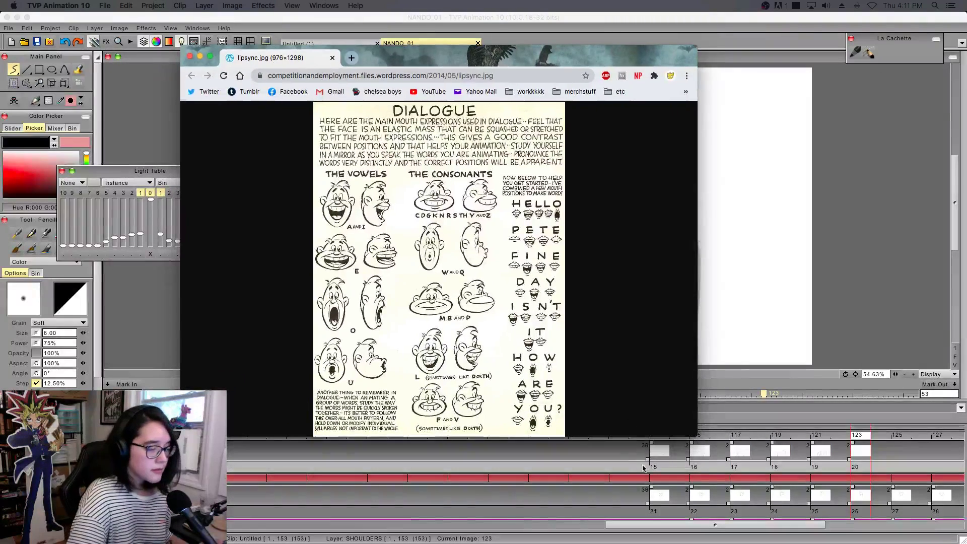
left_click(547, 390)
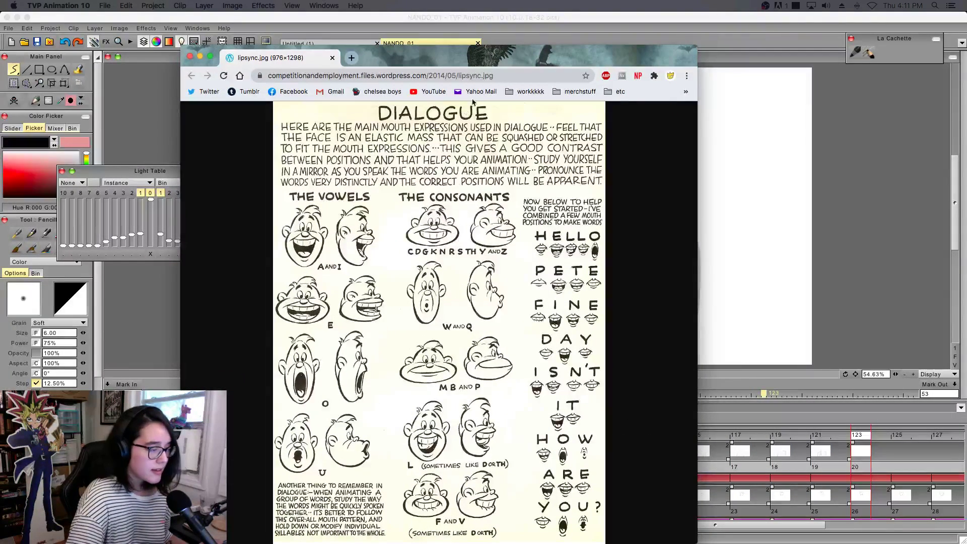
left_click(482, 181)
scroll(423, 333, "down", 5)
scroll(429, 335, "down", 1)
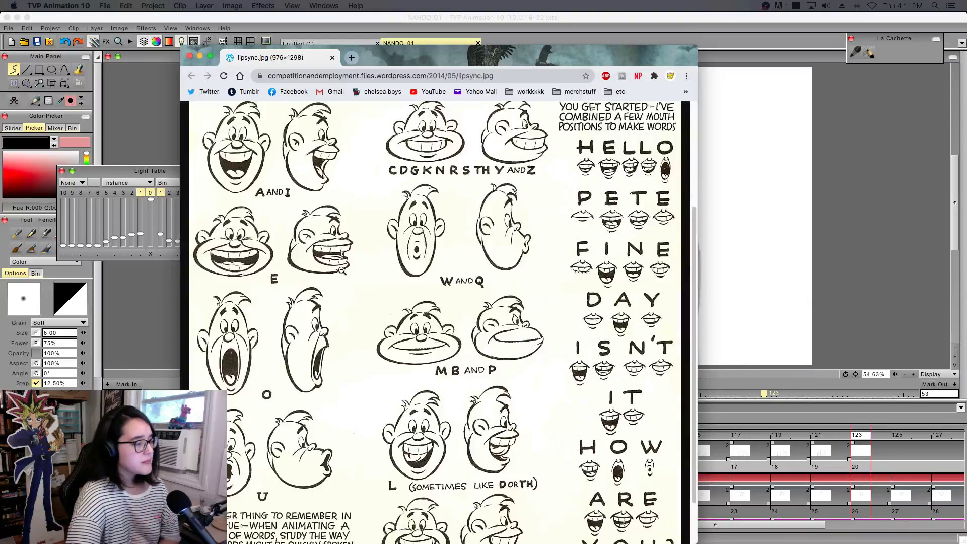
left_click_drag(474, 61, 497, 28)
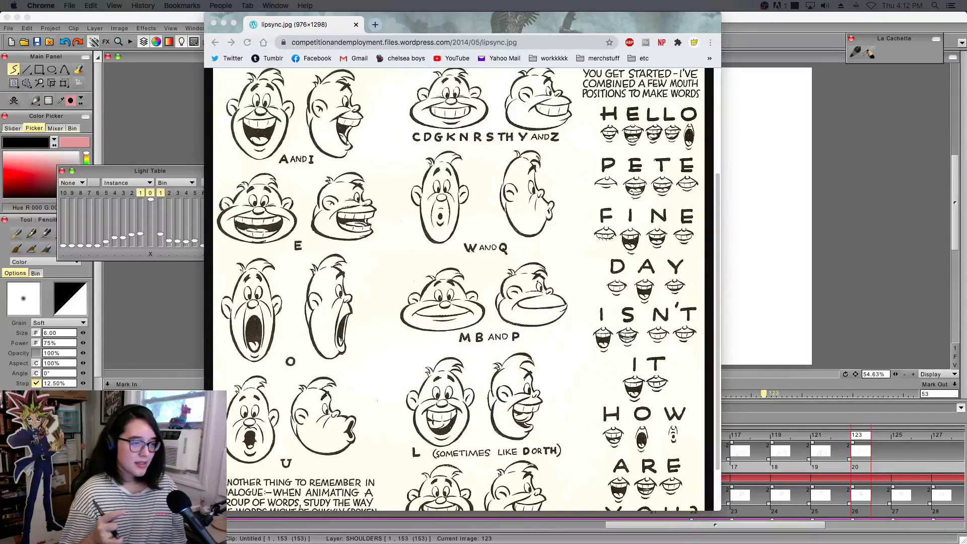
mouse_move(643, 28)
left_mouse_down()
mouse_move(756, 253)
mouse_move(778, 253)
left_mouse_up()
left_click(347, 250)
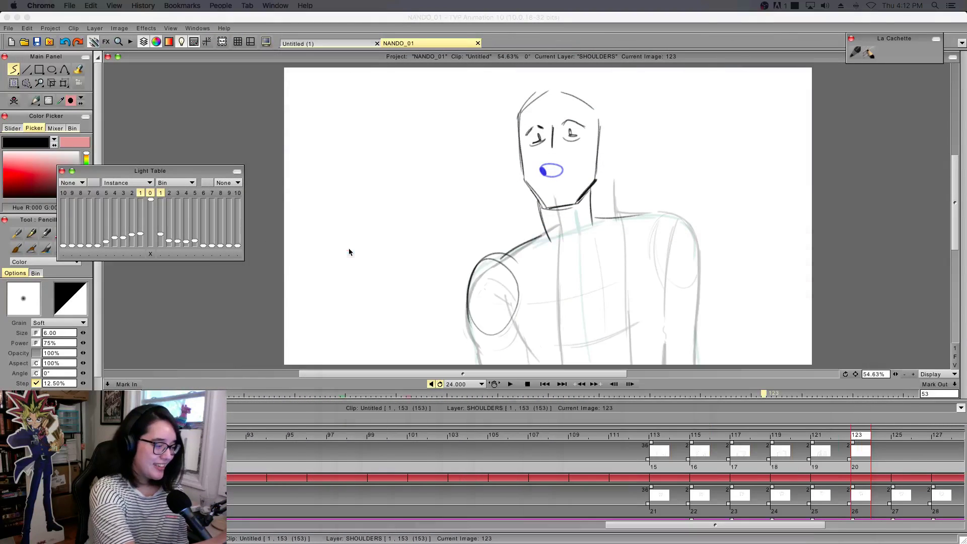
- Scrub through the earlier frames and on to the end of the clip to examine the head, mouth and shoulder motion
left_click(913, 374)
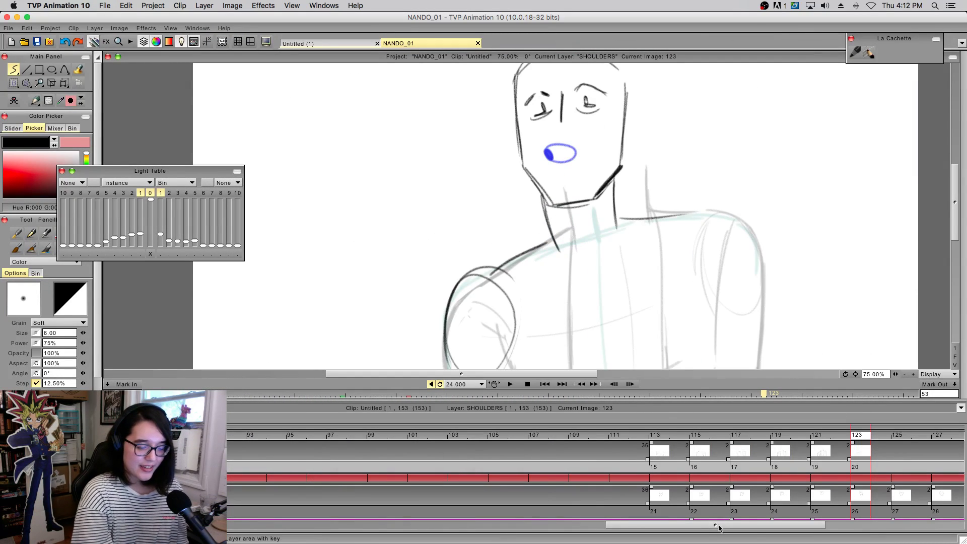
left_click_drag(719, 526, 749, 525)
mouse_move(728, 436)
left_mouse_down()
mouse_move(957, 439)
mouse_move(226, 446)
left_mouse_up()
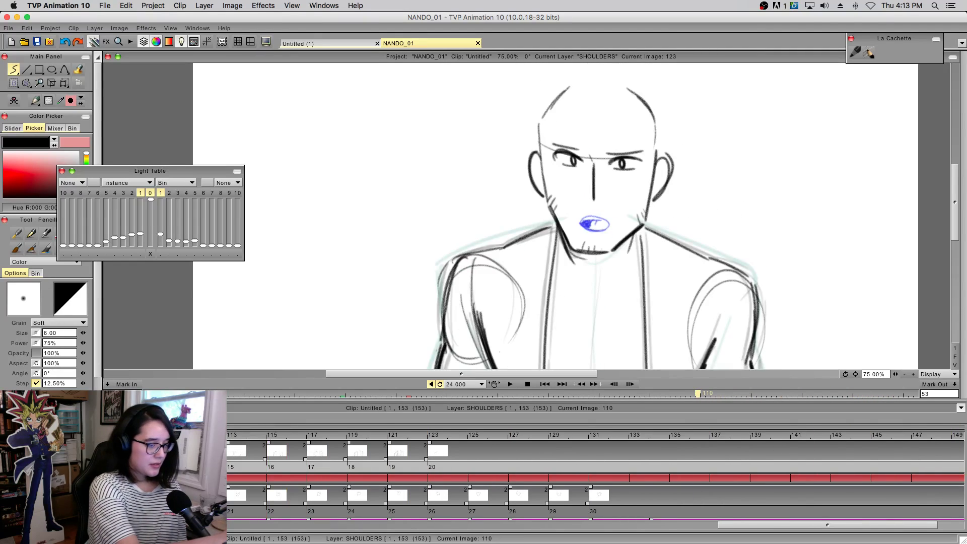
left_click_drag(766, 528, 450, 515)
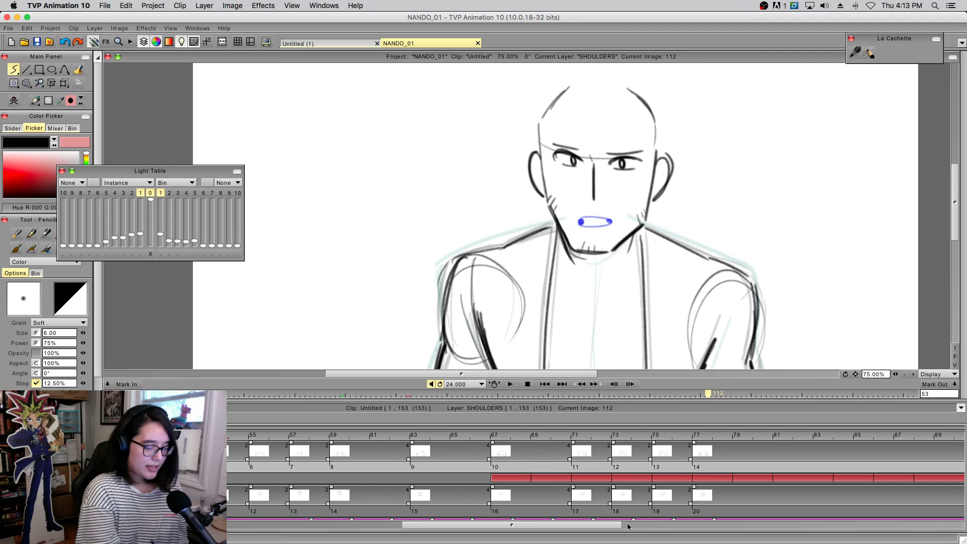
left_click_drag(586, 527, 793, 527)
left_click(393, 438)
mouse_move(393, 438)
left_mouse_down()
mouse_move(572, 438)
mouse_move(311, 437)
left_mouse_up()
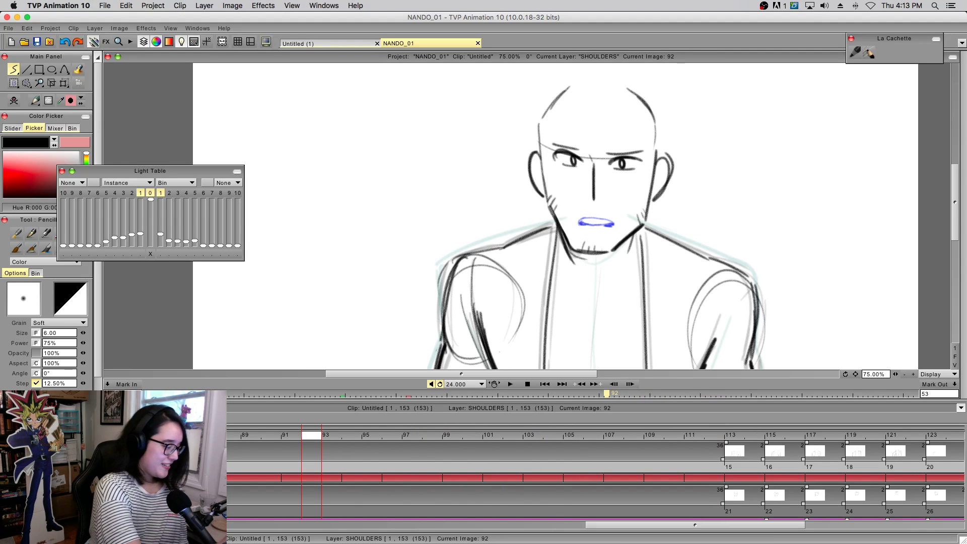
key("Right")
mouse_move(301, 446)
left_mouse_down()
mouse_move(163, 442)
mouse_move(941, 448)
left_mouse_up()
mouse_move(410, 440)
left_mouse_down()
mouse_move(474, 452)
mouse_move(374, 461)
mouse_move(322, 450)
mouse_move(669, 474)
mouse_move(950, 466)
mouse_move(942, 458)
left_mouse_up()
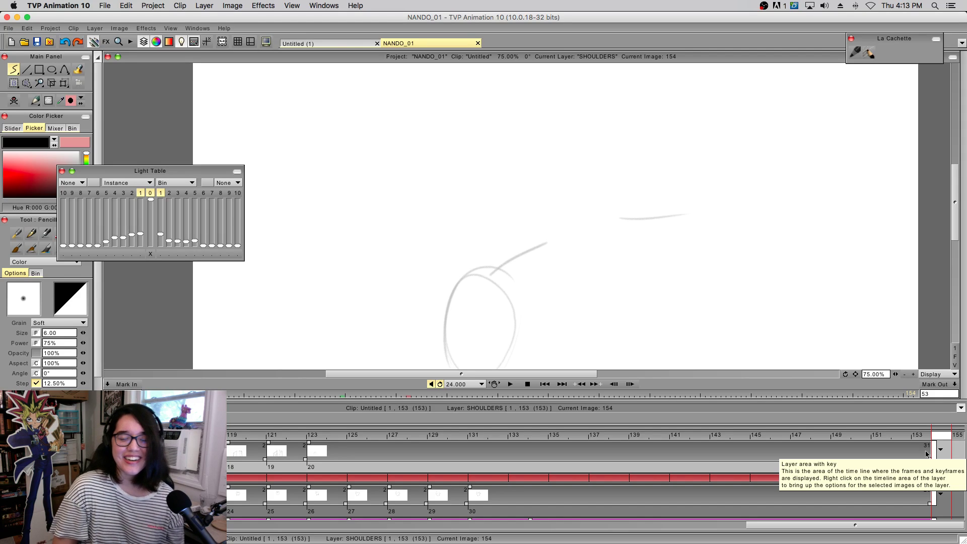
- Fit the whole drawing in view and examine the poses between frames 108 and 131, returning to frame 123
left_click(955, 357)
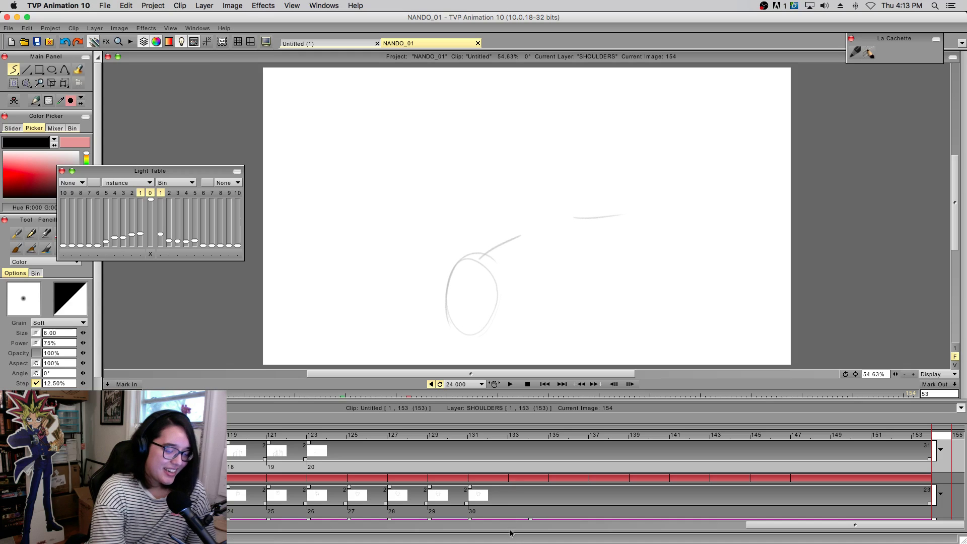
left_click_drag(581, 433, 459, 471)
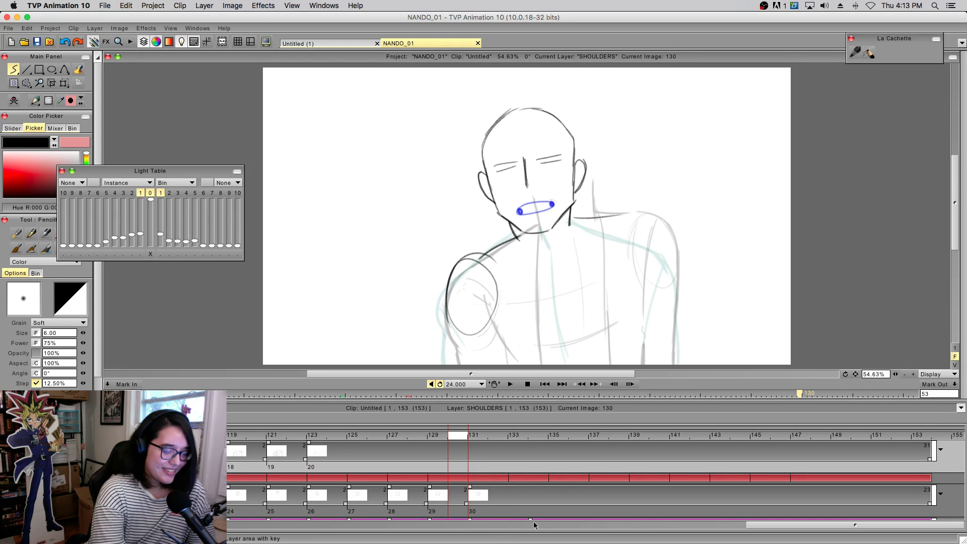
left_click_drag(785, 531, 653, 526)
left_click_drag(576, 439, 917, 450)
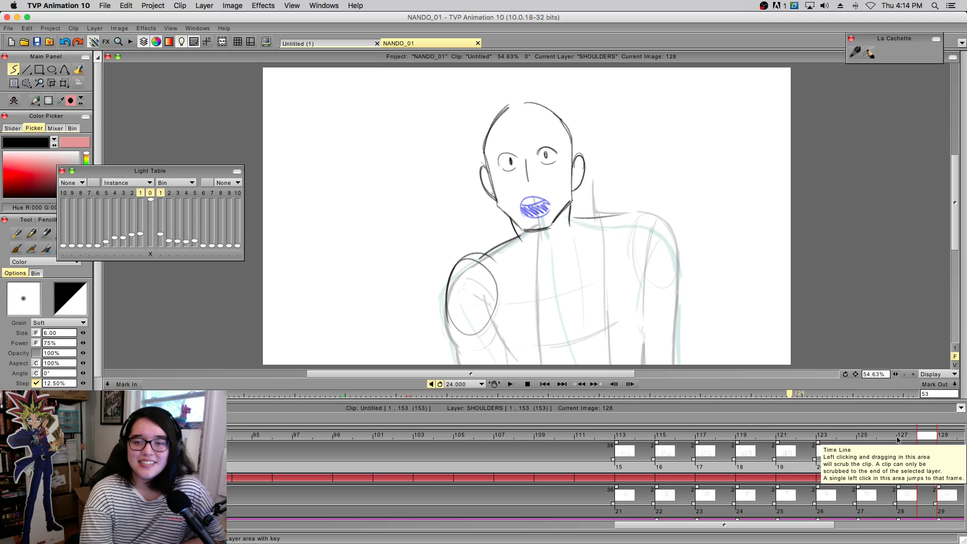
left_click_drag(596, 437, 508, 486)
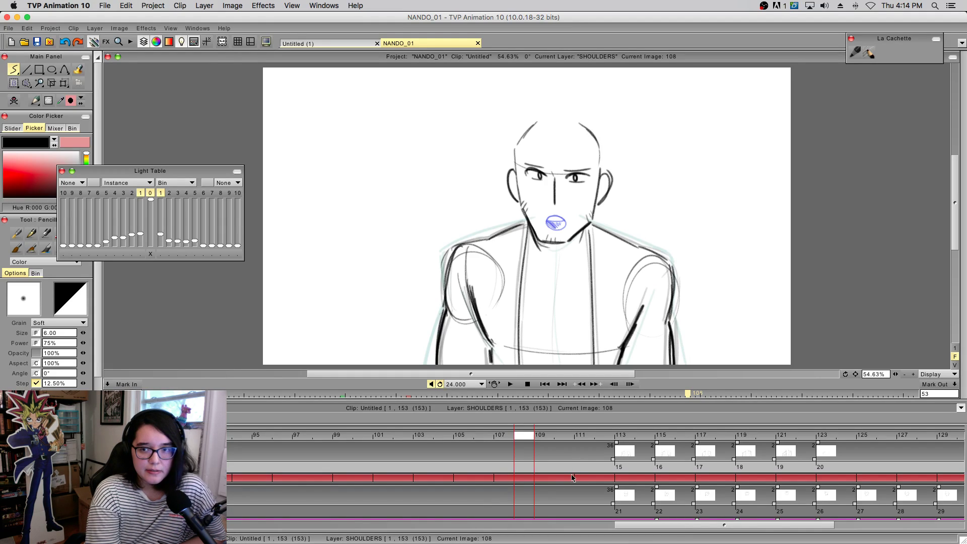
left_click_drag(635, 526, 723, 525)
mouse_move(551, 437)
left_mouse_down()
mouse_move(922, 457)
mouse_move(481, 483)
mouse_move(413, 524)
mouse_move(417, 508)
left_mouse_up()
left_click_drag(720, 528, 750, 478)
left_click_drag(685, 524, 657, 484)
mouse_move(666, 528)
left_mouse_down()
mouse_move(698, 526)
mouse_move(655, 524)
mouse_move(664, 518)
left_mouse_up()
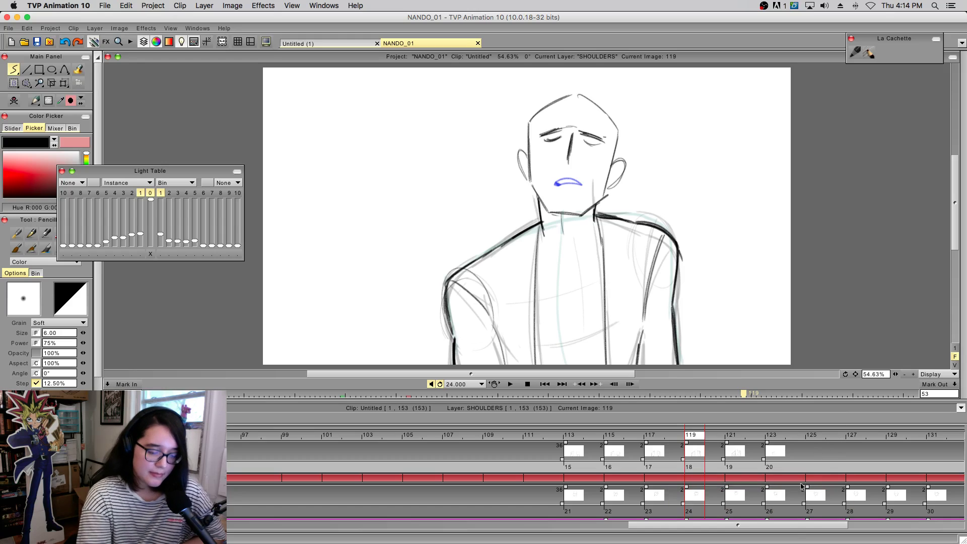
scroll(803, 531, "right", 6)
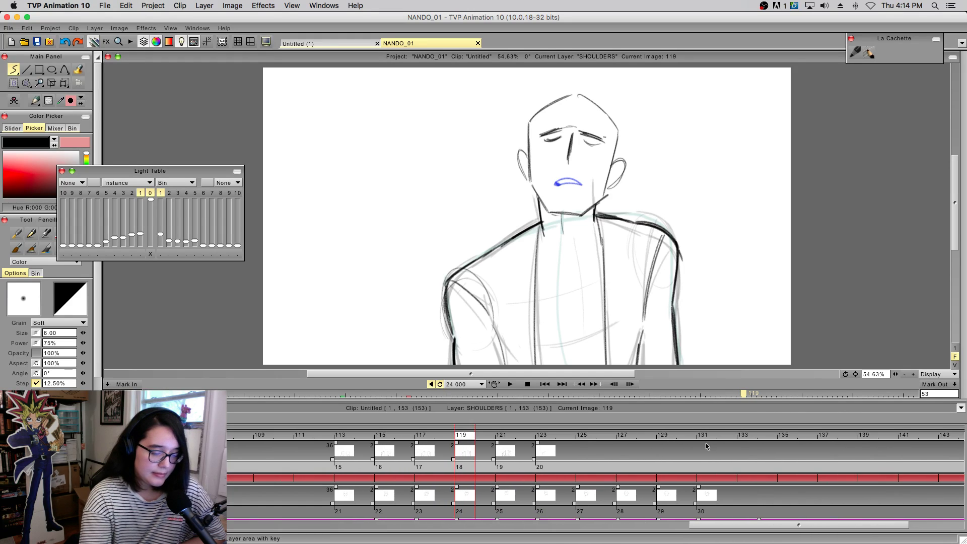
left_click(704, 439)
mouse_move(704, 440)
left_mouse_down()
mouse_move(748, 440)
mouse_move(340, 449)
mouse_move(189, 438)
mouse_move(539, 411)
left_mouse_up()
left_click(551, 433)
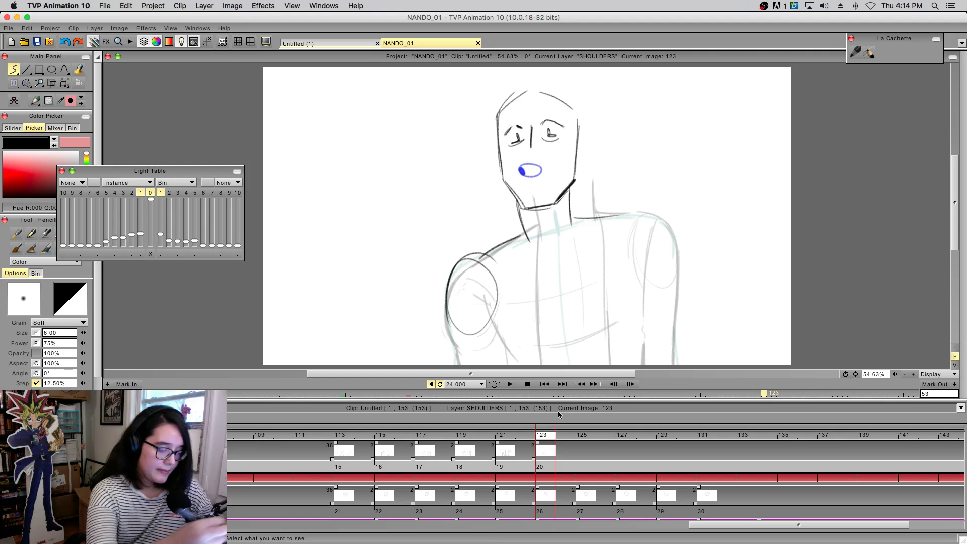
- Add a blank instance at frame 124 and extend it back over frame 123 to replace the old shoulder sketch
left_click_drag(455, 302, 471, 367)
left_click_drag(458, 437, 557, 455)
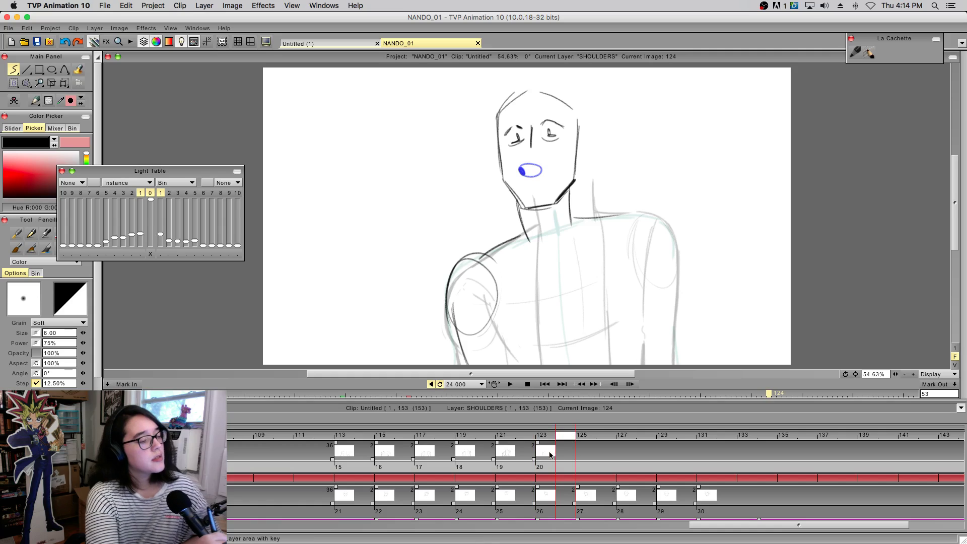
key("Insert")
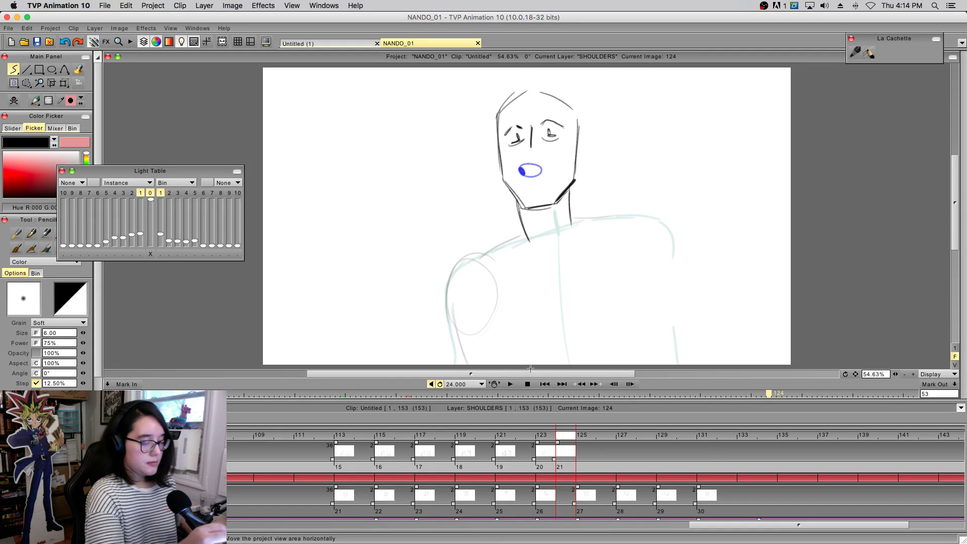
left_click_drag(558, 444, 541, 442)
left_click(541, 435)
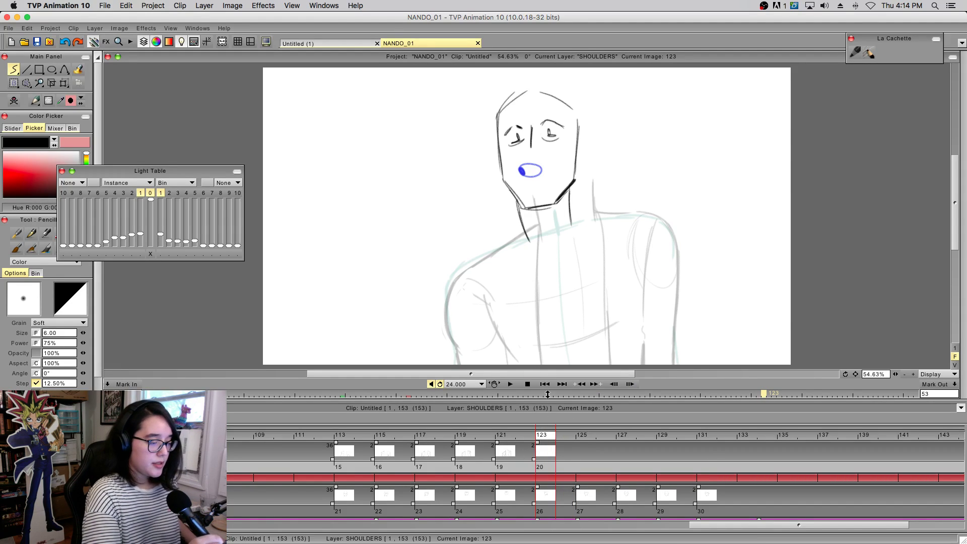
- Sketch the shoulder lines on both sides of the neck in frame 123, with a construction oval at the picture-right shoulder
mouse_move(525, 229)
left_mouse_down()
mouse_move(455, 272)
mouse_move(465, 269)
mouse_move(450, 290)
mouse_move(461, 347)
left_mouse_up()
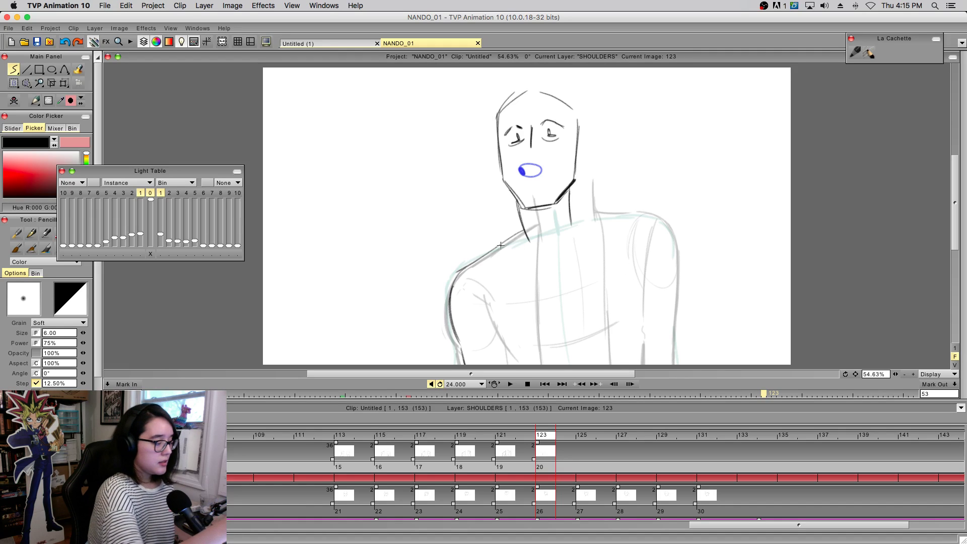
mouse_move(520, 442)
left_mouse_down()
mouse_move(485, 448)
mouse_move(670, 449)
mouse_move(538, 432)
left_mouse_up()
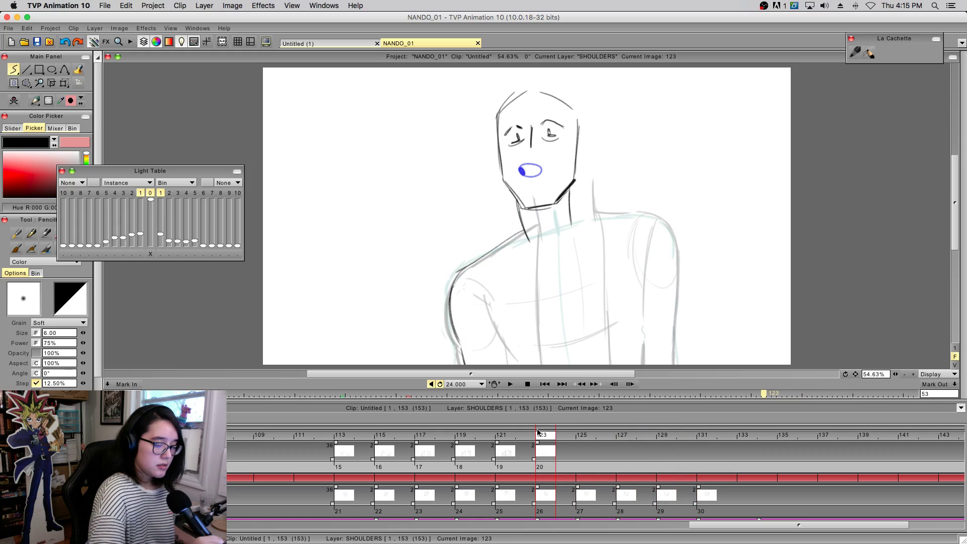
left_click_drag(568, 217, 664, 224)
key("super+z")
mouse_move(568, 214)
left_mouse_down()
mouse_move(654, 216)
mouse_move(613, 215)
mouse_move(673, 227)
mouse_move(657, 245)
mouse_move(653, 216)
mouse_move(650, 289)
mouse_move(634, 224)
mouse_move(627, 264)
mouse_move(620, 245)
left_mouse_up()
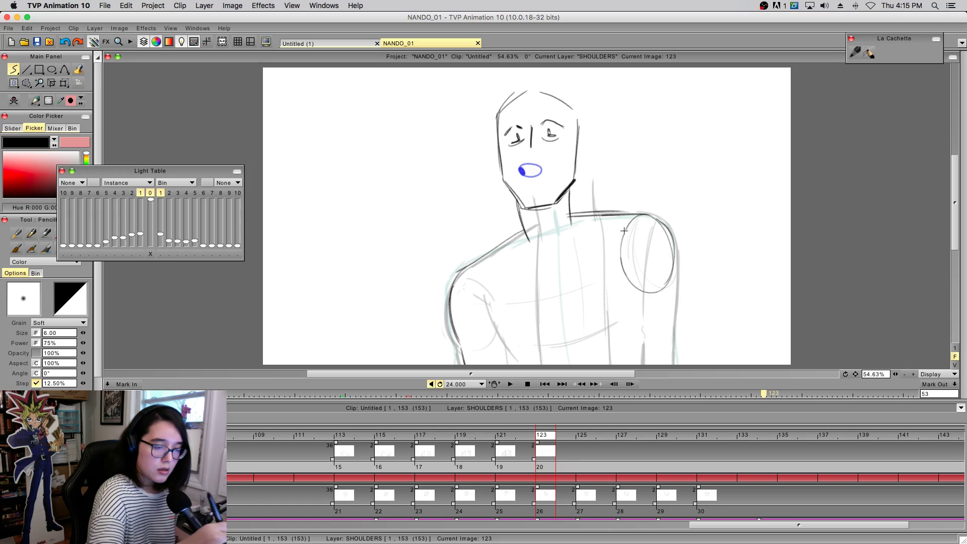
- Add the picture-left shoulder oval, both inner arm lines, the torso centre line and the lower chest curve in frame 123
left_click_drag(463, 322, 481, 341)
left_click_drag(479, 297, 527, 361)
left_click_drag(648, 226, 638, 324)
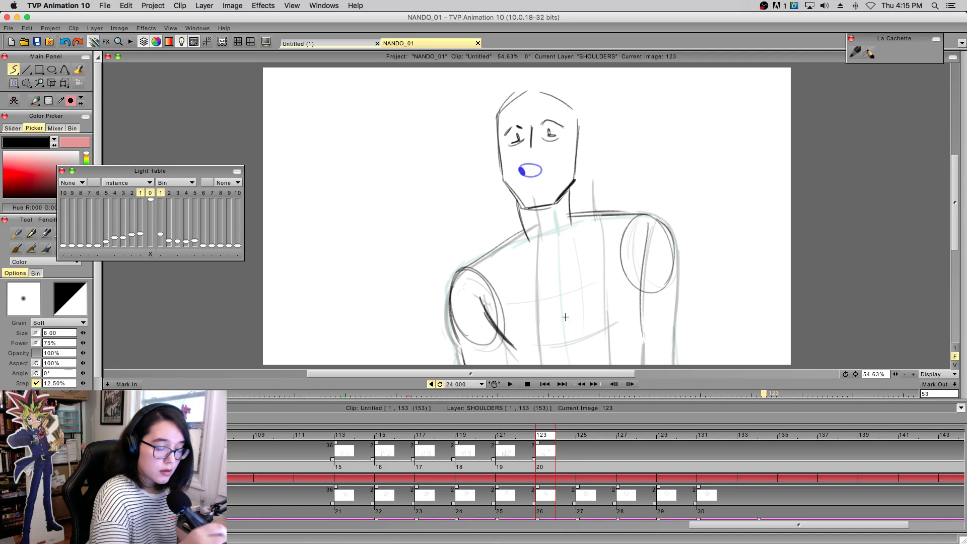
left_click_drag(546, 237, 579, 396)
left_click_drag(546, 262, 584, 409)
left_click_drag(514, 349, 592, 328)
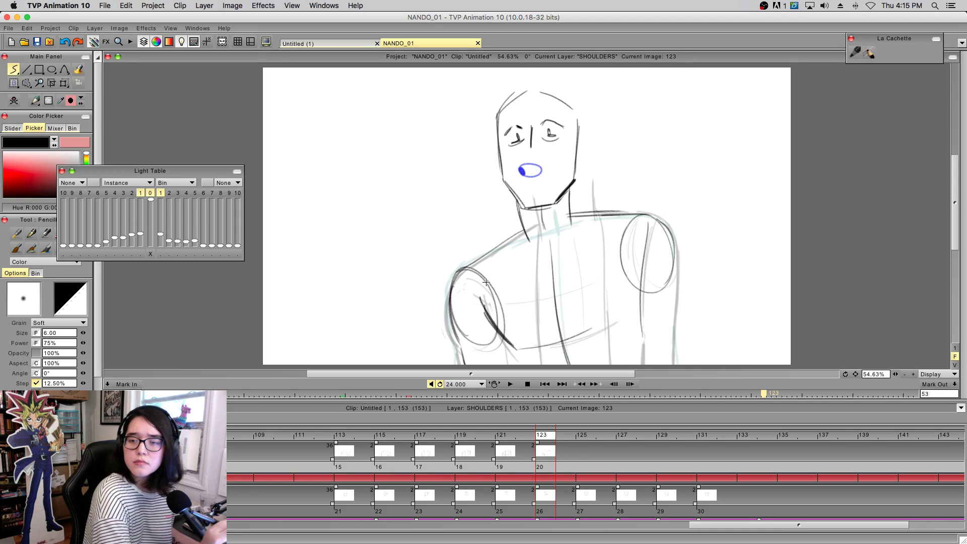
- Erase the picture-left shoulder oval and outer edge in frame 123 and redraw the outer contour fuller and rounder
left_click_drag(453, 291, 468, 353)
left_click_drag(451, 309, 461, 343)
mouse_move(541, 443)
left_mouse_down()
mouse_move(499, 444)
mouse_move(555, 444)
mouse_move(509, 449)
mouse_move(537, 446)
left_mouse_up()
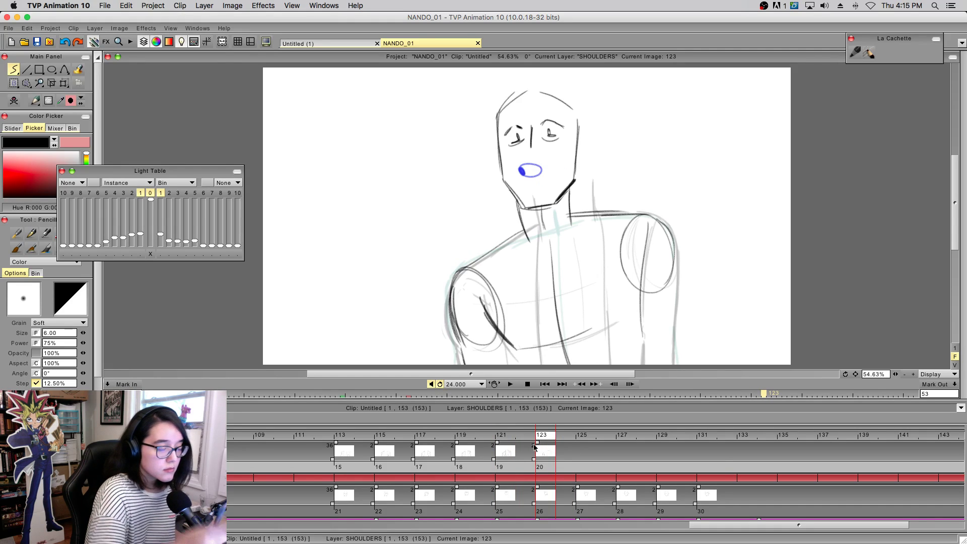
key("e")
mouse_move(460, 308)
left_mouse_down()
mouse_move(454, 270)
mouse_move(452, 342)
mouse_move(468, 276)
mouse_move(461, 310)
mouse_move(491, 289)
left_mouse_up()
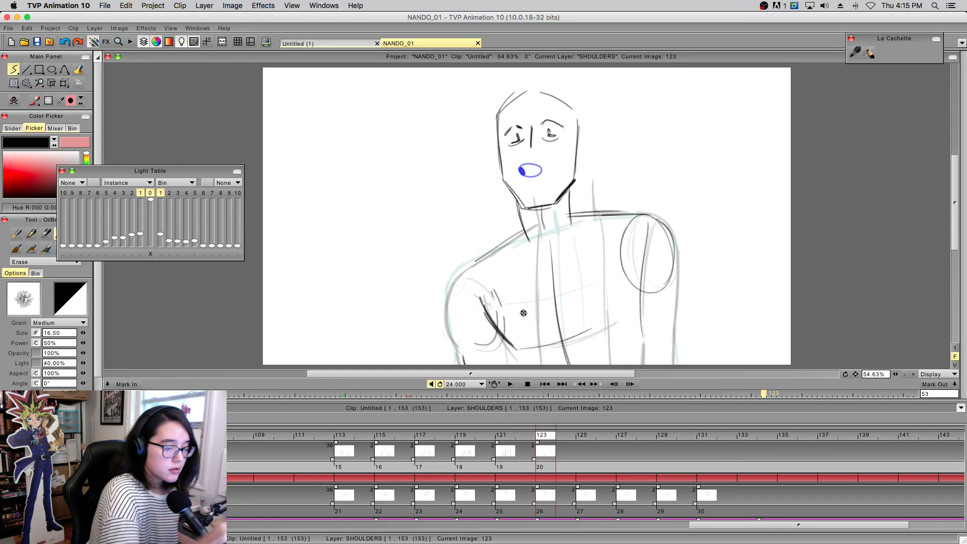
key("e")
mouse_move(450, 344)
left_mouse_down()
mouse_move(442, 312)
mouse_move(481, 260)
left_mouse_up()
left_click_drag(456, 365, 449, 347)
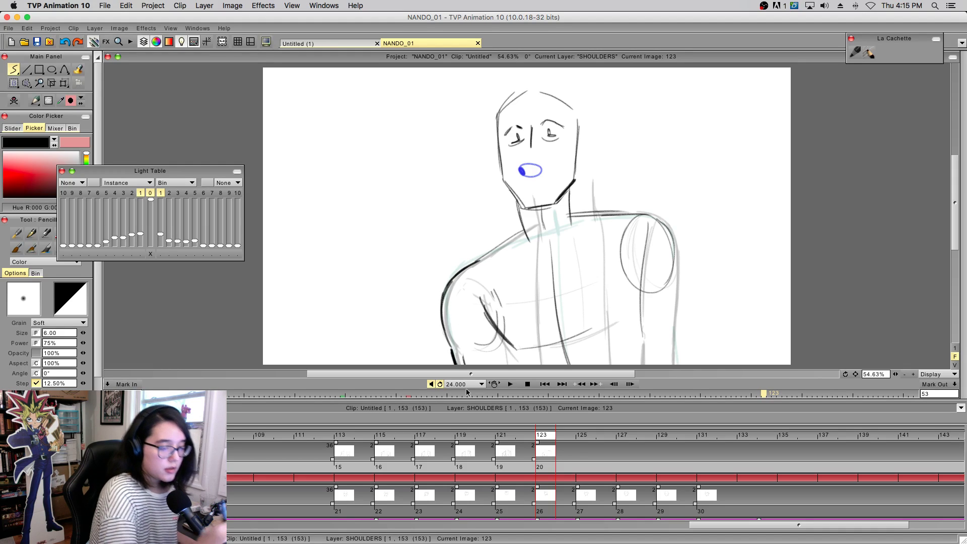
- Darken the picture-left inner arm line and refine the outer arm and shoulder contour up to the neck in frame 123
mouse_move(482, 306)
left_mouse_down()
mouse_move(509, 357)
mouse_move(495, 280)
mouse_move(504, 347)
left_mouse_up()
key("e")
key("b")
left_click_drag(450, 292, 464, 363)
key("e")
mouse_move(444, 284)
left_mouse_down()
mouse_move(452, 356)
mouse_move(449, 276)
mouse_move(443, 327)
mouse_move(458, 348)
left_mouse_up()
key("b")
mouse_move(443, 325)
left_mouse_down()
mouse_move(440, 310)
mouse_move(489, 253)
left_mouse_up()
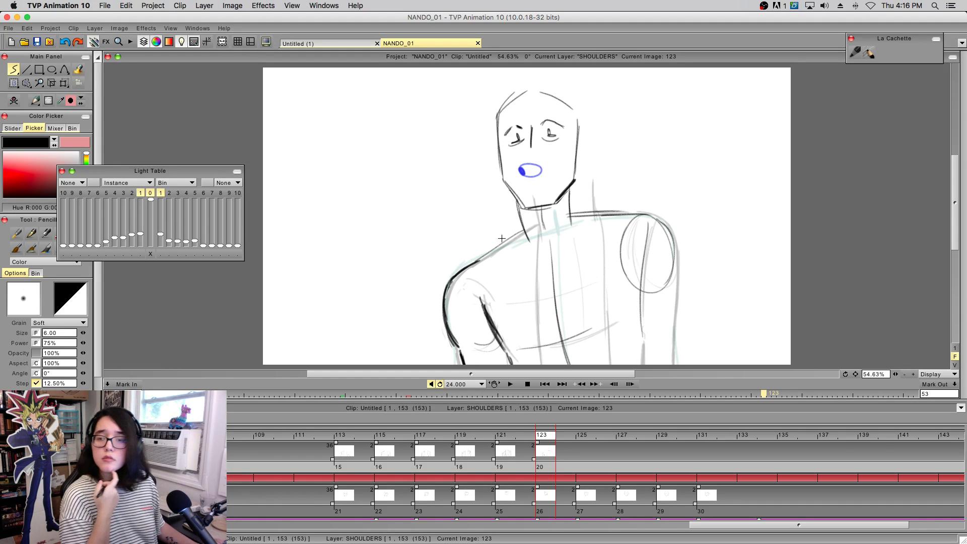
left_click_drag(486, 266, 524, 228)
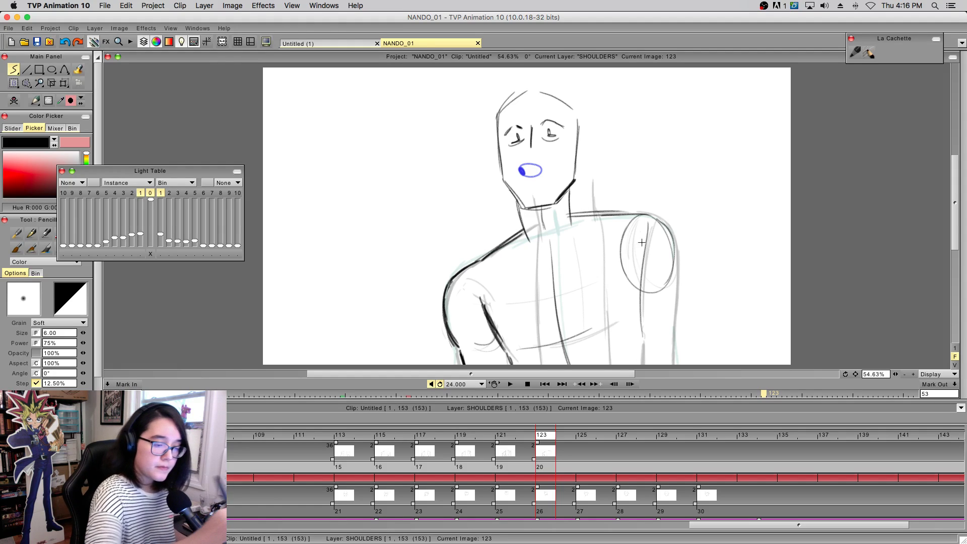
- Draw the outer arm line and the inner torso-side line below the picture-right shoulder in frame 123
left_click_drag(674, 260, 661, 336)
key("ctrl+z")
left_click_drag(676, 254, 668, 338)
mouse_move(629, 217)
left_mouse_down()
mouse_move(618, 292)
mouse_move(631, 363)
left_mouse_up()
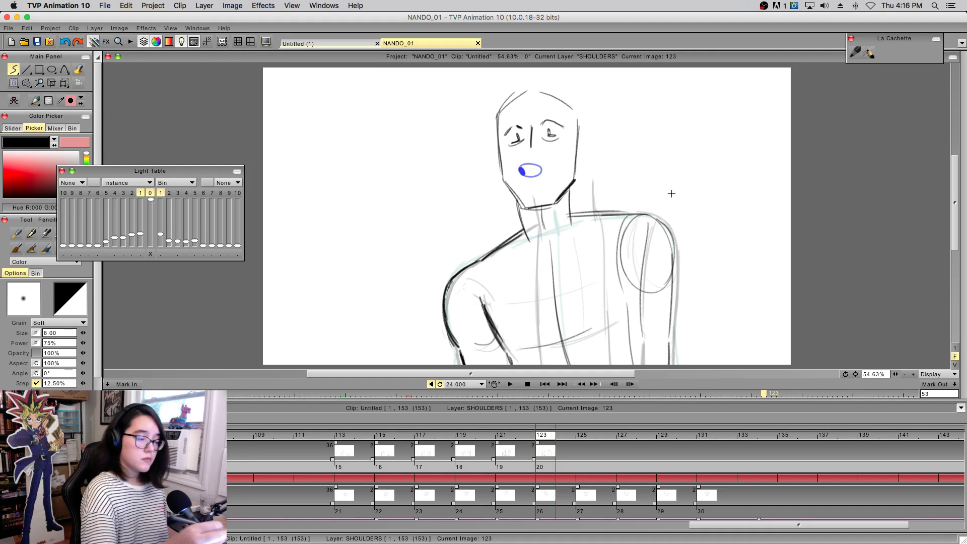
- Draw the two long clothing lines running from either side of the neck down the torso in frame 123
left_click(518, 446)
left_click(539, 453)
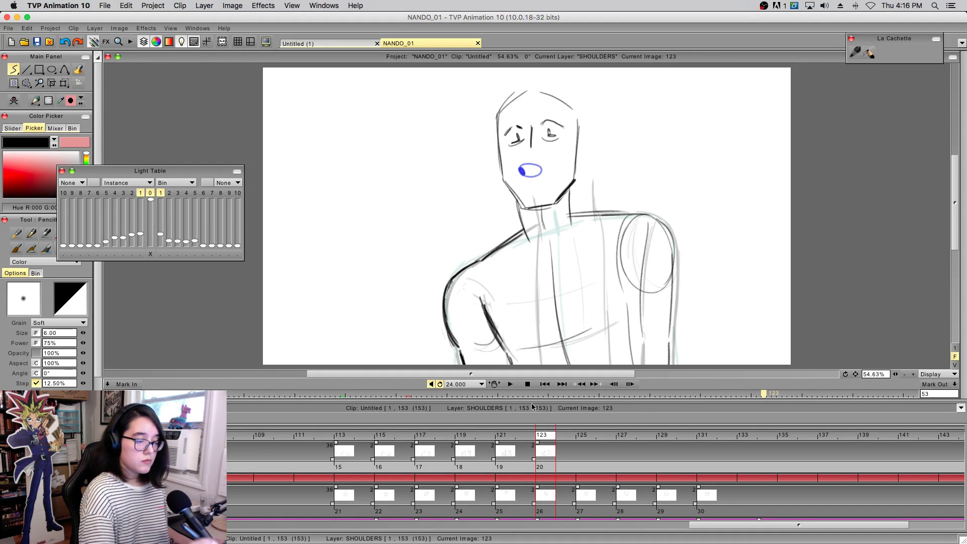
left_click_drag(523, 230, 547, 411)
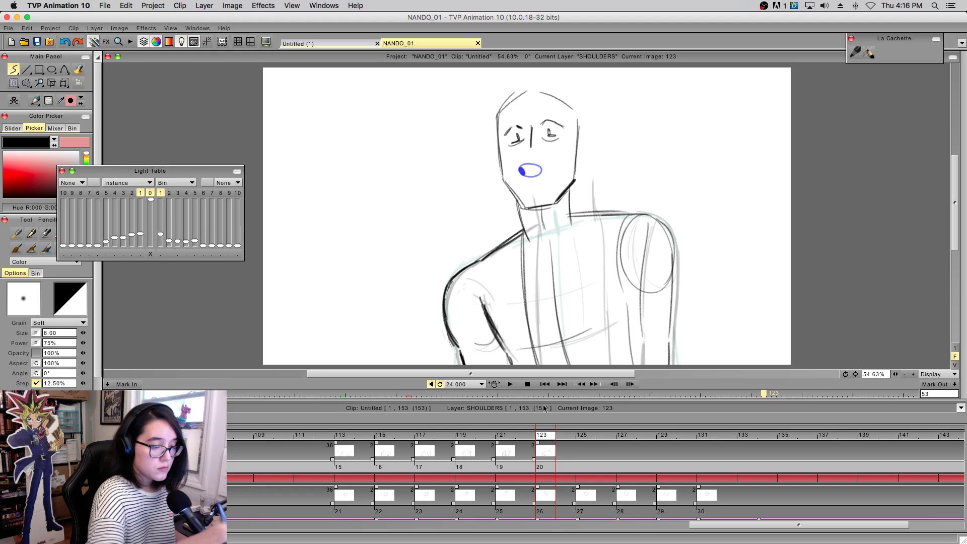
left_click_drag(575, 218, 624, 497)
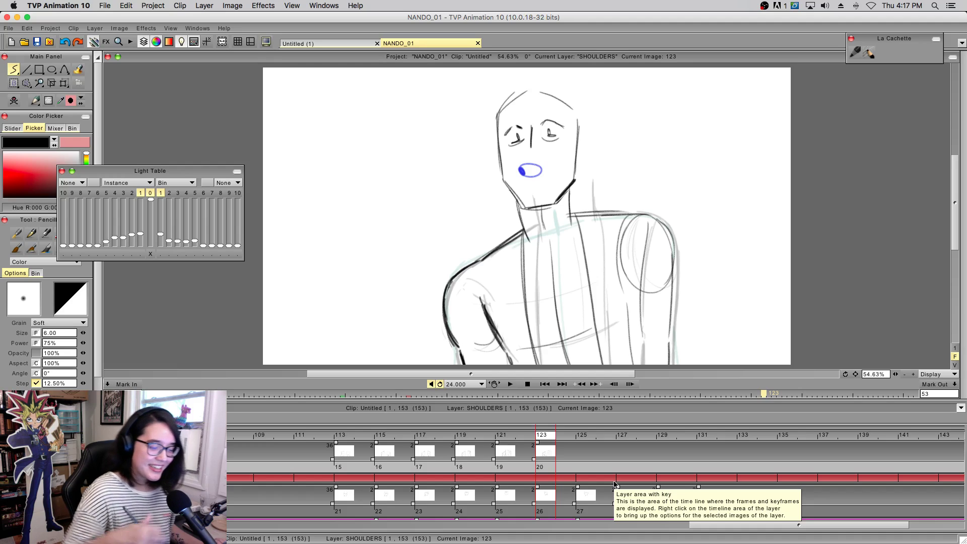
- Compare frames 121 to 125, create a blank instance at frame 125 and sketch both shoulder contours over the body guide
left_click_drag(503, 436, 536, 442)
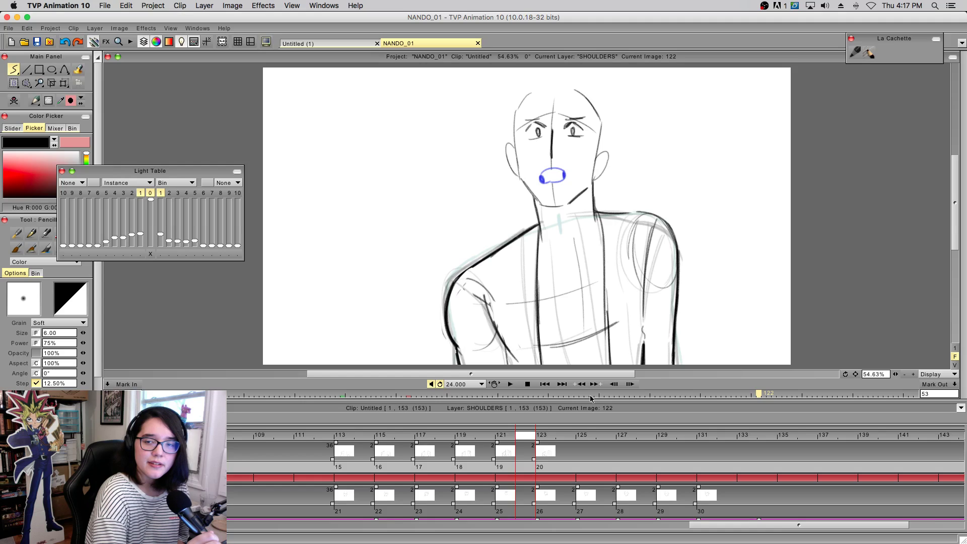
left_click(499, 441)
left_click(542, 442)
left_click(589, 446)
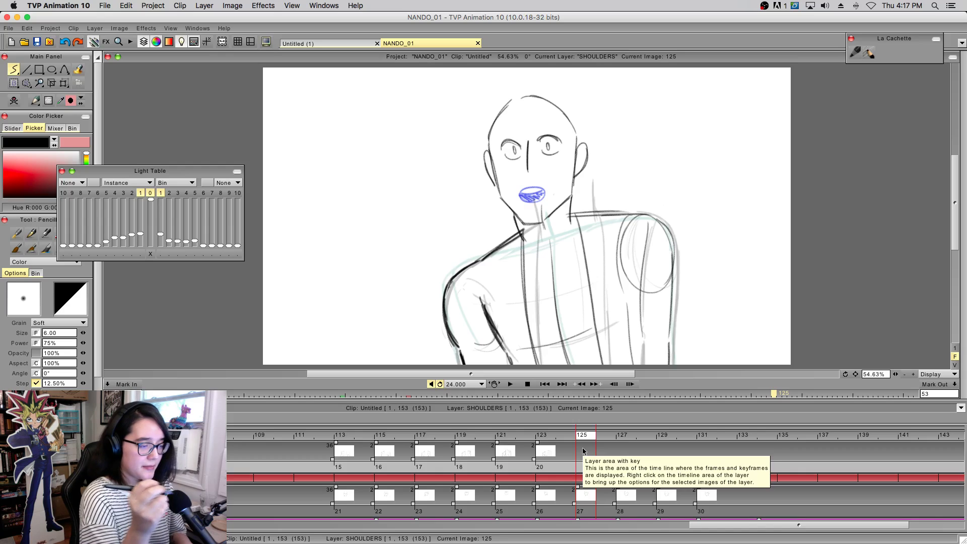
left_click(585, 452)
mouse_move(481, 253)
left_mouse_down()
mouse_move(524, 237)
mouse_move(498, 252)
mouse_move(529, 226)
mouse_move(495, 250)
mouse_move(531, 222)
mouse_move(606, 220)
left_mouse_up()
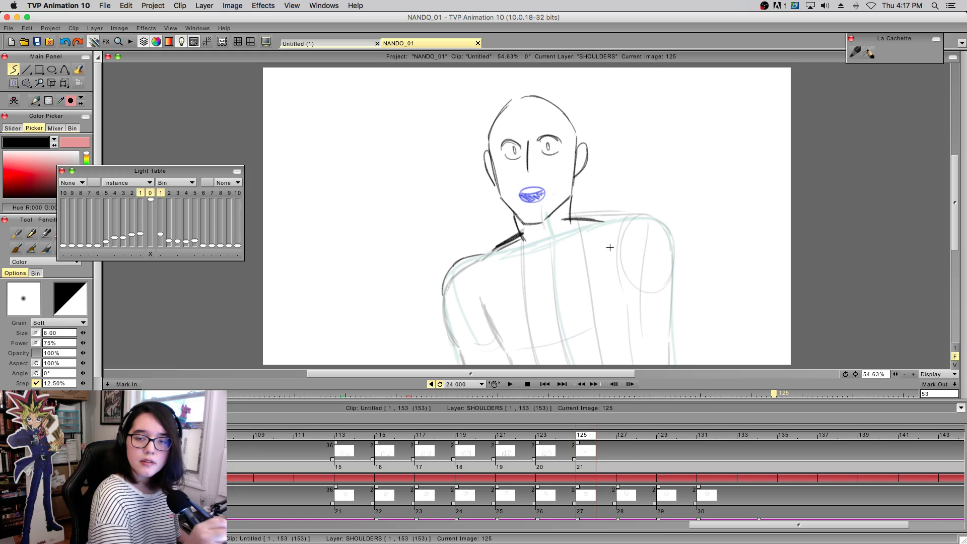
mouse_move(607, 220)
left_mouse_down()
mouse_move(654, 218)
mouse_move(673, 248)
left_mouse_up()
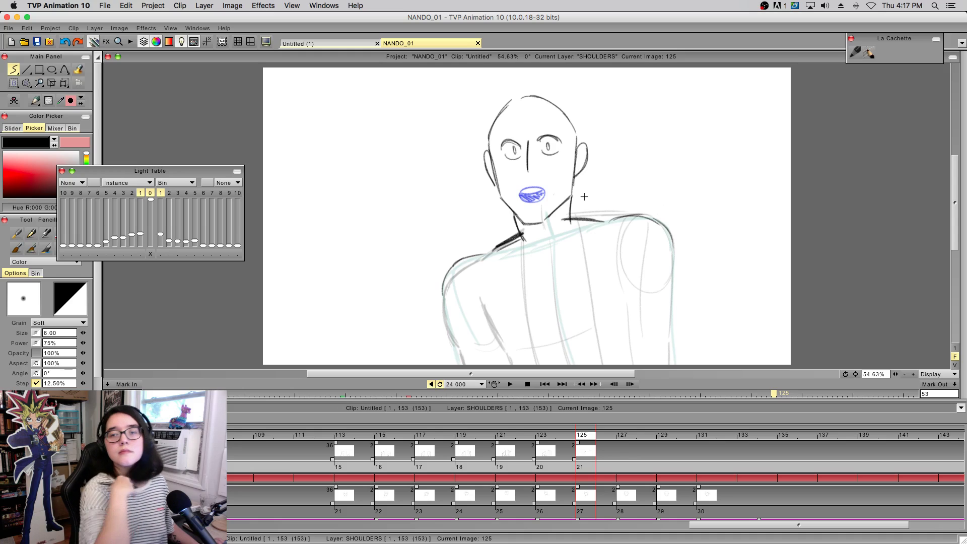
- Draw the lower chest curve, the picture-right inner arm line and the picture-left outer arm contour in frame 125
mouse_move(462, 301)
left_mouse_down()
mouse_move(453, 274)
mouse_move(491, 338)
mouse_move(599, 329)
left_mouse_up()
left_click_drag(643, 220, 629, 309)
left_click_drag(449, 267, 461, 346)
key("super+z")
left_click_drag(444, 283, 472, 345)
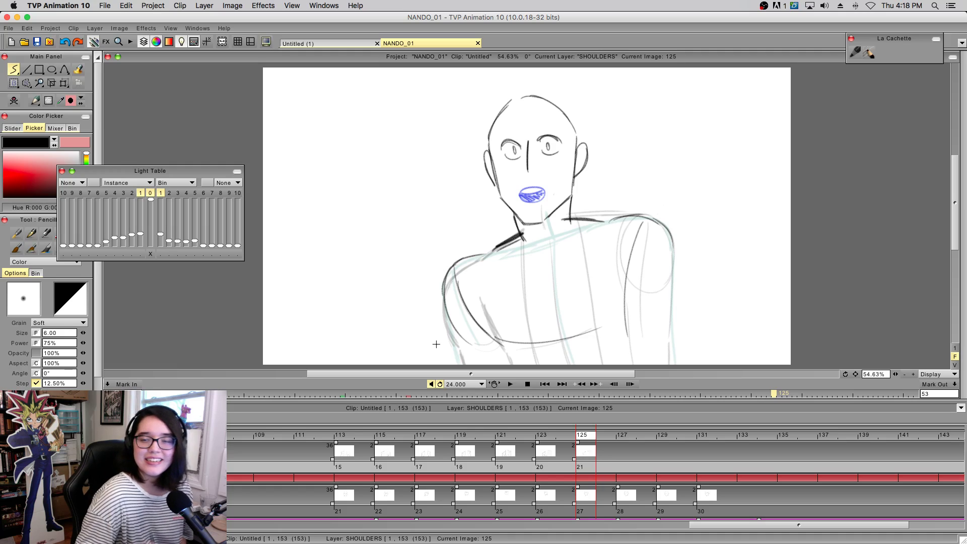
scroll(398, 456, "down", 1)
scroll(398, 456, "down", 3)
scroll(398, 456, "up", 4)
scroll(398, 456, "down", 3)
scroll(398, 456, "up", 1)
scroll(627, 481, "up", 1)
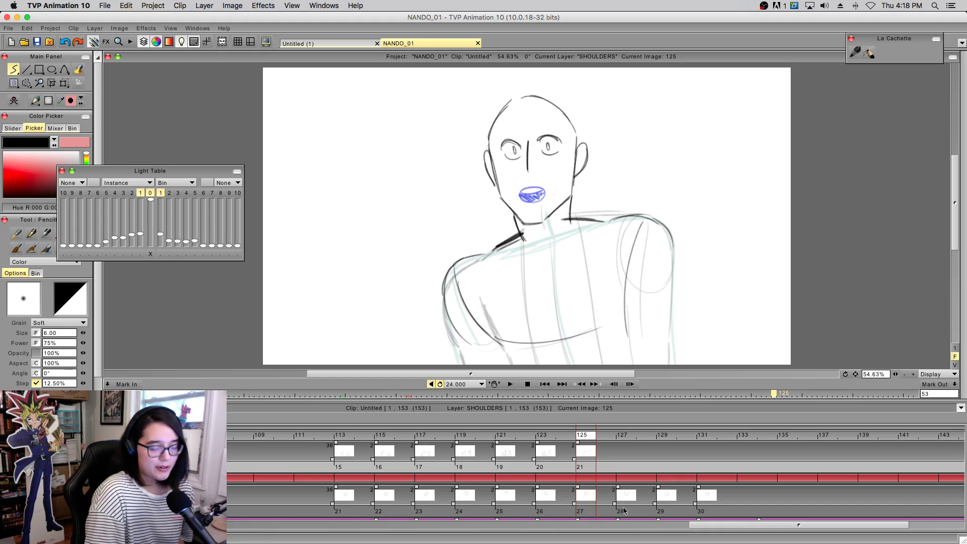
- Draw the lower picture-left arm line and the picture-right shoulder oval in frame 125
mouse_move(588, 436)
left_mouse_down()
mouse_move(342, 447)
mouse_move(608, 478)
mouse_move(646, 471)
mouse_move(585, 473)
left_mouse_up()
left_click_drag(456, 335, 468, 363)
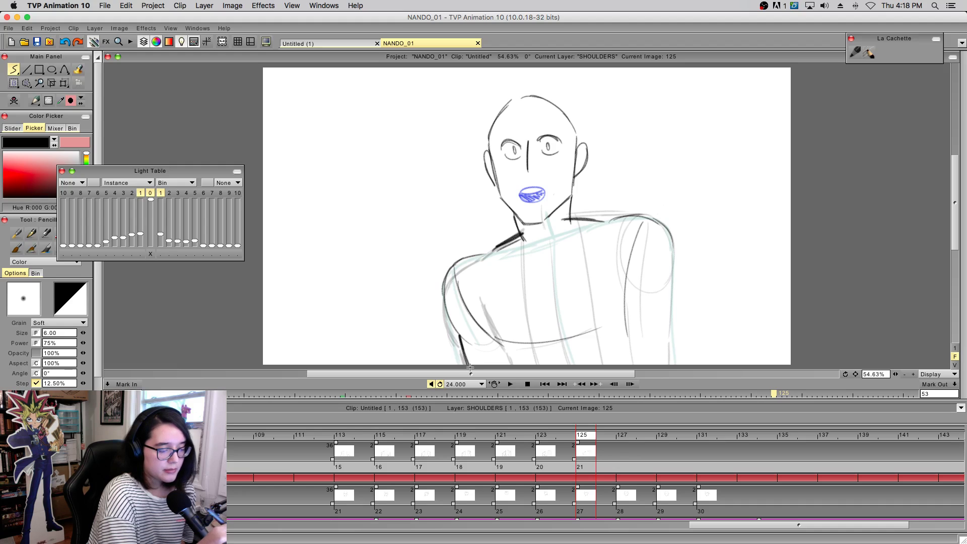
mouse_move(613, 290)
left_mouse_down()
mouse_move(665, 249)
mouse_move(614, 239)
mouse_move(661, 271)
mouse_move(646, 223)
mouse_move(620, 297)
mouse_move(636, 216)
left_mouse_up()
key("super+z")
key("super+z")
key("super+z")
left_click_drag(614, 262, 668, 275)
left_click_drag(639, 223, 628, 292)
key("super+z")
mouse_move(611, 248)
left_mouse_down()
mouse_move(648, 225)
mouse_move(667, 256)
left_mouse_up()
key("super+z")
mouse_move(613, 270)
left_mouse_down()
mouse_move(663, 278)
mouse_move(654, 221)
mouse_move(625, 281)
mouse_move(665, 278)
left_mouse_up()
- Draw the outer and inner arm lines running down from the picture-right shoulder oval in frame 125
mouse_move(668, 244)
left_mouse_down()
mouse_move(661, 291)
mouse_move(673, 364)
left_mouse_up()
left_click_drag(667, 292, 673, 364)
left_click_drag(614, 242, 628, 364)
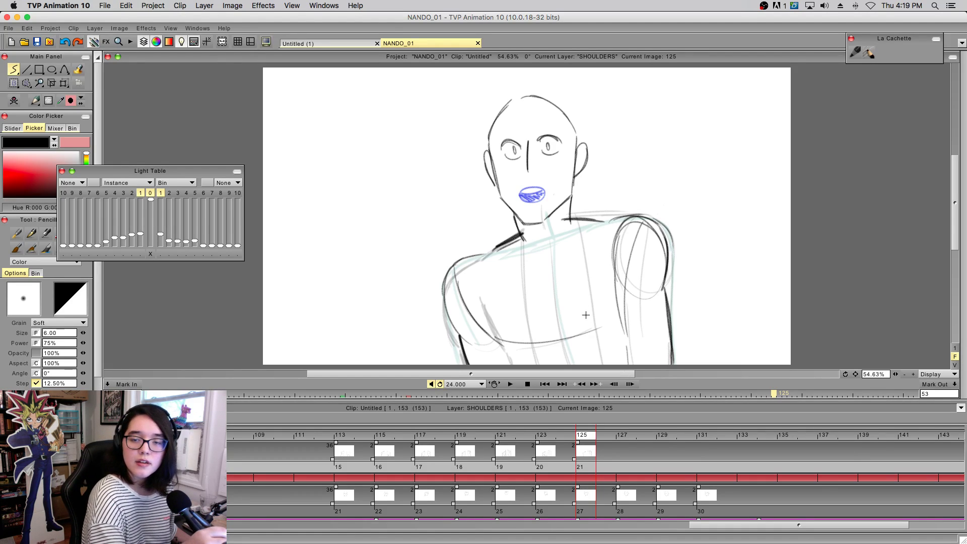
- Draw the torso centre line and picture-left torso-side line, and darken the picture-right inner arm line in frame 125
left_click_drag(544, 242, 563, 338)
left_click_drag(543, 260, 568, 349)
left_click_drag(467, 269, 506, 352)
left_click_drag(468, 295, 511, 358)
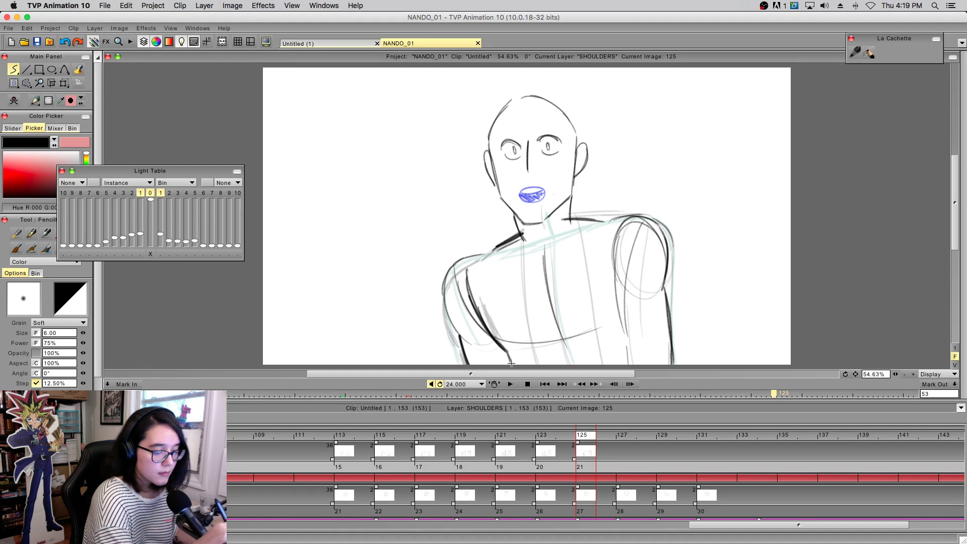
left_click_drag(627, 334, 628, 360)
left_click_drag(617, 291, 627, 346)
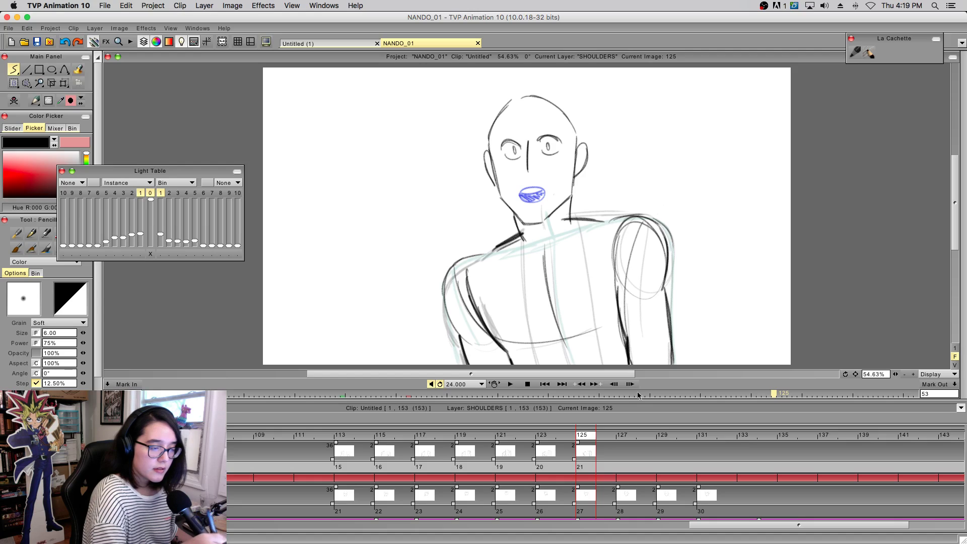
- Compare frame 125 with the preceding drawings and draw the two long clothing lines down from the neck in frame 125
left_click(634, 385)
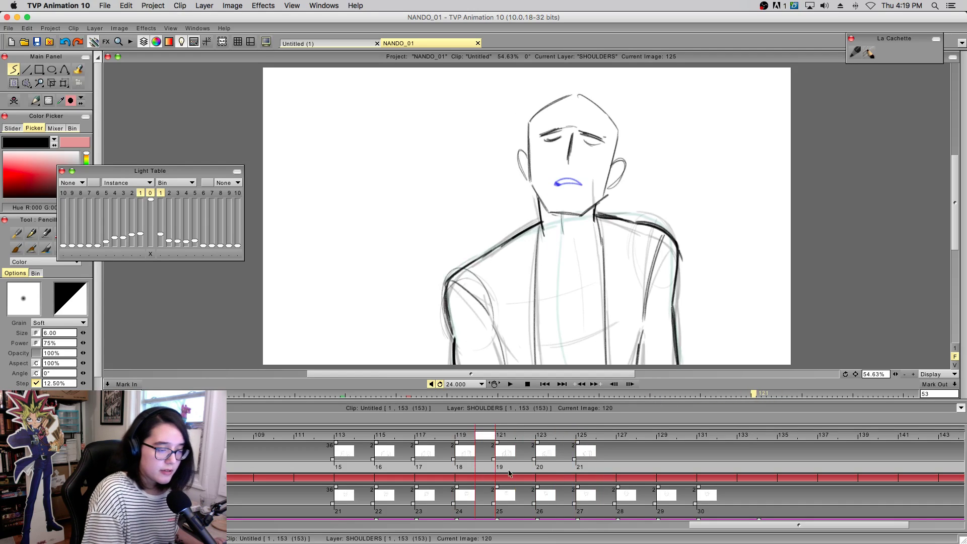
mouse_move(599, 486)
left_mouse_down()
mouse_move(641, 485)
mouse_move(567, 484)
mouse_move(584, 469)
left_mouse_up()
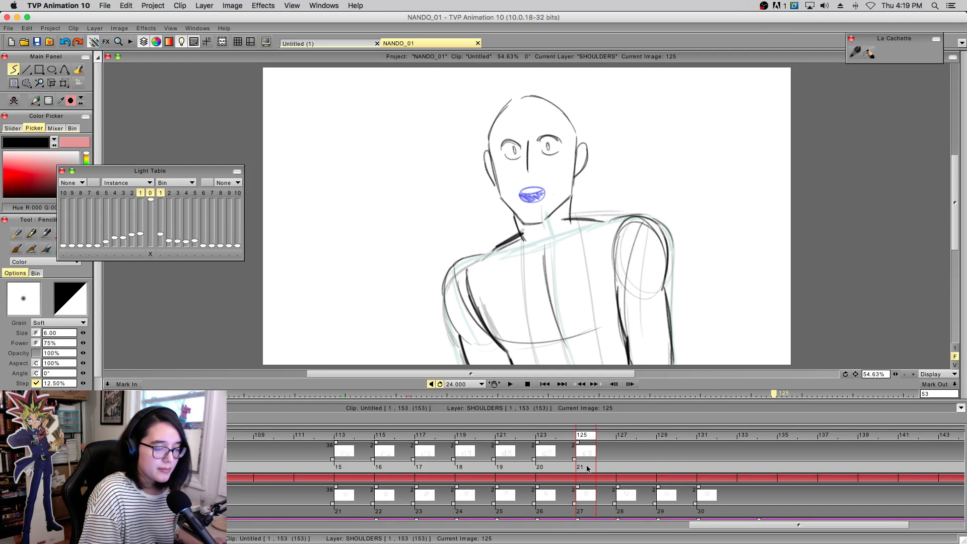
left_click_drag(521, 238, 538, 400)
key("super+z")
left_click_drag(571, 214, 594, 365)
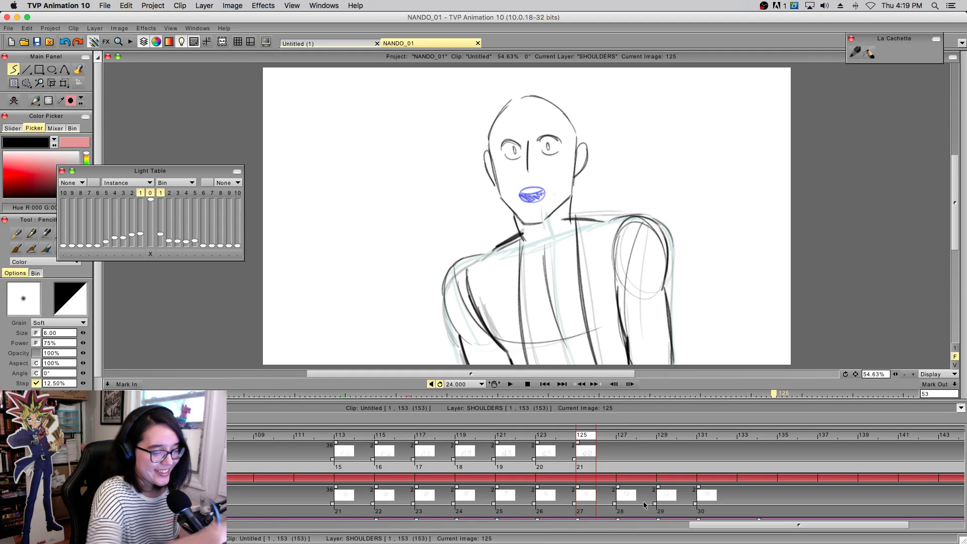
left_click_drag(574, 216, 595, 373)
- Create a blank instance at frame 127 and sketch an oval for each shoulder over the body guide
mouse_move(585, 437)
left_mouse_down()
mouse_move(409, 450)
mouse_move(328, 436)
mouse_move(298, 413)
mouse_move(633, 478)
left_mouse_up()
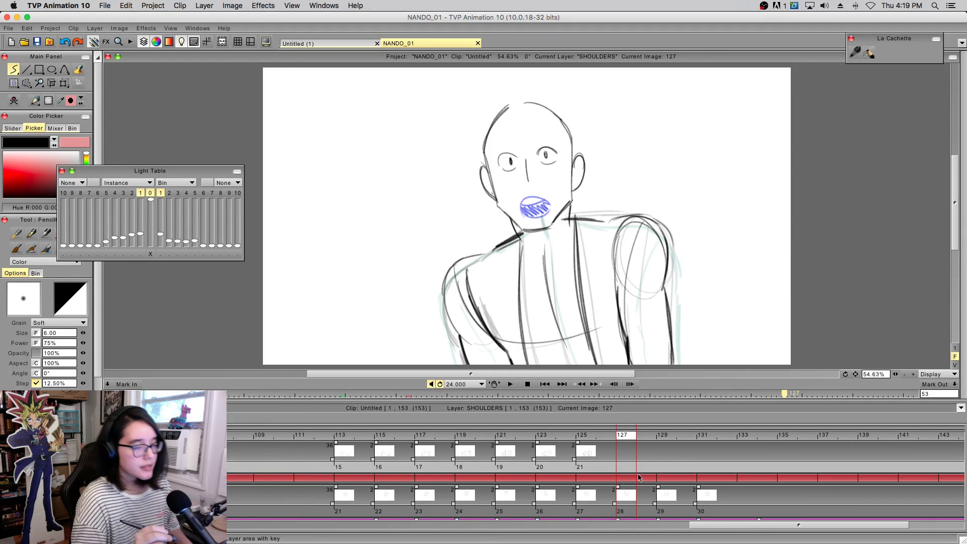
key("BackSpace")
mouse_move(449, 327)
left_mouse_down()
mouse_move(489, 338)
mouse_move(442, 293)
mouse_move(496, 350)
left_mouse_up()
key("super+z")
left_click_drag(451, 275, 491, 352)
left_click_drag(448, 325, 459, 274)
key("super+z")
key("super+z")
left_click_drag(448, 308, 485, 277)
mouse_move(621, 237)
left_mouse_down()
mouse_move(665, 242)
mouse_move(622, 261)
left_mouse_up()
- Draw the contours from the neck over both shoulders in frame 127
left_click_drag(450, 291, 520, 241)
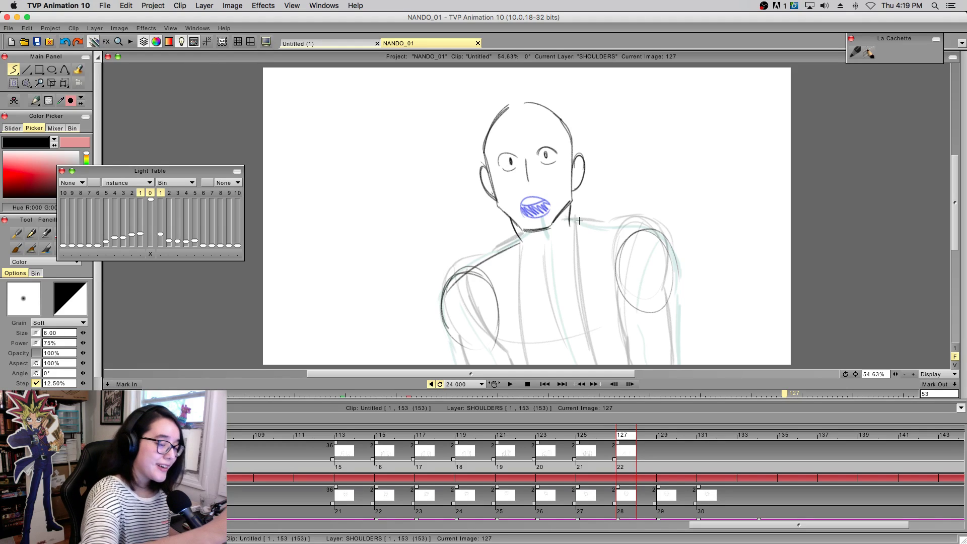
mouse_move(570, 225)
left_mouse_down()
mouse_move(661, 231)
mouse_move(650, 238)
mouse_move(671, 240)
left_mouse_up()
key("super+z")
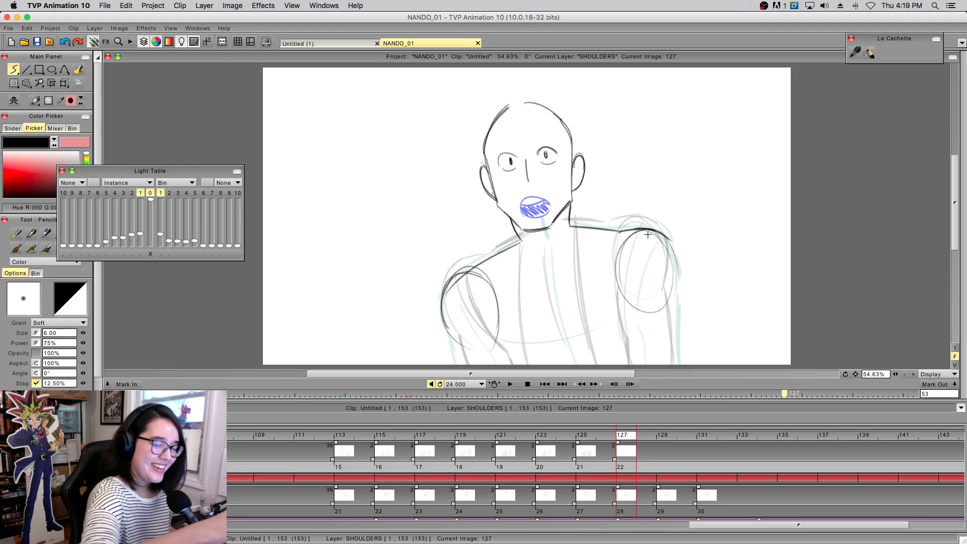
mouse_move(445, 300)
left_mouse_down()
mouse_move(467, 273)
mouse_move(445, 292)
mouse_move(486, 271)
mouse_move(456, 282)
mouse_move(524, 240)
left_mouse_up()
key("super+z")
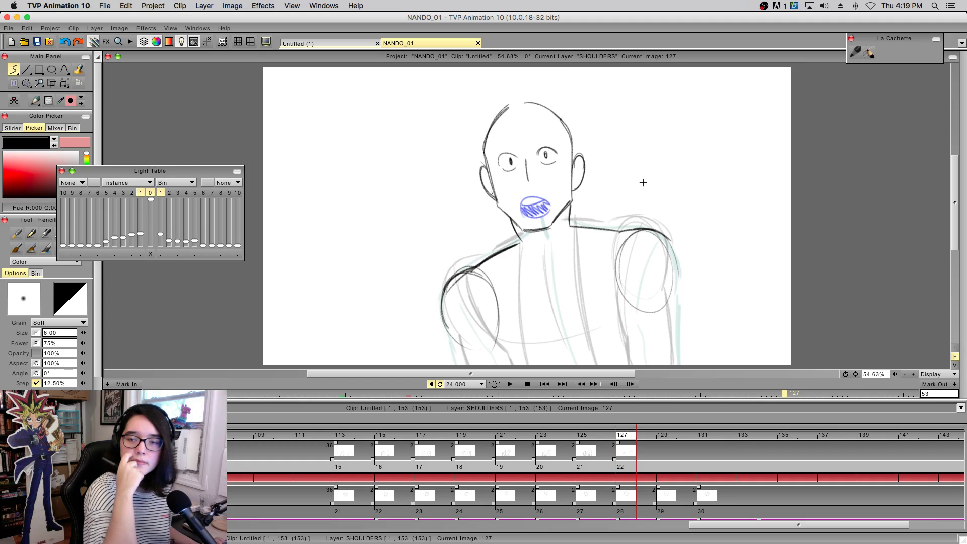
- Draw the torso centre line and the lower picture-left outer arm line in frame 127, checking against frames 123 and 125
left_click_drag(510, 220, 574, 363)
key("ctrl+z")
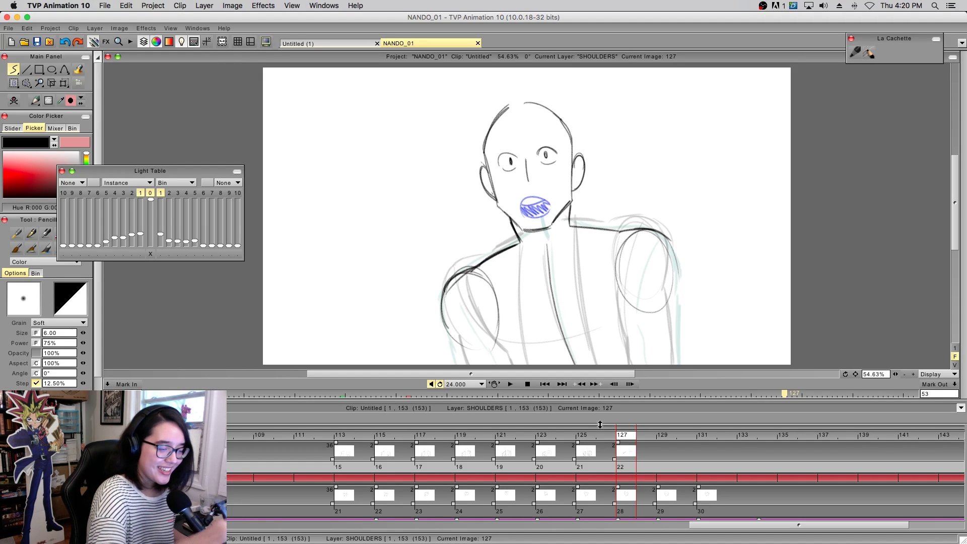
left_click_drag(452, 290, 471, 354)
key("ctrl+z")
left_click(549, 450)
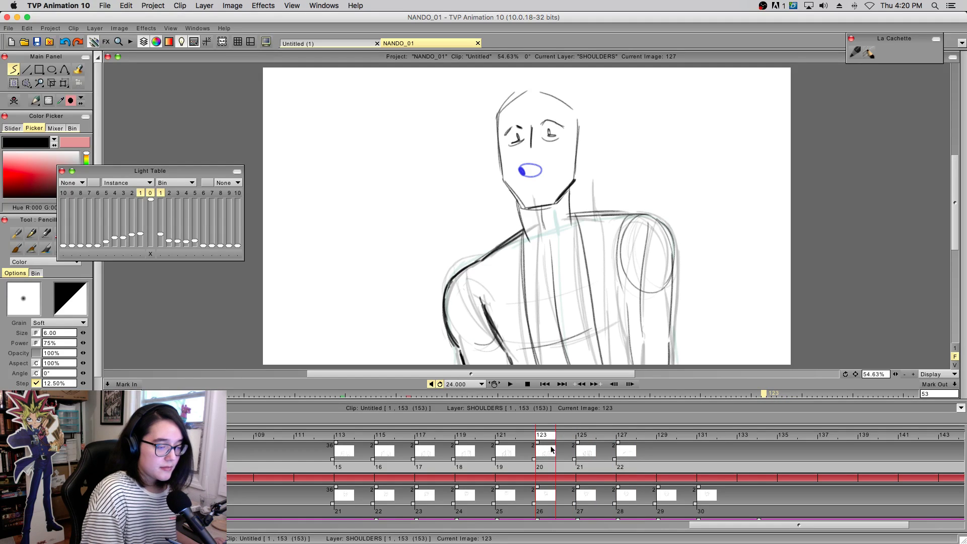
left_click(590, 451)
left_click(622, 452)
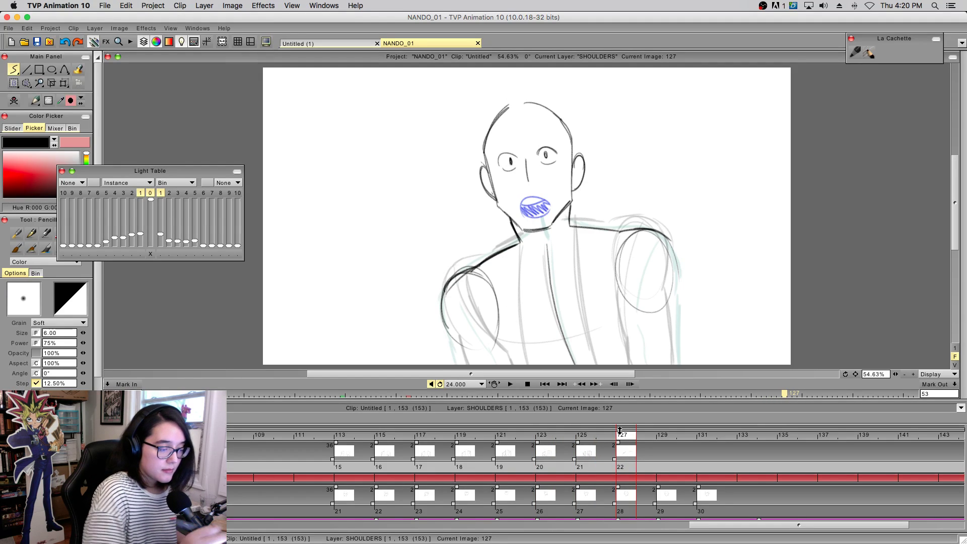
mouse_move(456, 340)
left_mouse_down()
mouse_move(482, 381)
mouse_move(474, 367)
mouse_move(496, 384)
left_mouse_up()
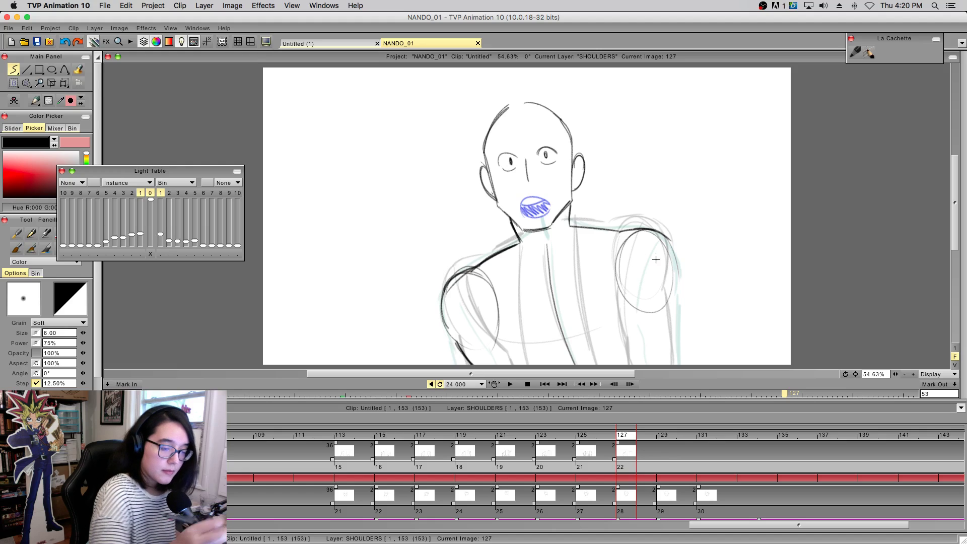
left_click_drag(674, 275, 671, 363)
key("ctrl+z")
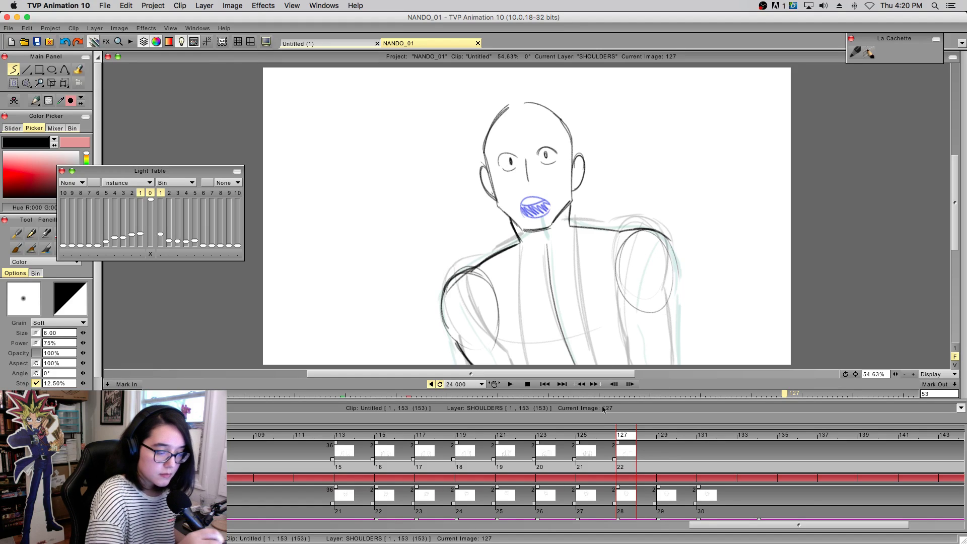
- Return to frame 125 and redraw the picture-left outer arm contour
left_click(582, 439)
left_click(566, 433)
left_click(584, 440)
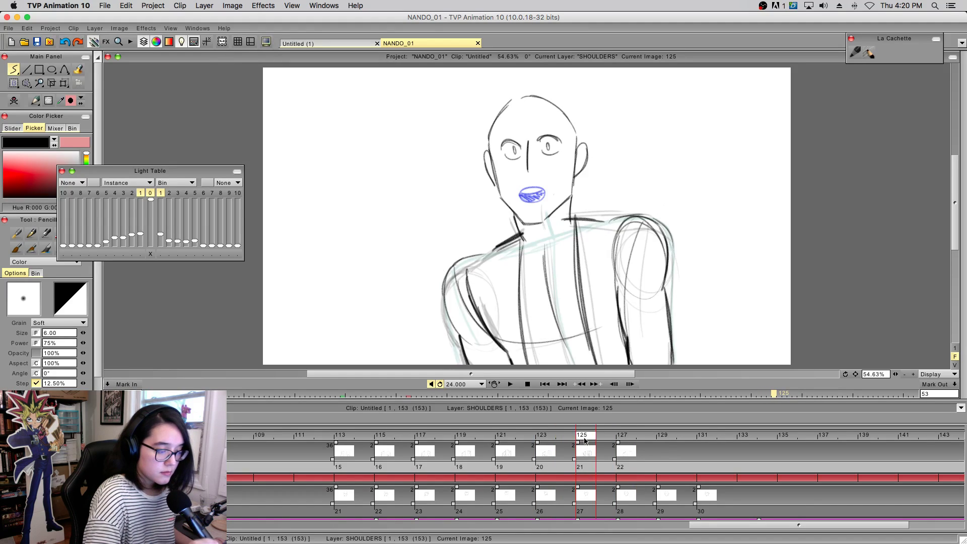
left_click_drag(458, 334, 467, 363)
key("b")
left_click_drag(442, 285, 468, 364)
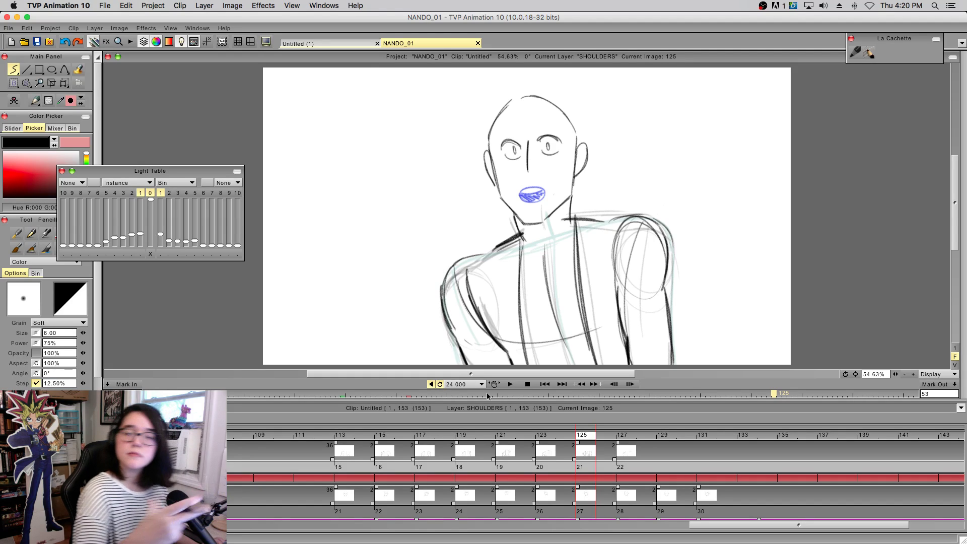
- Erase part of the picture-right arm lines in frame 125 and redraw the outer arm line
key("e")
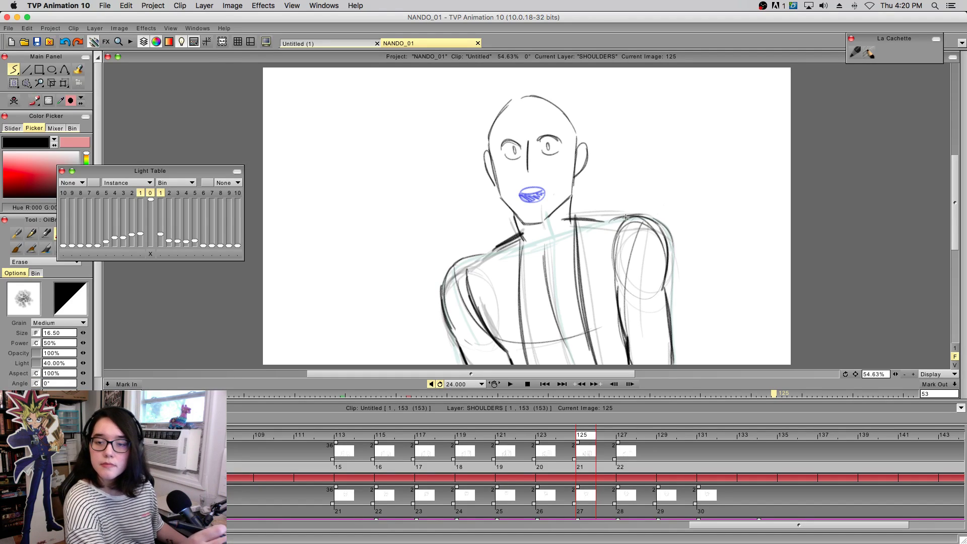
left_click_drag(663, 278, 667, 330)
left_click_drag(627, 297, 626, 337)
key("b")
left_click_drag(672, 244, 670, 364)
left_click_drag(669, 312, 670, 364)
left_click_drag(669, 323, 670, 364)
- Go back to frame 127 and draw the picture-right arm's outer and inner lines
key("Right")
key("Right")
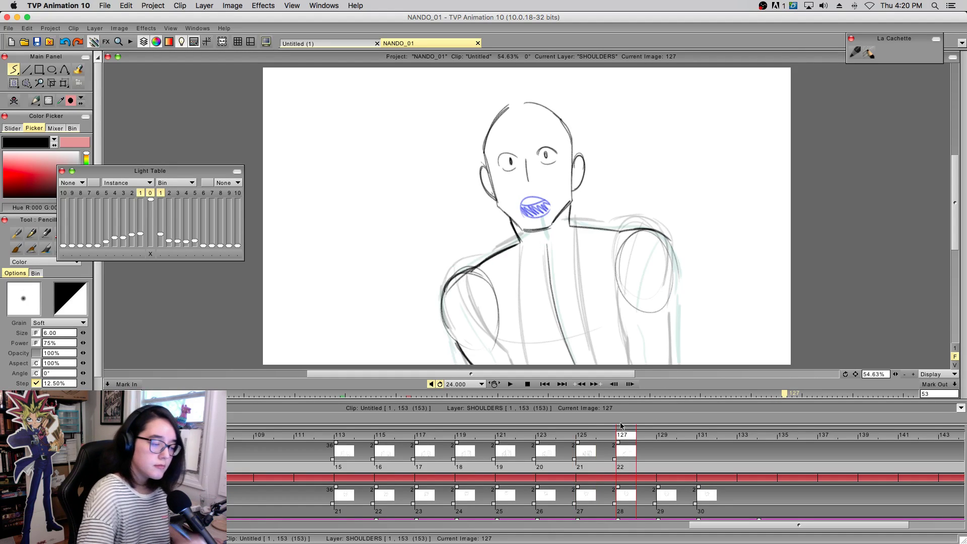
left_click_drag(456, 341, 471, 368)
key("super+z")
left_click_drag(671, 302, 673, 365)
left_click_drag(672, 303, 673, 364)
left_click_drag(618, 276, 629, 364)
- Draw the picture-left torso-side line and the lower chest curve in frame 127
left_click_drag(481, 293, 524, 363)
mouse_move(491, 322)
left_mouse_down()
mouse_move(526, 361)
mouse_move(628, 330)
left_mouse_up()
key("ctrl+z")
left_click_drag(510, 346, 564, 350)
- Draw the two long clothing lines from either side of the neck down the torso in frame 127
left_click_drag(519, 244, 529, 364)
left_click_drag(520, 267, 527, 364)
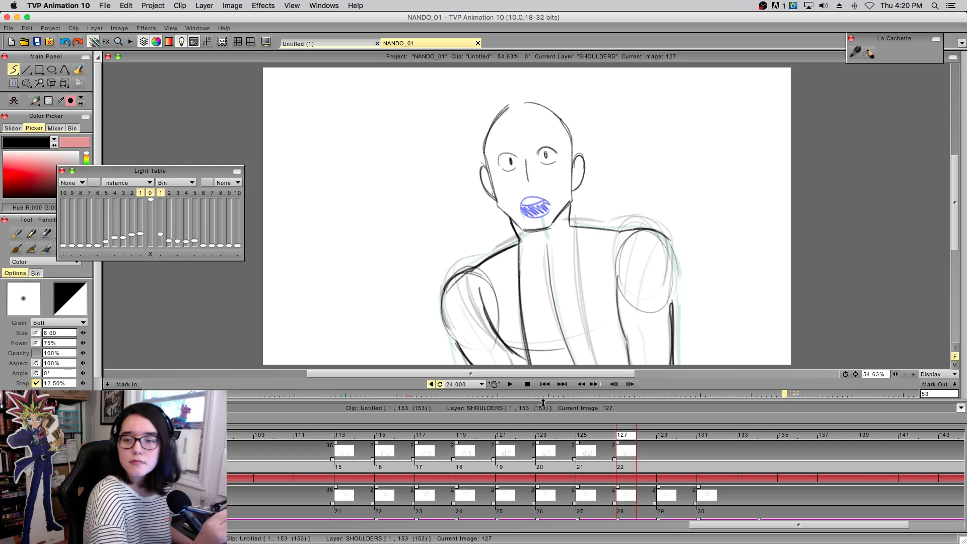
left_click_drag(572, 225, 598, 364)
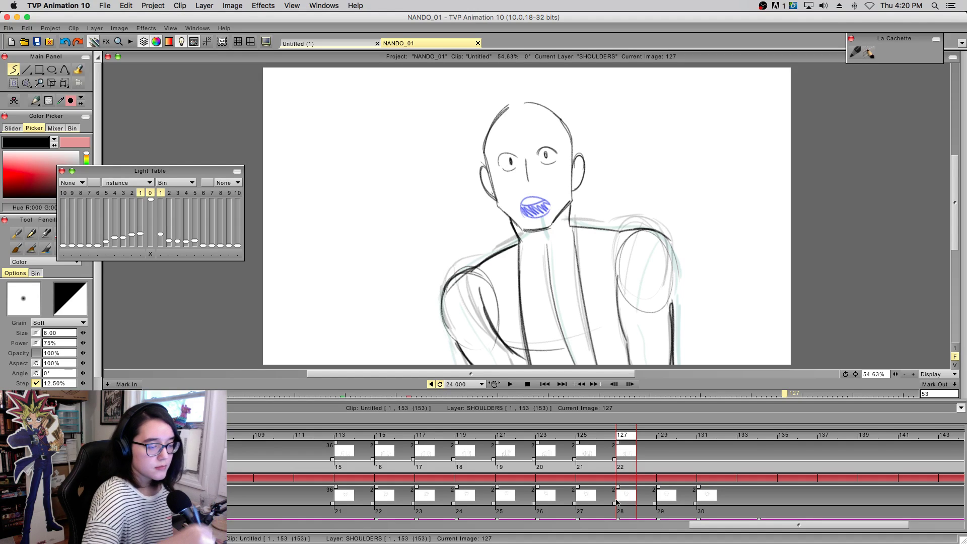
- Create a blank instance at frame 129 and sketch the picture-left shoulder and upper arm contour
mouse_move(623, 437)
left_mouse_down()
mouse_move(592, 445)
mouse_move(638, 450)
mouse_move(300, 472)
mouse_move(673, 497)
mouse_move(719, 510)
mouse_move(726, 496)
mouse_move(640, 490)
mouse_move(672, 487)
left_mouse_up()
key("Insert")
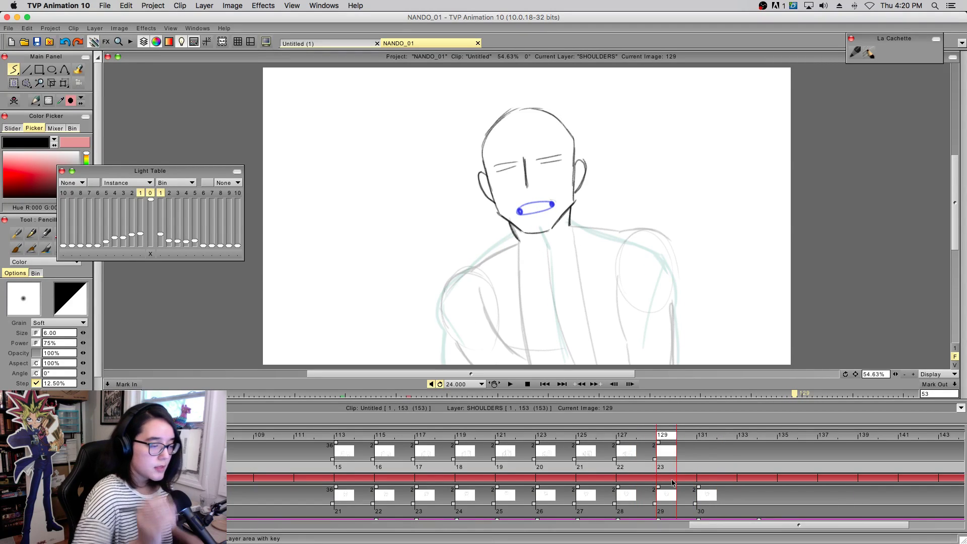
mouse_move(514, 236)
left_mouse_down()
mouse_move(437, 335)
mouse_move(457, 285)
mouse_move(451, 297)
left_mouse_up()
key("ctrl+z")
left_click_drag(486, 259, 436, 328)
left_click_drag(445, 304, 447, 339)
left_click_drag(437, 323, 470, 274)
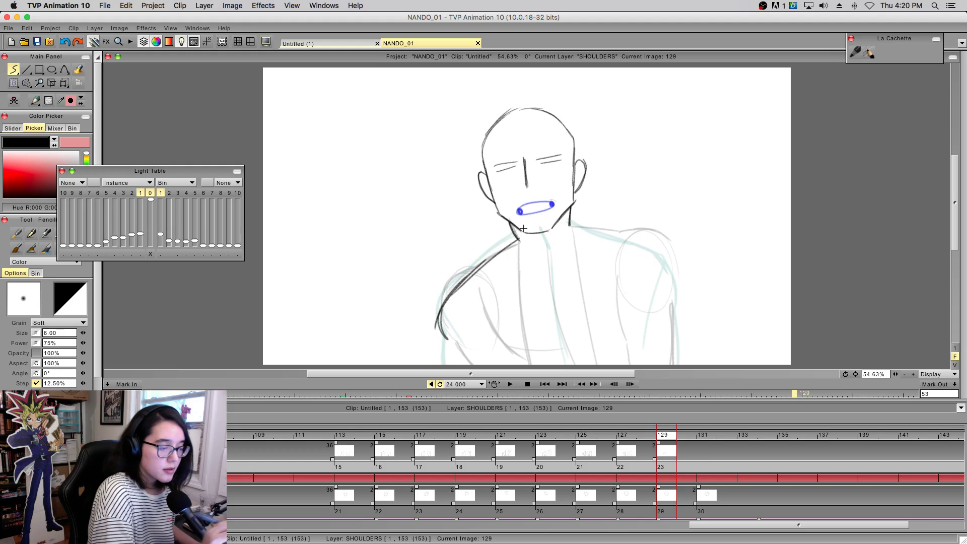
- Draw the picture-right shoulder contour from the neck down to the upper arm in frame 129
left_click_drag(572, 226, 645, 251)
mouse_move(590, 230)
left_mouse_down()
mouse_move(673, 276)
mouse_move(630, 238)
mouse_move(667, 268)
mouse_move(644, 240)
mouse_move(637, 248)
mouse_move(675, 281)
left_mouse_up()
key("ctrl+z")
left_click_drag(655, 244, 678, 303)
- Clean up the picture-left shoulder contour in frame 129 by erasing its excess inner strokes
mouse_move(440, 327)
left_mouse_down()
mouse_move(449, 284)
mouse_move(441, 327)
mouse_move(461, 284)
mouse_move(450, 290)
mouse_move(469, 276)
left_mouse_up()
key("ctrl+z")
key("ctrl+z")
key("e")
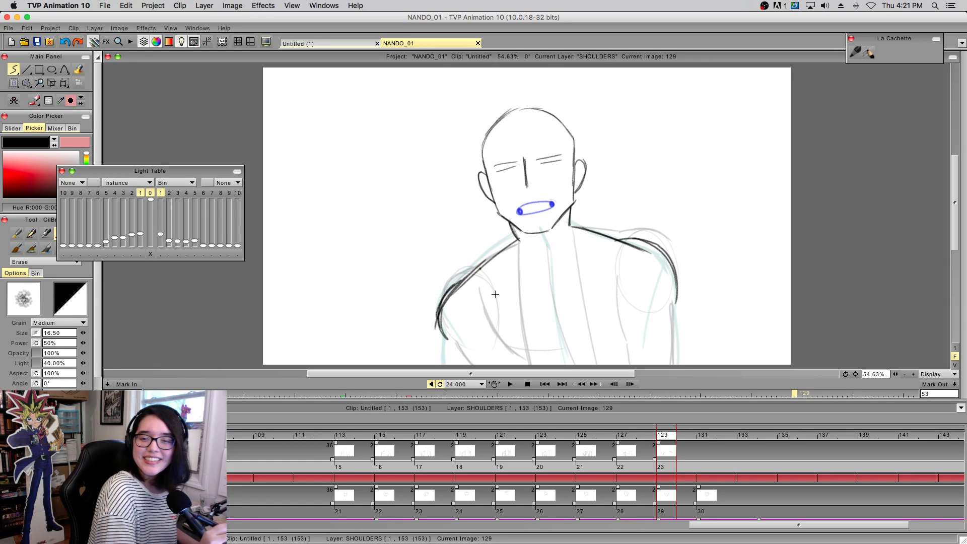
left_click_drag(447, 312, 487, 267)
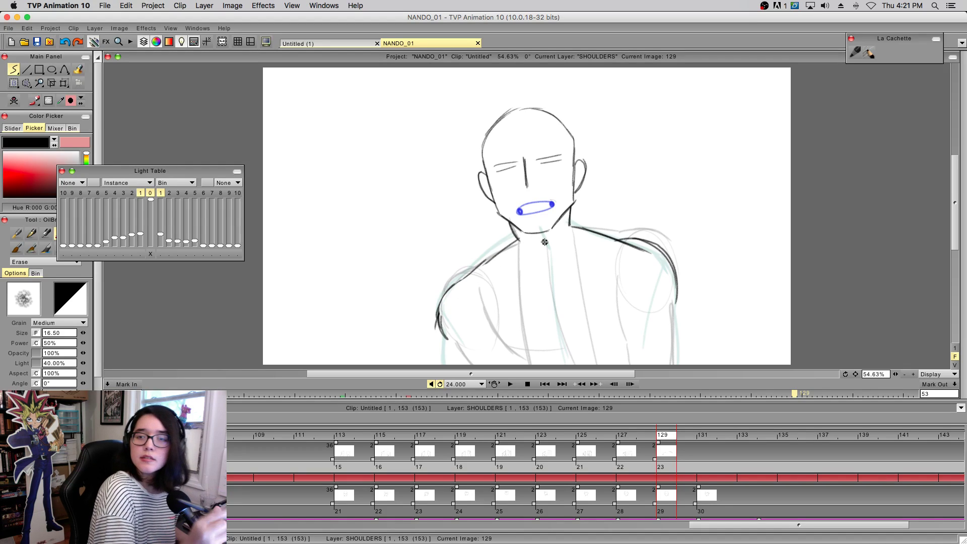
key("e")
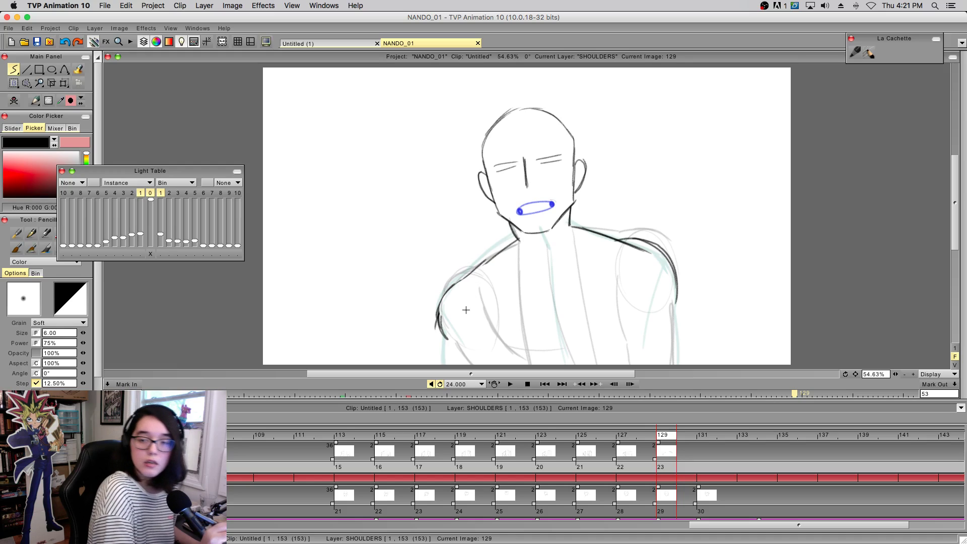
- Darken both shoulder outlines on frame 129 of the SHOULDERS layer and draw the inner line of the left arm
mouse_move(465, 277)
left_mouse_down()
mouse_move(438, 316)
mouse_move(503, 251)
left_mouse_up()
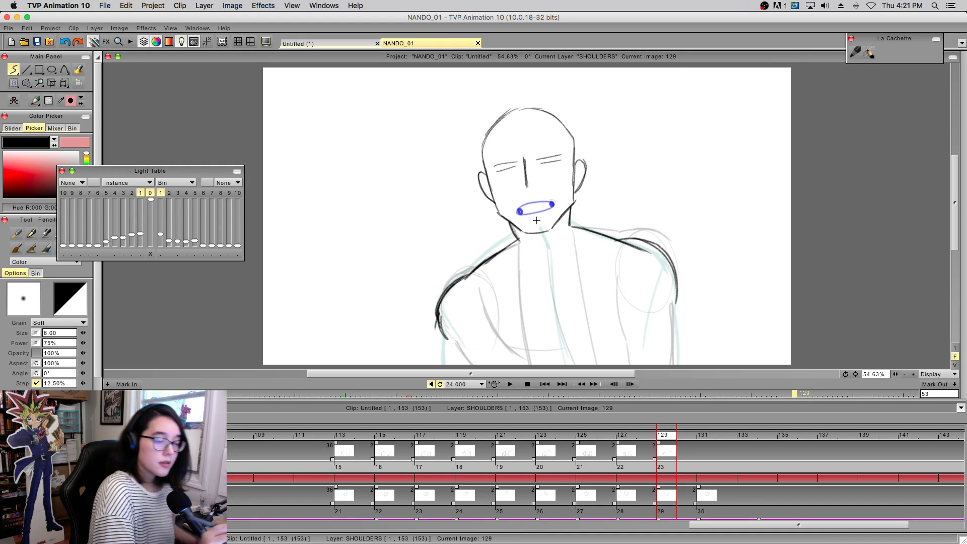
mouse_move(624, 240)
left_mouse_down()
mouse_move(665, 260)
mouse_move(677, 302)
left_mouse_up()
left_click_drag(478, 308, 506, 365)
mouse_move(476, 310)
left_mouse_down()
mouse_move(489, 333)
mouse_move(483, 318)
mouse_move(511, 379)
left_mouse_up()
key("super+z")
key("super+z")
key("super+z")
key("super+z")
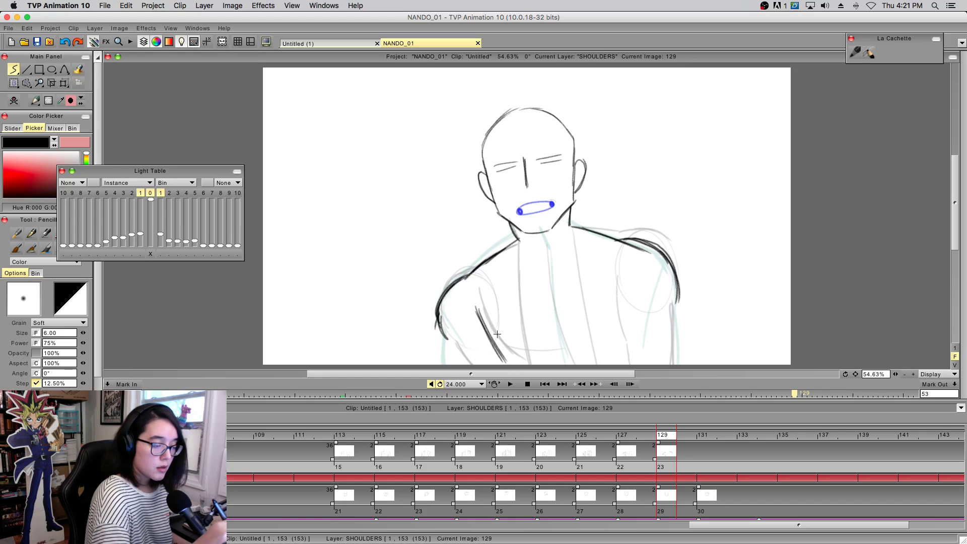
left_click_drag(485, 313, 513, 364)
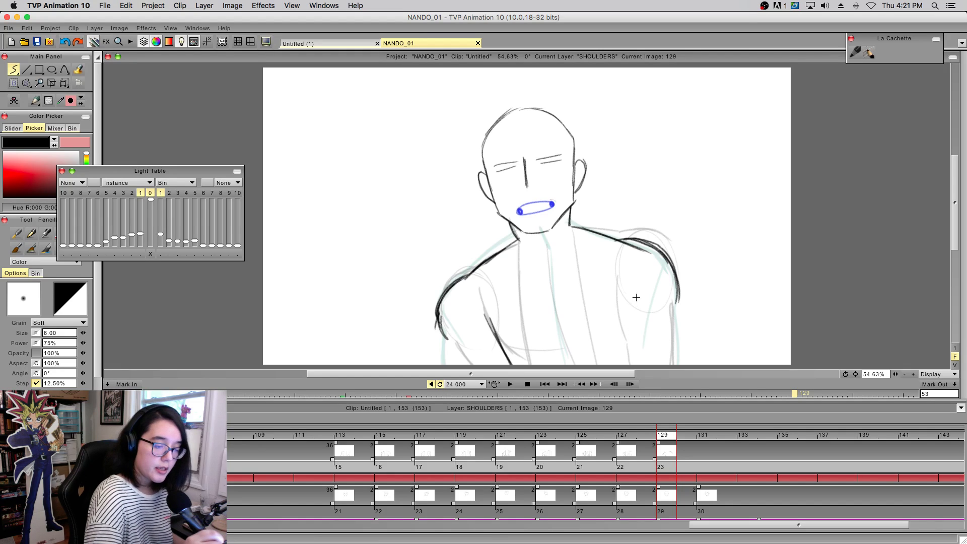
- Draw the curved inner line of the right arm and the remaining side lines of both arms on frame 129
mouse_move(653, 253)
left_mouse_down()
mouse_move(638, 329)
mouse_move(621, 324)
mouse_move(633, 363)
left_mouse_up()
mouse_move(447, 314)
left_mouse_down()
mouse_move(474, 364)
mouse_move(458, 396)
left_mouse_up()
key("super+z")
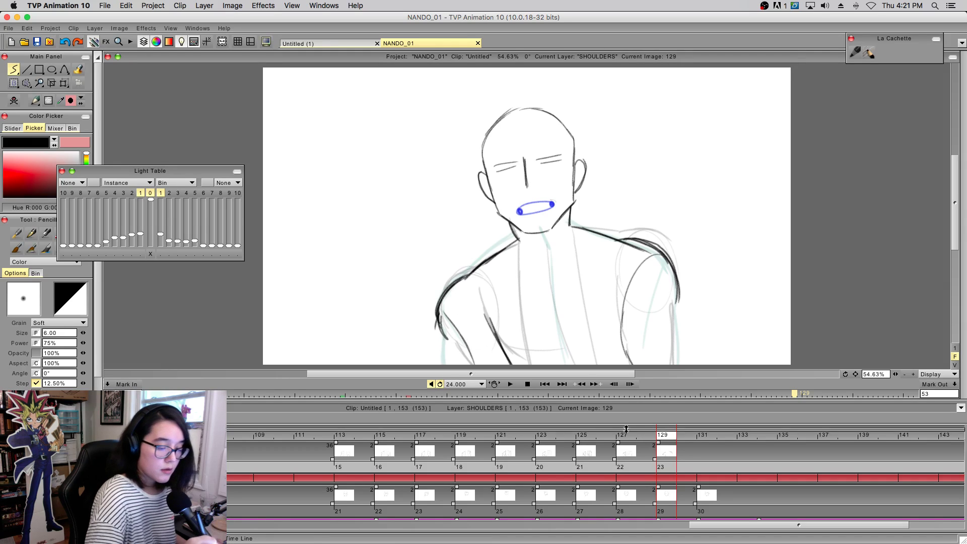
left_click_drag(448, 339, 458, 366)
left_click_drag(672, 302, 672, 338)
key("super+z")
left_click_drag(675, 304, 672, 370)
- Add a new drawing at frame 131 and sketch the left shoulder and arm plus the torso's centre line
mouse_move(617, 439)
left_mouse_down()
mouse_move(485, 439)
mouse_move(699, 444)
mouse_move(703, 457)
left_mouse_up()
key("BackSpace")
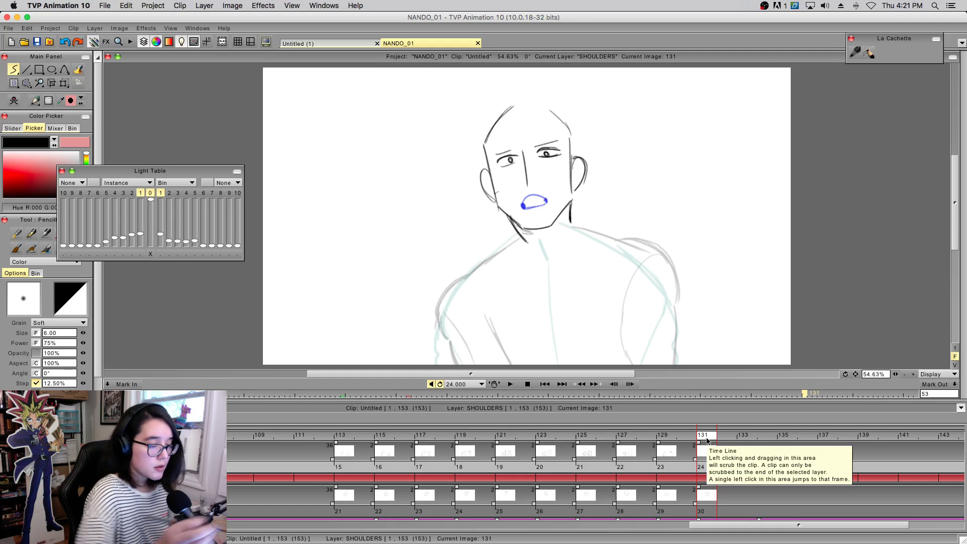
mouse_move(522, 234)
left_mouse_down()
mouse_move(435, 312)
mouse_move(457, 288)
mouse_move(432, 317)
mouse_move(446, 356)
mouse_move(428, 328)
mouse_move(427, 375)
left_mouse_up()
left_click_drag(542, 240, 559, 365)
left_click_drag(466, 317, 494, 363)
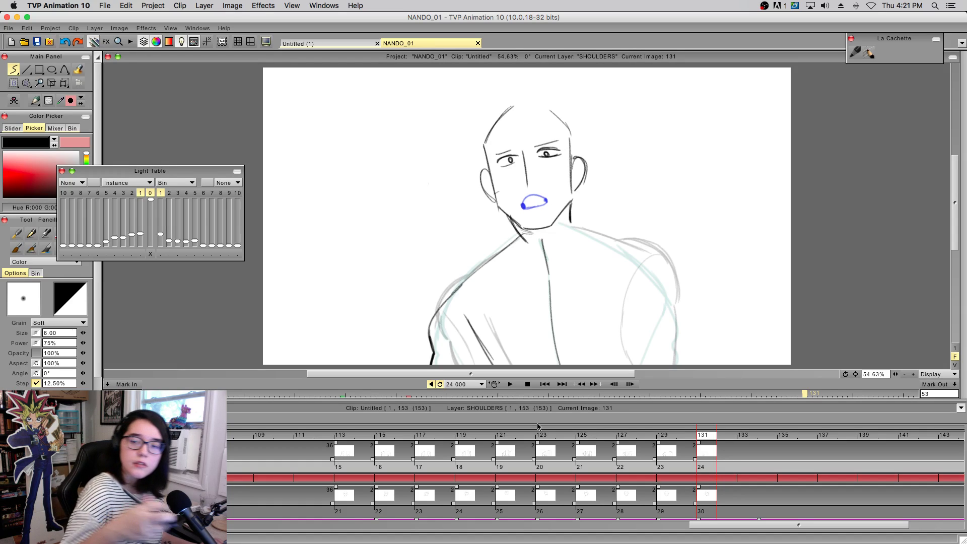
- Draw the right shoulder and outer arm on frame 131, and add the curved lines where both arms meet the torso
left_click_drag(572, 225, 633, 255)
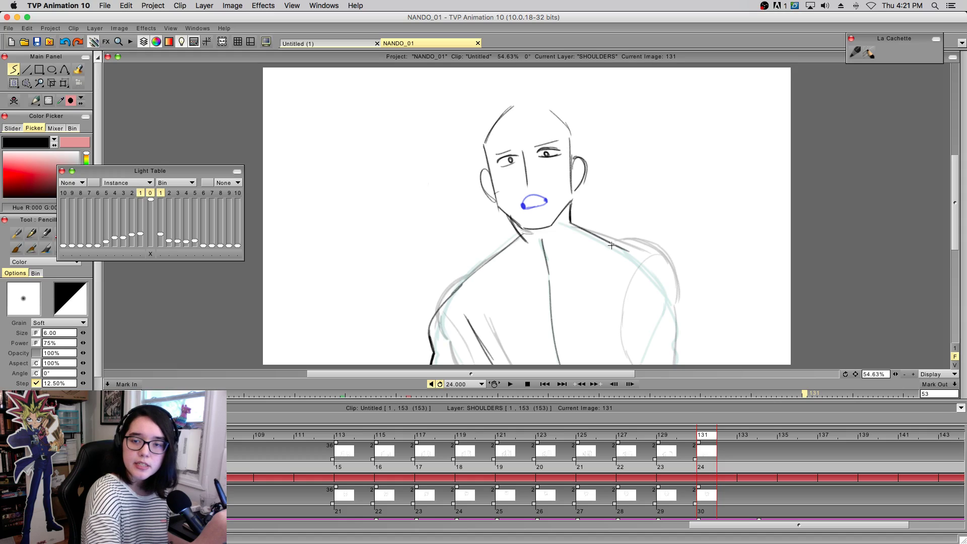
left_click_drag(571, 223, 633, 255)
key("super+z")
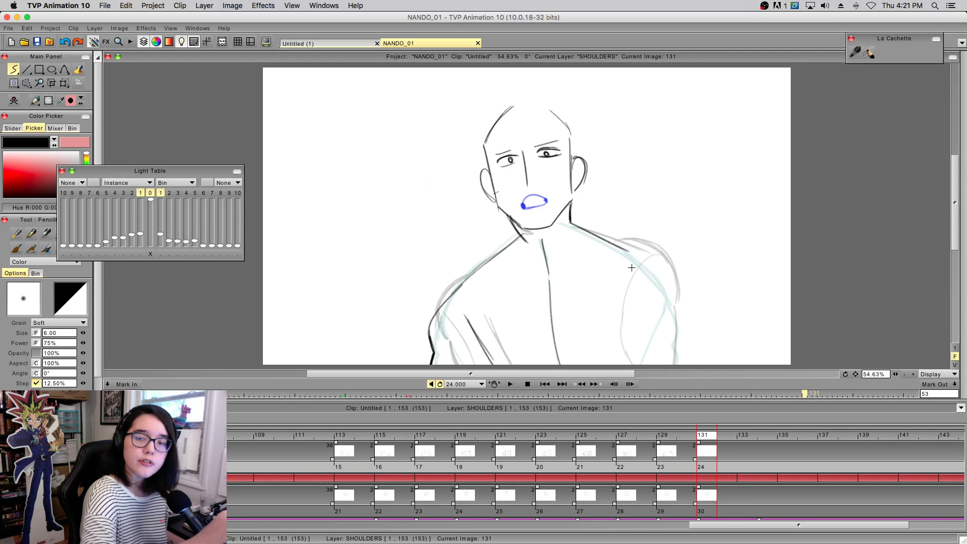
mouse_move(574, 223)
left_mouse_down()
mouse_move(635, 251)
mouse_move(673, 291)
left_mouse_up()
key("super+z")
left_click_drag(642, 257, 680, 311)
left_click_drag(664, 280, 678, 347)
key("super+z")
key("super+z")
key("super+z")
mouse_move(672, 285)
left_mouse_down()
mouse_move(686, 320)
mouse_move(685, 364)
left_mouse_up()
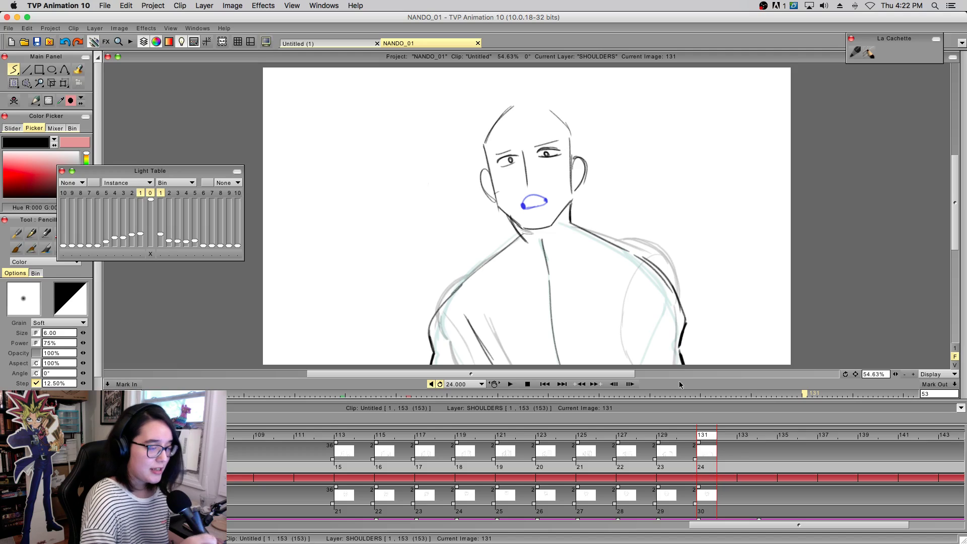
mouse_move(673, 291)
left_mouse_down()
mouse_move(622, 346)
mouse_move(654, 295)
left_mouse_up()
left_click_drag(431, 319, 474, 342)
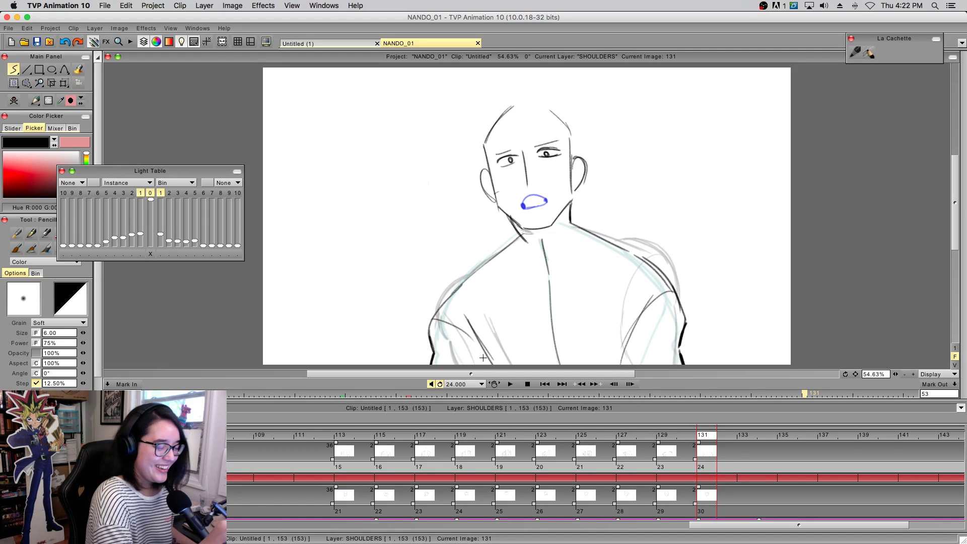
- Compare the neighbouring frames and add an empty drawing at frame 133 of the SHOULDERS layer
left_click(675, 437)
left_click(703, 438)
left_click(741, 438)
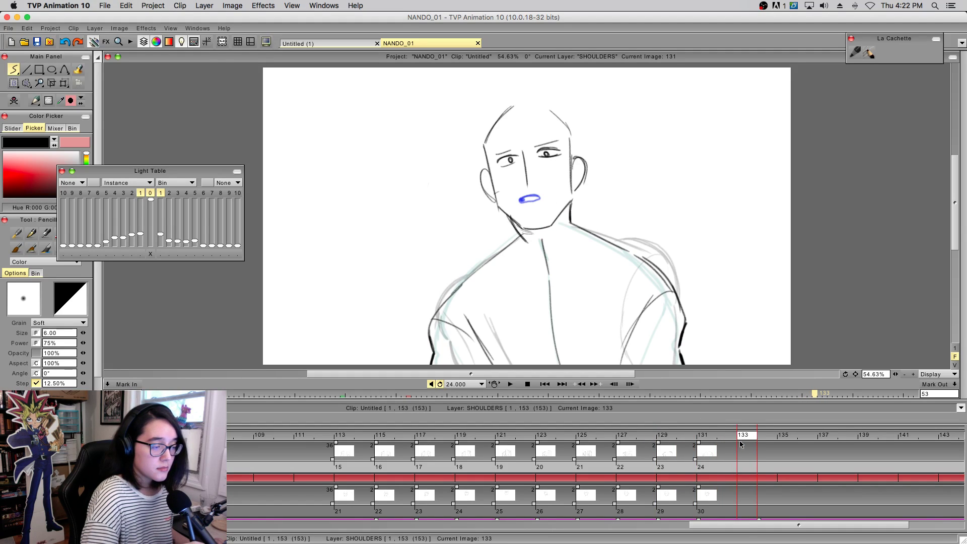
left_click_drag(731, 441, 745, 458)
key("BackSpace")
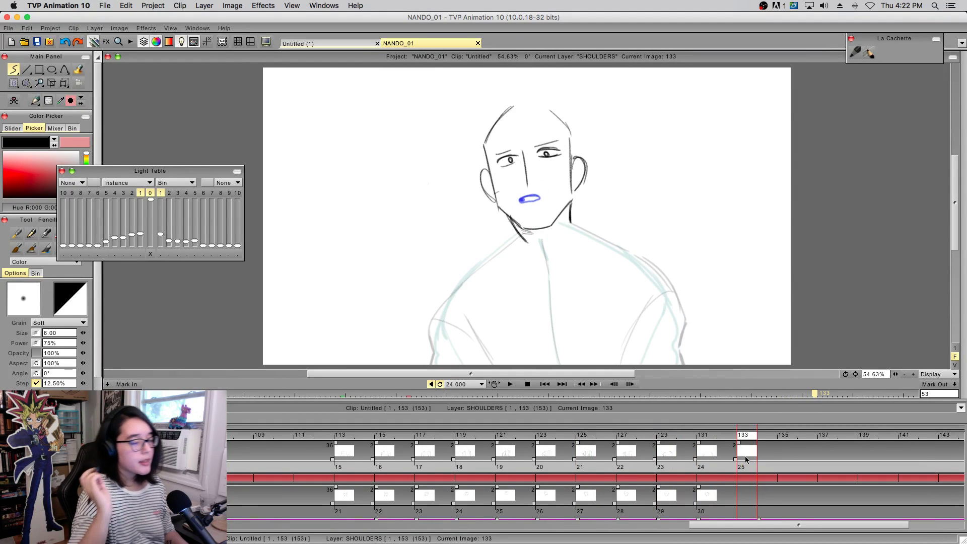
- Show the second previous drawing on the light table and draw the left shoulder outline up to the neck on frame 133
left_click_drag(428, 332, 436, 297)
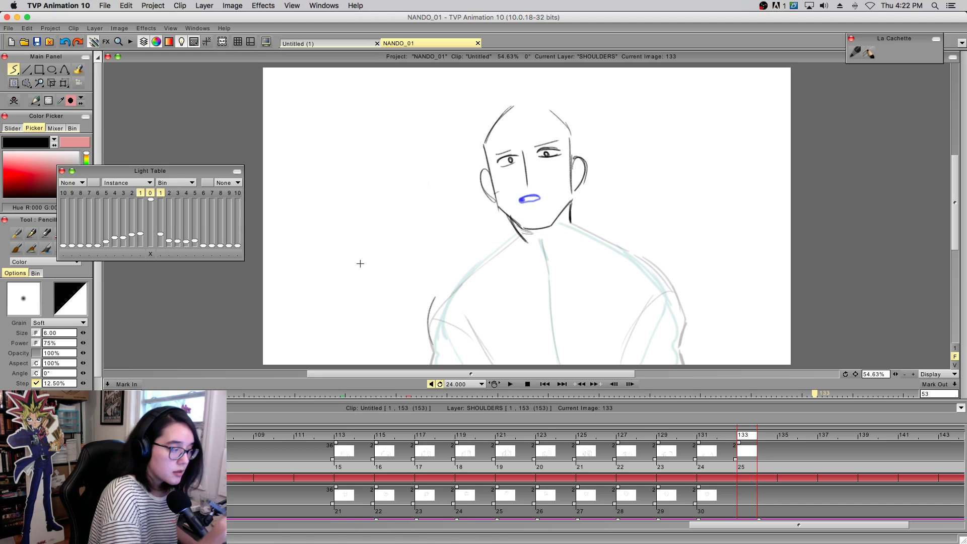
key("super+z")
left_click(132, 194)
left_click_drag(434, 341, 440, 301)
key("super+z")
mouse_move(435, 343)
left_mouse_down()
mouse_move(441, 301)
mouse_move(511, 242)
left_mouse_up()
key("super+z")
left_click_drag(470, 275, 521, 235)
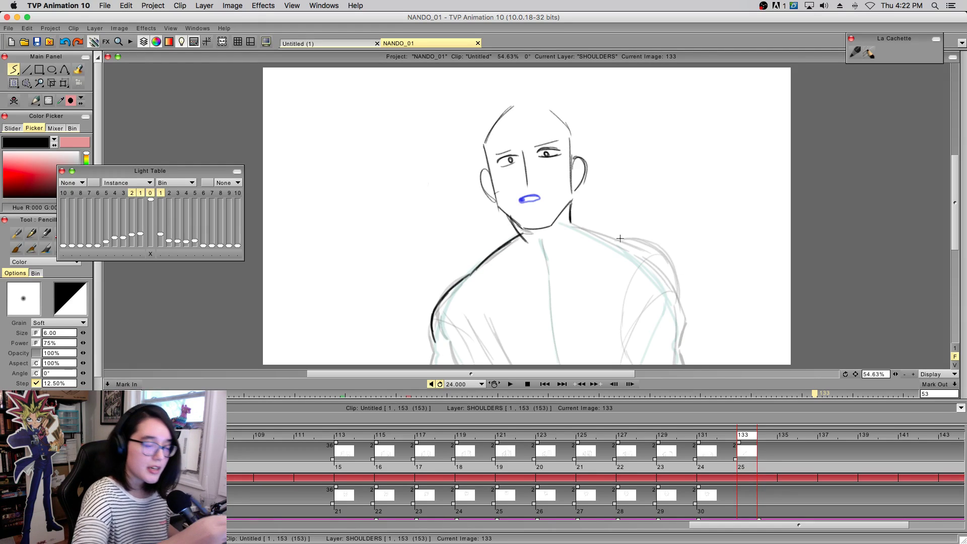
- Draw the right shoulder outline from the neck down on frame 133 and extend the outer lines of both arms
left_click_drag(569, 223, 627, 245)
key("super+z")
left_click_drag(571, 224, 629, 246)
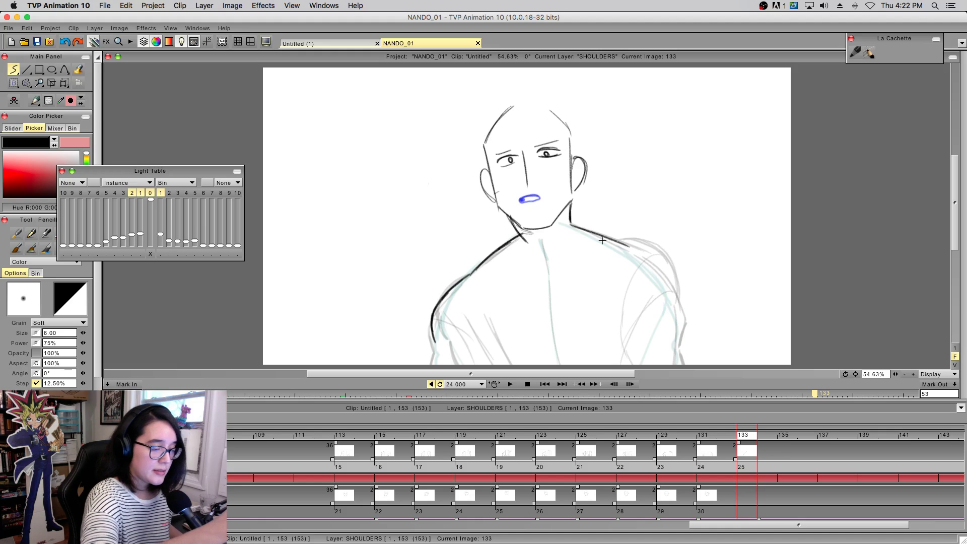
key("super+z")
left_click_drag(571, 223, 629, 249)
key("super+z")
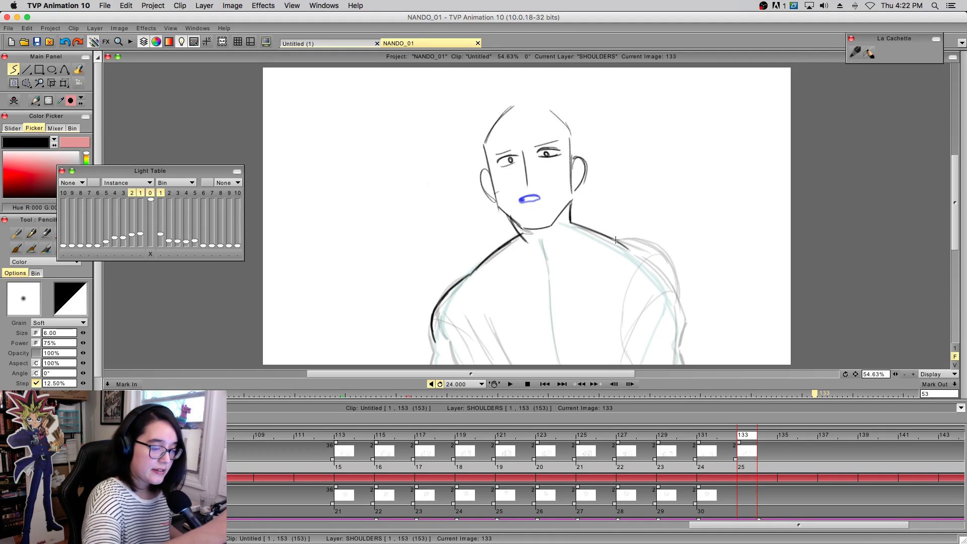
key("super+z")
mouse_move(571, 223)
left_mouse_down()
mouse_move(657, 254)
mouse_move(679, 298)
left_mouse_up()
key("super+z")
key("super+z")
key("super+z")
key("super+z")
mouse_move(624, 244)
left_mouse_down()
mouse_move(654, 252)
mouse_move(678, 306)
left_mouse_up()
key("super+z")
mouse_move(655, 254)
left_mouse_down()
mouse_move(679, 296)
mouse_move(679, 330)
left_mouse_up()
left_click_drag(436, 348, 438, 366)
left_click_drag(680, 328, 677, 346)
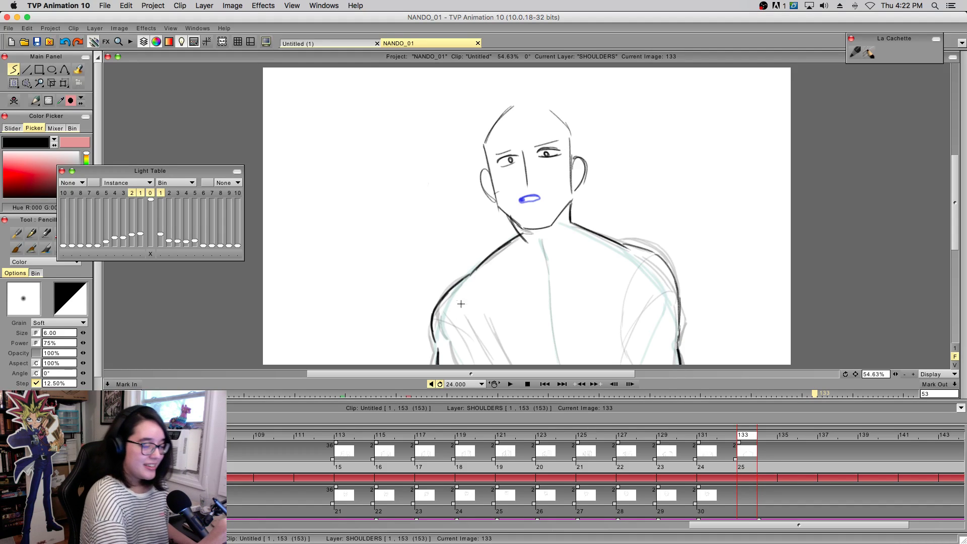
- Return to frame 129 and draw two long lines from the neck down the front of the torso
left_click(667, 443)
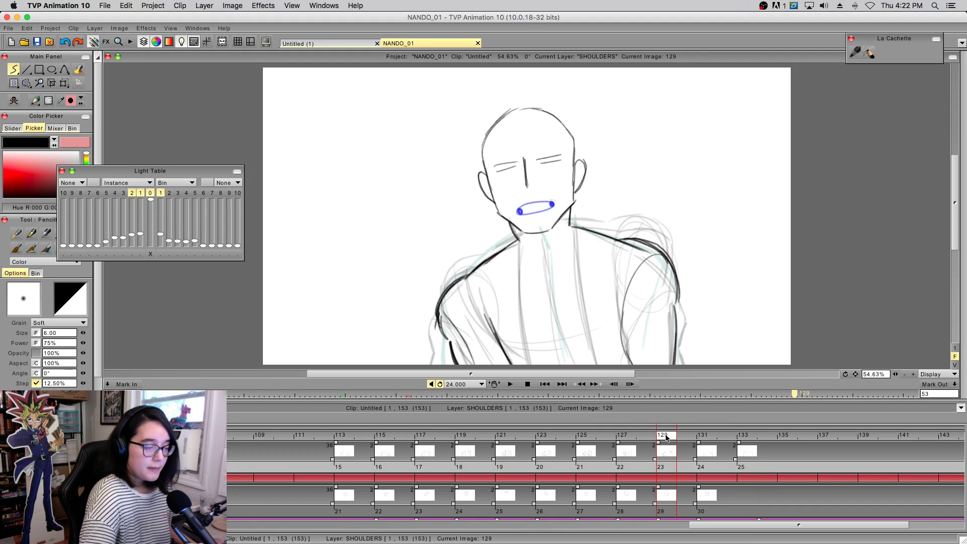
left_click(618, 438)
left_click(667, 440)
left_click_drag(518, 240, 514, 364)
left_click_drag(570, 226, 604, 364)
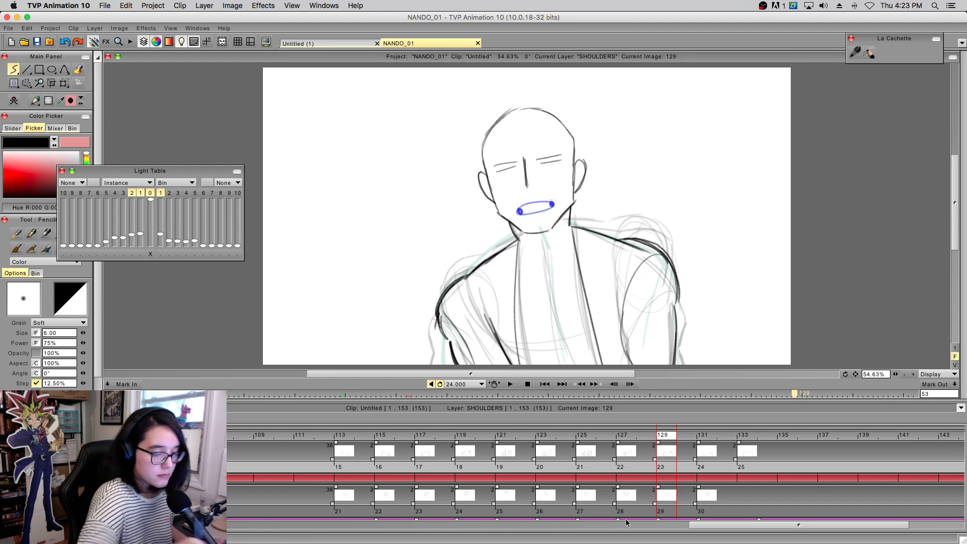
- Draw the same pair of vertical torso lines from the neck down on frames 131 and 133
left_click(697, 435)
left_click_drag(519, 240, 514, 364)
left_click_drag(571, 223, 597, 363)
left_click(744, 434)
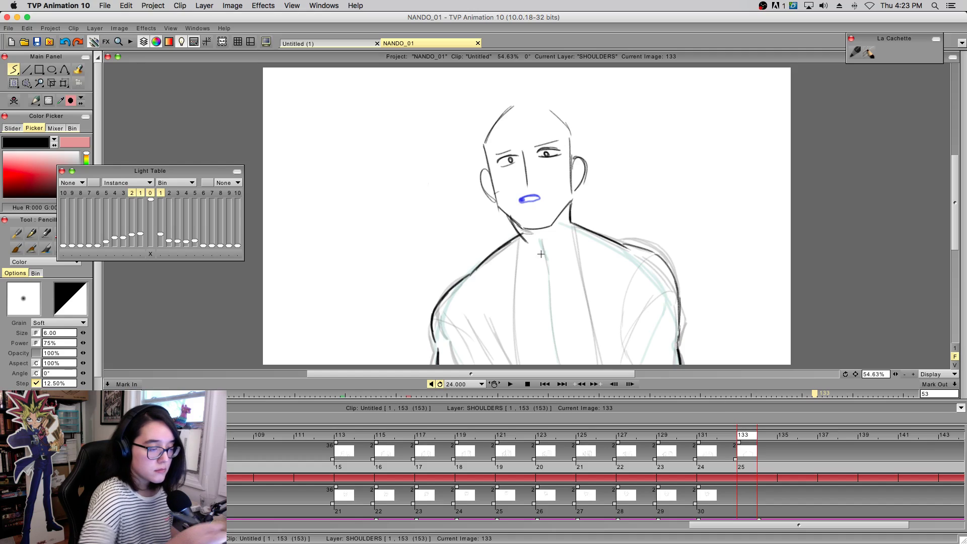
left_click_drag(519, 236, 517, 363)
left_click_drag(572, 225, 592, 363)
key("super+z")
key("super+z")
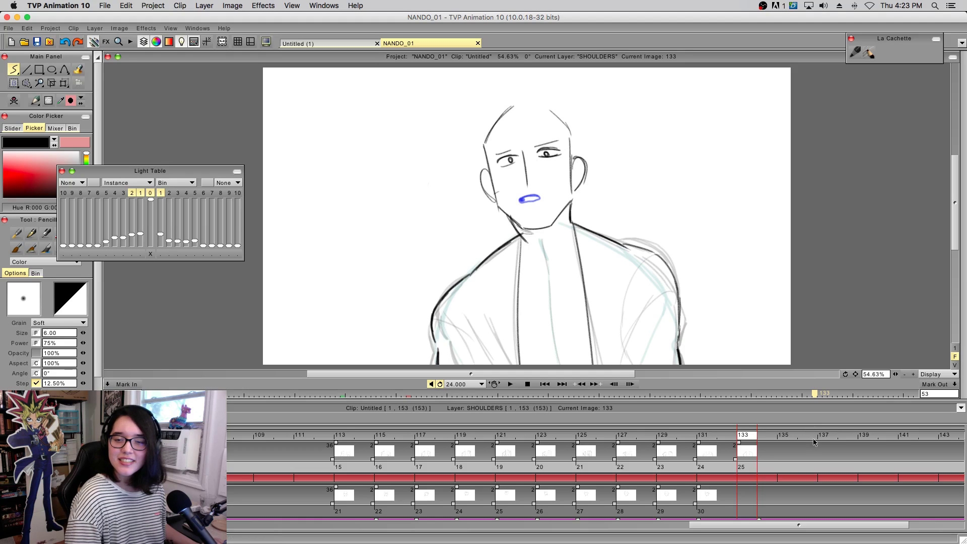
- Erase the right shoulder's outer curve on frame 133 and redraw it wider
mouse_move(742, 438)
left_mouse_down()
mouse_move(384, 437)
mouse_move(774, 453)
mouse_move(712, 452)
mouse_move(749, 454)
left_mouse_up()
key("e")
mouse_move(652, 252)
left_mouse_down()
mouse_move(630, 244)
mouse_move(678, 287)
left_mouse_up()
key("e")
mouse_move(624, 245)
left_mouse_down()
mouse_move(671, 275)
mouse_move(642, 254)
mouse_move(681, 309)
mouse_move(677, 282)
mouse_move(680, 327)
mouse_move(676, 274)
mouse_move(680, 336)
left_mouse_up()
key("e")
key("e")
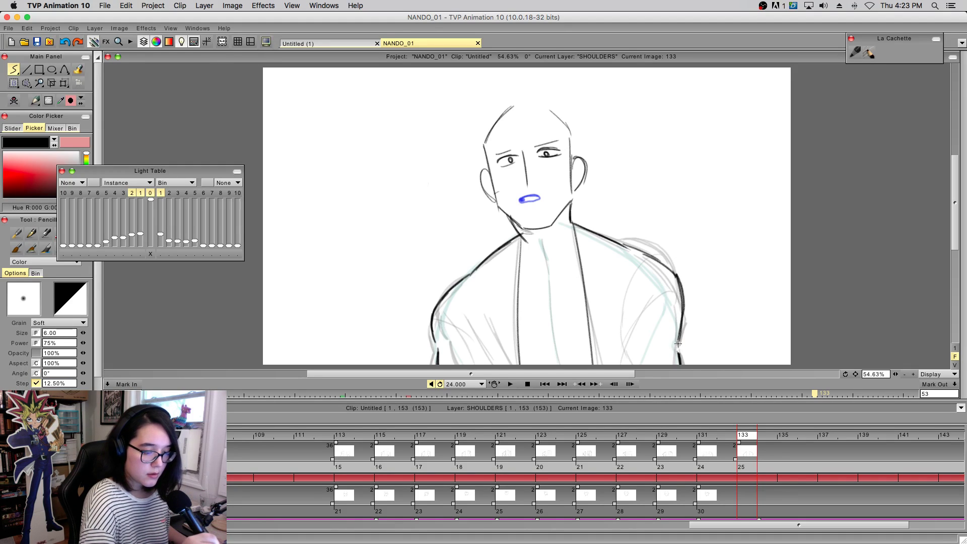
- Check the motion, then sketch the shoulder ovals, inner arm lines and lower chest line on frame 133
mouse_move(734, 439)
left_mouse_down()
mouse_move(721, 440)
mouse_move(743, 447)
mouse_move(566, 445)
left_mouse_up()
mouse_move(649, 436)
left_mouse_down()
mouse_move(527, 436)
mouse_move(244, 474)
mouse_move(447, 470)
mouse_move(776, 486)
mouse_move(687, 491)
mouse_move(730, 478)
mouse_move(727, 467)
left_mouse_up()
left_click_drag(443, 348, 438, 295)
left_click_drag(638, 324, 681, 332)
mouse_move(466, 302)
left_mouse_down()
mouse_move(476, 353)
mouse_move(491, 364)
left_mouse_up()
left_click_drag(669, 269, 635, 358)
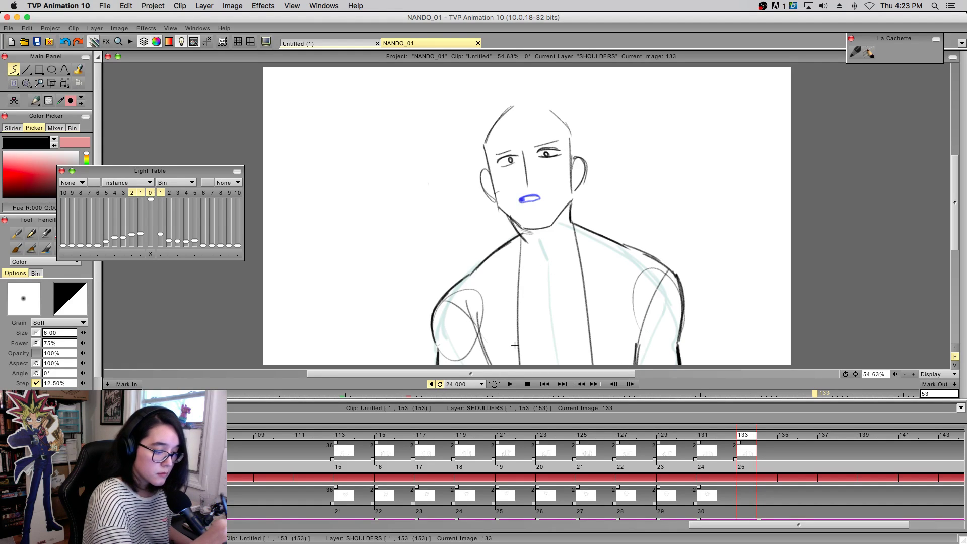
left_click_drag(534, 351, 621, 343)
- Add the torso's centre line and extend both inner arm lines on frame 129
mouse_move(704, 436)
left_mouse_down()
mouse_move(621, 426)
mouse_move(596, 463)
mouse_move(761, 466)
mouse_move(710, 478)
mouse_move(627, 474)
mouse_move(705, 485)
left_mouse_up()
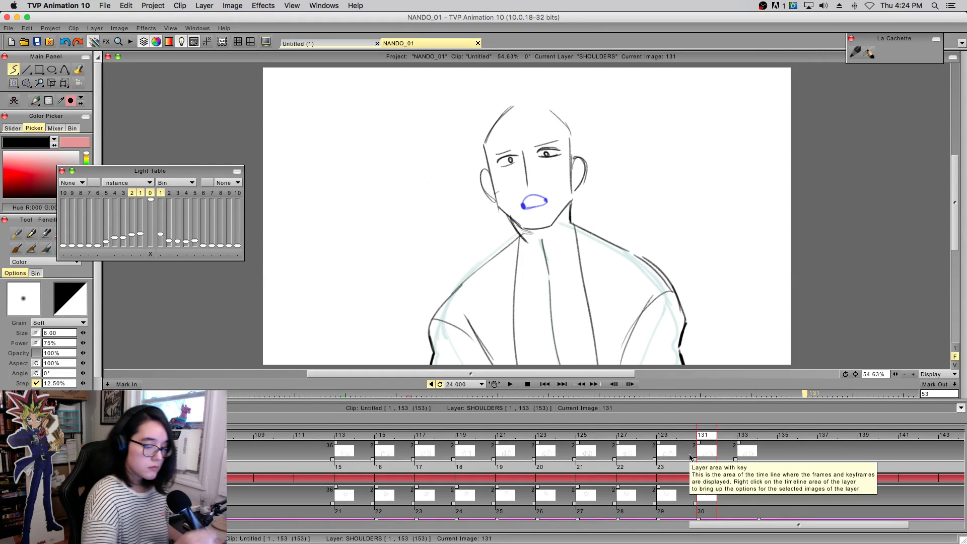
left_click(663, 433)
mouse_move(540, 230)
left_mouse_down()
mouse_move(557, 270)
mouse_move(546, 271)
mouse_move(548, 263)
mouse_move(551, 358)
left_mouse_up()
left_click_drag(486, 314, 521, 360)
left_click_drag(623, 330, 613, 366)
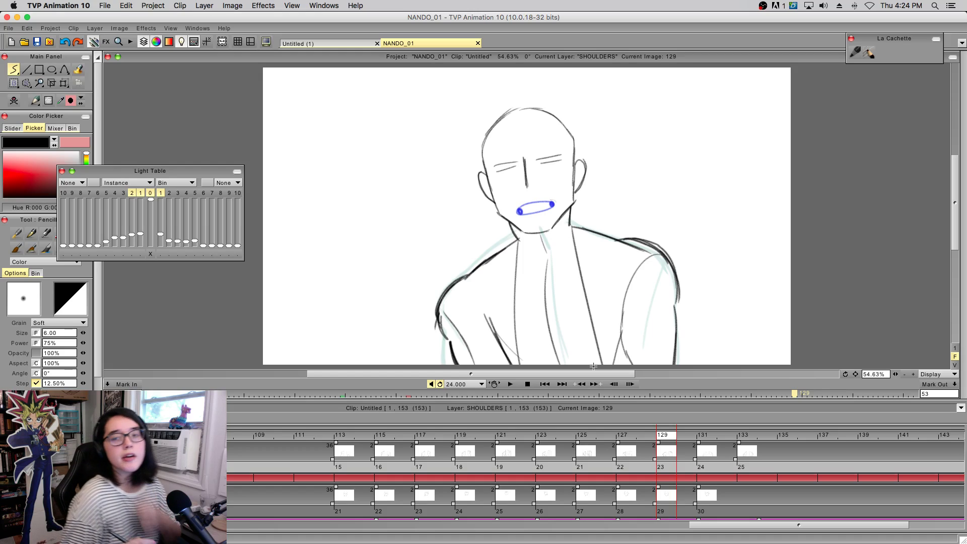
- Scrub through the timeline and play back the animation to check the shoulder movement
left_click_drag(925, 543, 926, 538)
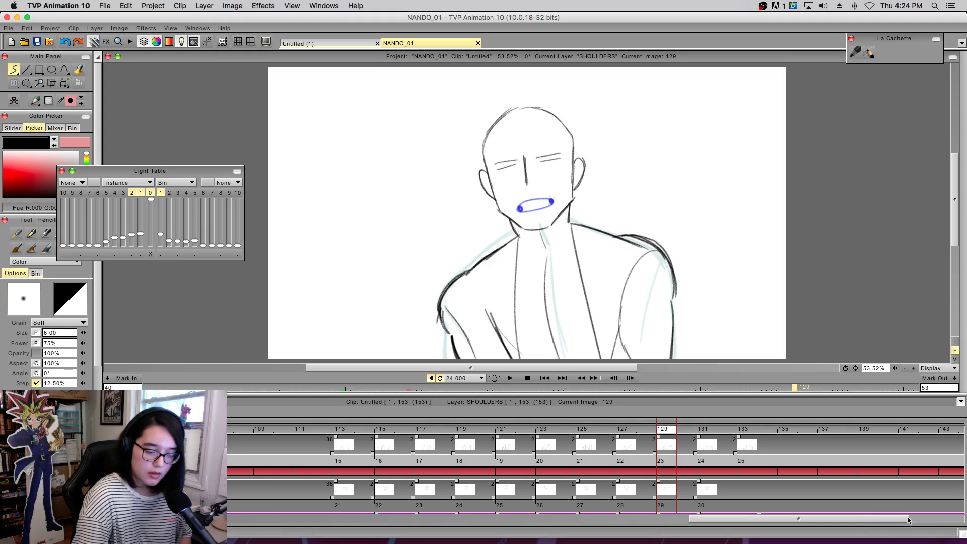
left_click_drag(879, 524, 794, 520)
mouse_move(659, 430)
left_mouse_down()
mouse_move(966, 430)
mouse_move(317, 429)
left_mouse_up()
left_click_drag(382, 421, 775, 428)
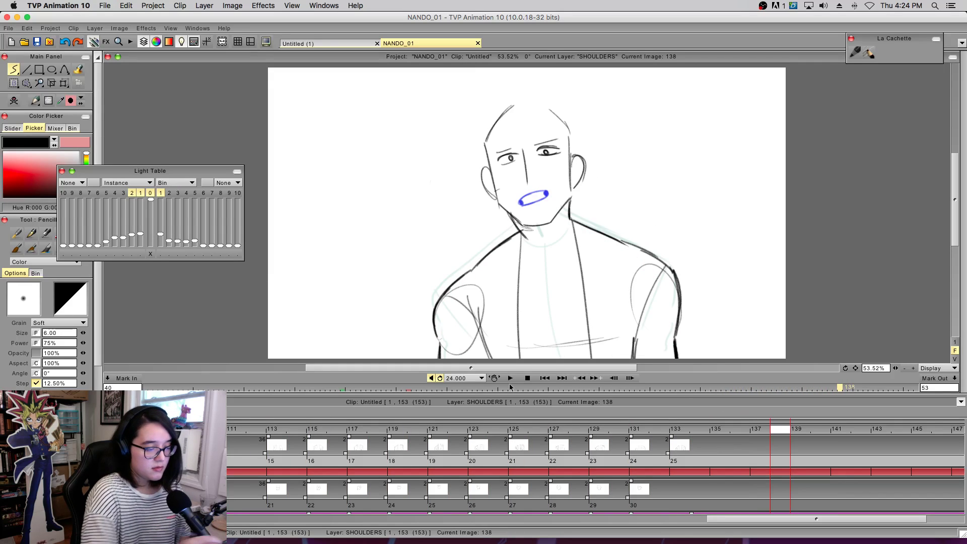
left_click(511, 378)
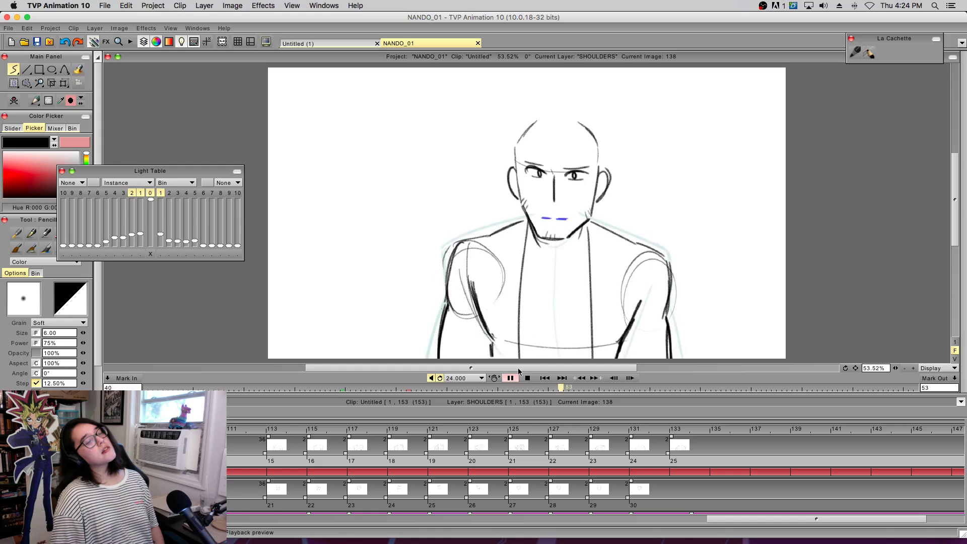
left_click(510, 377)
- Hide the light blue guide lines and play back the animation again
scroll(595, 474, "down", 4)
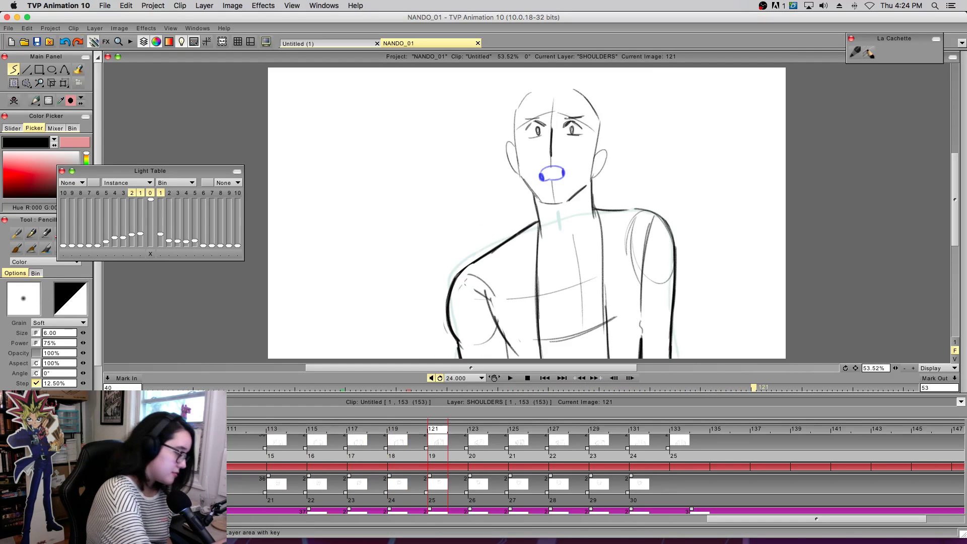
scroll(594, 473, "down", 1)
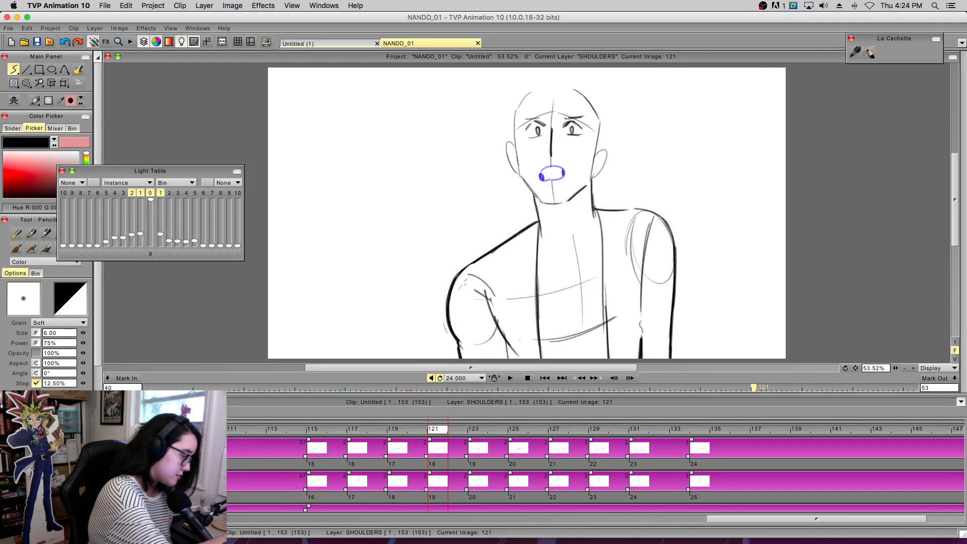
left_click(510, 379)
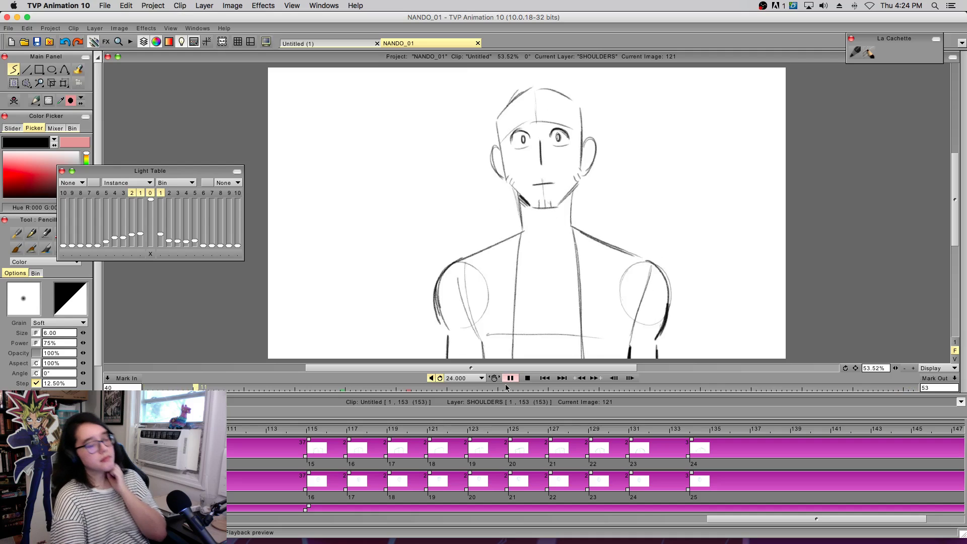
left_click(510, 378)
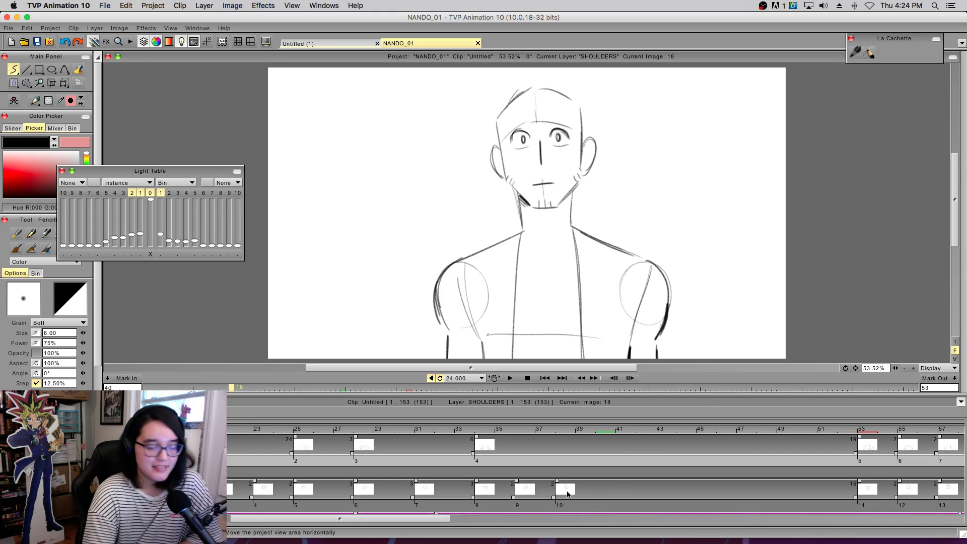
- Redraw both outer arm lines closer to the body on frame 133 and erase the old shoulder outlines
left_click_drag(447, 521, 627, 522)
mouse_move(607, 430)
left_mouse_down()
mouse_move(486, 457)
mouse_move(966, 446)
mouse_move(778, 431)
mouse_move(797, 415)
left_mouse_up()
left_click_drag(446, 298, 443, 358)
left_click_drag(666, 285, 674, 362)
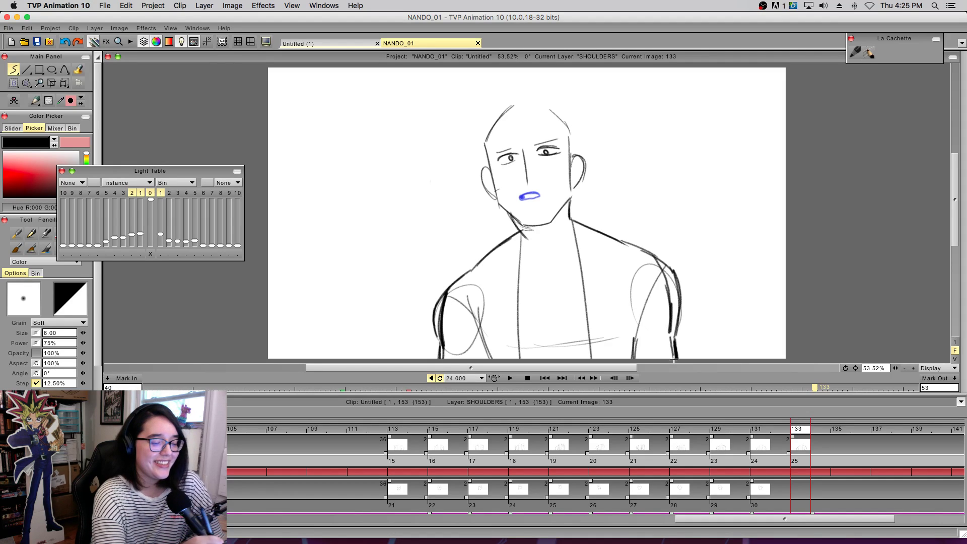
key("e")
left_click_drag(441, 297, 450, 286)
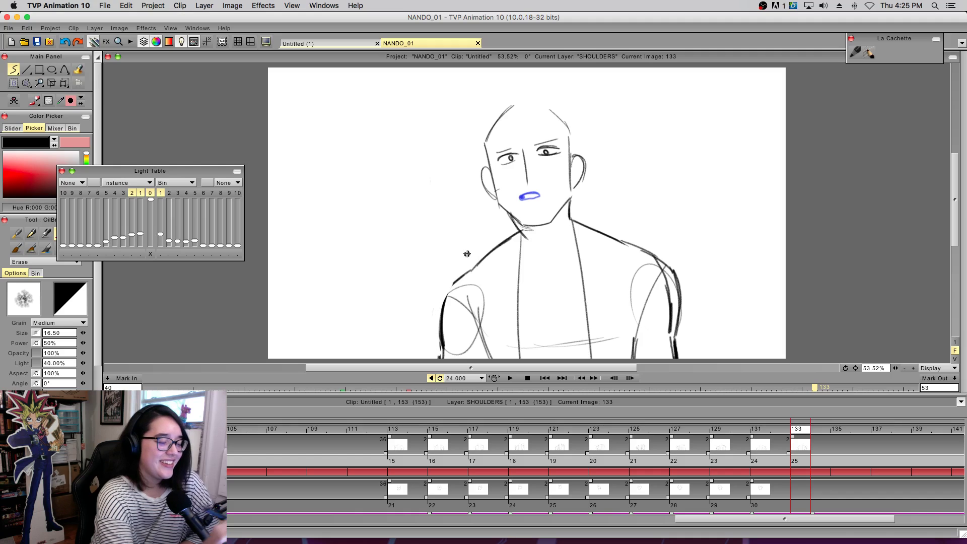
left_click_drag(672, 273, 678, 324)
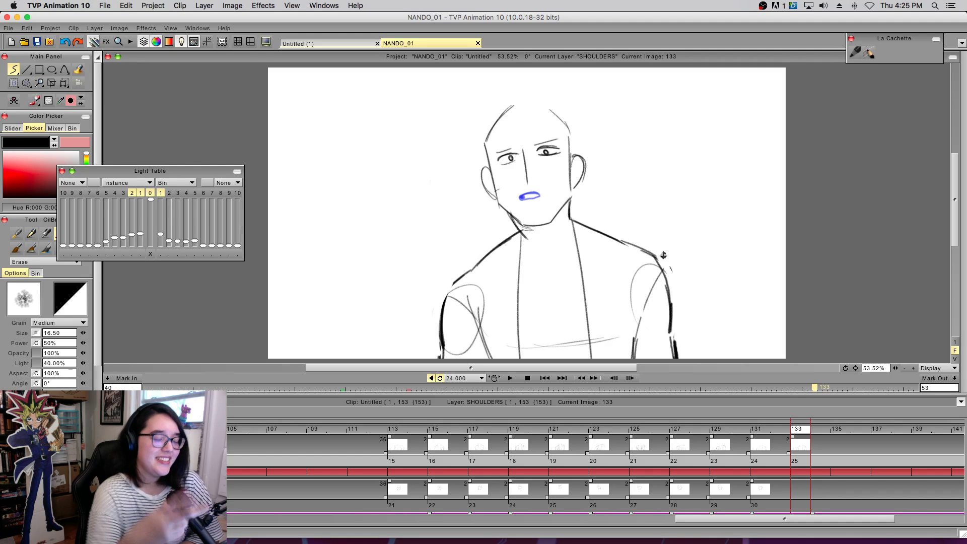
- Redraw both outer upper arm lines closer to the body on frame 131 and erase the old outlines
key("e")
mouse_move(796, 431)
left_mouse_down()
mouse_move(742, 442)
mouse_move(752, 443)
left_mouse_up()
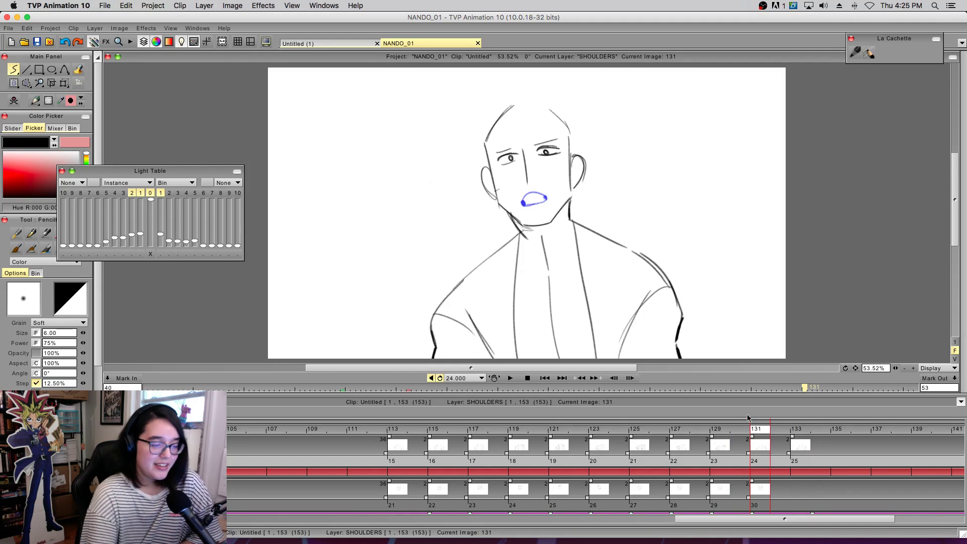
mouse_move(442, 306)
left_mouse_down()
mouse_move(443, 352)
mouse_move(440, 307)
mouse_move(437, 326)
mouse_move(439, 341)
mouse_move(448, 296)
mouse_move(440, 345)
mouse_move(439, 327)
mouse_move(449, 357)
left_mouse_up()
mouse_move(672, 296)
left_mouse_down()
mouse_move(668, 344)
mouse_move(679, 301)
left_mouse_up()
key("e")
left_click(680, 317)
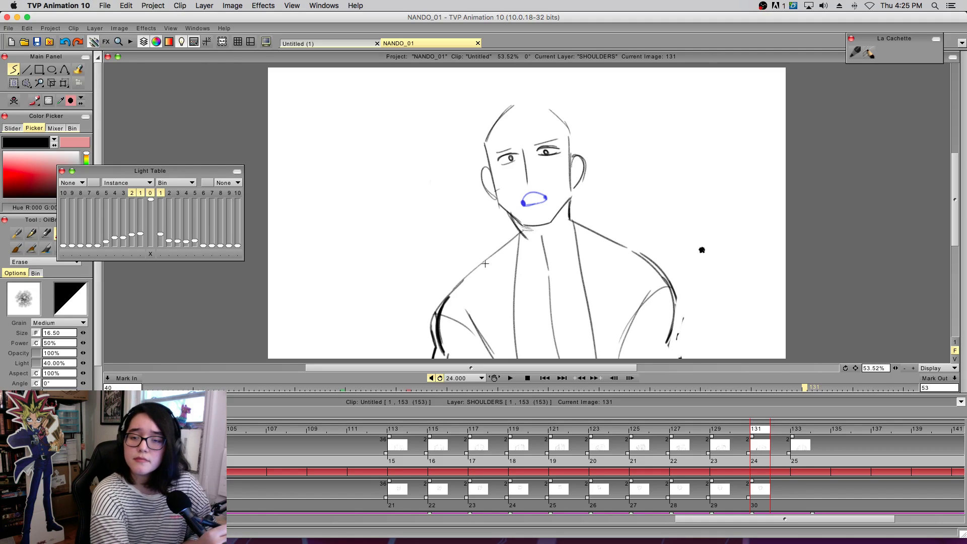
mouse_move(434, 341)
left_mouse_down()
mouse_move(436, 364)
mouse_move(433, 309)
left_mouse_up()
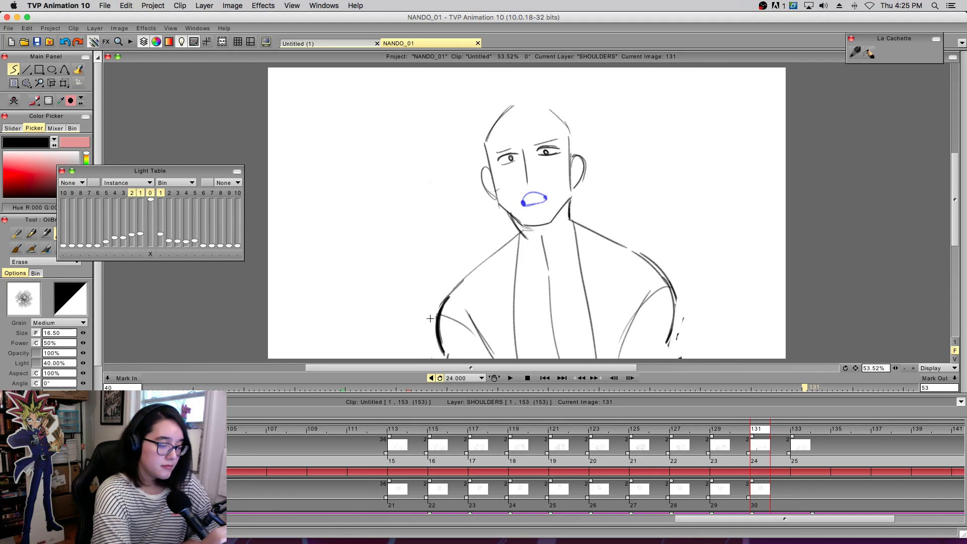
- Extend both outer arm lines down to the canvas edge on frame 131
key("b")
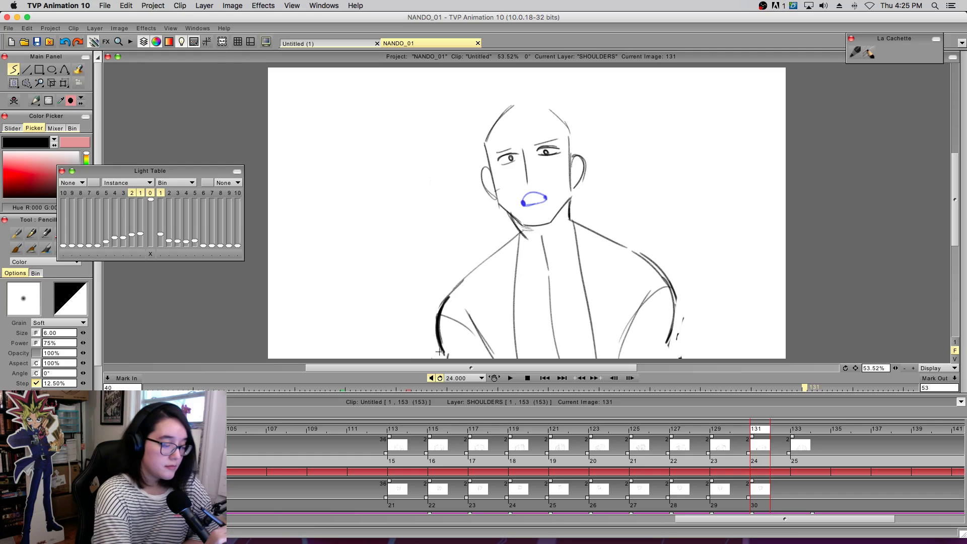
key("e")
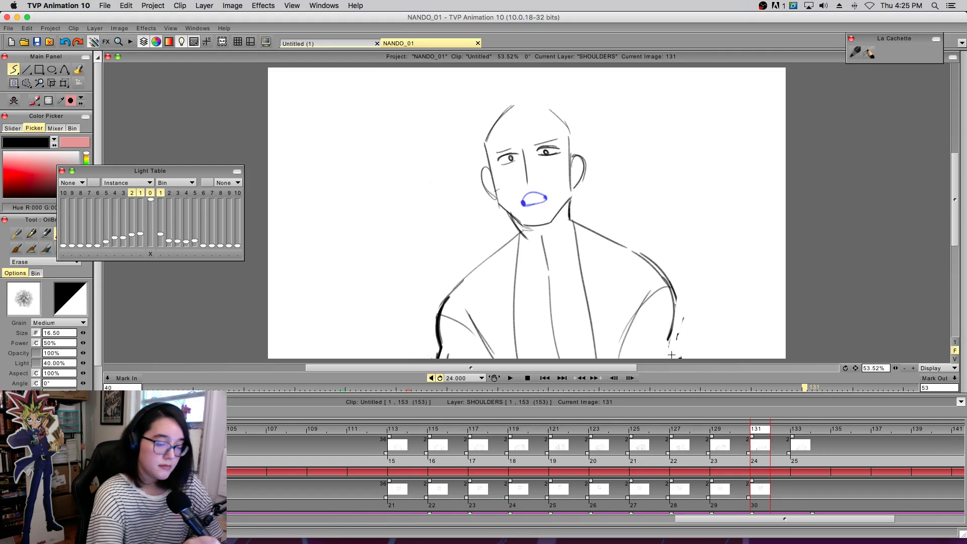
key("e")
left_click_drag(671, 336, 681, 359)
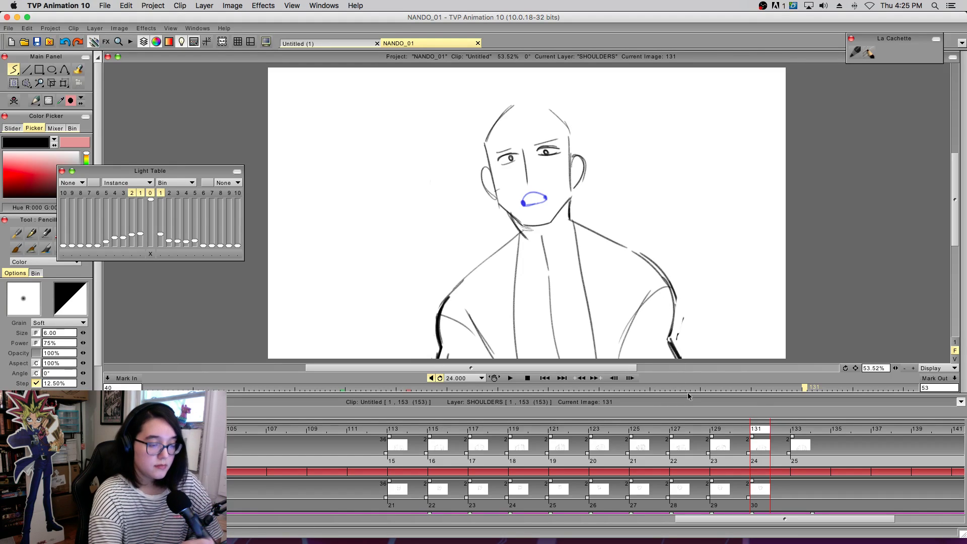
- Redraw the outer shoulder and arm line on the figure's image-left side farther inward on frame 117 and erase the old outline
mouse_move(762, 429)
left_mouse_down()
mouse_move(497, 493)
mouse_move(607, 491)
mouse_move(914, 451)
mouse_move(343, 460)
mouse_move(582, 463)
mouse_move(483, 466)
left_mouse_up()
mouse_move(462, 267)
left_mouse_down()
mouse_move(452, 320)
mouse_move(462, 345)
mouse_move(450, 358)
left_mouse_up()
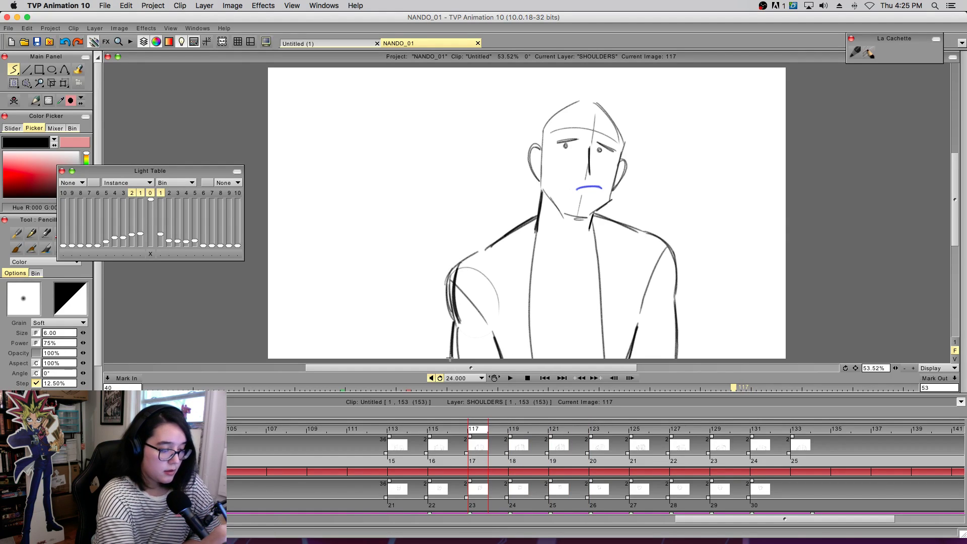
key("e")
left_click_drag(451, 266, 453, 332)
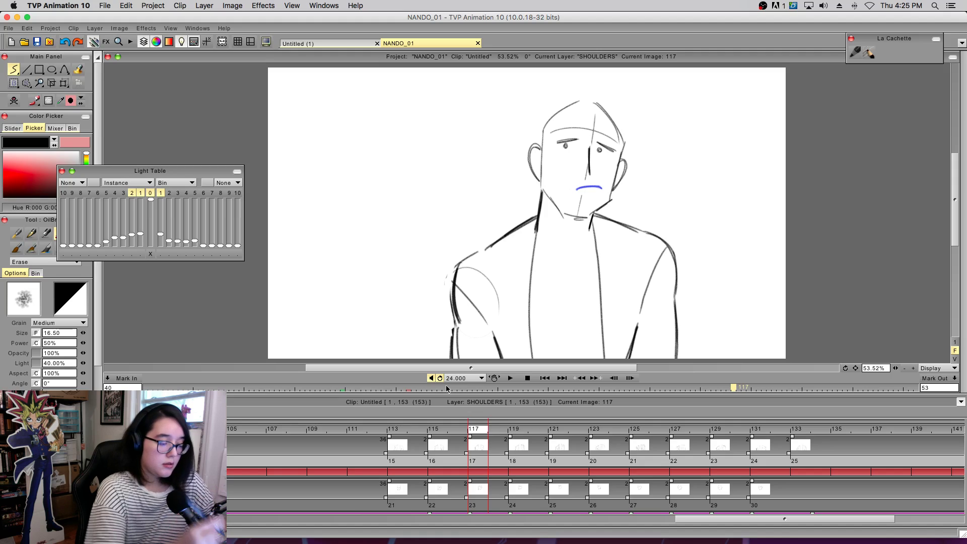
- Redraw the image-right shoulder curve and outer arm line on frame 119 and clean up the old outline
key("b")
mouse_move(464, 434)
left_mouse_down()
mouse_move(492, 451)
mouse_move(448, 454)
mouse_move(544, 453)
mouse_move(521, 438)
left_mouse_up()
left_click_drag(637, 232, 664, 290)
mouse_move(629, 292)
left_mouse_down()
mouse_move(626, 235)
mouse_move(673, 252)
mouse_move(670, 296)
left_mouse_up()
key("e")
left_click_drag(676, 233, 679, 255)
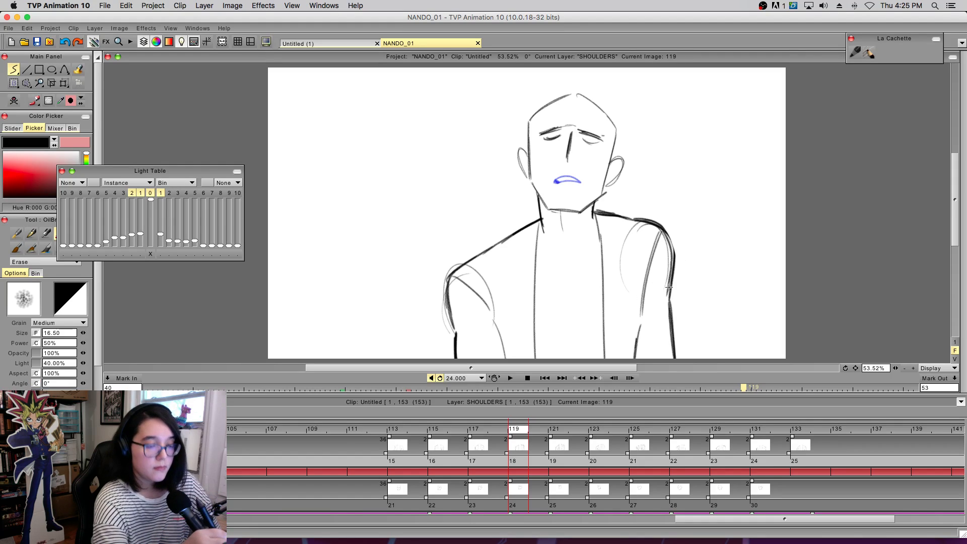
key("e")
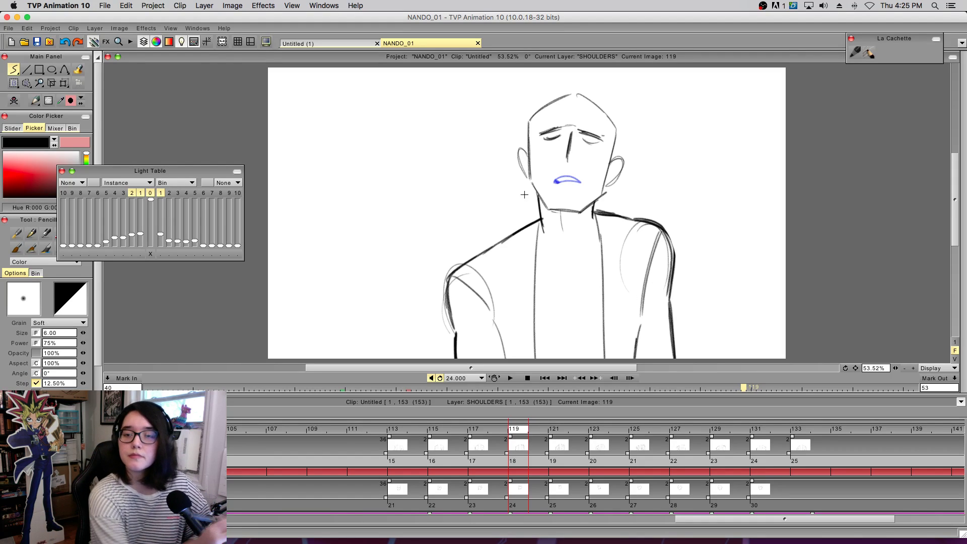
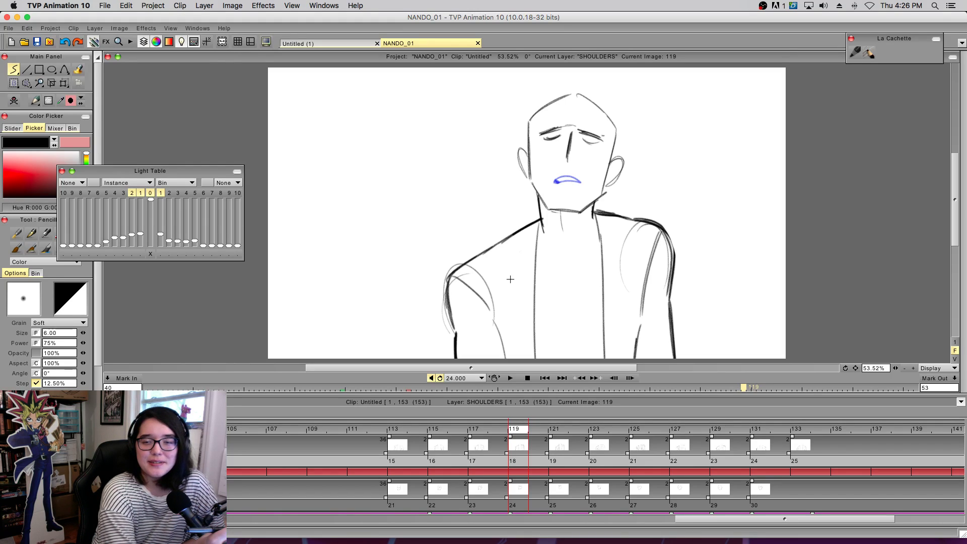
- Redraw the image-left shoulder curve tighter to the body on frame 119, erasing the old shoulder corner
mouse_move(470, 266)
left_mouse_down()
mouse_move(459, 339)
mouse_move(456, 322)
left_mouse_up()
key("e")
mouse_move(461, 260)
left_mouse_down()
mouse_move(444, 286)
mouse_move(461, 278)
mouse_move(459, 325)
left_mouse_up()
key("e")
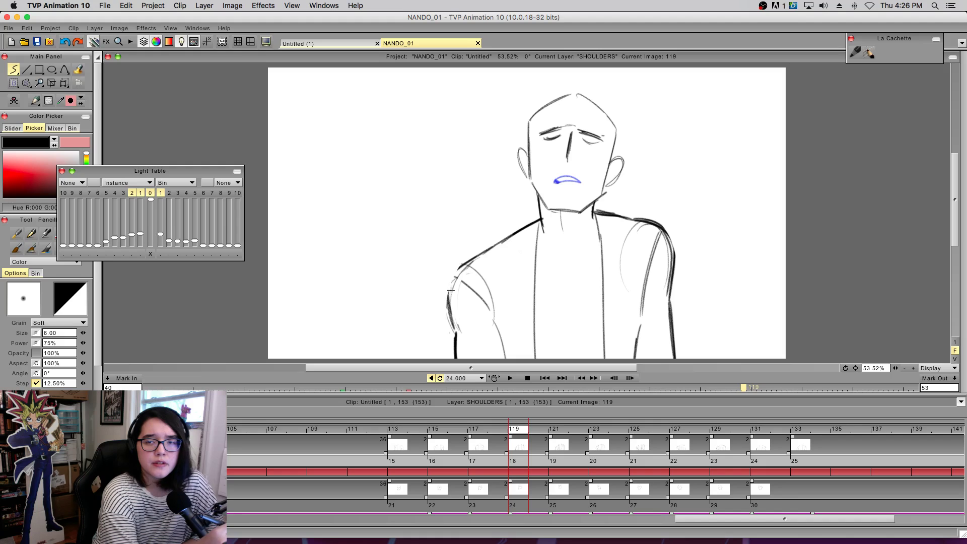
mouse_move(468, 263)
left_mouse_down()
mouse_move(457, 278)
mouse_move(455, 331)
mouse_move(453, 292)
left_mouse_up()
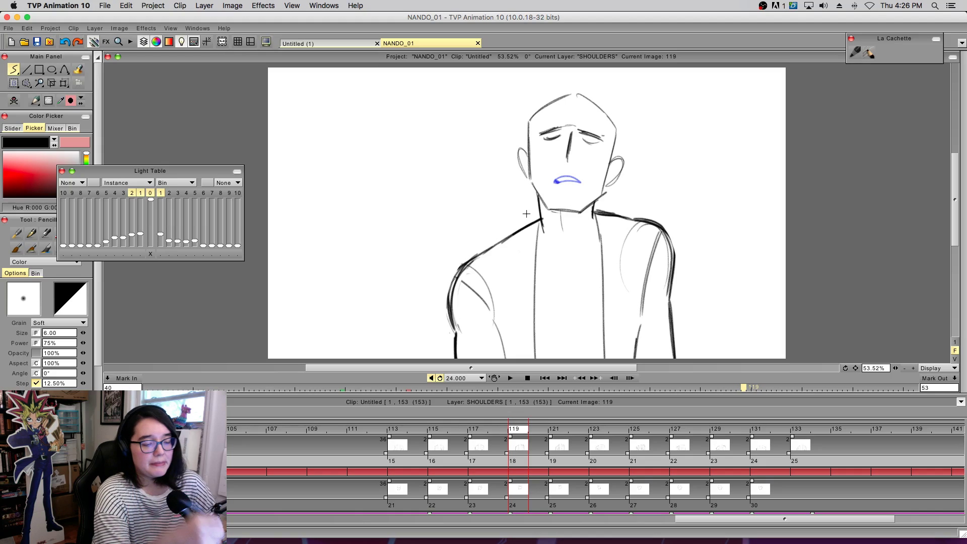
- Redraw the image-left shoulder and outer arm line farther inward on frame 121 and erase the old outline
left_click(552, 427)
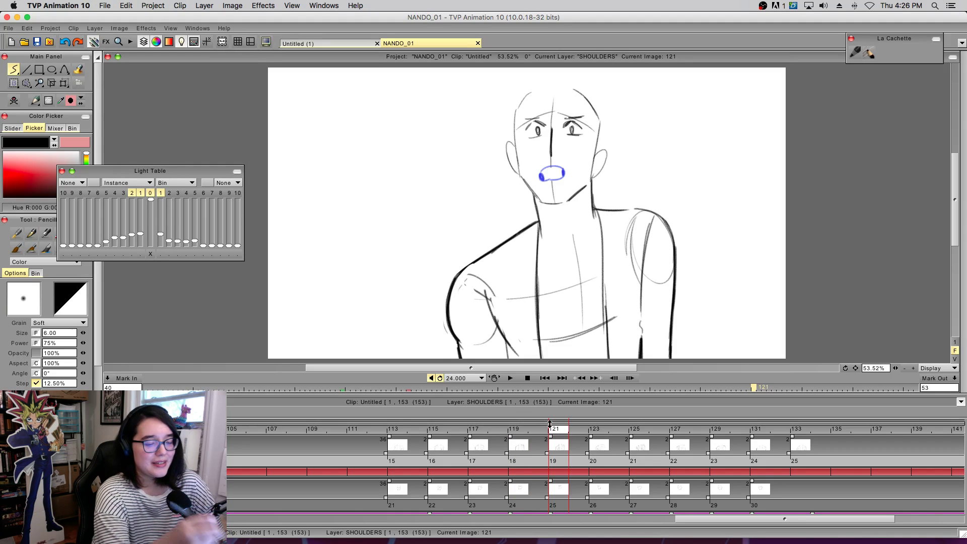
mouse_move(549, 425)
left_mouse_down()
mouse_move(514, 427)
mouse_move(556, 428)
left_mouse_up()
mouse_move(479, 260)
left_mouse_down()
mouse_move(455, 321)
mouse_move(462, 345)
left_mouse_up()
left_click_drag(477, 261, 461, 344)
mouse_move(474, 264)
left_mouse_down()
mouse_move(459, 344)
mouse_move(454, 328)
left_mouse_up()
key("e")
left_click_drag(467, 264, 452, 345)
mouse_move(452, 346)
left_mouse_down()
mouse_move(455, 269)
mouse_move(453, 350)
left_mouse_up()
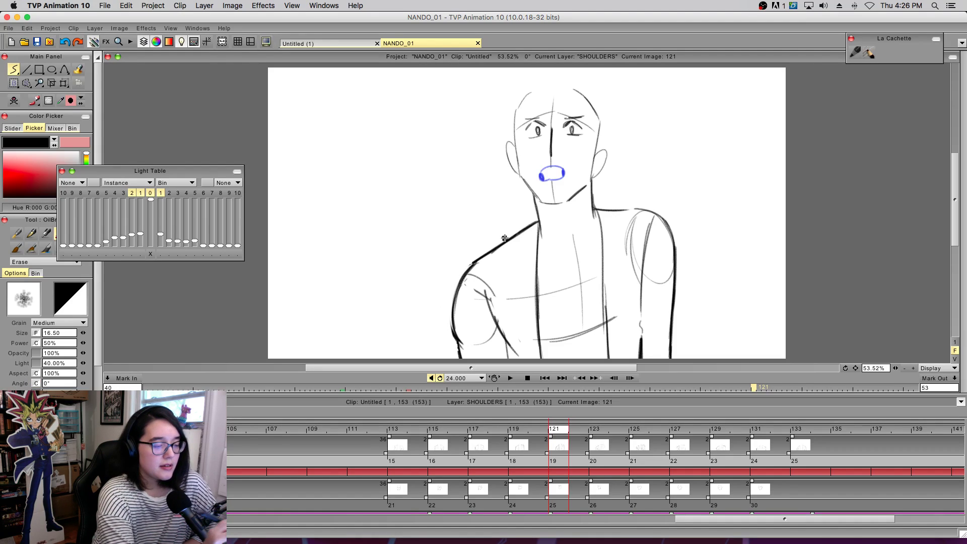
- Reinforce the new image-left shoulder and arm outline on frame 121 and erase its stray edges
key("e")
mouse_move(473, 265)
left_mouse_down()
mouse_move(453, 317)
mouse_move(459, 343)
left_mouse_up()
mouse_move(479, 259)
left_mouse_down()
mouse_move(459, 344)
mouse_move(463, 273)
mouse_move(454, 318)
mouse_move(462, 338)
left_mouse_up()
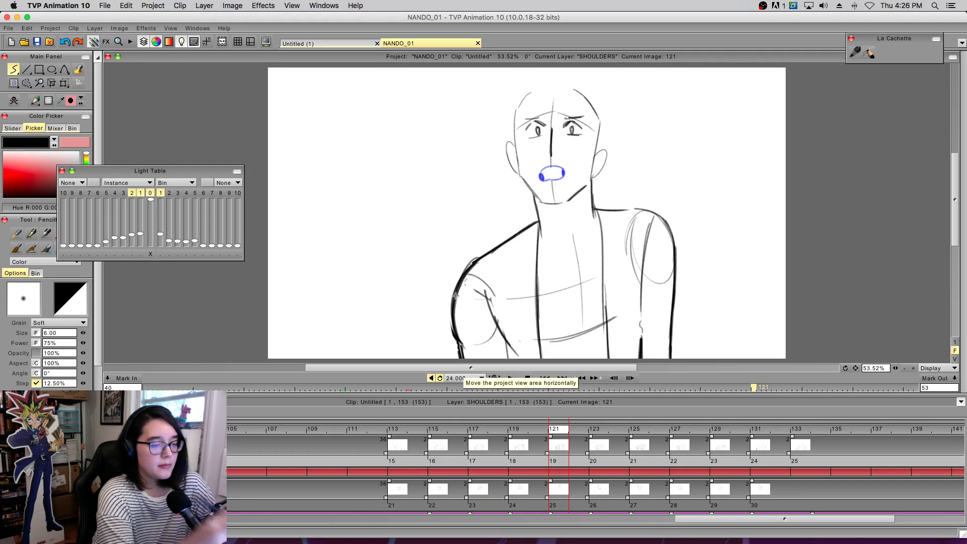
key("e")
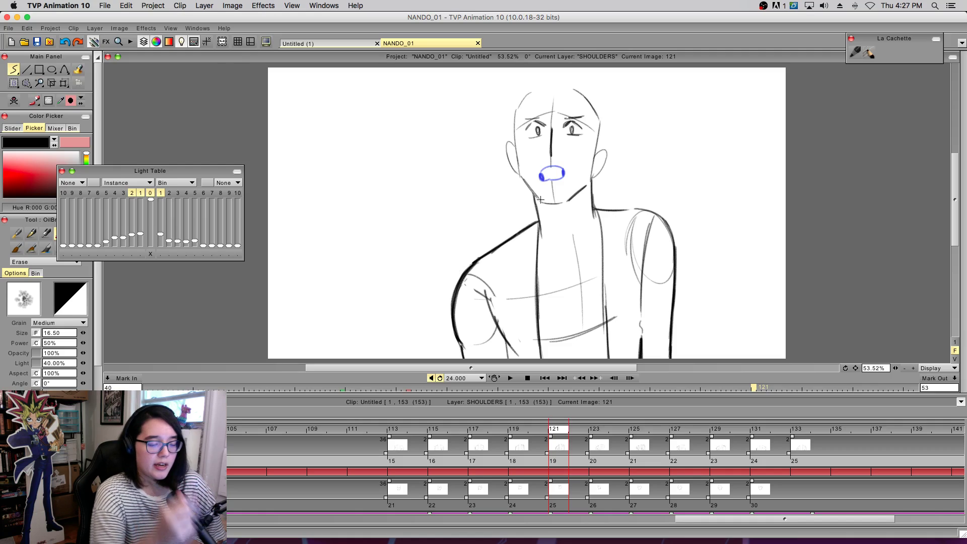
- Redraw the image-left outer arm line closer to the body on frame 123 and erase the old line
key("e")
left_click(596, 430)
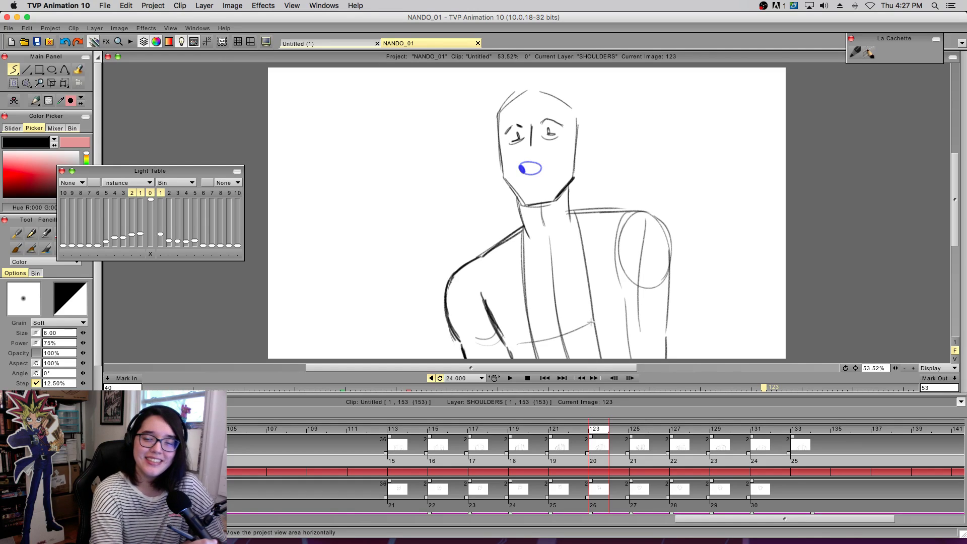
mouse_move(599, 430)
left_mouse_down()
mouse_move(579, 433)
mouse_move(598, 440)
left_mouse_up()
mouse_move(474, 291)
left_mouse_down()
mouse_move(468, 341)
mouse_move(456, 291)
mouse_move(461, 332)
mouse_move(469, 267)
mouse_move(472, 335)
mouse_move(500, 318)
mouse_move(464, 275)
mouse_move(458, 331)
mouse_move(470, 358)
left_mouse_up()
key("e")
mouse_move(455, 268)
left_mouse_down()
mouse_move(444, 300)
mouse_move(449, 281)
mouse_move(458, 356)
left_mouse_up()
left_click_drag(451, 321, 463, 359)
key("e")
- Redraw the image-left shoulder and outer arm line farther inward on frame 125, replacing the old outline and lower arm
mouse_move(574, 439)
left_mouse_down()
mouse_move(602, 442)
mouse_move(439, 460)
mouse_move(625, 460)
left_mouse_up()
key("Right")
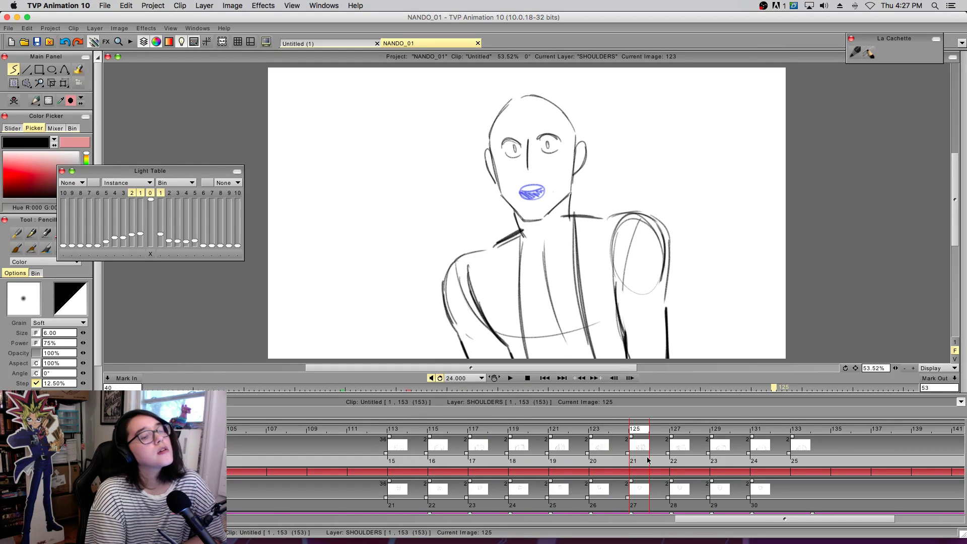
mouse_move(474, 249)
left_mouse_down()
mouse_move(452, 336)
mouse_move(464, 334)
left_mouse_up()
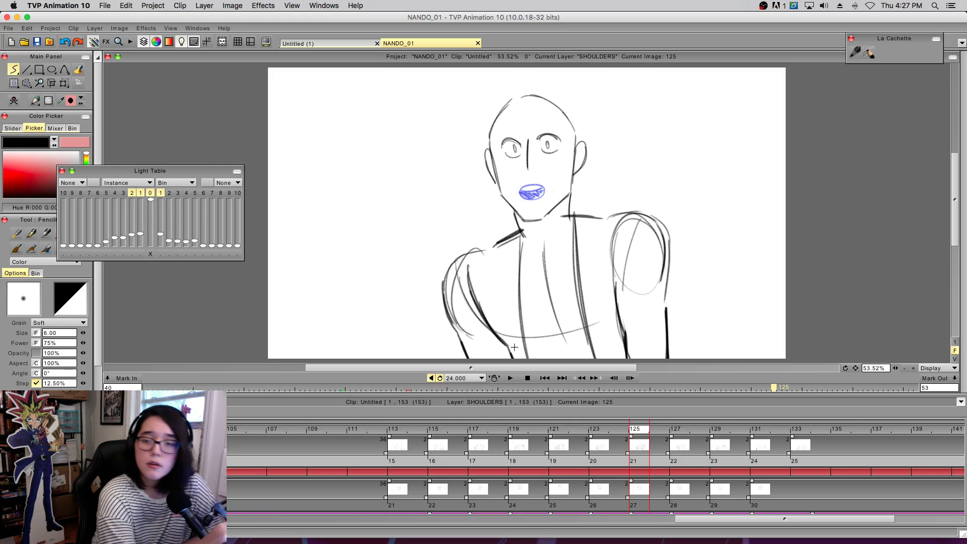
key("e")
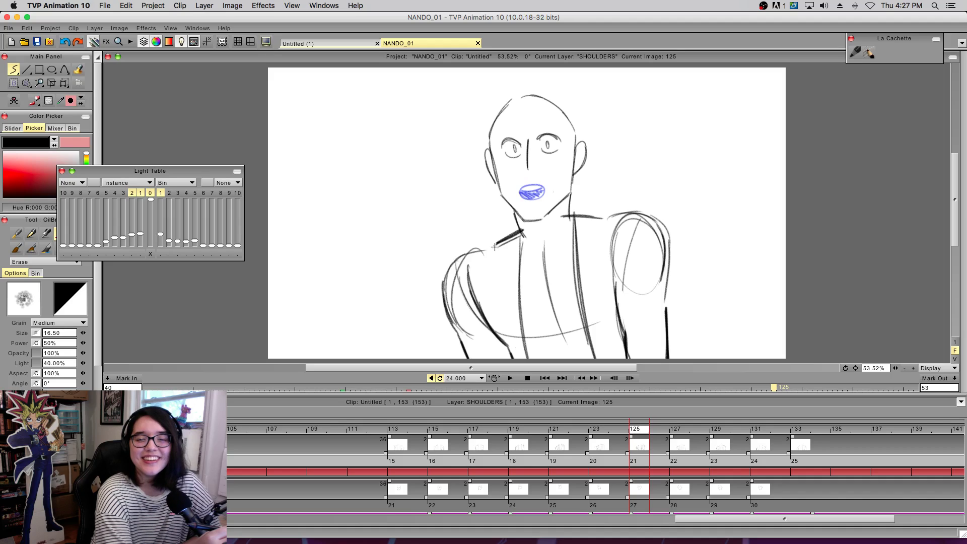
mouse_move(449, 265)
left_mouse_down()
mouse_move(442, 312)
mouse_move(453, 256)
mouse_move(456, 347)
mouse_move(442, 291)
mouse_move(463, 350)
left_mouse_up()
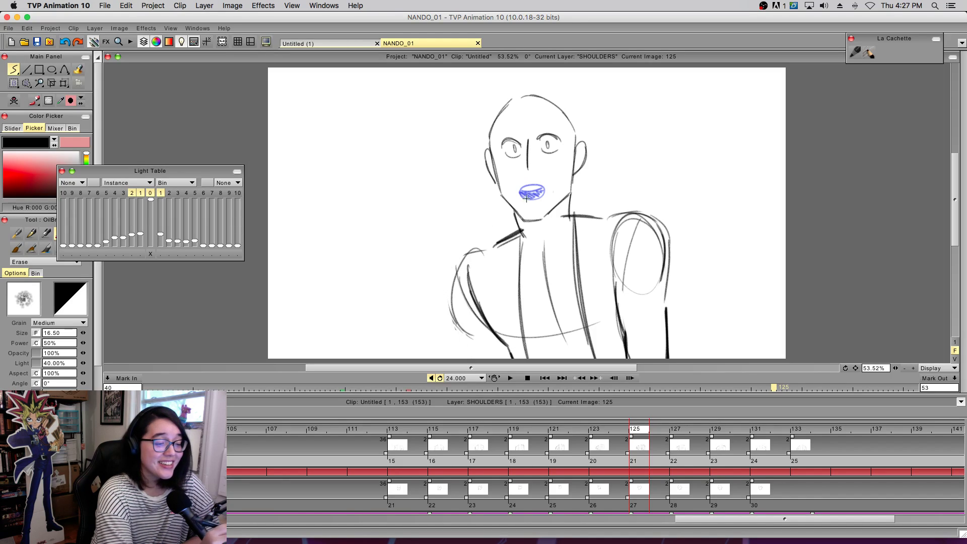
key("e")
mouse_move(470, 335)
left_mouse_down()
mouse_move(473, 355)
mouse_move(450, 308)
mouse_move(454, 321)
mouse_move(481, 245)
mouse_move(498, 245)
left_mouse_up()
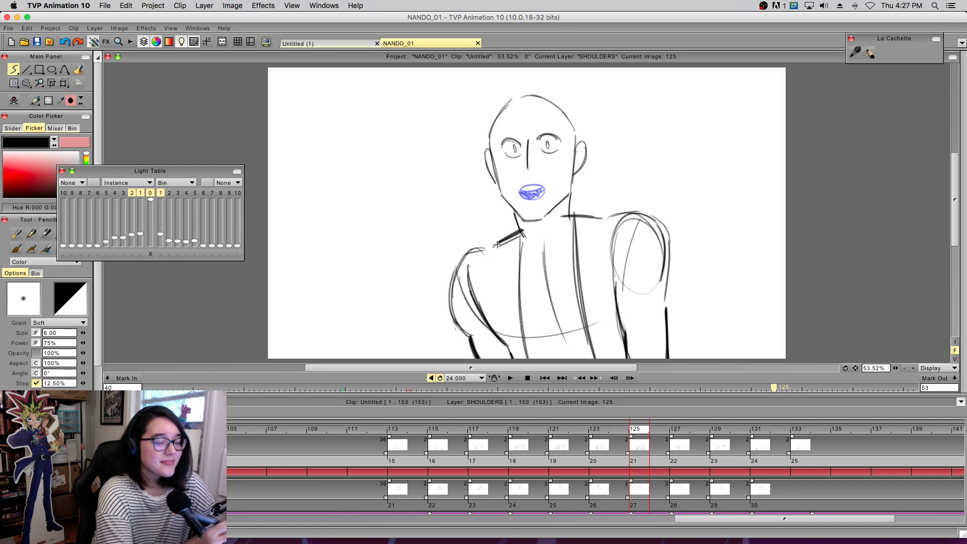
- Redraw the image-left shoulder, outer arm and lower arm line closer to the body on frame 127 and erase the old outline
mouse_move(636, 431)
left_mouse_down()
mouse_move(600, 446)
mouse_move(638, 448)
left_mouse_up()
left_click(676, 445)
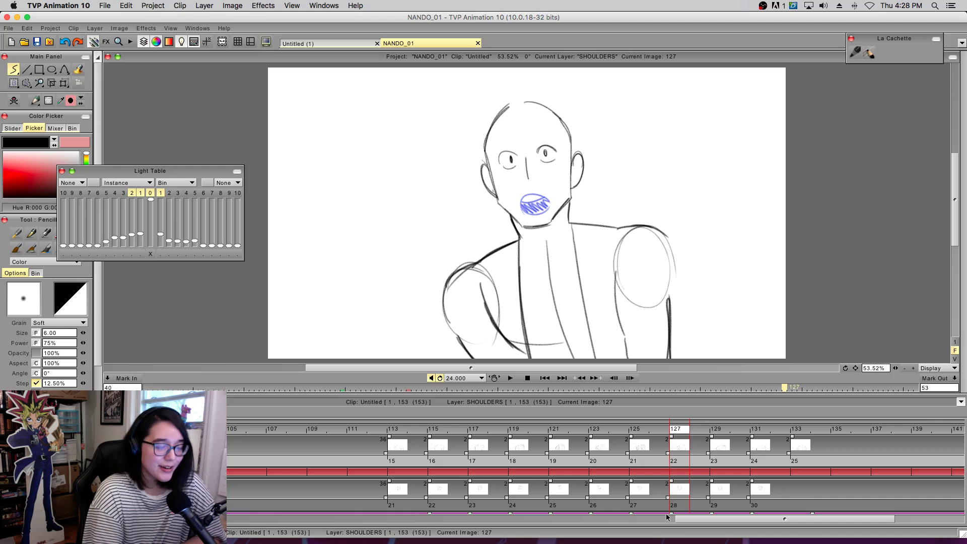
left_click_drag(478, 260, 460, 333)
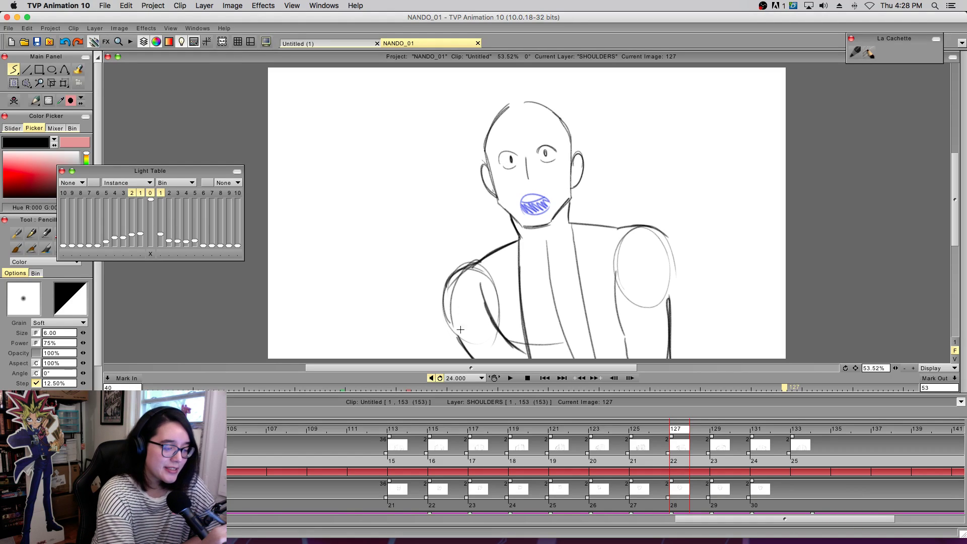
mouse_move(473, 260)
left_mouse_down()
mouse_move(467, 340)
mouse_move(450, 284)
mouse_move(455, 301)
mouse_move(486, 259)
mouse_move(449, 289)
mouse_move(473, 339)
left_mouse_up()
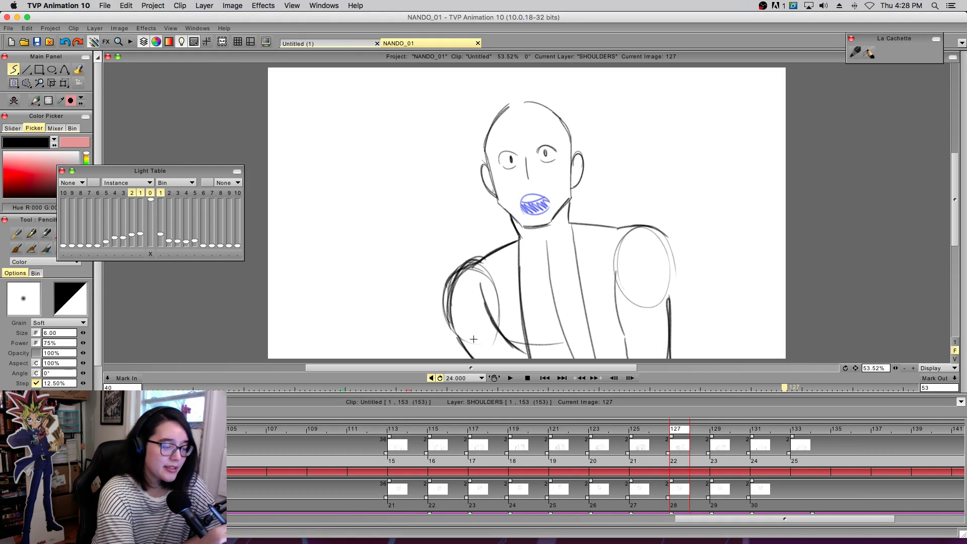
key("e")
mouse_move(455, 268)
left_mouse_down()
mouse_move(444, 292)
mouse_move(457, 320)
mouse_move(456, 277)
mouse_move(469, 262)
left_mouse_up()
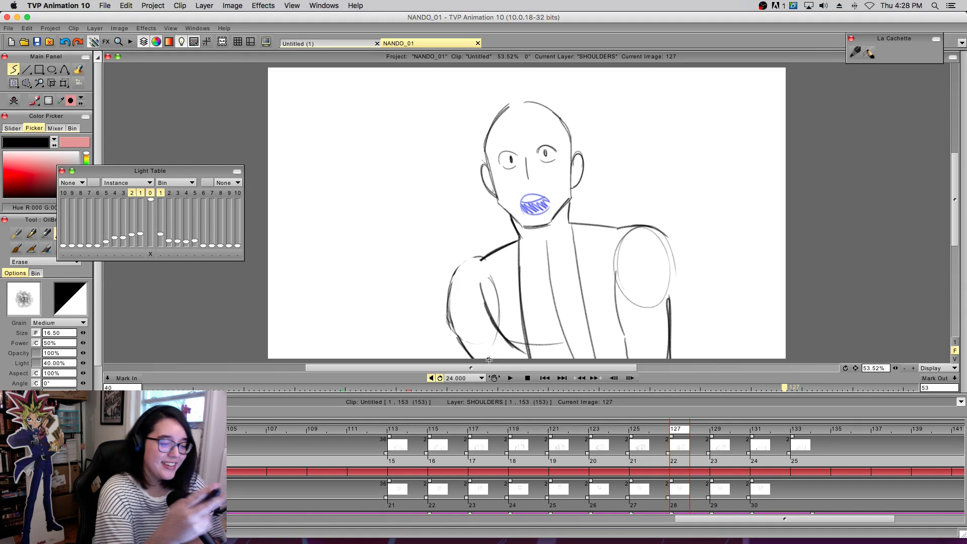
key("b")
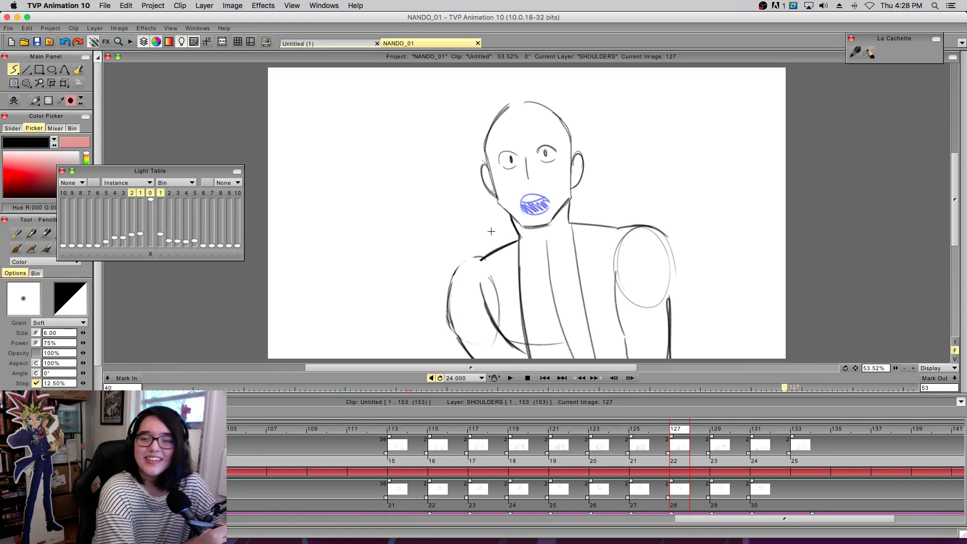
mouse_move(475, 274)
left_mouse_down()
mouse_move(450, 288)
mouse_move(461, 348)
mouse_move(476, 357)
mouse_move(460, 331)
mouse_move(449, 333)
mouse_move(471, 358)
mouse_move(446, 309)
left_mouse_up()
key("e")
left_click_drag(461, 348, 470, 360)
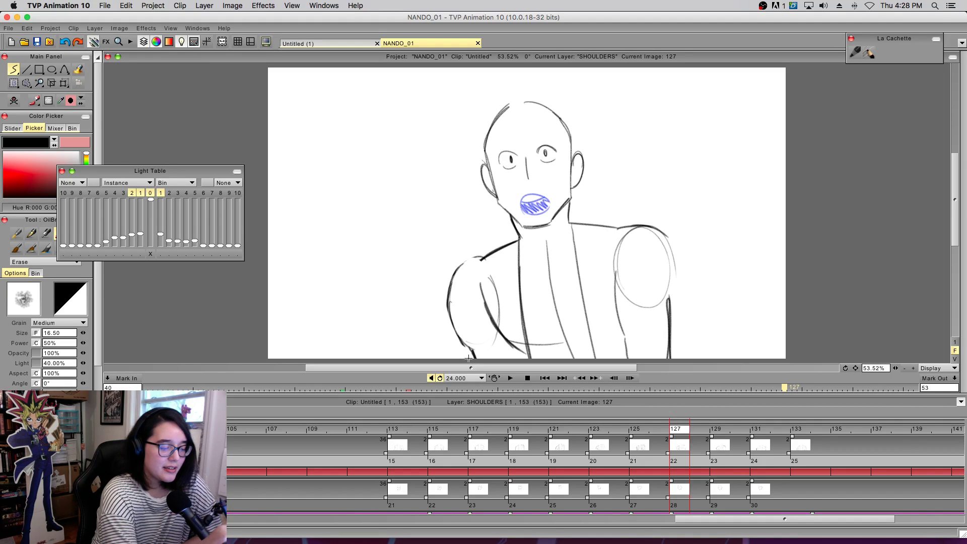
key("b")
- Flip between frame 127 and the previous drawing, and add a new image-left inner arm line on frame 127
left_click(646, 441)
left_click(673, 440)
key("Left")
key("Right")
key("Left")
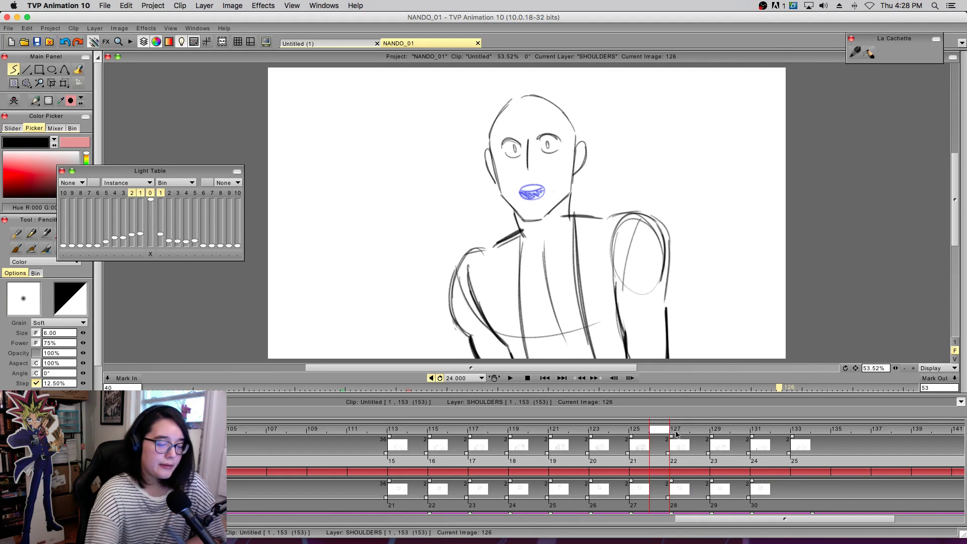
key("Right")
left_click_drag(478, 279, 506, 345)
left_click_drag(485, 313, 512, 359)
left_click(653, 442)
left_click(677, 433)
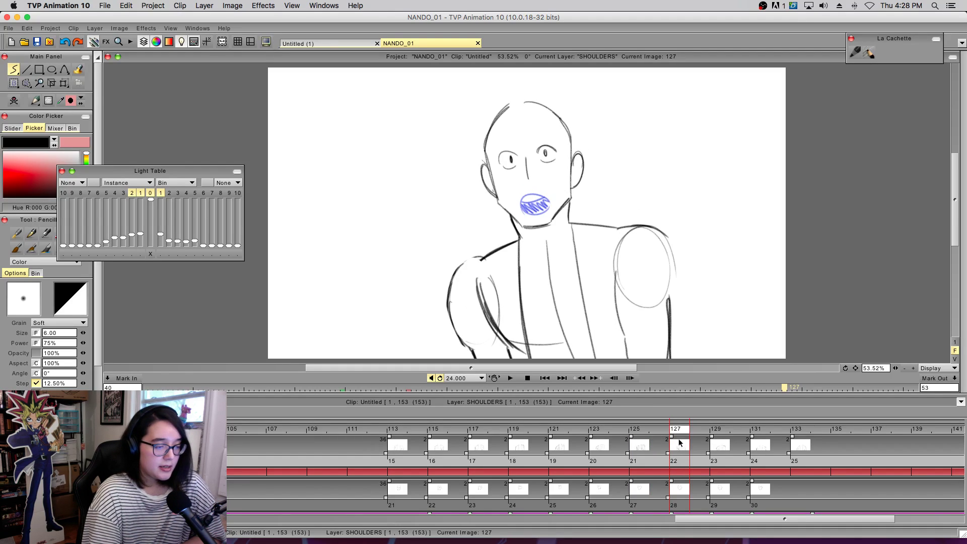
- Redraw the image-left shoulder and outer arm line closer to the body on frame 127, checking neighbouring drawings and erasing the old outline
left_click(713, 439)
mouse_move(712, 431)
left_mouse_down()
mouse_move(397, 444)
mouse_move(599, 524)
mouse_move(808, 458)
mouse_move(657, 471)
mouse_move(329, 466)
mouse_move(840, 476)
mouse_move(844, 485)
mouse_move(699, 498)
mouse_move(655, 482)
mouse_move(679, 485)
left_mouse_up()
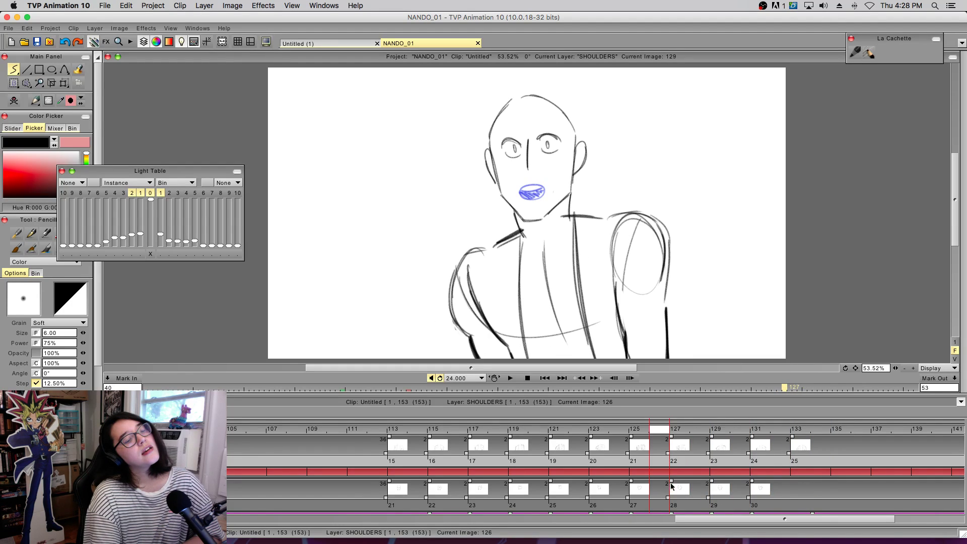
mouse_move(463, 337)
left_mouse_down()
mouse_move(476, 257)
mouse_move(456, 259)
left_mouse_up()
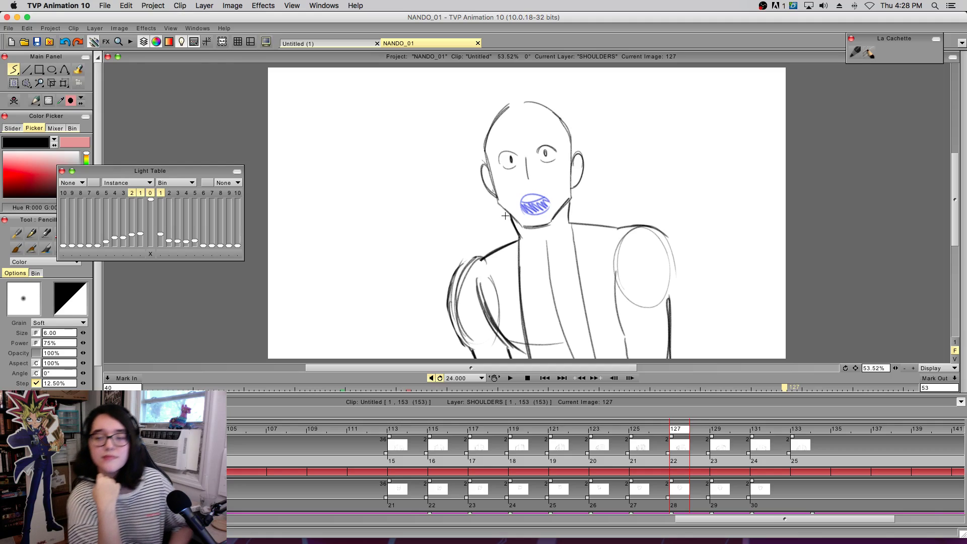
key("e")
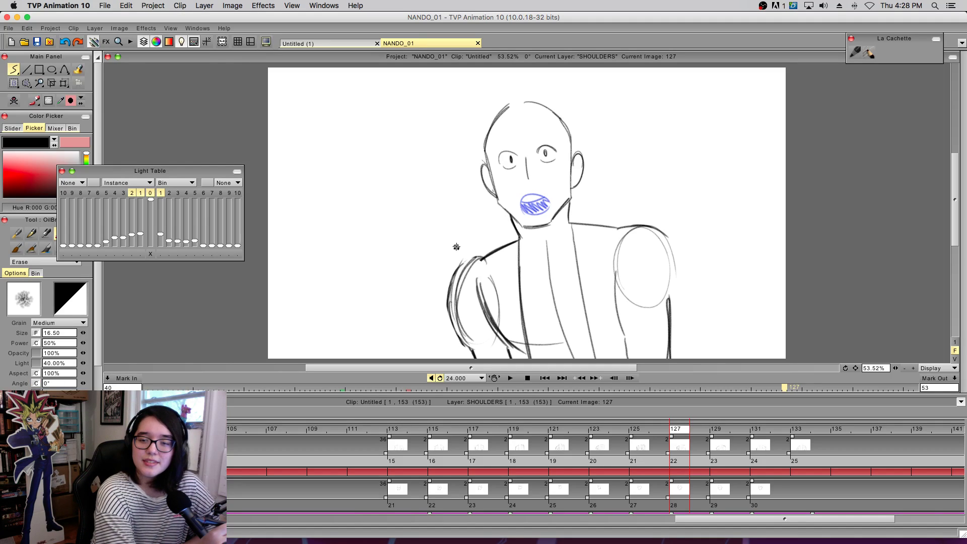
mouse_move(441, 310)
left_mouse_down()
mouse_move(457, 266)
mouse_move(455, 340)
mouse_move(451, 317)
mouse_move(462, 341)
left_mouse_up()
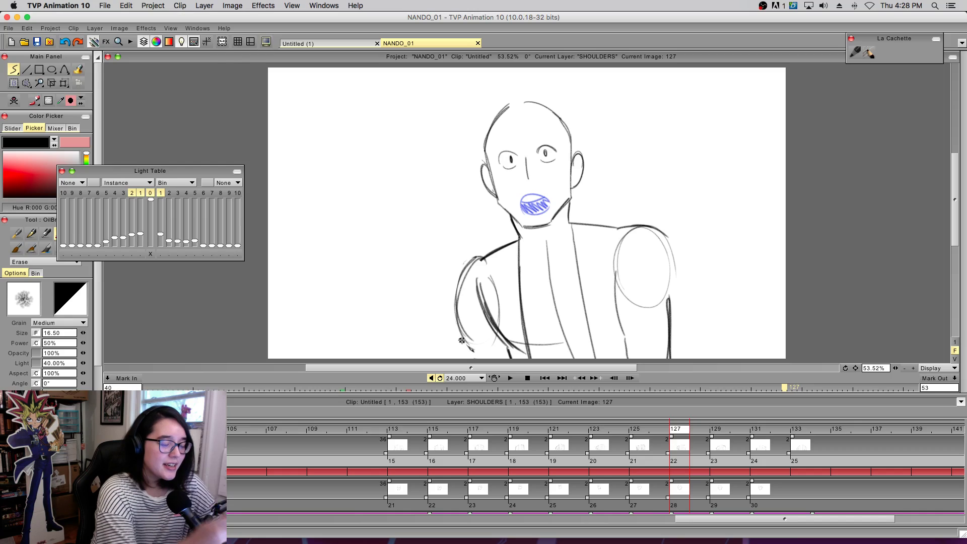
key("b")
mouse_move(467, 266)
left_mouse_down()
mouse_move(484, 347)
mouse_move(462, 329)
mouse_move(477, 361)
mouse_move(465, 338)
mouse_move(475, 353)
left_mouse_up()
left_click_drag(457, 312, 472, 349)
left_click_drag(457, 295, 484, 258)
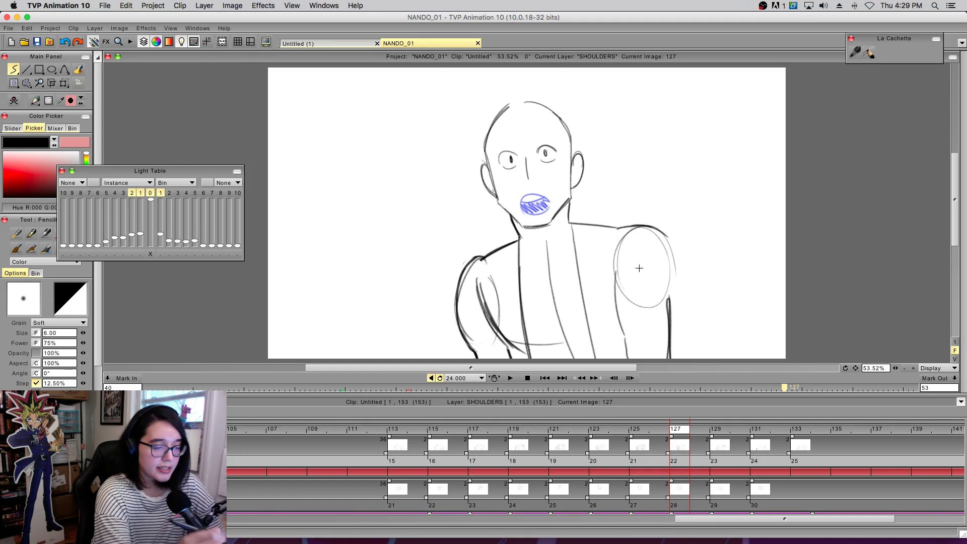
- Play back the animation and scrub between frames 113 and 136 to review how the revised shoulders move
mouse_move(615, 305)
left_mouse_down()
mouse_move(615, 225)
mouse_move(611, 263)
mouse_move(663, 304)
mouse_move(629, 230)
mouse_move(628, 261)
mouse_move(660, 291)
mouse_move(633, 233)
mouse_move(659, 243)
left_mouse_up()
key("Return")
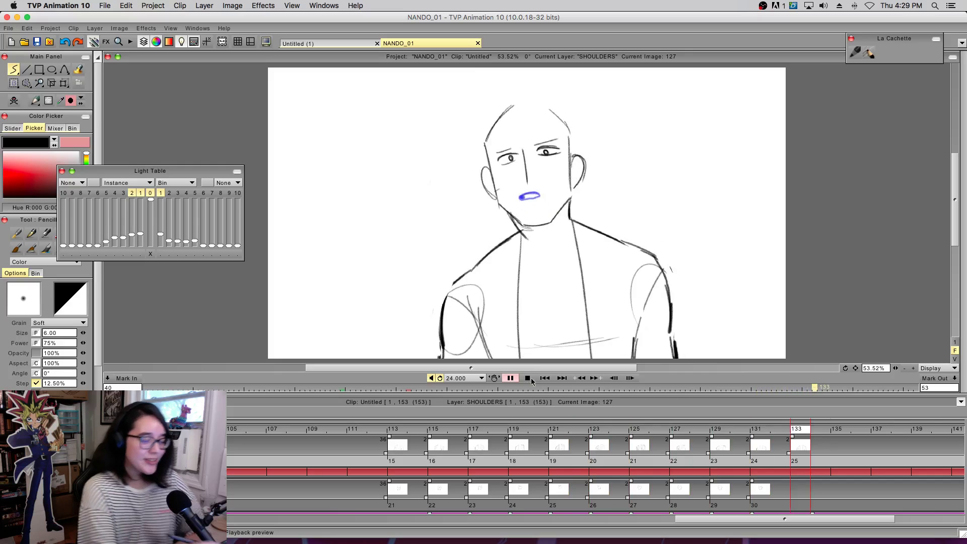
left_click(531, 379)
left_click_drag(560, 438, 441, 447)
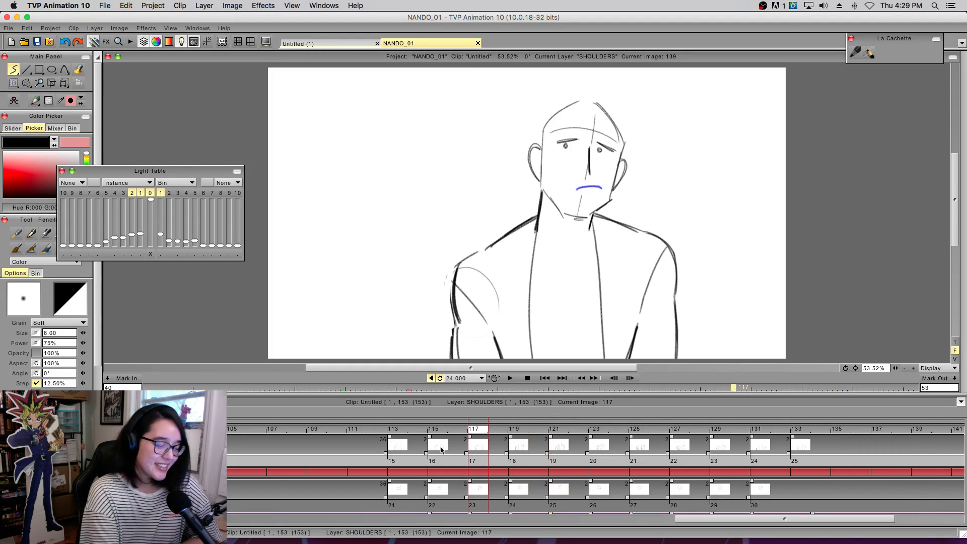
left_click(398, 446)
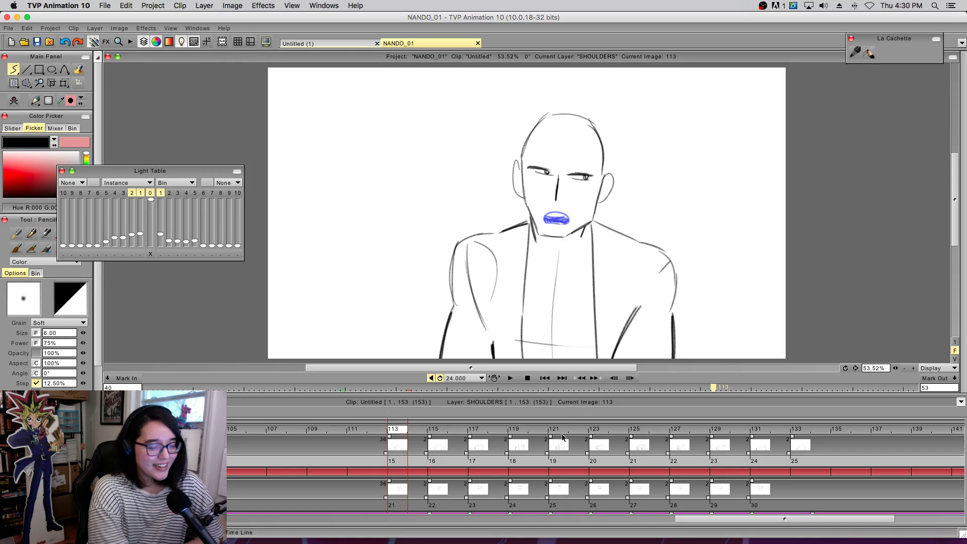
left_click(618, 443)
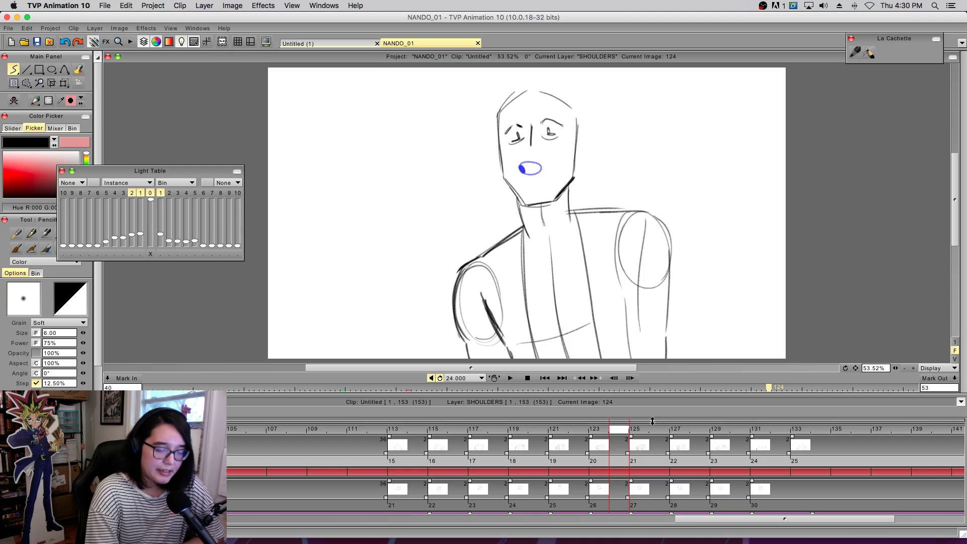
mouse_move(652, 429)
left_mouse_down()
mouse_move(805, 423)
mouse_move(356, 456)
mouse_move(509, 473)
mouse_move(855, 455)
left_mouse_up()
key("Right")
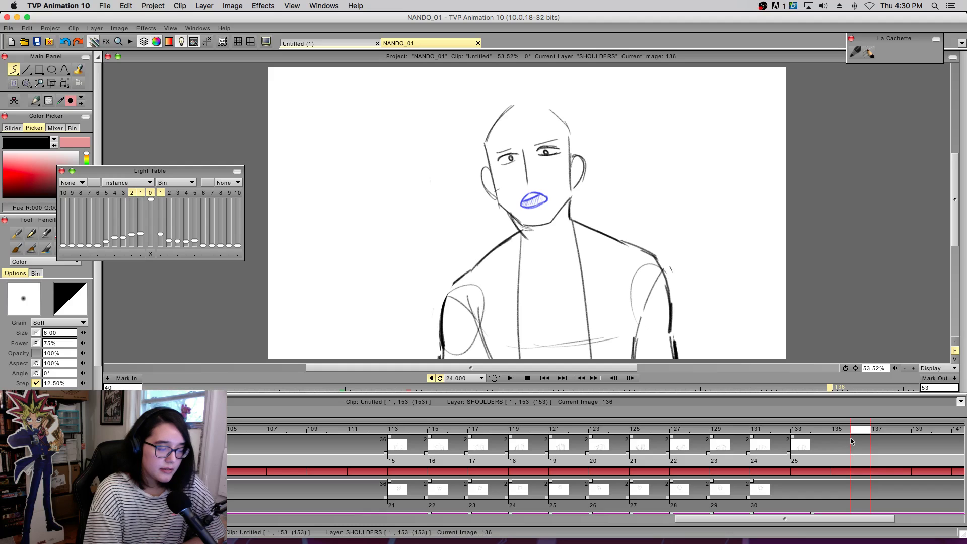
- Play the animation again and scrub through the earlier drawings up to frame 83 to examine the shoulder movement
left_click_drag(765, 522, 604, 526)
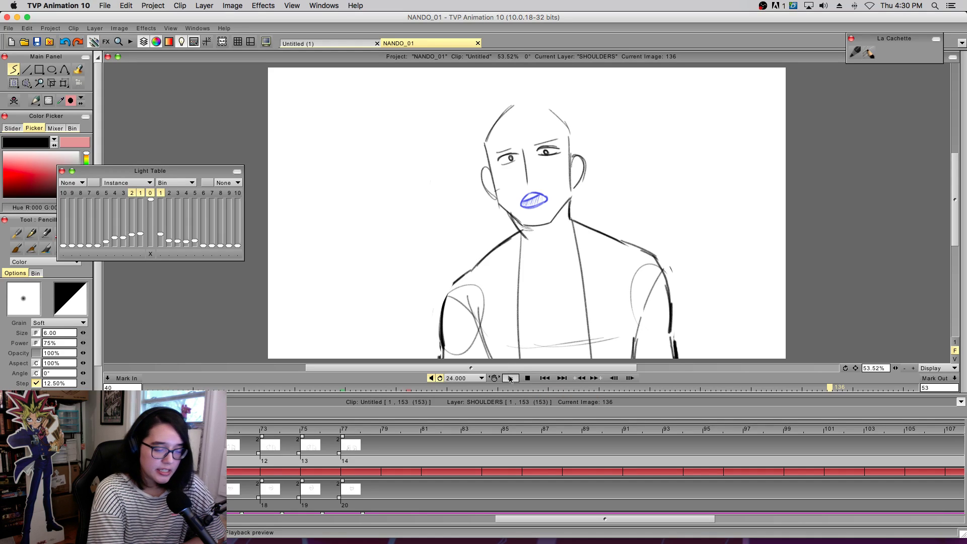
left_click(510, 378)
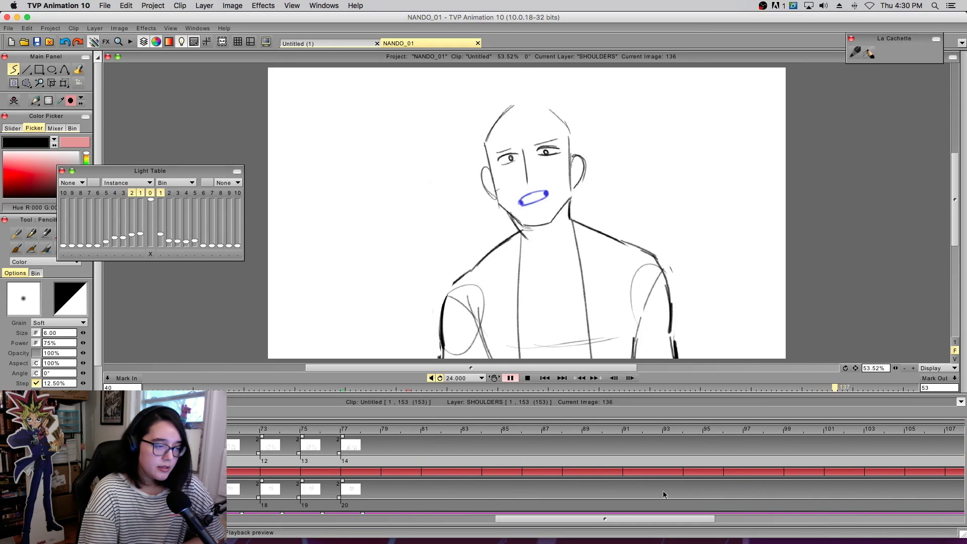
left_click(510, 379)
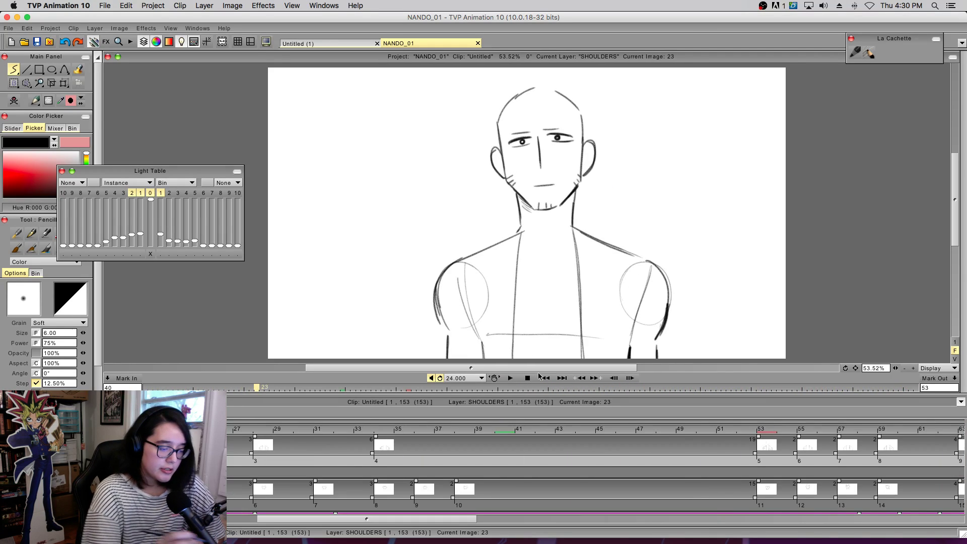
scroll(607, 503, "right", 10)
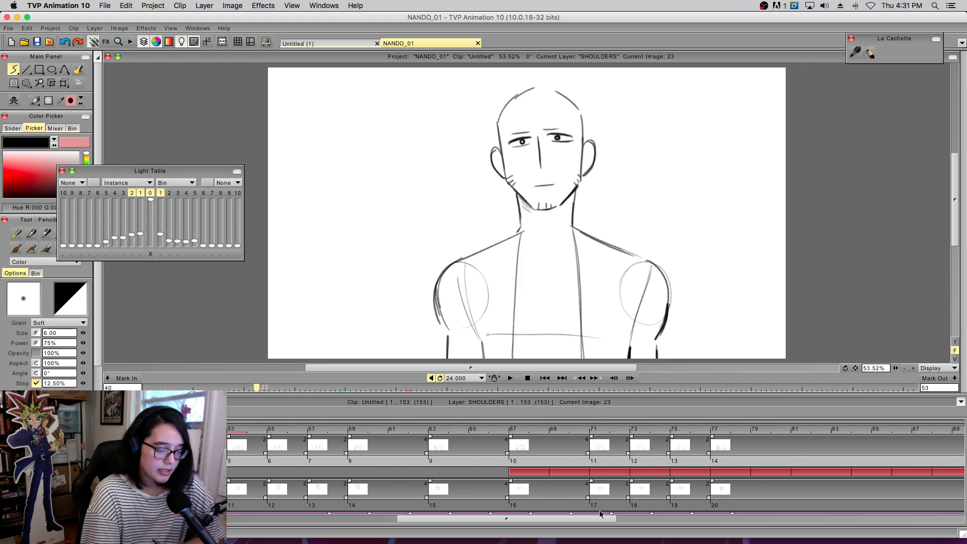
scroll(607, 512, "left", 2)
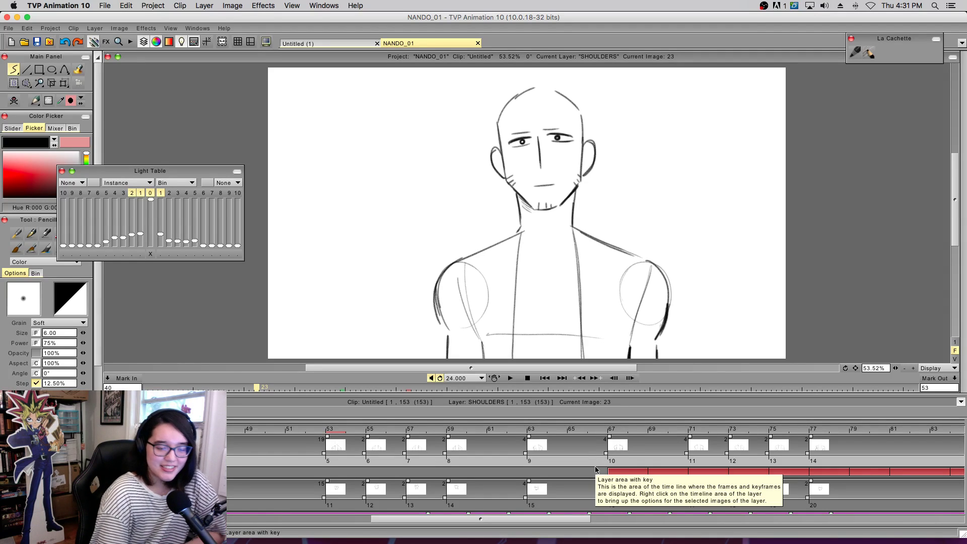
scroll(617, 433, "right", 5)
mouse_move(616, 433)
left_mouse_down()
mouse_move(521, 433)
mouse_move(843, 460)
left_mouse_up()
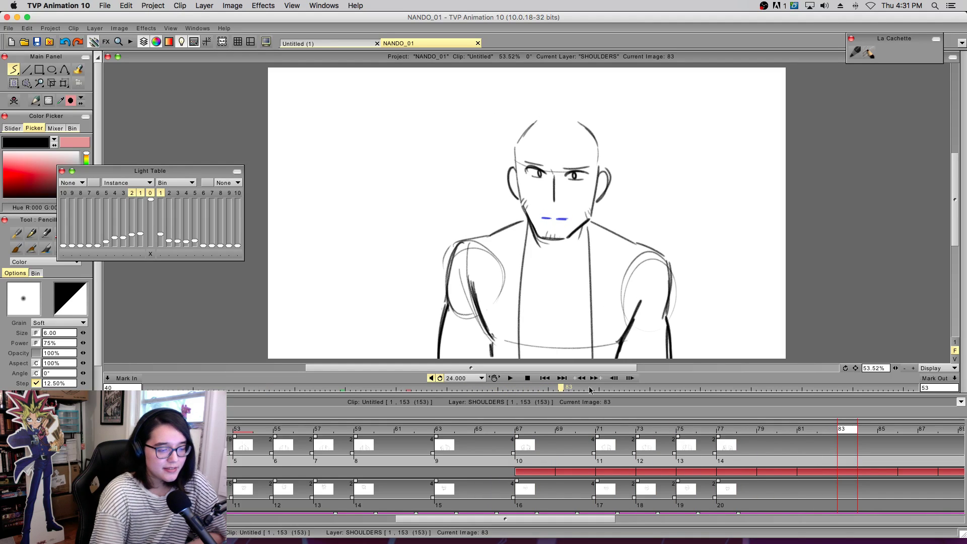
- On blank frame 131, limit the light table to one previous drawing and draw the image-left shoulder and outer arm line
scroll(781, 431, "right", 15)
mouse_move(780, 431)
left_mouse_down()
mouse_move(941, 430)
mouse_move(956, 443)
mouse_move(577, 469)
mouse_move(569, 461)
mouse_move(688, 453)
mouse_move(564, 476)
mouse_move(640, 472)
mouse_move(667, 454)
mouse_move(557, 460)
mouse_move(736, 444)
mouse_move(608, 459)
mouse_move(749, 466)
mouse_move(617, 450)
mouse_move(681, 446)
mouse_move(745, 443)
mouse_move(488, 483)
mouse_move(638, 483)
left_mouse_up()
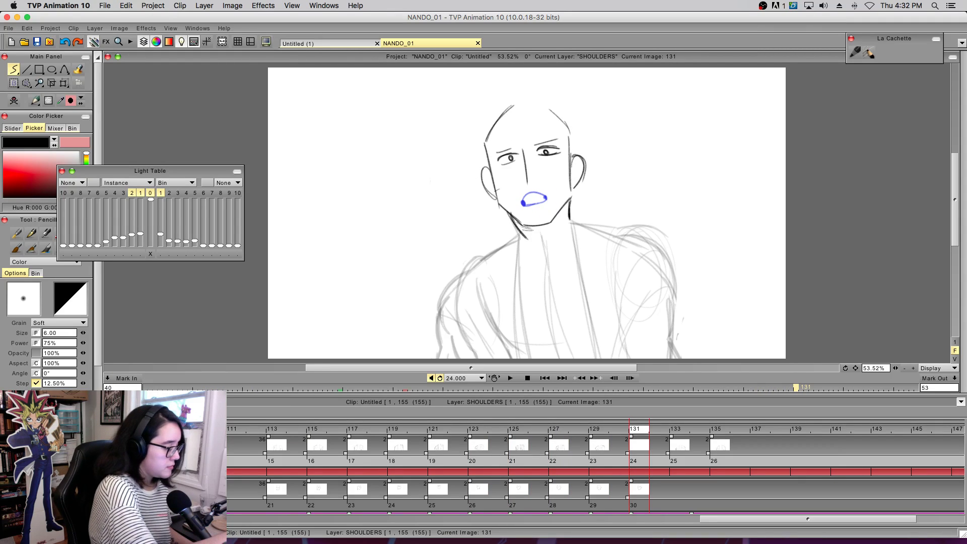
left_click(133, 193)
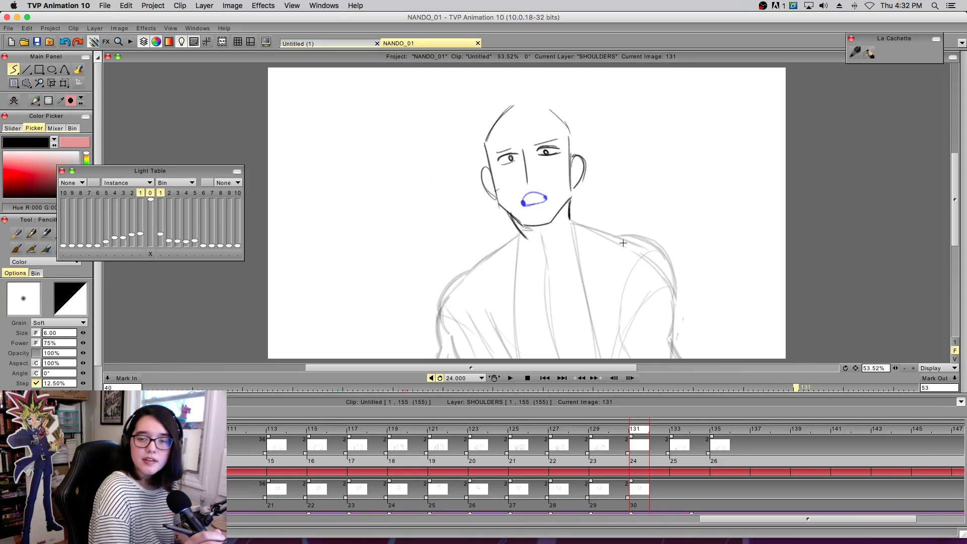
mouse_move(444, 340)
left_mouse_down()
mouse_move(454, 288)
mouse_move(438, 310)
mouse_move(471, 271)
left_mouse_up()
key("super+z")
left_click_drag(440, 311, 501, 242)
left_click_drag(470, 271, 528, 224)
left_click_drag(487, 257, 519, 233)
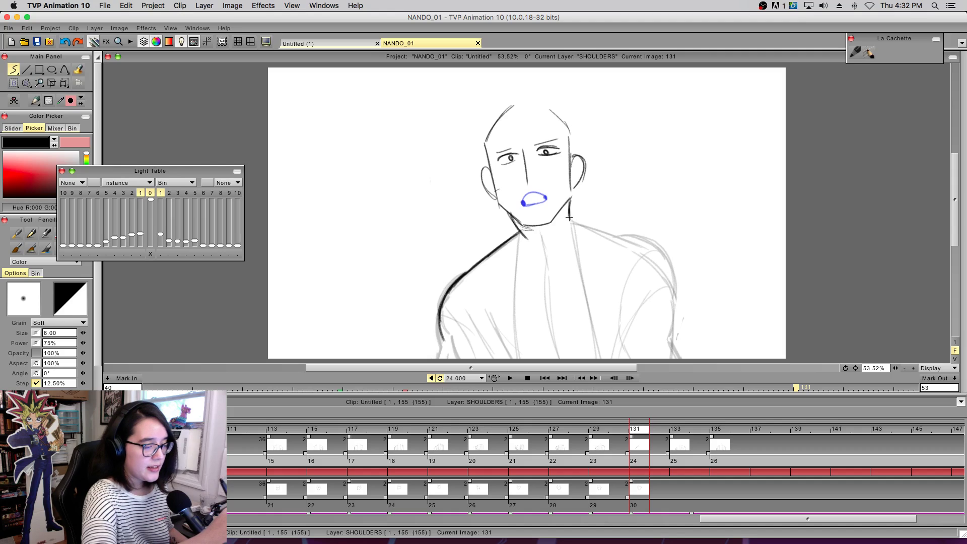
- Draw the image-right shoulder slope and outer arm on frame 131, and add the short image-left lower arm line
mouse_move(570, 219)
left_mouse_down()
mouse_move(656, 252)
mouse_move(669, 267)
mouse_move(668, 307)
left_mouse_up()
left_click_drag(660, 259, 666, 344)
left_click_drag(673, 282, 674, 337)
key("super+z")
left_click_drag(655, 253, 676, 297)
key("super+z")
left_click_drag(657, 254, 671, 342)
left_click_drag(446, 347, 445, 359)
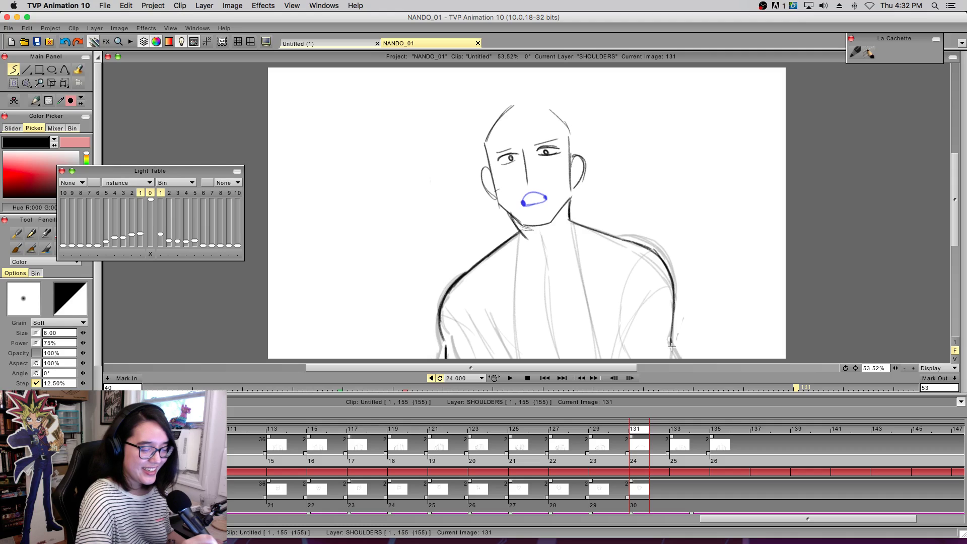
- Draw the two long torso lines running down from the neck on frame 131
left_click_drag(518, 360, 515, 269)
left_click_drag(572, 220, 589, 335)
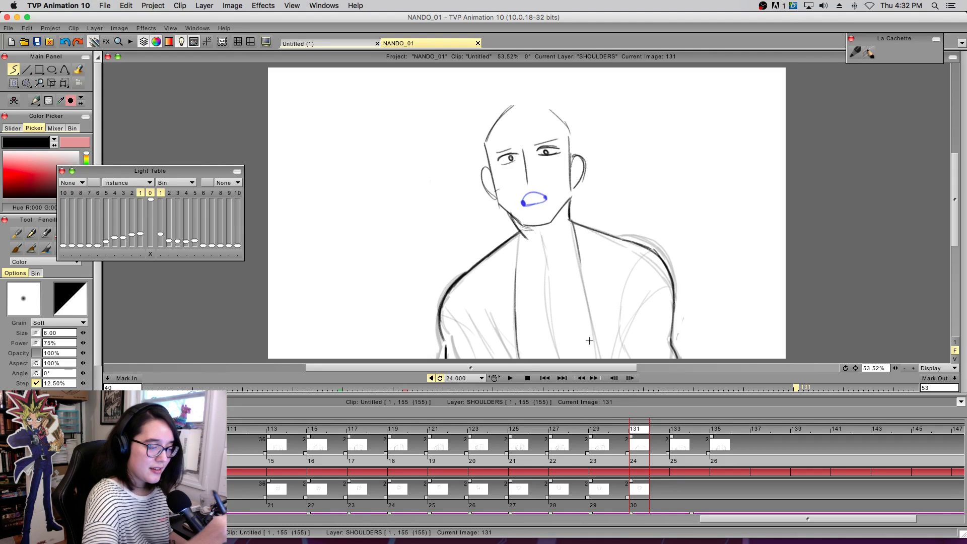
left_click_drag(578, 257, 601, 359)
key("super+z")
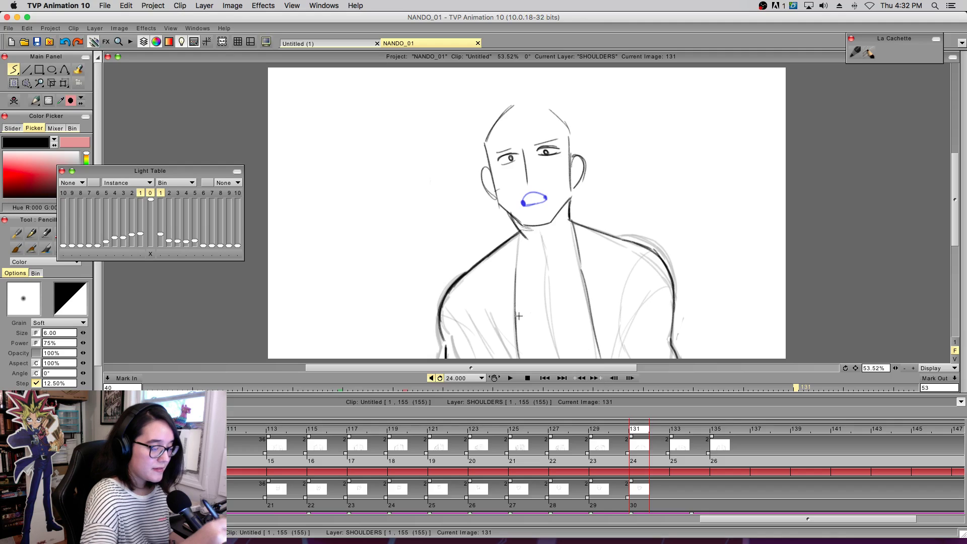
- Compare frame 131 with frame 130 and draw the inner arm lines on both sides of frame 131's torso
key("Left")
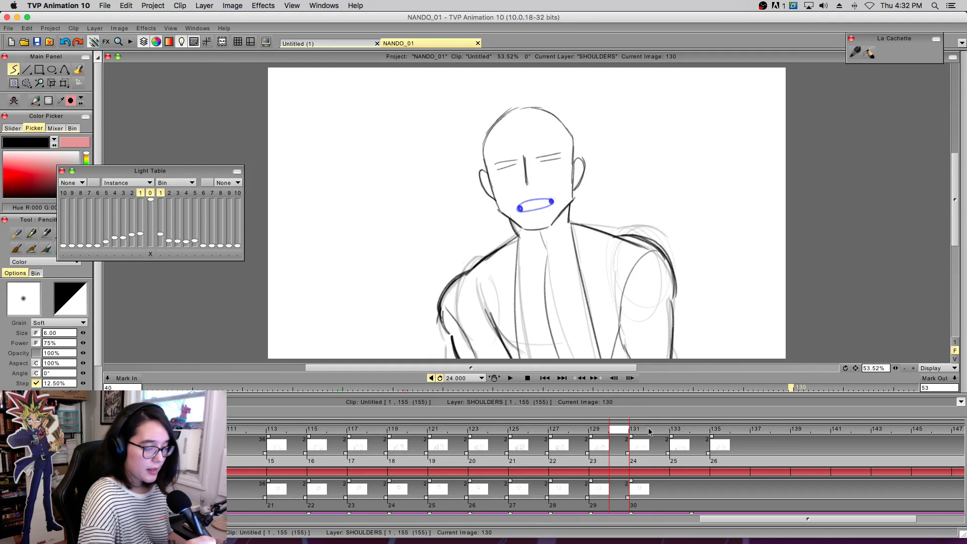
left_click(639, 431)
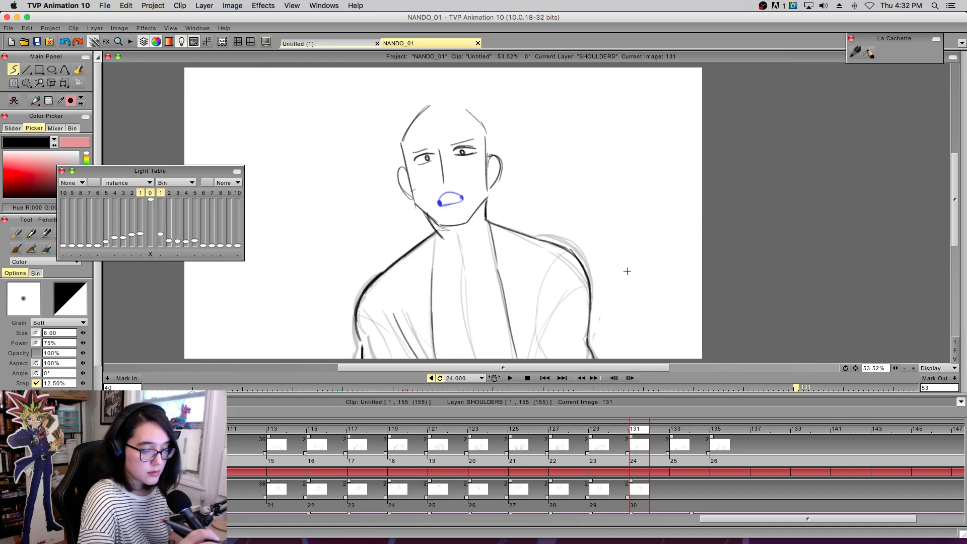
mouse_move(665, 259)
left_mouse_down()
mouse_move(612, 357)
mouse_move(629, 318)
left_mouse_up()
key("super+z")
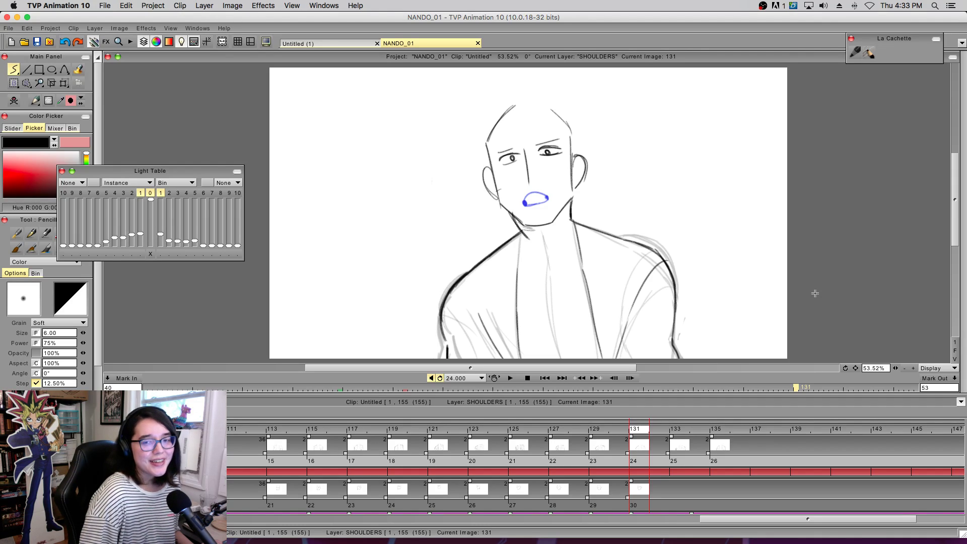
left_click(955, 351)
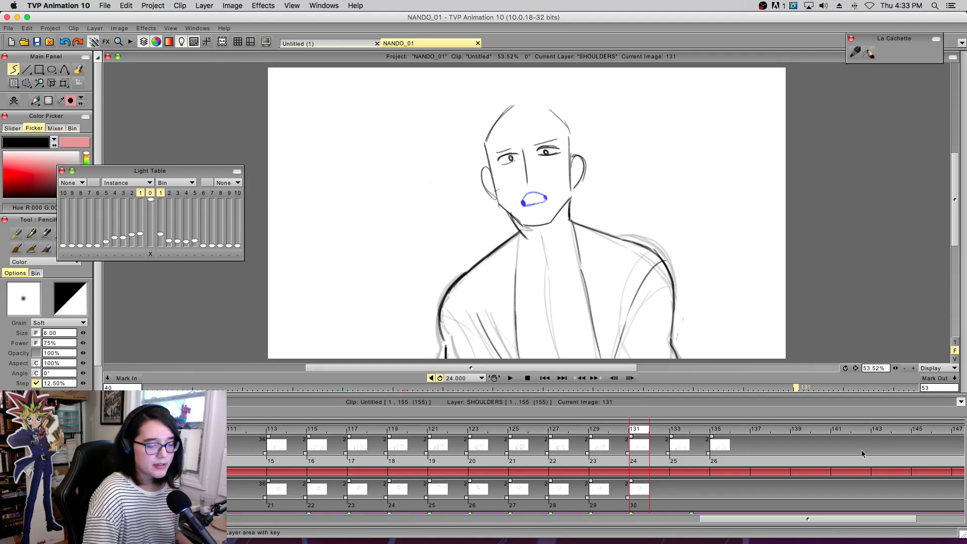
- Trim the end of the SHOULDERS layer back to frame 153 and play back the animation
mouse_move(868, 429)
left_mouse_down()
mouse_move(922, 431)
mouse_move(642, 443)
mouse_move(942, 442)
mouse_move(881, 440)
left_mouse_up()
left_click_drag(769, 453, 731, 461)
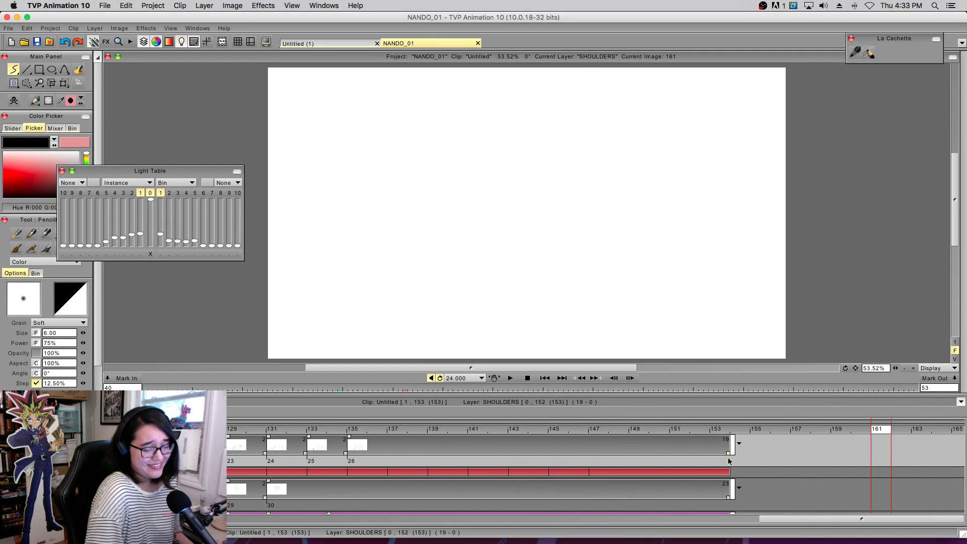
left_click_drag(829, 520, 436, 518)
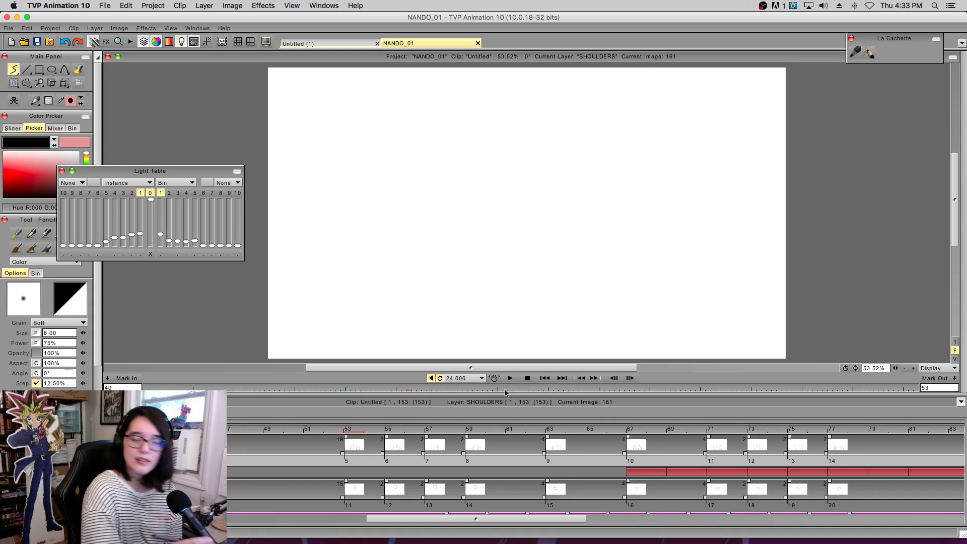
left_click(511, 377)
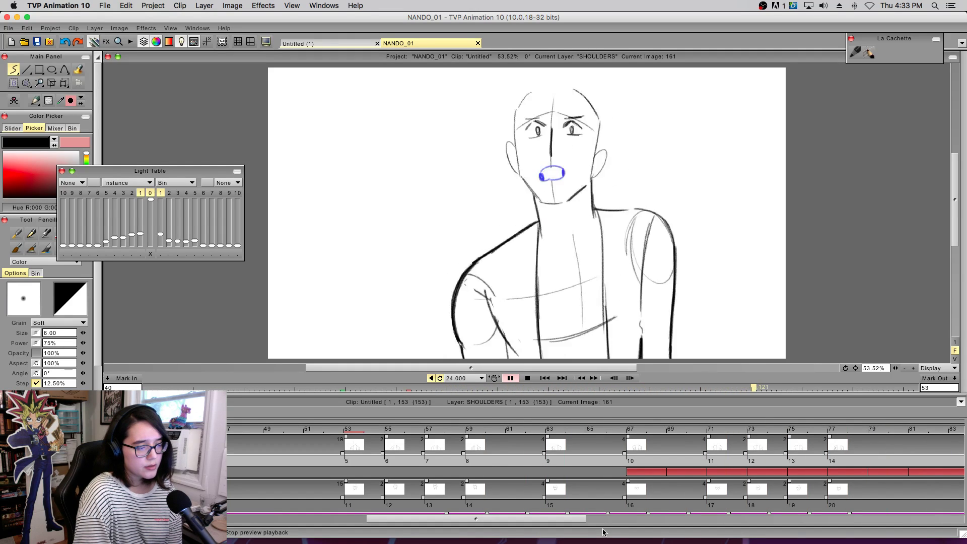
- Erase the image-right shoulder line and shoulder oval on frame 123 of the SHOULDERS layer
left_click(620, 430)
left_click_drag(620, 432, 724, 438)
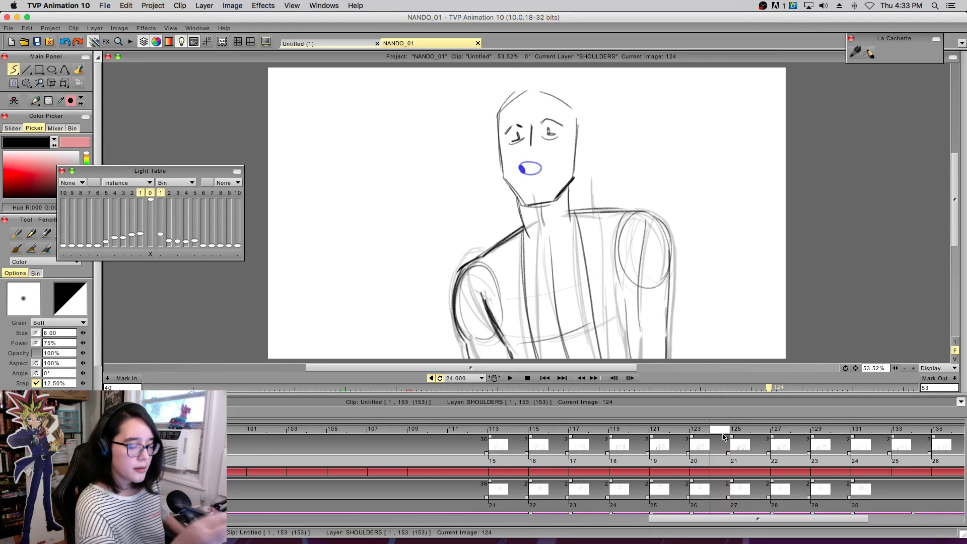
key("e")
key("Left")
mouse_move(625, 269)
left_mouse_down()
mouse_move(635, 252)
mouse_move(654, 281)
mouse_move(668, 266)
mouse_move(665, 282)
left_mouse_up()
left_click_drag(618, 211, 574, 213)
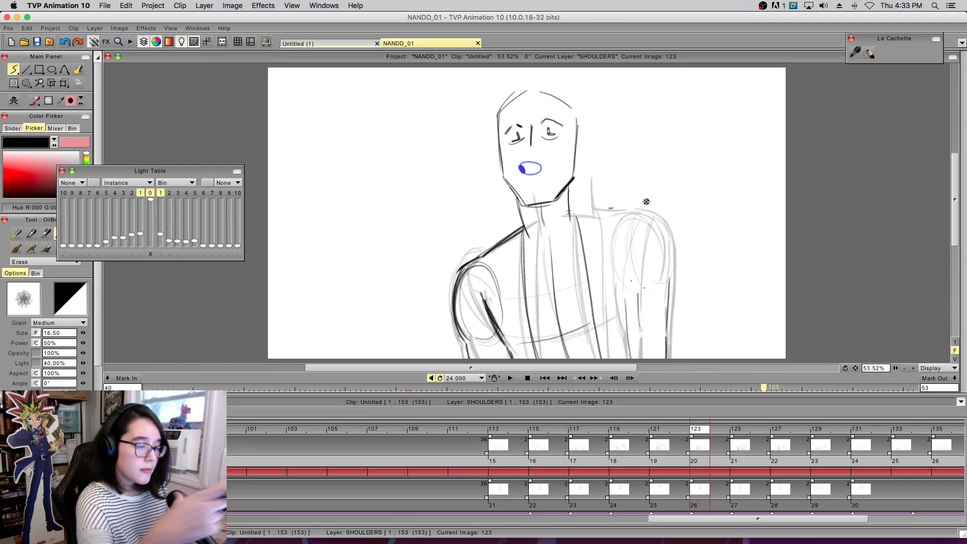
- Redraw the image-right neck and shoulder line, shoulder oval and inner arm line on frame 123
key("b")
mouse_move(573, 181)
left_mouse_down()
mouse_move(575, 209)
mouse_move(574, 198)
mouse_move(606, 212)
left_mouse_up()
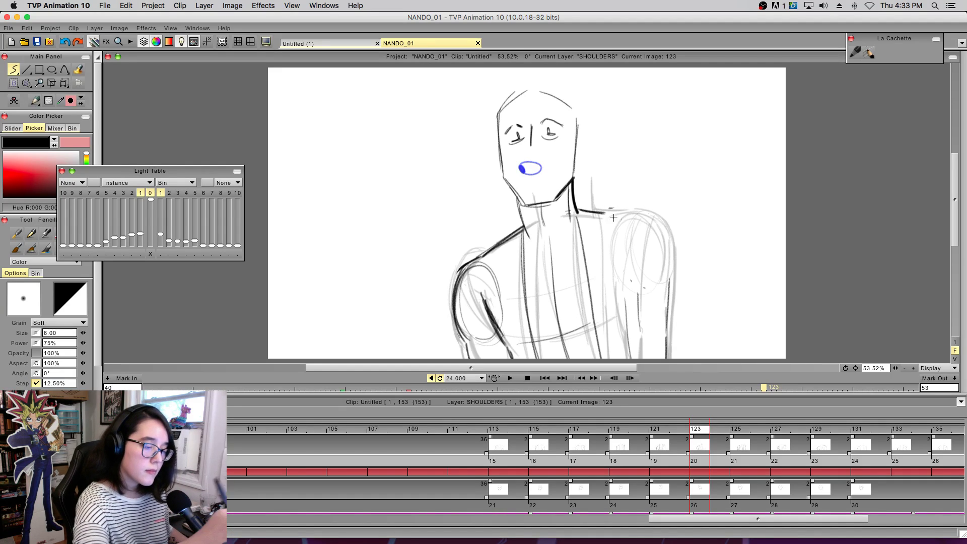
mouse_move(637, 281)
left_mouse_down()
mouse_move(649, 218)
mouse_move(658, 223)
mouse_move(650, 286)
mouse_move(636, 211)
mouse_move(656, 285)
left_mouse_up()
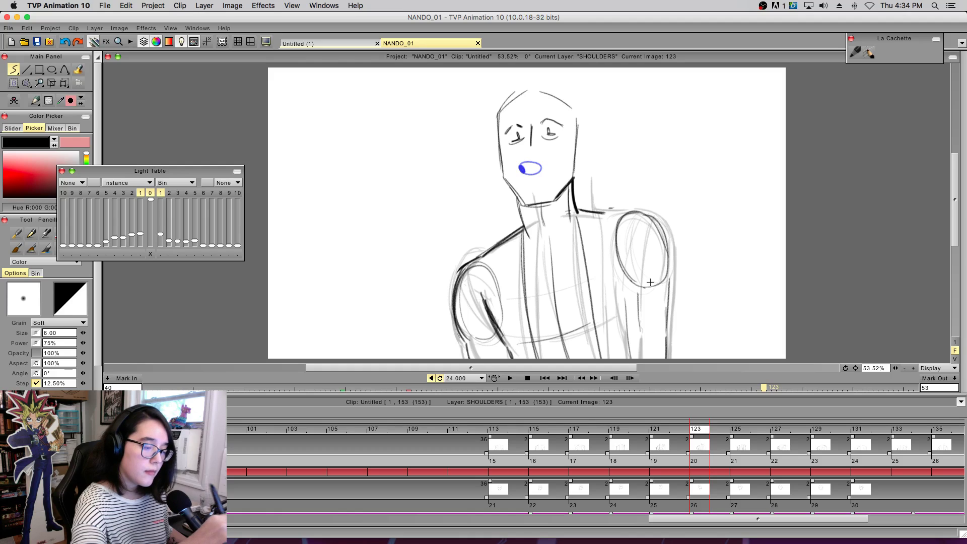
left_click_drag(599, 213, 626, 214)
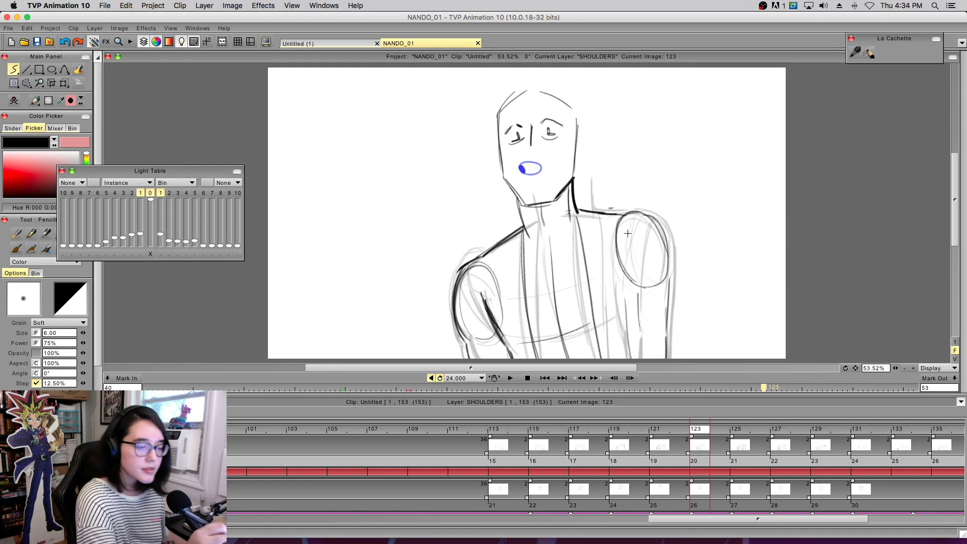
left_click_drag(623, 274, 630, 347)
left_click_drag(628, 310, 627, 359)
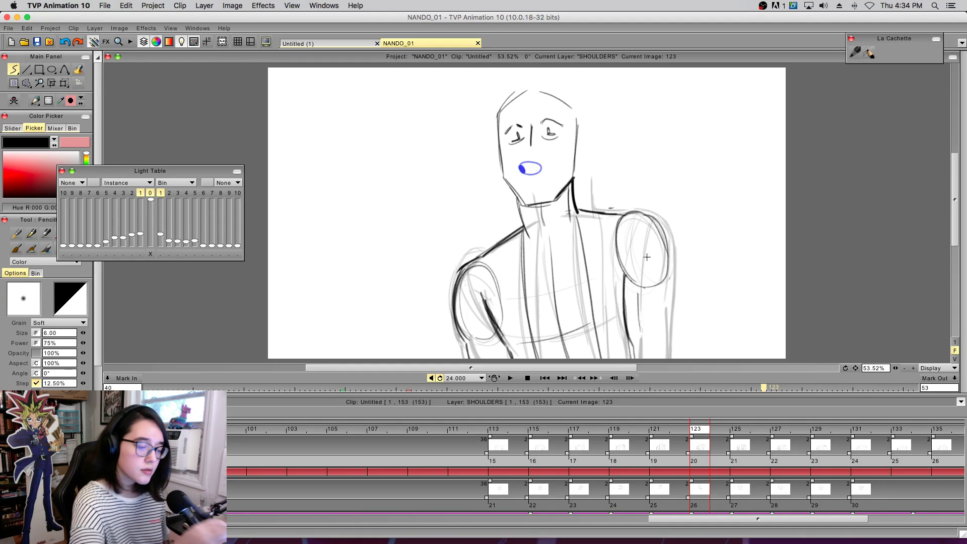
- Draw the image-right outer arm line on frame 123 and compare the pose with frames 121 and 125
mouse_move(671, 307)
left_mouse_down()
mouse_move(668, 255)
mouse_move(670, 359)
left_mouse_up()
mouse_move(693, 430)
left_mouse_down()
mouse_move(429, 465)
mouse_move(610, 491)
mouse_move(832, 500)
mouse_move(837, 483)
mouse_move(483, 484)
mouse_move(796, 481)
mouse_move(902, 441)
mouse_move(478, 469)
mouse_move(660, 468)
left_mouse_up()
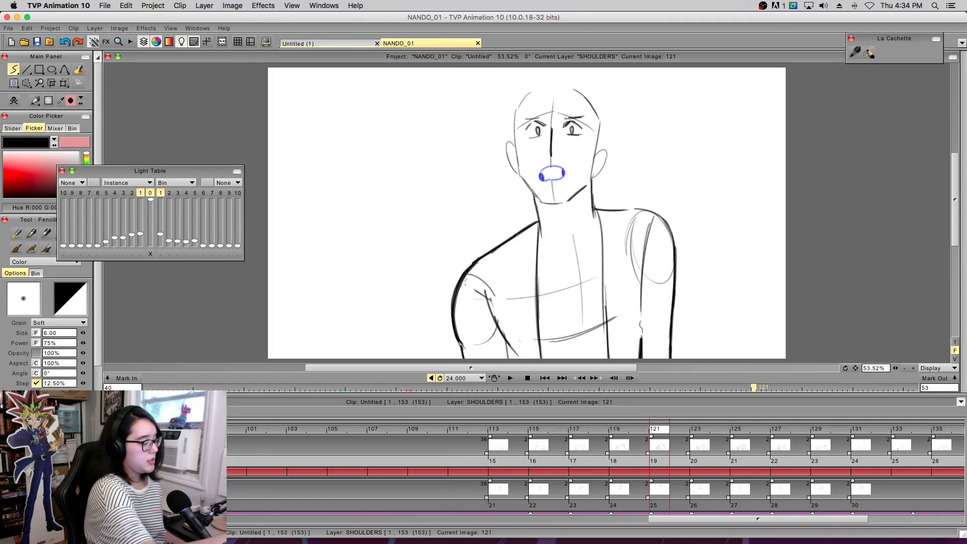
mouse_move(618, 429)
left_mouse_down()
mouse_move(866, 429)
mouse_move(574, 444)
mouse_move(692, 468)
mouse_move(735, 465)
left_mouse_up()
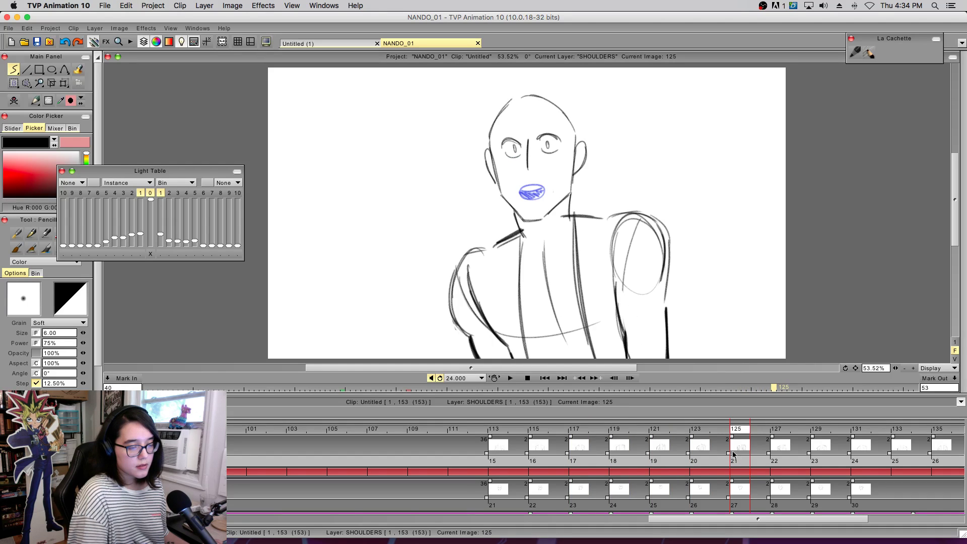
- Erase the wide outer shoulder curve on frame 125 and redraw the image-right shoulder oval
key("e")
mouse_move(653, 218)
left_mouse_down()
mouse_move(667, 235)
mouse_move(669, 267)
left_mouse_up()
left_click_drag(604, 216, 653, 218)
key("b")
mouse_move(611, 268)
left_mouse_down()
mouse_move(642, 221)
mouse_move(661, 242)
mouse_move(666, 284)
left_mouse_up()
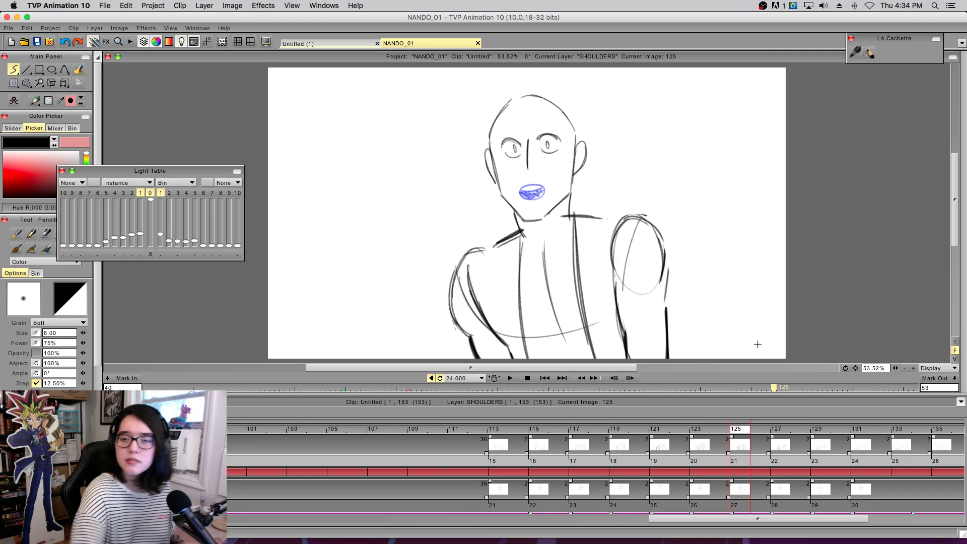
- Redraw the image-right shoulder oval and upper arm curve on frame 127, erasing the stray lines around and inside it
mouse_move(735, 431)
left_mouse_down()
mouse_move(496, 448)
mouse_move(684, 461)
mouse_move(828, 456)
mouse_move(695, 459)
mouse_move(629, 474)
mouse_move(822, 465)
mouse_move(773, 469)
left_mouse_up()
left_click_drag(615, 239, 625, 313)
mouse_move(633, 231)
left_mouse_down()
mouse_move(647, 316)
mouse_move(668, 271)
mouse_move(670, 313)
left_mouse_up()
left_click_drag(655, 250, 670, 313)
left_click_drag(608, 282, 659, 261)
mouse_move(622, 307)
left_mouse_down()
mouse_move(640, 230)
mouse_move(615, 277)
mouse_move(623, 238)
left_mouse_up()
key("e")
mouse_move(646, 222)
left_mouse_down()
mouse_move(666, 235)
mouse_move(676, 277)
left_mouse_up()
mouse_move(667, 257)
left_mouse_down()
mouse_move(641, 223)
mouse_move(611, 297)
left_mouse_up()
key("e")
mouse_move(616, 237)
left_mouse_down()
mouse_move(607, 283)
mouse_move(658, 272)
left_mouse_up()
- Turn the light table on for frame 125, then rework the image-right shoulder oval and its outer shoulder and arm line against the neighbouring drawings
left_click(747, 443)
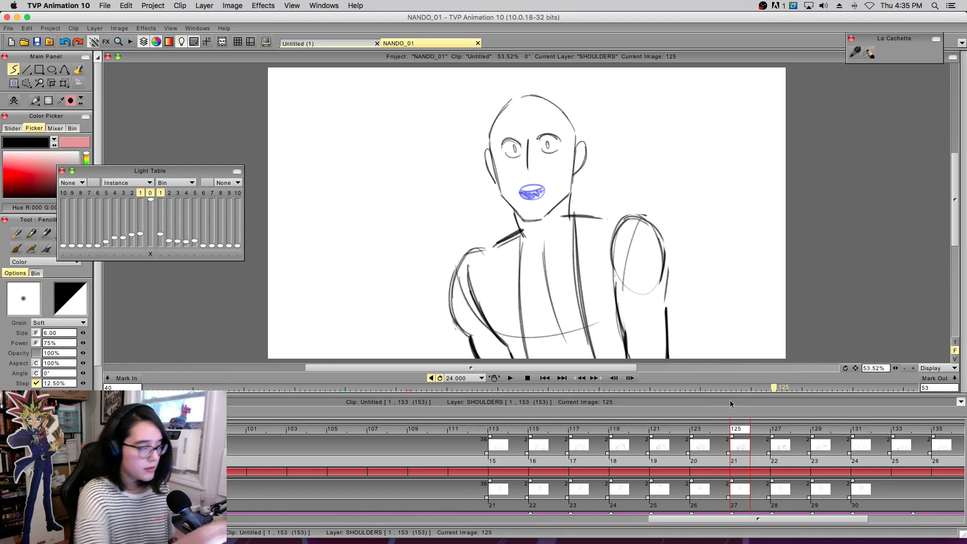
left_click(107, 445)
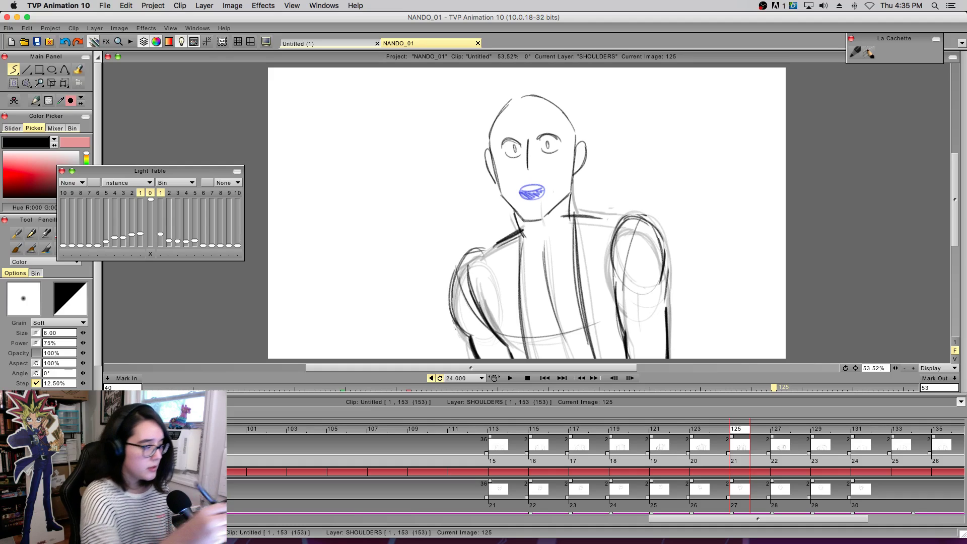
mouse_move(737, 435)
left_mouse_down()
mouse_move(720, 436)
mouse_move(774, 439)
left_mouse_up()
left_click(739, 441)
key("e")
mouse_move(624, 223)
left_mouse_down()
mouse_move(612, 261)
mouse_move(637, 221)
mouse_move(670, 231)
mouse_move(611, 267)
mouse_move(624, 294)
mouse_move(657, 291)
mouse_move(627, 218)
mouse_move(669, 269)
mouse_move(630, 359)
left_mouse_up()
key("e")
left_click_drag(667, 272, 668, 334)
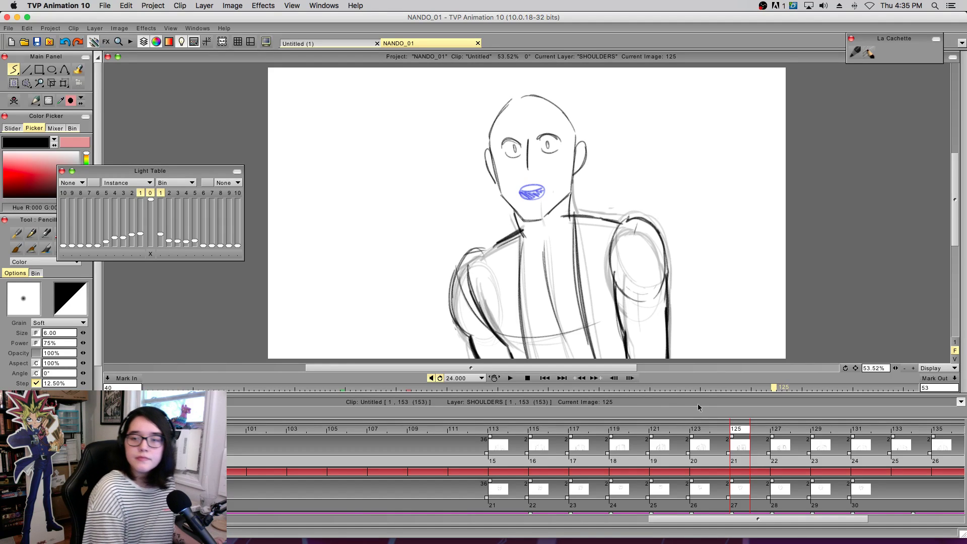
- Redraw the image-right shoulder oval on frame 129 and erase the old lines in and around it
mouse_move(580, 431)
left_mouse_down()
mouse_move(470, 454)
mouse_move(903, 445)
mouse_move(728, 445)
mouse_move(828, 421)
mouse_move(818, 408)
left_mouse_up()
key("e")
mouse_move(623, 235)
left_mouse_down()
mouse_move(661, 243)
mouse_move(657, 261)
mouse_move(665, 301)
left_mouse_up()
key("b")
mouse_move(622, 243)
left_mouse_down()
mouse_move(631, 316)
mouse_move(633, 232)
mouse_move(636, 253)
mouse_move(664, 275)
mouse_move(658, 258)
mouse_move(647, 322)
mouse_move(618, 273)
mouse_move(636, 321)
mouse_move(620, 311)
mouse_move(666, 281)
mouse_move(628, 314)
mouse_move(627, 238)
mouse_move(619, 262)
mouse_move(647, 251)
mouse_move(666, 303)
mouse_move(651, 248)
mouse_move(621, 243)
left_mouse_up()
key("e")
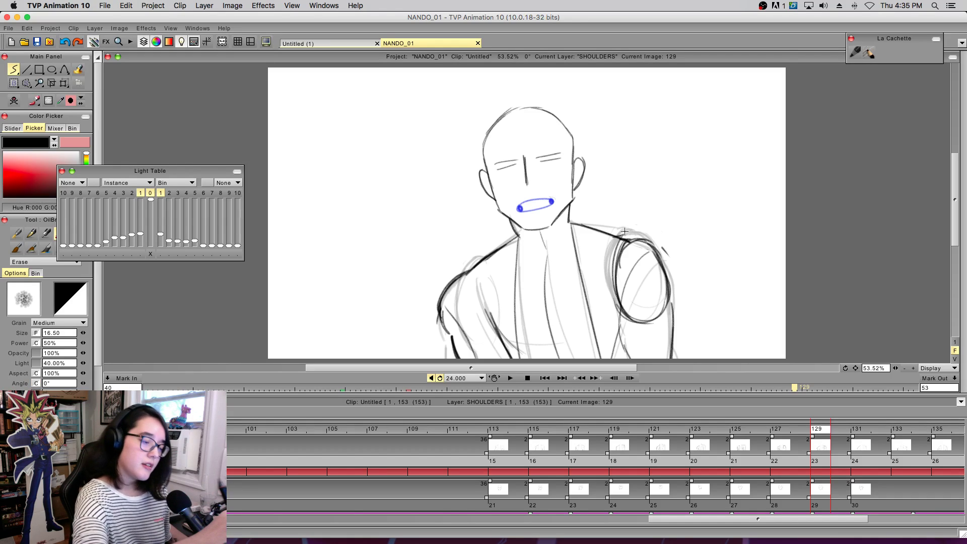
left_click_drag(641, 245, 647, 300)
key("e")
left_click_drag(654, 244, 666, 311)
- Draw the image-right shoulder oval on frame 131, erase the extra lines inside it and reinforce its lower edge
mouse_move(836, 432)
left_mouse_down()
mouse_move(860, 460)
mouse_move(657, 458)
mouse_move(862, 432)
left_mouse_up()
mouse_move(642, 254)
left_mouse_down()
mouse_move(627, 317)
mouse_move(647, 244)
mouse_move(670, 313)
mouse_move(640, 320)
mouse_move(625, 295)
mouse_move(661, 243)
mouse_move(677, 302)
left_mouse_up()
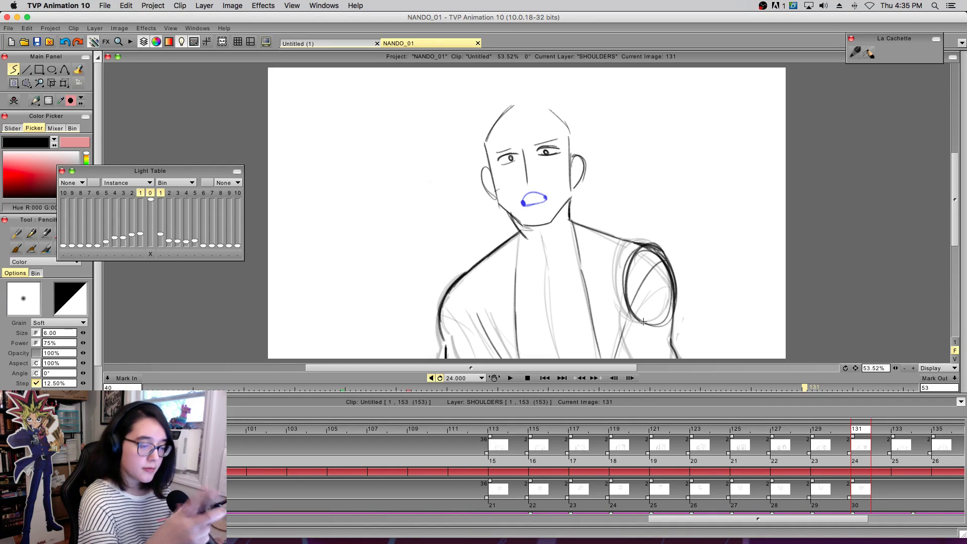
key("e")
mouse_move(648, 242)
left_mouse_down()
mouse_move(668, 254)
mouse_move(669, 301)
mouse_move(652, 306)
left_mouse_up()
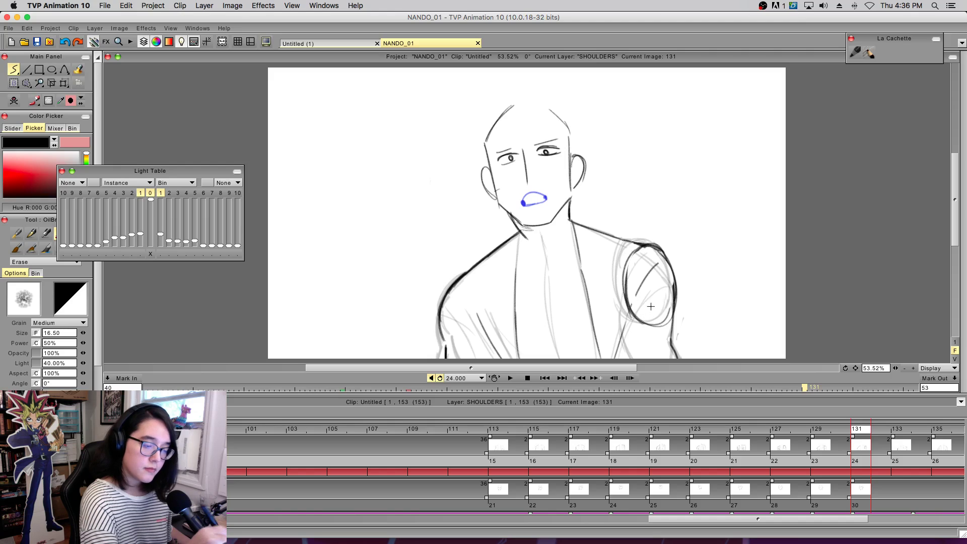
key("p")
mouse_move(633, 259)
left_mouse_down()
mouse_move(633, 322)
mouse_move(671, 327)
left_mouse_up()
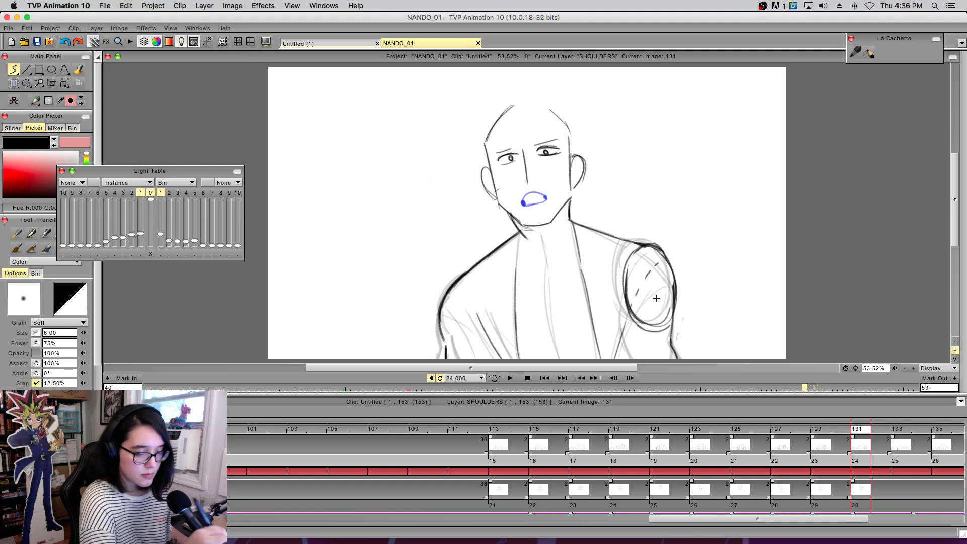
- Compare frame 131 with the earlier frames and draw the image-right inner arm line below the shoulder oval
left_click_drag(738, 429, 855, 459)
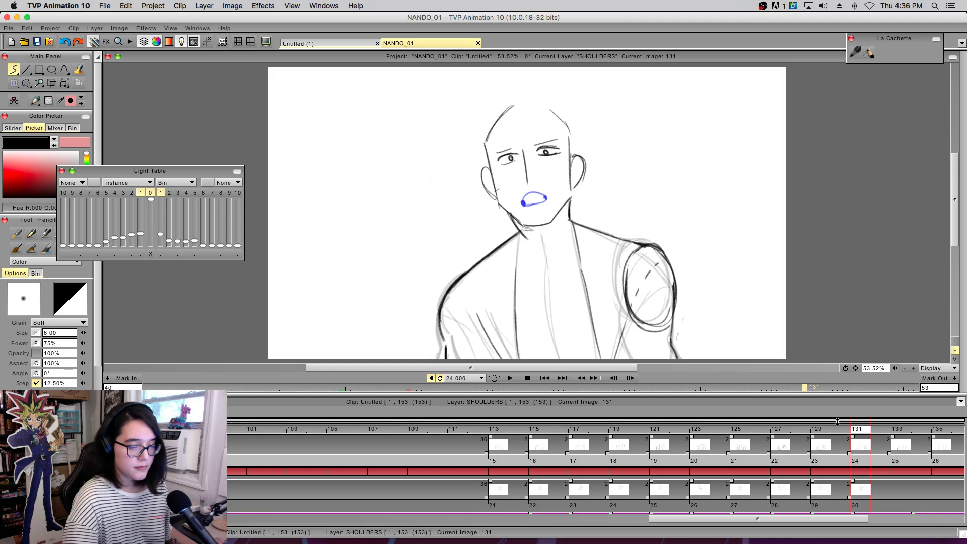
left_click_drag(673, 316, 672, 372)
key("super+z")
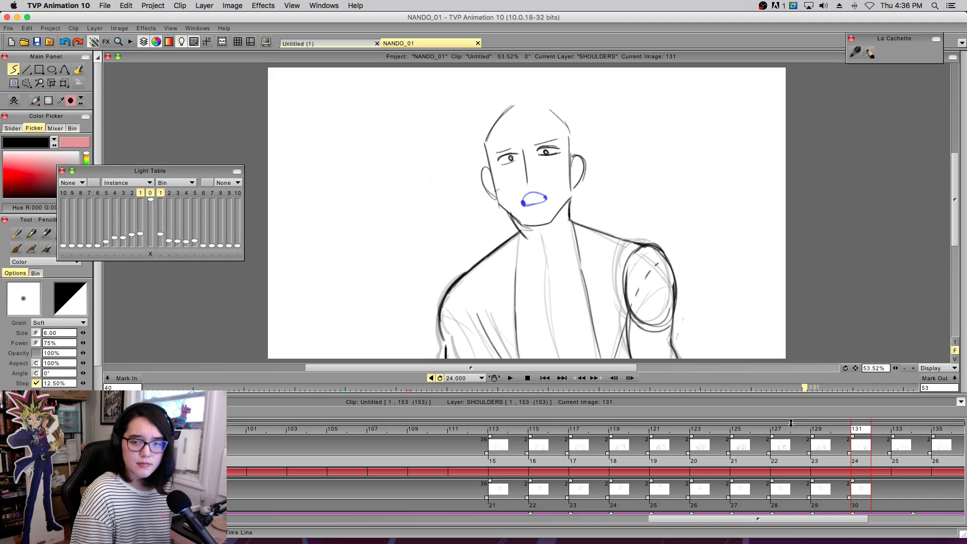
- Show the second previous drawing on the light table and draw the image-right shoulder oval, shoulder curve and arm lines on frame 135
mouse_move(721, 432)
left_mouse_down()
mouse_move(558, 454)
mouse_move(602, 481)
mouse_move(786, 447)
mouse_move(942, 448)
mouse_move(610, 465)
mouse_move(782, 454)
left_mouse_up()
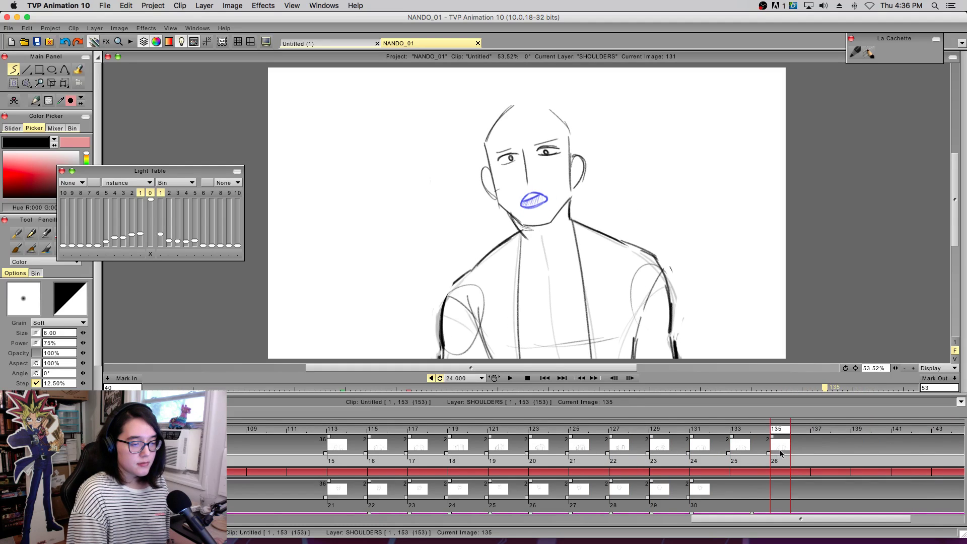
left_click(132, 193)
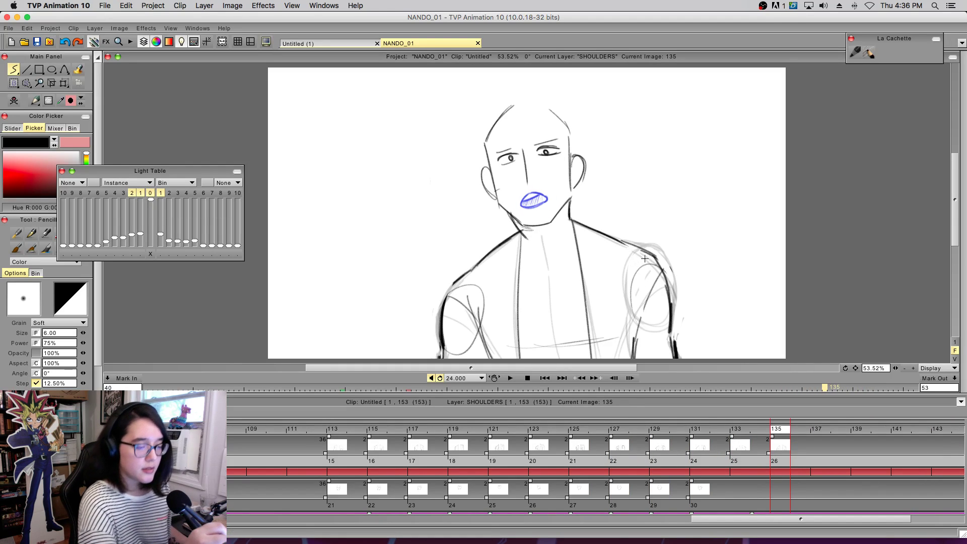
mouse_move(632, 258)
left_mouse_down()
mouse_move(636, 312)
mouse_move(627, 301)
mouse_move(665, 299)
mouse_move(634, 291)
mouse_move(669, 258)
mouse_move(645, 250)
mouse_move(671, 288)
mouse_move(655, 255)
mouse_move(634, 258)
mouse_move(664, 272)
mouse_move(655, 251)
mouse_move(671, 304)
mouse_move(674, 275)
mouse_move(651, 325)
mouse_move(629, 304)
mouse_move(658, 319)
mouse_move(668, 305)
mouse_move(653, 259)
mouse_move(661, 270)
mouse_move(668, 296)
mouse_move(648, 312)
mouse_move(634, 270)
mouse_move(651, 261)
mouse_move(659, 284)
left_mouse_up()
key("e")
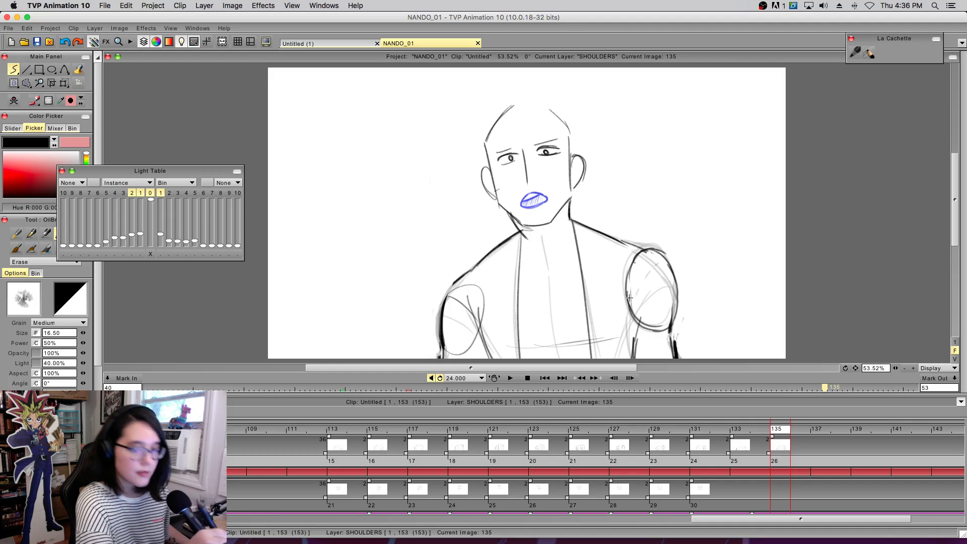
key("e")
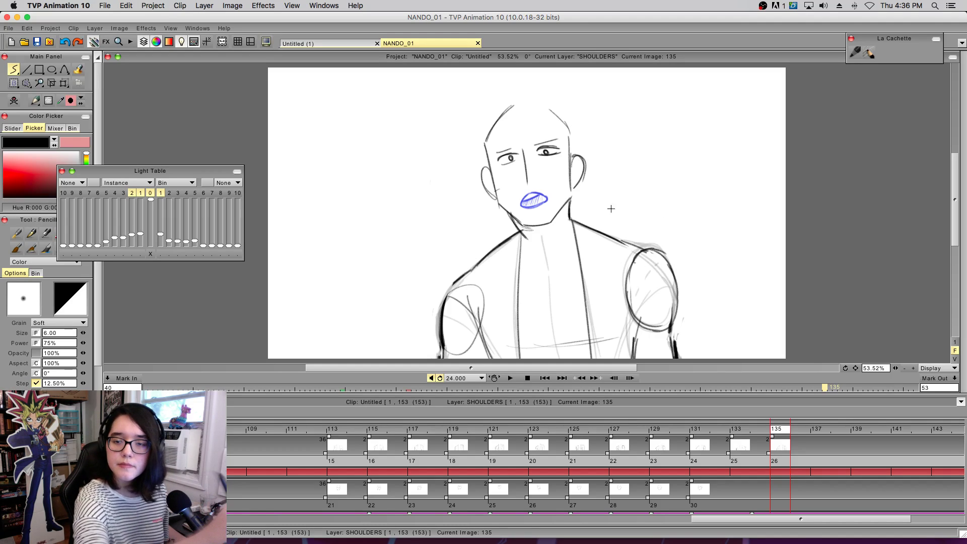
mouse_move(625, 244)
left_mouse_down()
mouse_move(658, 248)
mouse_move(675, 290)
mouse_move(642, 333)
left_mouse_up()
mouse_move(683, 300)
left_mouse_down()
mouse_move(672, 333)
mouse_move(631, 358)
left_mouse_up()
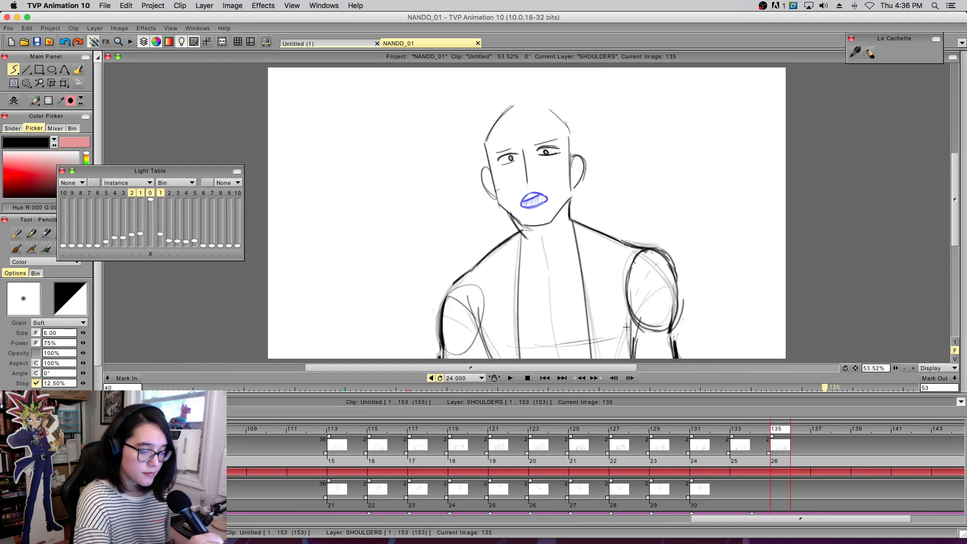
left_click_drag(630, 321, 629, 341)
- Draw a heavier image-right shoulder oval on frame 133 and compare it with frame 135
mouse_move(767, 431)
left_mouse_down()
mouse_move(724, 438)
mouse_move(734, 438)
left_mouse_up()
key("e")
key("e")
mouse_move(636, 323)
left_mouse_down()
mouse_move(648, 256)
mouse_move(667, 261)
mouse_move(679, 291)
mouse_move(665, 331)
mouse_move(629, 294)
mouse_move(674, 269)
mouse_move(631, 306)
mouse_move(679, 294)
mouse_move(626, 290)
left_mouse_up()
mouse_move(716, 439)
left_mouse_down()
mouse_move(565, 454)
mouse_move(633, 457)
mouse_move(794, 437)
mouse_move(681, 465)
mouse_move(786, 456)
left_mouse_up()
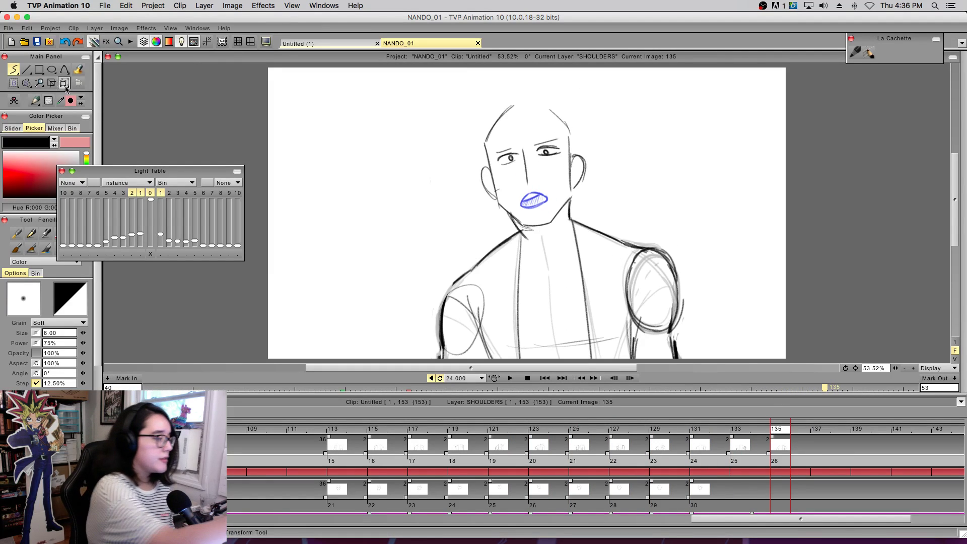
- Erase the image-right shoulder oval, outer shoulder curve and arm lines on frame 135
key("e")
mouse_move(634, 329)
left_mouse_down()
mouse_move(639, 348)
mouse_move(642, 251)
mouse_move(657, 329)
mouse_move(678, 282)
mouse_move(642, 360)
left_mouse_up()
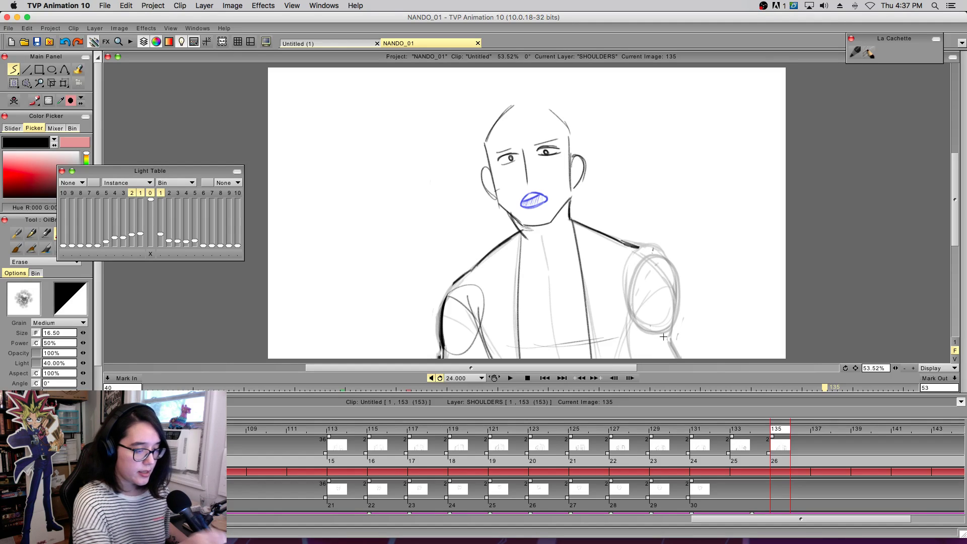
key("e")
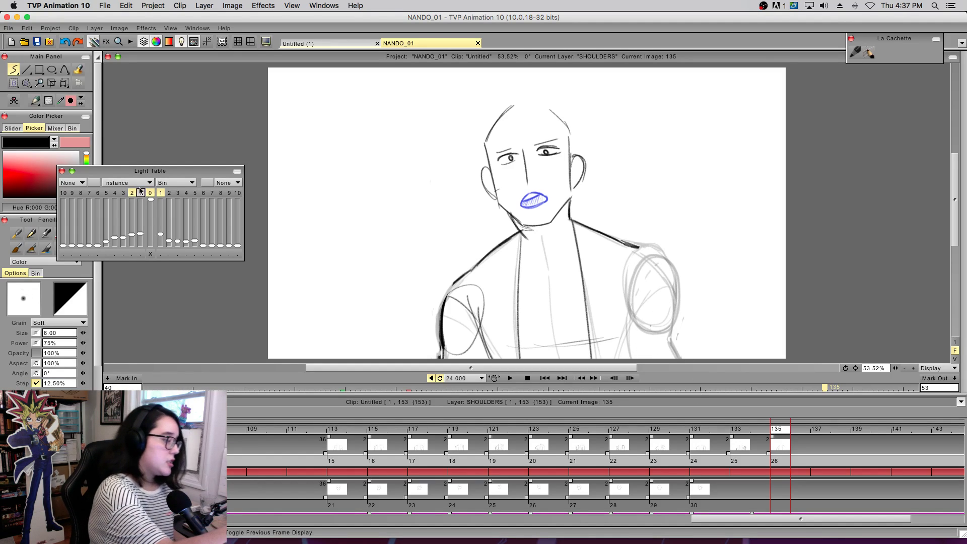
- Compare frames 129 to 135 using the second previous drawing on the light table, then switch it back to the nearest previous drawing
left_click(141, 193)
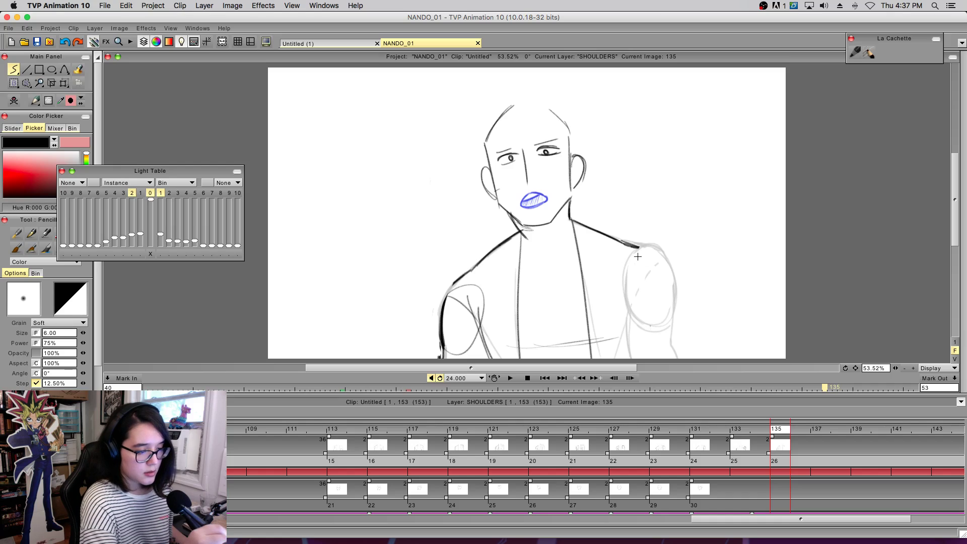
left_click(668, 429)
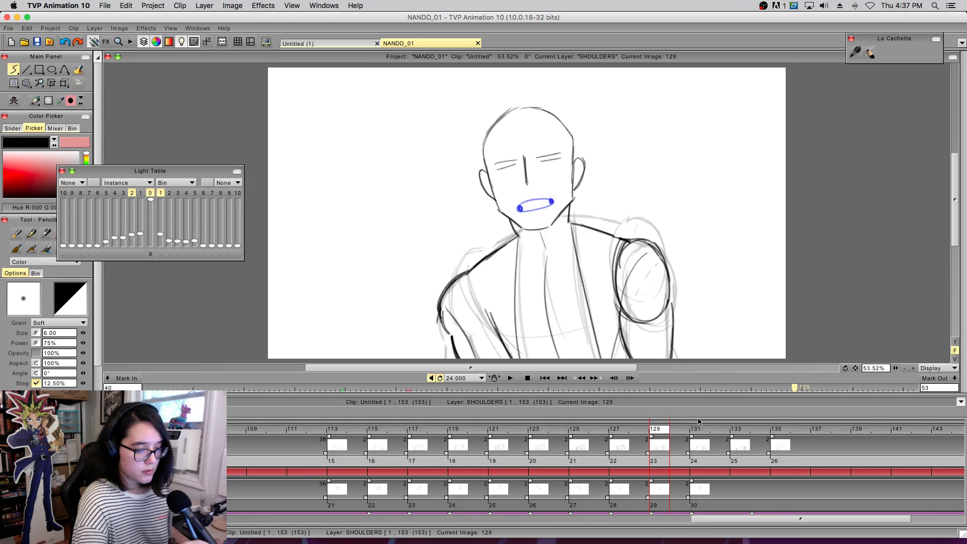
left_click(711, 424)
left_click(737, 428)
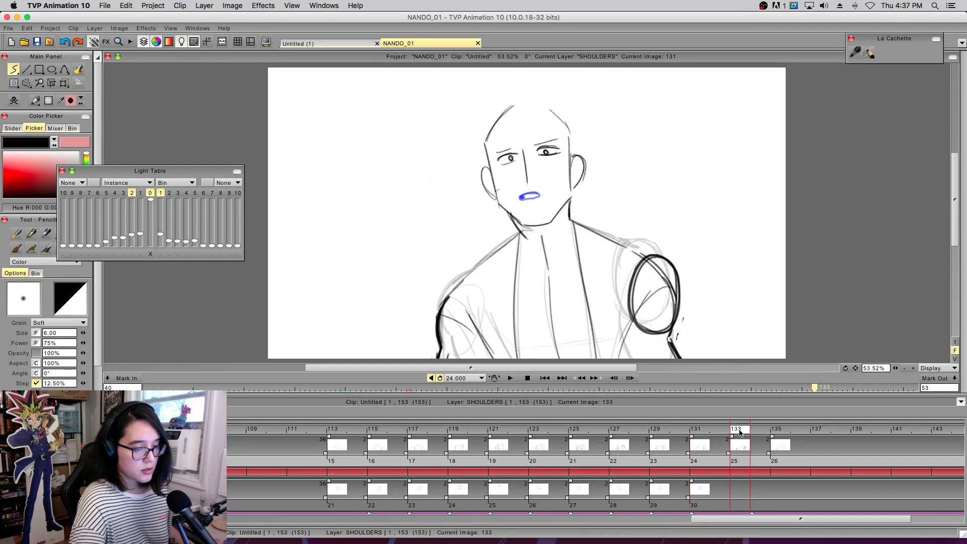
left_click(776, 429)
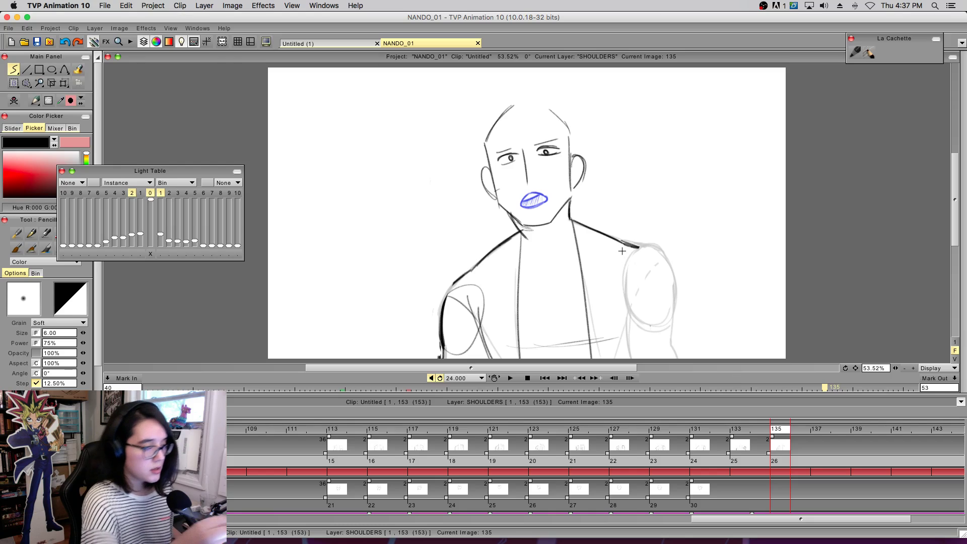
left_click(132, 193)
left_click(140, 193)
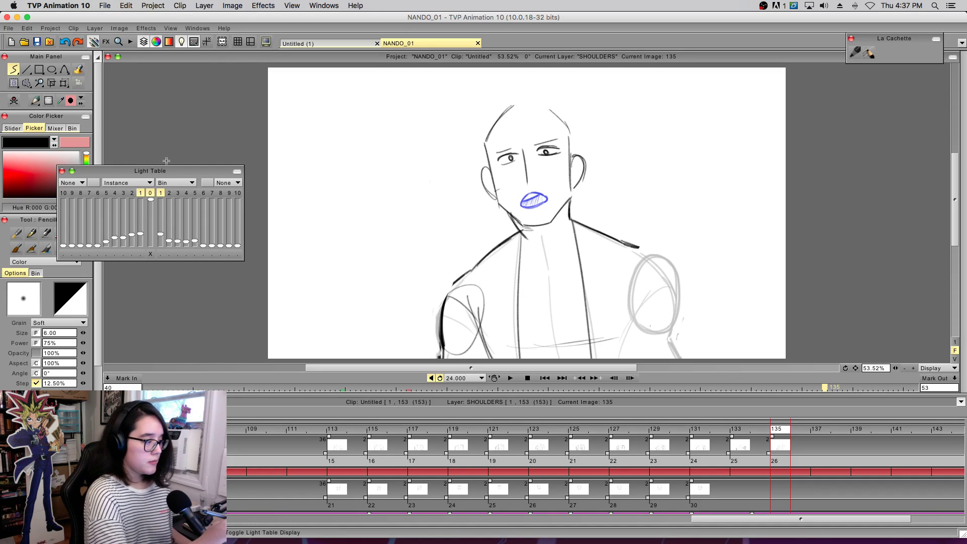
- Erase the image-right shoulder oval and outer shoulder lines on frame 133
mouse_move(739, 431)
left_mouse_down()
mouse_move(757, 430)
mouse_move(656, 430)
mouse_move(735, 449)
left_mouse_up()
key("e")
mouse_move(650, 330)
left_mouse_down()
mouse_move(639, 299)
mouse_move(624, 317)
mouse_move(658, 292)
mouse_move(671, 343)
mouse_move(678, 336)
left_mouse_up()
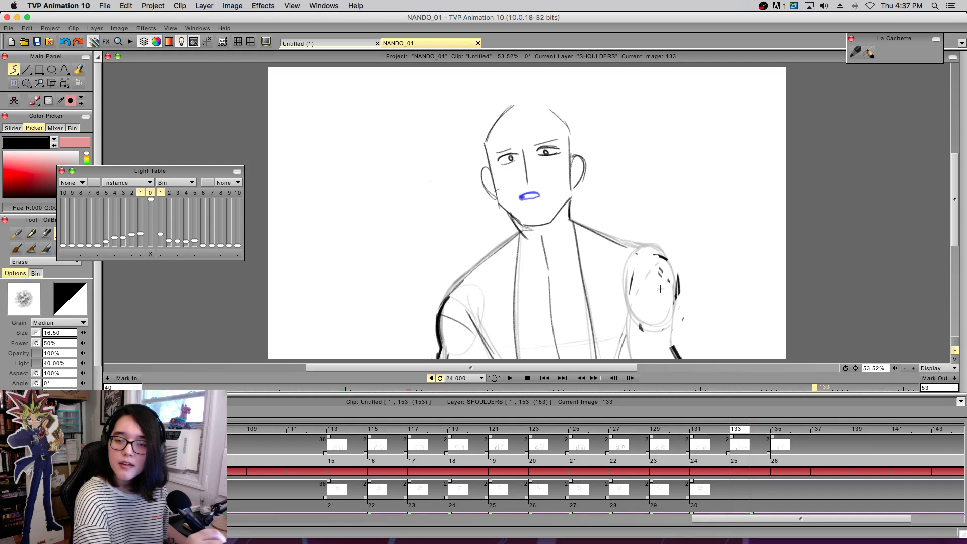
mouse_move(640, 274)
left_mouse_down()
mouse_move(648, 244)
mouse_move(642, 344)
mouse_move(664, 283)
mouse_move(678, 281)
mouse_move(687, 305)
mouse_move(687, 268)
left_mouse_up()
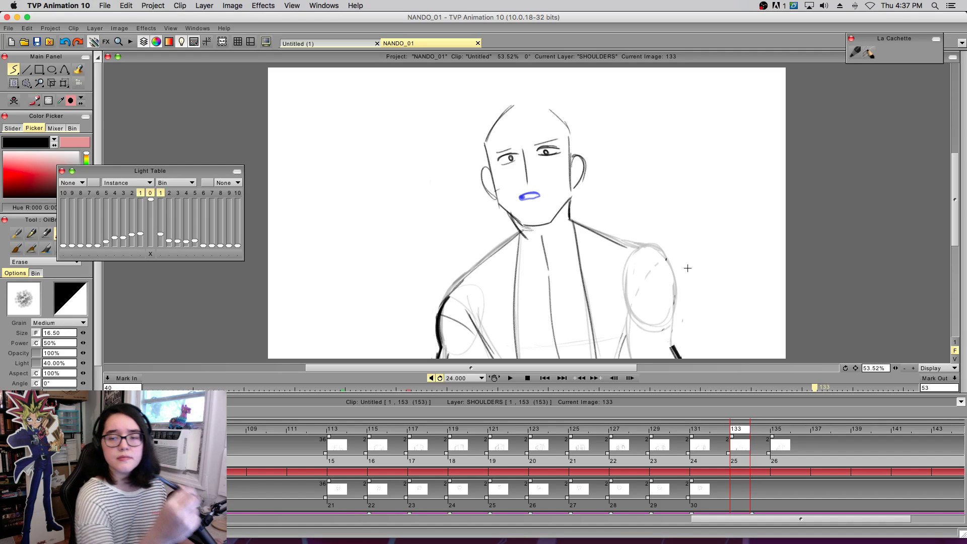
- Redraw the image-right shoulder line and shoulder oval on frame 133, cleaning up the extra lines inside the oval
key("n")
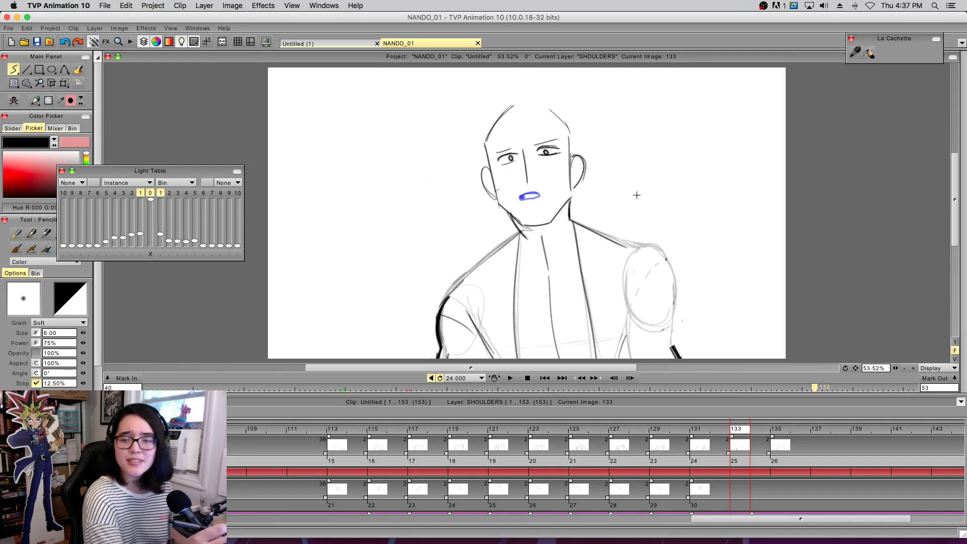
mouse_move(627, 296)
left_mouse_down()
mouse_move(673, 268)
mouse_move(666, 330)
mouse_move(679, 306)
mouse_move(644, 331)
mouse_move(630, 283)
left_mouse_up()
left_click_drag(616, 242, 641, 251)
mouse_move(613, 242)
left_mouse_down()
mouse_move(662, 257)
mouse_move(681, 287)
left_mouse_up()
left_click(625, 255)
key("e")
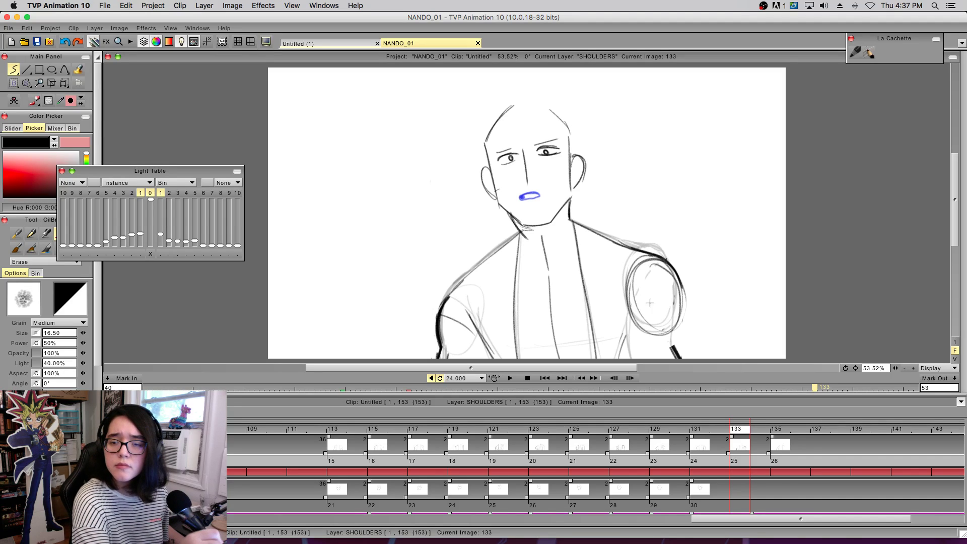
mouse_move(642, 300)
left_mouse_down()
mouse_move(652, 317)
mouse_move(671, 275)
mouse_move(642, 264)
mouse_move(651, 335)
left_mouse_up()
- Draw the image-right outer and inner arm lines below the shoulder oval on frame 133
key("e")
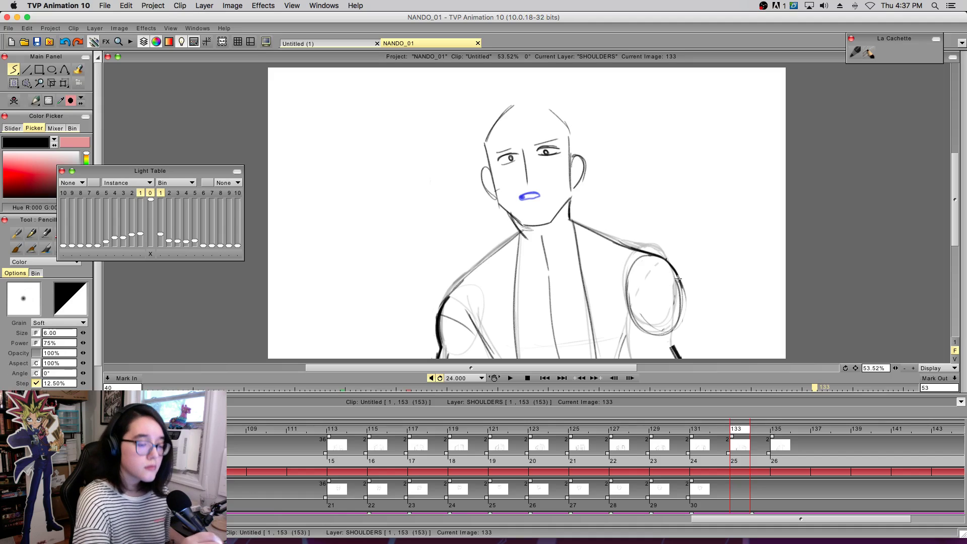
mouse_move(683, 319)
left_mouse_down()
mouse_move(686, 368)
mouse_move(663, 323)
mouse_move(673, 348)
left_mouse_up()
key("e")
key("e")
left_click_drag(627, 295, 641, 360)
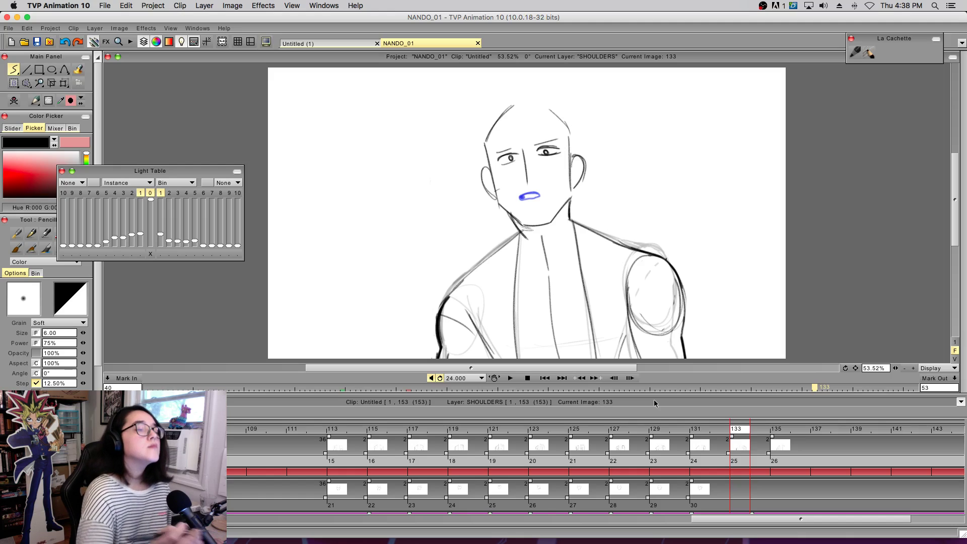
- Check frames 131 and 133, then redraw the image-right shoulder oval and outer shoulder curve on frame 135
left_click(699, 444)
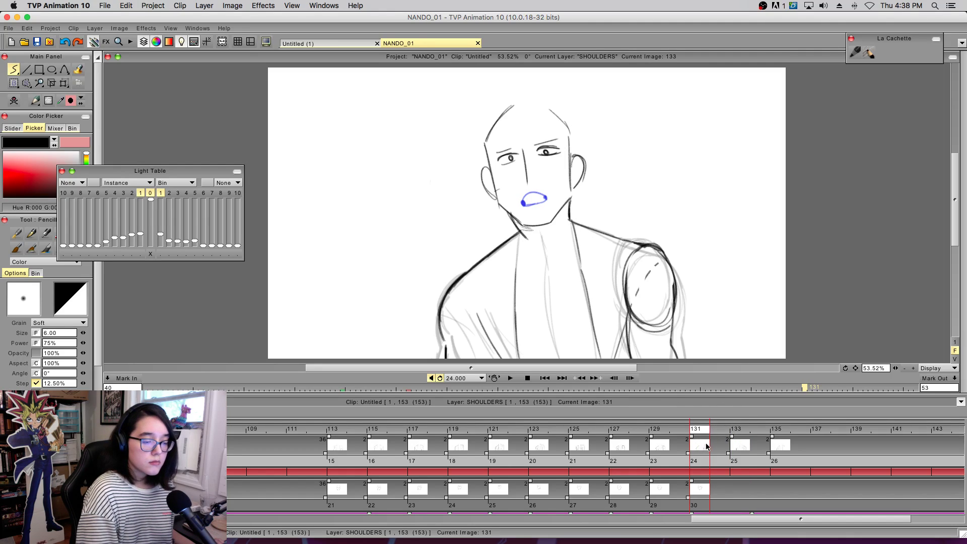
left_click(740, 445)
left_click(782, 448)
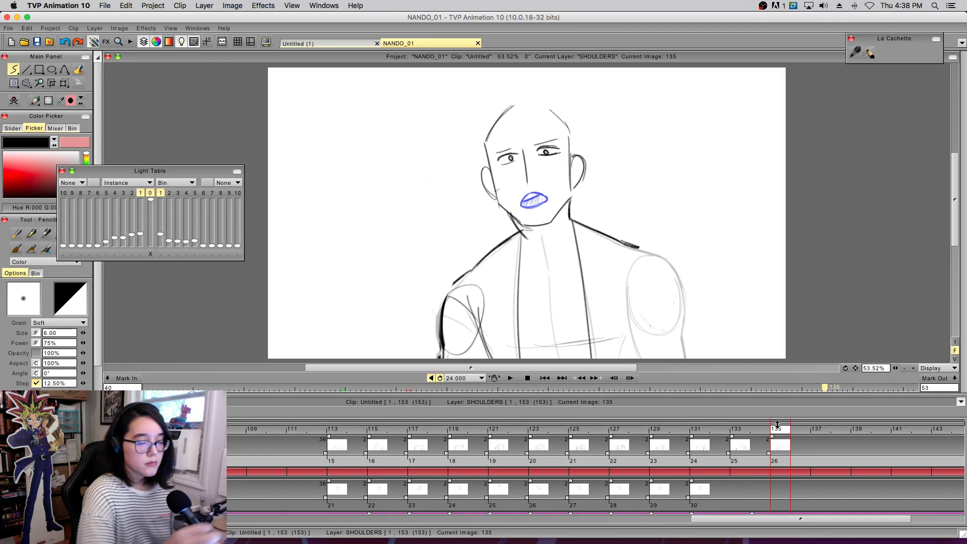
left_click_drag(630, 273, 674, 264)
mouse_move(650, 322)
left_mouse_down()
mouse_move(646, 252)
mouse_move(648, 326)
mouse_move(681, 295)
mouse_move(634, 313)
mouse_move(640, 359)
left_mouse_up()
left_click_drag(631, 303, 645, 358)
key("super+z")
left_click_drag(633, 302, 643, 359)
left_click_drag(678, 266, 690, 359)
left_click_drag(626, 245, 651, 253)
- Flip between frames 133 and 135 and undo the new shoulder oval on frame 135
left_click(758, 437)
left_click(779, 438)
left_click(763, 440)
left_click(776, 438)
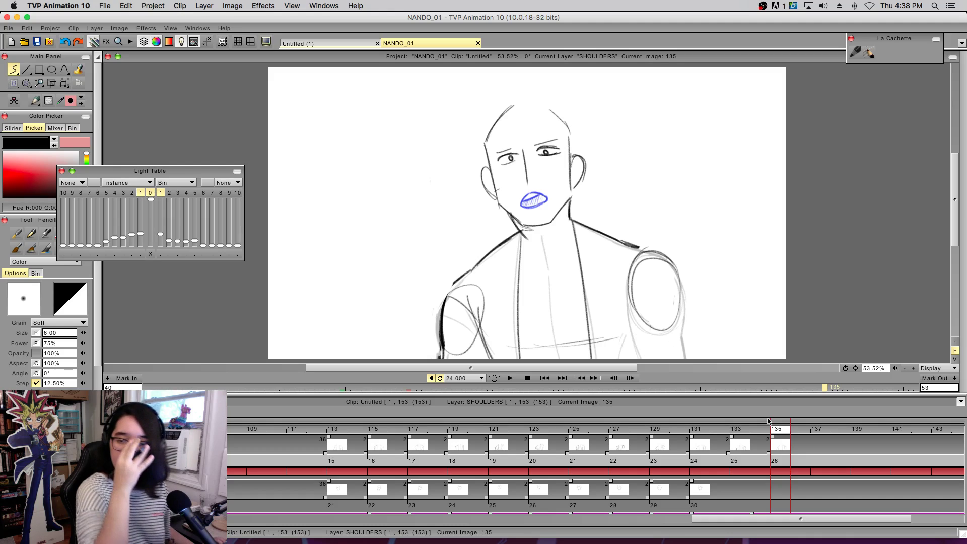
key("super+z")
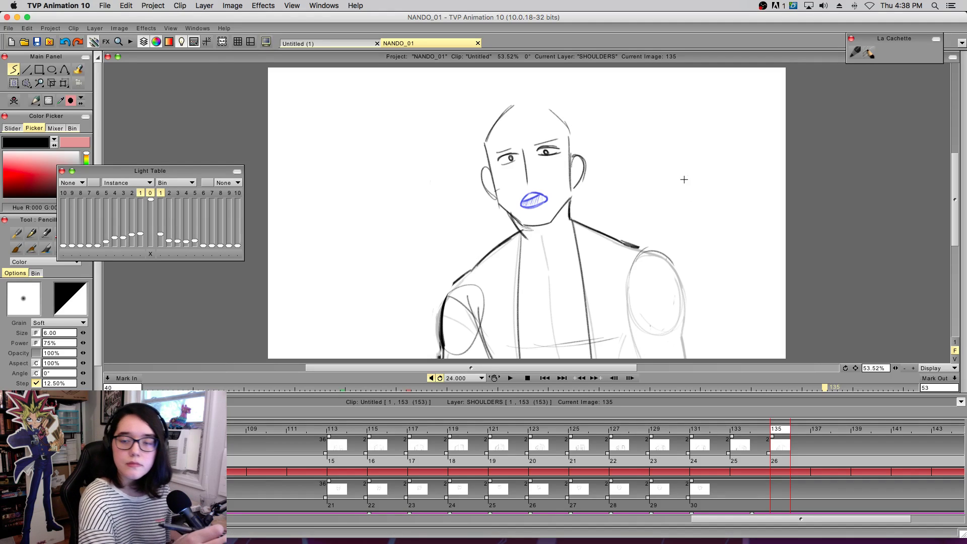
- Redraw the image-right shoulder oval with its inner and outer arm lines on frame 135 and check it against frame 133
mouse_move(638, 251)
left_mouse_down()
mouse_move(645, 323)
mouse_move(641, 246)
mouse_move(637, 255)
mouse_move(687, 292)
mouse_move(674, 261)
mouse_move(643, 324)
mouse_move(683, 303)
mouse_move(676, 320)
mouse_move(657, 246)
mouse_move(636, 257)
mouse_move(683, 282)
mouse_move(666, 257)
mouse_move(660, 332)
left_mouse_up()
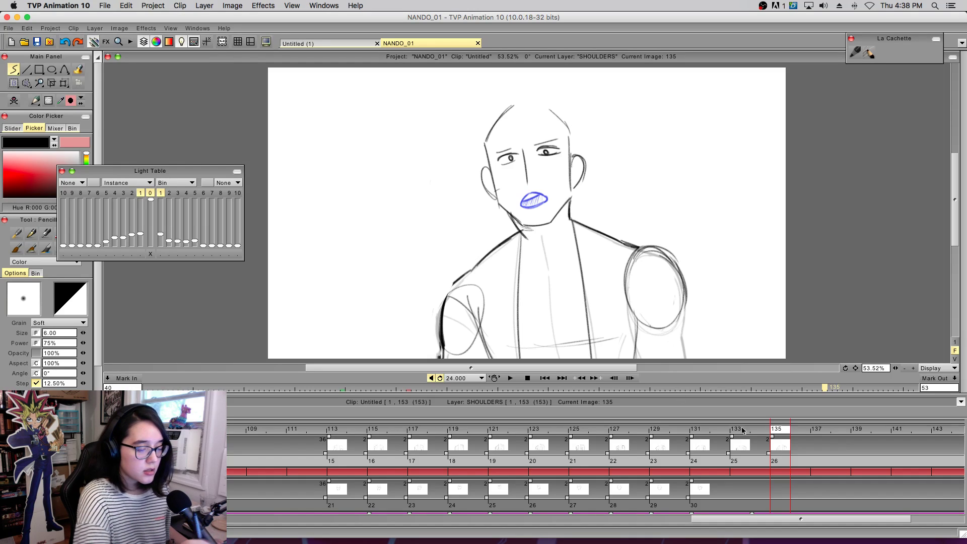
mouse_move(774, 432)
left_mouse_down()
mouse_move(759, 433)
mouse_move(780, 434)
left_mouse_up()
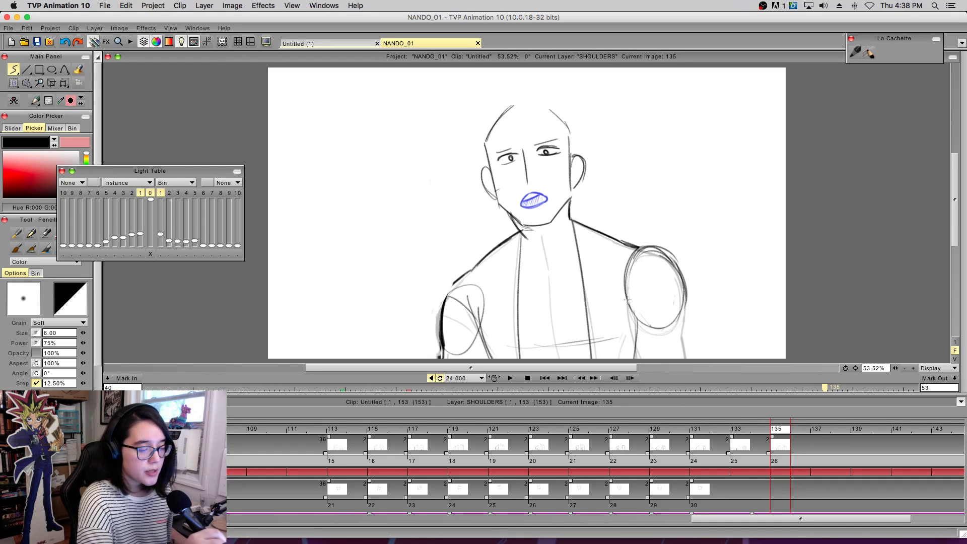
left_click_drag(685, 297, 685, 333)
key("super+z")
mouse_move(683, 276)
left_mouse_down()
mouse_move(682, 359)
mouse_move(682, 305)
mouse_move(683, 349)
left_mouse_up()
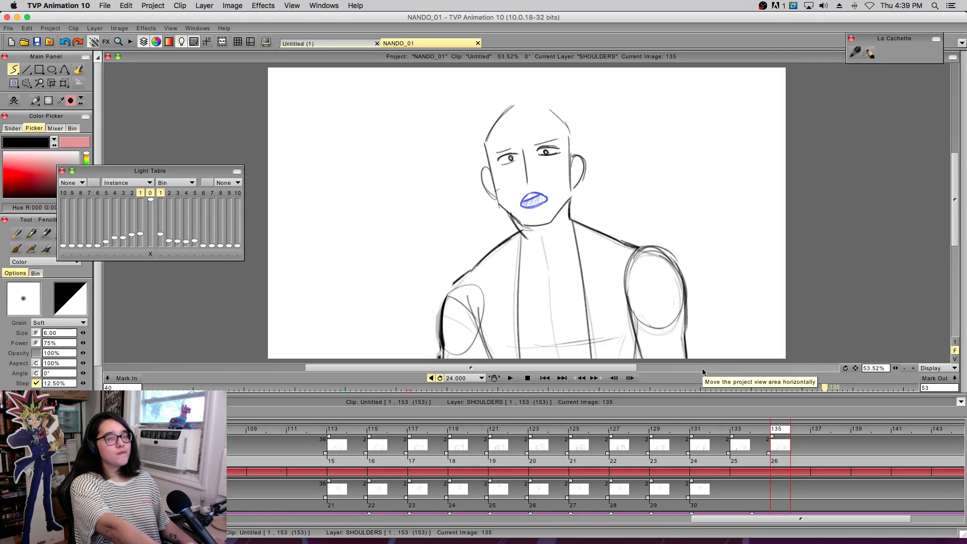
mouse_move(749, 431)
left_mouse_down()
mouse_move(621, 461)
mouse_move(786, 490)
mouse_move(609, 496)
mouse_move(505, 449)
mouse_move(699, 447)
mouse_move(824, 475)
mouse_move(594, 474)
mouse_move(691, 471)
mouse_move(328, 450)
mouse_move(785, 446)
mouse_move(740, 455)
mouse_move(777, 458)
left_mouse_up()
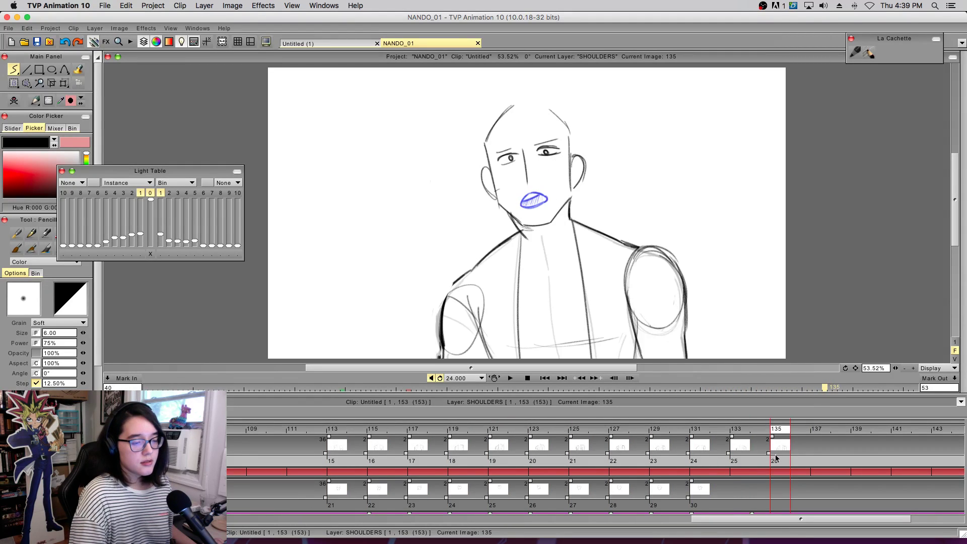
- Erase the image-right shoulder oval and arm lines on frame 135 and compare the pose with the neighbouring frames
key("e")
mouse_move(639, 353)
left_mouse_down()
mouse_move(632, 316)
mouse_move(637, 334)
left_mouse_up()
left_click_drag(634, 260, 636, 247)
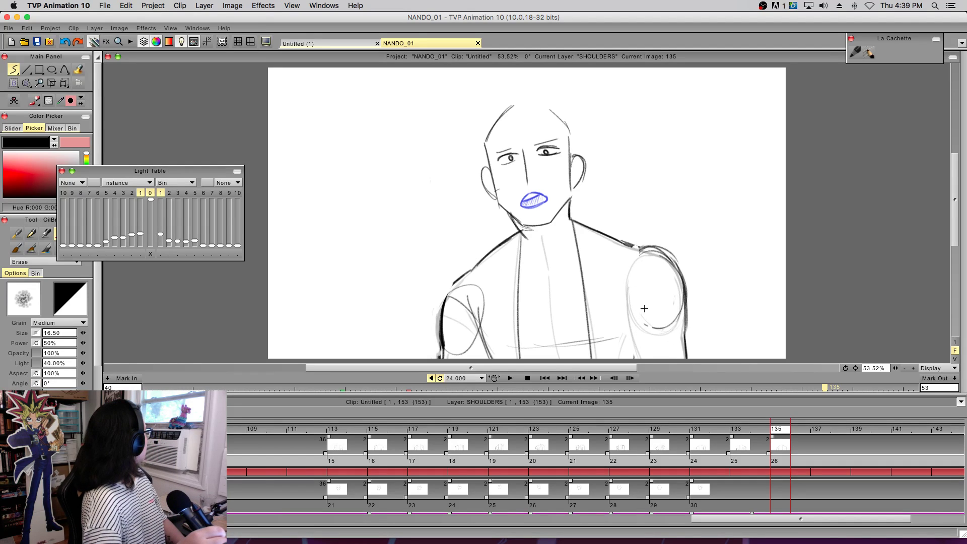
mouse_move(636, 247)
left_mouse_down()
mouse_move(679, 278)
mouse_move(678, 310)
mouse_move(651, 326)
mouse_move(673, 335)
mouse_move(678, 302)
left_mouse_up()
key("b")
left_click_drag(565, 433, 770, 444)
left_click_drag(942, 429, 780, 470)
- Show the second previous frame on the light table and redraw the image-right shoulder oval and top shoulder curve on frame 135
left_click(132, 193)
mouse_move(622, 301)
left_mouse_down()
mouse_move(630, 268)
mouse_move(671, 296)
mouse_move(657, 254)
mouse_move(638, 320)
mouse_move(630, 312)
mouse_move(651, 255)
mouse_move(670, 284)
mouse_move(625, 289)
mouse_move(624, 309)
left_mouse_up()
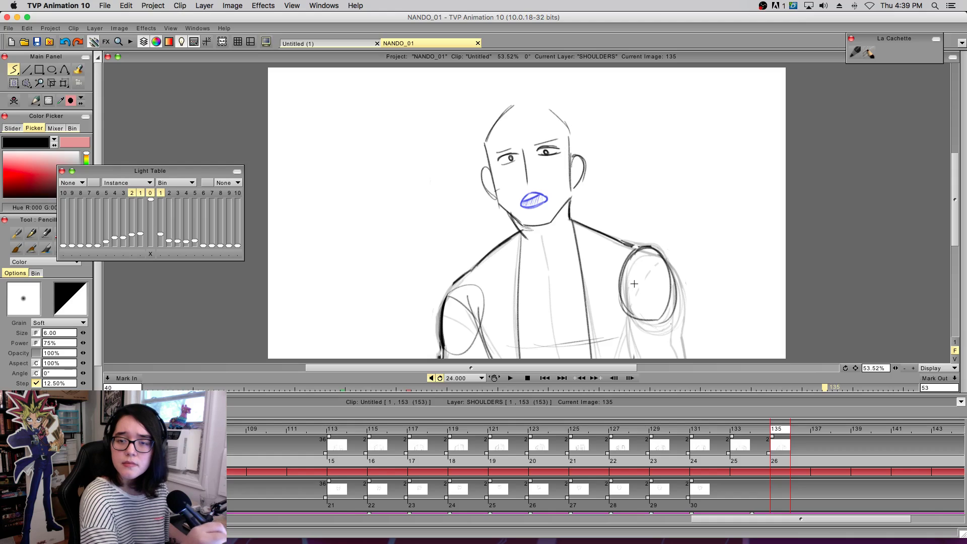
mouse_move(623, 308)
left_mouse_down()
mouse_move(647, 325)
mouse_move(672, 313)
mouse_move(663, 267)
left_mouse_up()
key("e")
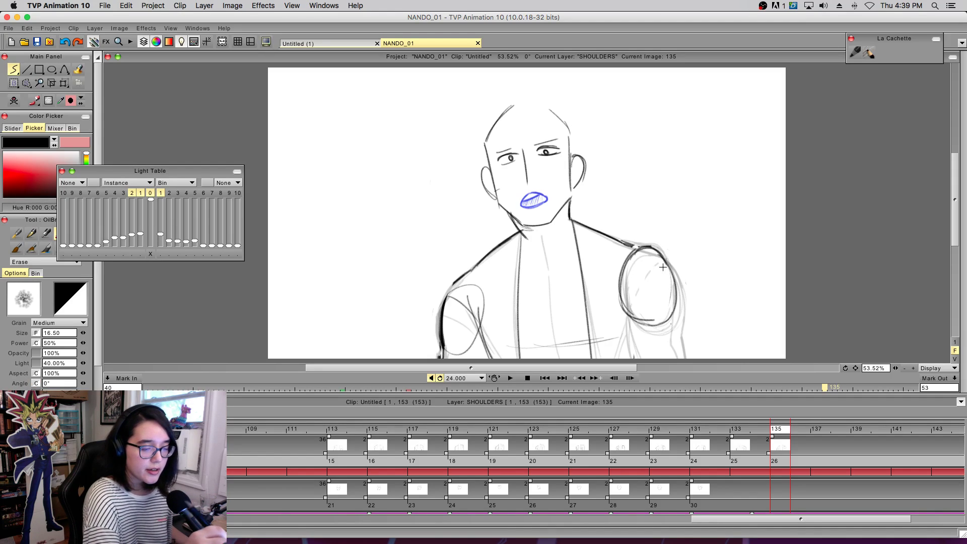
mouse_move(650, 318)
left_mouse_down()
mouse_move(627, 305)
mouse_move(633, 315)
mouse_move(636, 264)
left_mouse_up()
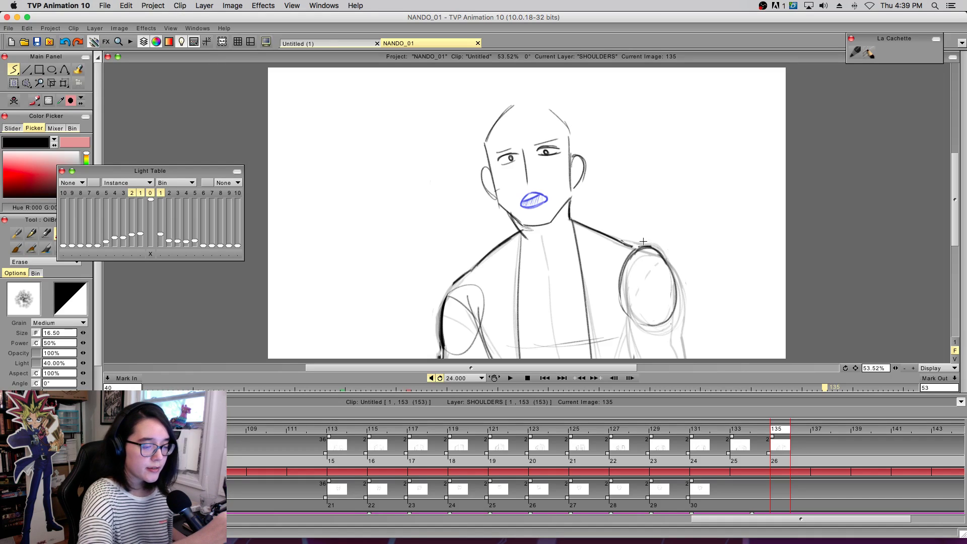
key("n")
left_click_drag(626, 244, 670, 267)
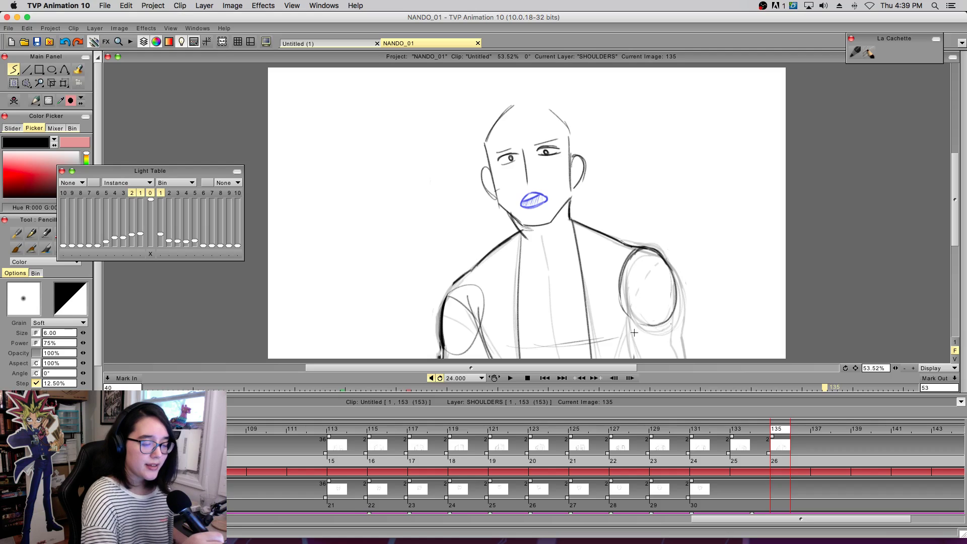
- Draw the image-right inner and outer arm lines below the shoulder oval on frame 135
mouse_move(772, 431)
left_mouse_down()
mouse_move(619, 473)
mouse_move(661, 486)
mouse_move(792, 493)
mouse_move(721, 495)
mouse_move(771, 492)
left_mouse_up()
left_click_drag(625, 312, 644, 391)
key("super+z")
key("super+z")
left_click_drag(626, 312, 636, 358)
left_click_drag(673, 268, 681, 359)
key("super+z")
key("super+z")
left_click_drag(678, 335, 682, 361)
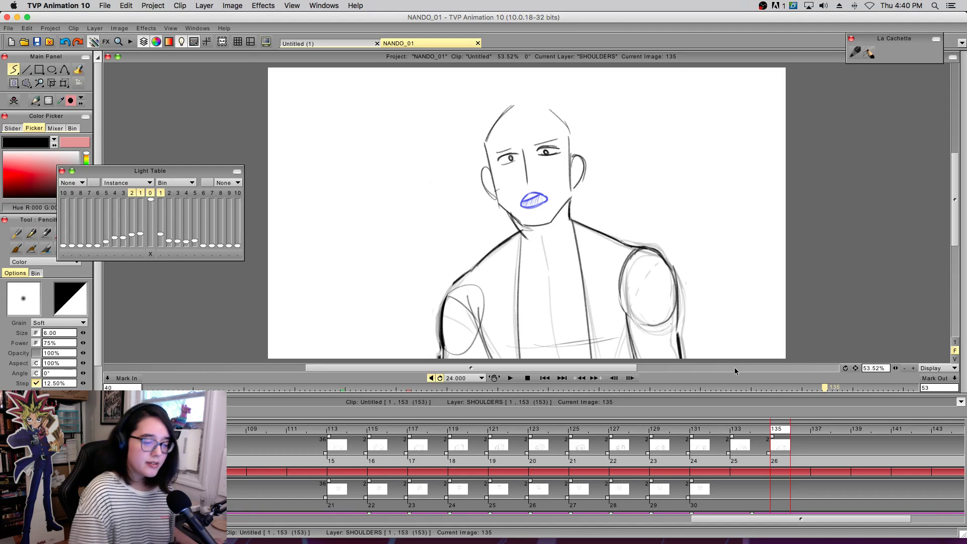
- Play back the animation and check the shoulder movement across frames 131 to 136
left_click(511, 378)
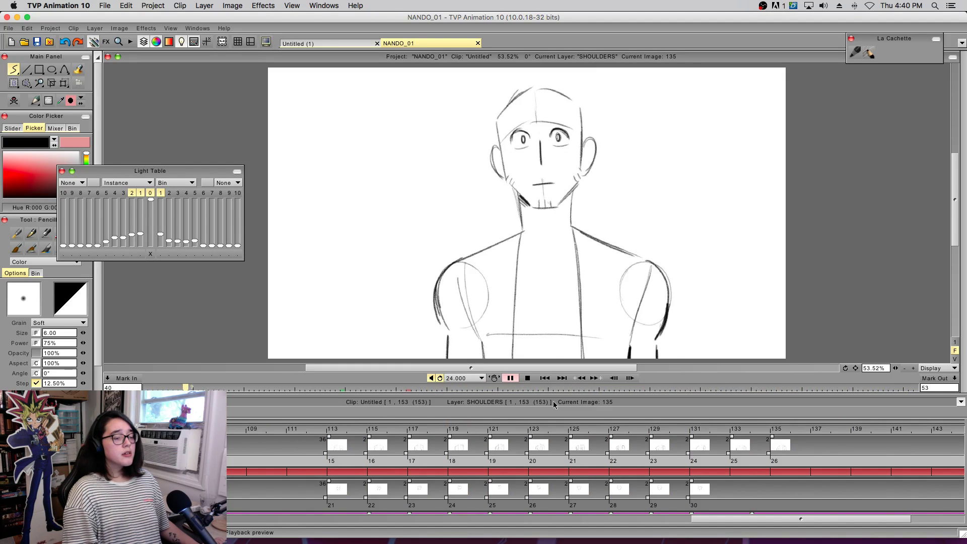
key("Return")
left_click_drag(485, 519, 806, 504)
scroll(806, 503, "down", 5)
left_click(669, 440)
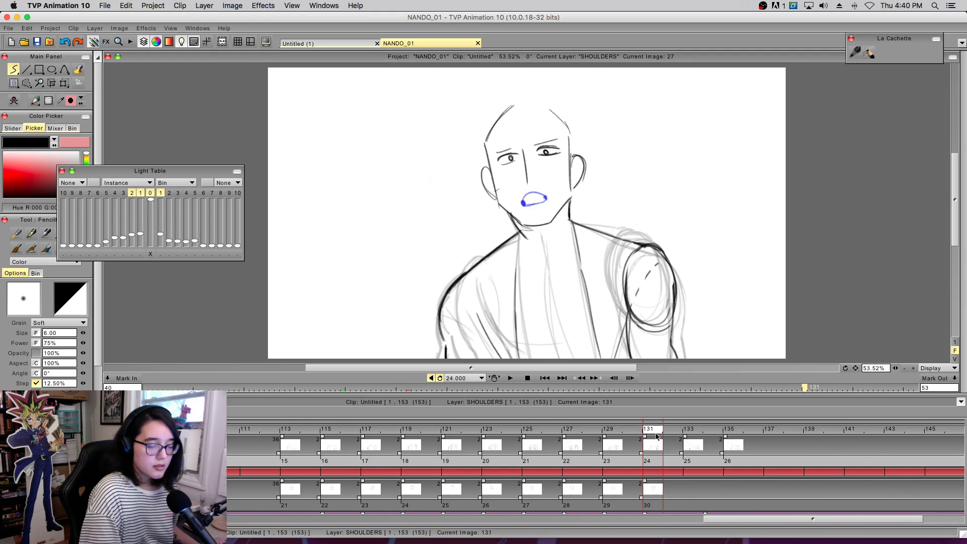
mouse_move(669, 444)
left_mouse_down()
mouse_move(713, 446)
mouse_move(494, 448)
mouse_move(728, 443)
mouse_move(549, 450)
mouse_move(576, 461)
mouse_move(799, 452)
mouse_move(589, 461)
mouse_move(754, 448)
left_mouse_up()
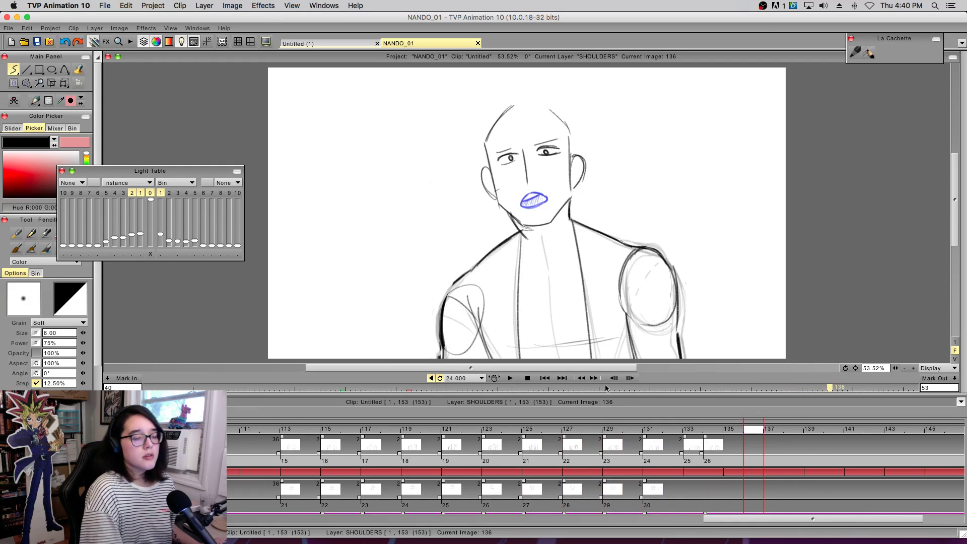
left_click(494, 379)
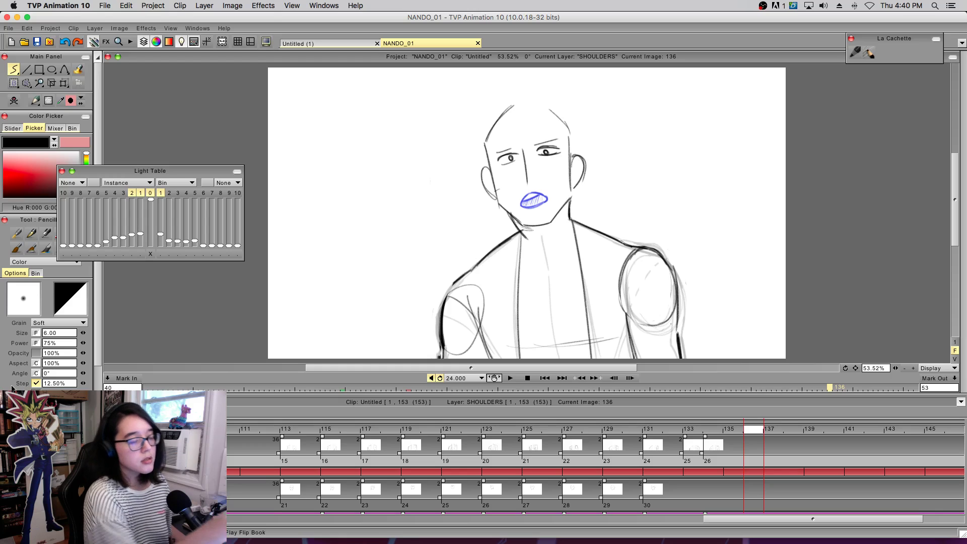
- Clear the SHOULDERS drawing on frame 131 and hide the second previous frame on the light table
left_click_drag(698, 446, 524, 450)
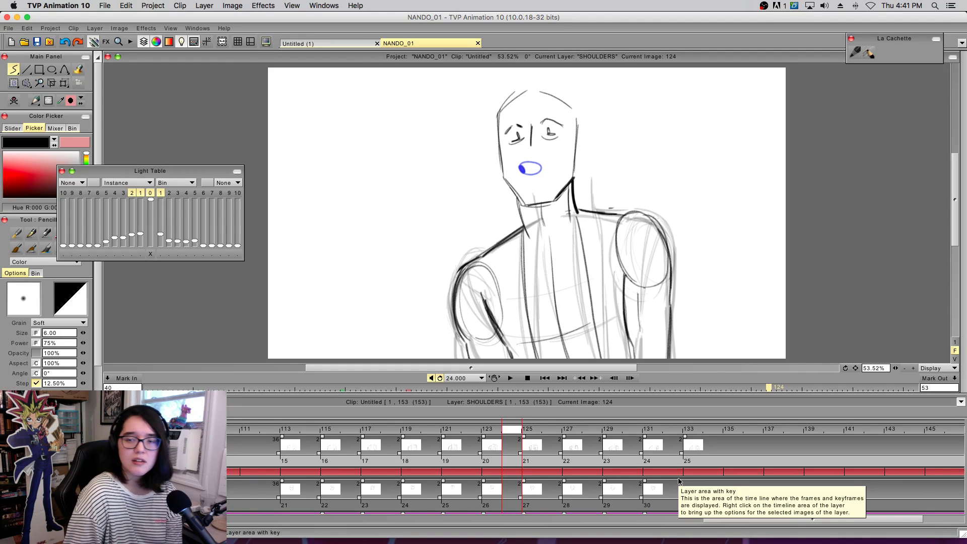
mouse_move(535, 431)
left_mouse_down()
mouse_move(779, 458)
mouse_move(570, 467)
mouse_move(710, 482)
mouse_move(656, 432)
left_mouse_up()
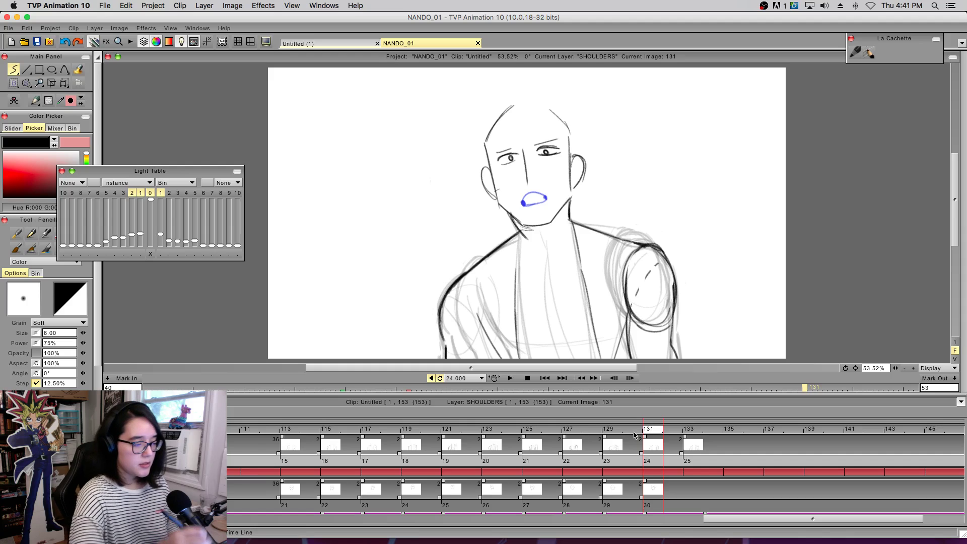
key("BackSpace")
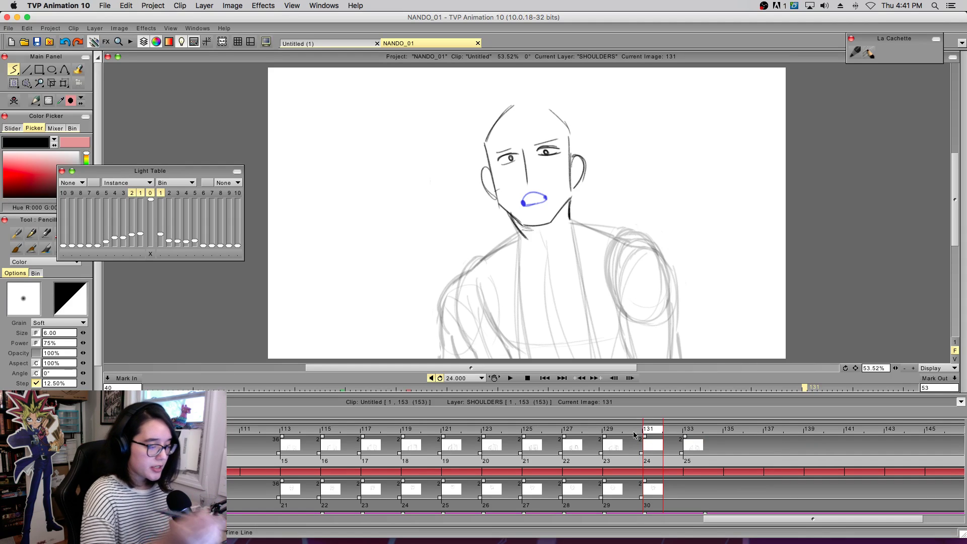
left_click(133, 193)
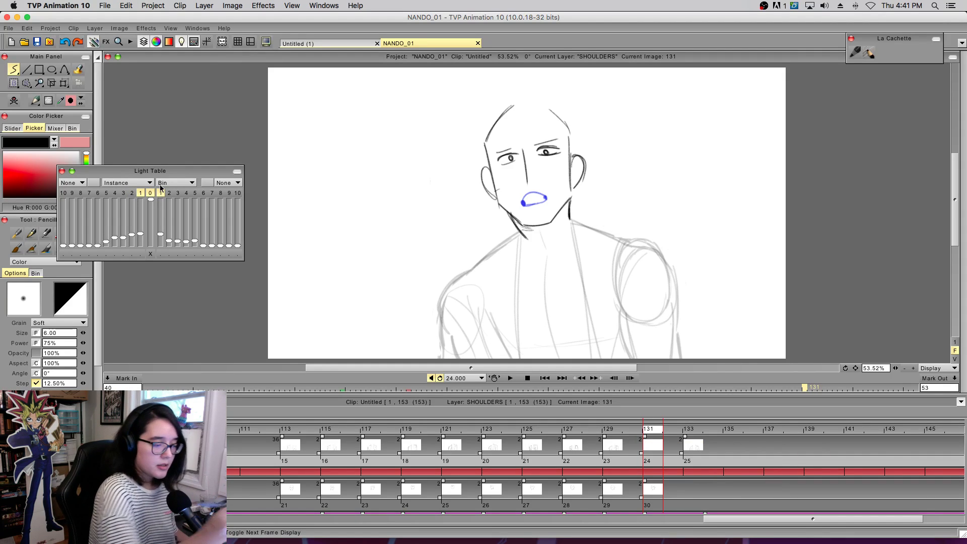
- Draw the image-left shoulder contour up to the neck on frame 131 and try out the image-right shoulder line
mouse_move(442, 337)
left_mouse_down()
mouse_move(455, 285)
mouse_move(518, 232)
left_mouse_up()
mouse_move(476, 271)
left_mouse_down()
mouse_move(531, 222)
mouse_move(490, 259)
mouse_move(524, 223)
mouse_move(621, 244)
left_mouse_up()
left_click_drag(571, 220, 626, 244)
key("super+z")
key("super+z")
mouse_move(574, 223)
left_mouse_down()
mouse_move(636, 245)
mouse_move(627, 249)
mouse_move(672, 270)
left_mouse_up()
key("super+z")
key("super+z")
- Draw the image-right outer shoulder curve and the outer lines of both arms on frame 131
left_click_drag(623, 246, 670, 275)
key("super+z")
key("super+z")
key("super+z")
key("super+z")
mouse_move(626, 247)
left_mouse_down()
mouse_move(657, 256)
mouse_move(675, 319)
left_mouse_up()
left_click_drag(666, 269, 674, 322)
left_click_drag(440, 309, 446, 355)
mouse_move(676, 305)
left_mouse_down()
mouse_move(677, 360)
mouse_move(668, 352)
left_mouse_up()
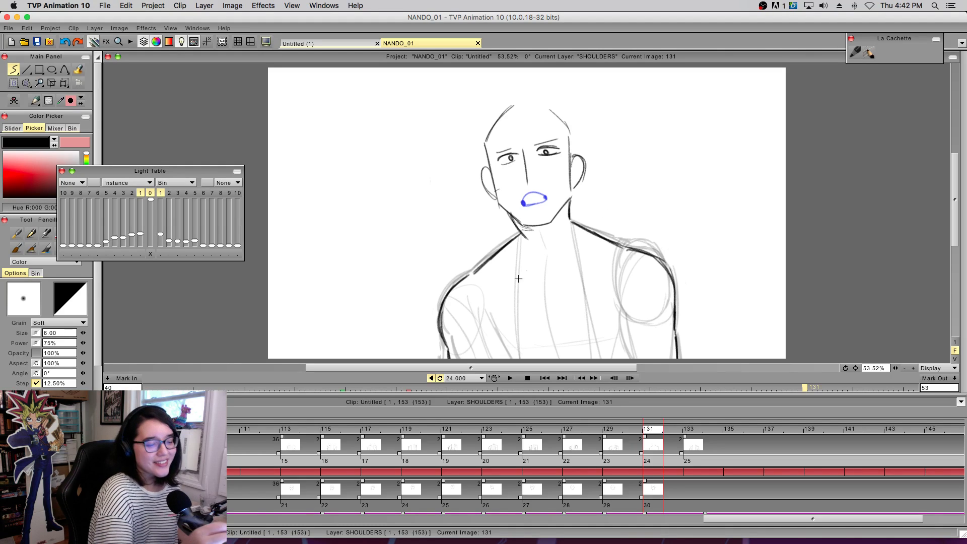
- Draw the inner lines of both arms and the image-left line from neck to chest on frame 131
mouse_move(448, 308)
left_mouse_down()
mouse_move(470, 326)
mouse_move(470, 297)
mouse_move(502, 359)
left_mouse_up()
mouse_move(653, 257)
left_mouse_down()
mouse_move(630, 351)
mouse_move(628, 314)
mouse_move(627, 359)
left_mouse_up()
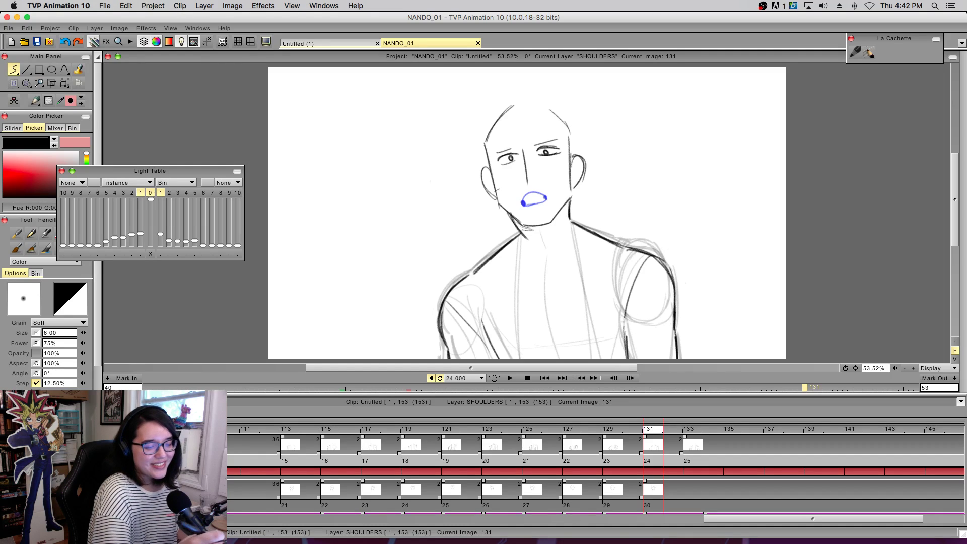
left_click_drag(519, 234, 516, 359)
key("super+z")
left_click_drag(521, 230, 517, 358)
key("super+z")
left_click_drag(520, 234, 517, 360)
key("super+z")
key("super+z")
left_click_drag(520, 233, 517, 360)
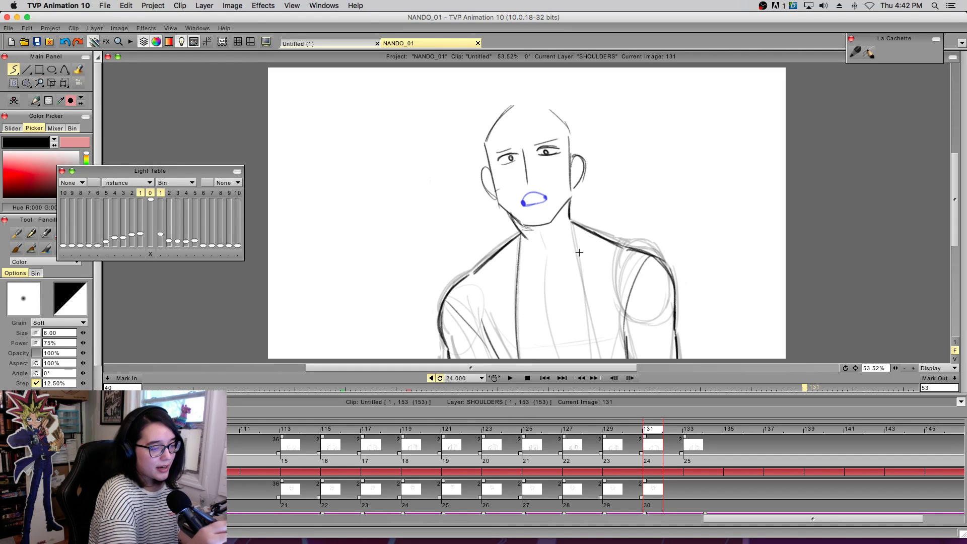
- Draw the image-right line from the neck down the torso on frame 131, retrying its lower part until it fits
left_click_drag(572, 225, 598, 377)
key("super+z")
left_click_drag(571, 220, 595, 369)
key("super+z")
left_click_drag(570, 221, 597, 393)
key("super+z")
left_click_drag(586, 310, 600, 388)
key("super+z")
key("super+z")
left_click_drag(587, 302, 599, 365)
key("super+z")
left_click_drag(588, 310, 598, 360)
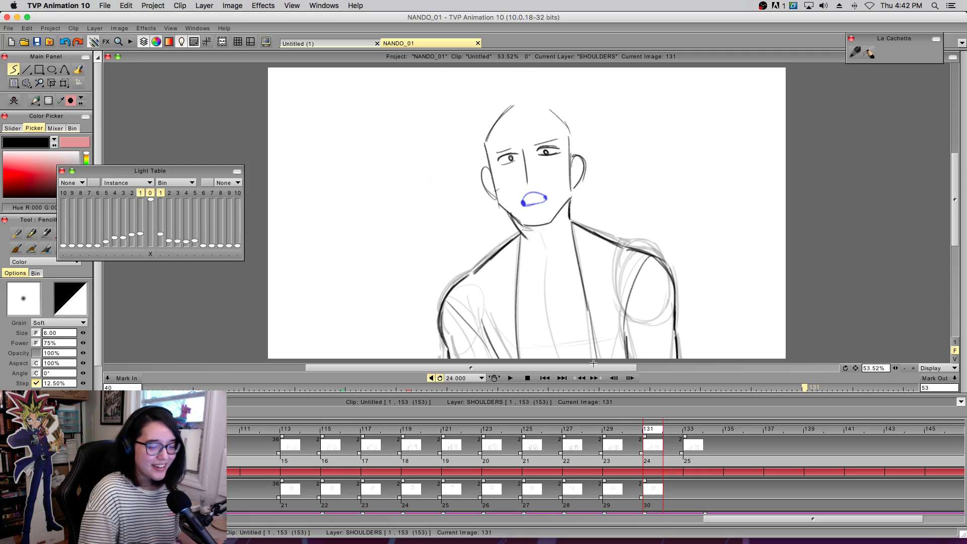
- Compare frames 131 and 133, and clear the SHOULDERS drawing on frame 133
mouse_move(663, 431)
left_mouse_down()
mouse_move(713, 438)
mouse_move(491, 453)
mouse_move(612, 471)
mouse_move(766, 462)
mouse_move(590, 481)
mouse_move(599, 490)
mouse_move(699, 488)
left_mouse_up()
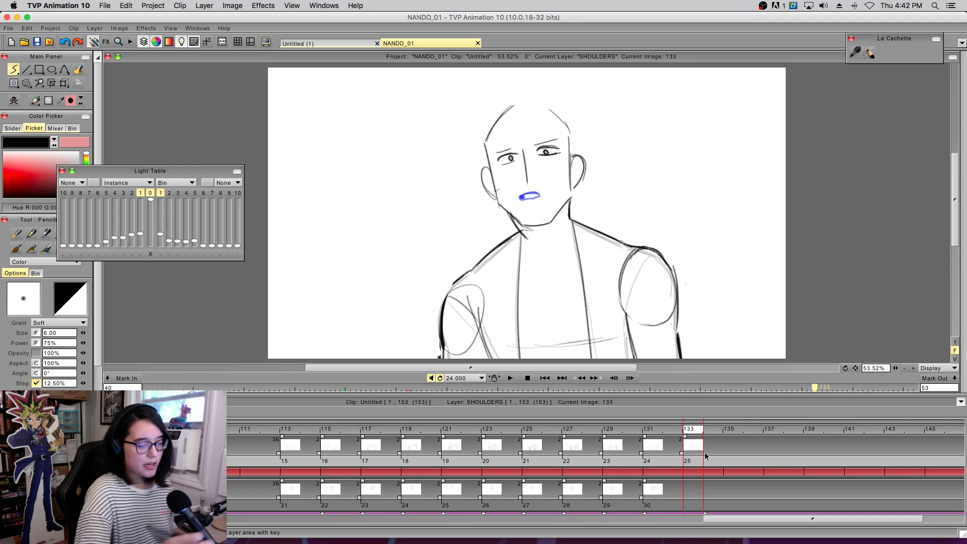
left_click(650, 431)
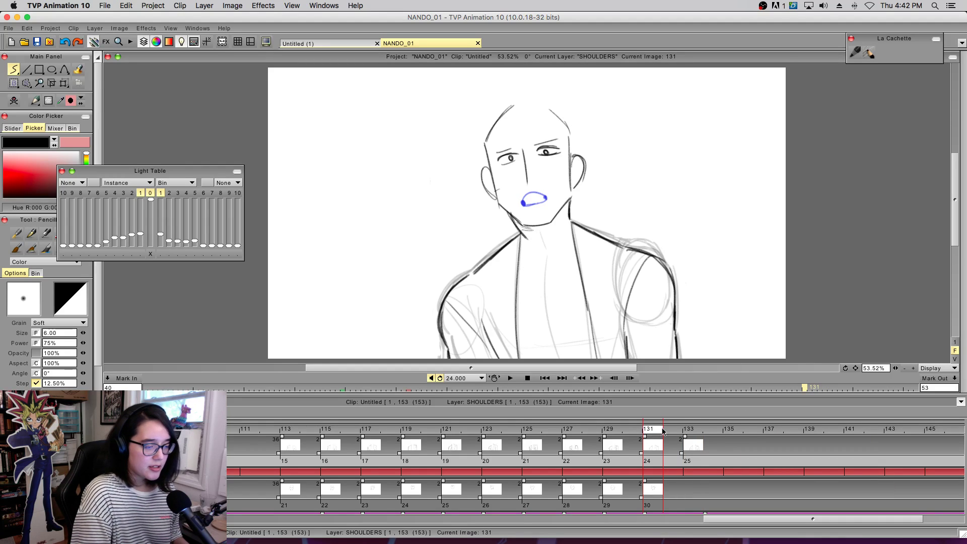
mouse_move(650, 431)
left_mouse_down()
mouse_move(619, 446)
mouse_move(697, 444)
left_mouse_up()
key("BackSpace")
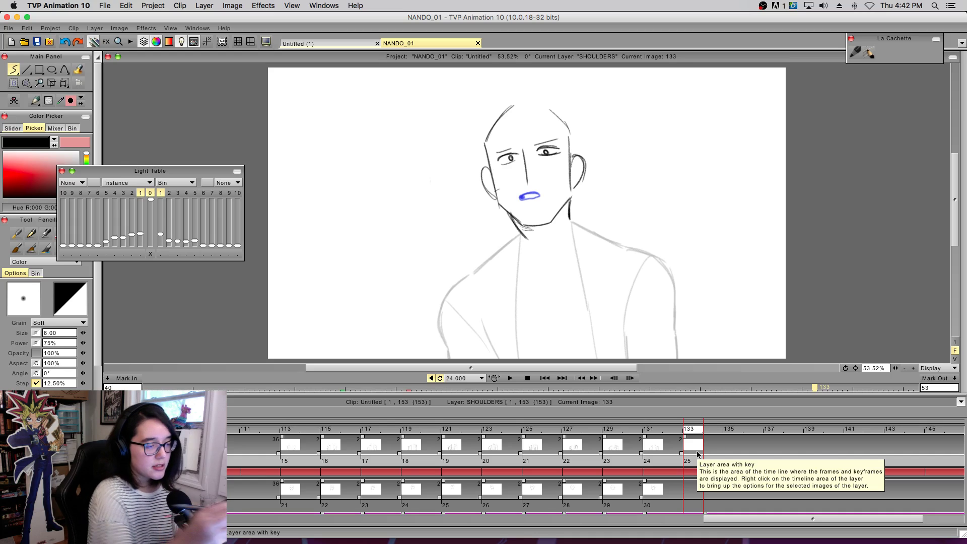
- Draw the image-left shoulder curve and its slope up to the neck on frame 133
mouse_move(446, 337)
left_mouse_down()
mouse_move(445, 297)
mouse_move(439, 305)
mouse_move(472, 275)
left_mouse_up()
key("super+z")
mouse_move(441, 312)
left_mouse_down()
mouse_move(447, 288)
mouse_move(471, 273)
left_mouse_up()
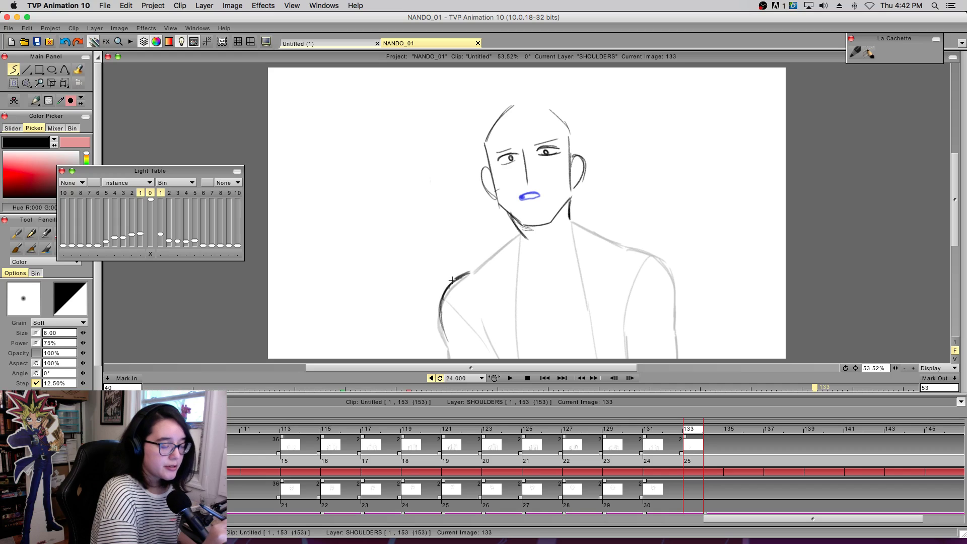
mouse_move(440, 310)
left_mouse_down()
mouse_move(456, 282)
mouse_move(518, 234)
left_mouse_up()
left_click_drag(474, 270, 522, 227)
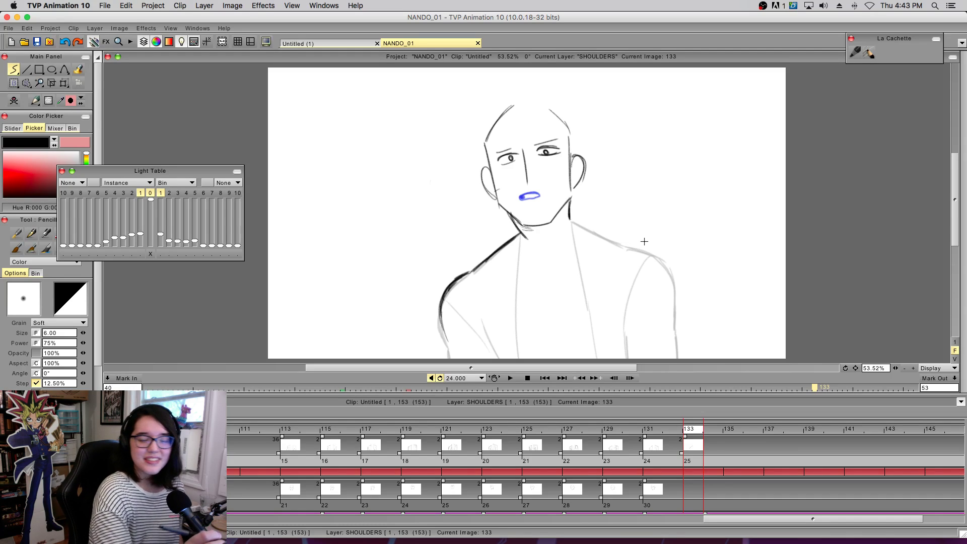
- Draw the image-right shoulder line from the neck over the shoulder on frame 133, using frame 131 as reference
left_click_drag(571, 220, 622, 245)
key("super+z")
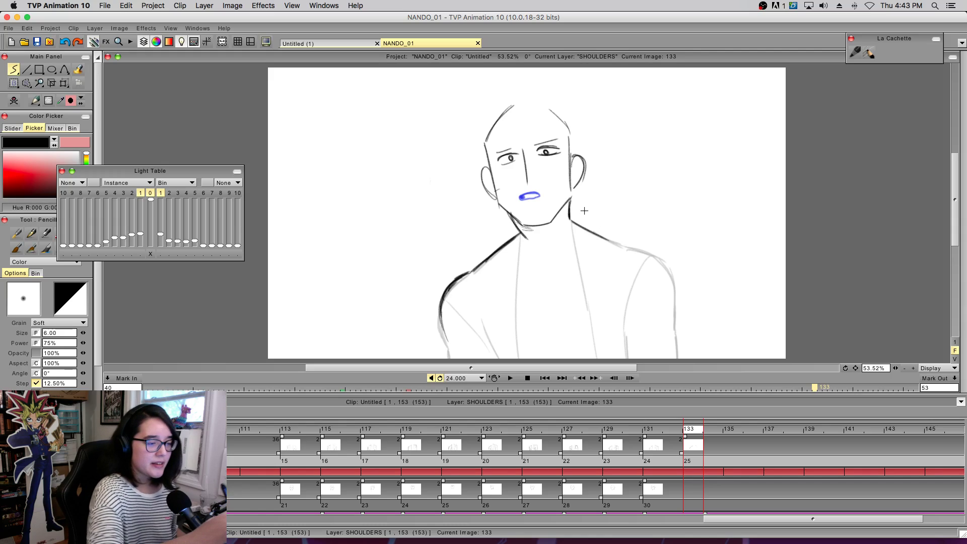
left_click_drag(570, 220, 623, 246)
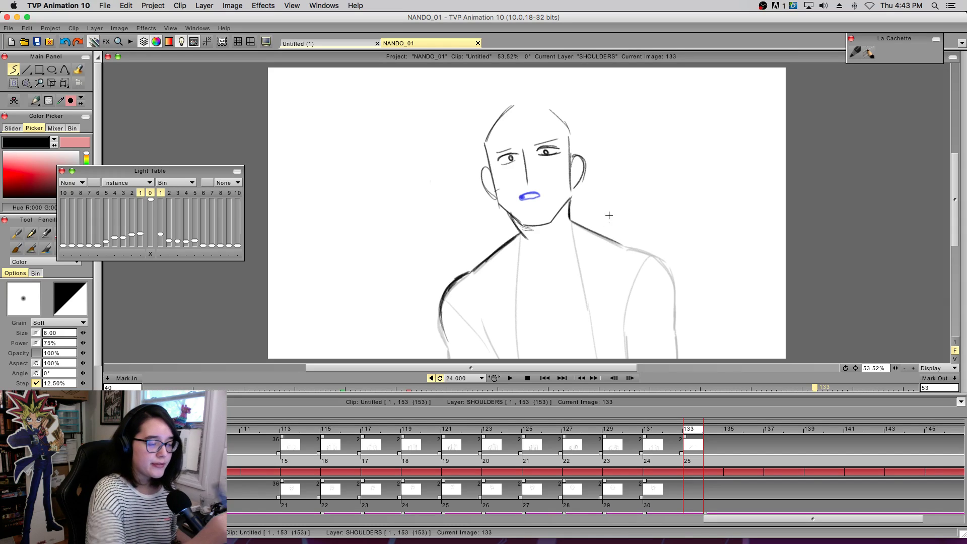
left_click(651, 437)
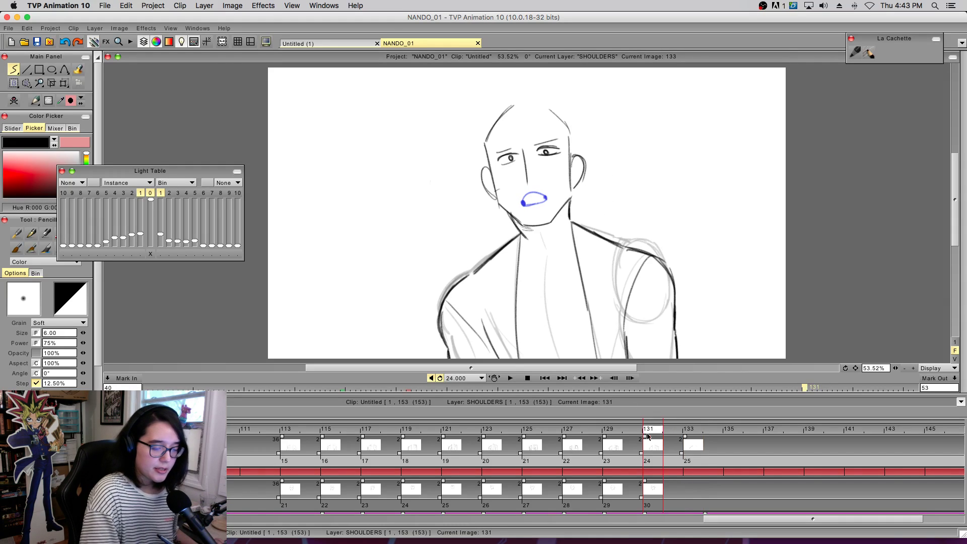
left_click(691, 436)
mouse_move(571, 220)
left_mouse_down()
mouse_move(665, 263)
mouse_move(657, 253)
mouse_move(639, 250)
mouse_move(671, 263)
mouse_move(624, 245)
mouse_move(671, 270)
left_mouse_up()
key("ctrl+z")
key("ctrl+z")
key("ctrl+z")
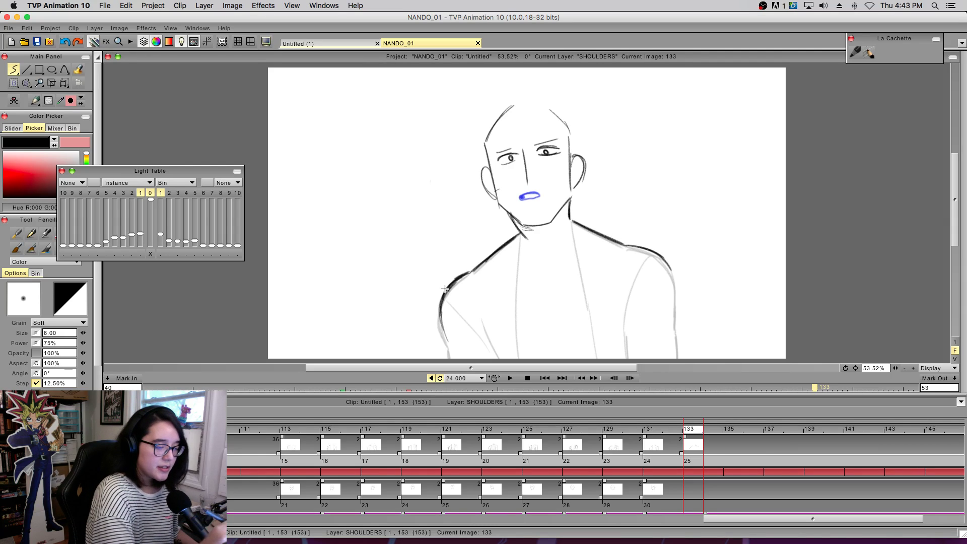
- Extend the image-right outer arm line downward and add the lower image-left outer arm line on frame 133
left_click_drag(664, 261, 674, 327)
key("ctrl+z")
left_click_drag(663, 258, 674, 361)
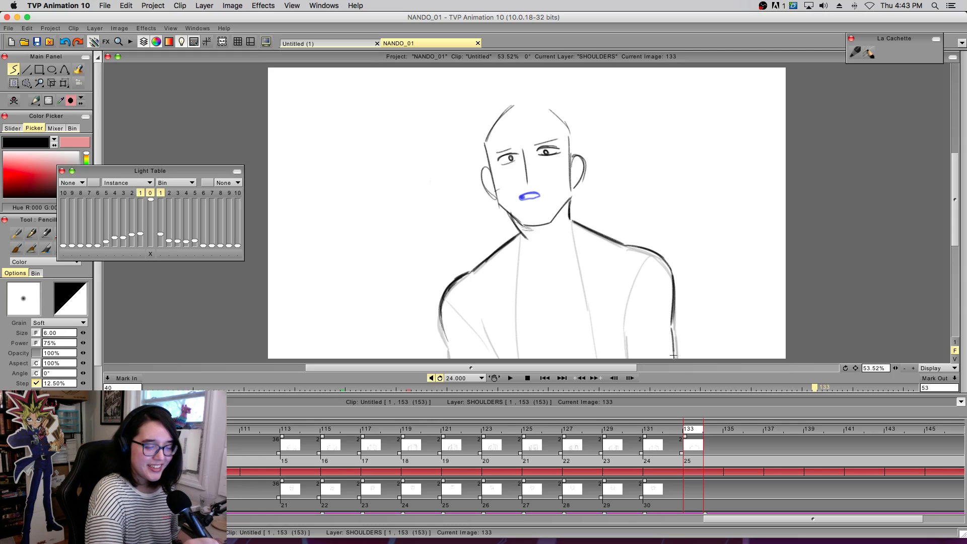
left_click_drag(448, 347, 451, 360)
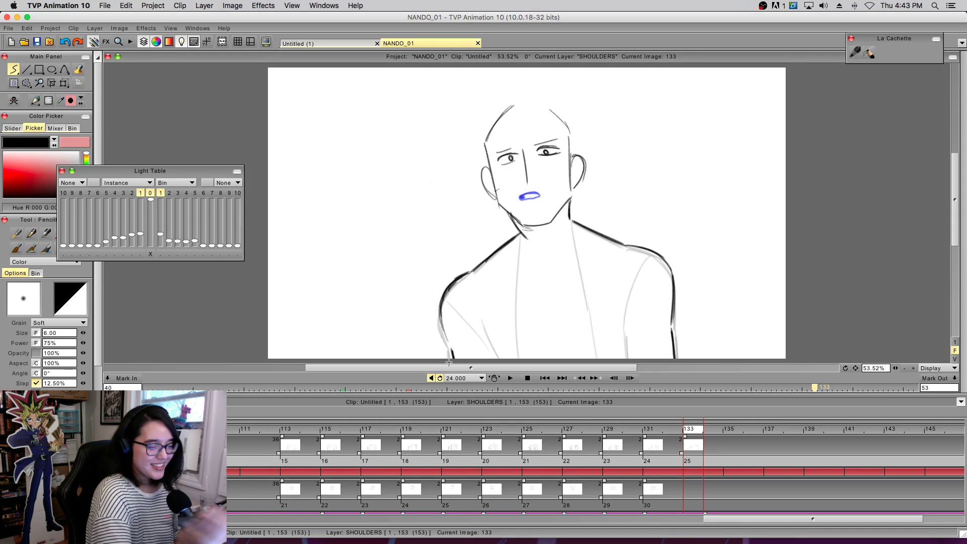
- Draw the two lines running from the neck down the torso on frame 133
left_click_drag(520, 235, 523, 358)
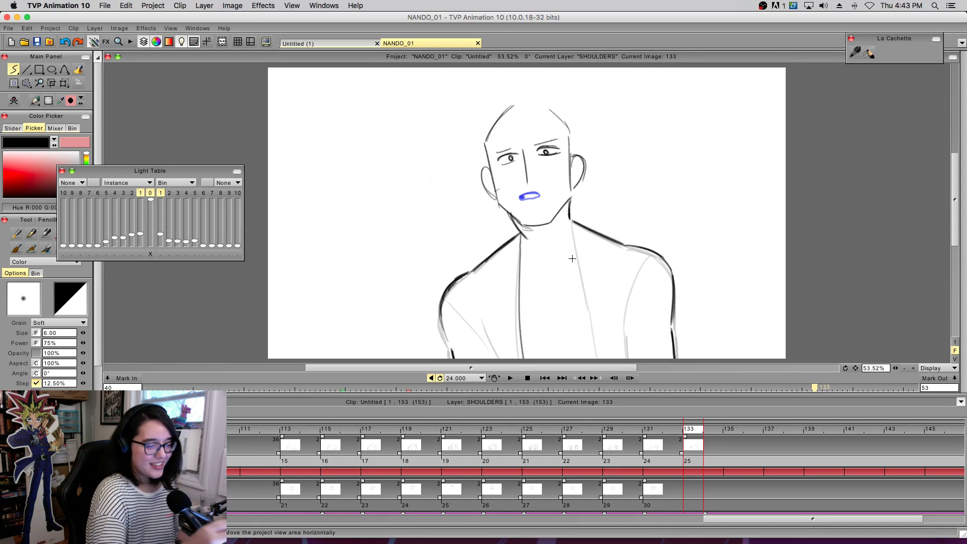
left_click_drag(572, 222, 588, 360)
key("super+z")
left_click_drag(572, 222, 600, 359)
key("ctrl+z")
left_click_drag(572, 221, 592, 360)
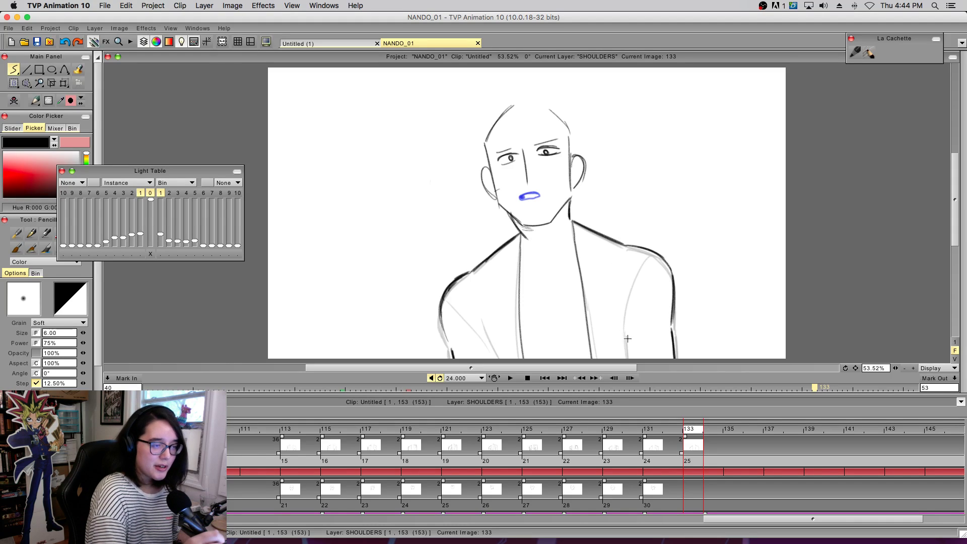
- Draw the round shoulder form and the inner arm line of the image-right arm on frame 133
mouse_move(690, 432)
left_mouse_down()
mouse_move(649, 441)
mouse_move(685, 446)
mouse_move(666, 449)
mouse_move(472, 447)
mouse_move(706, 443)
mouse_move(667, 456)
mouse_move(687, 440)
left_mouse_up()
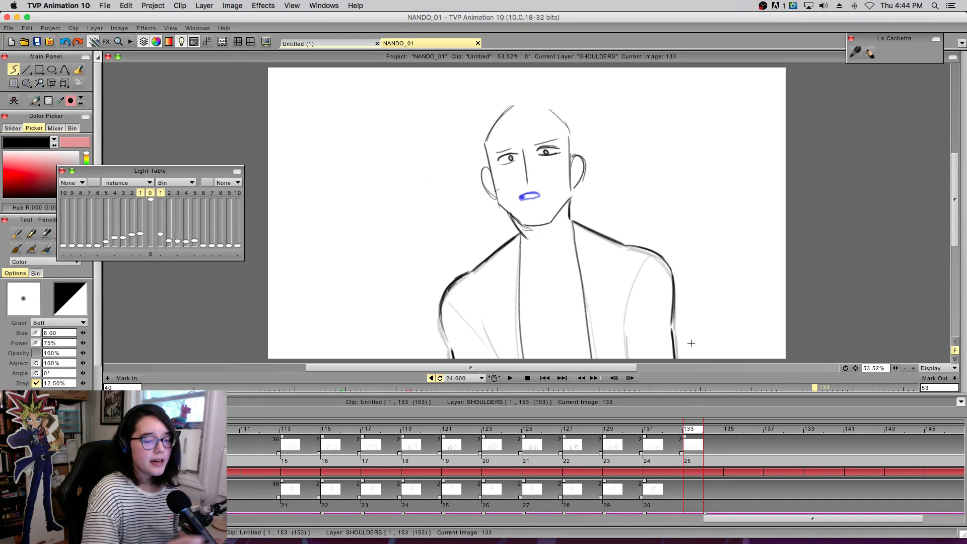
mouse_move(641, 258)
left_mouse_down()
mouse_move(621, 315)
mouse_move(655, 332)
left_mouse_up()
mouse_move(624, 272)
left_mouse_down()
mouse_move(668, 259)
mouse_move(635, 281)
mouse_move(631, 308)
left_mouse_up()
key("super+z")
left_click_drag(651, 253, 622, 322)
- Draw the image-left inner arm line from the shoulder down toward the torso on frame 133
mouse_move(446, 291)
left_mouse_down()
mouse_move(484, 325)
mouse_move(509, 377)
left_mouse_up()
key("super+z")
left_click_drag(486, 333, 498, 359)
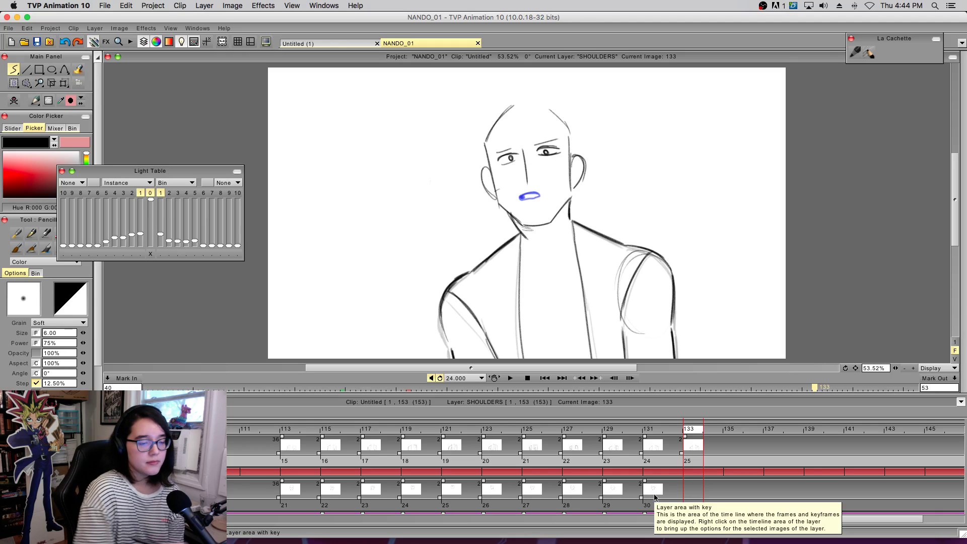
- Scrub back over the final SHOULDERS frames and play the animation to check the shoulder movement
mouse_move(584, 457)
left_mouse_down()
mouse_move(727, 459)
mouse_move(656, 462)
mouse_move(659, 473)
mouse_move(690, 475)
mouse_move(615, 473)
left_mouse_up()
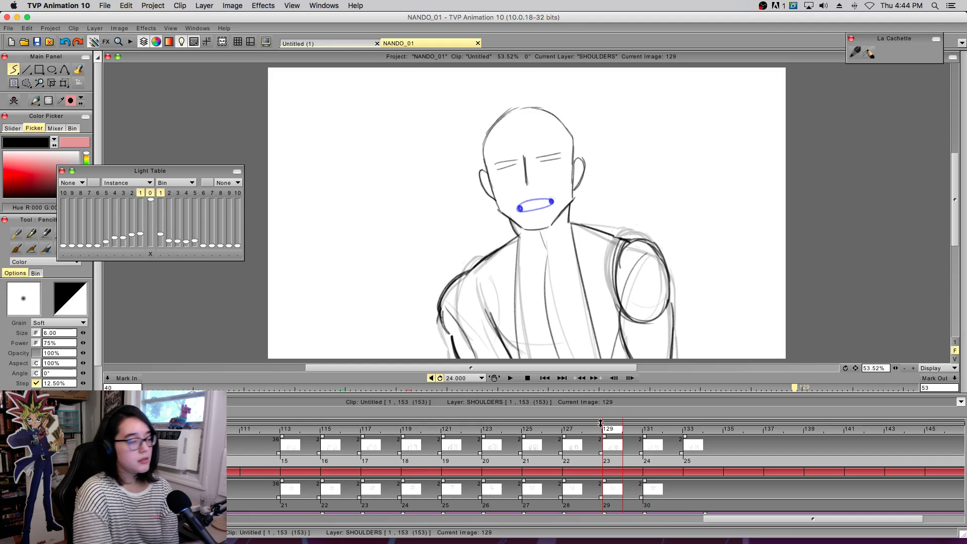
left_click(151, 446)
mouse_move(428, 444)
left_mouse_down()
mouse_move(736, 460)
mouse_move(480, 473)
mouse_move(250, 471)
mouse_move(784, 471)
left_mouse_up()
left_click(510, 378)
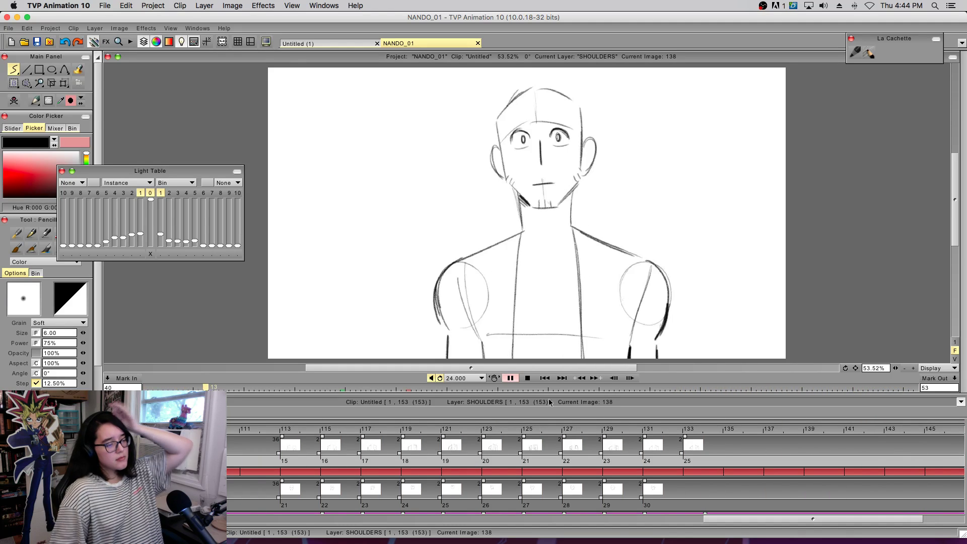
key("space")
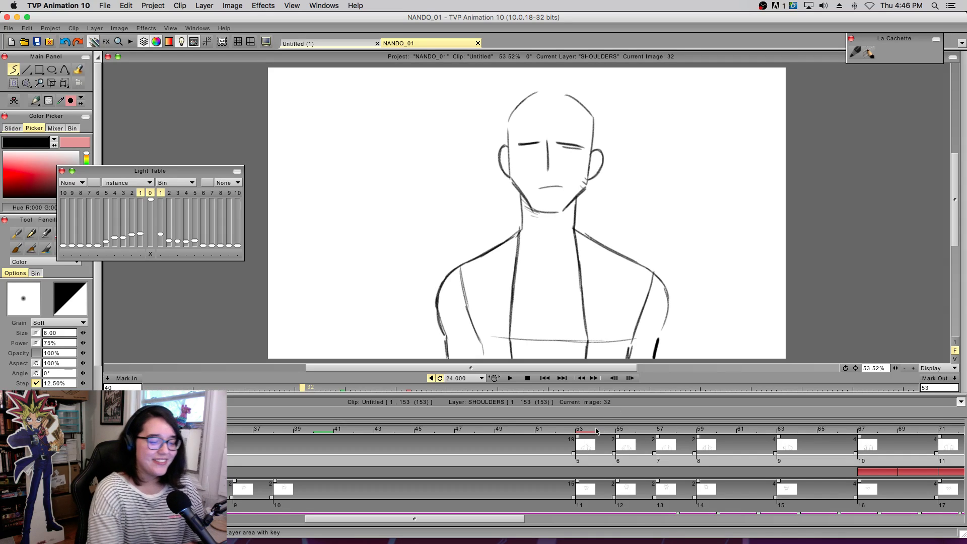
- Scrub through the whole timeline from frame 51 to the end and back to frame 1 to review the poses
left_click(547, 430)
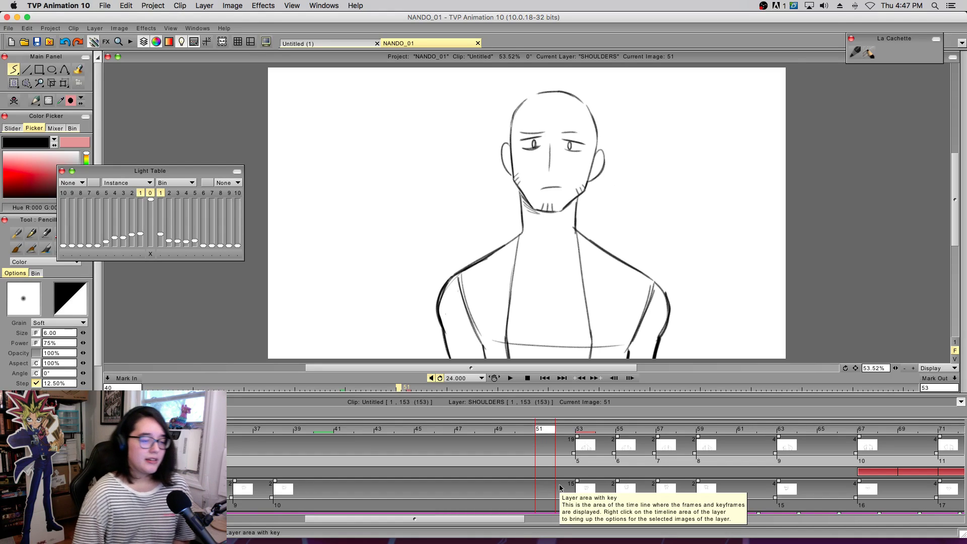
mouse_move(520, 432)
left_mouse_down()
mouse_move(675, 440)
mouse_move(831, 426)
left_mouse_up()
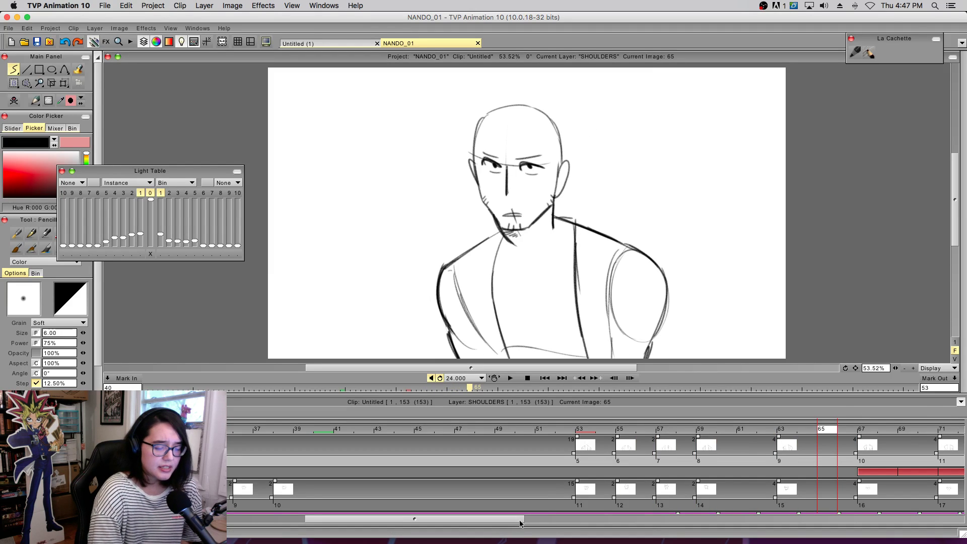
scroll(815, 499, "right", 10)
scroll(815, 499, "right", 5)
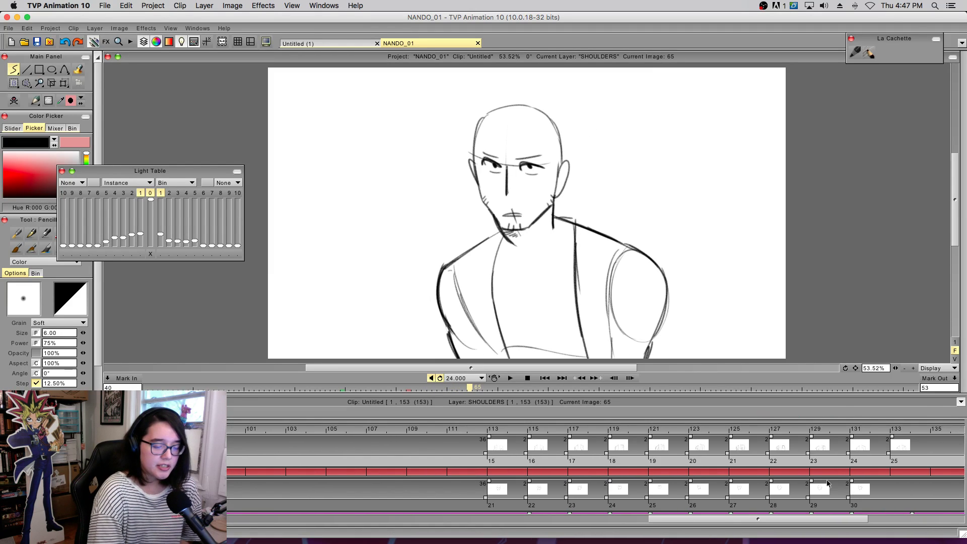
scroll(735, 517, "right", 8)
scroll(833, 512, "left", 10)
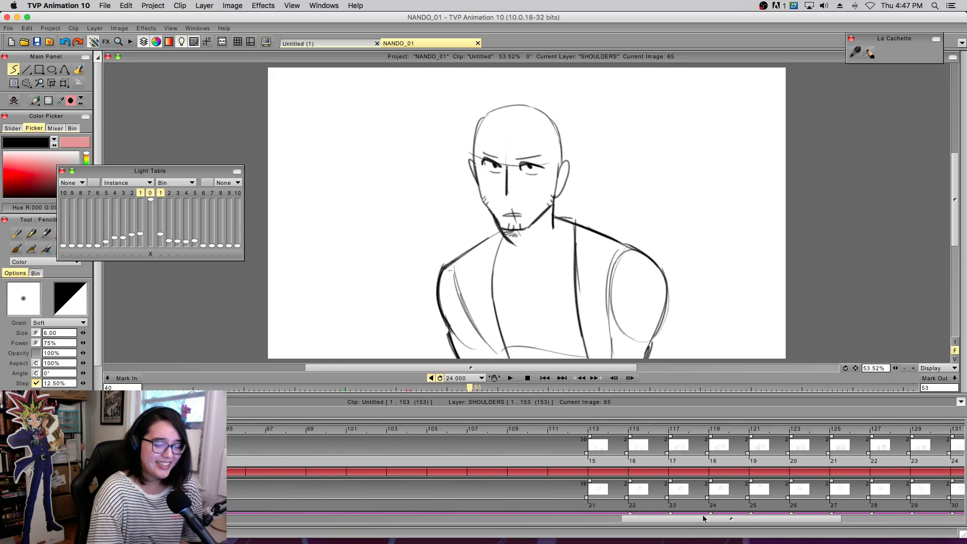
left_click(642, 430)
left_click_drag(641, 430, 722, 431)
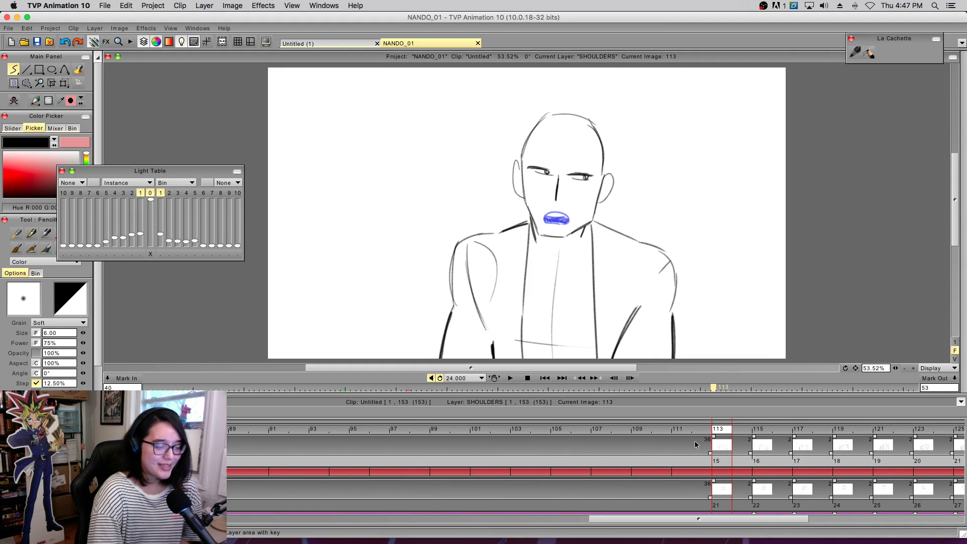
left_click_drag(691, 433, 955, 440)
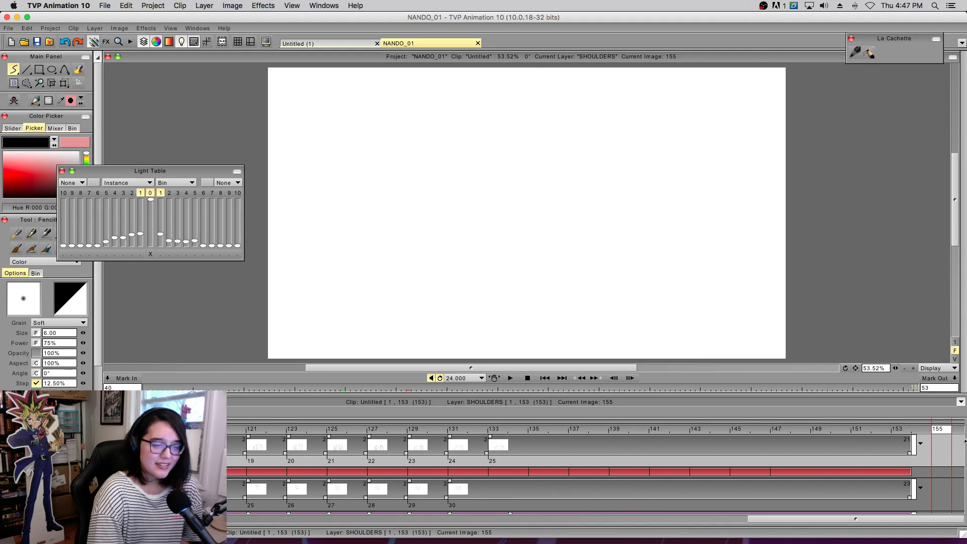
left_click(862, 433)
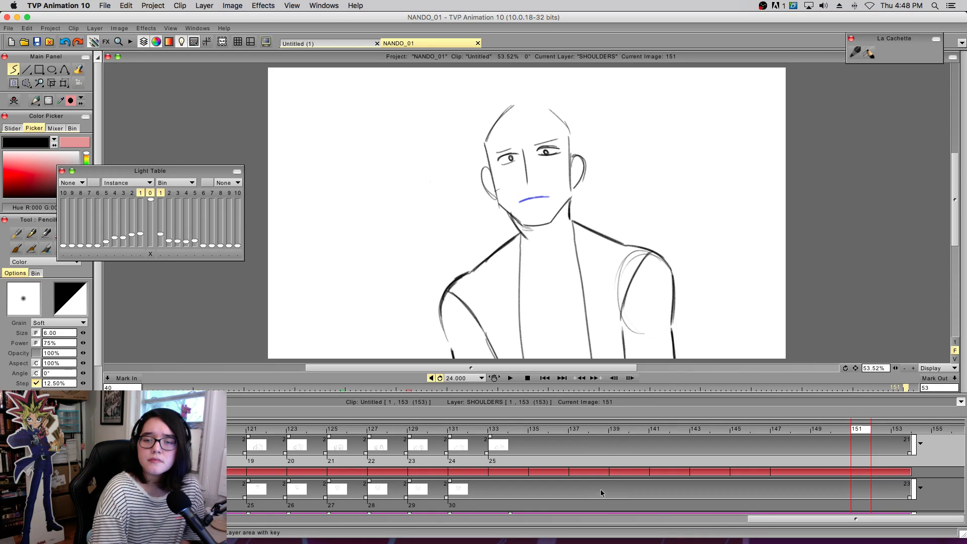
mouse_move(585, 428)
left_mouse_down()
mouse_move(147, 429)
mouse_move(957, 428)
mouse_move(663, 443)
mouse_move(141, 431)
left_mouse_up()
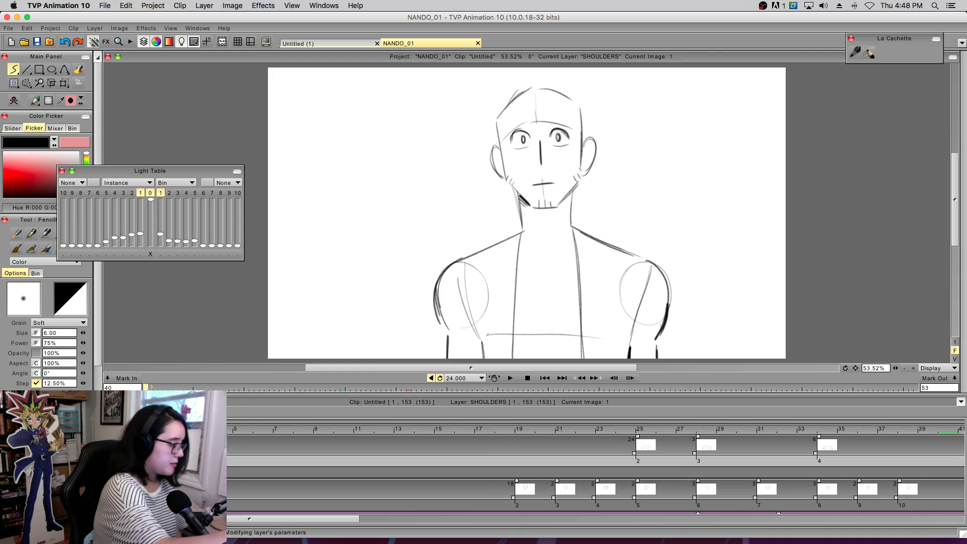
- Collapse the two uppermost drawing layers in the timeline and color-code both of them red
left_click(7, 483)
left_click(7, 439)
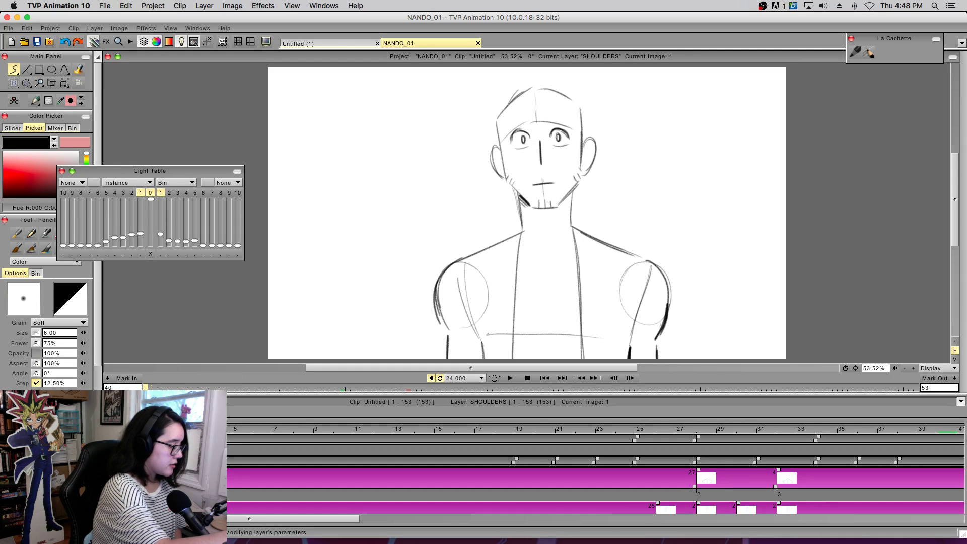
left_click(20, 439)
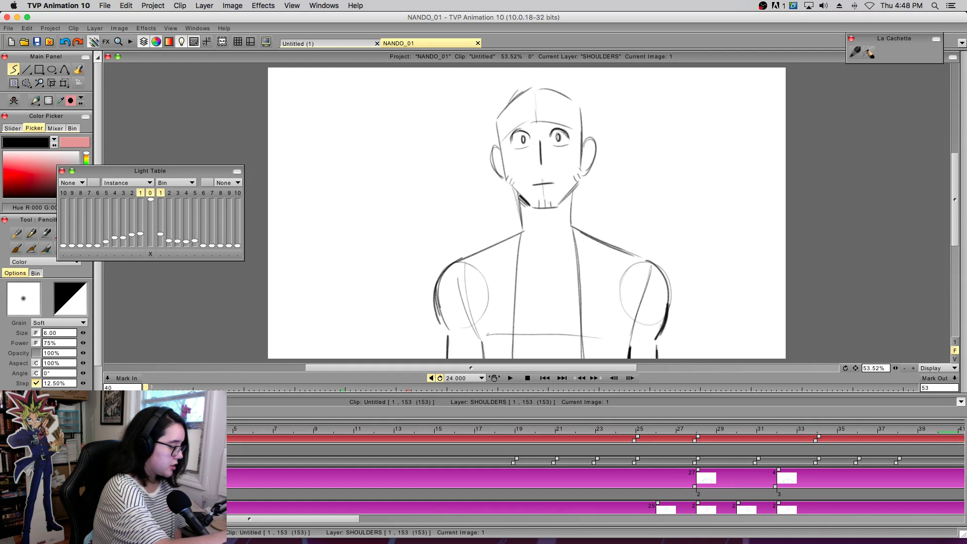
left_click(20, 461)
mouse_move(584, 430)
left_mouse_down()
mouse_move(894, 429)
mouse_move(338, 429)
mouse_move(91, 383)
left_mouse_up()
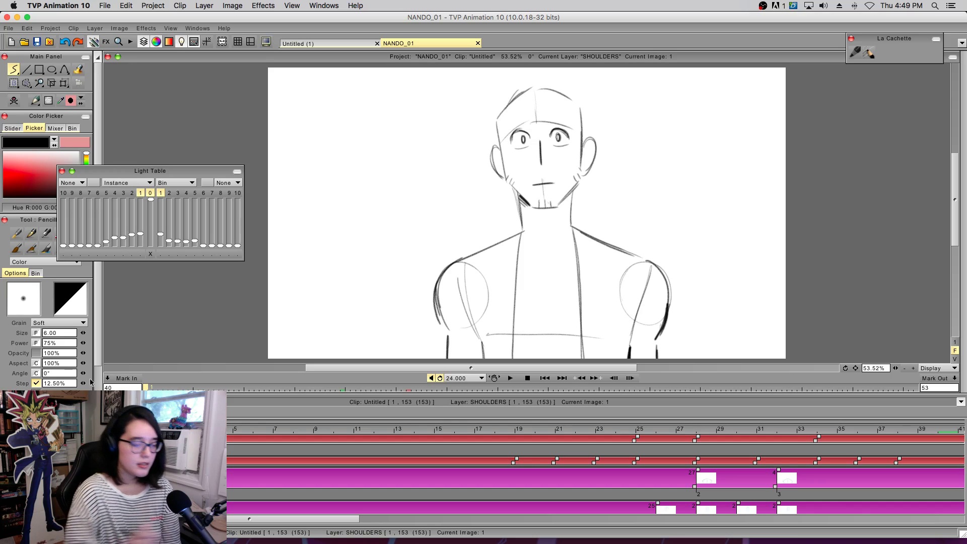
left_click_drag(351, 521, 323, 510)
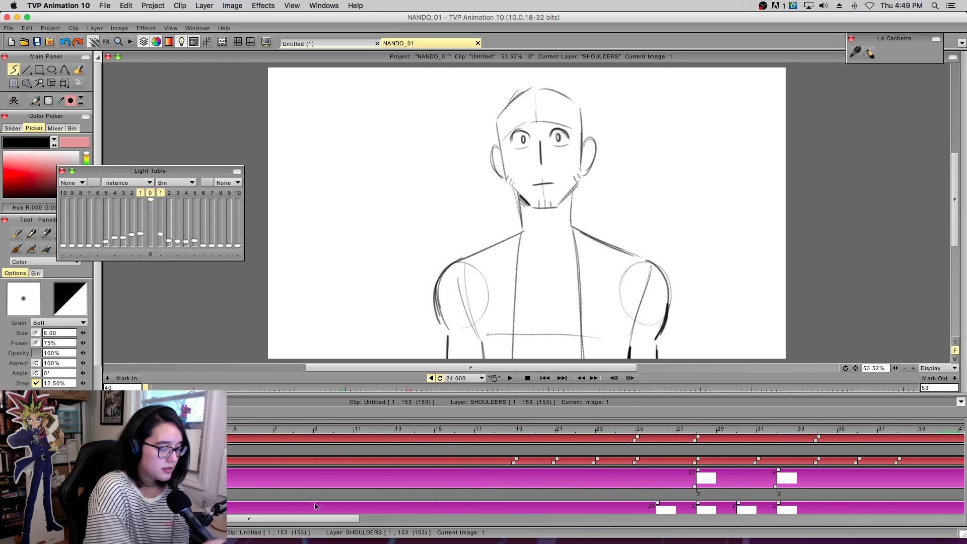
- Collapse the magenta layers in the timeline and color-code the lowest visible layer teal
left_click(144, 473)
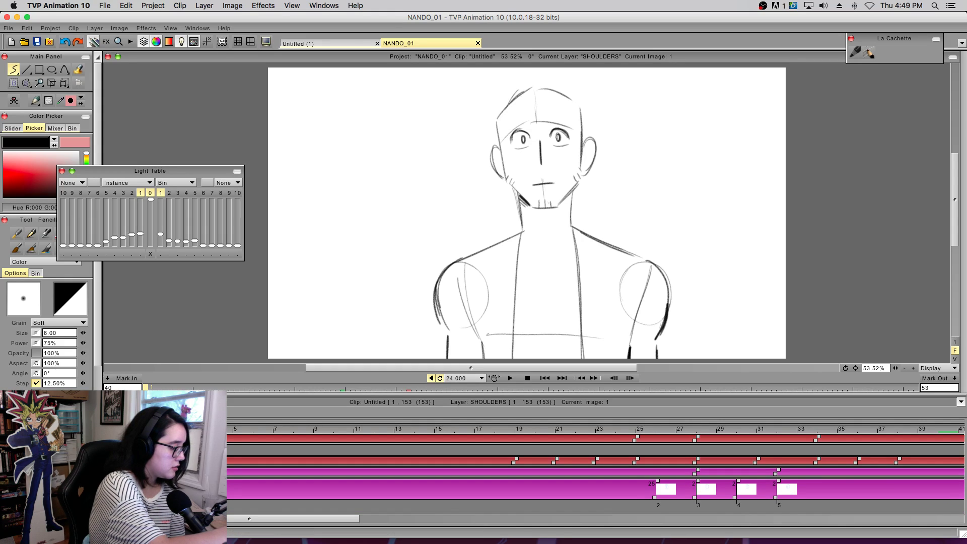
scroll(596, 471, "down", 1)
scroll(596, 471, "up", 1)
scroll(595, 472, "down", 1)
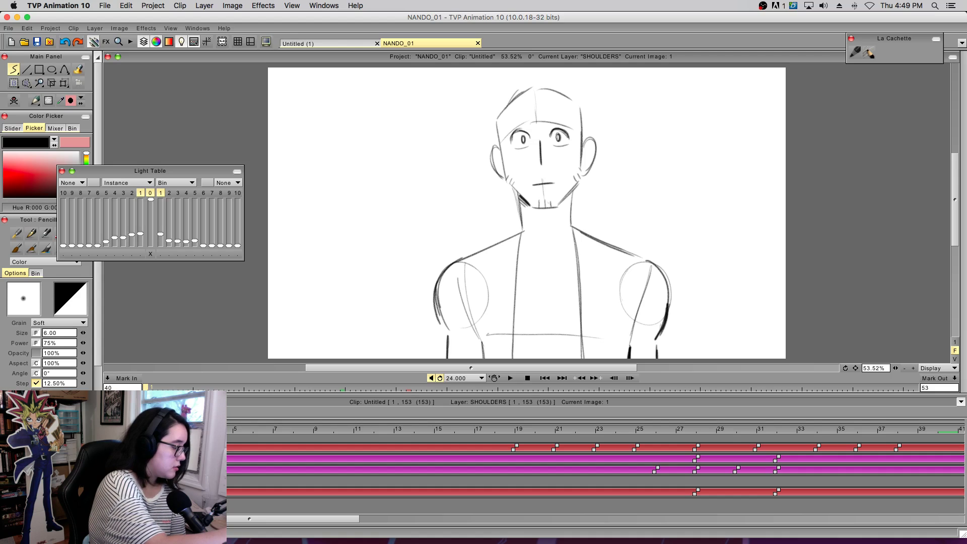
scroll(595, 471, "up", 1)
key("Return")
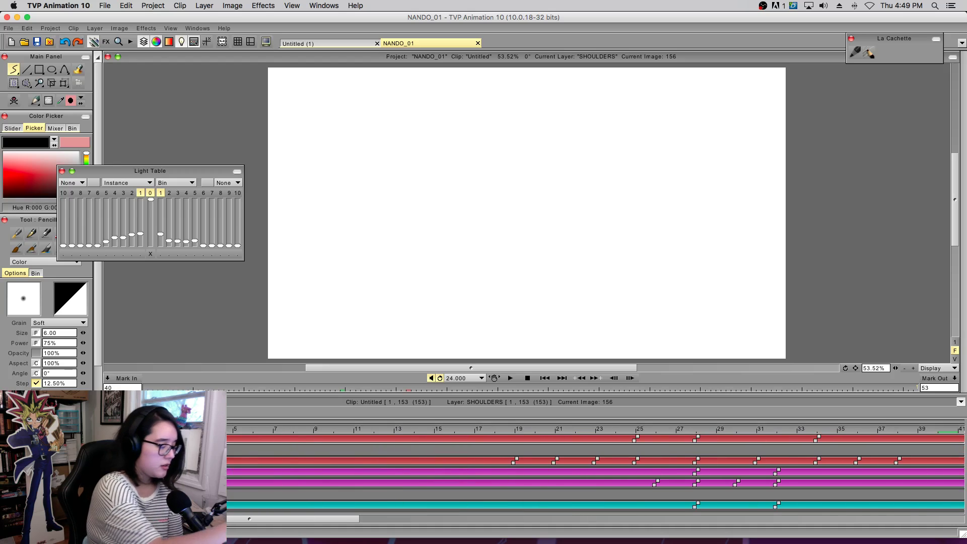
- Create a new animation layer named HAIR above the current layer, starting at frame 1
left_click(155, 430)
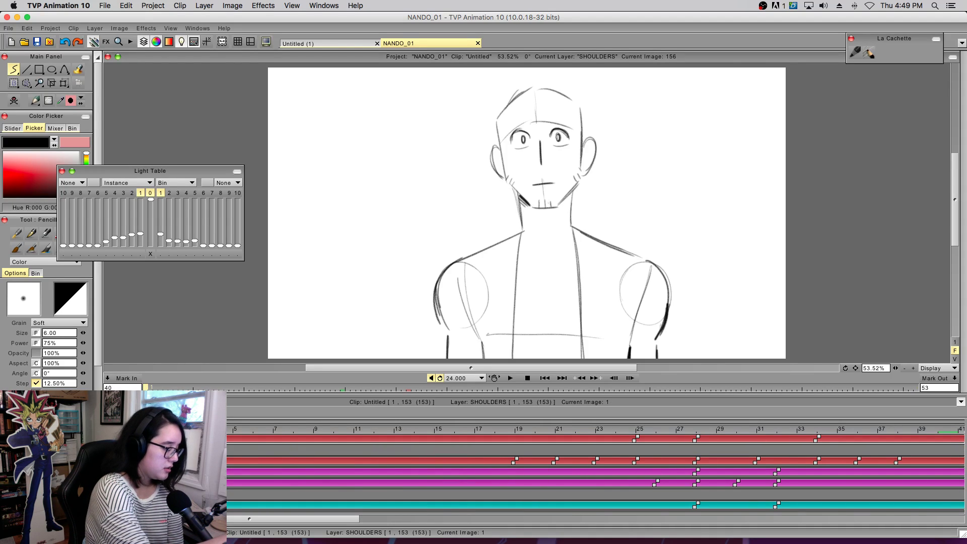
left_click(30, 413)
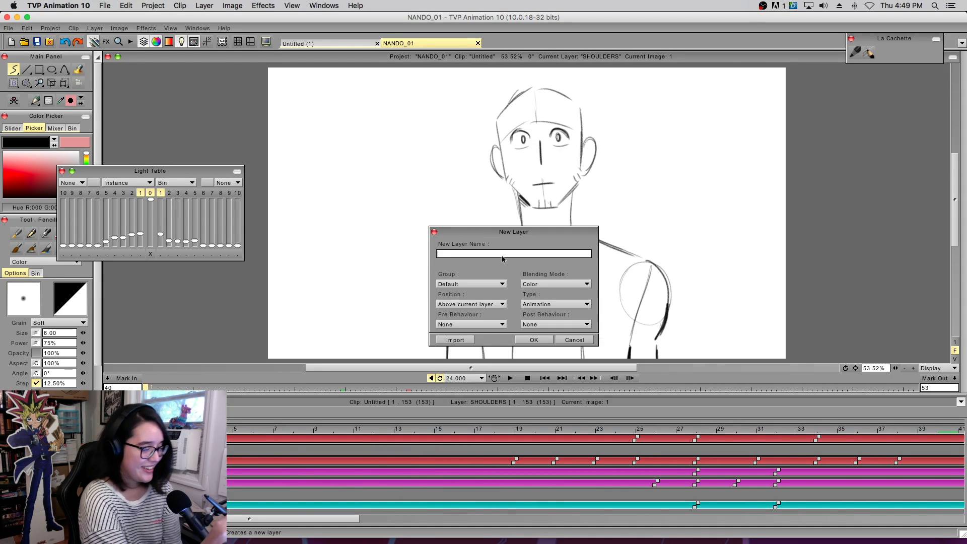
type("HAIR")
key("Return")
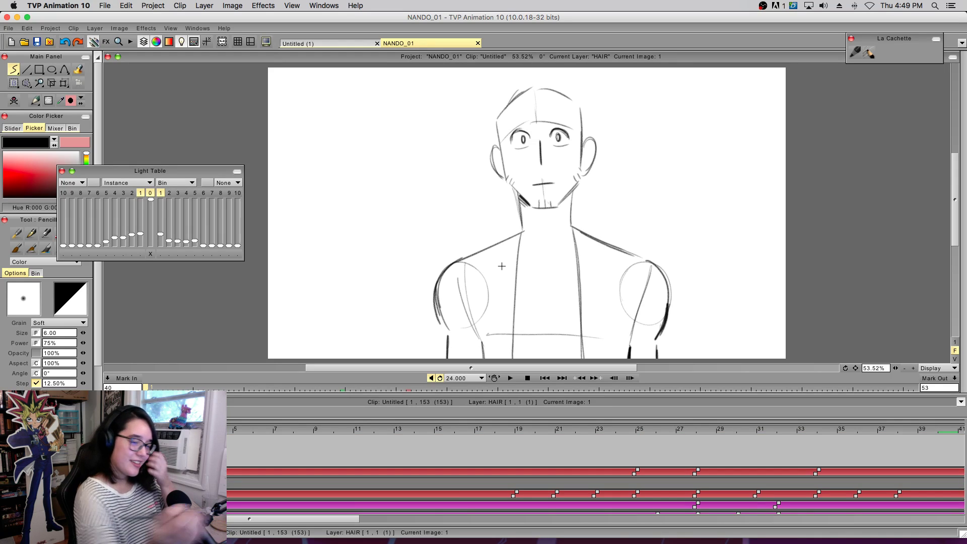
- Sketch the hairline in blue on the HAIR layer at 100% zoom, with a central peak and curves down both temples
left_click(913, 368)
left_click_drag(854, 393, 851, 413)
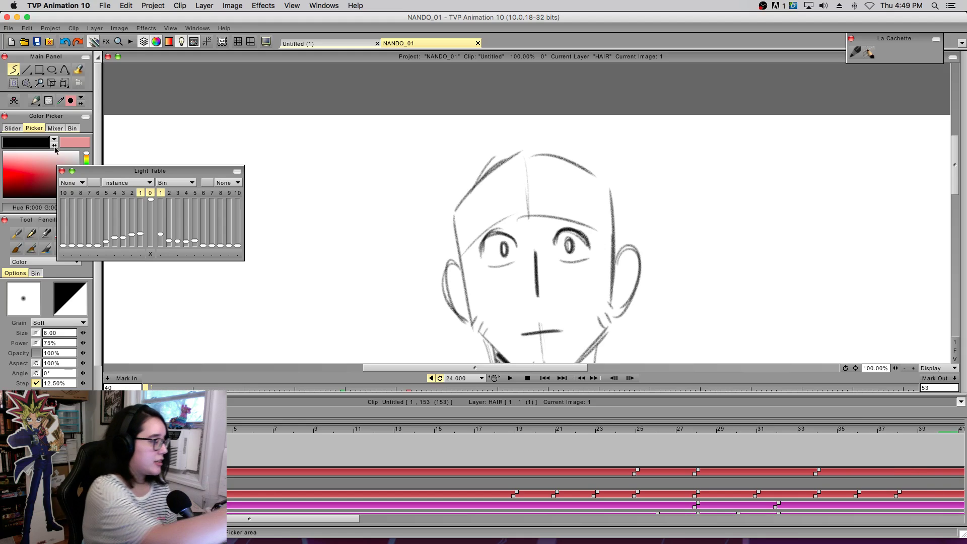
left_click(80, 100)
left_click(83, 103)
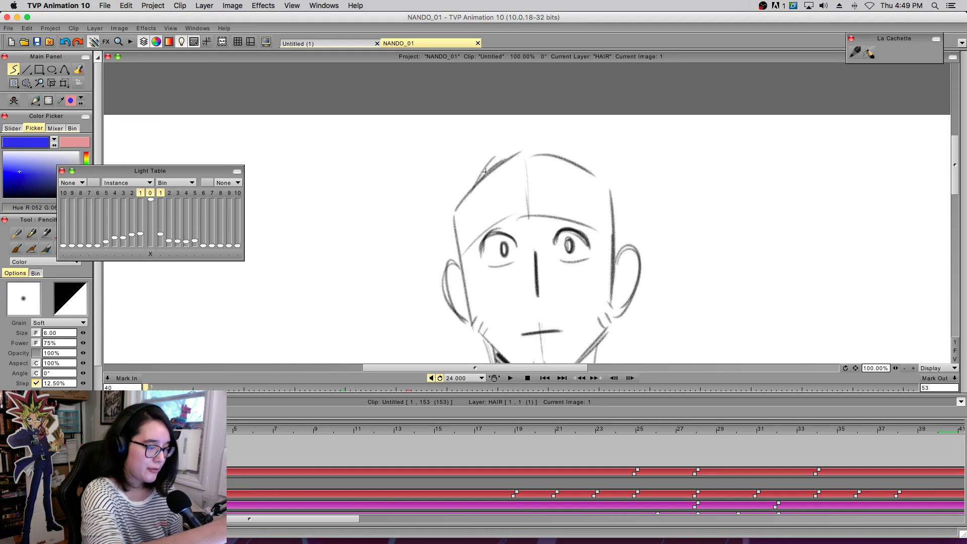
mouse_move(456, 209)
left_mouse_down()
mouse_move(495, 170)
mouse_move(487, 181)
mouse_move(519, 185)
mouse_move(507, 176)
mouse_move(527, 190)
mouse_move(556, 170)
mouse_move(590, 178)
mouse_move(612, 203)
left_mouse_up()
mouse_move(473, 190)
left_mouse_down()
mouse_move(460, 257)
mouse_move(457, 244)
left_mouse_up()
left_click_drag(598, 186, 612, 234)
left_click_drag(582, 170, 614, 229)
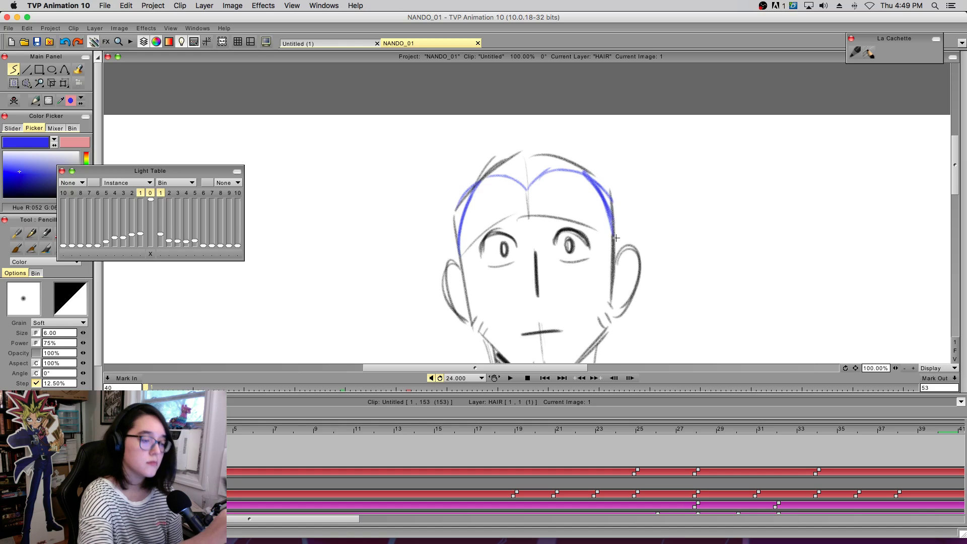
left_click_drag(600, 194, 612, 225)
key("e")
left_click_drag(452, 218, 477, 180)
left_click(524, 127)
left_click_drag(618, 209, 603, 183)
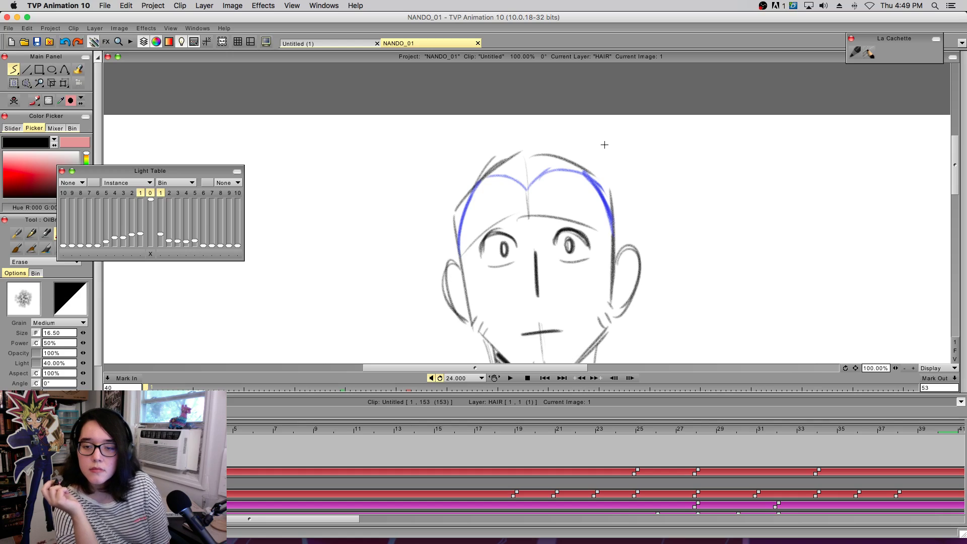
key("e")
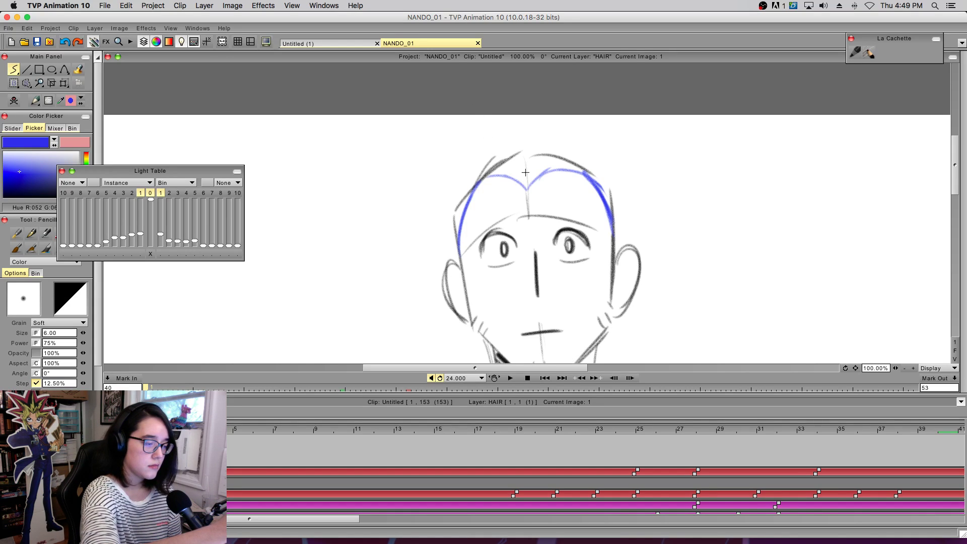
- Draw the outer hair silhouette in blue, with spiky tufts on top and angular sides down to both ears
mouse_move(464, 185)
left_mouse_down()
mouse_move(447, 149)
mouse_move(471, 160)
mouse_move(526, 136)
left_mouse_up()
mouse_move(468, 130)
left_mouse_down()
mouse_move(572, 133)
mouse_move(603, 165)
left_mouse_up()
mouse_move(577, 121)
left_mouse_down()
mouse_move(620, 166)
mouse_move(611, 189)
mouse_move(634, 197)
mouse_move(623, 248)
left_mouse_up()
mouse_move(459, 265)
left_mouse_down()
mouse_move(442, 206)
mouse_move(463, 183)
left_mouse_up()
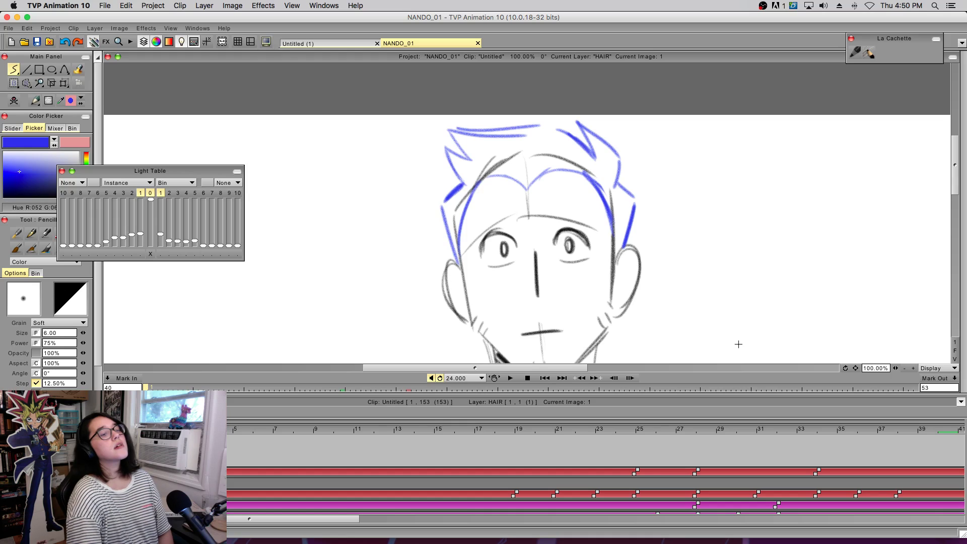
- Reinforce the hair's top edge, front tufts and side outlines with heavier blue strokes
mouse_move(448, 127)
left_mouse_down()
mouse_move(469, 159)
mouse_move(462, 145)
mouse_move(507, 127)
mouse_move(549, 125)
mouse_move(584, 143)
left_mouse_up()
left_click_drag(563, 132, 590, 168)
mouse_move(449, 130)
left_mouse_down()
mouse_move(471, 161)
mouse_move(447, 126)
mouse_move(506, 123)
left_mouse_up()
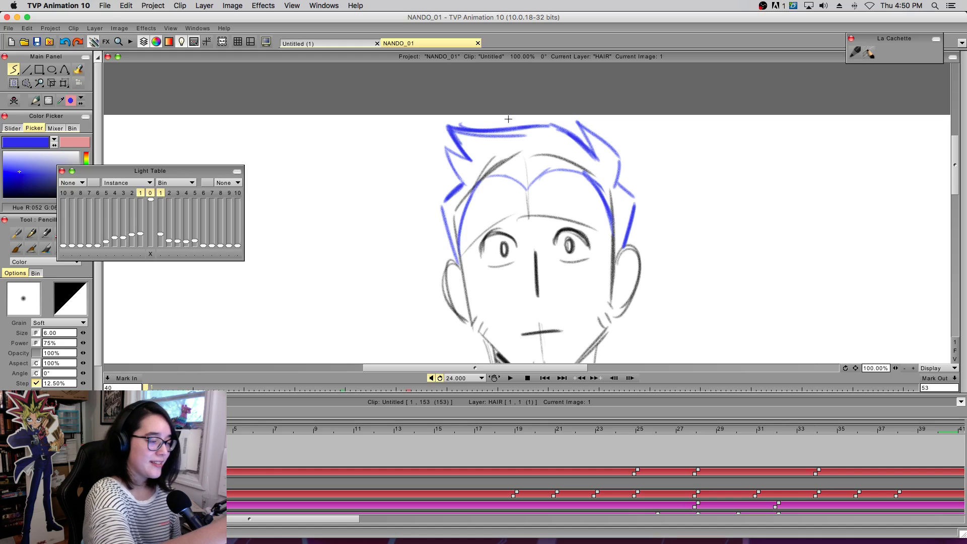
left_click(508, 119)
key("e")
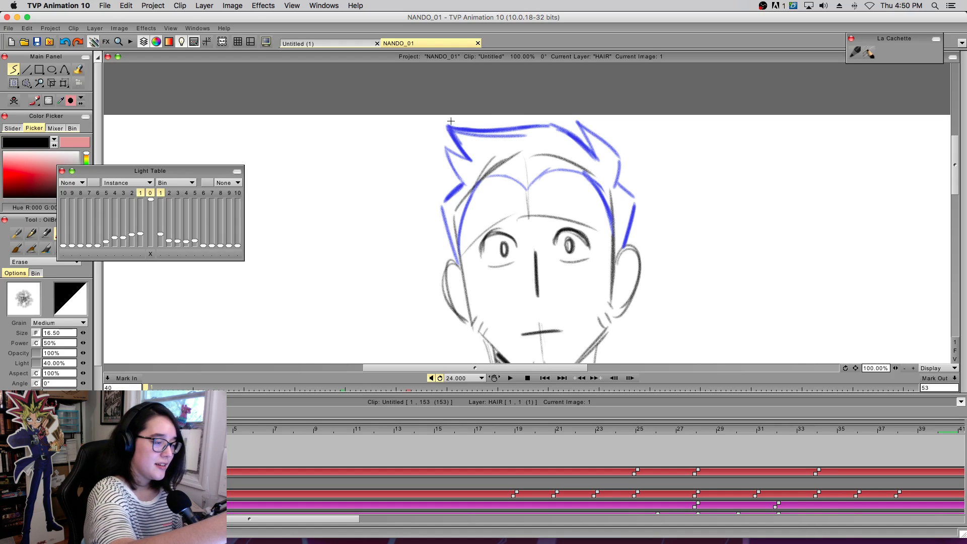
key("e")
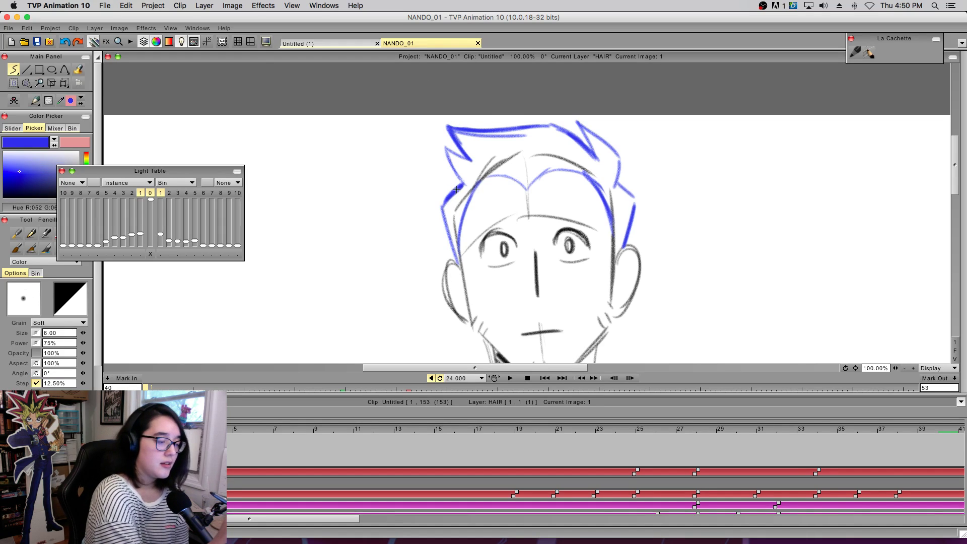
left_click_drag(616, 185, 636, 218)
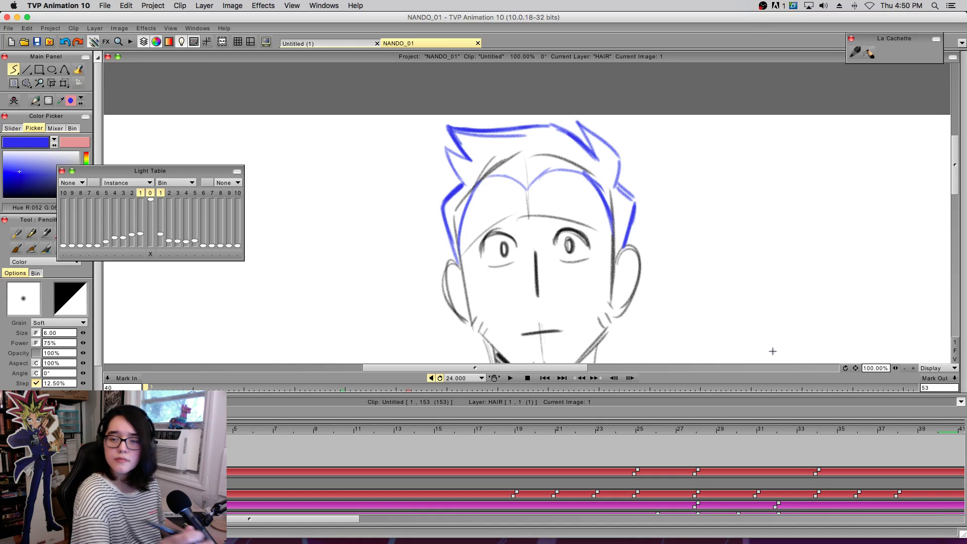
- Flip the canvas view horizontally and strengthen the hair outline on the image-left side of the head
mouse_move(856, 368)
left_mouse_down()
mouse_move(834, 351)
mouse_move(840, 358)
left_mouse_up()
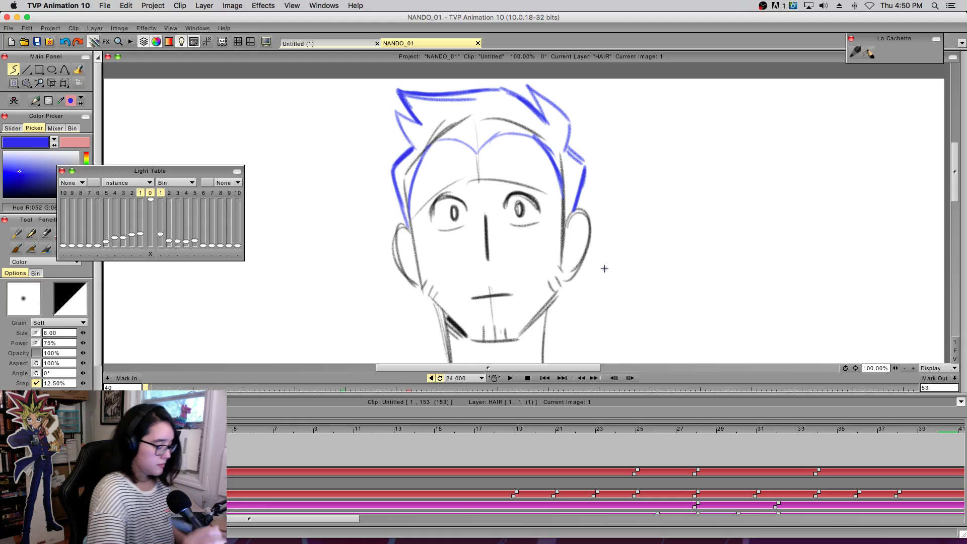
key("shift+x")
mouse_move(349, 212)
left_mouse_down()
mouse_move(336, 153)
mouse_move(367, 102)
left_mouse_up()
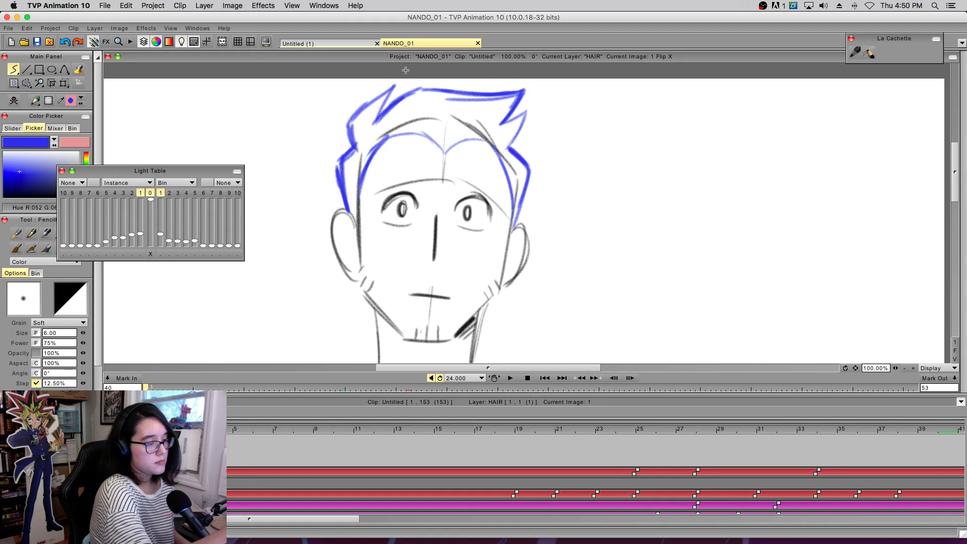
- Erase the excess strokes along the hair's image-right side and top front edge, checking the shape in the flipped view
key("x")
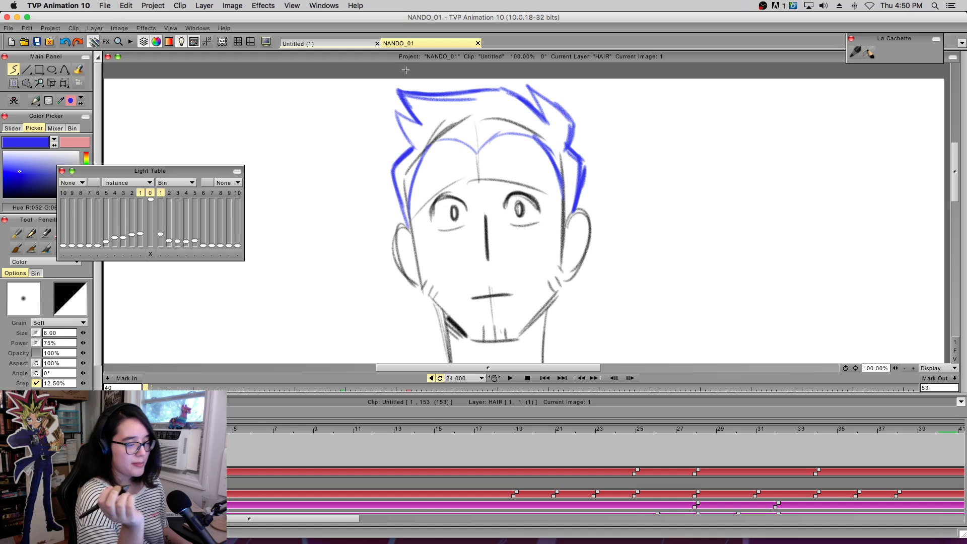
key("e")
left_click_drag(586, 195, 588, 156)
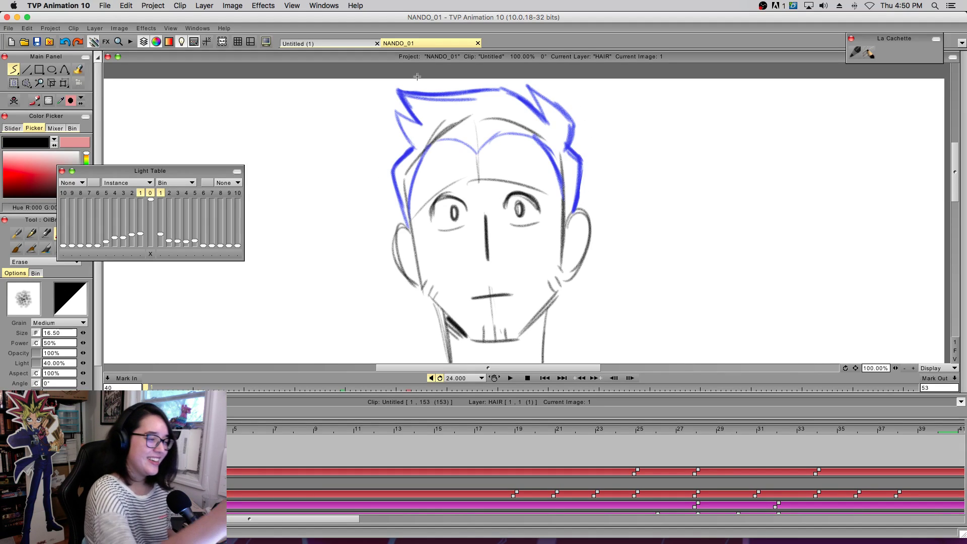
left_click_drag(399, 91, 428, 99)
key("x")
key("x")
key("x")
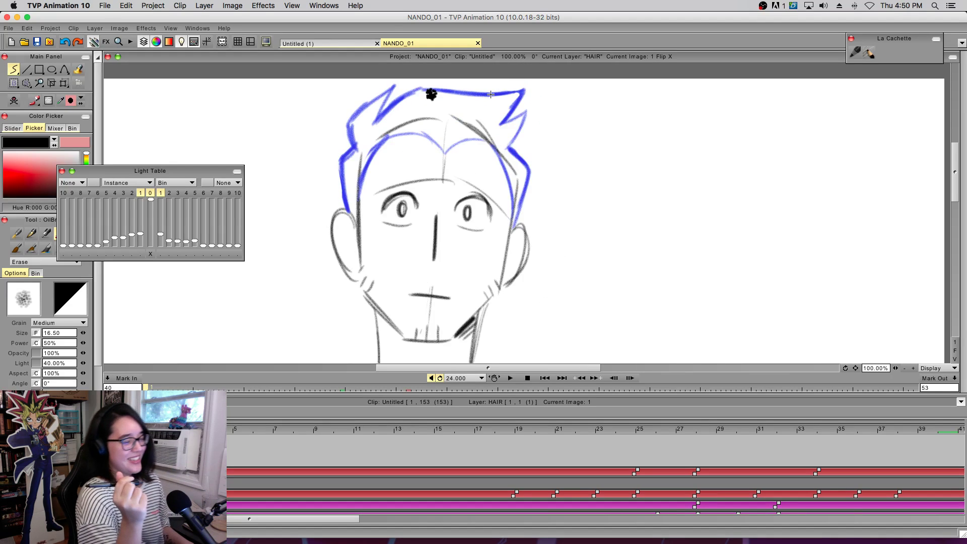
key("x")
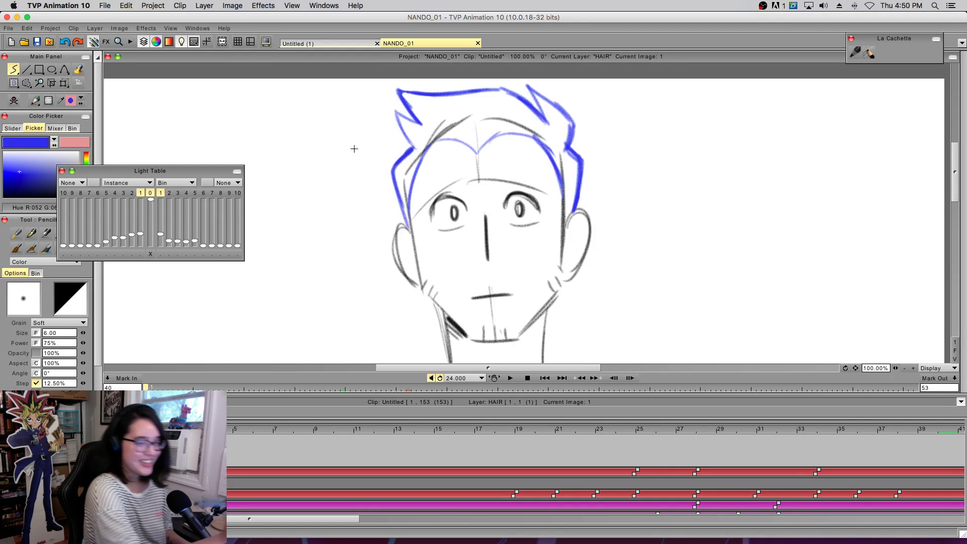
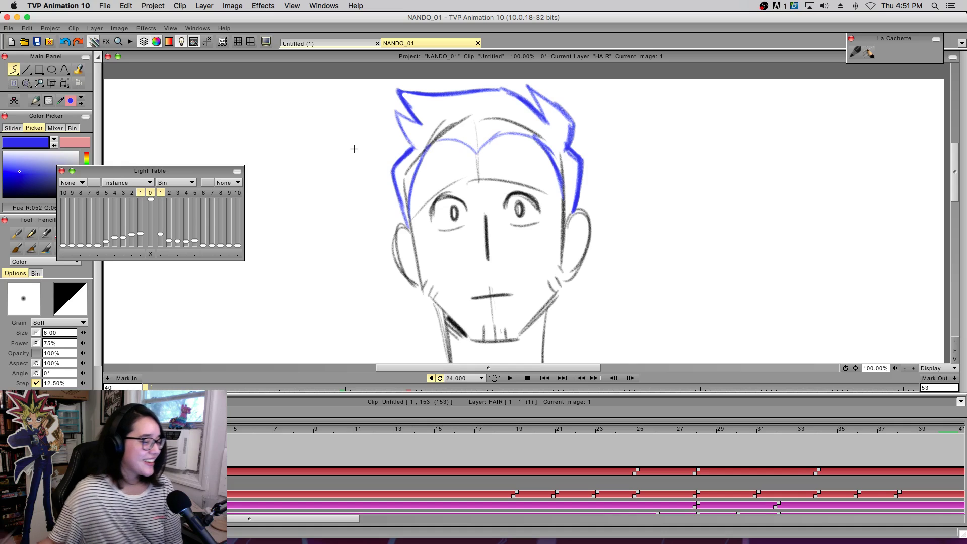
- Redraw the lower front tuft on the image-left side, erase its old line, and reinforce the opposite rear tuft
mouse_move(397, 115)
left_mouse_down()
mouse_move(406, 150)
mouse_move(414, 109)
left_mouse_up()
key("e")
mouse_move(408, 145)
left_mouse_down()
mouse_move(413, 153)
mouse_move(404, 125)
left_mouse_up()
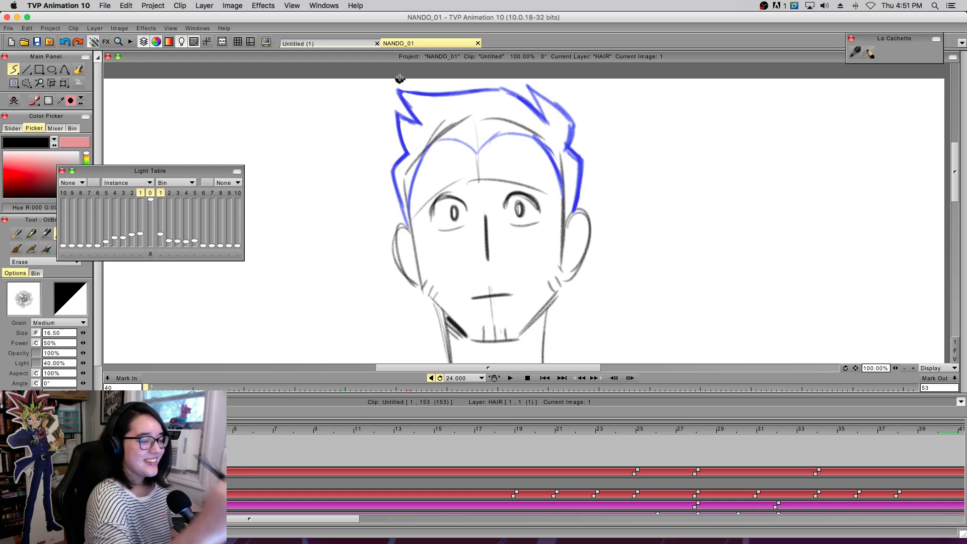
key("e")
mouse_move(531, 84)
left_mouse_down()
mouse_move(547, 120)
mouse_move(570, 121)
mouse_move(566, 143)
left_mouse_up()
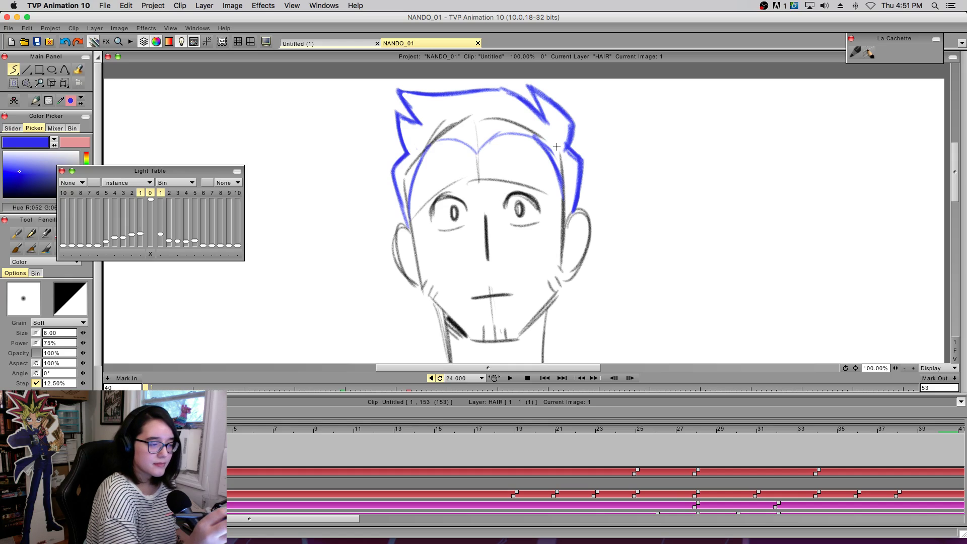
- Reinforce the hair's side outline and the hairline from temple to temple with blue strokes
left_click_drag(408, 226, 395, 175)
key("super+z")
mouse_move(567, 148)
left_mouse_down()
mouse_move(580, 178)
mouse_move(577, 159)
mouse_move(570, 218)
left_mouse_up()
key("e")
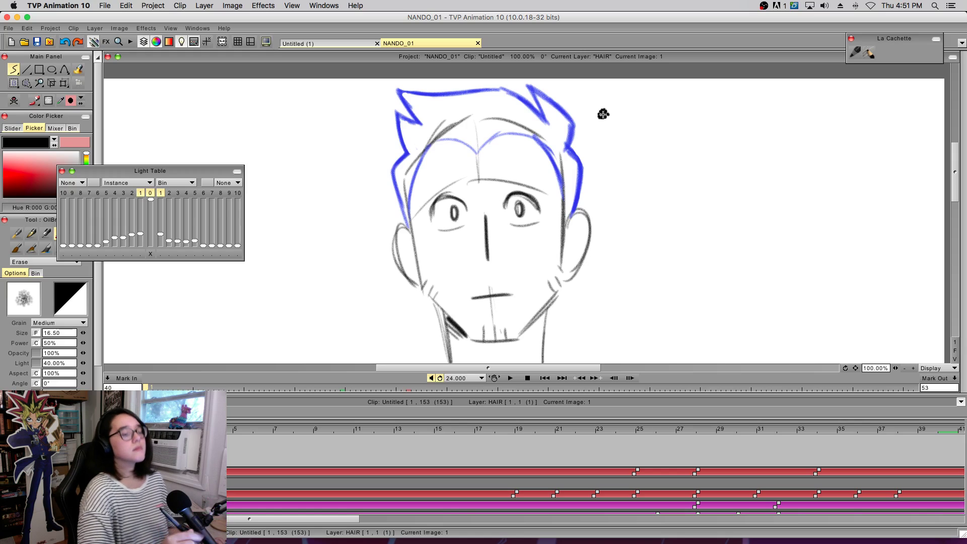
key("e")
mouse_move(409, 214)
left_mouse_down()
mouse_move(426, 151)
mouse_move(455, 140)
mouse_move(477, 152)
mouse_move(527, 132)
mouse_move(553, 166)
left_mouse_up()
- Create a new HAIR image at frame 40 and place a copy of the hair drawing on it
scroll(441, 500, "right", 15)
mouse_move(493, 431)
left_mouse_down()
mouse_move(352, 417)
mouse_move(232, 421)
mouse_move(499, 426)
mouse_move(701, 381)
mouse_move(136, 423)
mouse_move(938, 337)
mouse_move(852, 353)
mouse_move(924, 347)
left_mouse_up()
key("e")
left_click(937, 451)
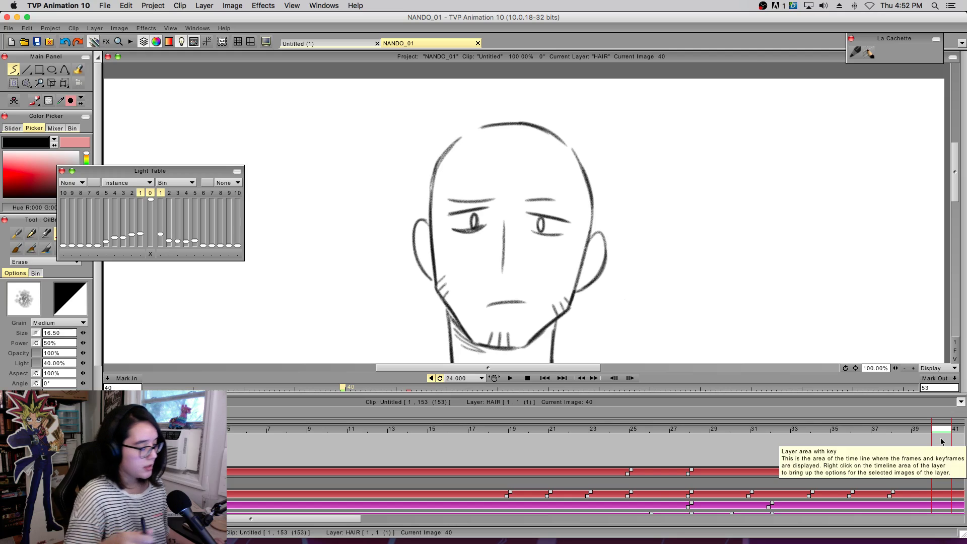
left_click(731, 275)
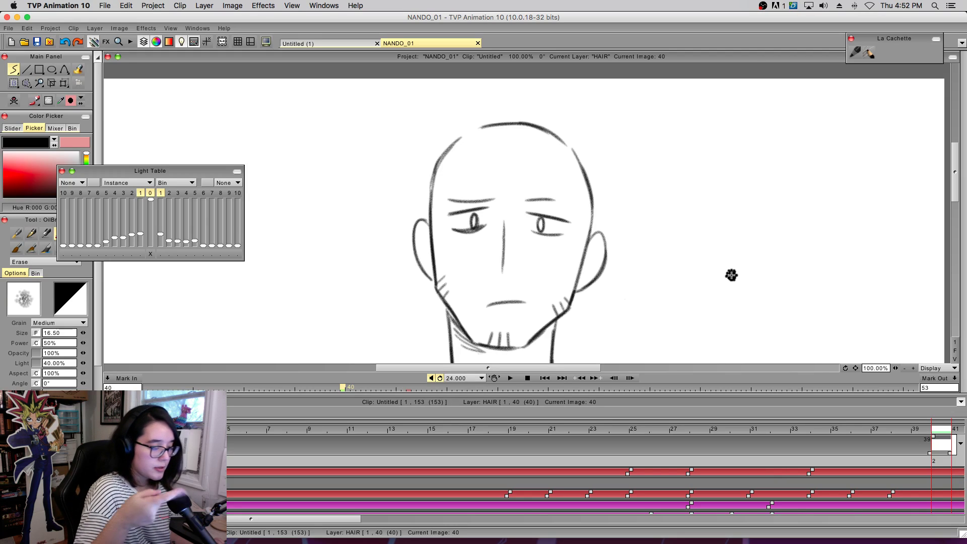
left_click(64, 83)
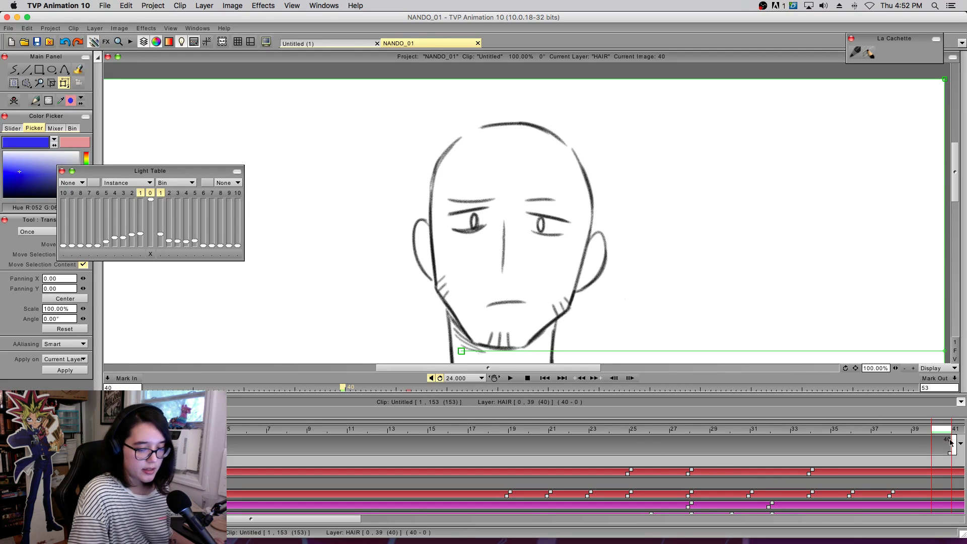
key("ctrl+v")
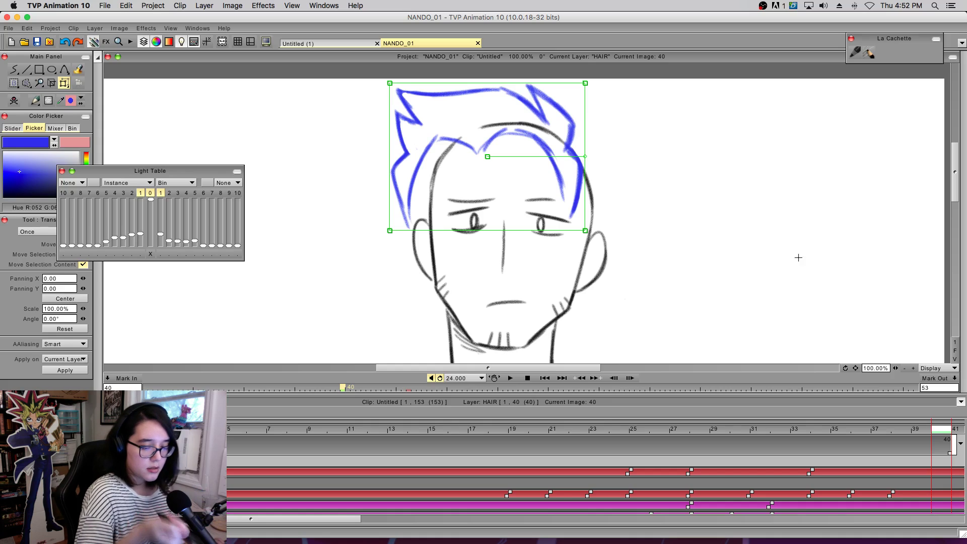
left_click(14, 70)
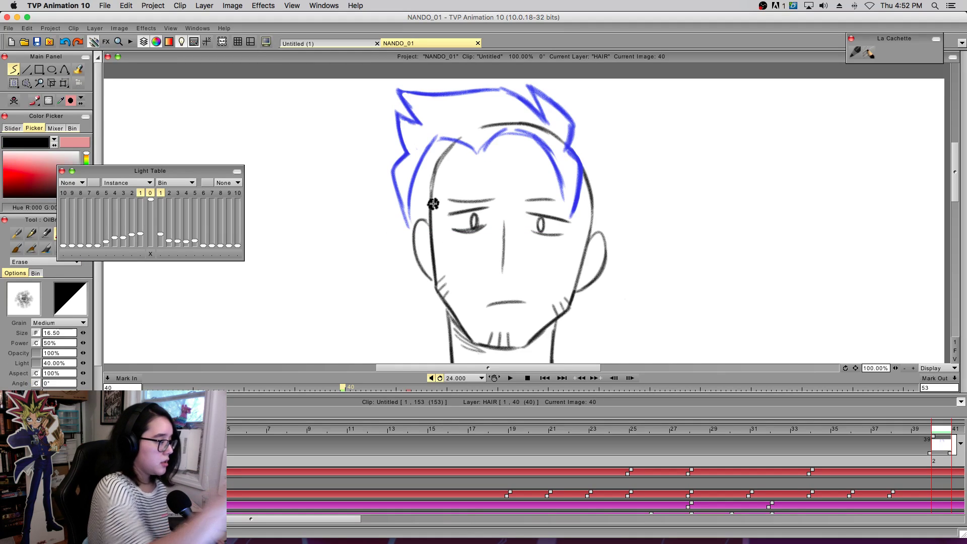
- Fit the frame 40 hair to the head by panning it 60.52 in X and 9.04 in Y and rotating it -7.72°
left_click(66, 83)
mouse_move(585, 157)
left_mouse_down()
mouse_move(584, 170)
mouse_move(600, 155)
mouse_move(613, 176)
mouse_move(587, 170)
mouse_move(598, 170)
left_mouse_up()
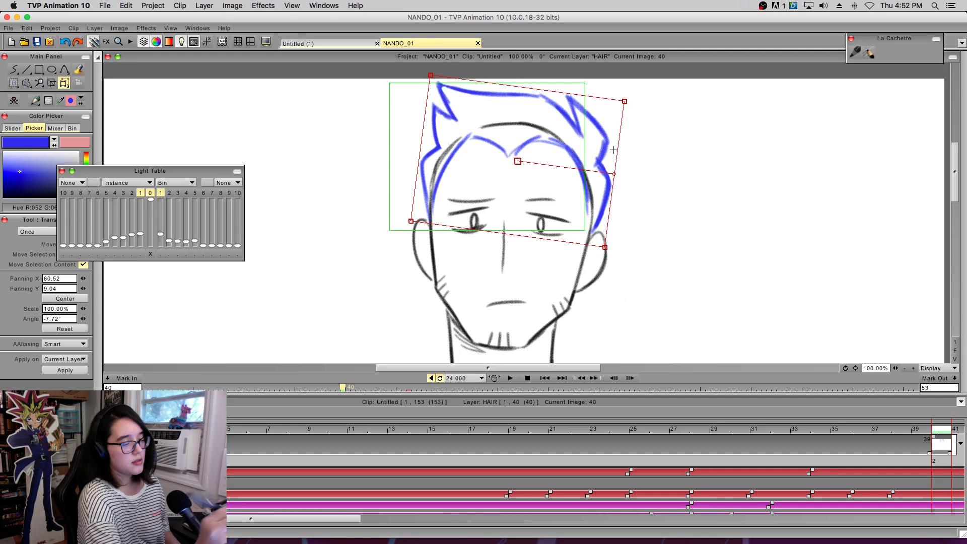
key("Return")
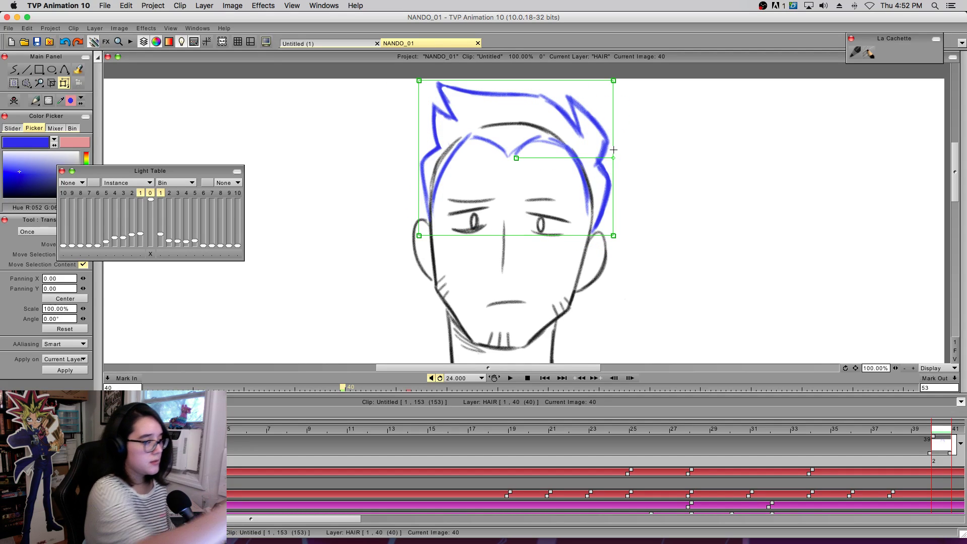
left_click(26, 69)
- Add a separate image at frame 28 of the HAIR layer that keeps the original hair drawing
left_click_drag(941, 431, 712, 447)
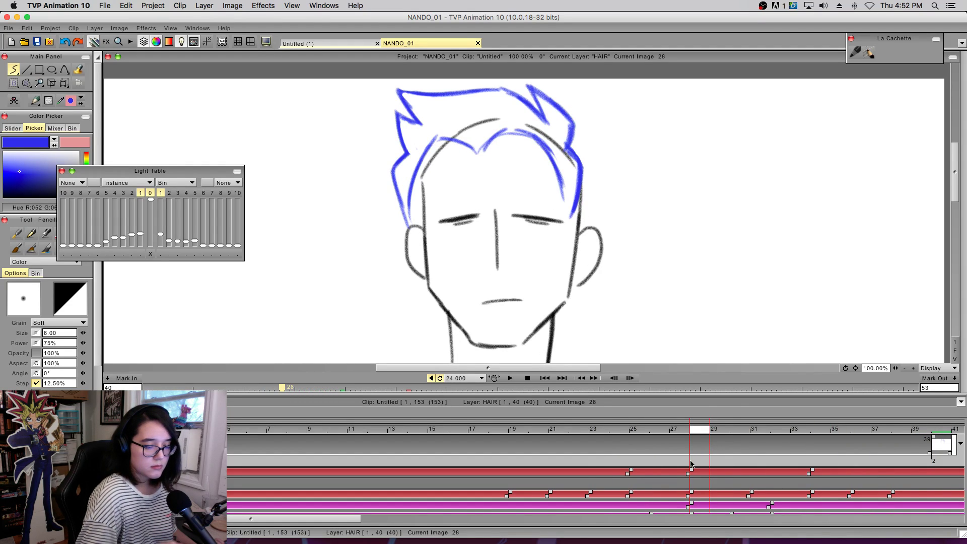
key("e")
left_click(722, 310)
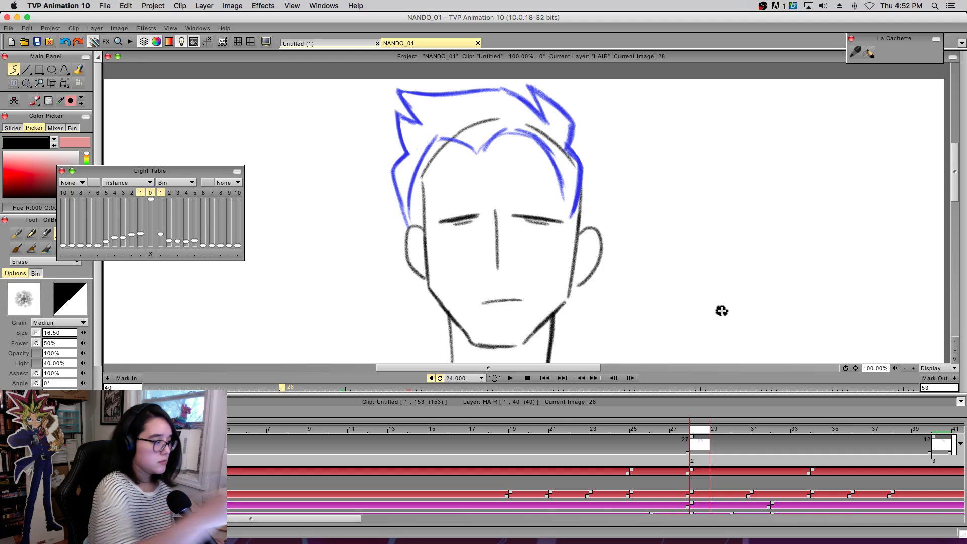
- Pan the frame 28 hair 33.59 in X and 12.05 in Y, rotate it -6.71°, and save the project
left_click(64, 83)
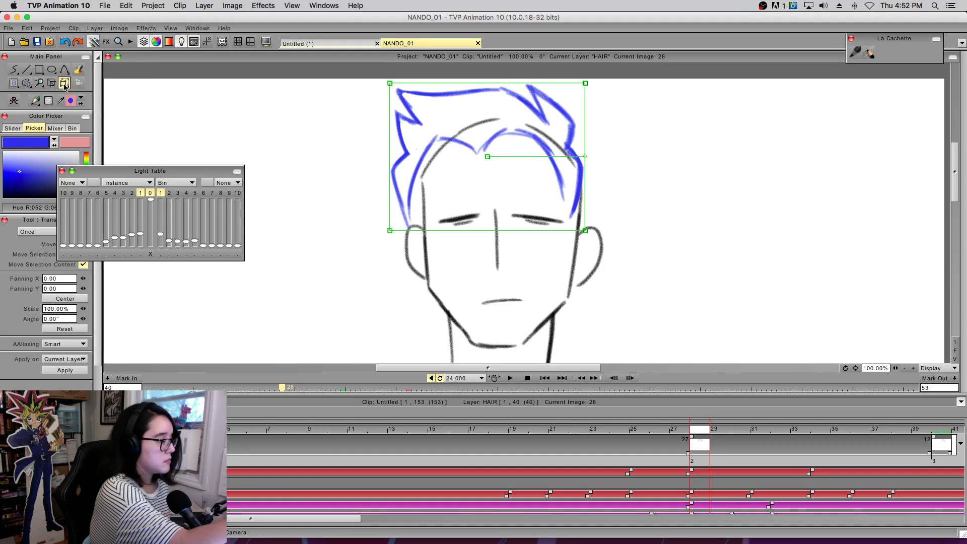
left_click_drag(586, 172, 596, 183)
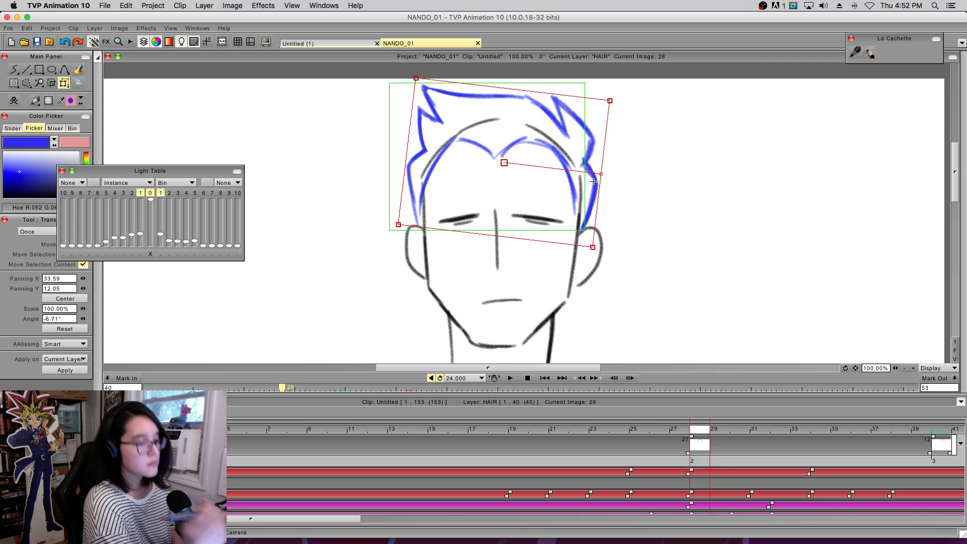
key("Return")
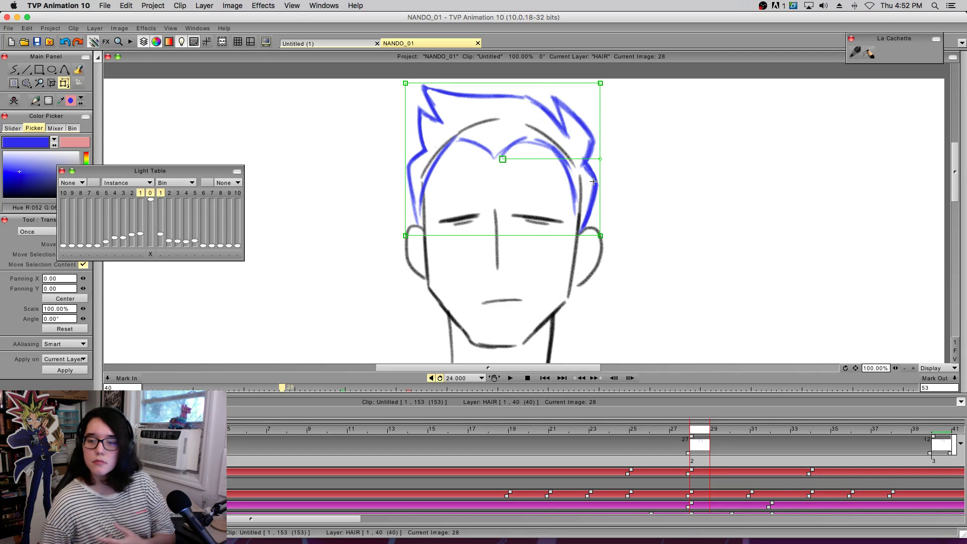
key("super+s")
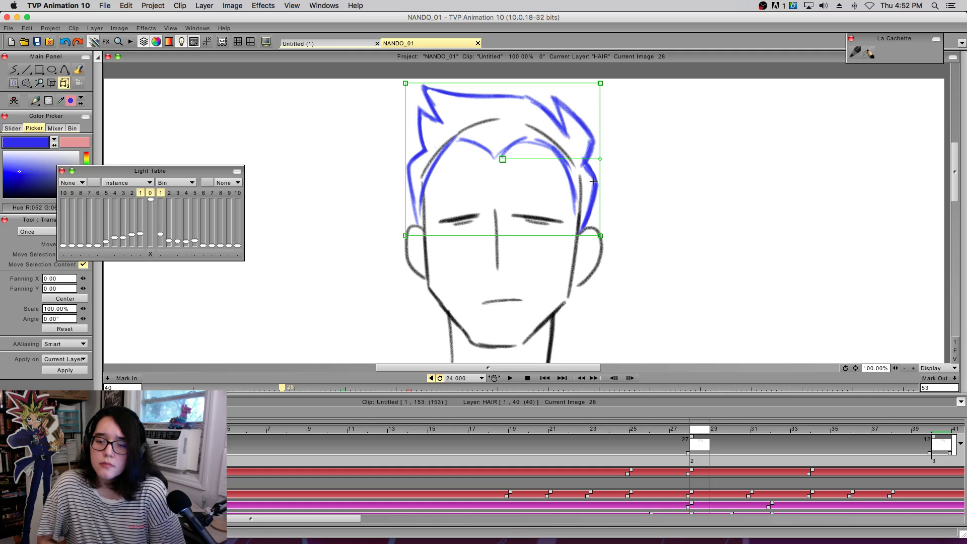
left_click(13, 69)
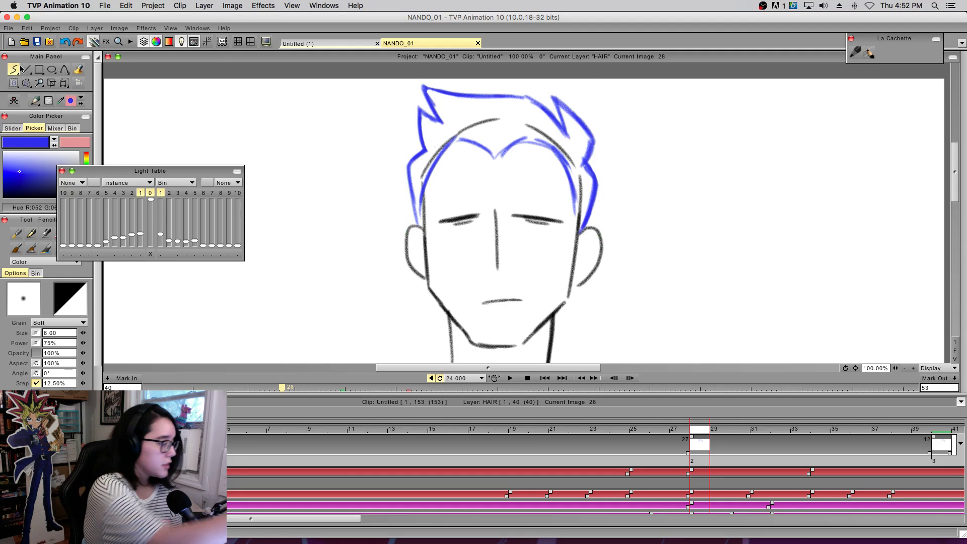
- Create a blank HAIR image at frame 19 and turn off the light table's next-frame display
left_click(658, 431)
mouse_move(640, 433)
left_mouse_down()
mouse_move(532, 456)
mouse_move(628, 461)
mouse_move(499, 461)
mouse_move(516, 458)
left_mouse_up()
key("BackSpace")
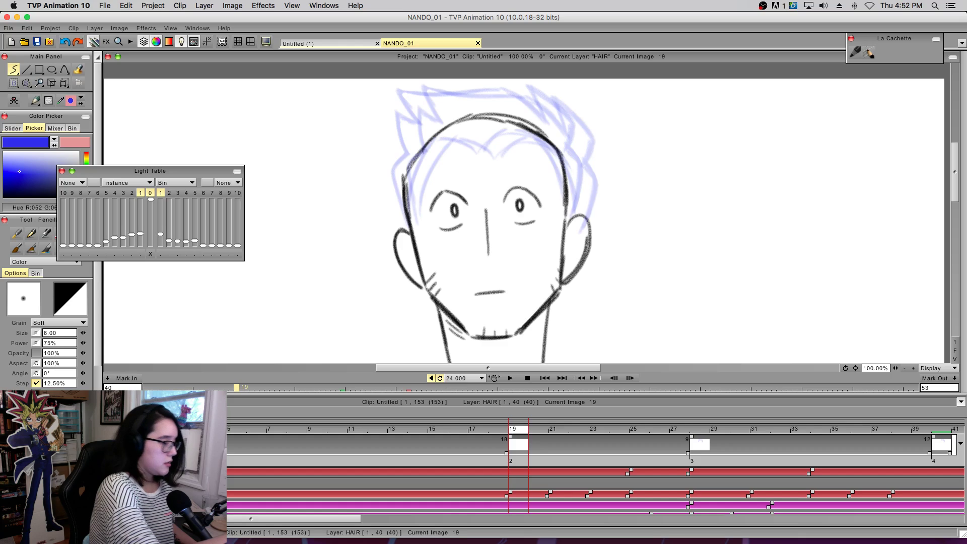
left_click(161, 193)
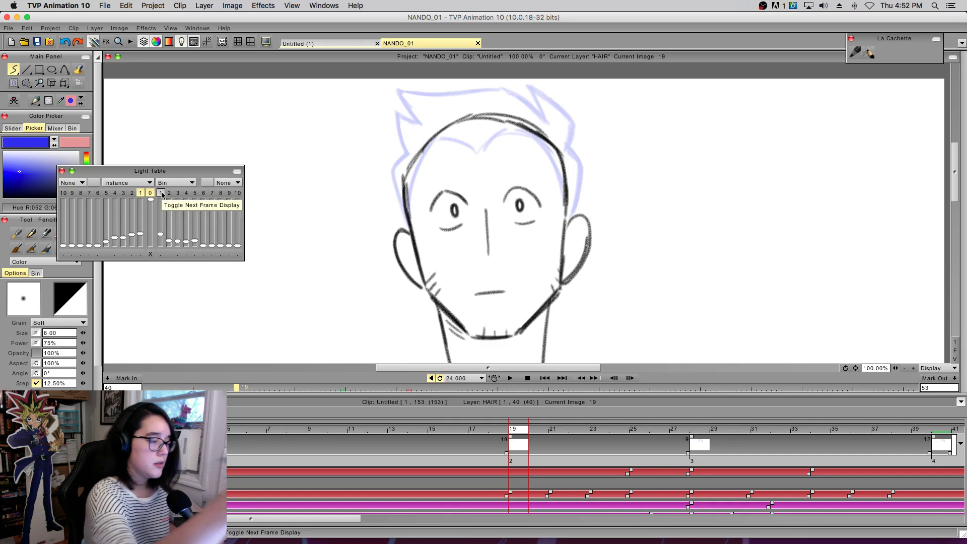
- Draw the frame 19 hairline and the spiky top silhouette in blue, using the ghosted first drawing as a guide
mouse_move(409, 188)
left_mouse_down()
mouse_move(439, 131)
mouse_move(488, 137)
mouse_move(479, 144)
mouse_move(518, 123)
mouse_move(566, 194)
left_mouse_up()
key("super+z")
key("super+z")
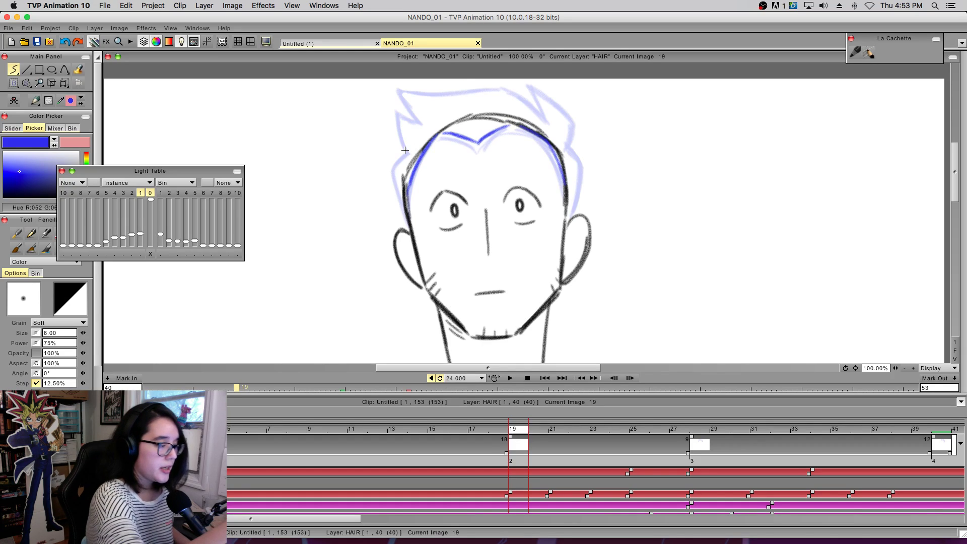
mouse_move(407, 153)
left_mouse_down()
mouse_move(391, 115)
mouse_move(422, 124)
mouse_move(402, 92)
mouse_move(502, 88)
mouse_move(545, 116)
mouse_move(524, 87)
mouse_move(569, 111)
mouse_move(571, 145)
left_mouse_up()
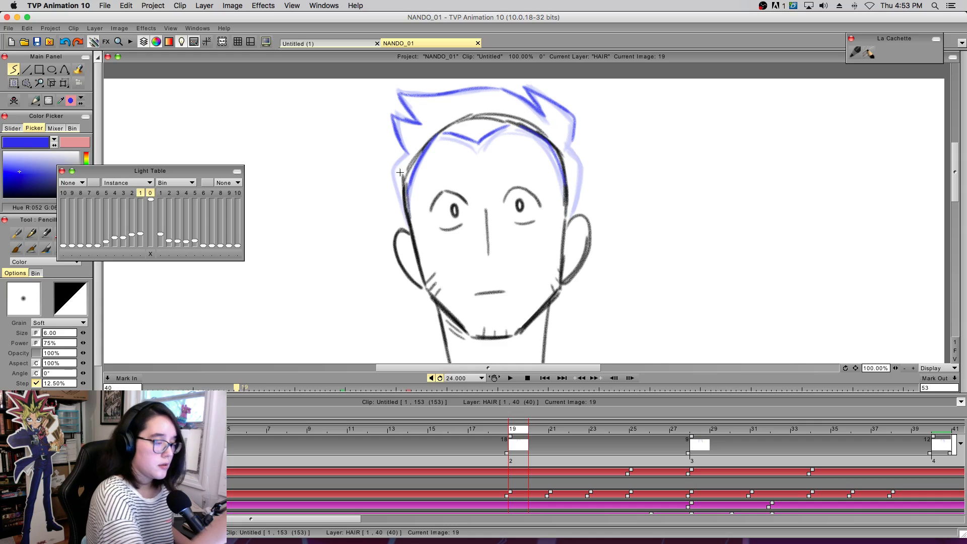
- Draw both side outlines of the frame 19 hair down to the ears and thicken the hairline's central peak
mouse_move(408, 232)
left_mouse_down()
mouse_move(391, 179)
mouse_move(406, 222)
mouse_move(395, 175)
mouse_move(406, 155)
left_mouse_up()
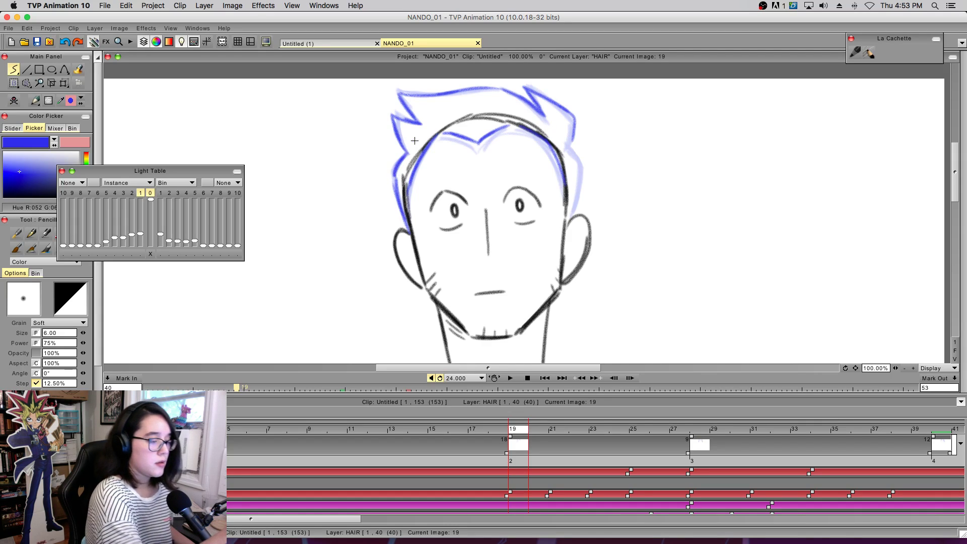
mouse_move(574, 114)
left_mouse_down()
mouse_move(567, 142)
mouse_move(572, 119)
mouse_move(584, 171)
mouse_move(574, 212)
left_mouse_up()
left_click_drag(573, 172, 576, 220)
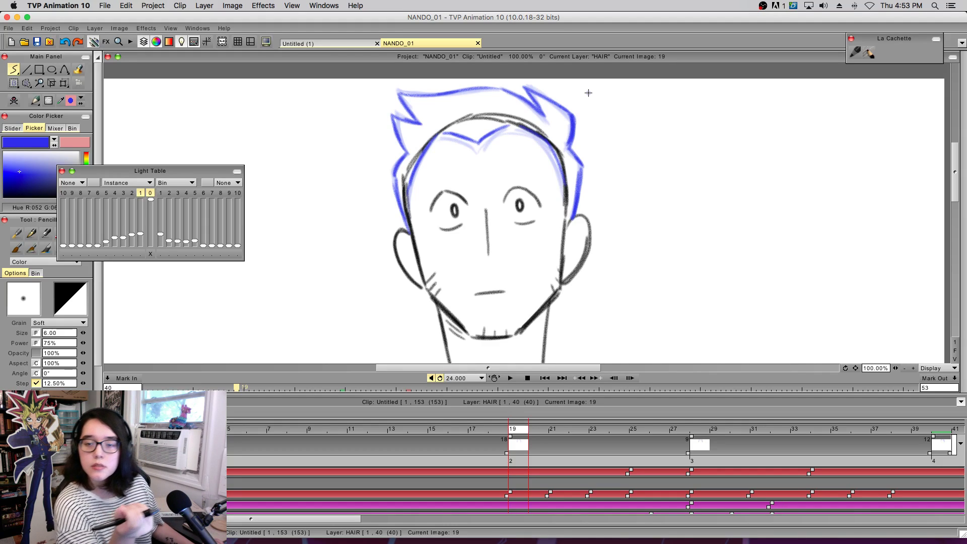
mouse_move(518, 430)
left_mouse_down()
mouse_move(504, 436)
mouse_move(554, 432)
mouse_move(501, 436)
mouse_move(522, 438)
mouse_move(508, 448)
mouse_move(515, 432)
left_mouse_up()
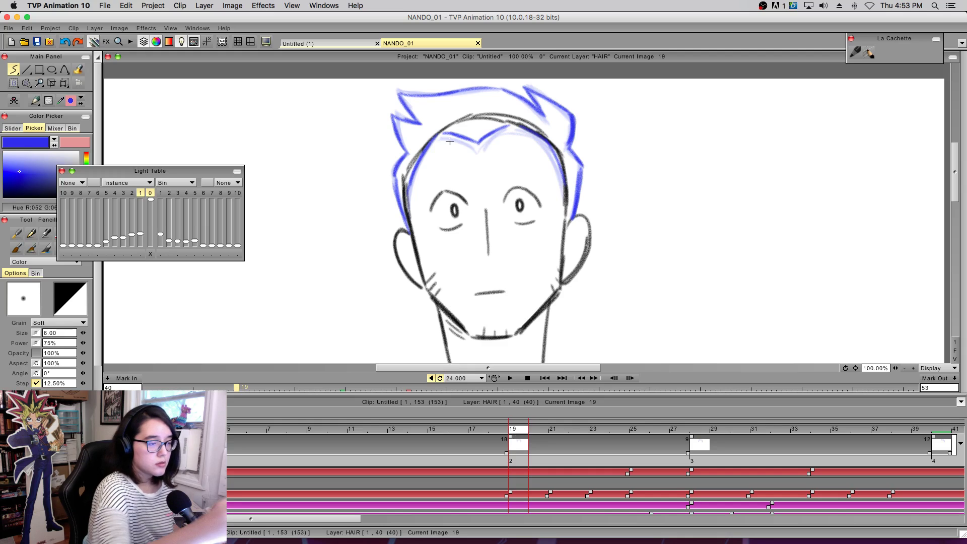
mouse_move(462, 137)
left_mouse_down()
mouse_move(477, 148)
mouse_move(511, 126)
left_mouse_up()
- Create a blank HAIR image at frame 21
left_click_drag(511, 435, 579, 454)
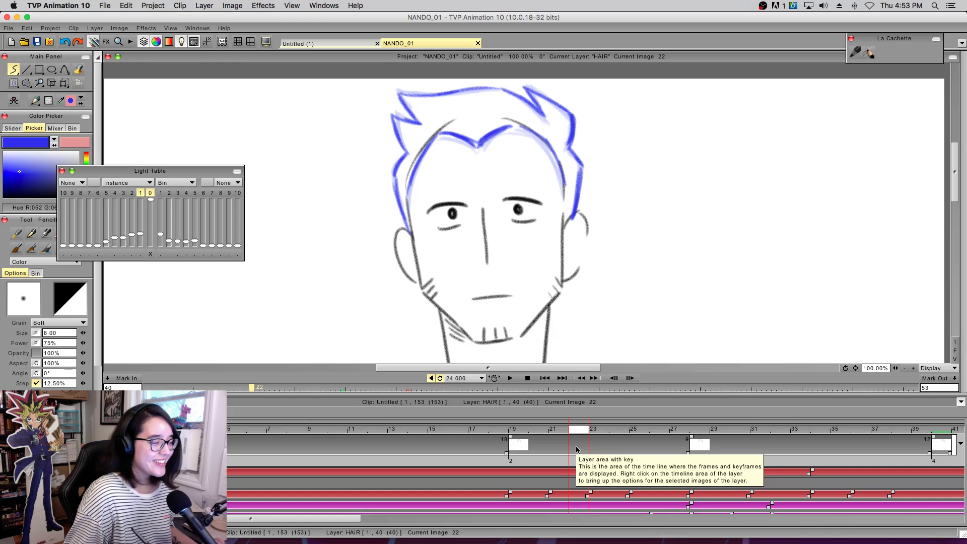
mouse_move(576, 450)
left_mouse_down()
mouse_move(456, 456)
mouse_move(577, 468)
mouse_move(547, 473)
mouse_move(559, 472)
left_mouse_up()
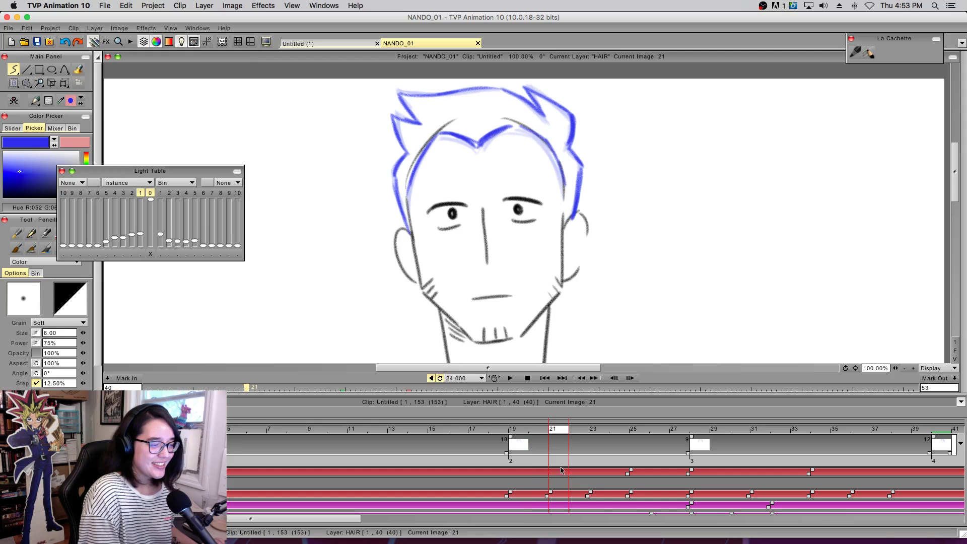
key("BackSpace")
mouse_move(421, 123)
left_mouse_down()
mouse_move(404, 87)
mouse_move(451, 93)
left_mouse_up()
key("super+z")
mouse_move(418, 93)
left_mouse_down()
mouse_move(490, 85)
mouse_move(468, 89)
mouse_move(507, 89)
left_mouse_up()
key("super+z")
key("super+z")
key("super+z")
key("super+z")
key("super+z")
- Draw the frame 21 hair in blue with slightly raised top tufts, a peaked hairline and both side outlines
mouse_move(420, 125)
left_mouse_down()
mouse_move(401, 84)
mouse_move(433, 92)
left_mouse_up()
mouse_move(407, 87)
left_mouse_down()
mouse_move(445, 89)
mouse_move(435, 91)
mouse_move(473, 79)
mouse_move(453, 90)
mouse_move(499, 85)
mouse_move(544, 111)
mouse_move(529, 85)
mouse_move(559, 103)
mouse_move(550, 98)
mouse_move(571, 144)
left_mouse_up()
mouse_move(406, 148)
left_mouse_down()
mouse_move(396, 123)
mouse_move(403, 101)
mouse_move(479, 147)
mouse_move(454, 132)
mouse_move(485, 135)
mouse_move(481, 142)
mouse_move(528, 125)
left_mouse_up()
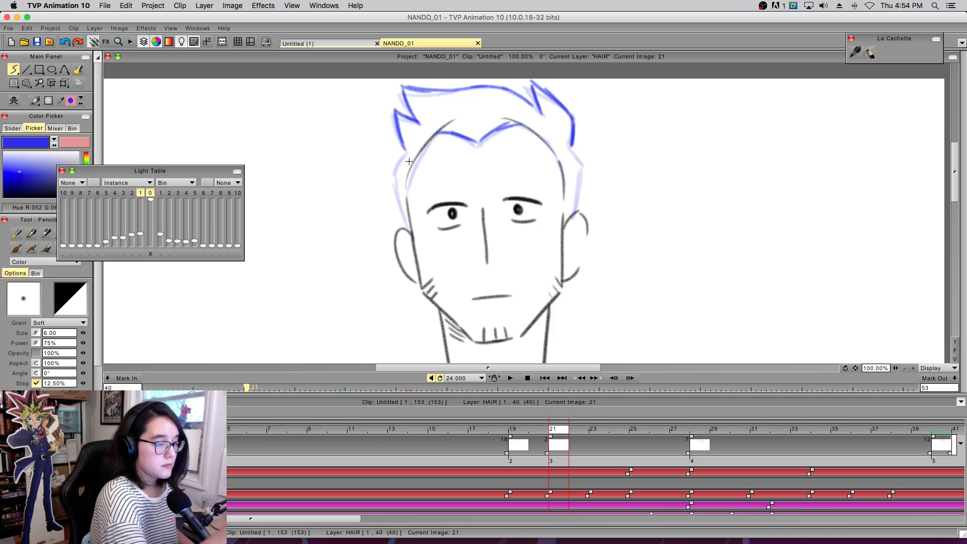
mouse_move(406, 151)
left_mouse_down()
mouse_move(392, 184)
mouse_move(410, 240)
left_mouse_up()
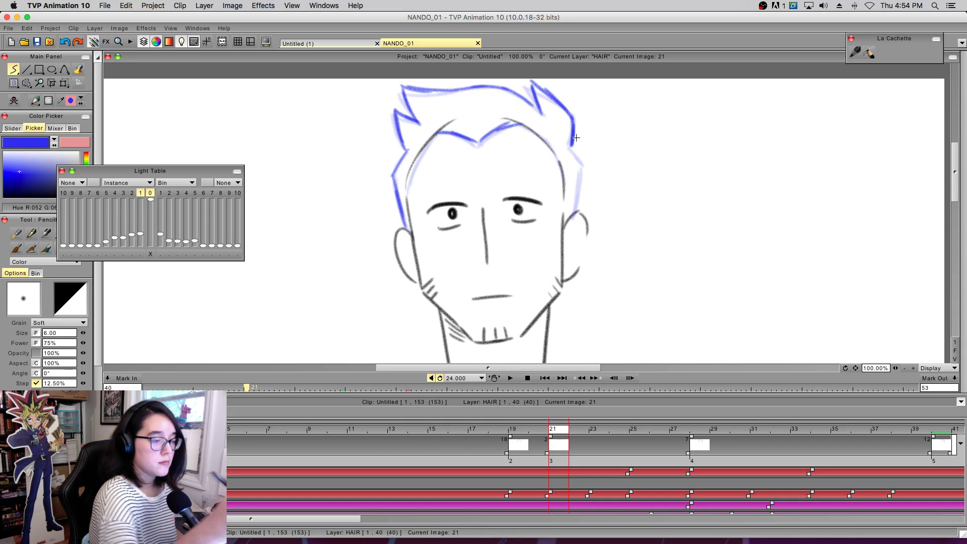
left_click_drag(577, 152, 571, 221)
left_click(495, 450)
left_click_drag(495, 450, 642, 448)
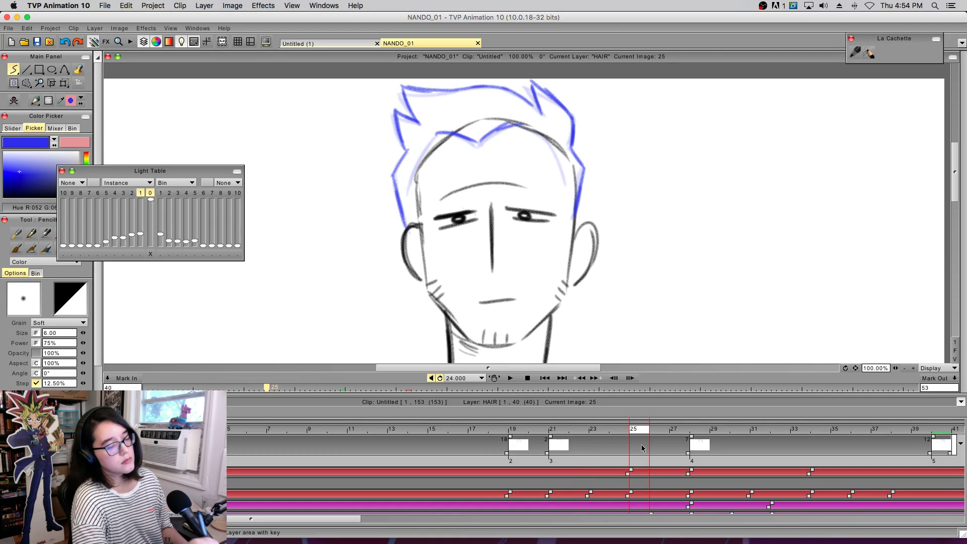
left_click(634, 460)
right_click(645, 458)
left_click(672, 483)
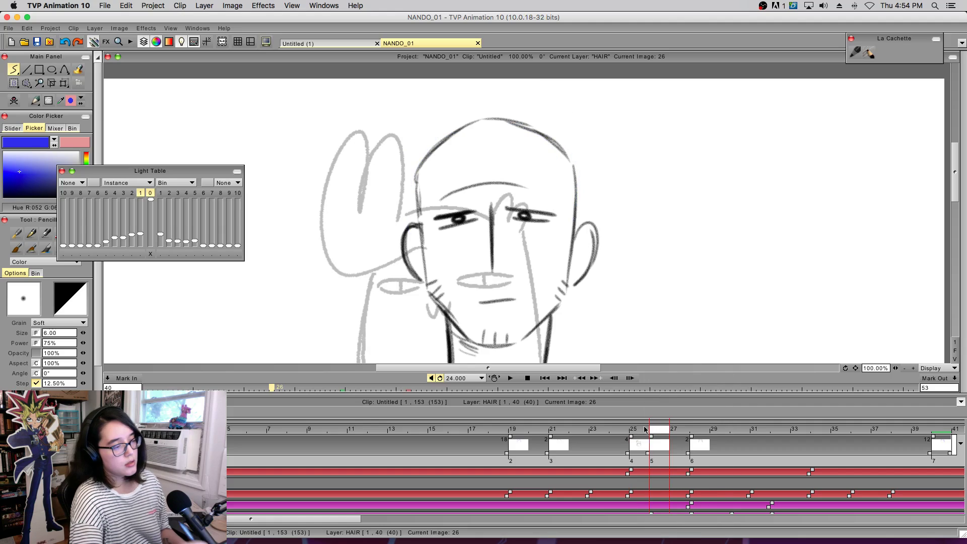
key("ctrl+z")
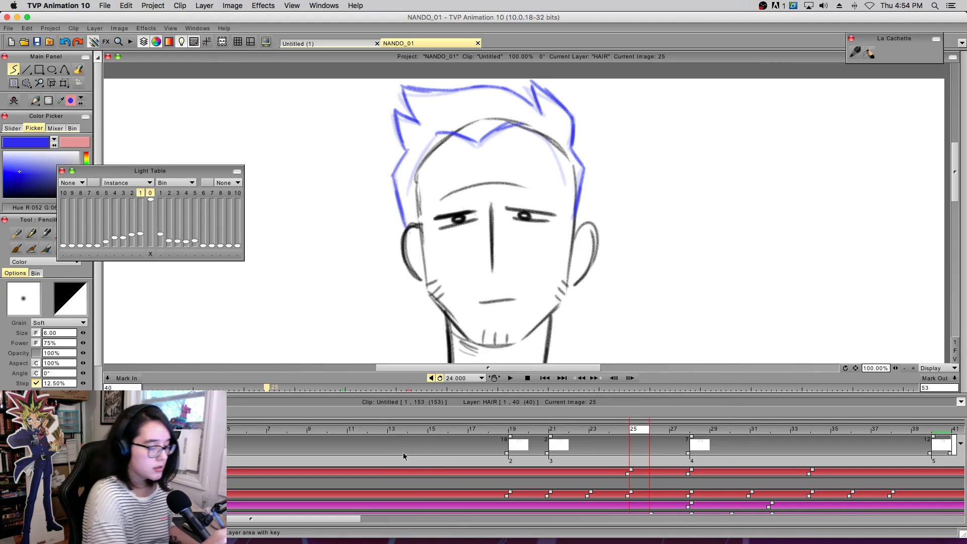
- Copy the first hair drawing at frame 14 and paste it at frame 25 on the HAIR layer
left_click(416, 460)
right_click(416, 460)
left_click(434, 475)
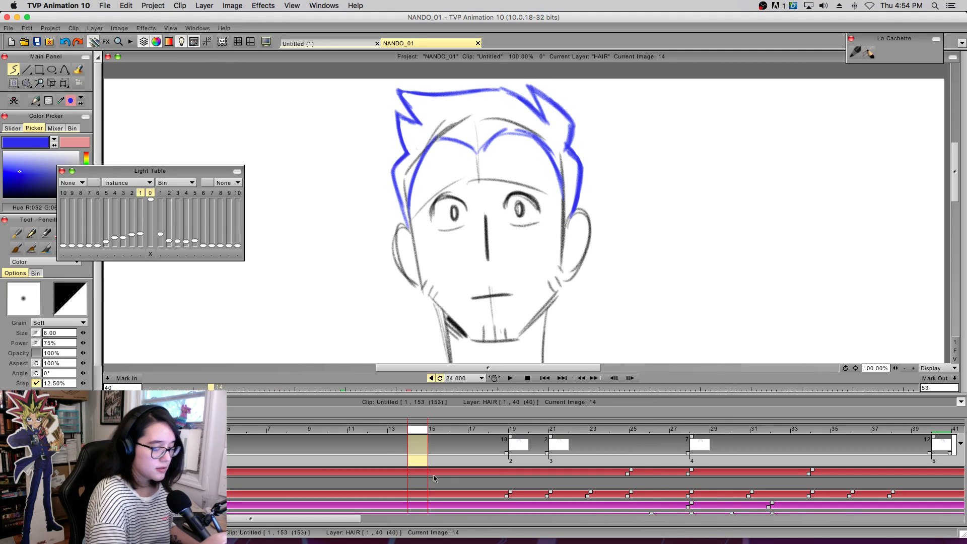
left_click(634, 455)
right_click(640, 462)
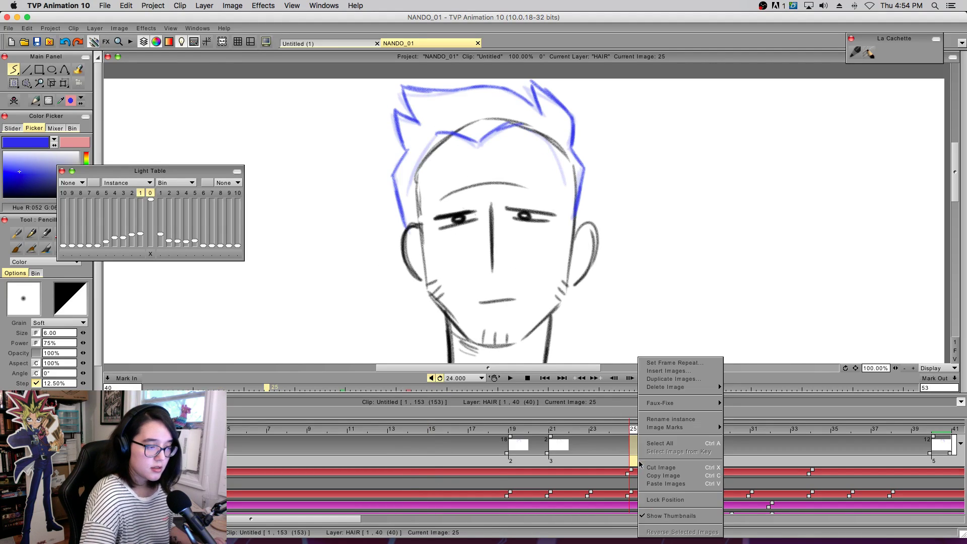
left_click(666, 483)
- Shift the pasted hair drawing to the right with the Transform tool so it fits the frame 25 head
left_click(64, 83)
mouse_move(584, 156)
left_mouse_down()
mouse_move(576, 147)
mouse_move(597, 160)
mouse_move(579, 163)
left_mouse_up()
key("Return")
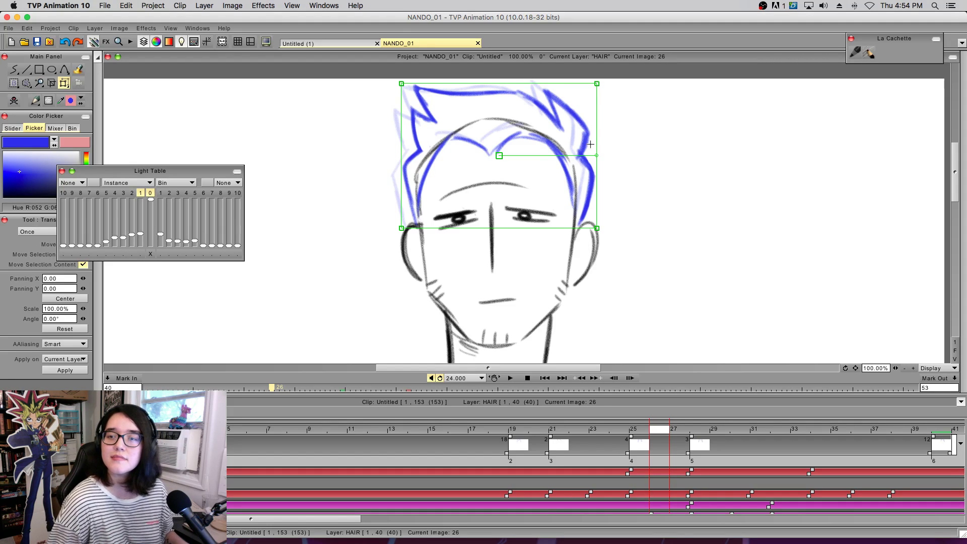
- Create a blank HAIR image at frame 25 with the previous and next drawings both ghosted, ready for freehand drawing
left_click(620, 436)
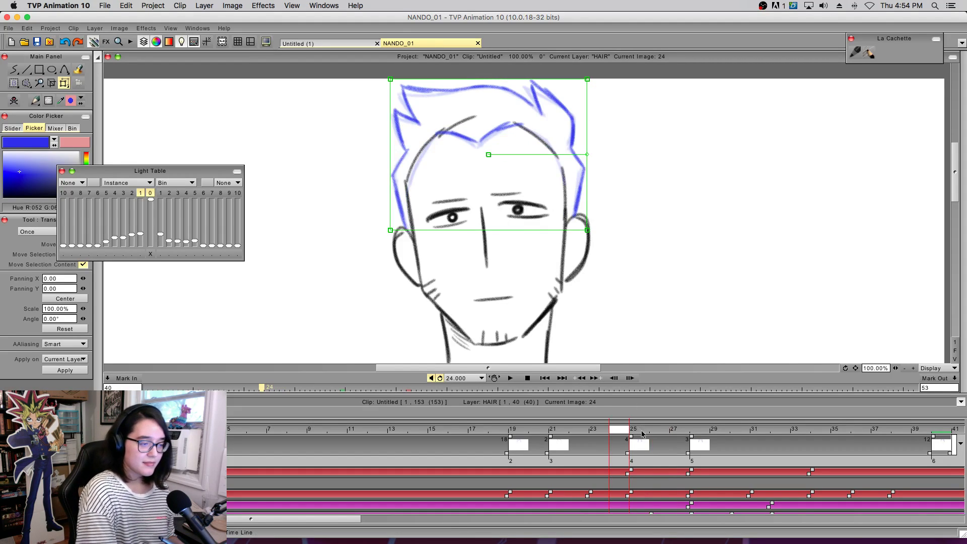
left_click(640, 436)
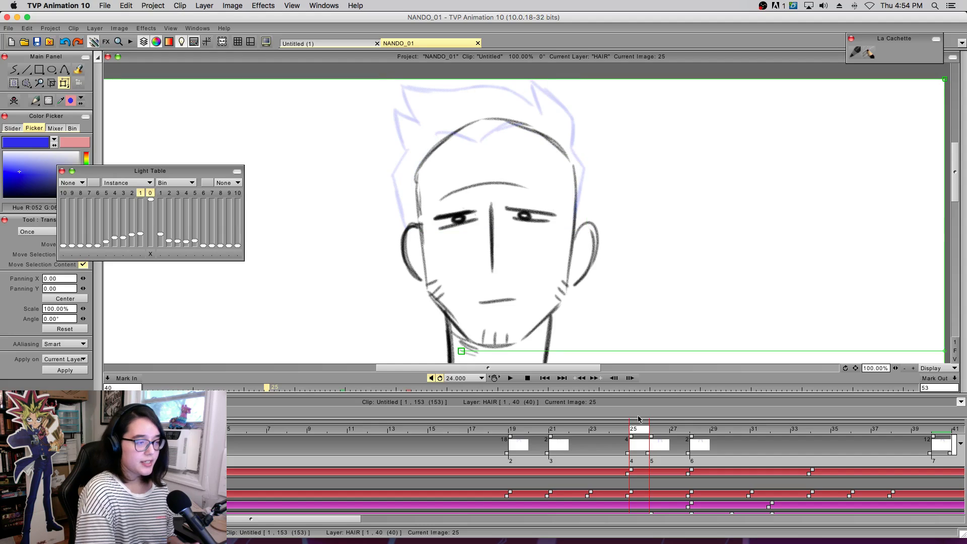
left_click(14, 69)
left_click(140, 193)
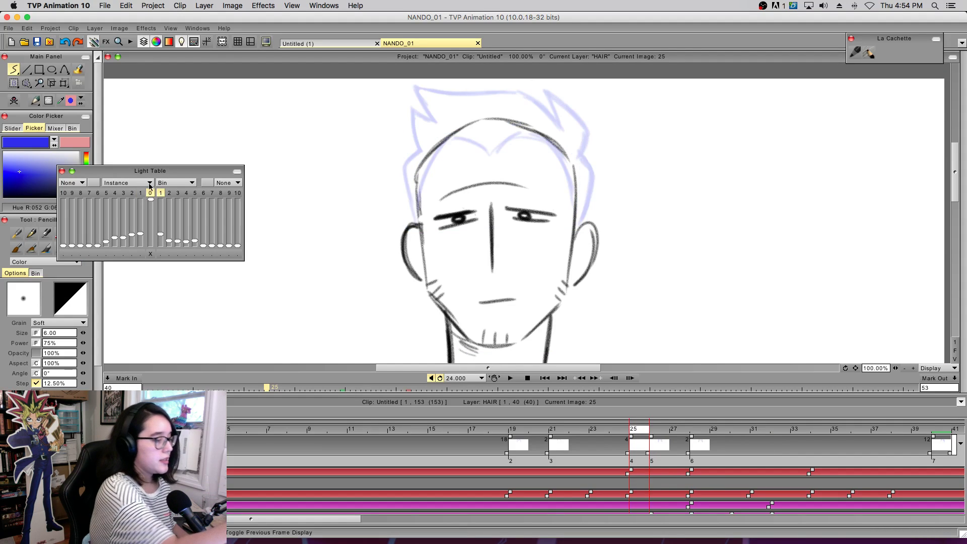
left_click(140, 193)
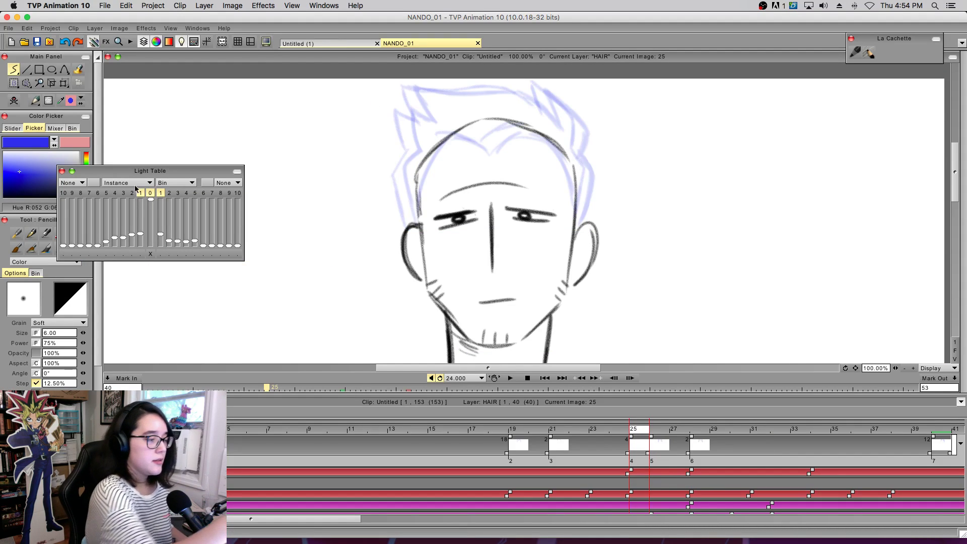
- Draw the spiky top silhouette of the frame 25 hair in blue, midway between the two ghosted drawings
mouse_move(420, 150)
left_mouse_down()
mouse_move(401, 121)
mouse_move(436, 123)
mouse_move(411, 135)
mouse_move(428, 123)
mouse_move(408, 95)
mouse_move(489, 87)
left_mouse_up()
key("super+z")
key("ctrl+z")
mouse_move(410, 94)
left_mouse_down()
mouse_move(490, 91)
mouse_move(552, 126)
mouse_move(537, 87)
mouse_move(579, 123)
mouse_move(576, 155)
left_mouse_up()
key("super+z")
key("super+z")
key("super+z")
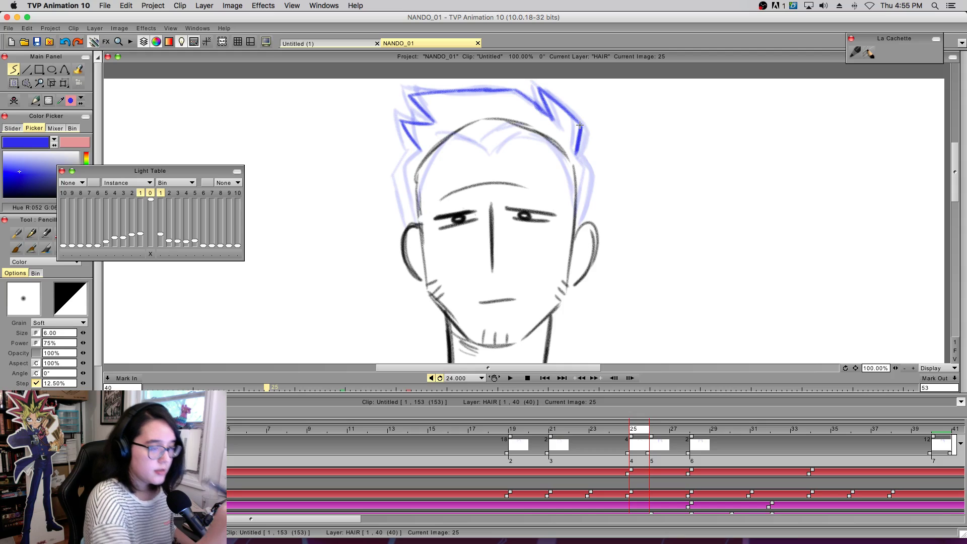
- Draw both side outlines of the frame 25 hair down to the ears and add the peaked hairline
mouse_move(412, 225)
left_mouse_down()
mouse_move(399, 176)
mouse_move(401, 164)
mouse_move(408, 215)
mouse_move(404, 173)
mouse_move(420, 150)
left_mouse_up()
key("super+z")
key("super+z")
mouse_move(578, 151)
left_mouse_down()
mouse_move(589, 172)
mouse_move(575, 226)
left_mouse_up()
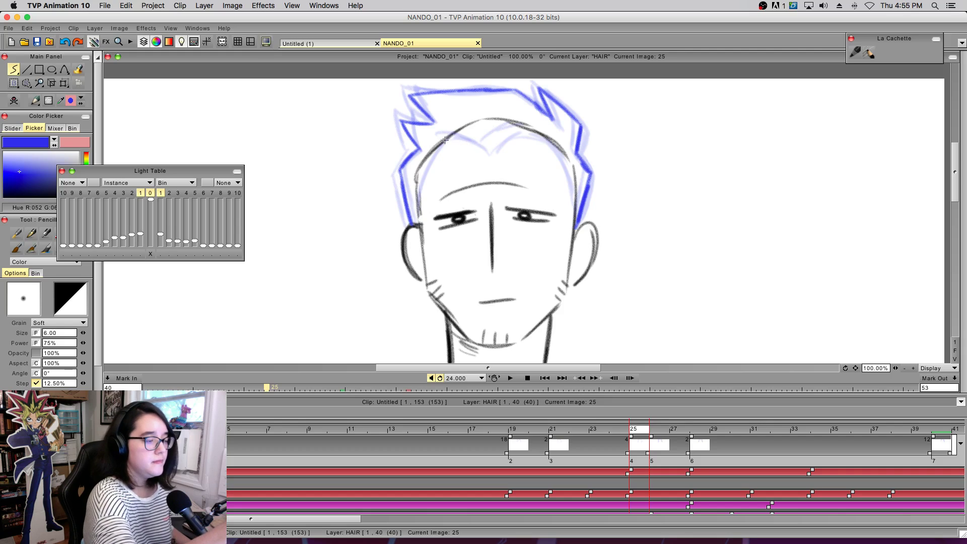
mouse_move(417, 200)
left_mouse_down()
mouse_move(473, 138)
mouse_move(489, 149)
mouse_move(517, 131)
left_mouse_up()
key("super+z")
key("ctrl+z")
mouse_move(456, 133)
left_mouse_down()
mouse_move(491, 149)
mouse_move(532, 131)
mouse_move(577, 186)
left_mouse_up()
key("ctrl+z")
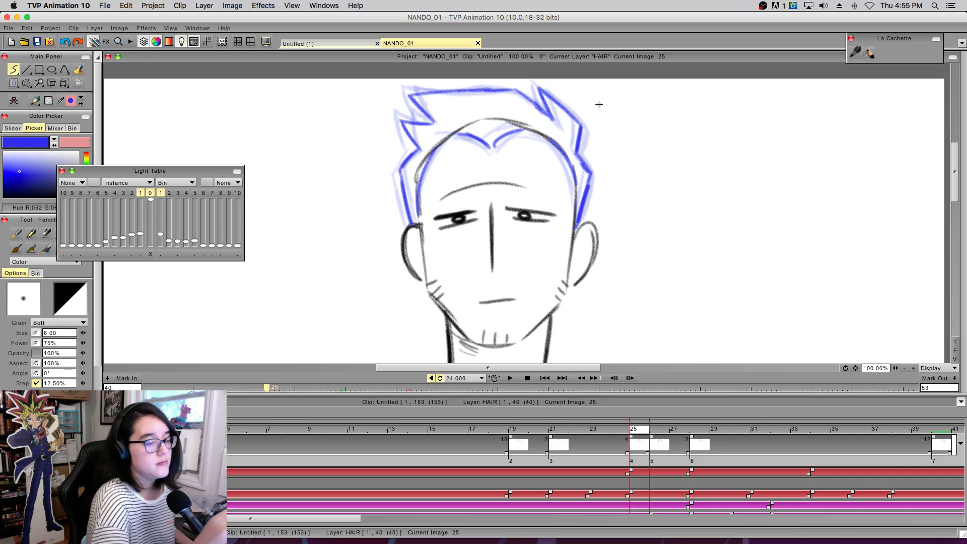
- Remove the guide copy at frame 26 and create a blank HAIR image at frame 28
mouse_move(636, 426)
left_mouse_down()
mouse_move(622, 423)
mouse_move(678, 422)
mouse_move(666, 429)
mouse_move(707, 438)
left_mouse_up()
left_click(698, 434)
key("Insert")
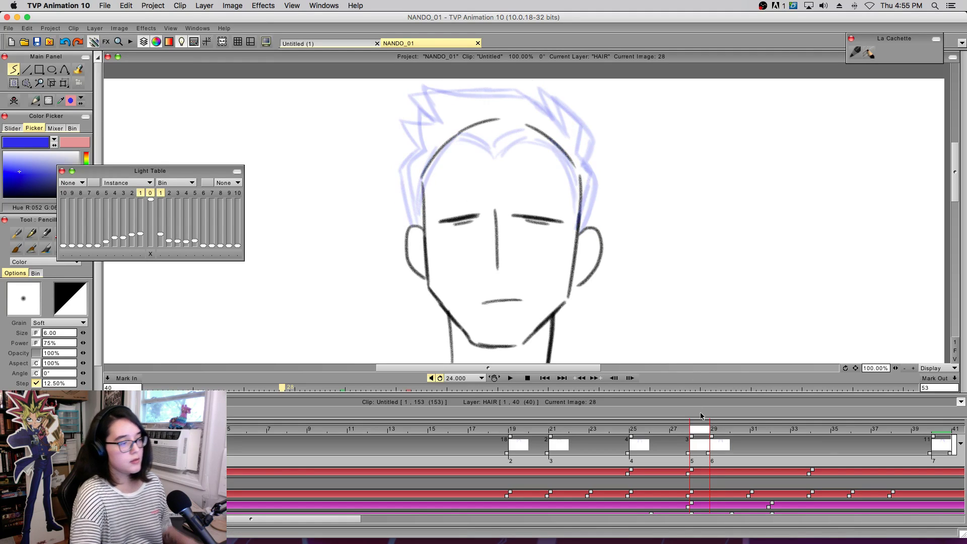
- Draw the frame 28 hair in blue between the ghosts, with spiky top, peaked hairline and both side outlines
mouse_move(423, 149)
left_mouse_down()
mouse_move(409, 115)
mouse_move(444, 124)
mouse_move(414, 88)
mouse_move(428, 97)
mouse_move(421, 93)
mouse_move(521, 95)
mouse_move(556, 121)
mouse_move(544, 91)
mouse_move(590, 154)
mouse_move(584, 129)
mouse_move(581, 151)
left_mouse_up()
mouse_move(416, 226)
left_mouse_down()
mouse_move(408, 190)
mouse_move(429, 137)
mouse_move(425, 214)
mouse_move(423, 176)
mouse_move(467, 135)
mouse_move(496, 151)
mouse_move(519, 133)
mouse_move(594, 186)
mouse_move(578, 227)
left_mouse_up()
key("super+z")
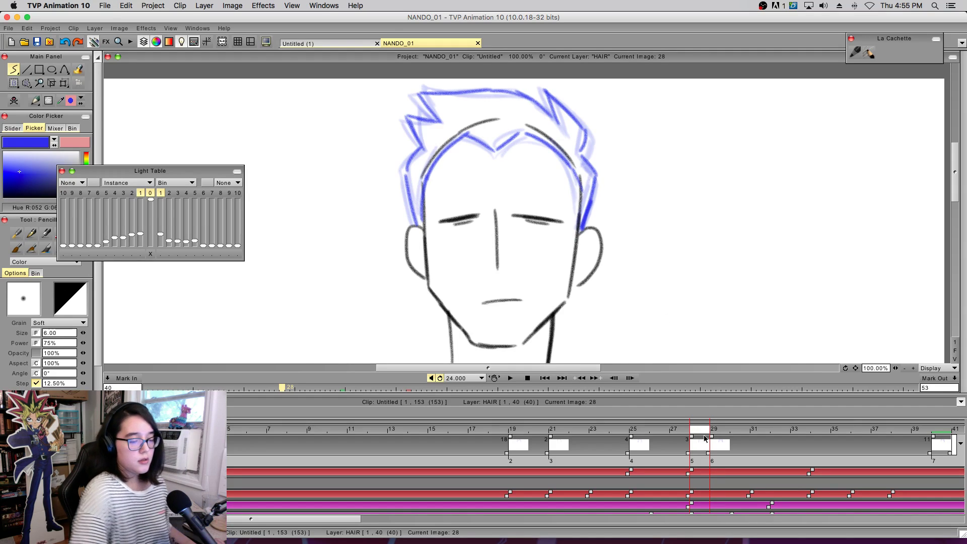
- Compare the hair at frames 28 and 29 and move the frame 29 drawing to frame 32
left_click(720, 434)
left_click(736, 432)
left_click(714, 434)
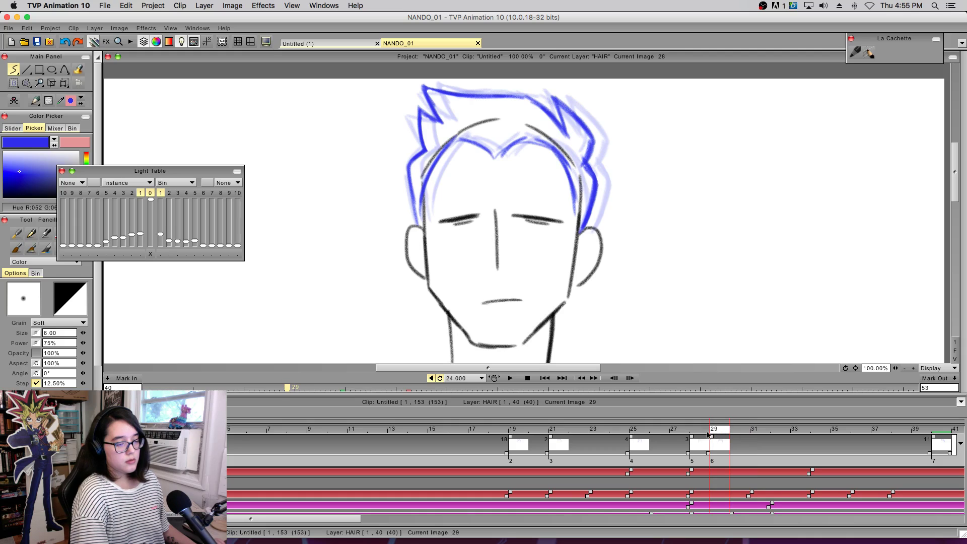
left_click(707, 437)
left_click(717, 438)
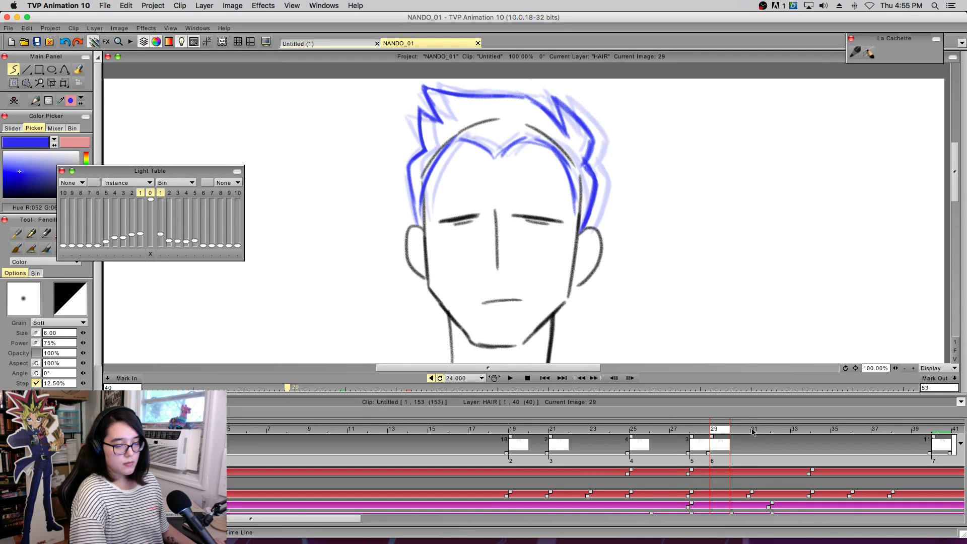
left_click(765, 439)
left_click_drag(715, 441, 775, 443)
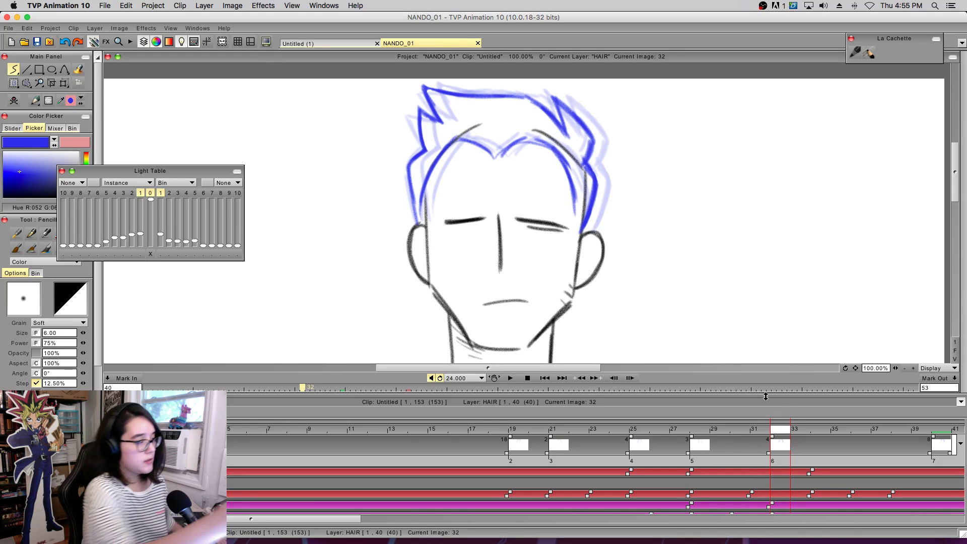
- Shift the frame 32 hair about 9 px to the right and rotate it about 0.27° with the Transform tool
left_click(64, 83)
left_click_drag(600, 159, 594, 140)
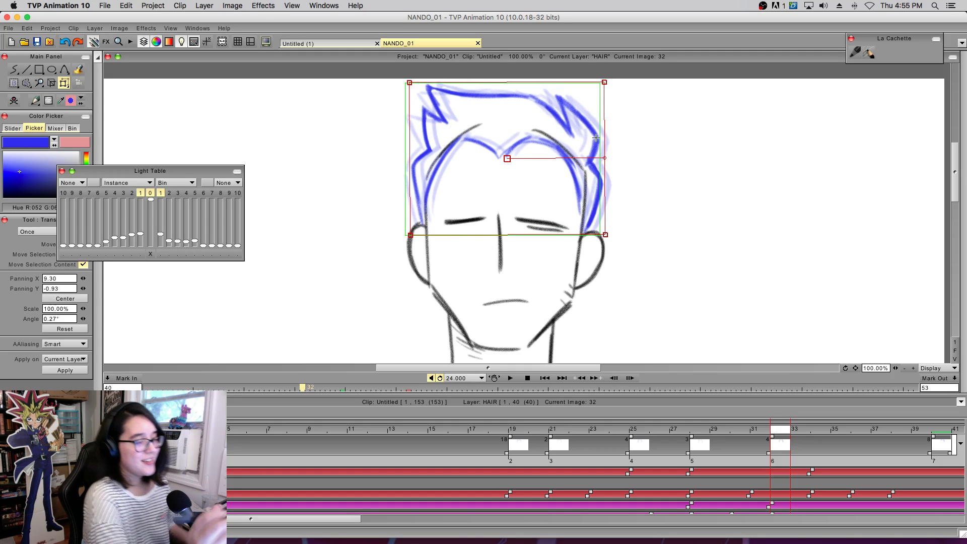
key("Return")
- Return to freehand drawing and create a blank HAIR image at frame 31
left_click(14, 69)
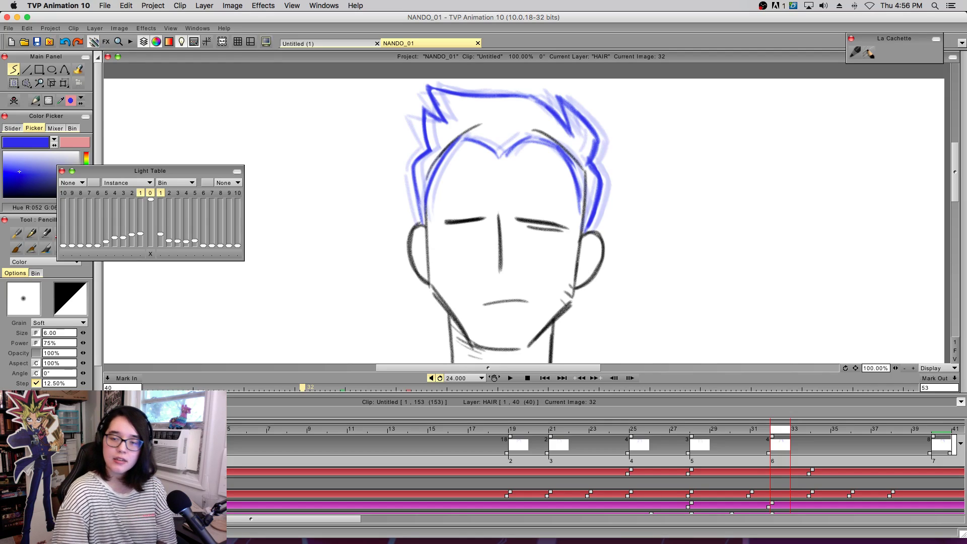
mouse_move(750, 429)
left_mouse_down()
mouse_move(675, 456)
mouse_move(811, 467)
mouse_move(621, 454)
mouse_move(760, 456)
left_mouse_up()
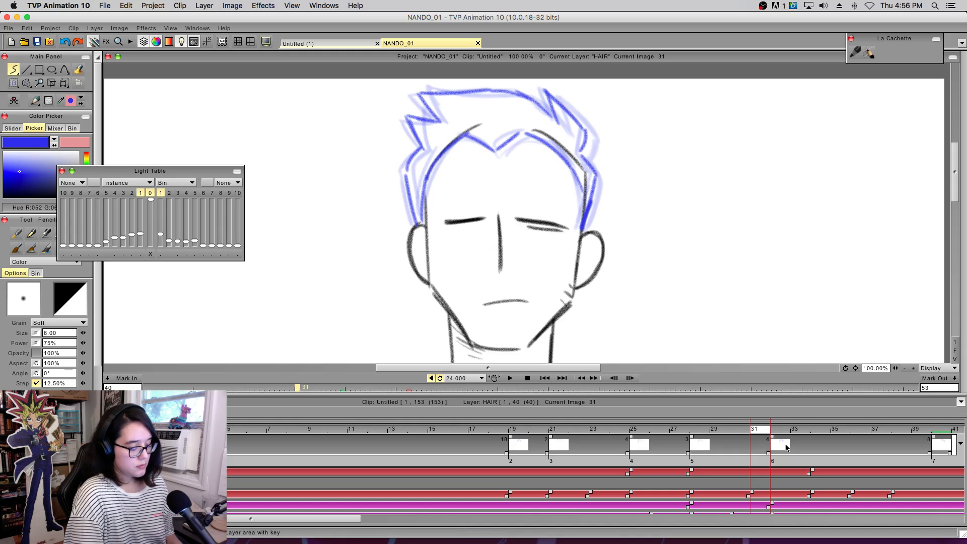
key("BackSpace")
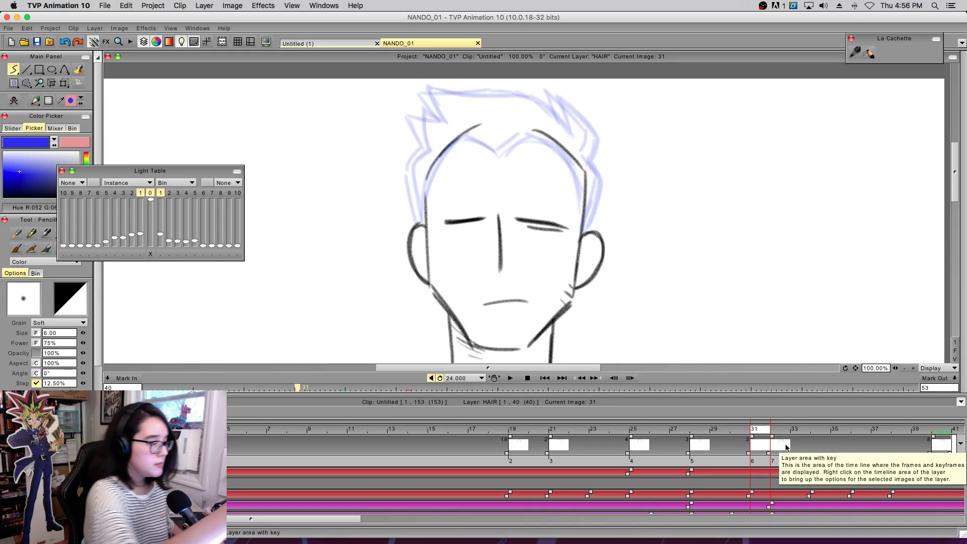
- Draw the frame 31 peaked hairline and both side outlines in blue, following the ghosted drawings
mouse_move(422, 225)
left_mouse_down()
mouse_move(415, 168)
mouse_move(431, 150)
left_mouse_up()
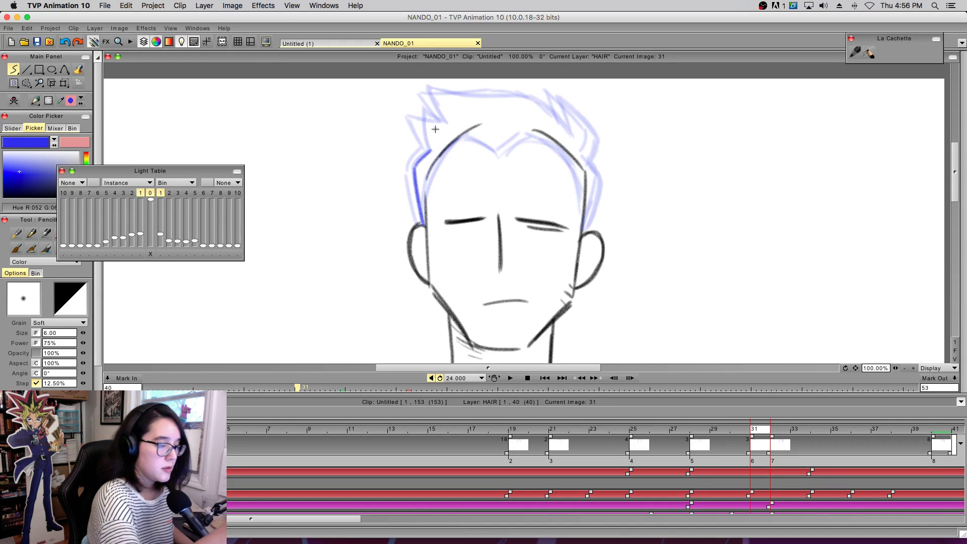
mouse_move(430, 197)
left_mouse_down()
mouse_move(468, 141)
mouse_move(504, 154)
mouse_move(526, 135)
mouse_move(585, 199)
left_mouse_up()
left_click_drag(588, 163, 582, 231)
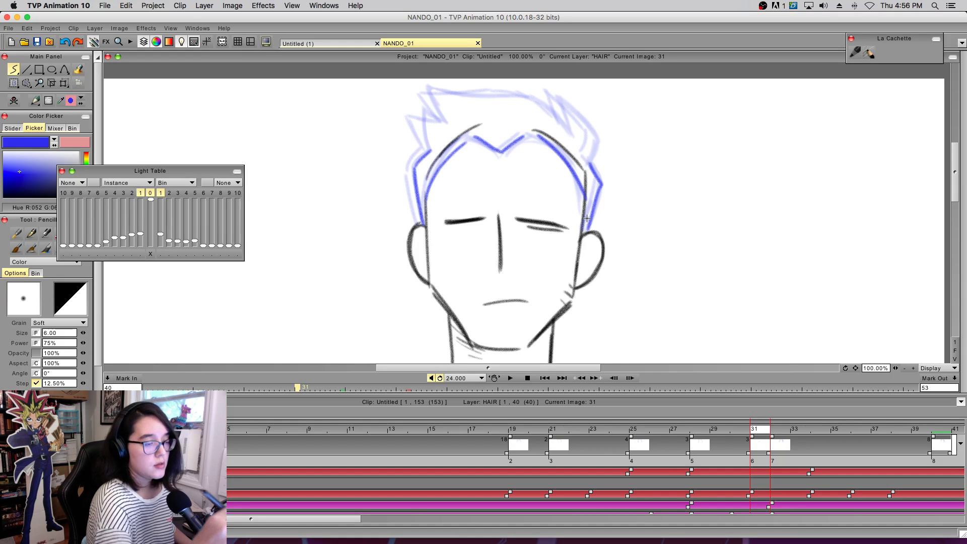
- Draw the spiky top silhouette of the frame 31 hair, joining it to the side outlines
mouse_move(430, 144)
left_mouse_down()
mouse_move(410, 114)
mouse_move(442, 122)
mouse_move(426, 91)
mouse_move(507, 95)
left_mouse_up()
key("super+z")
mouse_move(427, 90)
left_mouse_down()
mouse_move(512, 89)
mouse_move(555, 117)
left_mouse_up()
key("super+z")
mouse_move(539, 98)
left_mouse_down()
mouse_move(566, 131)
mouse_move(552, 91)
left_mouse_up()
mouse_move(553, 91)
left_mouse_down()
mouse_move(590, 135)
mouse_move(588, 157)
left_mouse_up()
- Remove the shifted hair drawing after frame 31 and make the final hair drawing start at frame 37
mouse_move(715, 436)
left_mouse_down()
mouse_move(933, 433)
mouse_move(550, 442)
mouse_move(634, 436)
left_mouse_up()
mouse_move(614, 429)
left_mouse_down()
mouse_move(761, 428)
mouse_move(413, 452)
mouse_move(660, 463)
mouse_move(790, 454)
mouse_move(735, 471)
mouse_move(756, 469)
left_mouse_up()
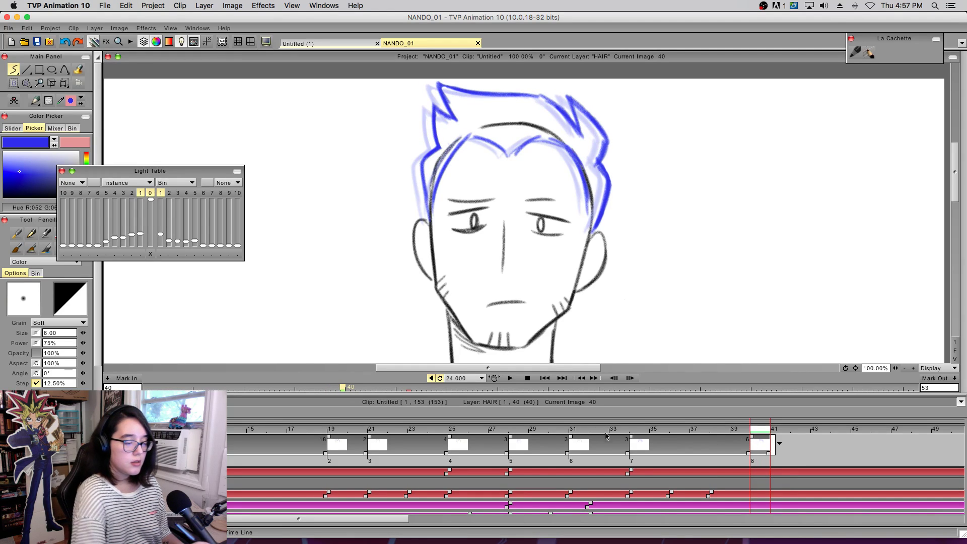
mouse_move(631, 437)
left_mouse_down()
mouse_move(750, 439)
mouse_move(626, 438)
mouse_move(595, 420)
mouse_move(557, 420)
mouse_move(733, 420)
mouse_move(498, 426)
mouse_move(593, 432)
mouse_move(705, 420)
mouse_move(752, 398)
left_mouse_up()
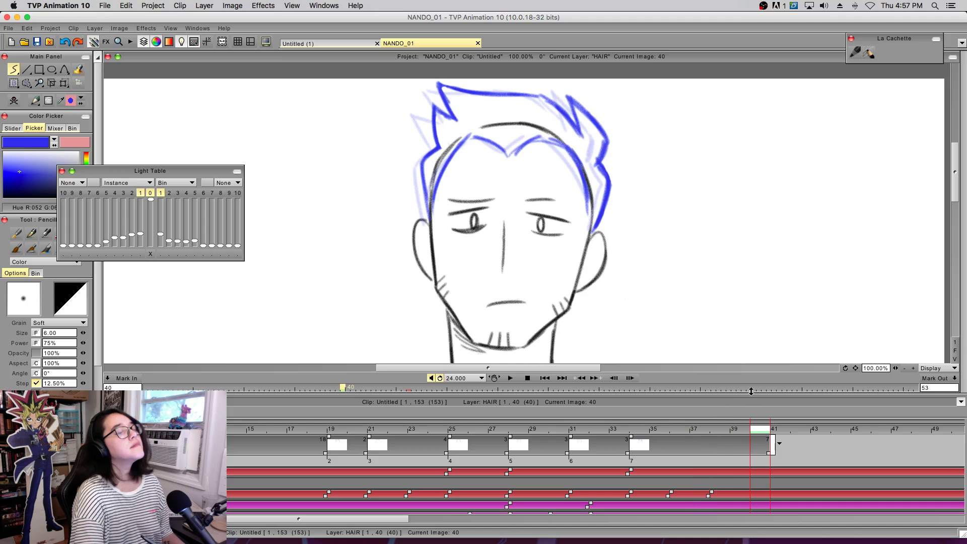
left_click_drag(634, 439, 694, 439)
- Create a blank HAIR image for the head pose at frame 34
left_click(657, 428)
key("7")
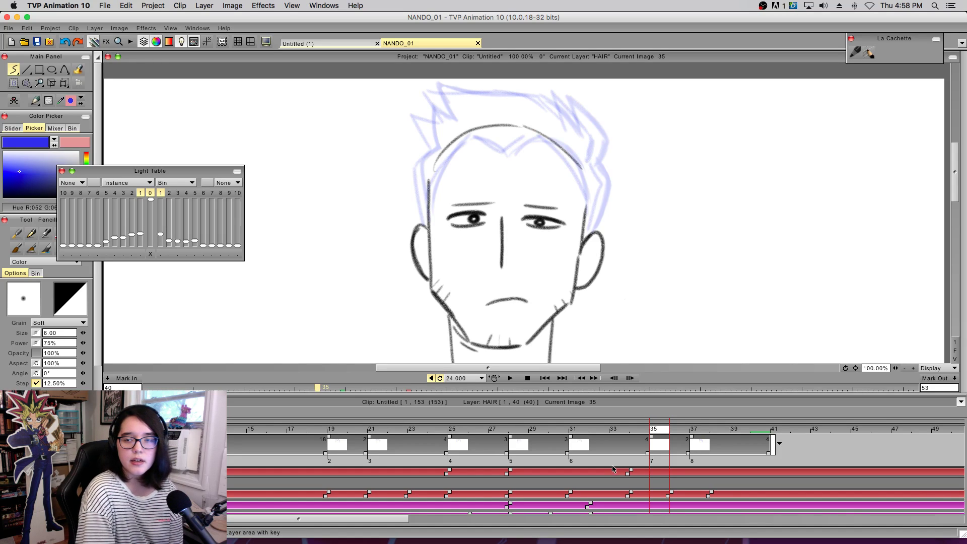
mouse_move(603, 431)
left_mouse_down()
mouse_move(479, 446)
mouse_move(556, 460)
mouse_move(726, 468)
mouse_move(622, 490)
mouse_move(641, 488)
left_mouse_up()
key("BackSpace")
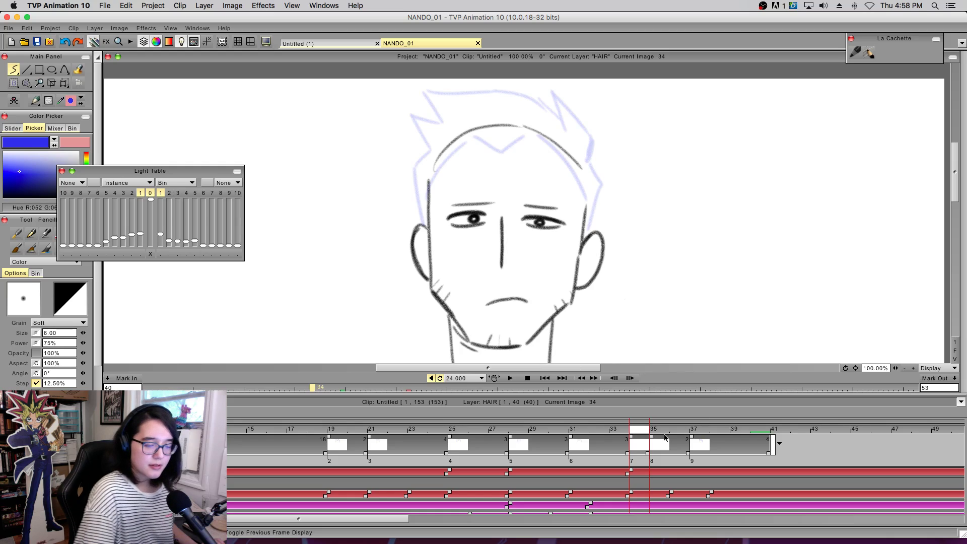
key("ctrl+z")
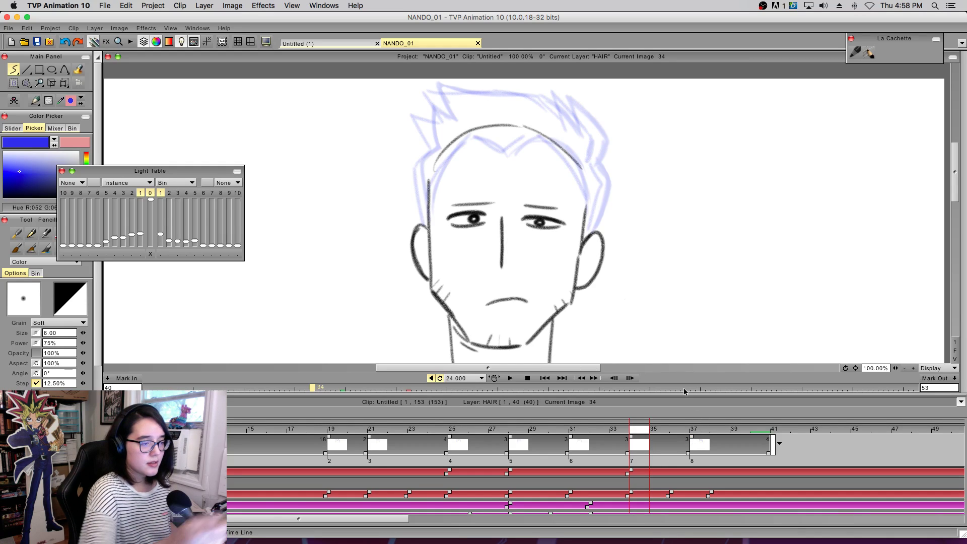
- Draw the frame 34 hair in blue with a peaked hairline, both side outlines and the spiky top silhouette
left_click_drag(430, 204, 464, 140)
key("ctrl+z")
mouse_move(430, 203)
left_mouse_down()
mouse_move(448, 161)
mouse_move(486, 136)
mouse_move(503, 151)
mouse_move(492, 144)
mouse_move(541, 129)
mouse_move(587, 203)
left_mouse_up()
mouse_move(427, 227)
left_mouse_down()
mouse_move(419, 153)
mouse_move(435, 147)
left_mouse_up()
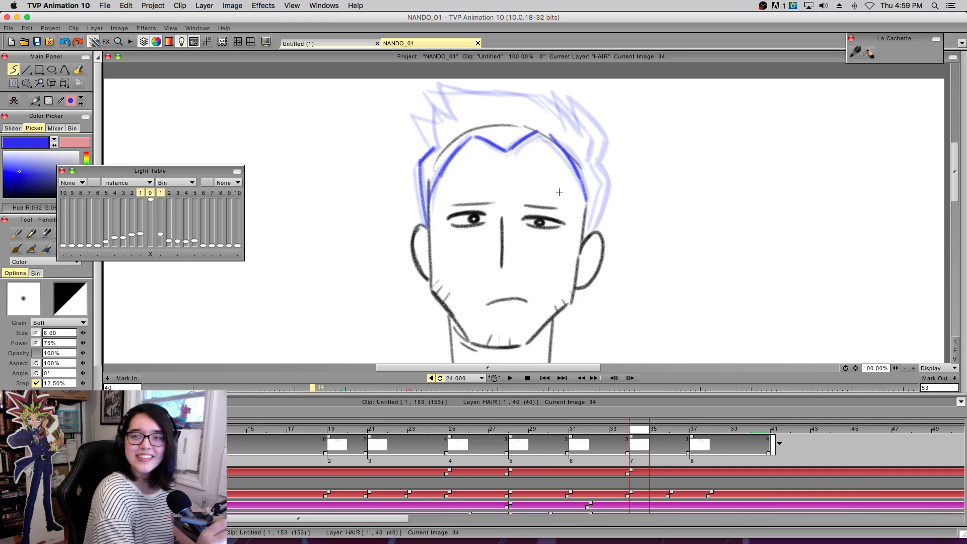
mouse_move(434, 147)
left_mouse_down()
mouse_move(420, 103)
mouse_move(456, 119)
mouse_move(435, 88)
mouse_move(554, 103)
mouse_move(523, 79)
mouse_move(523, 95)
mouse_move(545, 98)
mouse_move(567, 128)
mouse_move(604, 144)
mouse_move(598, 206)
left_mouse_up()
key("super+z")
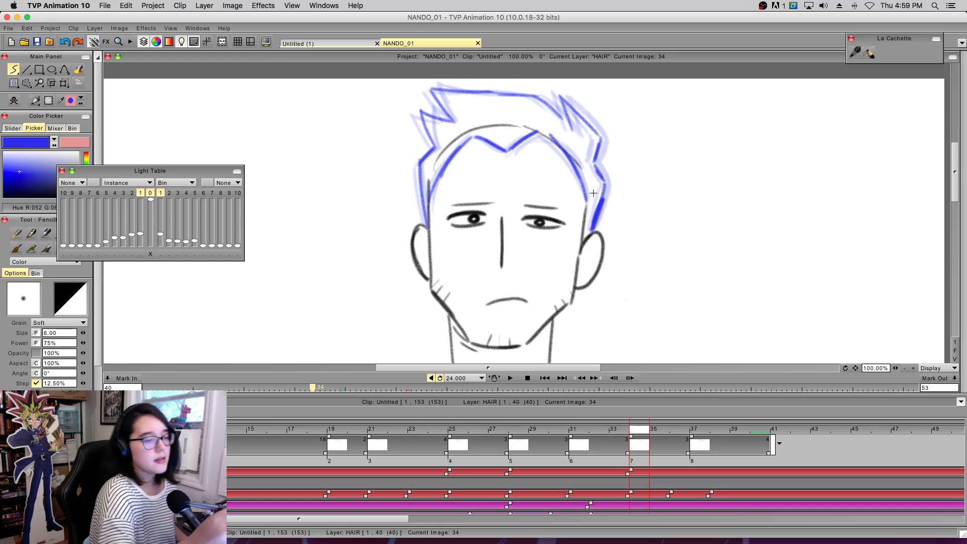
- Make the final hair drawing start at frame 36 and shift it slightly left with the Transform tool
mouse_move(640, 429)
left_mouse_down()
mouse_move(315, 431)
mouse_move(819, 443)
mouse_move(496, 455)
mouse_move(676, 468)
mouse_move(736, 456)
mouse_move(592, 479)
mouse_move(705, 463)
mouse_move(639, 465)
mouse_move(675, 457)
left_mouse_up()
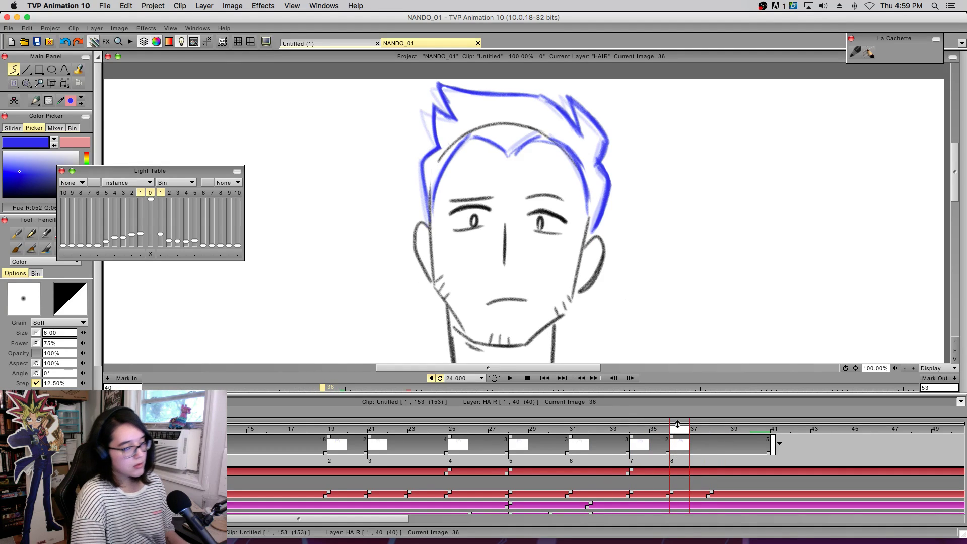
left_click(65, 83)
left_click_drag(571, 138, 567, 139)
key("Return")
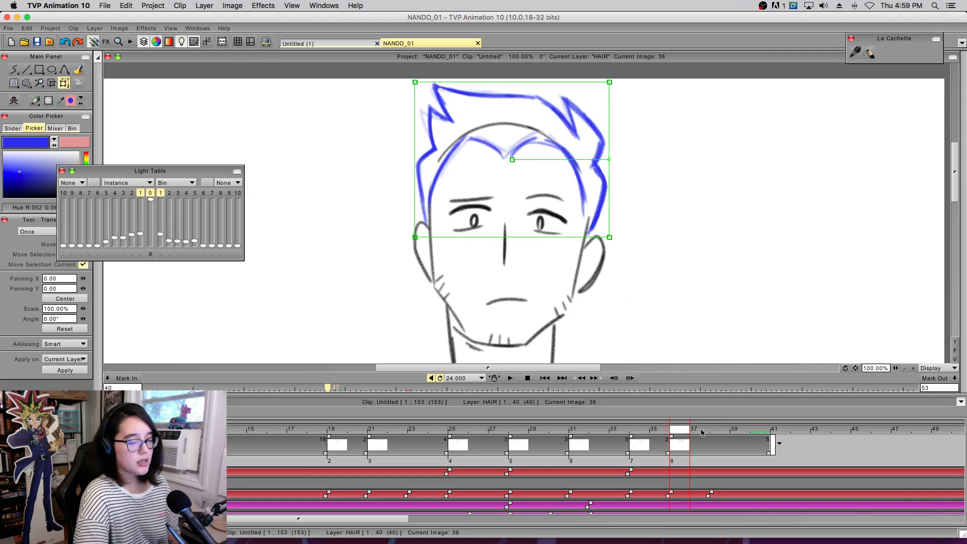
- Create a blank HAIR image at frame 38 and switch from transforming to the freehand drawing tool
left_click(720, 440)
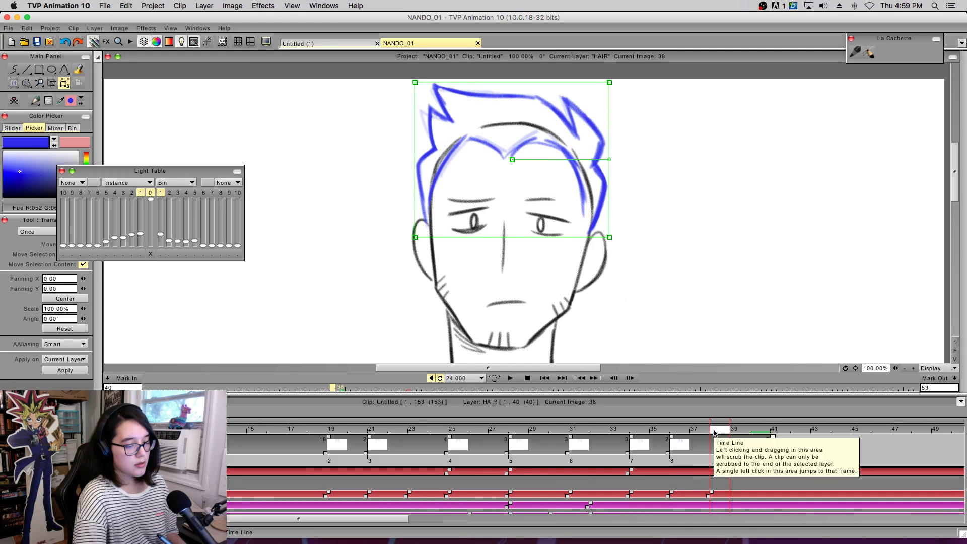
mouse_move(680, 431)
left_mouse_down()
mouse_move(633, 433)
mouse_move(712, 429)
left_mouse_up()
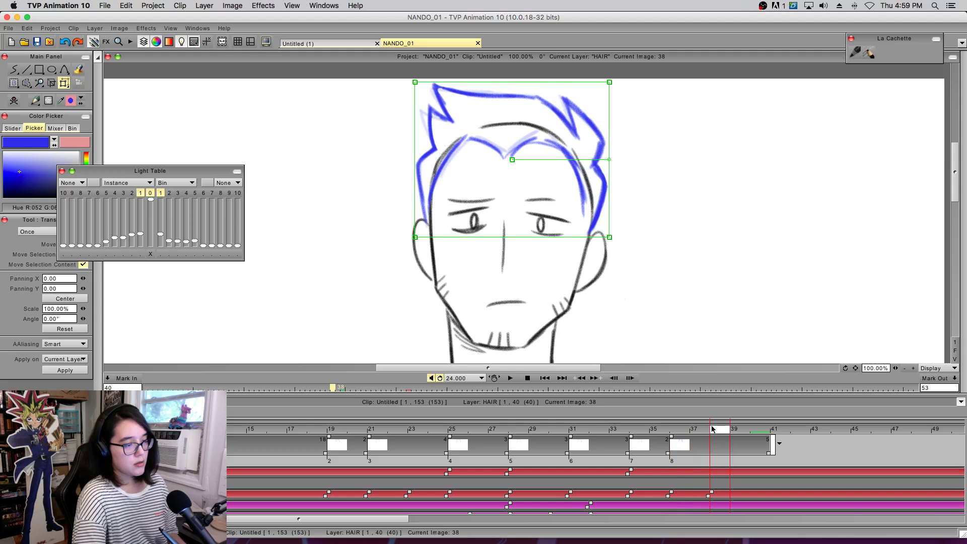
key("BackSpace")
left_click(17, 71)
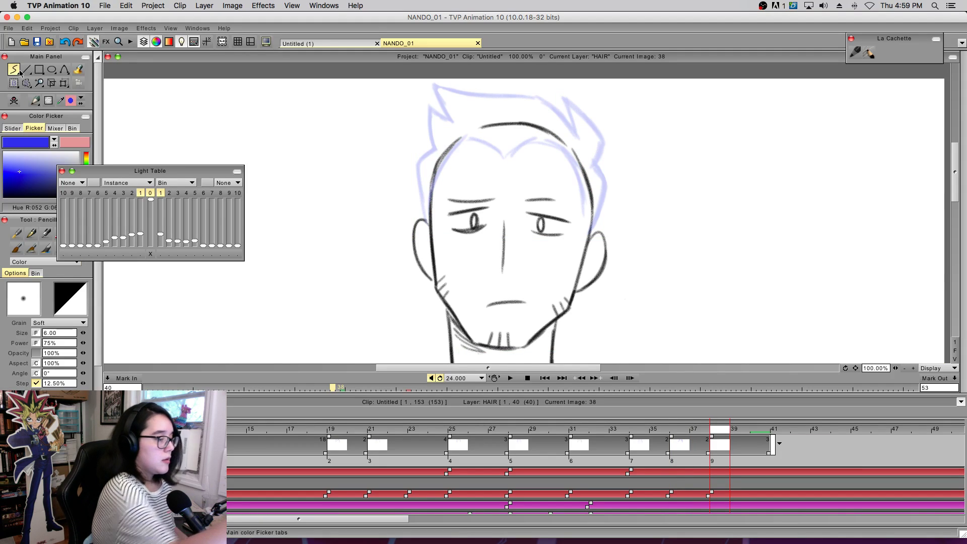
- Draw the frame 38 hair silhouette in blue with the spiky top and both outer side outlines
mouse_move(453, 117)
left_mouse_down()
mouse_move(452, 85)
mouse_move(542, 103)
mouse_move(572, 126)
mouse_move(554, 108)
mouse_move(576, 132)
left_mouse_up()
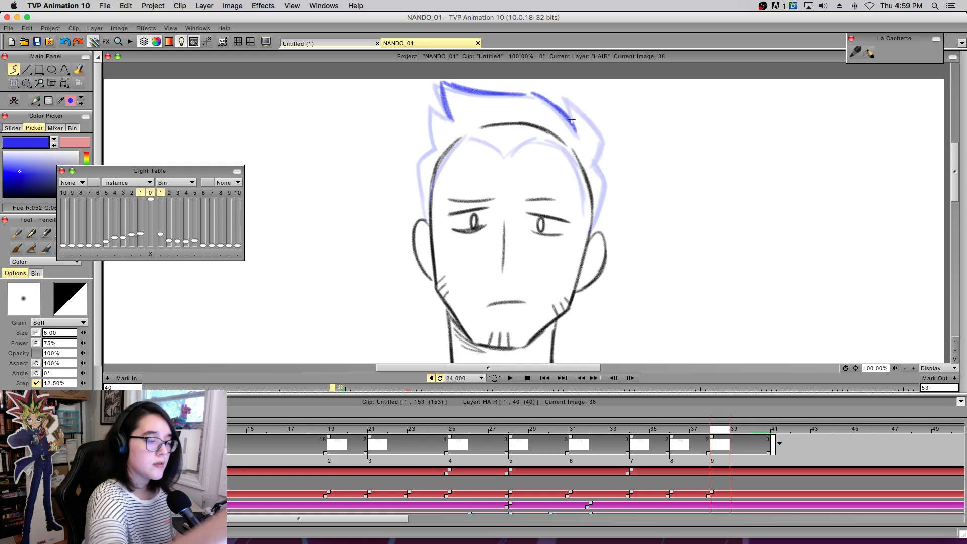
left_click_drag(570, 95, 604, 146)
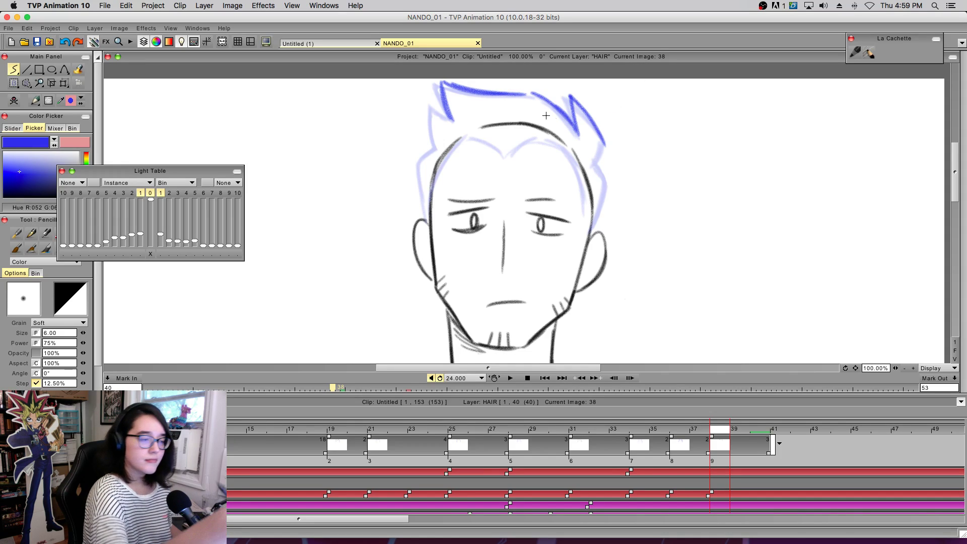
mouse_move(435, 139)
left_mouse_down()
mouse_move(433, 104)
mouse_move(451, 122)
left_mouse_up()
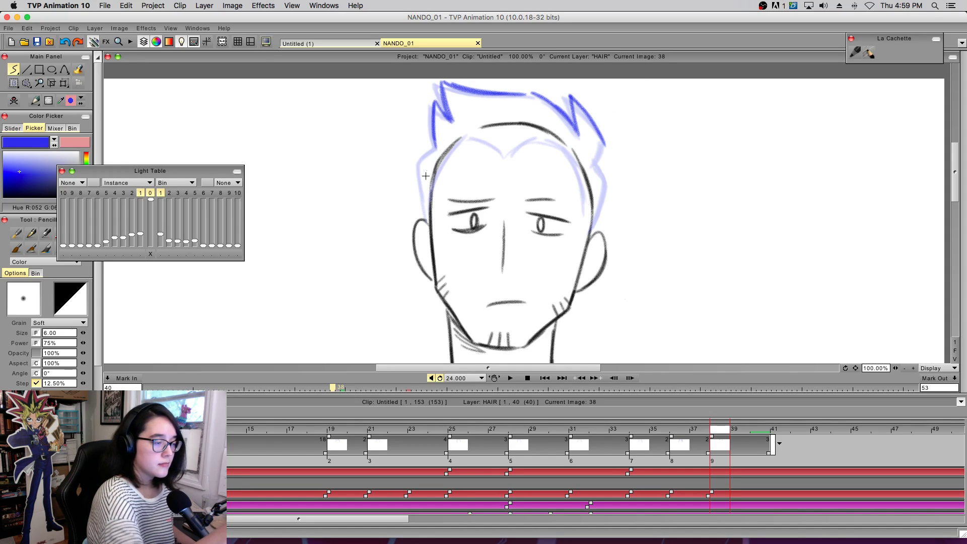
mouse_move(425, 216)
left_mouse_down()
mouse_move(419, 158)
mouse_move(437, 134)
left_mouse_up()
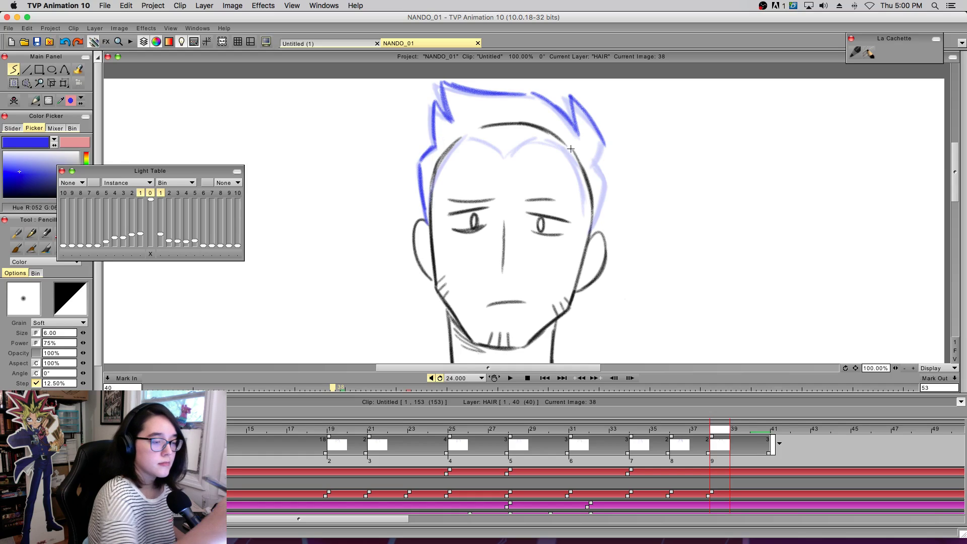
left_click_drag(592, 162, 604, 180)
left_click_drag(593, 233, 600, 150)
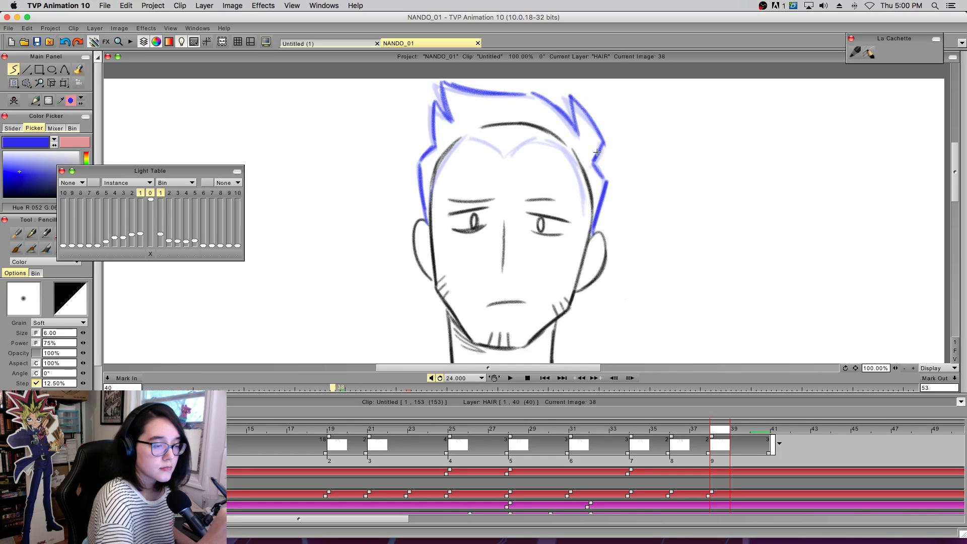
- Draw the frame 38 peaked hairline and run it down both sides of the forehead
mouse_move(462, 136)
left_mouse_down()
mouse_move(508, 162)
mouse_move(551, 140)
mouse_move(539, 138)
mouse_move(582, 195)
left_mouse_up()
key("super+z")
left_click_drag(542, 138, 591, 222)
left_click_drag(464, 138, 431, 239)
key("ctrl+z")
left_click_drag(462, 137, 423, 218)
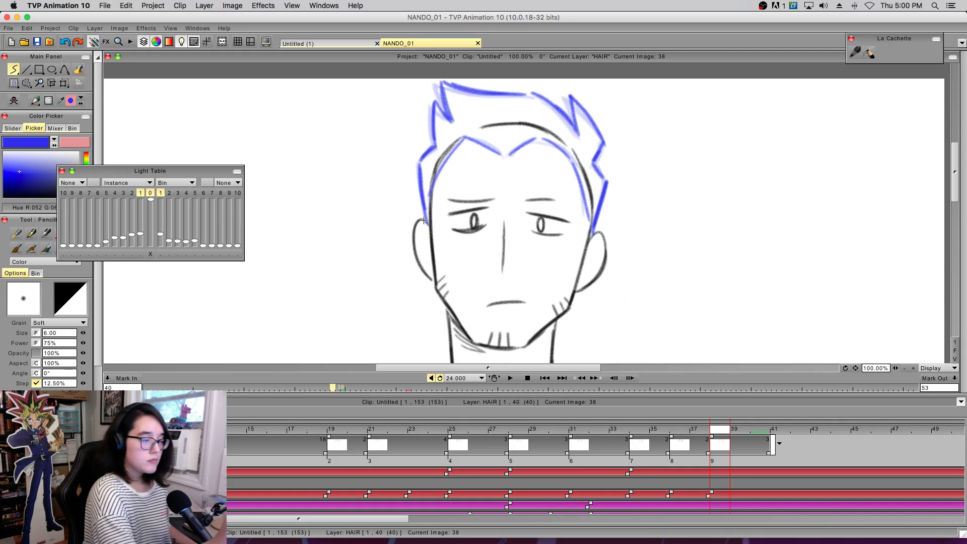
- Create a blank HAIR image at frame 40 and show the two previous drawings in the Light Table
mouse_move(716, 438)
left_mouse_down()
mouse_move(686, 446)
mouse_move(738, 446)
mouse_move(338, 445)
mouse_move(619, 447)
mouse_move(797, 440)
mouse_move(798, 431)
mouse_move(753, 436)
left_mouse_up()
key("BackSpace")
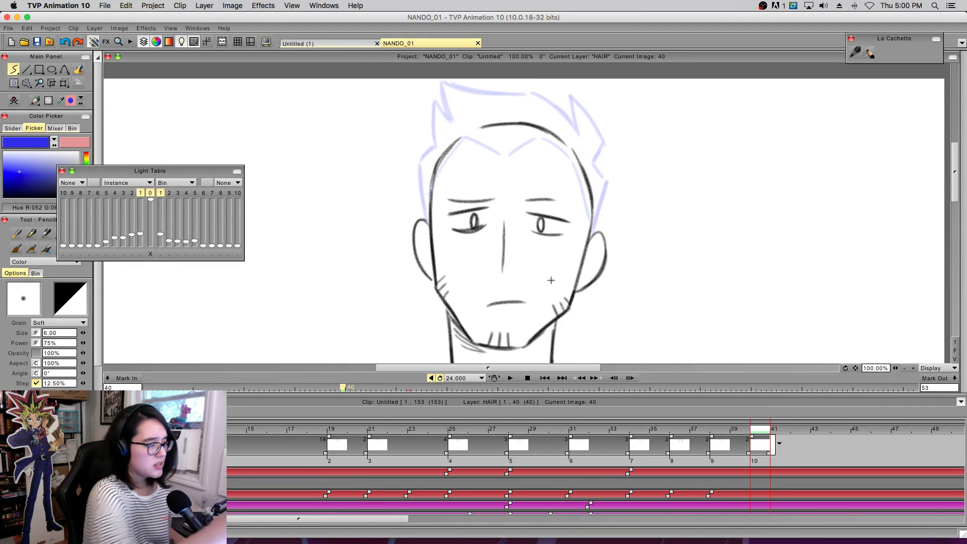
left_click(132, 193)
- Draw the frame 40 peaked hairline and the outer outlines on both sides of the head
mouse_move(465, 137)
left_mouse_down()
mouse_move(504, 156)
mouse_move(537, 137)
mouse_move(577, 164)
left_mouse_up()
left_click_drag(435, 193, 460, 145)
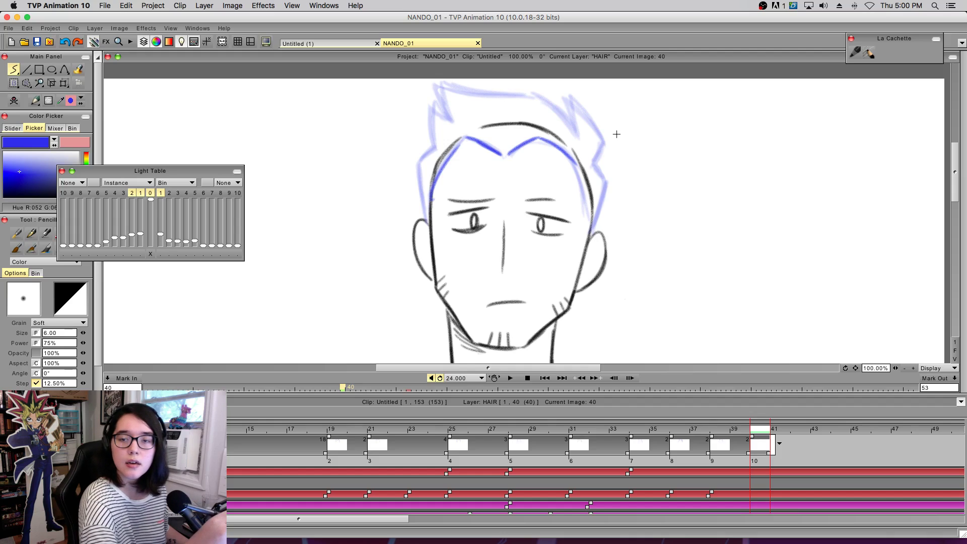
left_click_drag(575, 164, 587, 209)
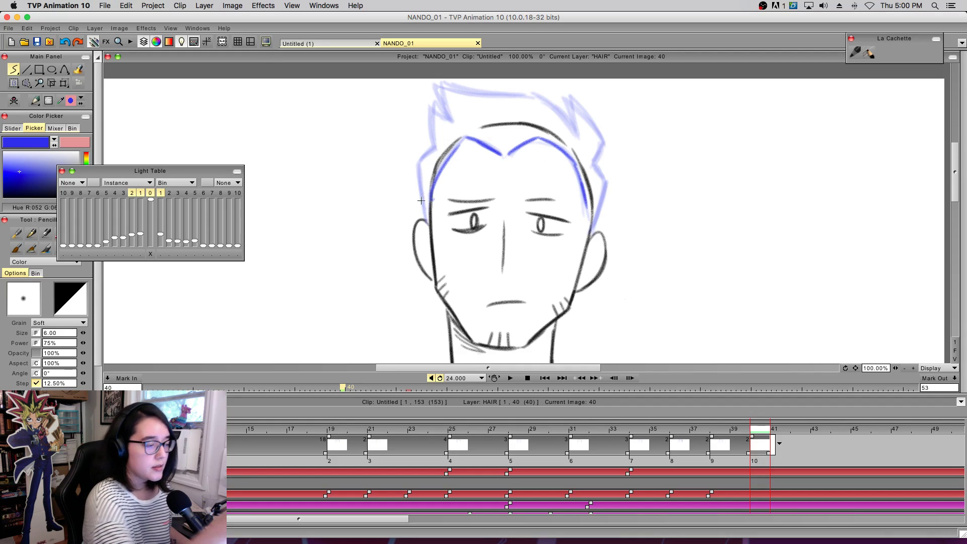
left_click_drag(428, 224, 421, 159)
left_click_drag(424, 207, 432, 149)
mouse_move(594, 163)
left_mouse_down()
mouse_move(606, 194)
mouse_move(593, 236)
left_mouse_up()
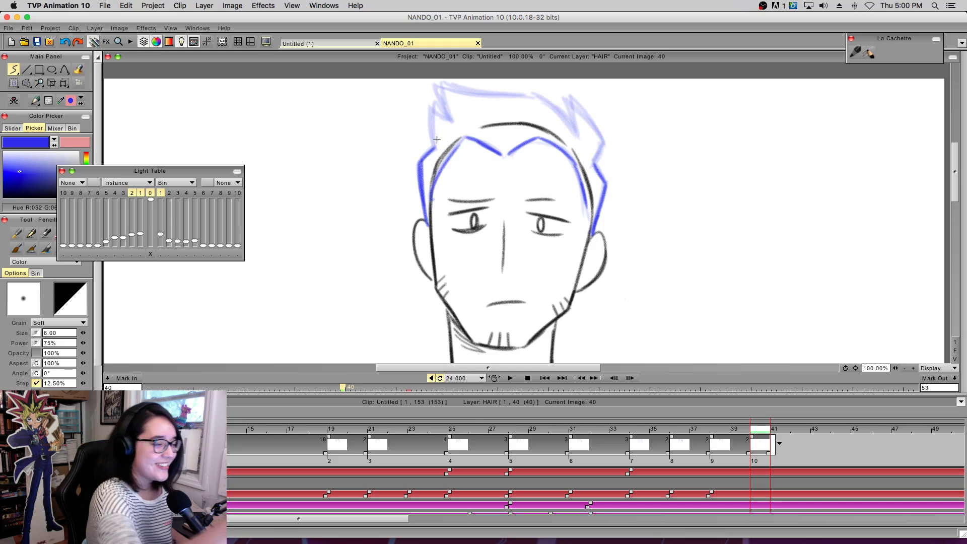
- Draw the frame 40 spiky top silhouette between the two side outlines, redoing the strokes that miss
mouse_move(432, 145)
left_mouse_down()
mouse_move(428, 106)
mouse_move(454, 122)
mouse_move(434, 87)
left_mouse_up()
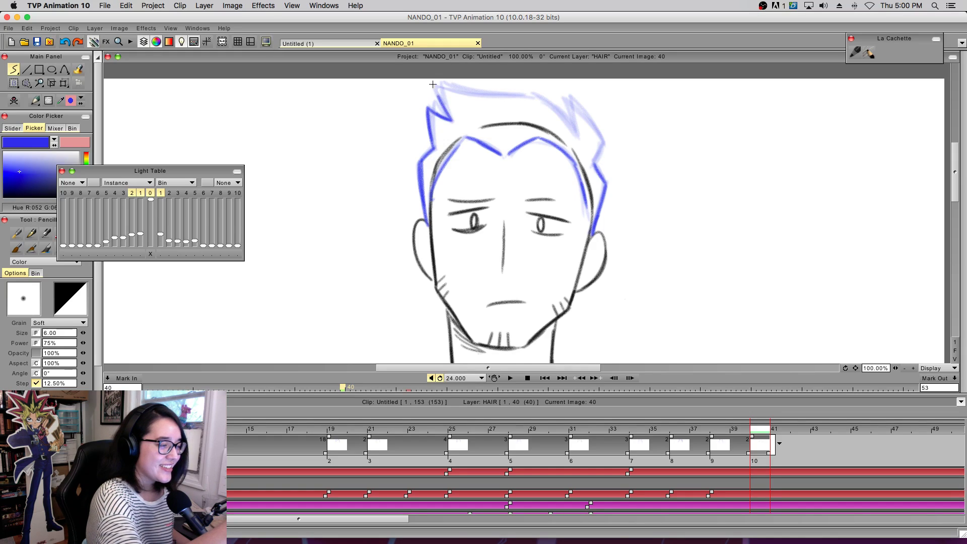
key("ctrl+z")
key("ctrl+z")
key("ctrl+z")
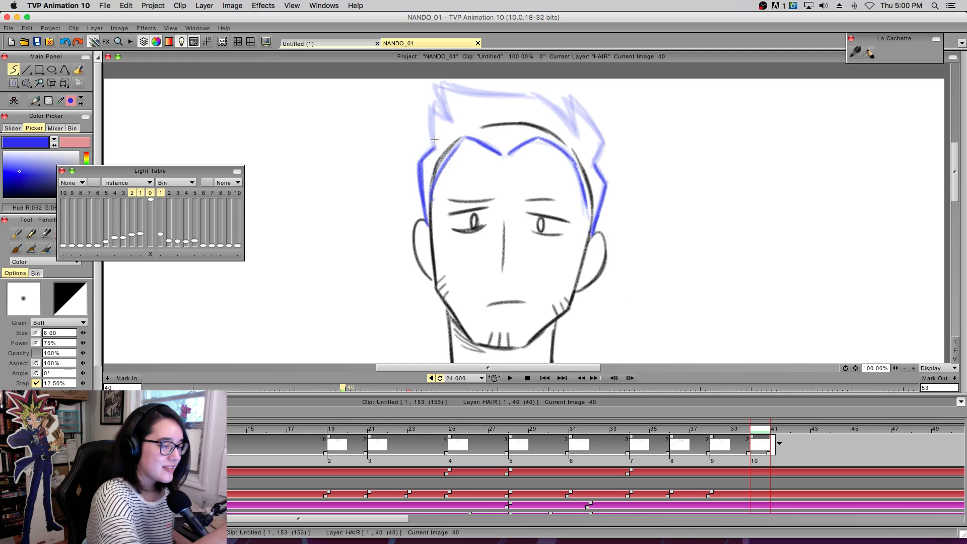
mouse_move(432, 133)
left_mouse_down()
mouse_move(436, 106)
mouse_move(443, 117)
mouse_move(432, 104)
left_mouse_up()
key("ctrl+z")
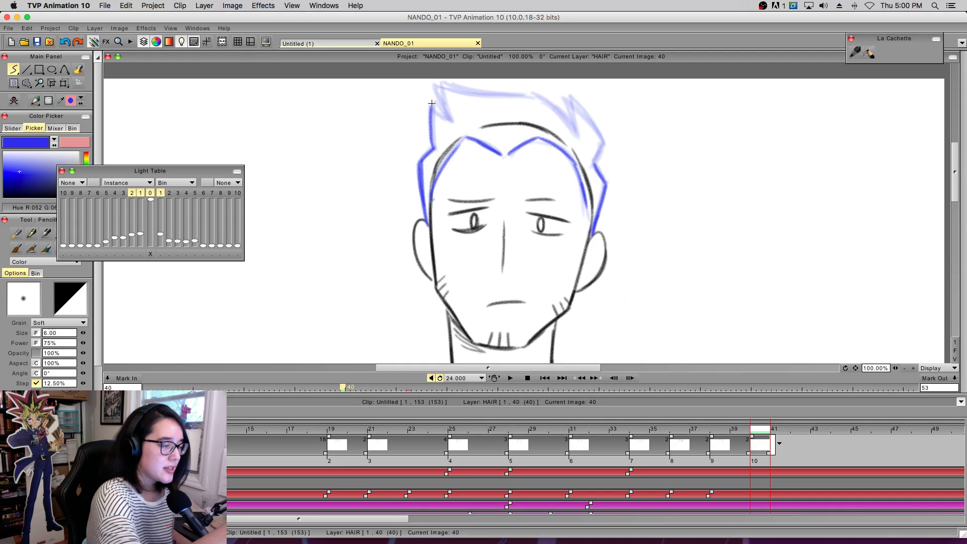
key("ctrl+z")
mouse_move(433, 148)
left_mouse_down()
mouse_move(432, 103)
mouse_move(449, 117)
mouse_move(434, 69)
mouse_move(505, 98)
left_mouse_up()
key("ctrl+z")
mouse_move(441, 83)
left_mouse_down()
mouse_move(503, 95)
mouse_move(479, 80)
mouse_move(507, 102)
mouse_move(498, 94)
mouse_move(547, 97)
mouse_move(572, 132)
left_mouse_up()
key("ctrl+z")
mouse_move(535, 95)
left_mouse_down()
mouse_move(583, 147)
mouse_move(576, 129)
mouse_move(608, 147)
mouse_move(598, 139)
mouse_move(595, 163)
left_mouse_up()
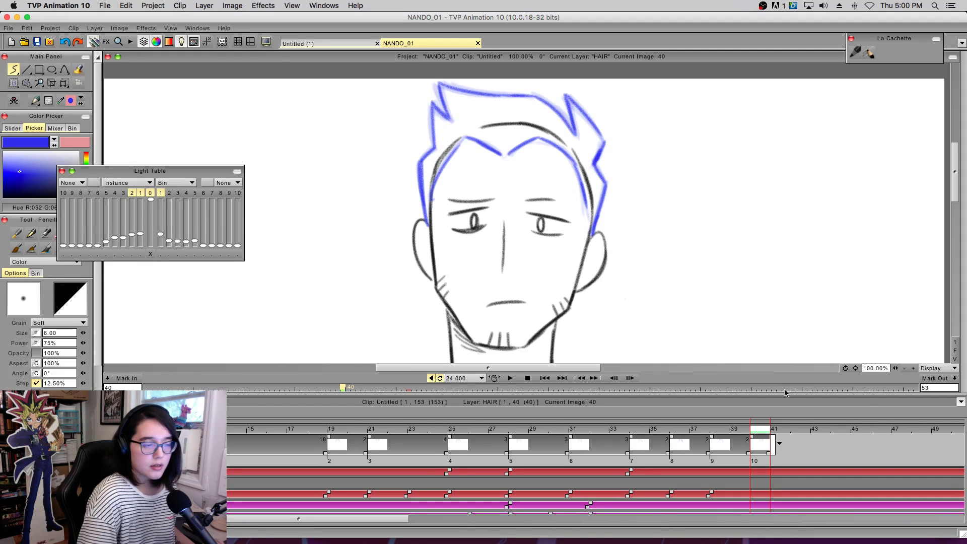
- Extend the HAIR layer to frame 46 and create a blank image at frame 42
left_click(955, 358)
mouse_move(310, 429)
left_mouse_down()
mouse_move(604, 471)
mouse_move(796, 466)
mouse_move(741, 448)
mouse_move(758, 451)
mouse_move(767, 432)
mouse_move(894, 453)
left_mouse_up()
mouse_move(758, 448)
left_mouse_down()
mouse_move(569, 456)
mouse_move(821, 453)
mouse_move(695, 448)
mouse_move(792, 445)
left_mouse_up()
key("Right")
key("BackSpace")
- Draw the frame 42 peaked hairline in blue, running down both sides of the forehead, at 150% zoom
left_click(913, 368)
left_click(913, 368)
left_click_drag(856, 368, 834, 414)
mouse_move(448, 182)
left_mouse_down()
mouse_move(404, 250)
mouse_move(413, 237)
left_mouse_up()
mouse_move(457, 178)
left_mouse_down()
mouse_move(506, 203)
mouse_move(564, 176)
mouse_move(610, 208)
left_mouse_up()
mouse_move(566, 171)
left_mouse_down()
mouse_move(617, 219)
mouse_move(629, 275)
left_mouse_up()
left_click_drag(618, 224, 640, 304)
left_click_drag(394, 308, 387, 211)
key("super+z")
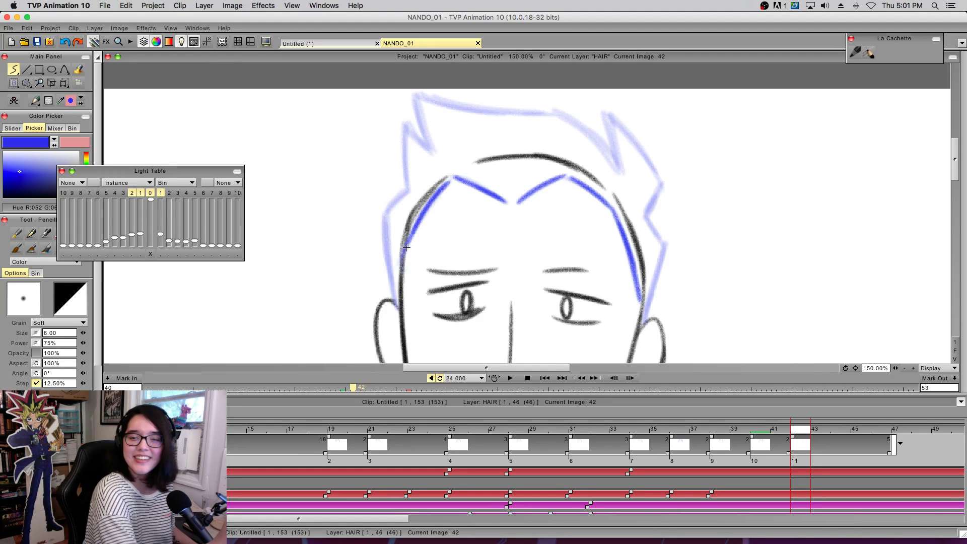
- Draw the frame 42 outer hair outlines above both ears and compare them with the earlier frames
mouse_move(400, 304)
left_mouse_down()
mouse_move(384, 205)
mouse_move(387, 215)
mouse_move(416, 180)
left_mouse_up()
mouse_move(646, 212)
left_mouse_down()
mouse_move(664, 254)
mouse_move(645, 319)
left_mouse_up()
key("super+z")
left_click_drag(666, 242, 645, 319)
left_click_drag(655, 285, 643, 323)
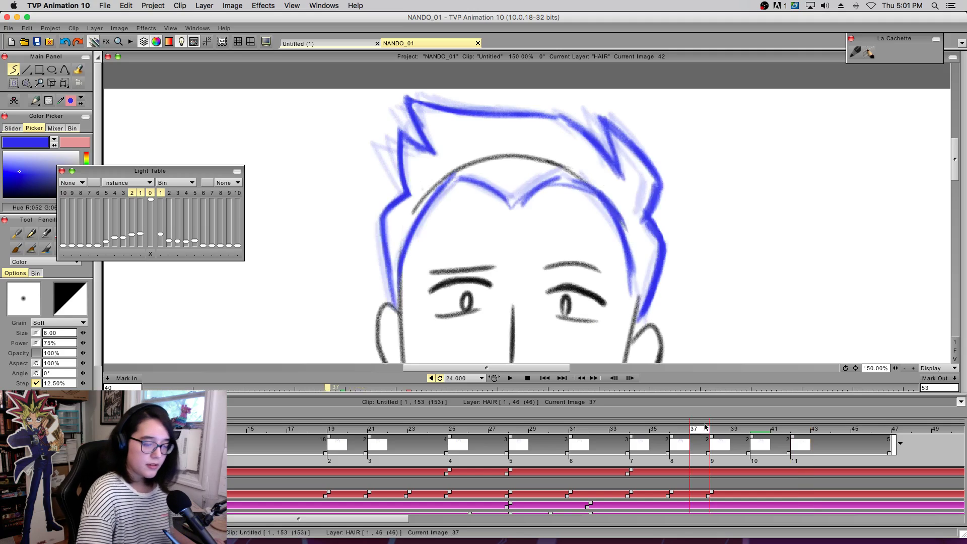
left_click(772, 430)
left_click(798, 430)
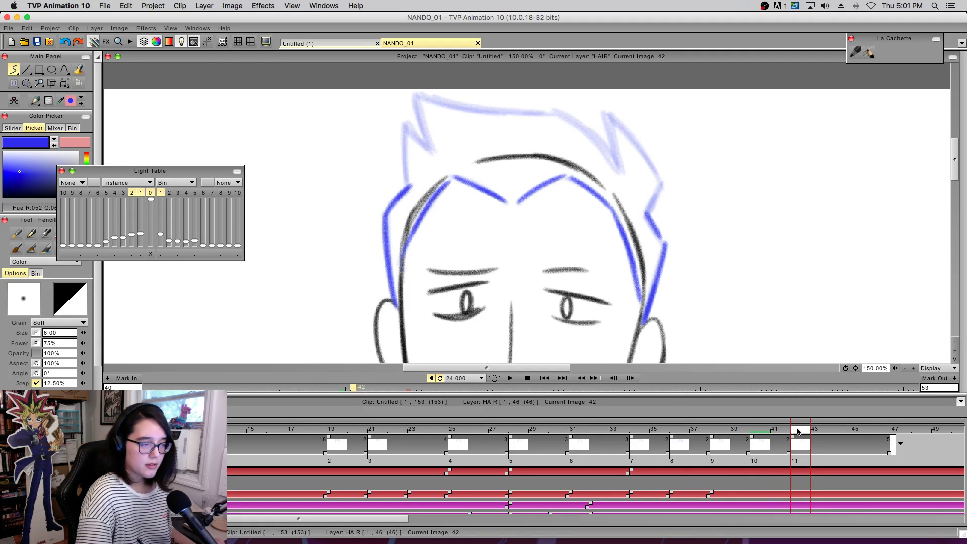
- Draw the frame 42 left spikes and top edge, with only one previous drawing shown in the Light Table
left_click_drag(409, 186, 409, 120)
key("super+z")
mouse_move(409, 186)
left_mouse_down()
mouse_move(411, 123)
mouse_move(430, 150)
left_mouse_up()
left_click(132, 193)
mouse_move(427, 143)
left_mouse_down()
mouse_move(419, 93)
mouse_move(491, 109)
left_mouse_up()
key("ctrl+z")
mouse_move(419, 92)
left_mouse_down()
mouse_move(564, 114)
mouse_move(556, 114)
mouse_move(612, 159)
left_mouse_up()
key("ctrl+z")
- Draw the frame 42 right-hand hair spikes and join them to the right side outline
left_click_drag(569, 118, 615, 171)
key("ctrl+z")
left_click_drag(574, 120, 614, 166)
left_click_drag(603, 110, 619, 170)
key("ctrl+z")
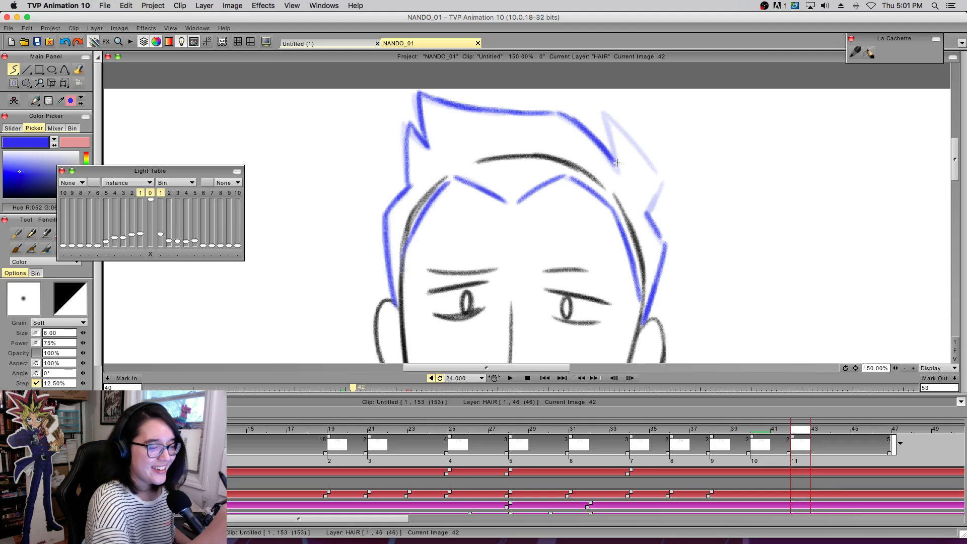
mouse_move(611, 124)
left_mouse_down()
mouse_move(618, 169)
mouse_move(622, 126)
mouse_move(649, 155)
left_mouse_up()
key("ctrl+z")
left_click_drag(610, 110, 662, 185)
key("ctrl+z")
left_click_drag(663, 180, 644, 225)
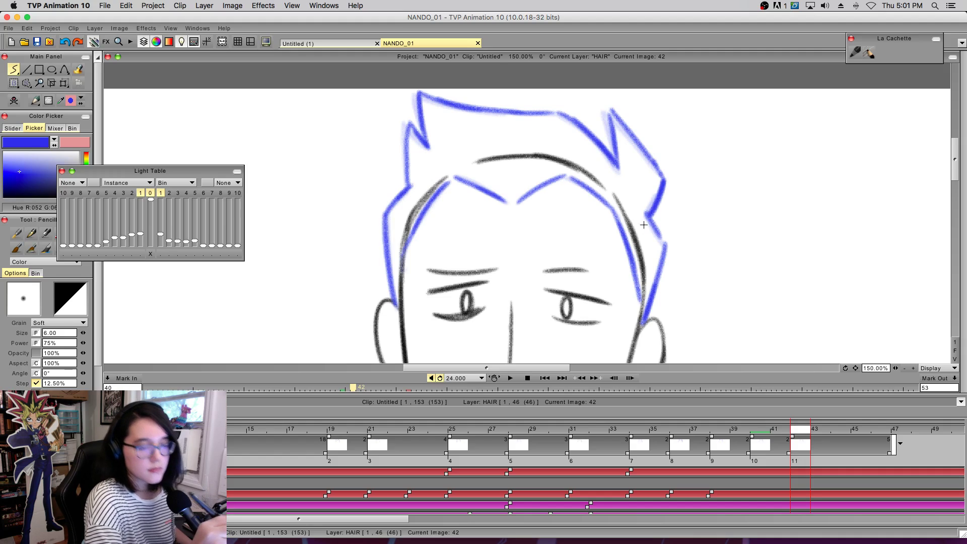
- Extend the hold of the last hair drawing to frame 52, just before the head key at frame 53
left_click(954, 350)
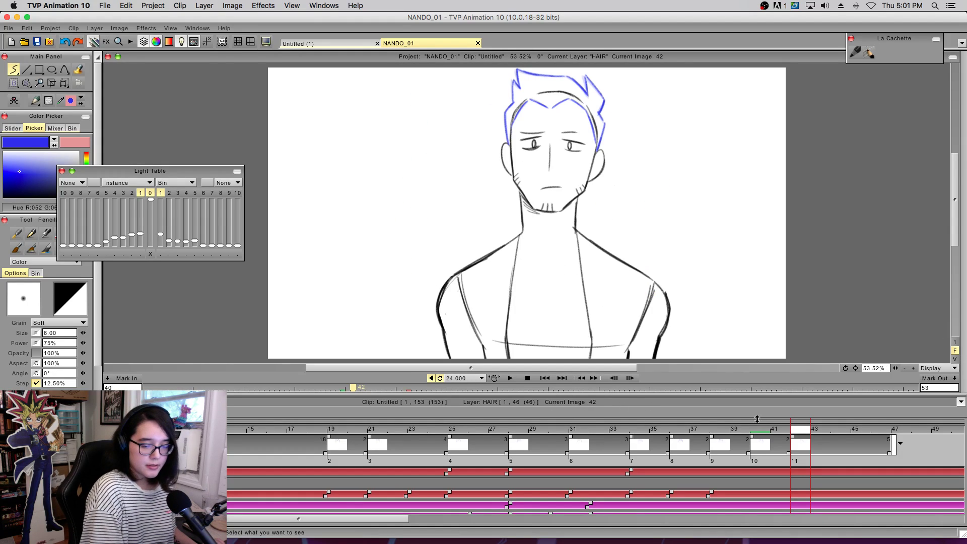
left_click(895, 430)
left_click(493, 378)
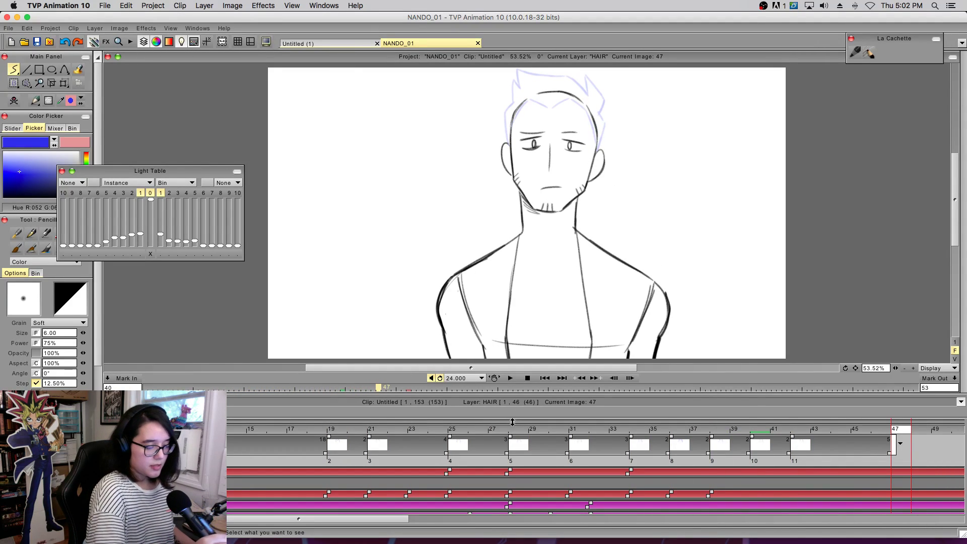
left_click(494, 378)
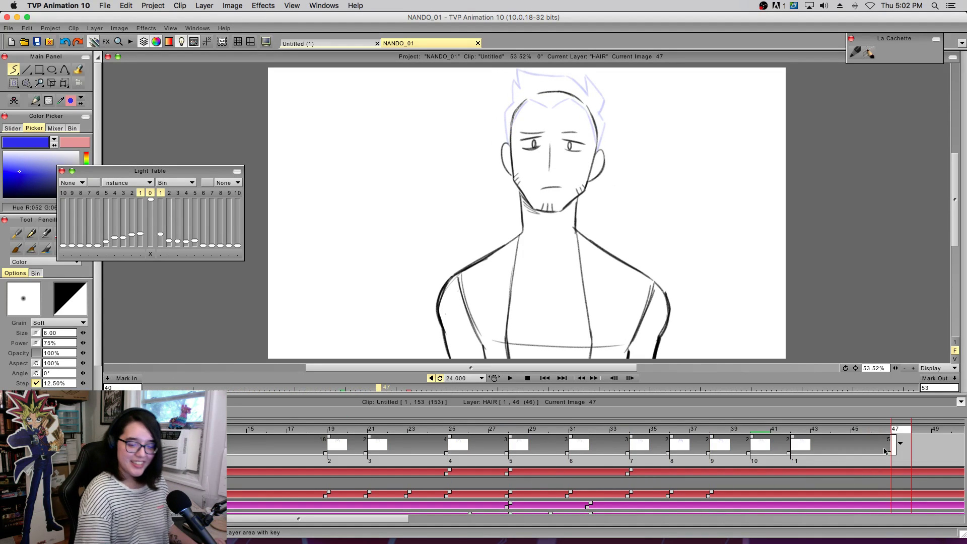
left_click_drag(889, 455, 932, 467)
key("Left")
scroll(409, 527, "right", 10)
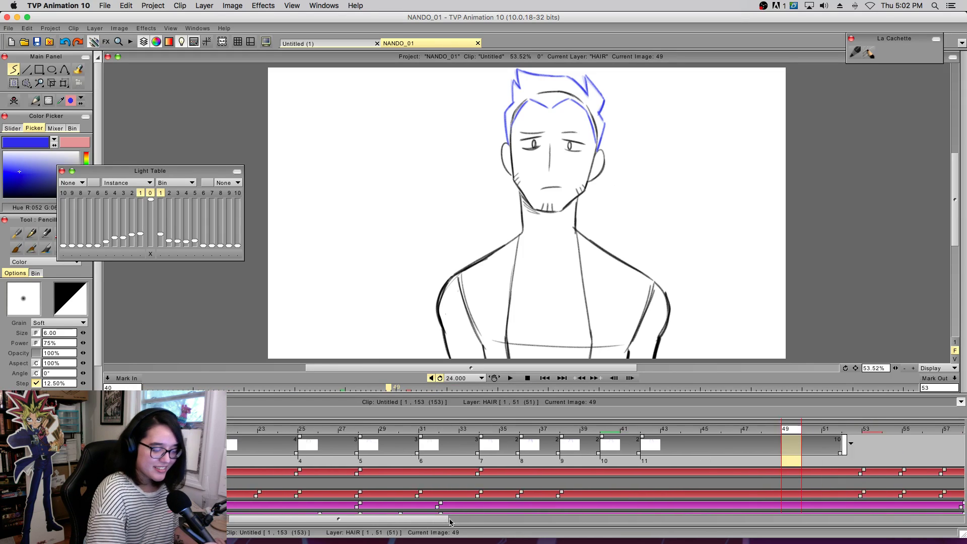
left_click_drag(370, 457, 392, 455)
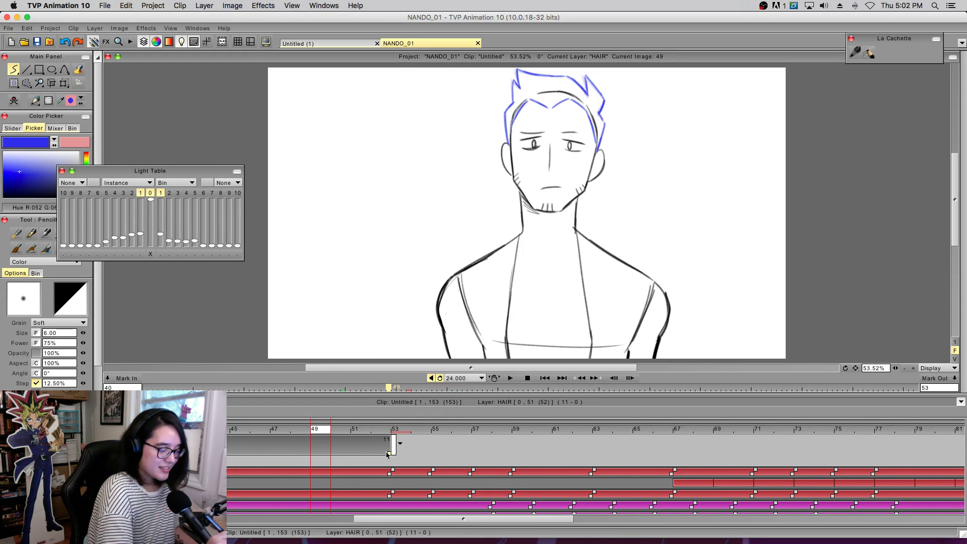
- Play back the animation to review the hair motion and save the project
mouse_move(441, 429)
left_mouse_down()
mouse_move(360, 443)
mouse_move(542, 443)
left_mouse_up()
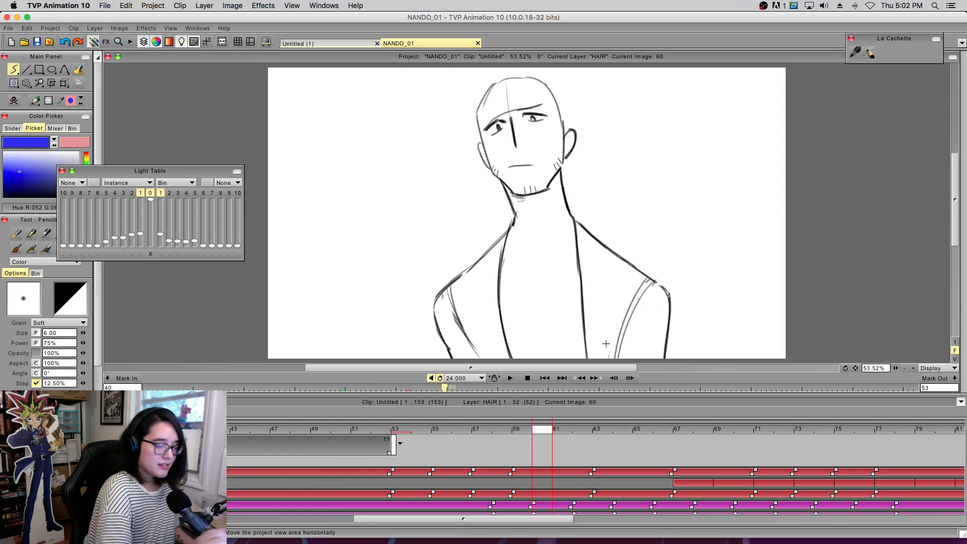
left_click(510, 378)
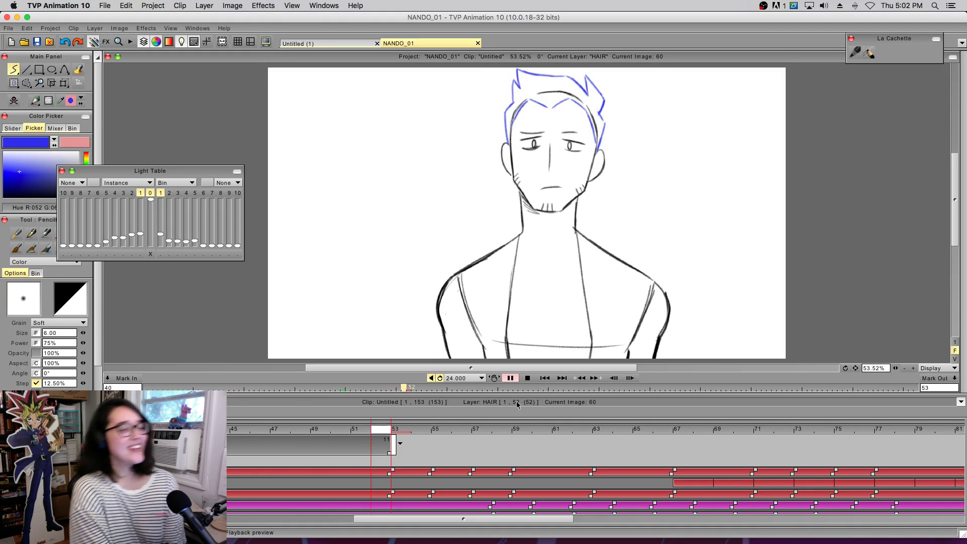
left_click(510, 378)
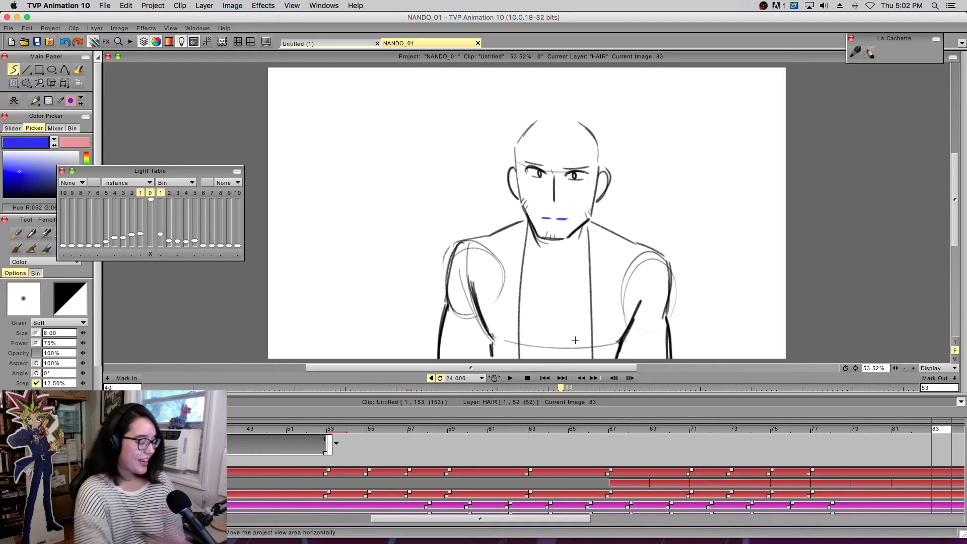
key("super+s")
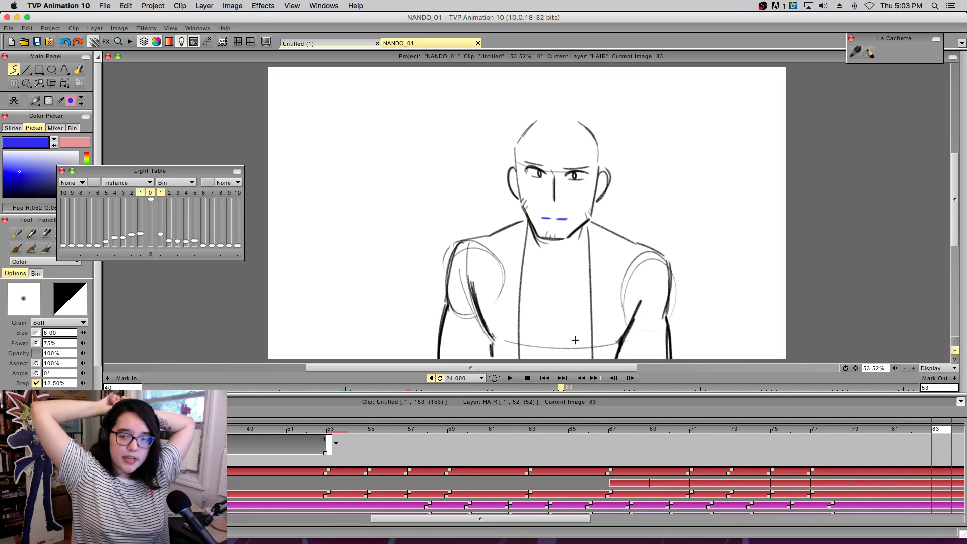
left_click(509, 376)
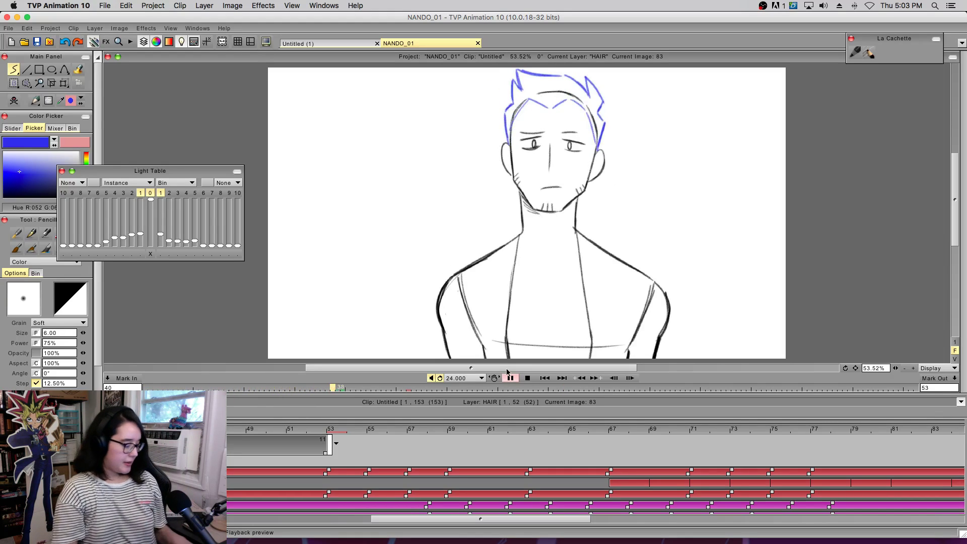